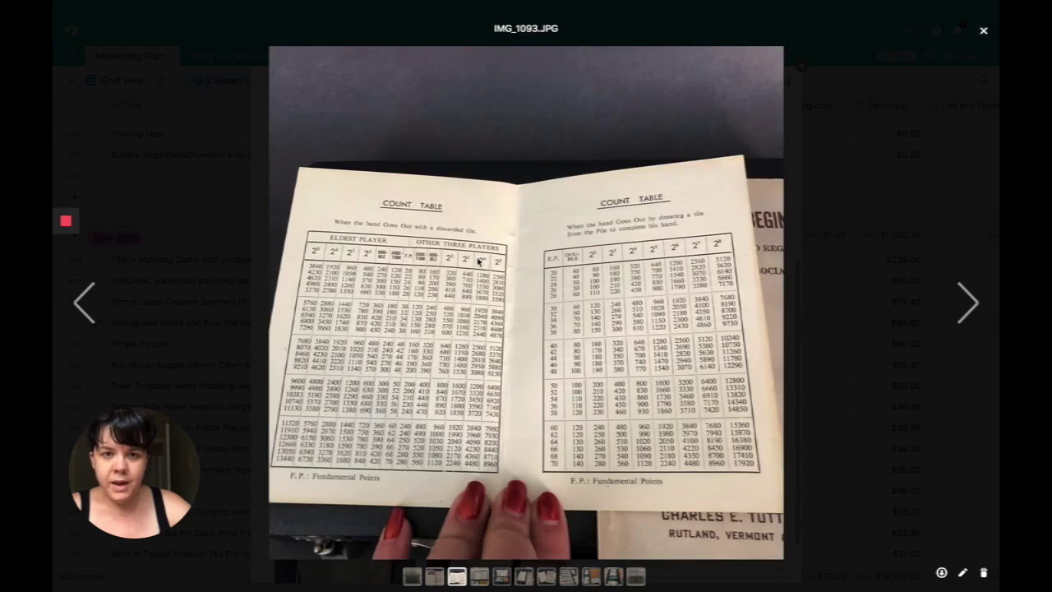
- Look through the remaining enlarged pictures of the 1960s Mahjong Game Set up to IMG_1084.JPG, and close the picture viewer
key(Right)
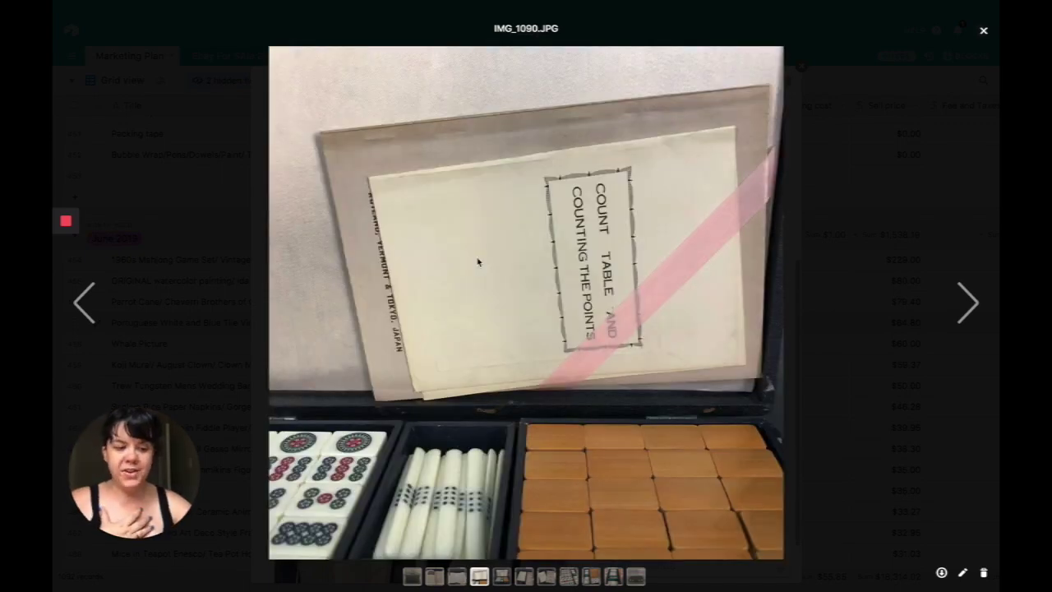
key(Right)
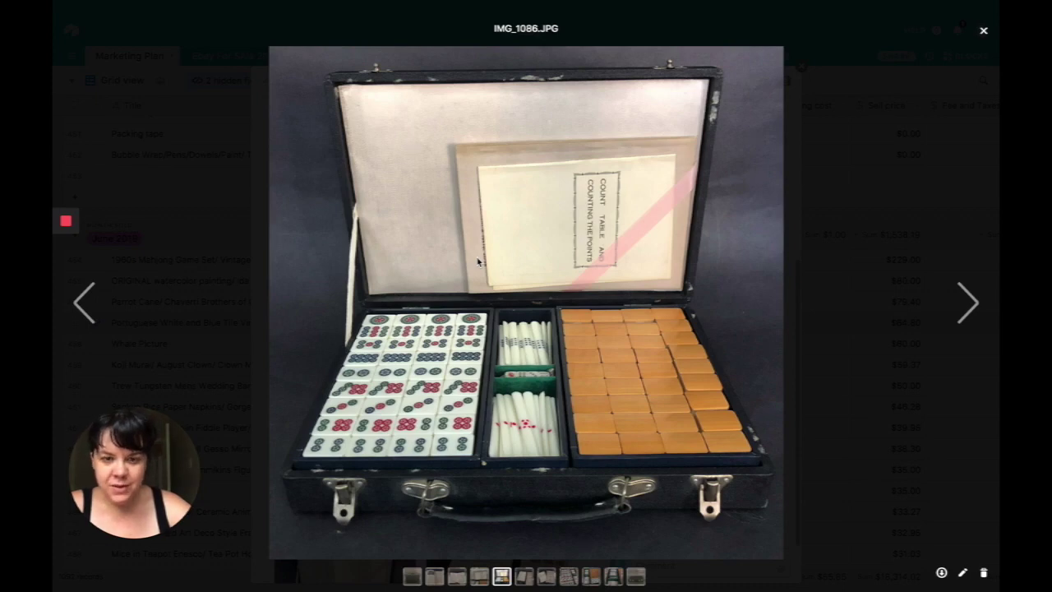
key(Right)
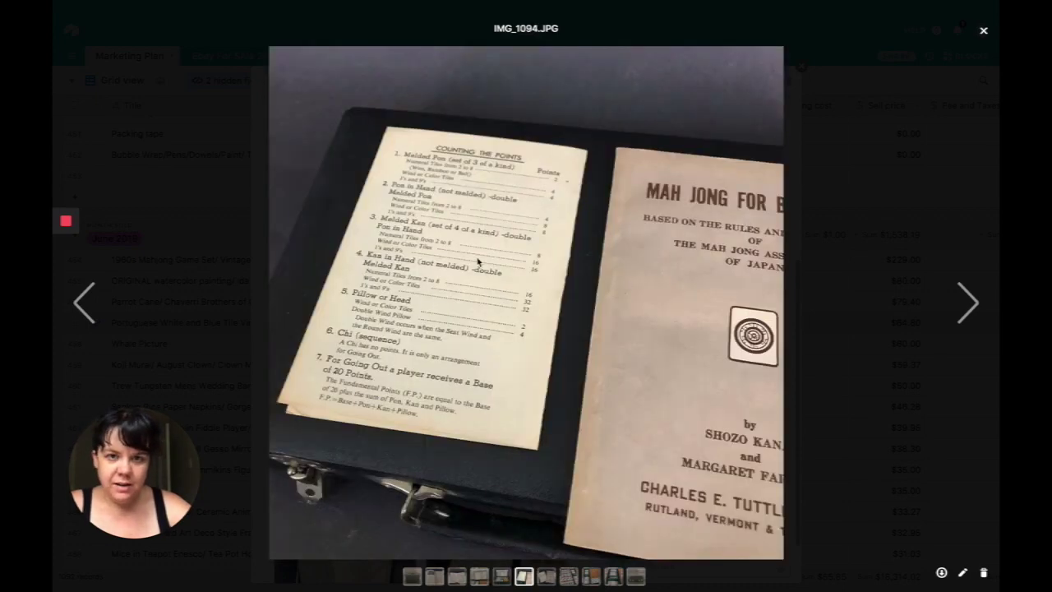
key(Right)
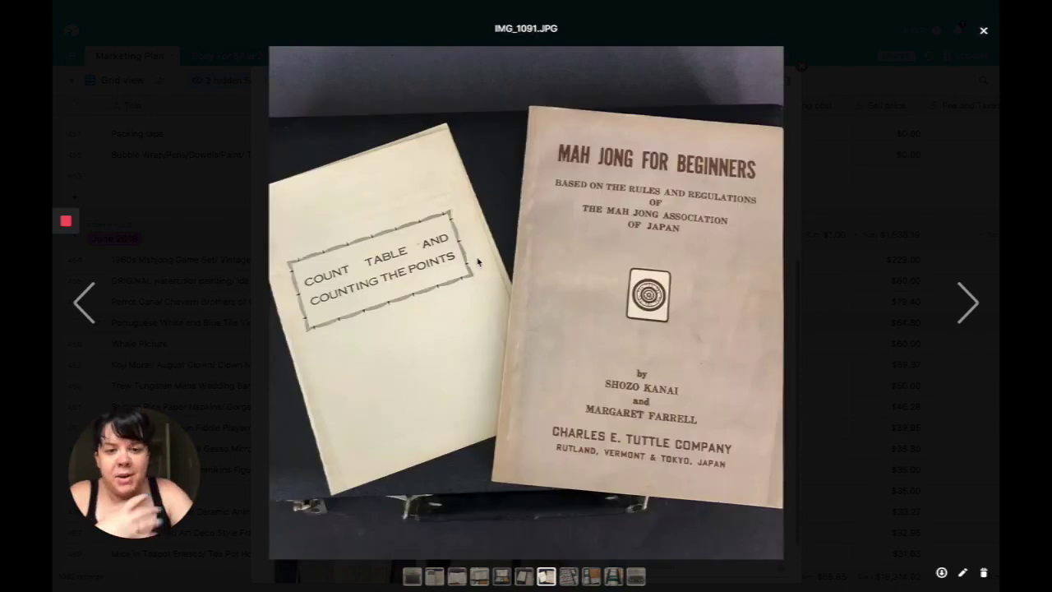
key(Right)
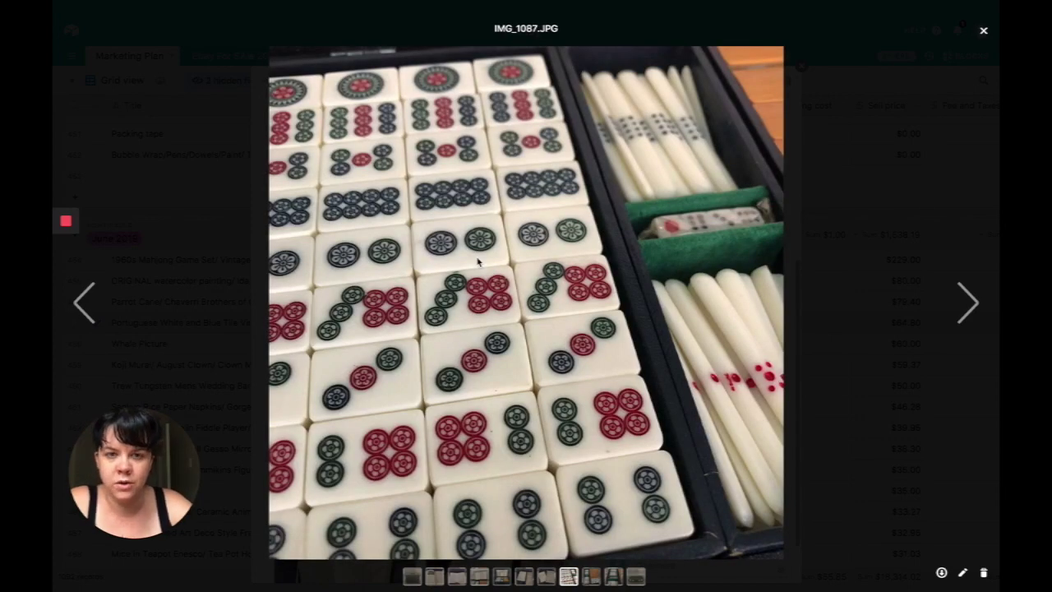
key(Right)
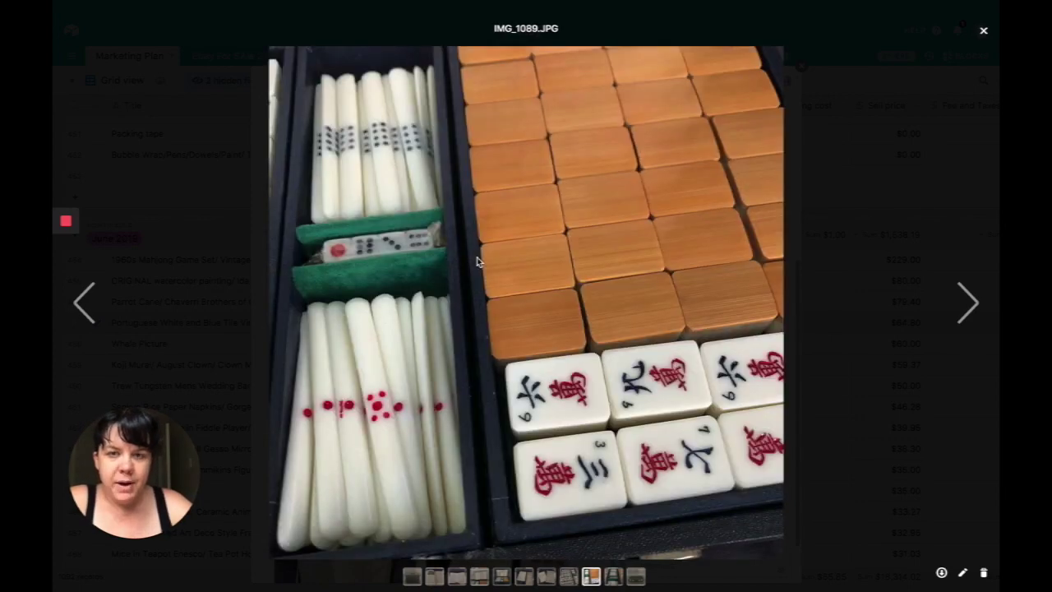
key(Left)
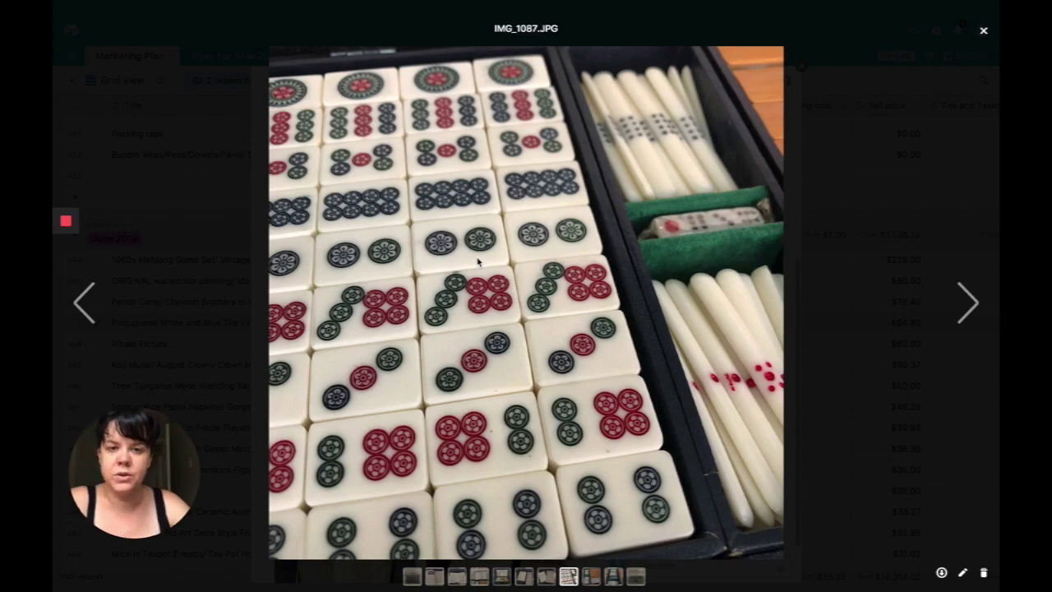
key(Right)
key(Right)
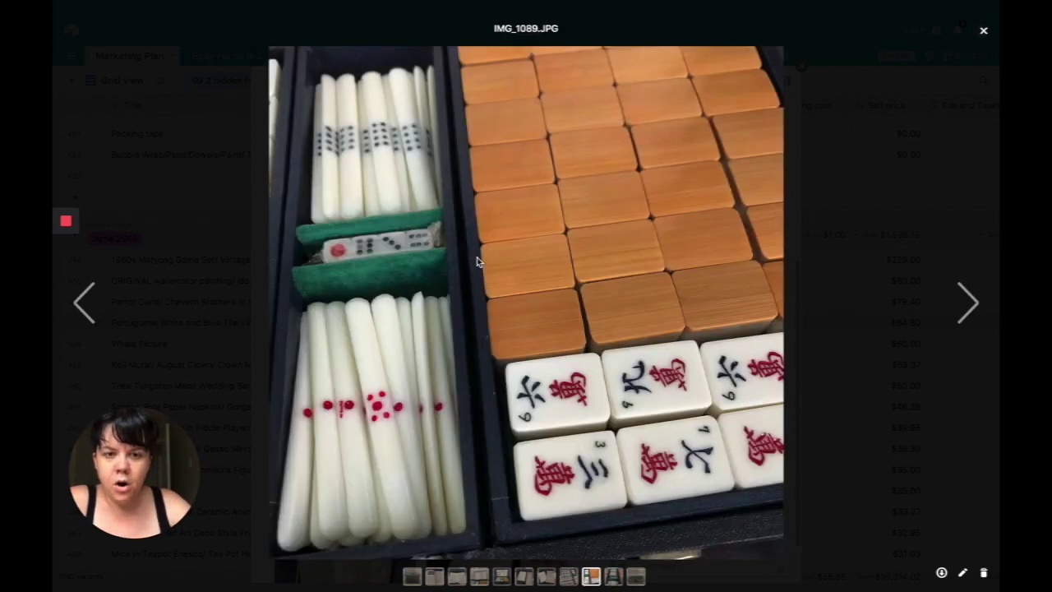
key(Right)
key(Right)
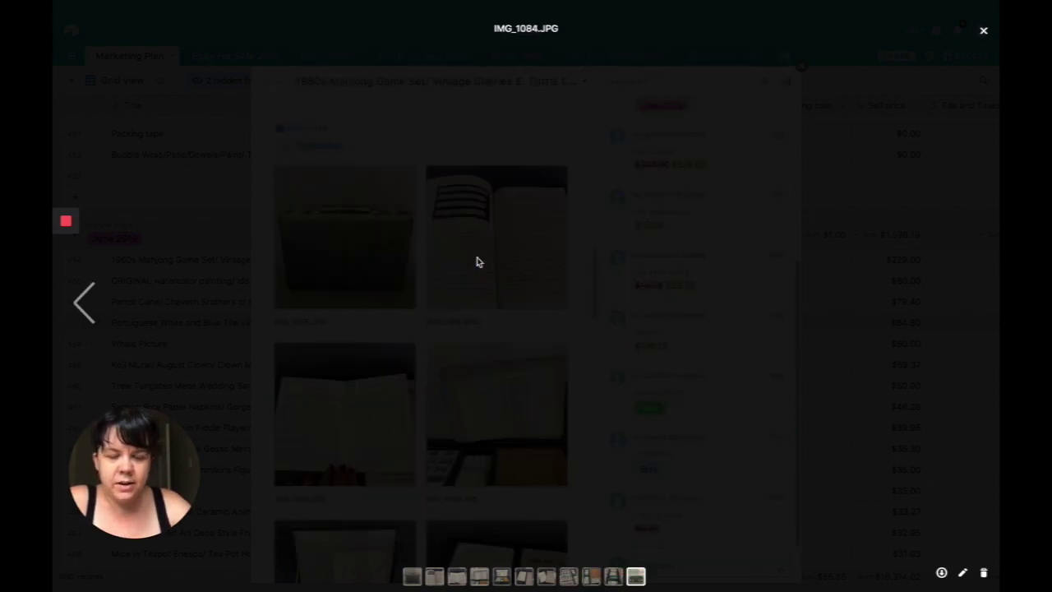
click(249, 185)
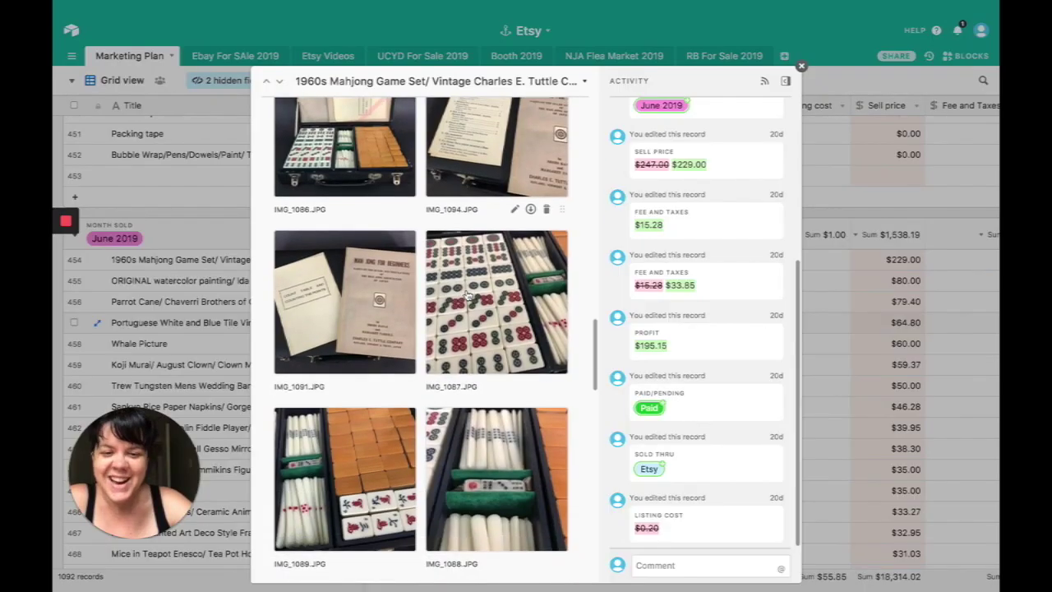
- Review the mahjong set's purchase cost, sell price, fees and taxes, and profit in its expanded record
scroll(467, 294, down, 3)
scroll(467, 294, down, 3)
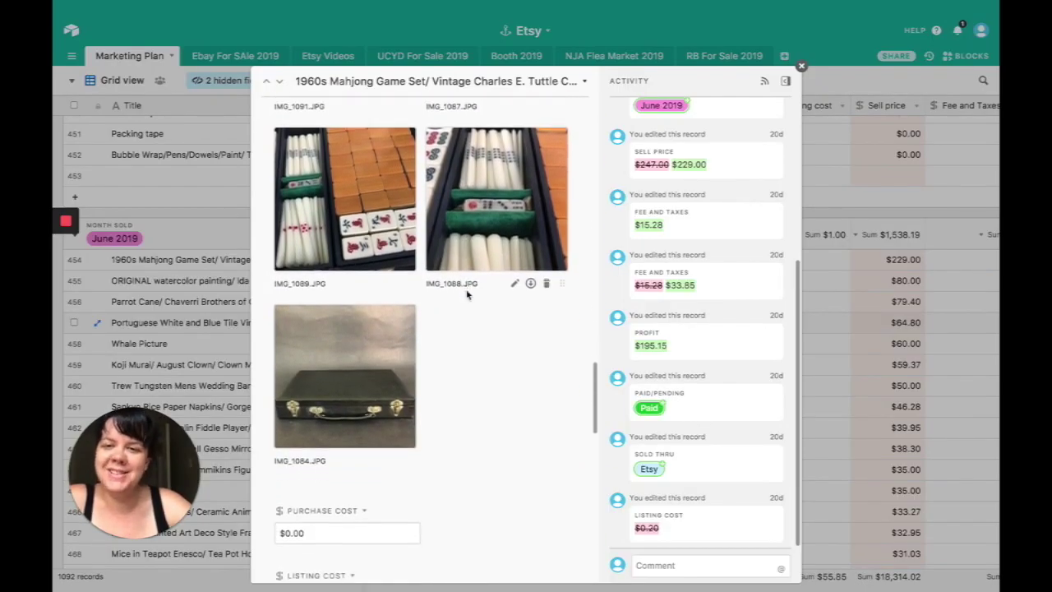
scroll(467, 295, down, 1)
scroll(467, 295, down, 3)
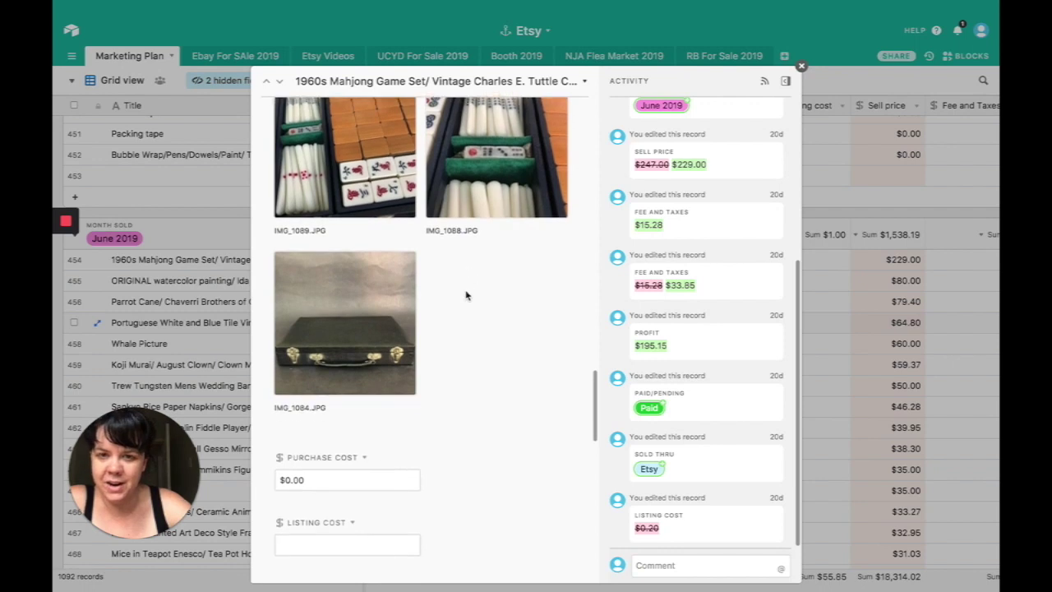
scroll(466, 295, down, 3)
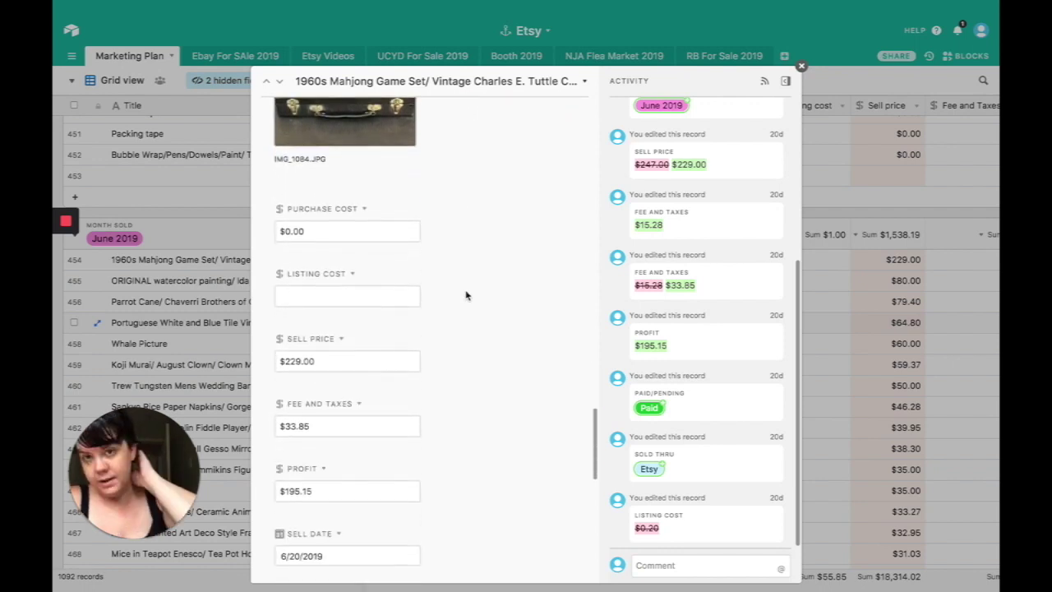
scroll(466, 295, down, 2)
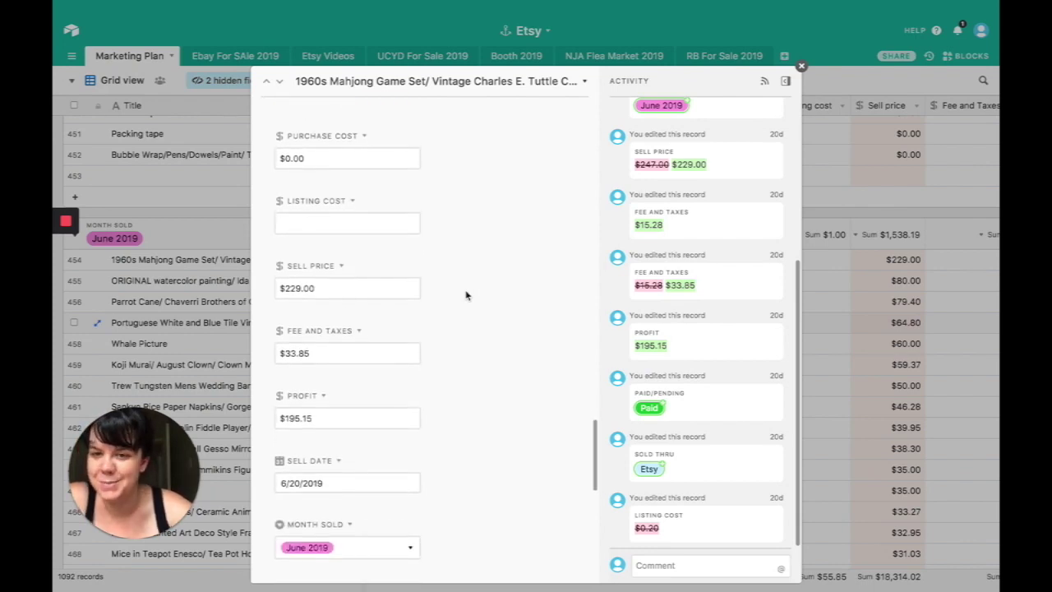
click(367, 289)
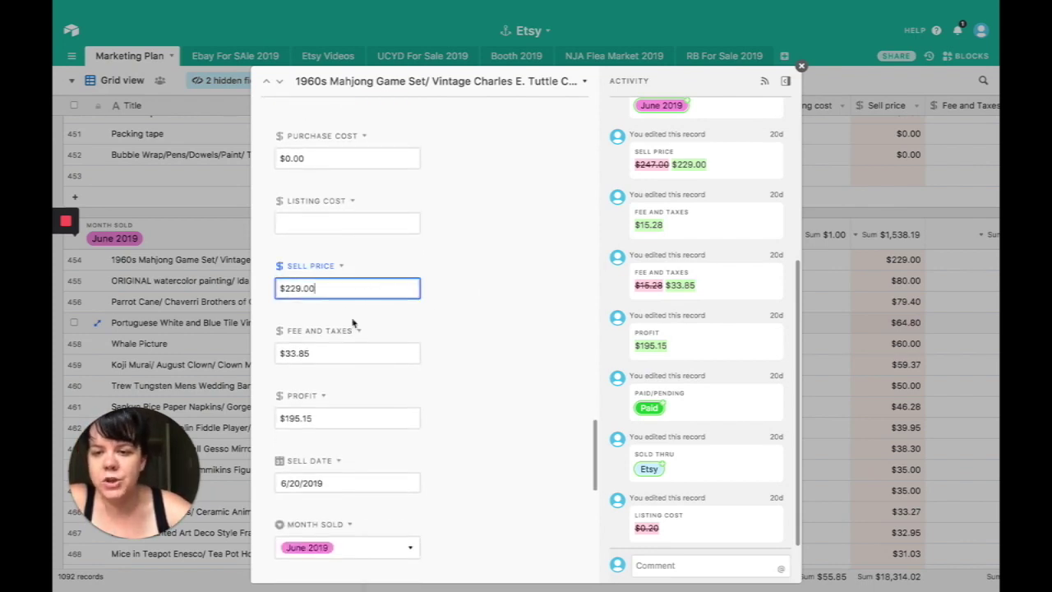
click(340, 354)
scroll(341, 358, down, 1)
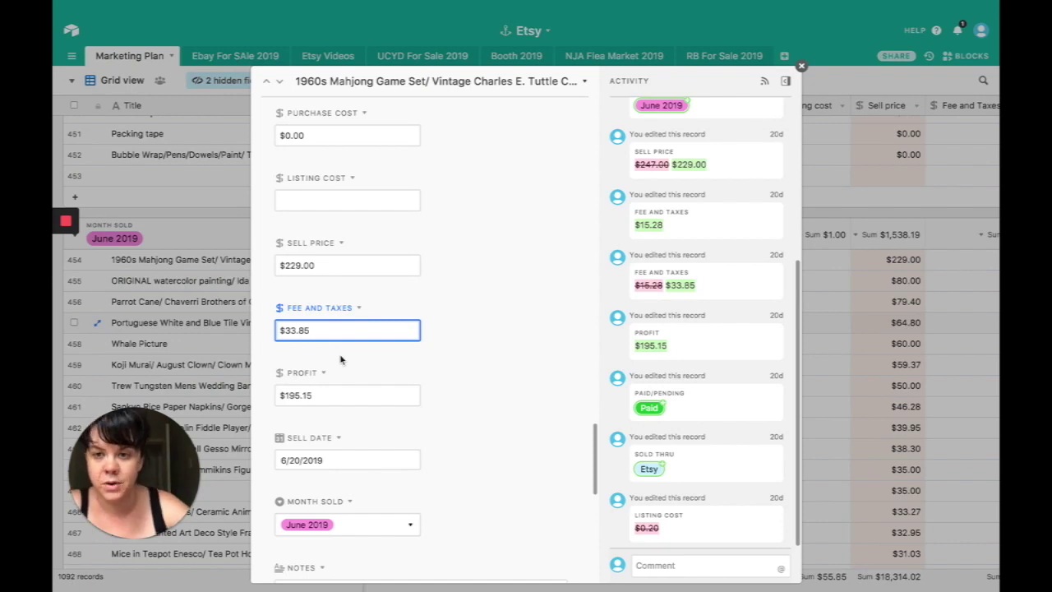
scroll(339, 366, down, 2)
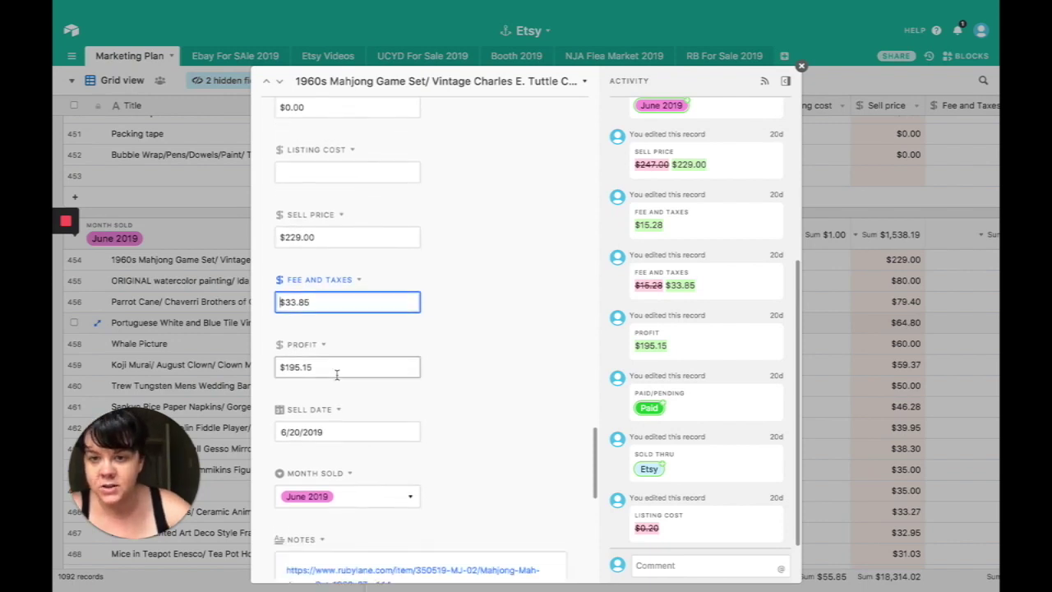
click(336, 374)
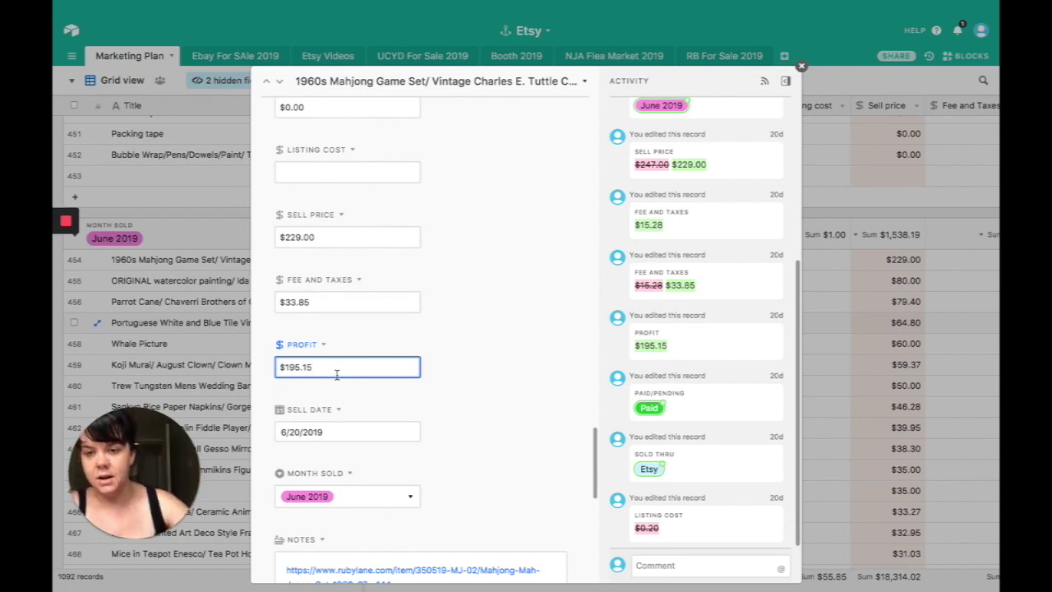
- Review the mahjong set's sell date, notes, marketplace listing links, payment status and sales channel, and close the record
scroll(337, 378, down, 10)
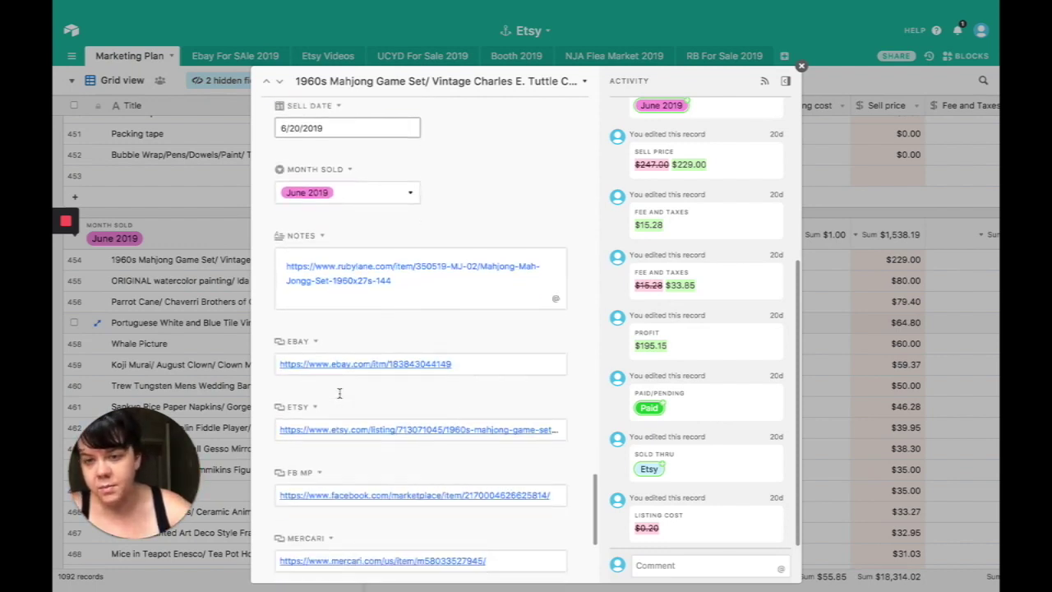
scroll(339, 396, down, 2)
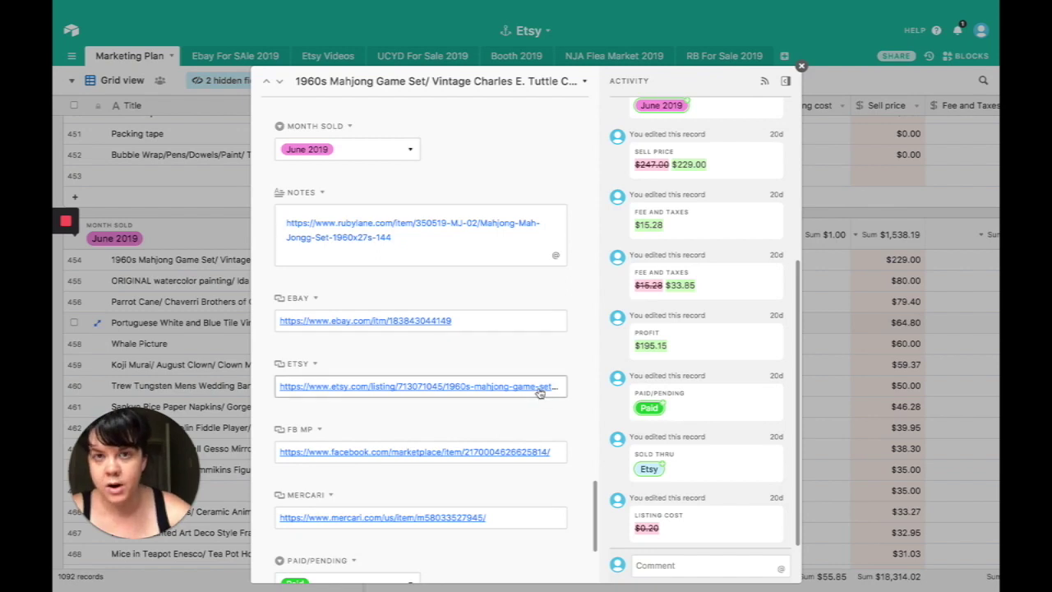
scroll(539, 393, down, 5)
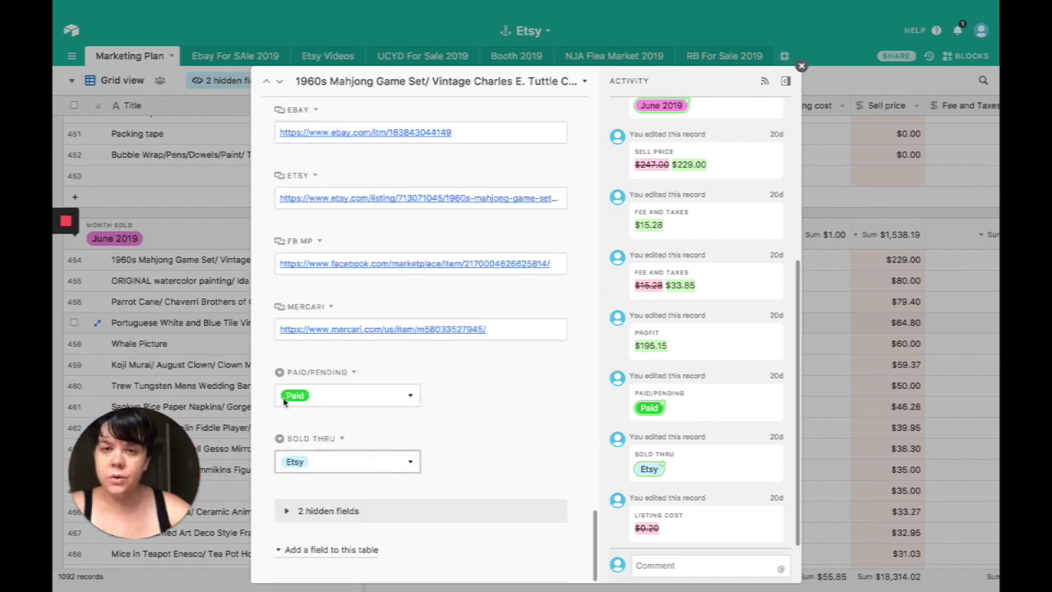
click(212, 345)
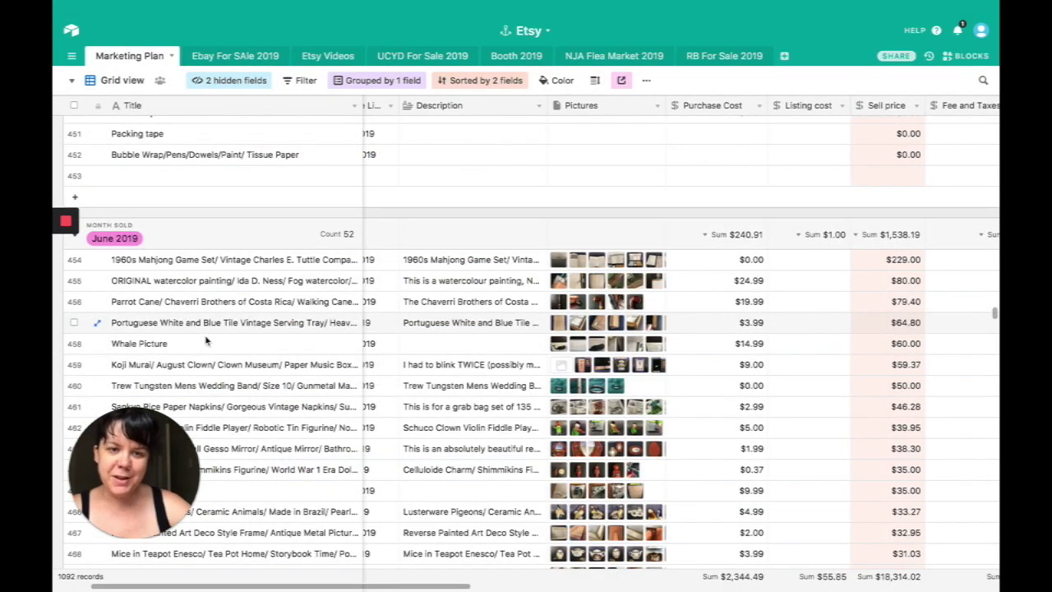
- Expand the ORIGINAL watercolor painting record in the June 2019 group and look through its attached pictures
click(99, 280)
scroll(337, 372, down, 10)
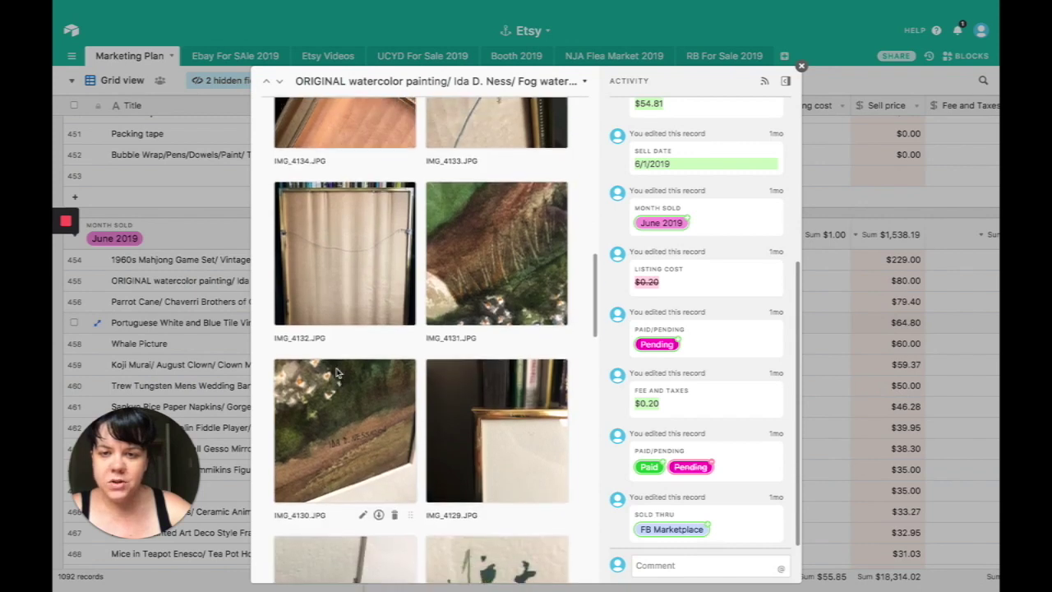
scroll(337, 373, up, 1)
scroll(341, 368, down, 6)
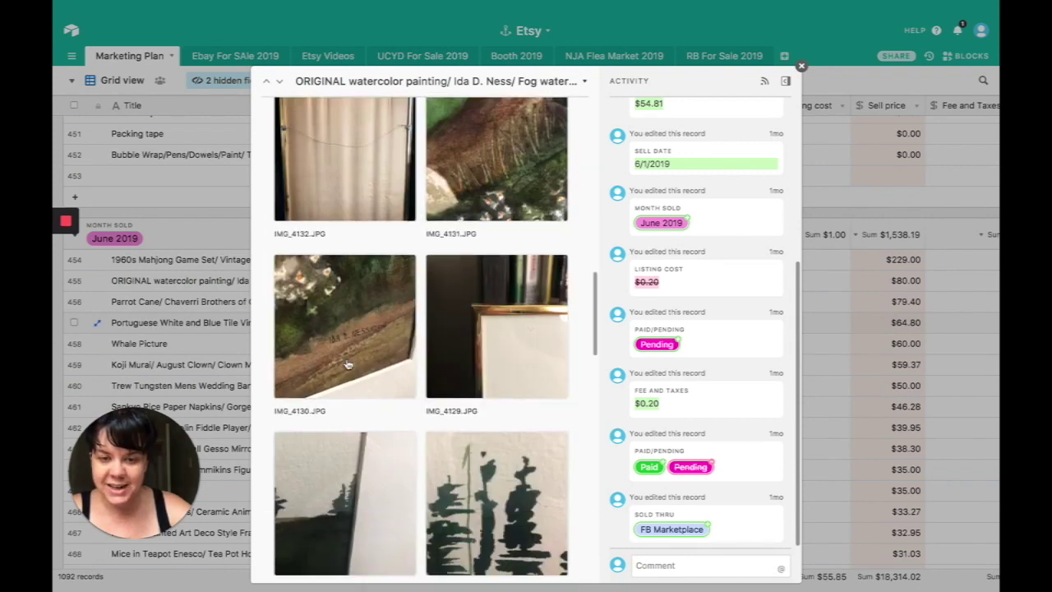
scroll(346, 364, down, 3)
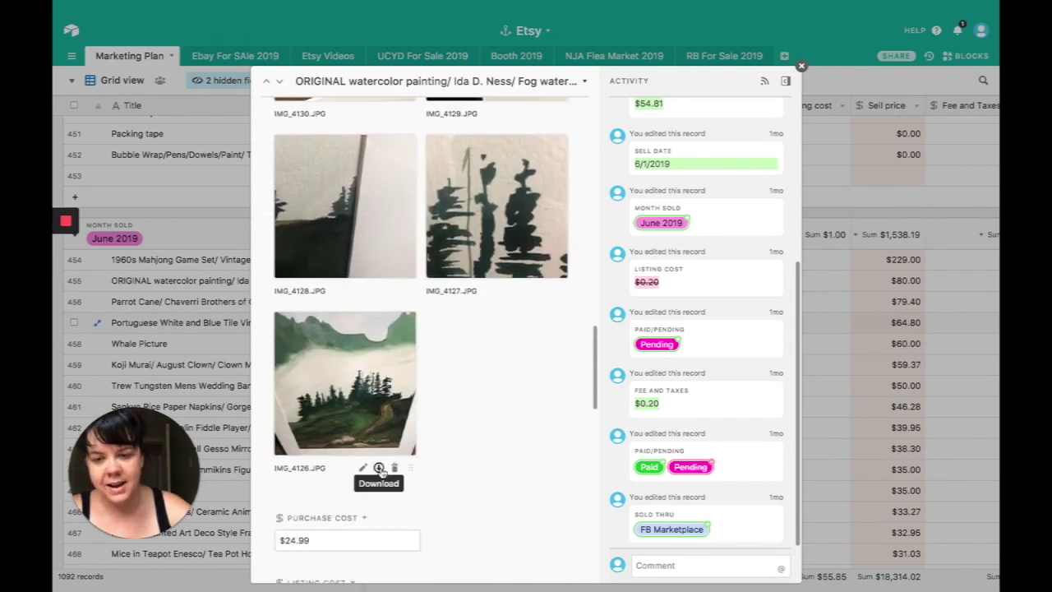
- Enlarge the painting's picture IMG_4126.JPG, browse to the frame corner in IMG_4129.JPG, and close the picture viewer
click(374, 408)
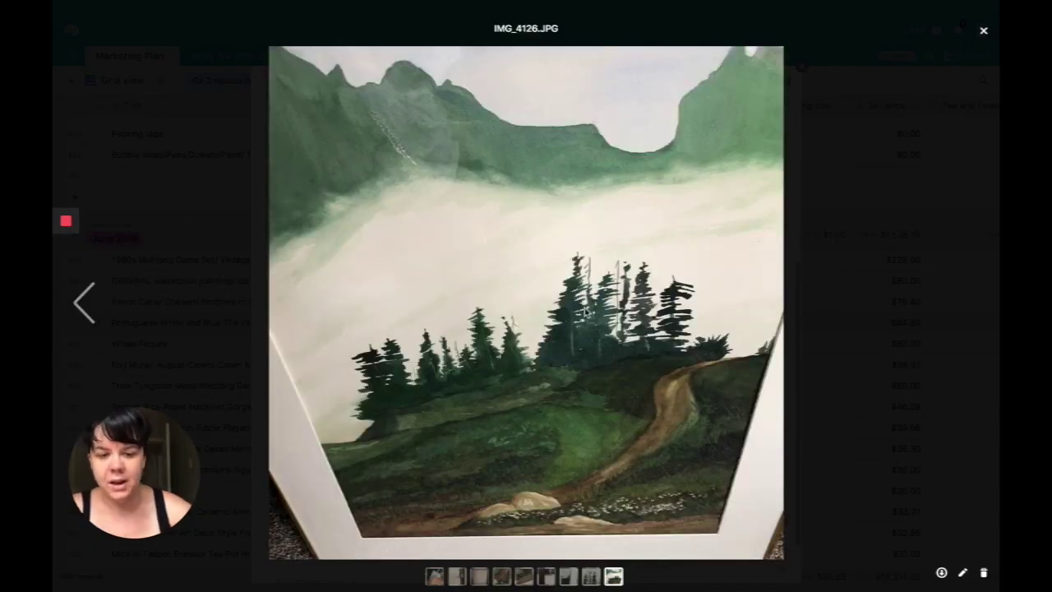
key(Right)
key(Right)
key(Right)
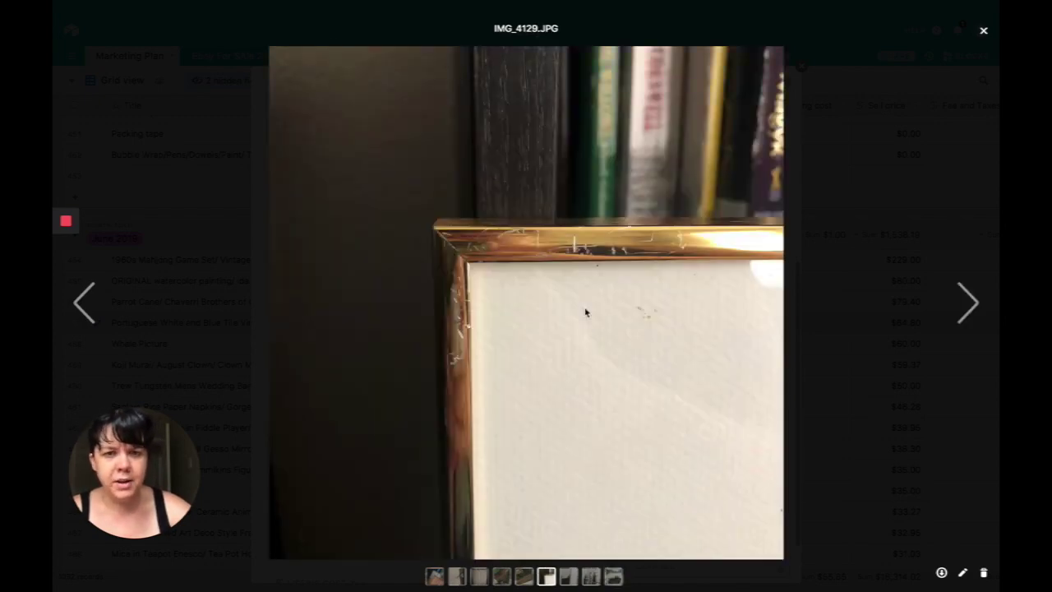
key(Escape)
- Review the watercolor painting's listing links, sales channel, payment status, costs, sell price and profit, and close the record
scroll(363, 394, down, 6)
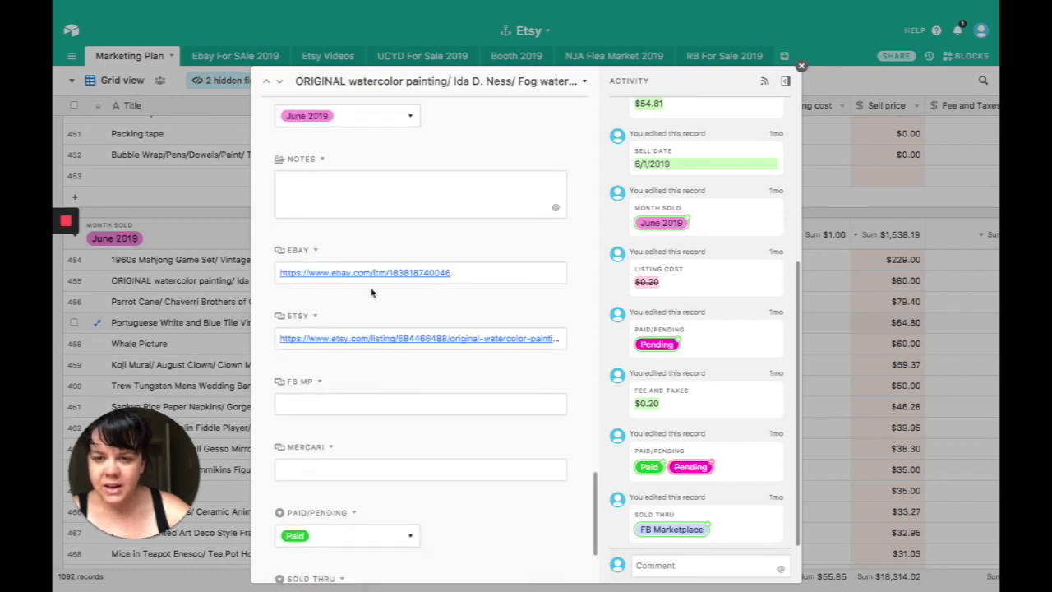
scroll(371, 293, down, 2)
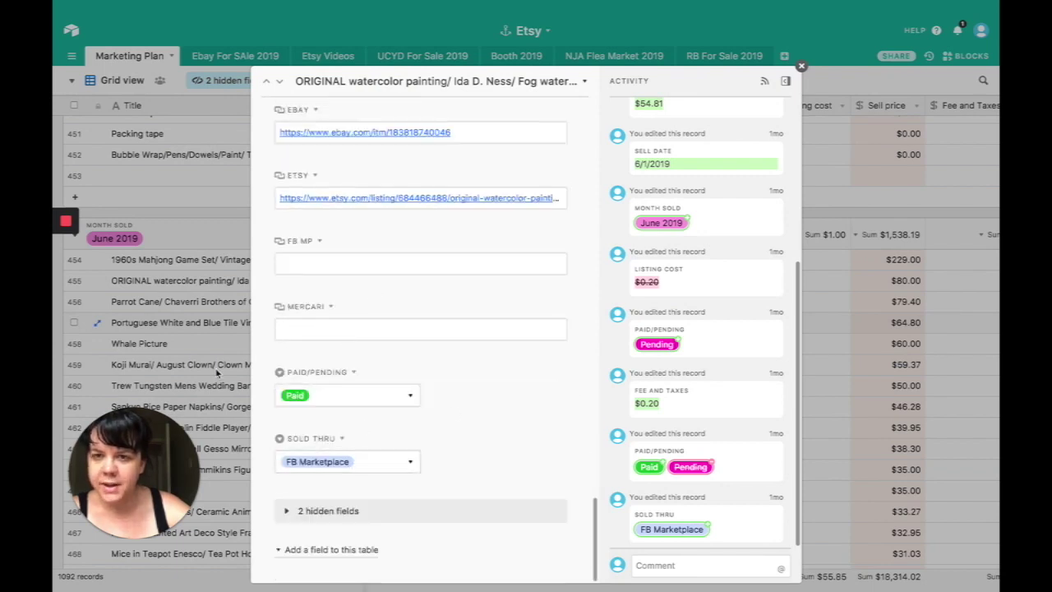
scroll(289, 339, up, 8)
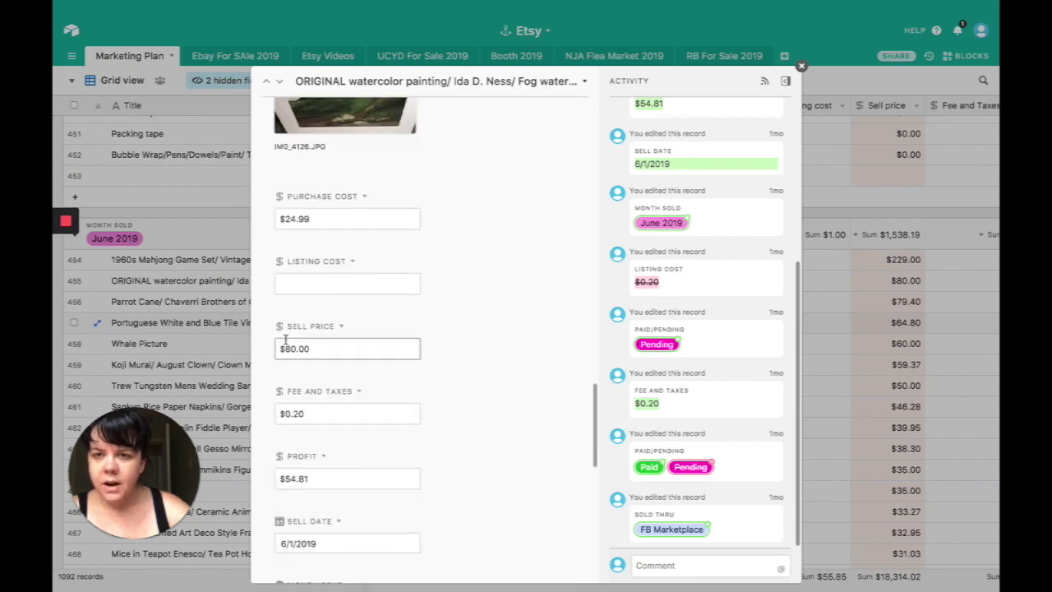
click(331, 219)
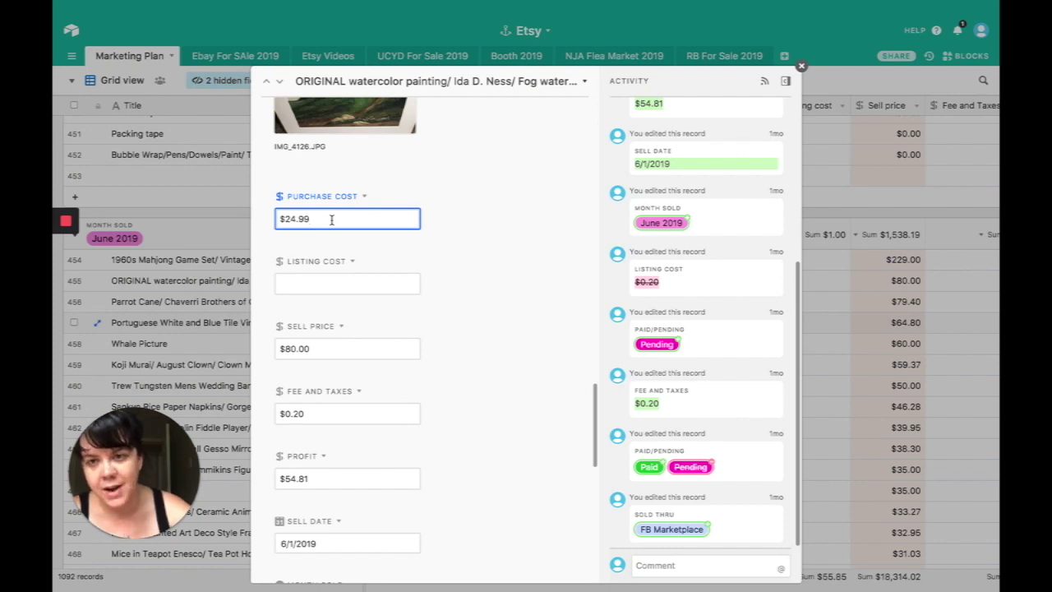
click(355, 349)
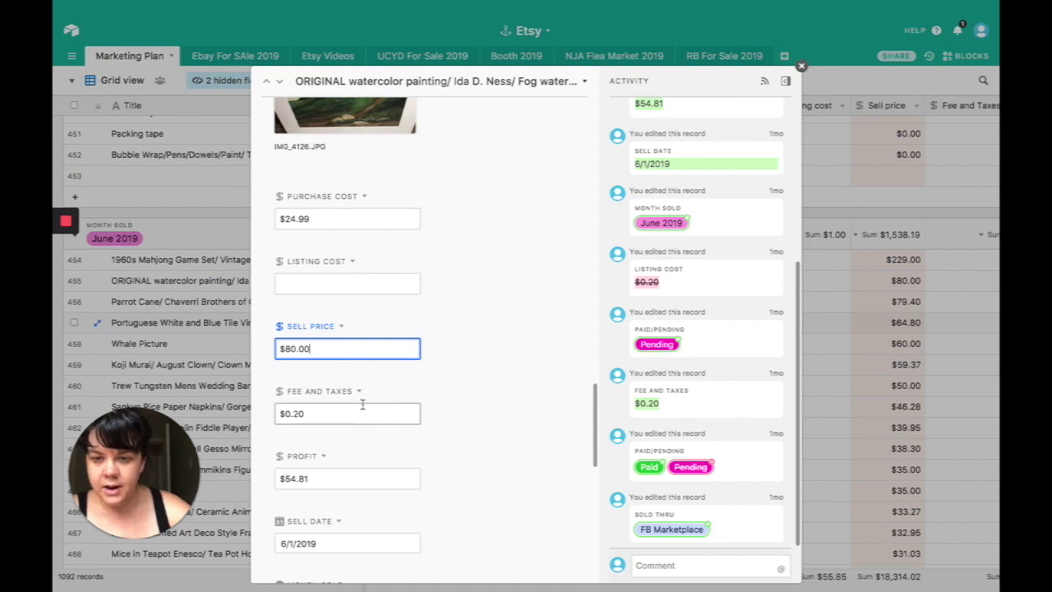
key(Tab)
scroll(364, 405, down, 3)
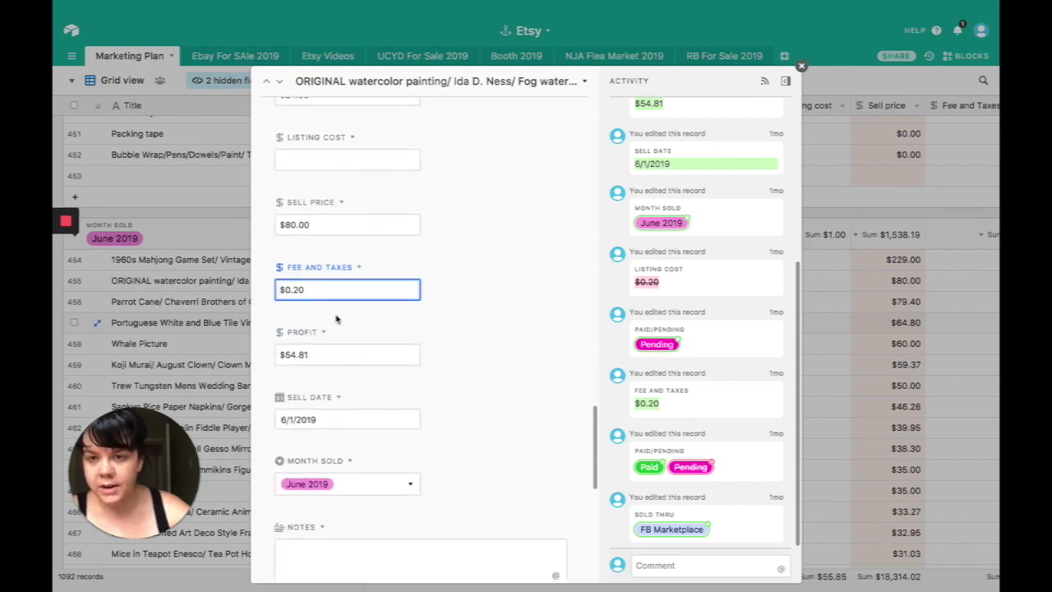
click(331, 354)
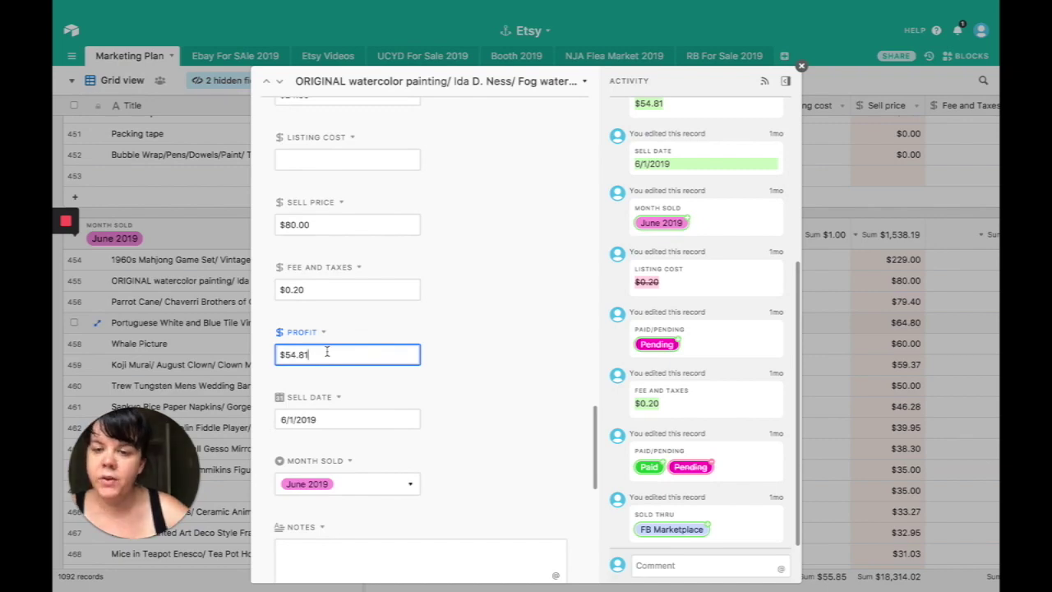
click(210, 314)
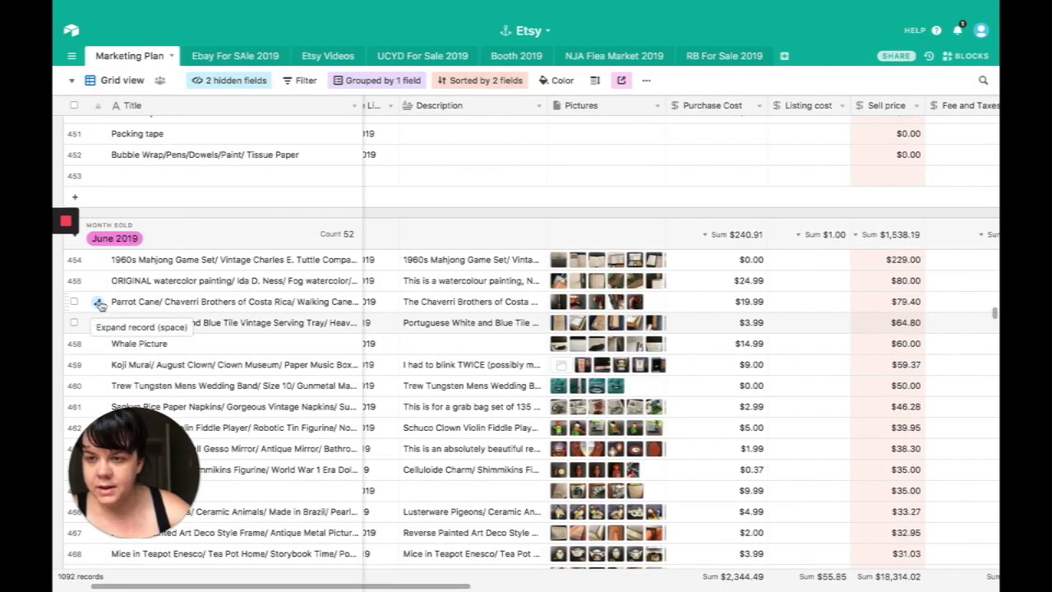
- Expand the Parrot Cane record in the June 2019 group and look through its pictures, listing number and listing date
click(98, 304)
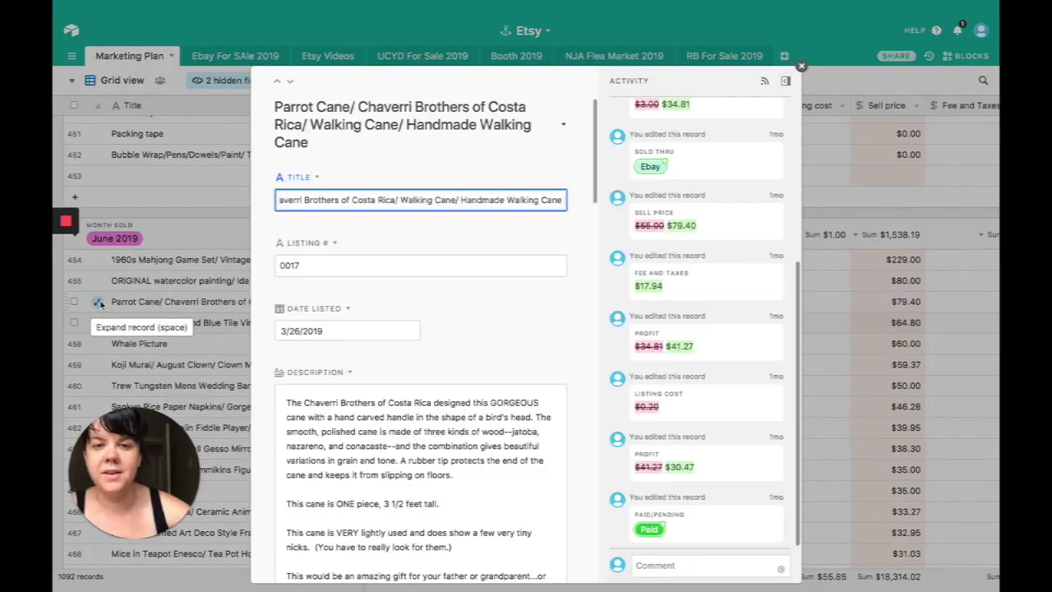
scroll(335, 365, down, 10)
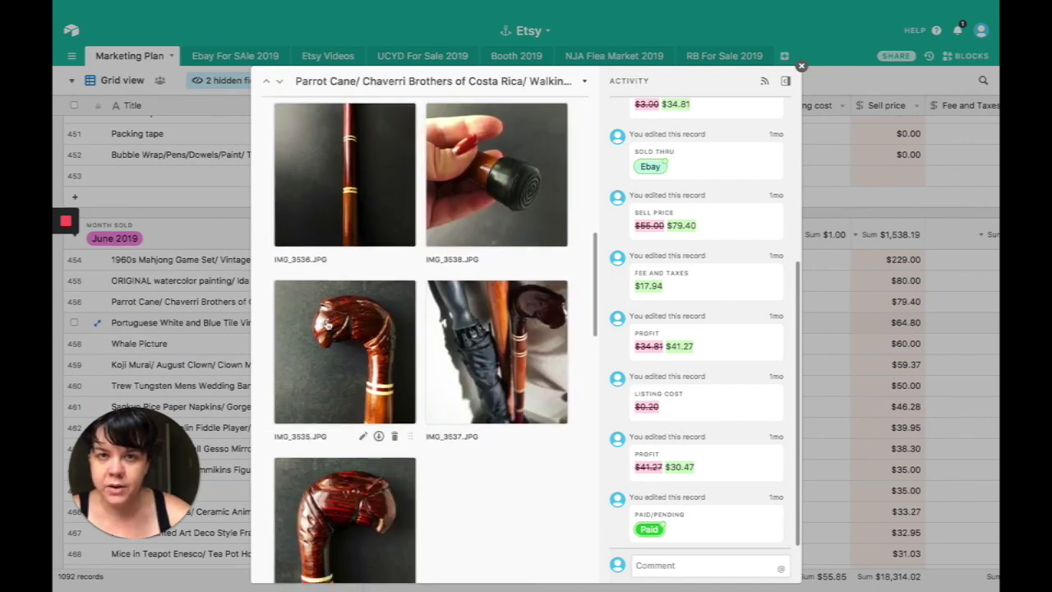
scroll(327, 325, up, 2)
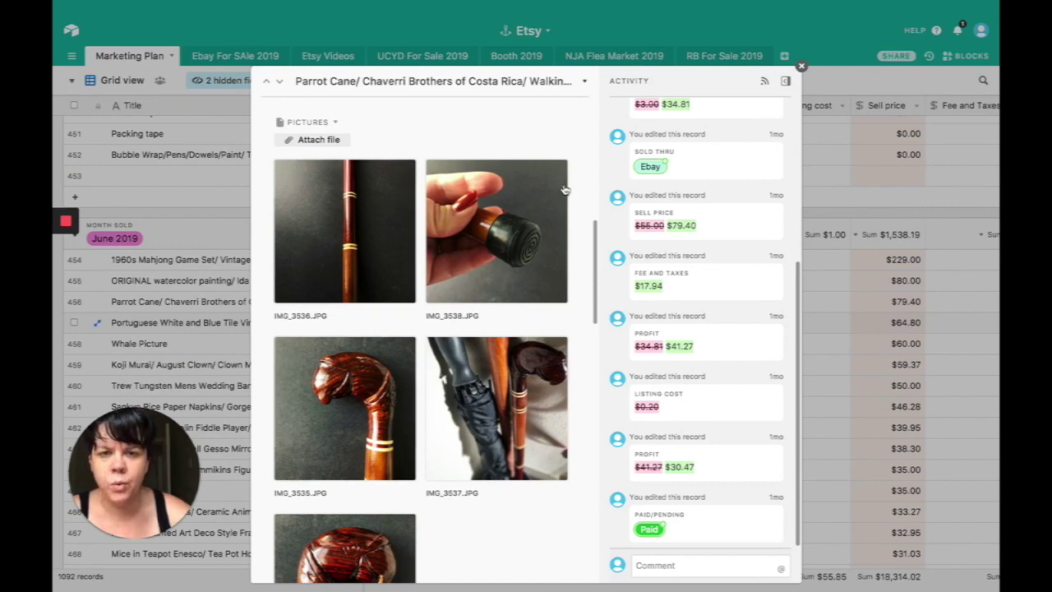
scroll(518, 267, down, 2)
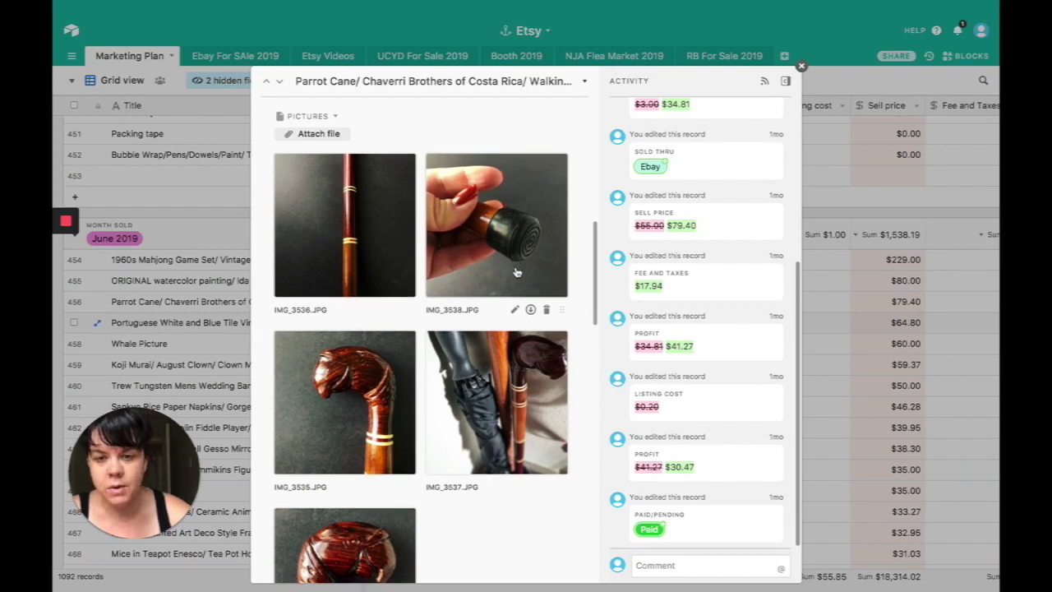
scroll(516, 271, up, 15)
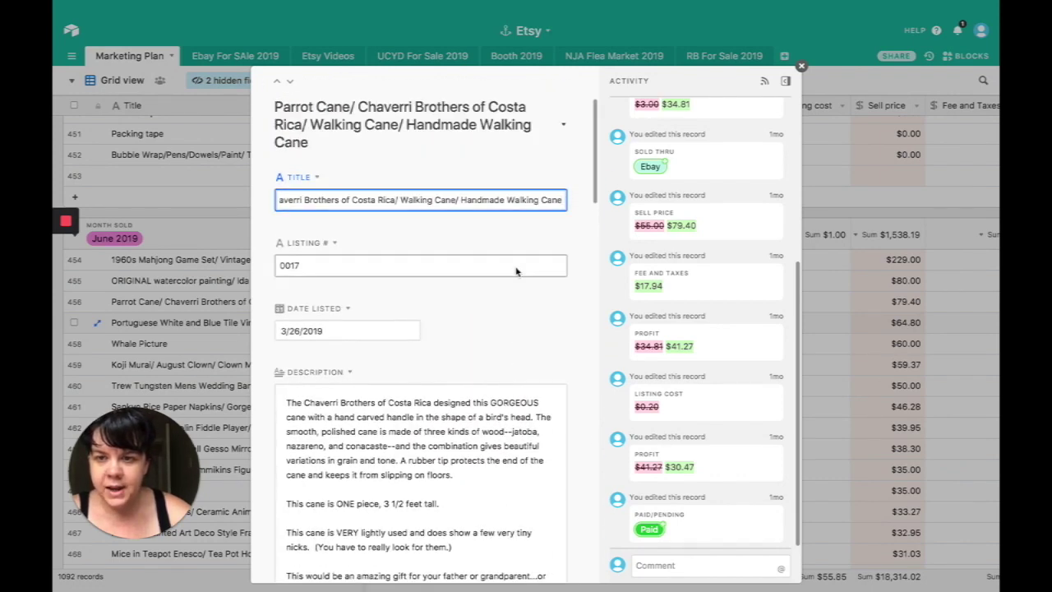
- Review the parrot cane's purchase cost, sell price, fees and taxes, profit, listing links and sales channel, and close the record
scroll(516, 271, down, 15)
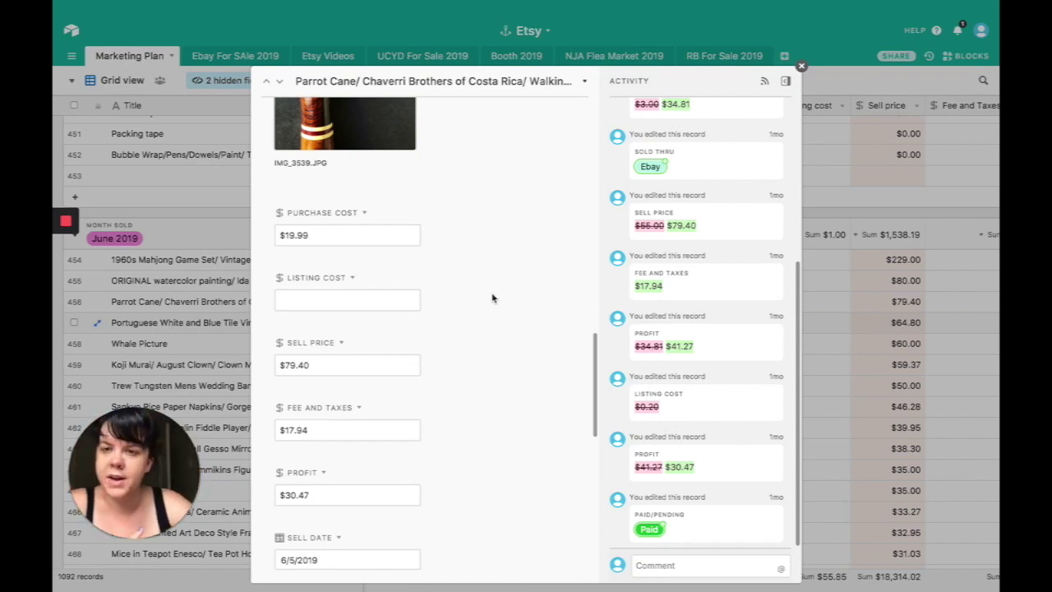
click(393, 234)
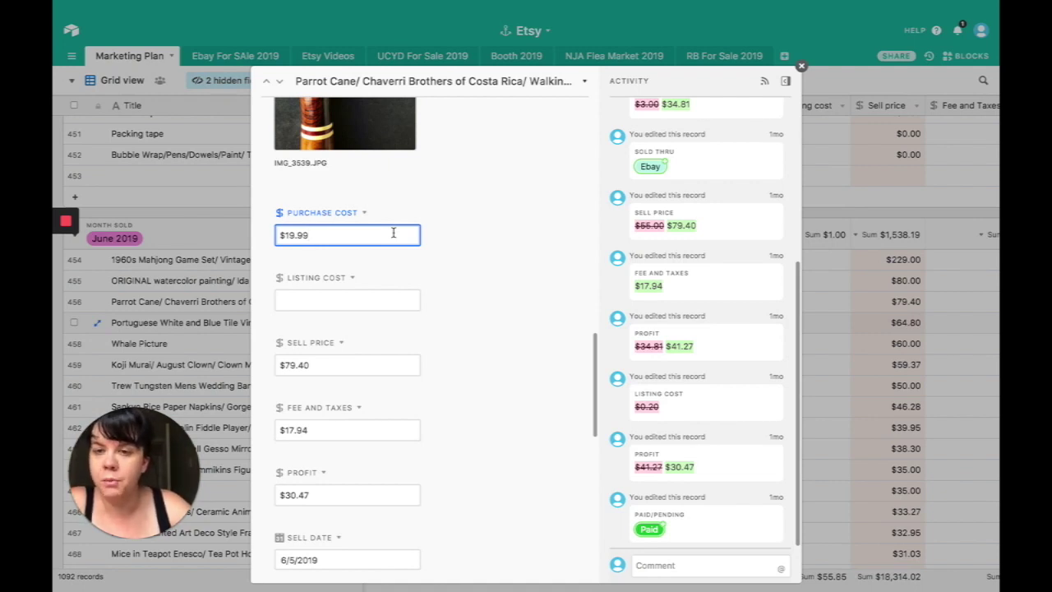
scroll(393, 234, down, 3)
click(362, 259)
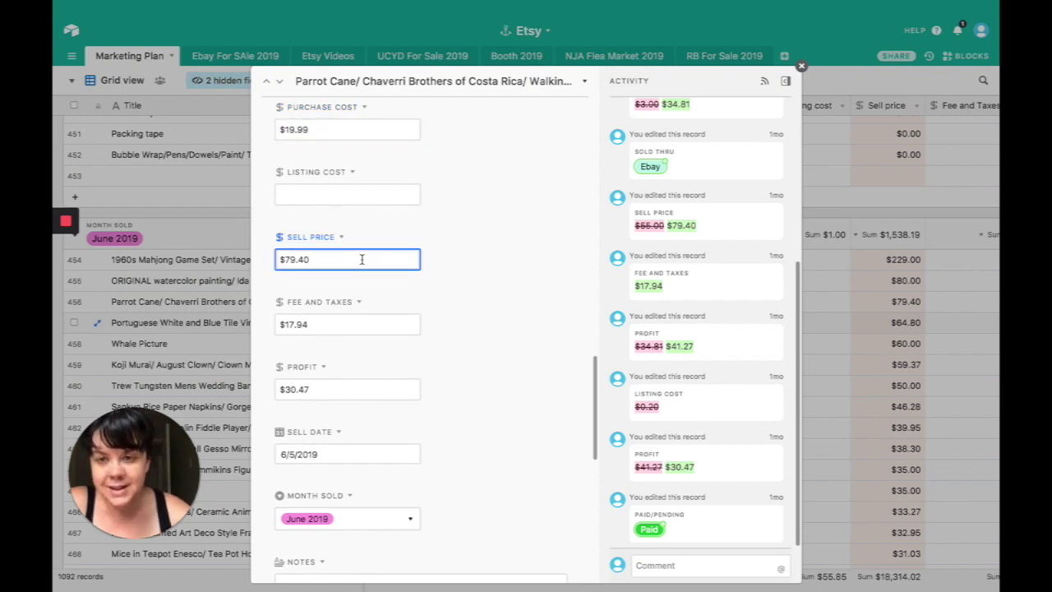
scroll(362, 259, down, 2)
click(356, 238)
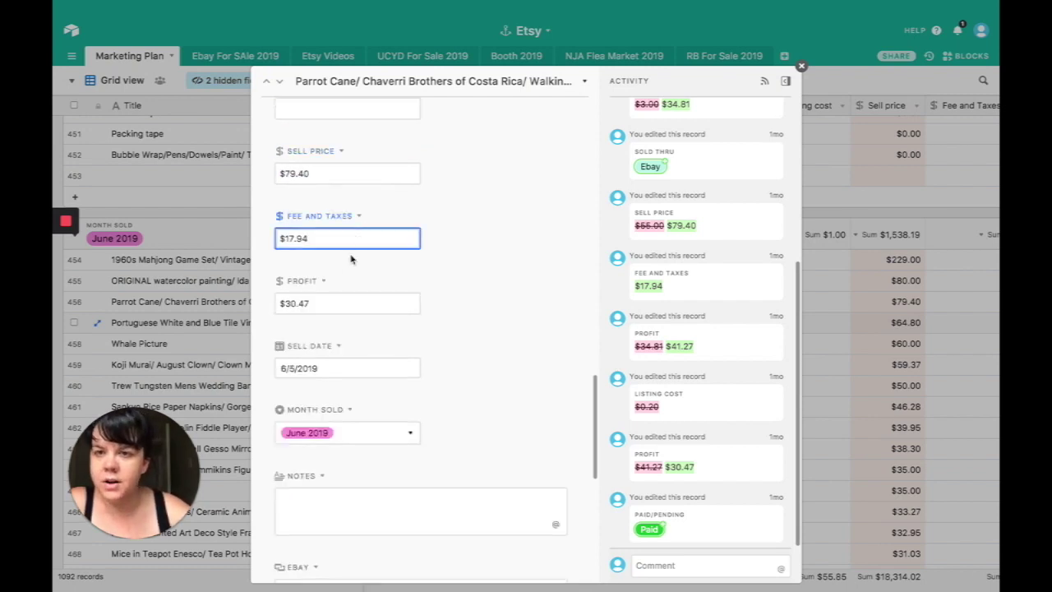
scroll(344, 270, down, 2)
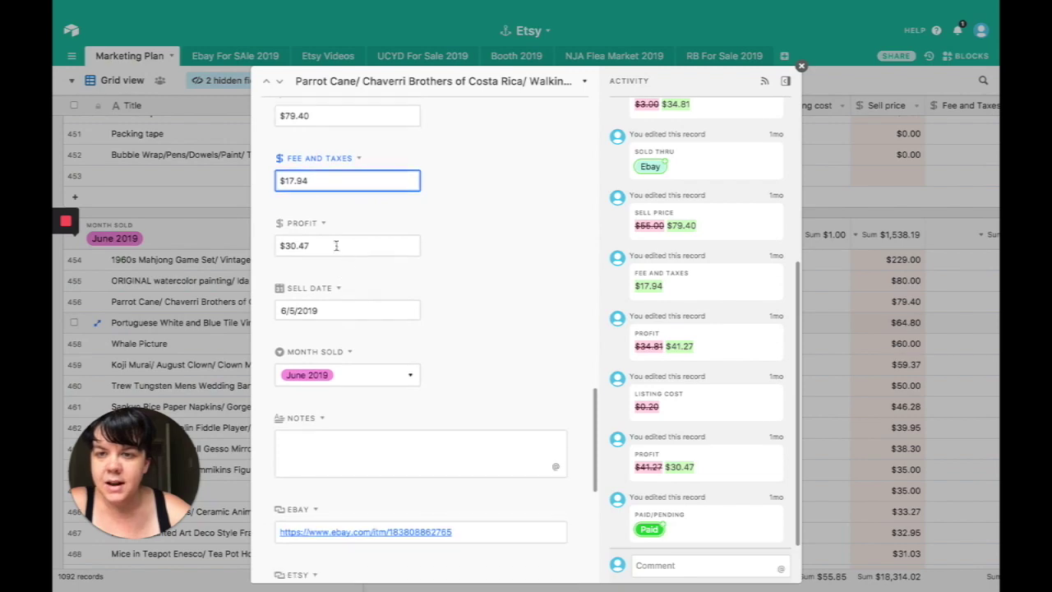
click(335, 244)
scroll(316, 329, down, 5)
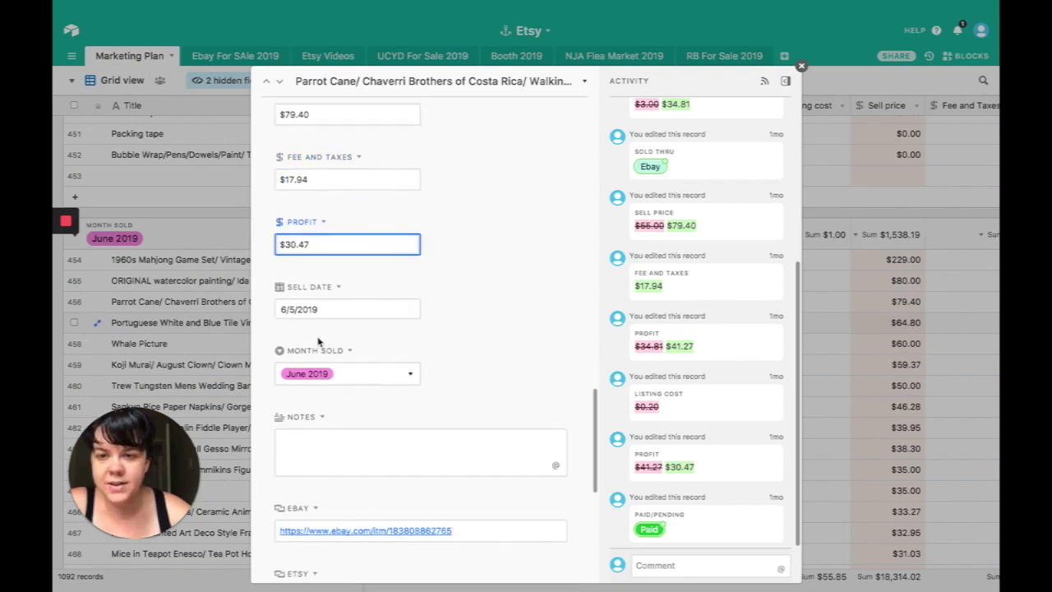
scroll(319, 341, down, 3)
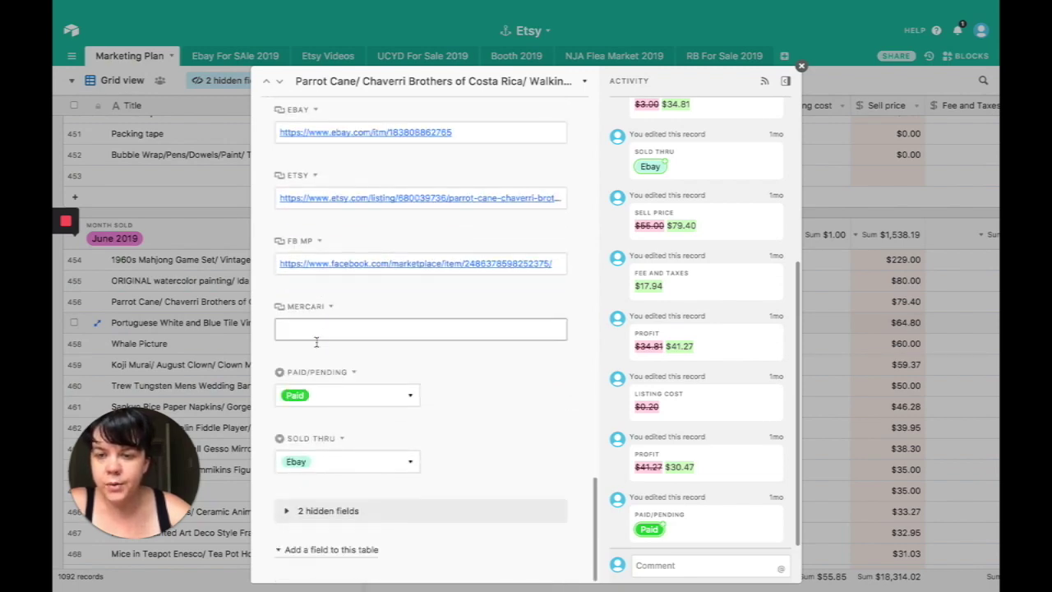
click(103, 327)
- Expand the Whale Picture record in the June 2019 group and look through its attached pictures
scroll(102, 326, down, 1)
click(96, 304)
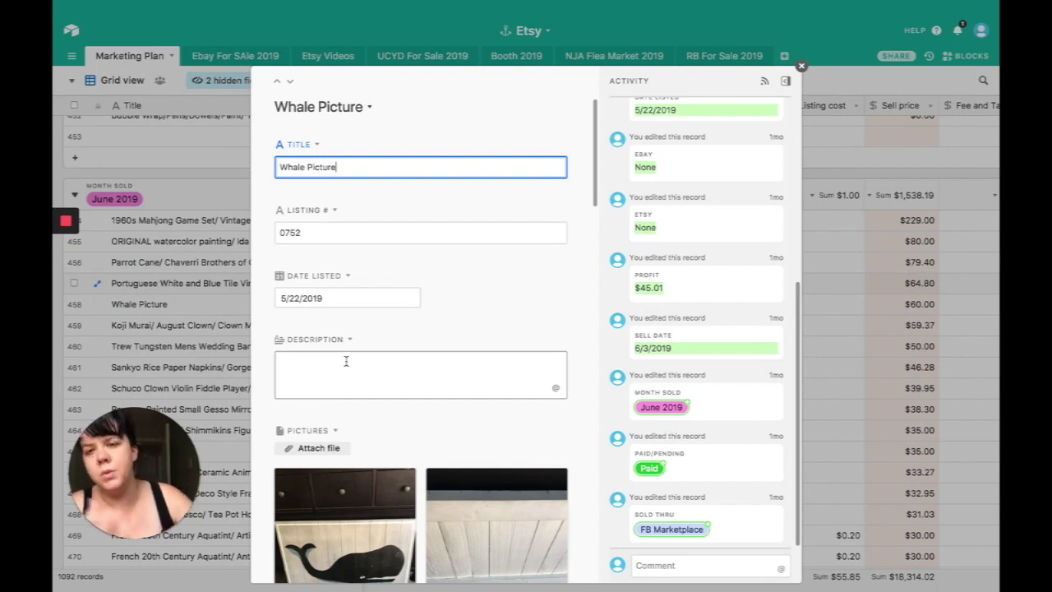
scroll(346, 361, down, 3)
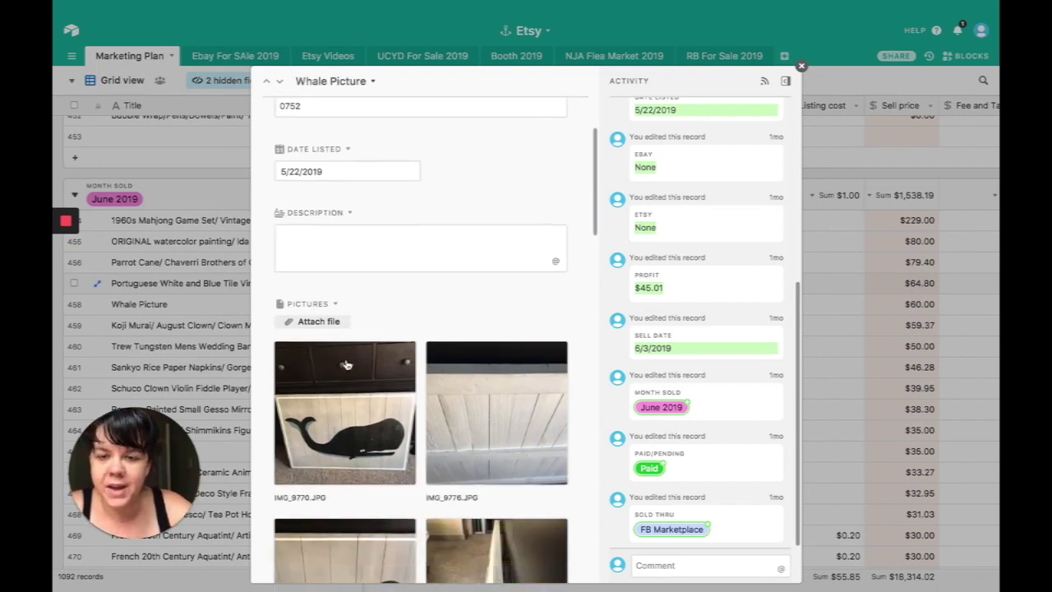
scroll(346, 364, down, 1)
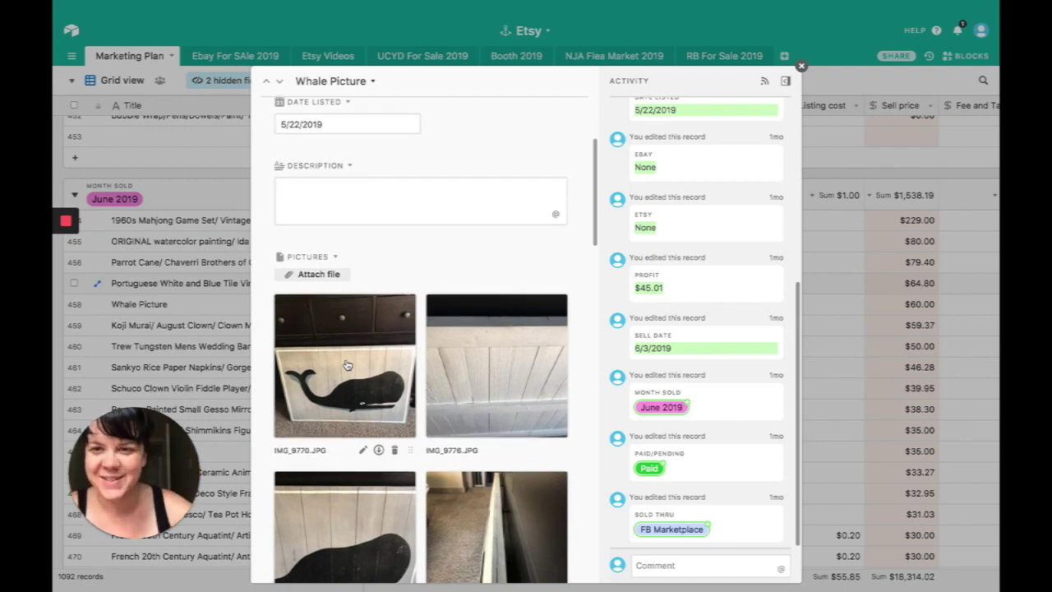
scroll(346, 365, down, 4)
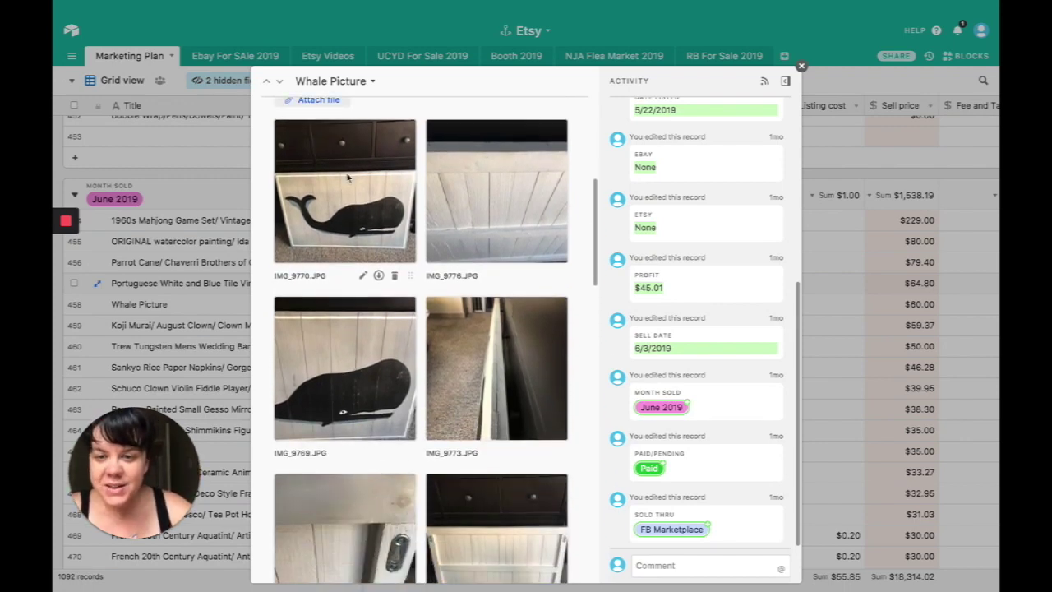
- Enlarge the whale's picture IMG_9770.JPG, browse to IMG_9769.JPG while dismissing the browser notification, and close the picture viewer
click(347, 176)
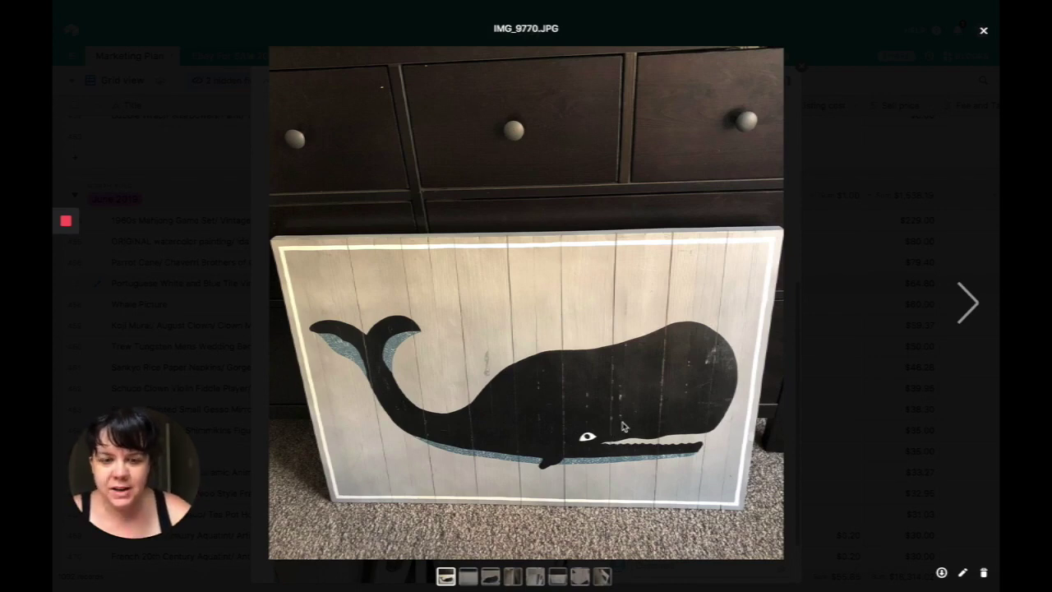
click(970, 298)
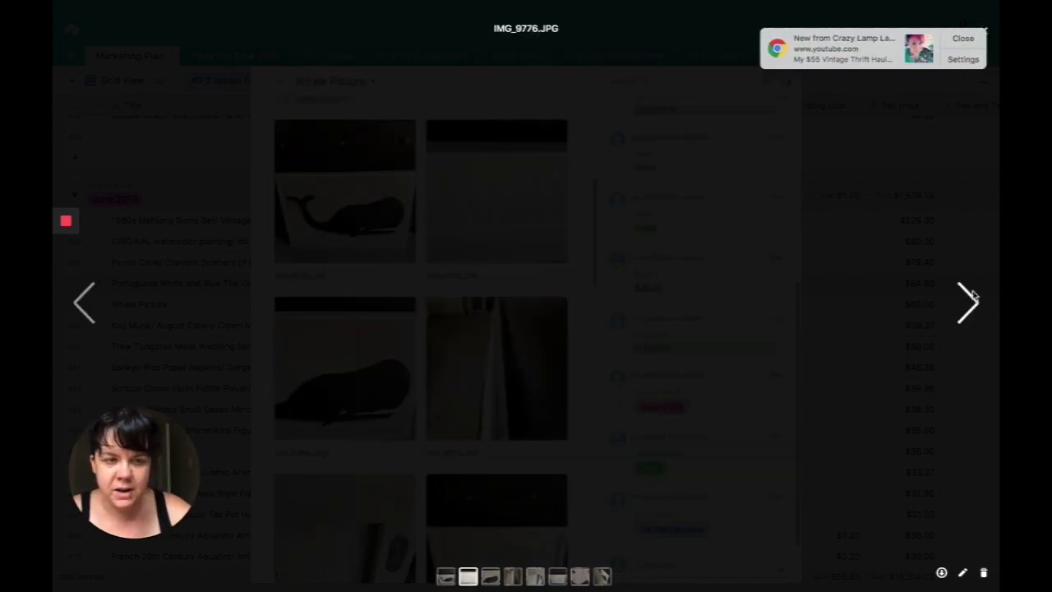
click(963, 38)
click(970, 306)
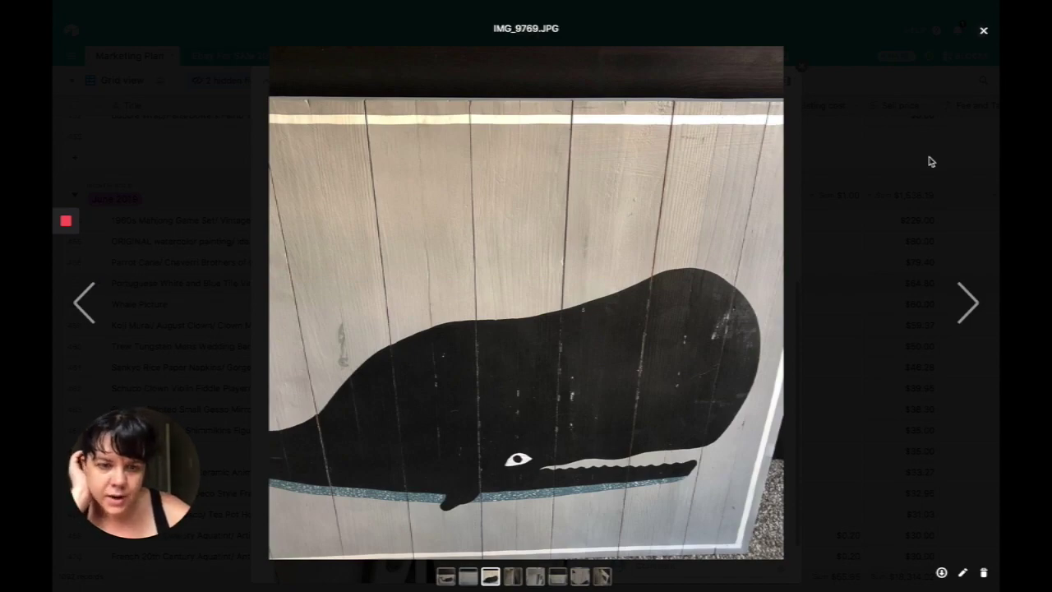
click(982, 31)
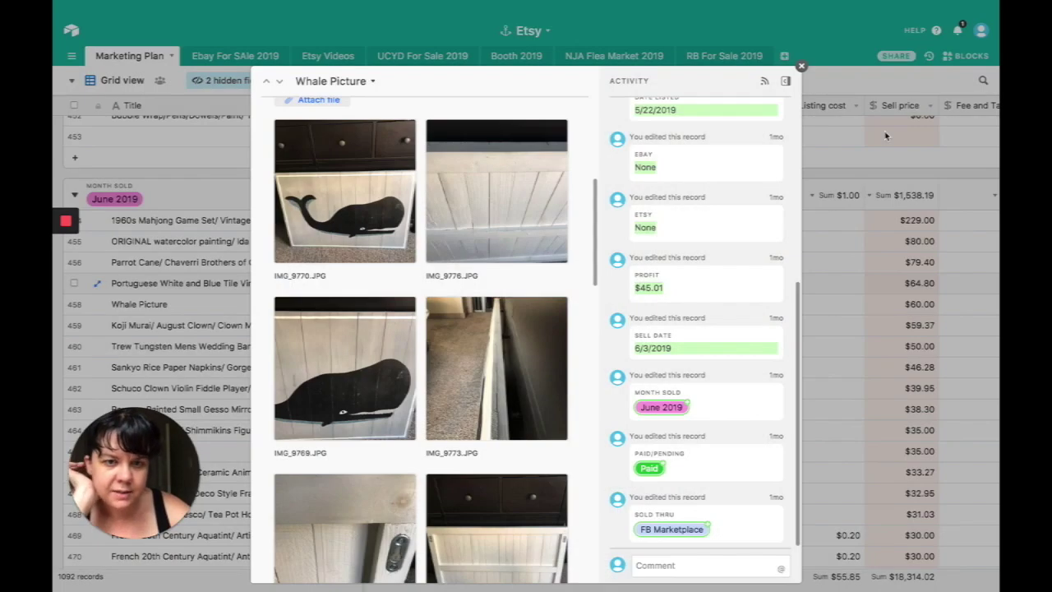
- Look through the remaining whale pictures, enlarge the back view IMG_9774.JPG, and close the picture viewer
scroll(517, 387, down, 3)
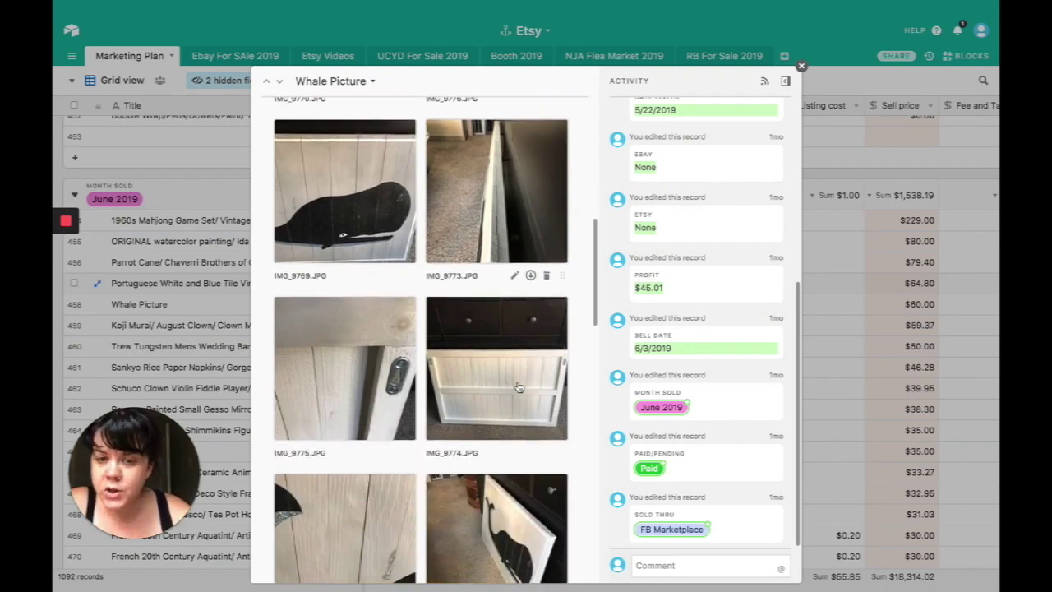
scroll(517, 387, down, 2)
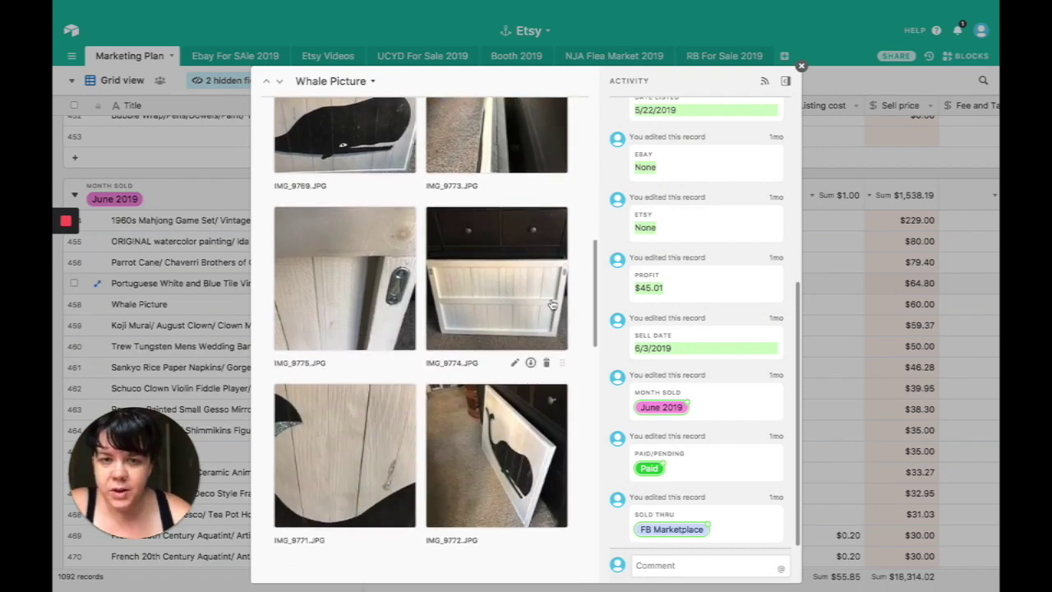
click(564, 322)
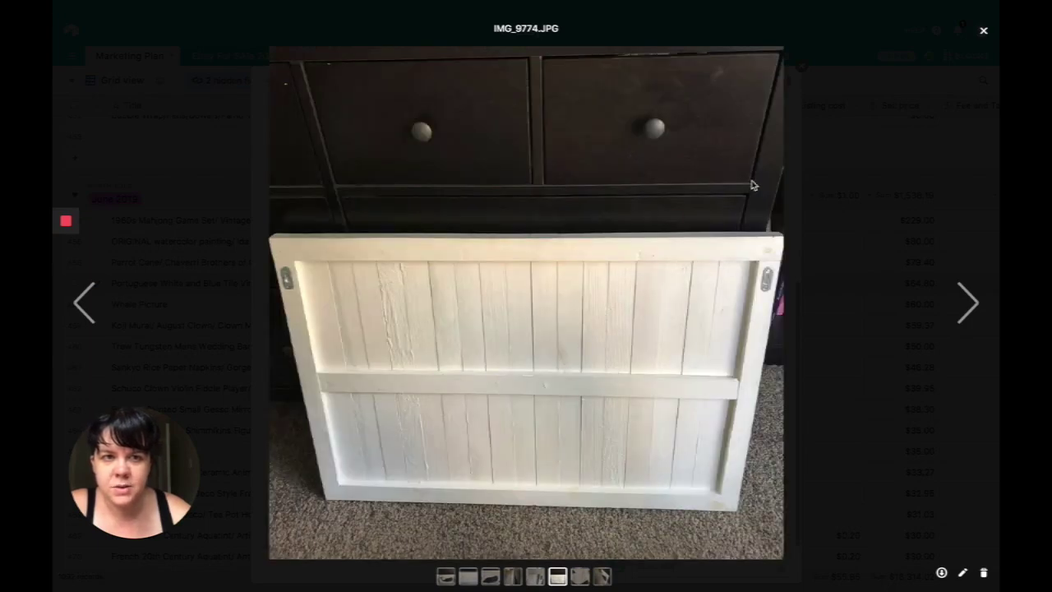
click(874, 178)
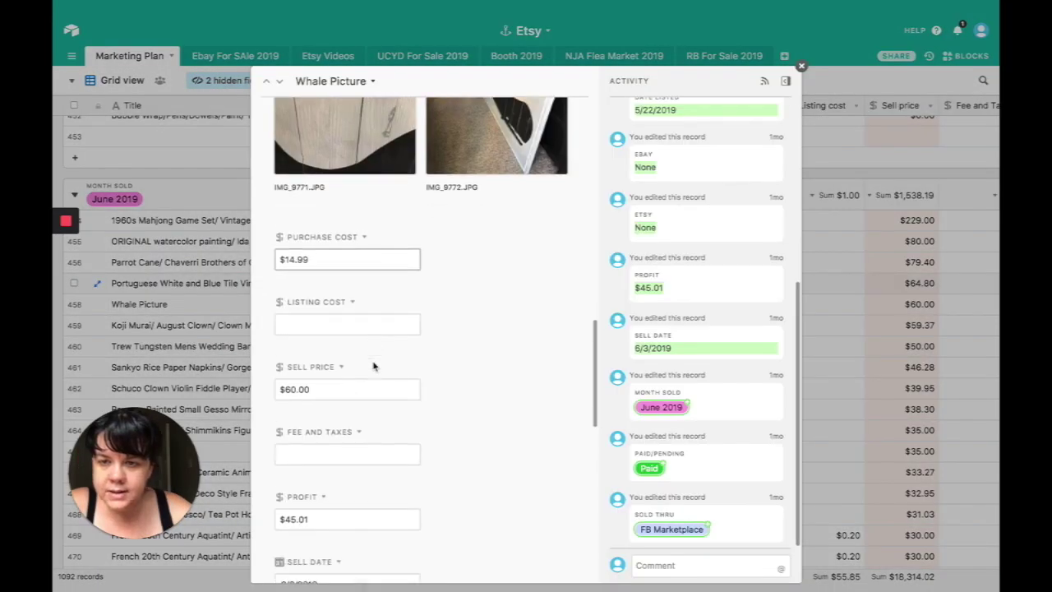
- Review the whale picture's purchase cost, sell price, profit, sell date, listing links, payment status and sales channel, and close the record
scroll(334, 214, down, 1)
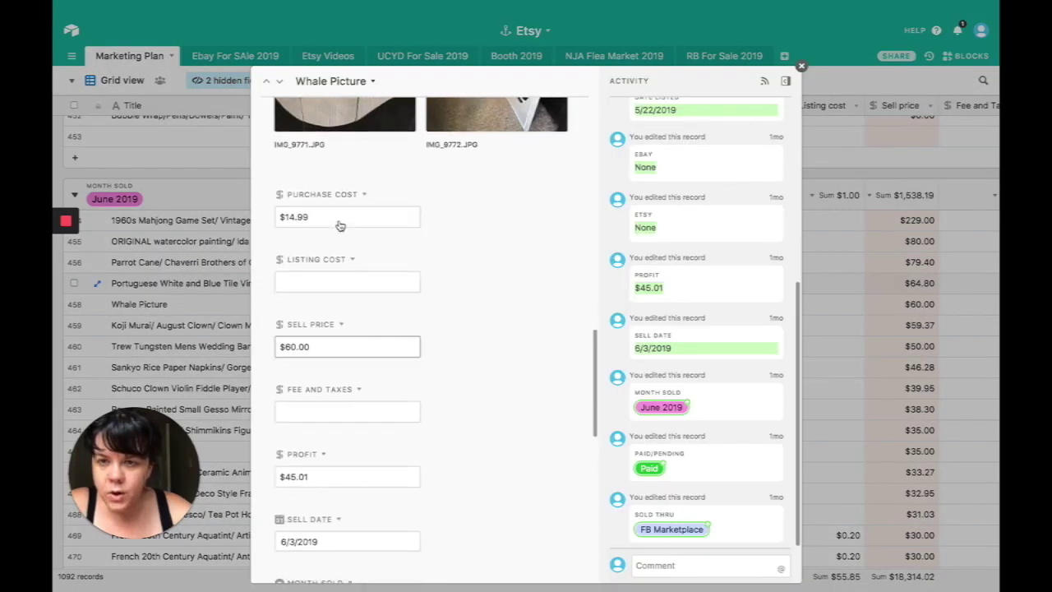
click(335, 215)
click(339, 340)
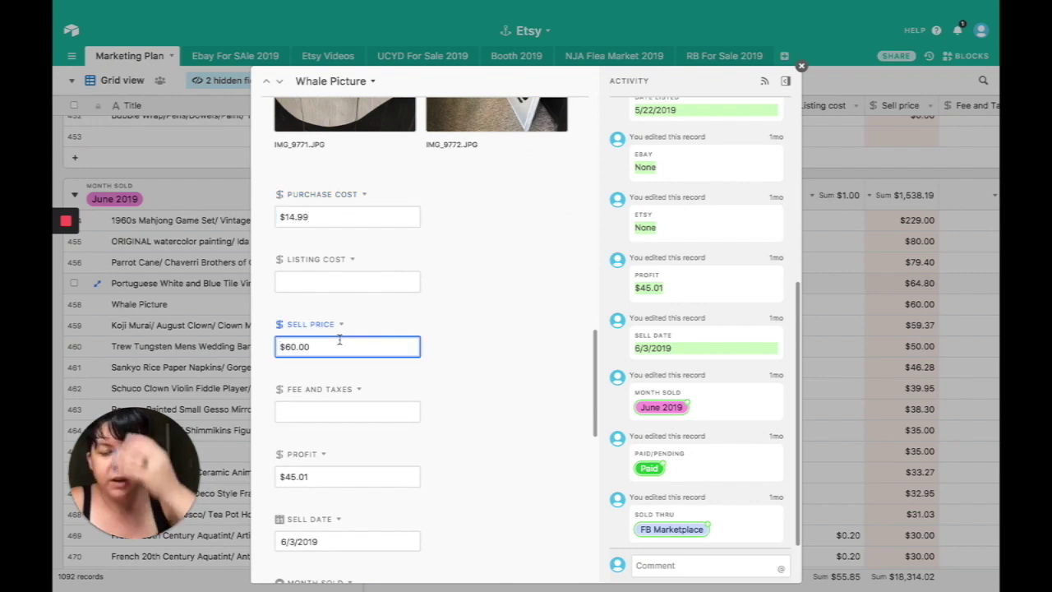
scroll(338, 339, down, 2)
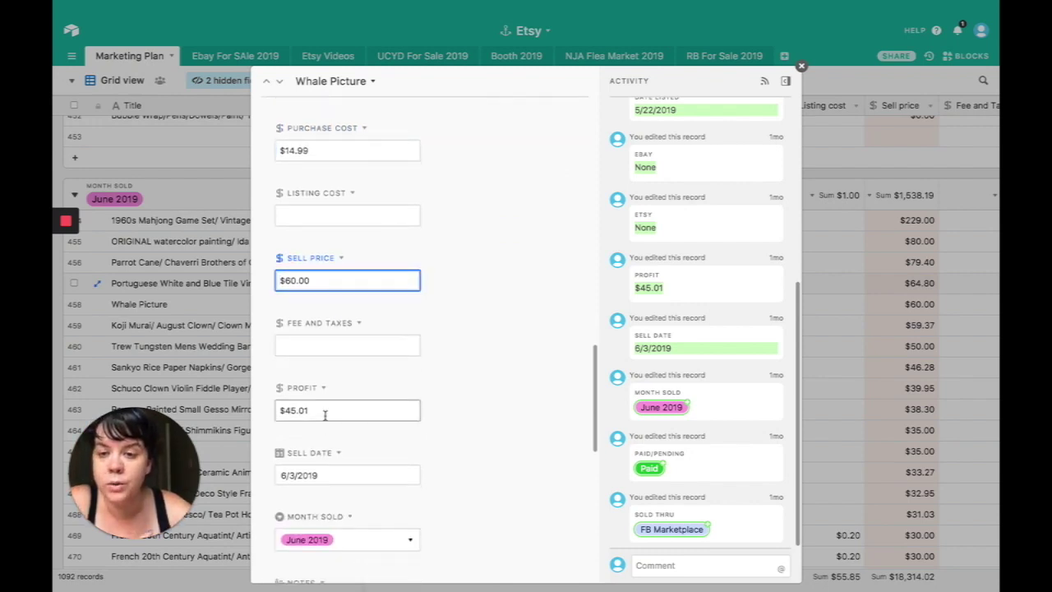
scroll(324, 415, down, 10)
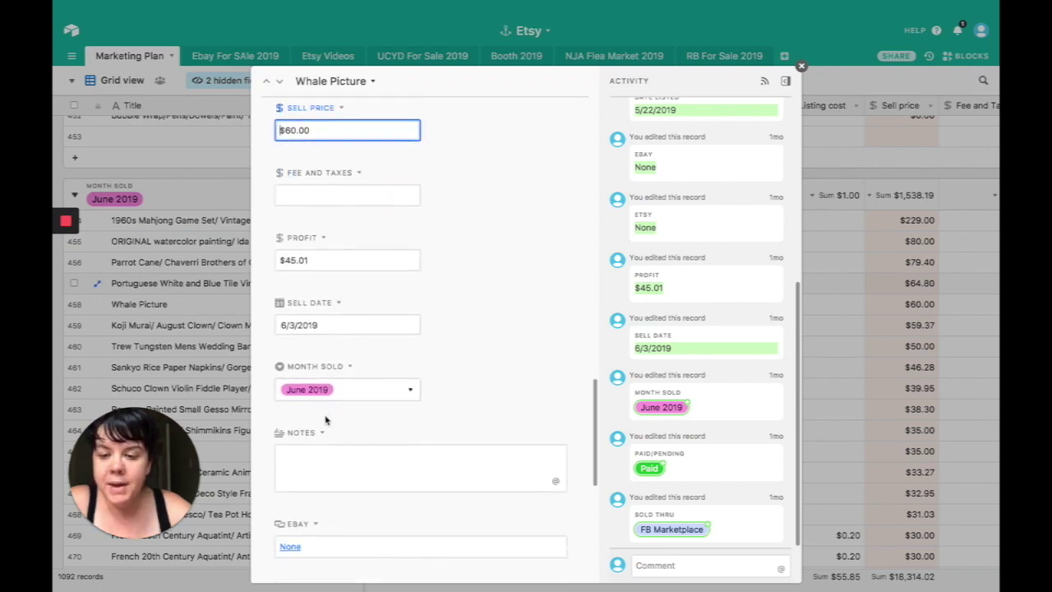
scroll(325, 415, down, 2)
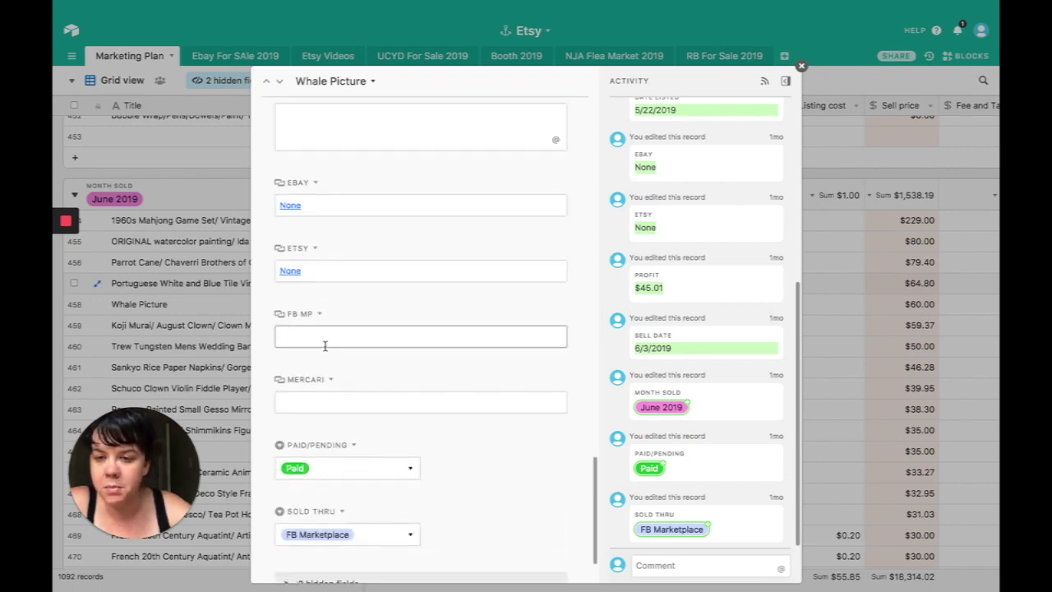
click(173, 313)
- Expand the Portuguese White and Blue Tile serving tray record and look over its title, listing date, description and first pictures
click(97, 283)
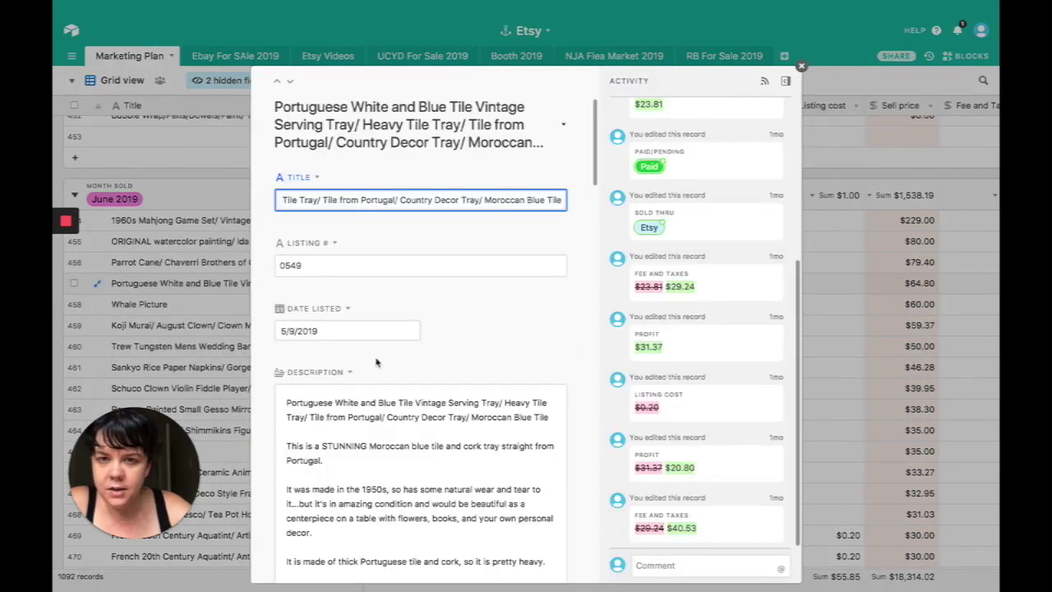
scroll(377, 362, down, 15)
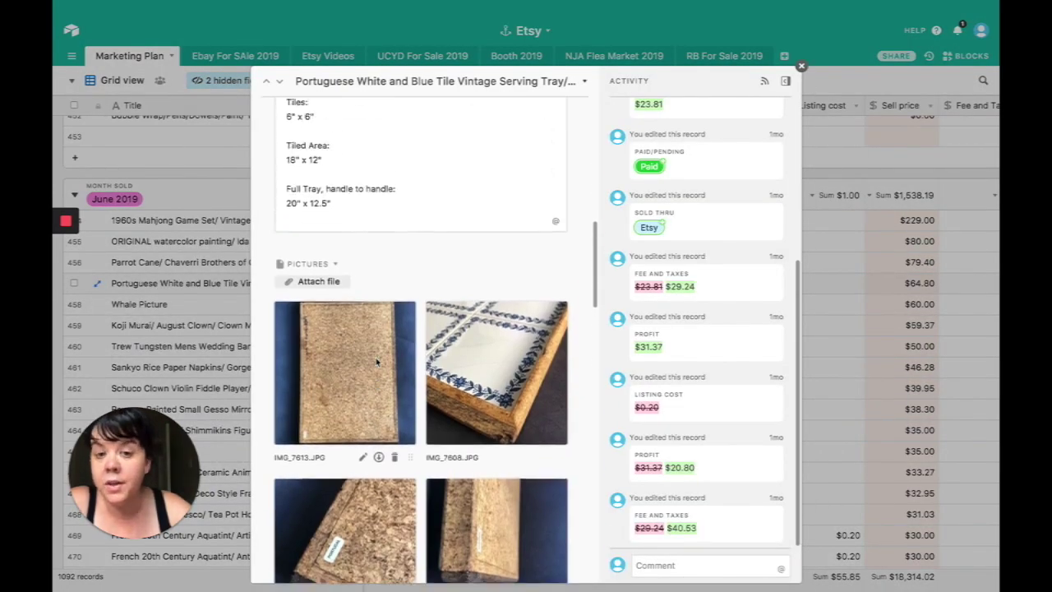
scroll(376, 361, up, 8)
scroll(375, 358, down, 7)
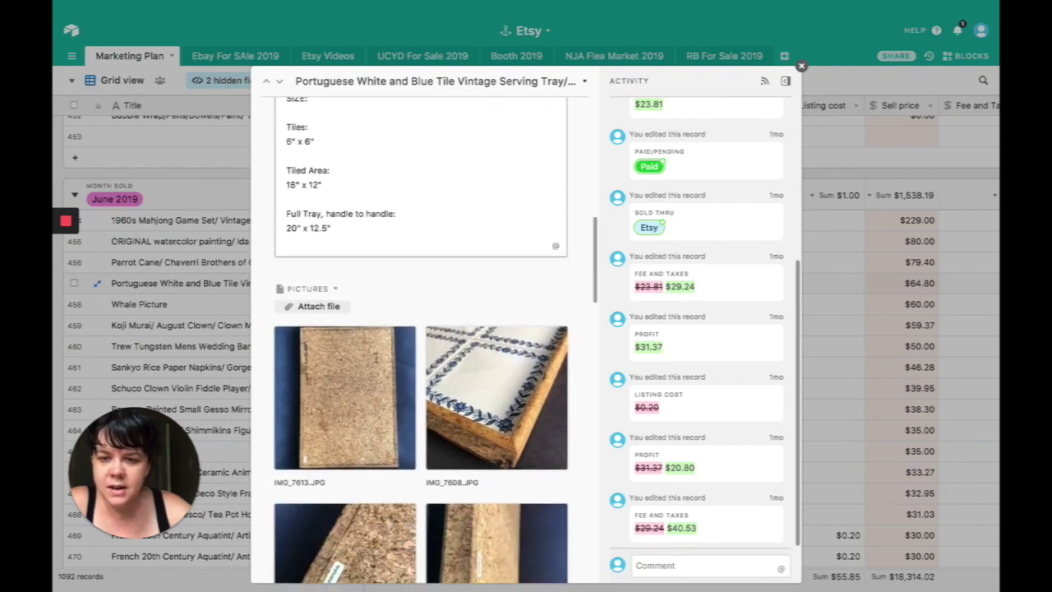
scroll(375, 358, down, 1)
scroll(375, 357, up, 14)
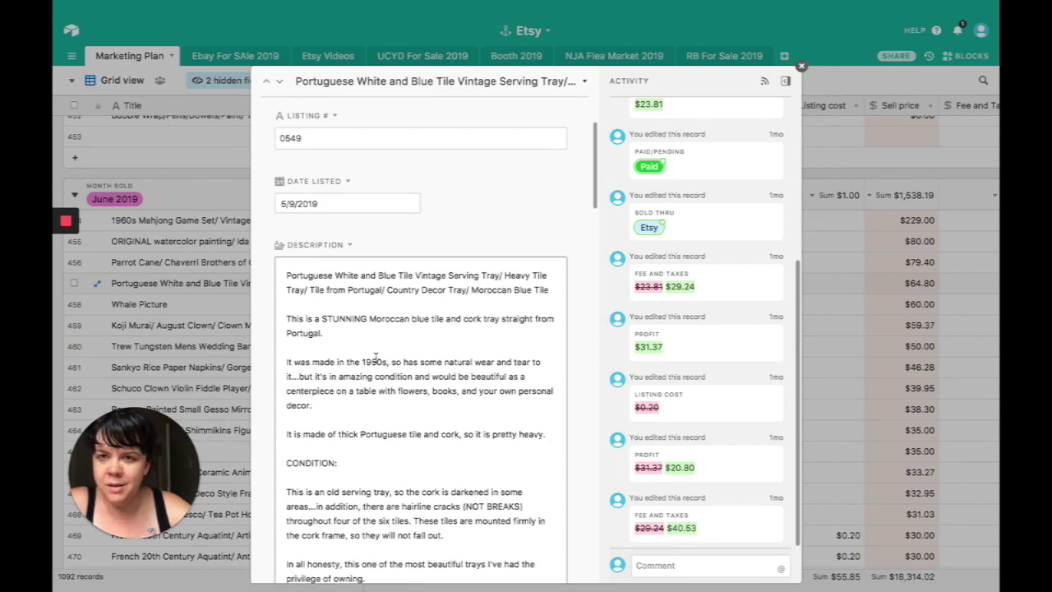
scroll(375, 357, up, 3)
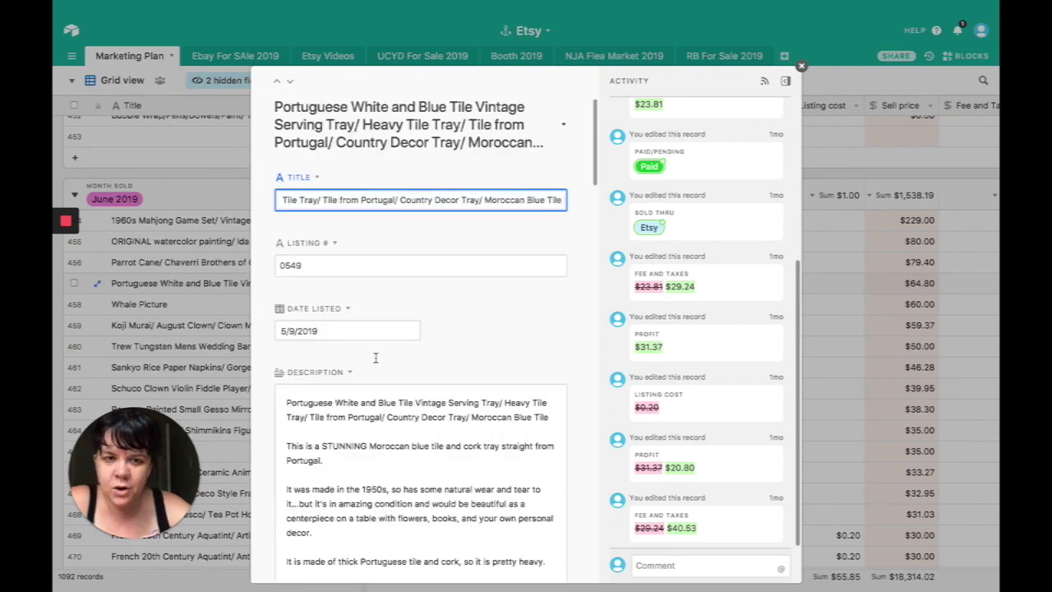
scroll(377, 360, down, 15)
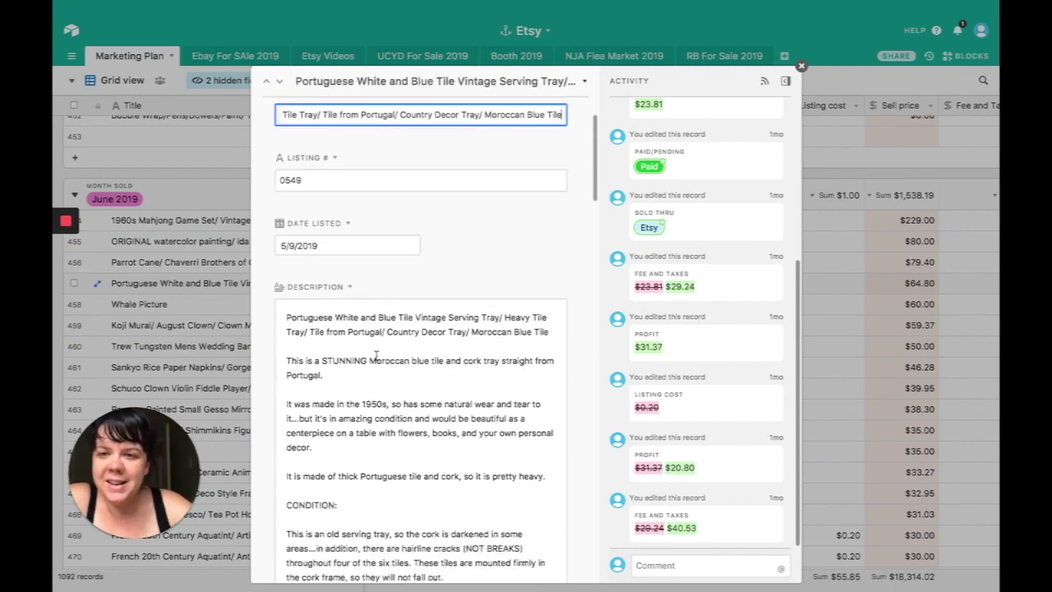
scroll(376, 360, down, 3)
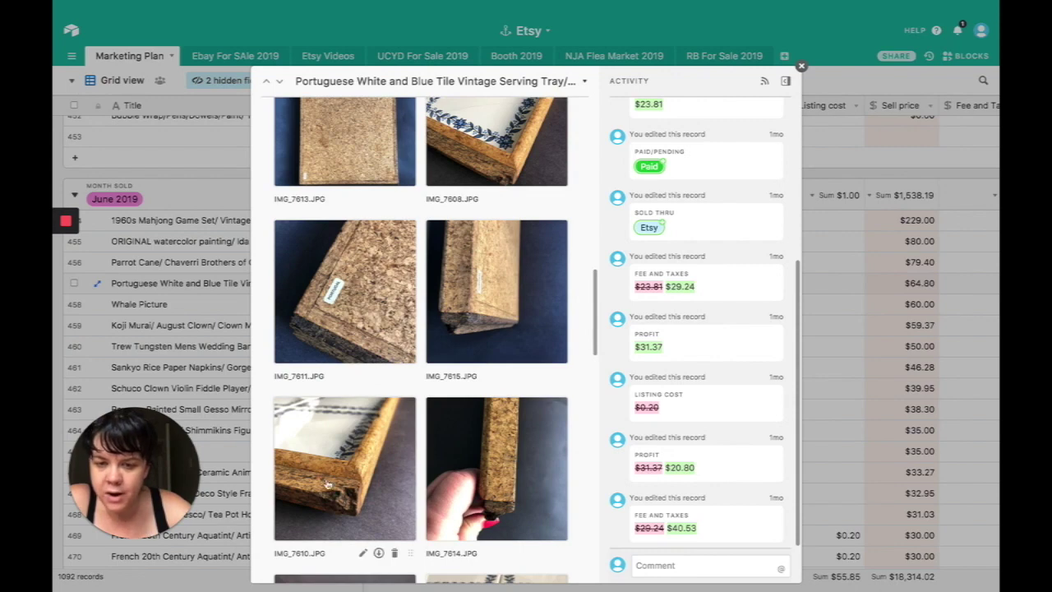
- Look through all the attached pictures of the Portuguese tile tray, including its corners, edge, cork back and tile close-up
scroll(329, 506, up, 3)
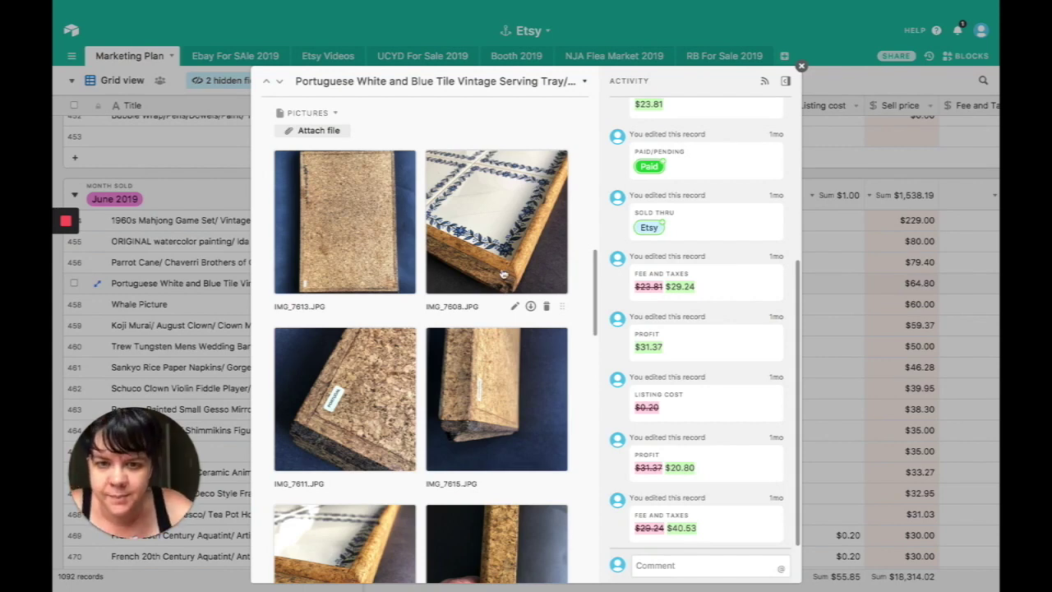
scroll(503, 274, down, 5)
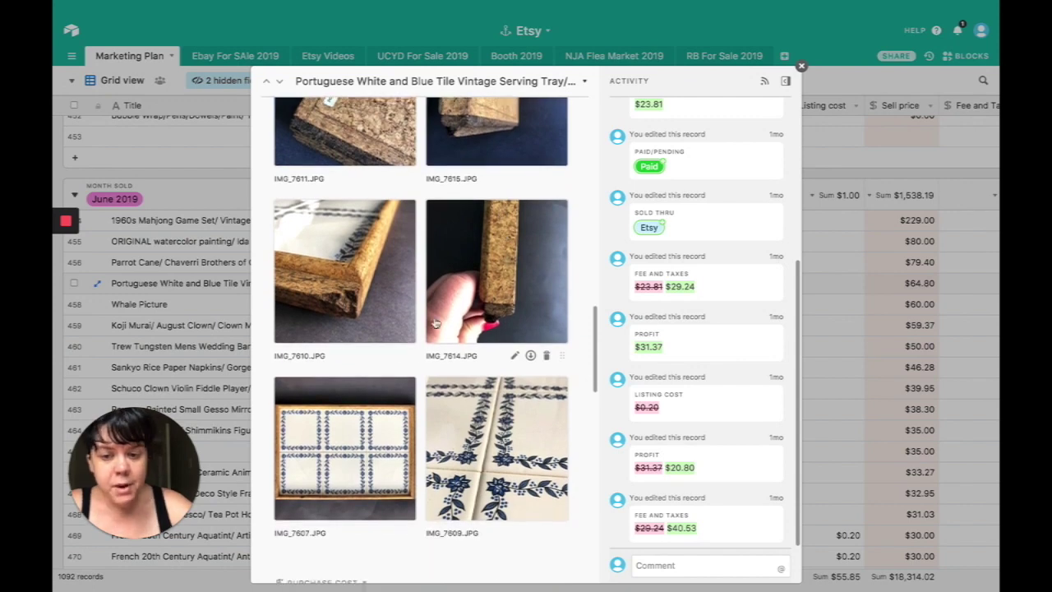
scroll(404, 429, up, 4)
scroll(403, 429, up, 2)
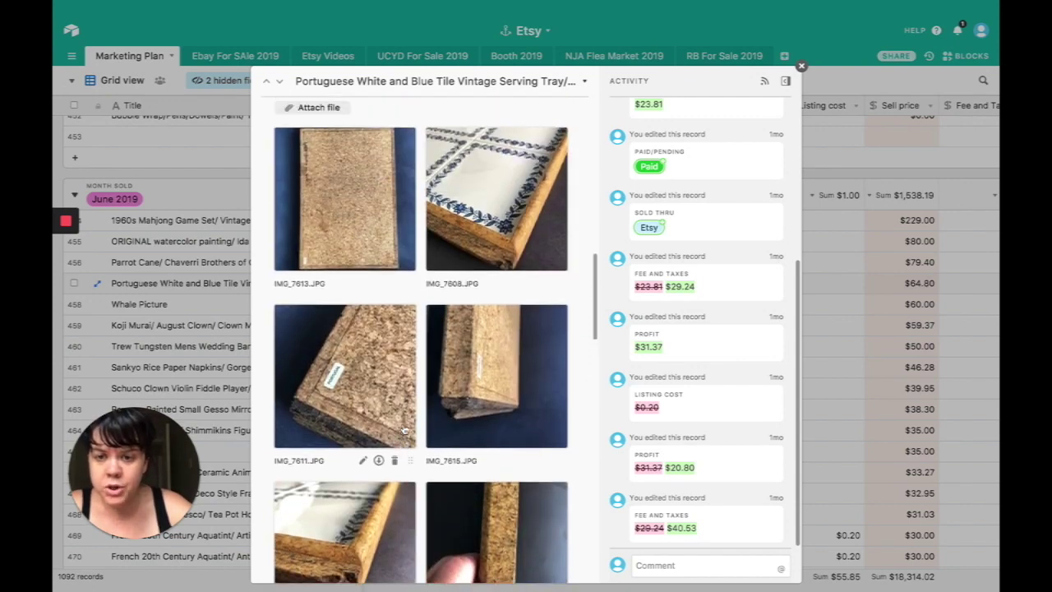
scroll(404, 427, down, 8)
scroll(404, 429, down, 1)
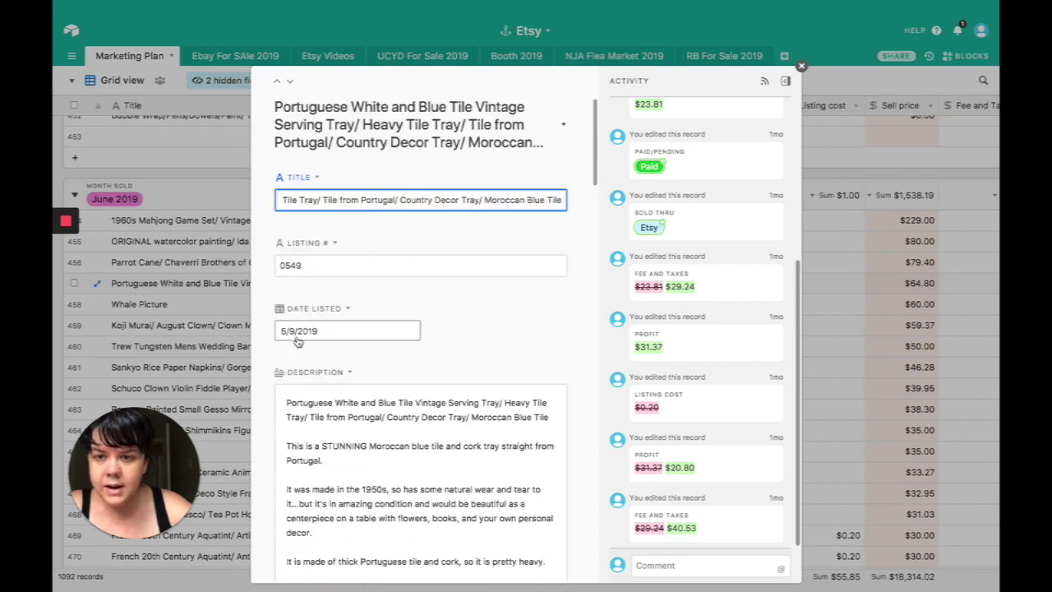
- Review the tile tray's purchase cost, sell price, fee and taxes, profit and sell date, and close the record
scroll(298, 342, down, 9)
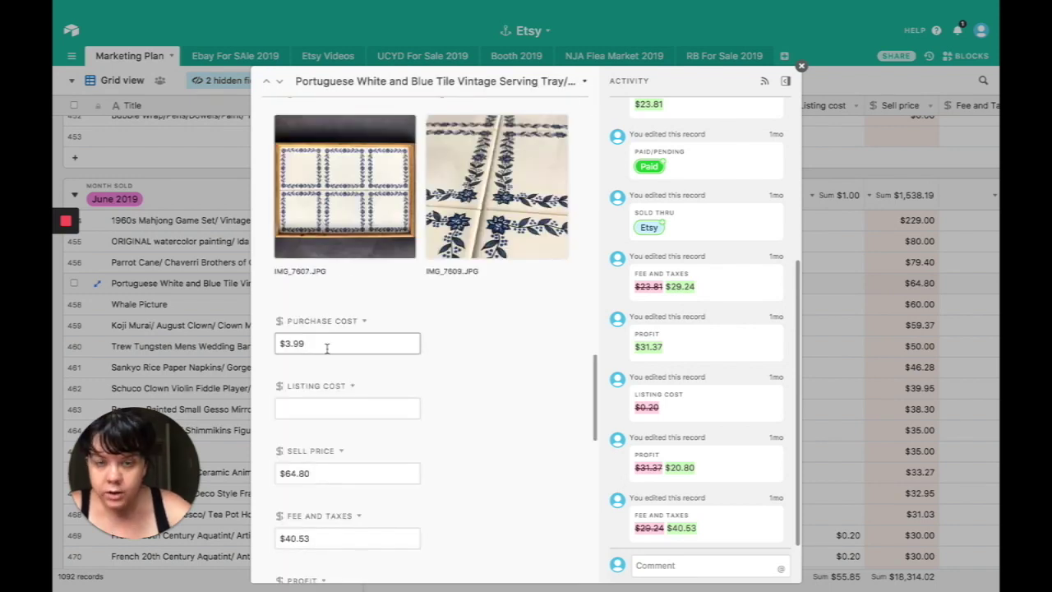
scroll(326, 348, down, 5)
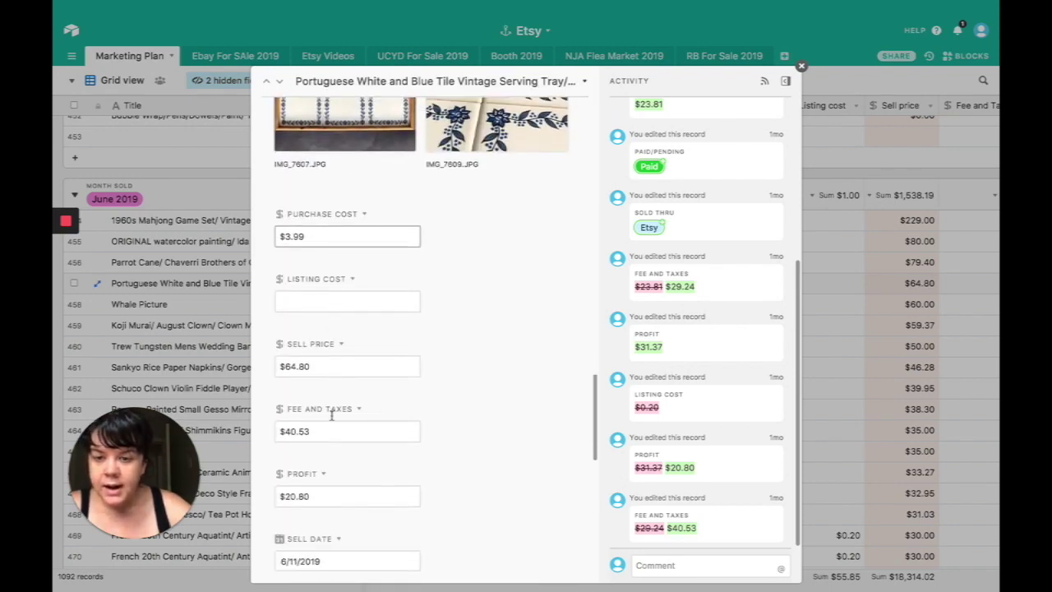
click(327, 412)
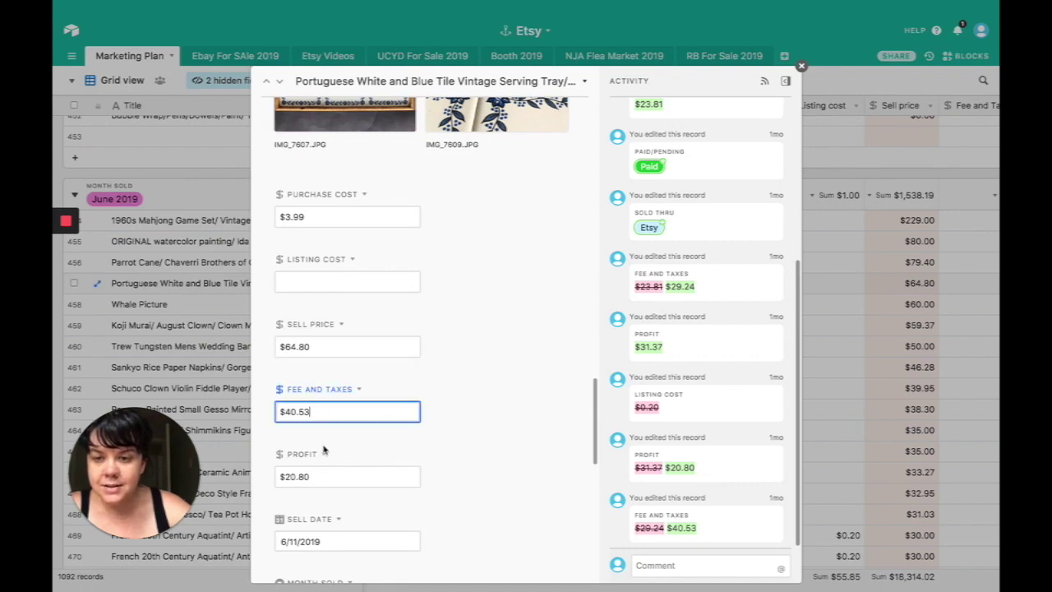
scroll(326, 447, down, 1)
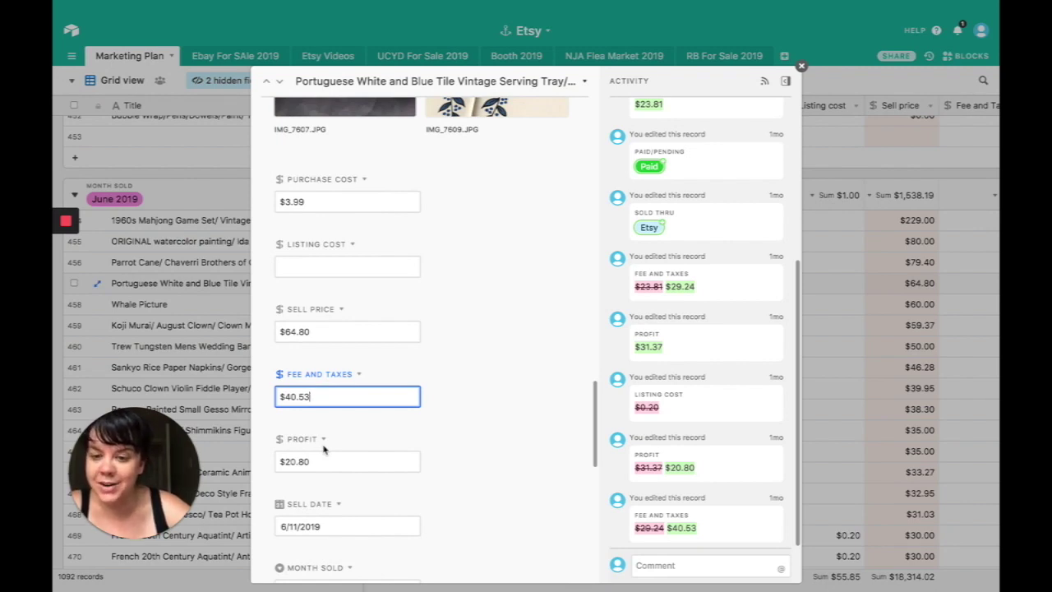
scroll(323, 449, down, 3)
click(322, 406)
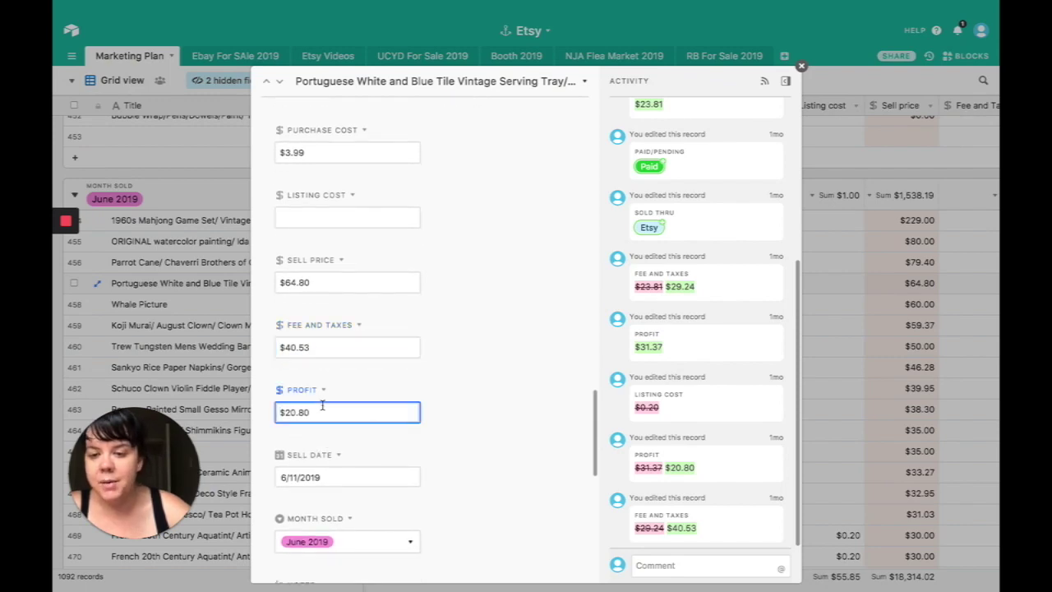
scroll(322, 412, down, 5)
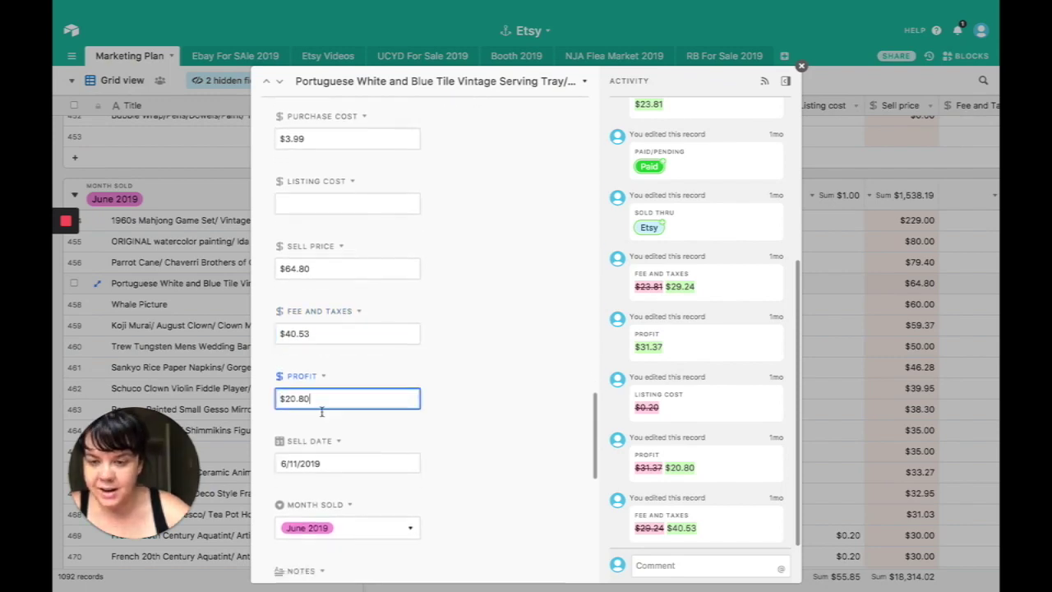
click(187, 329)
- Expand the Koji Murai August Clown music box record in the June 2019 group and look through its attached pictures
click(188, 326)
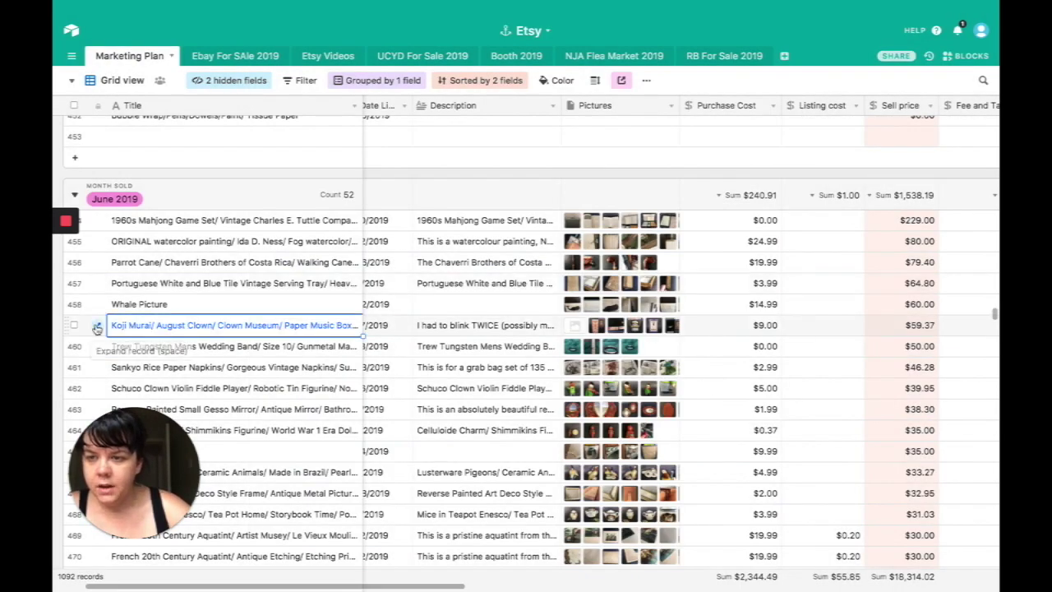
key(space)
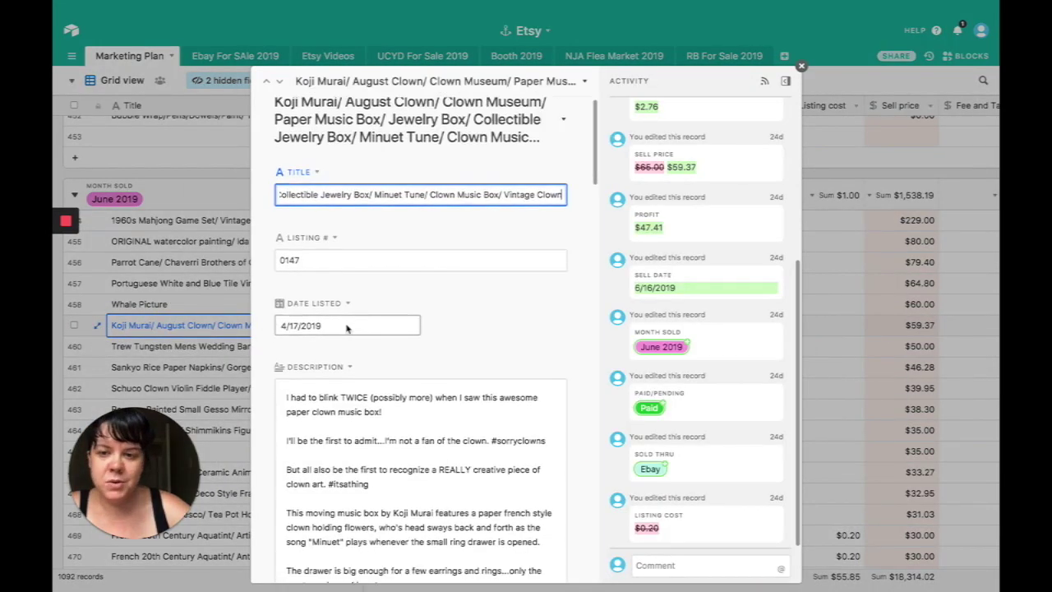
scroll(346, 326, down, 10)
scroll(346, 328, down, 1)
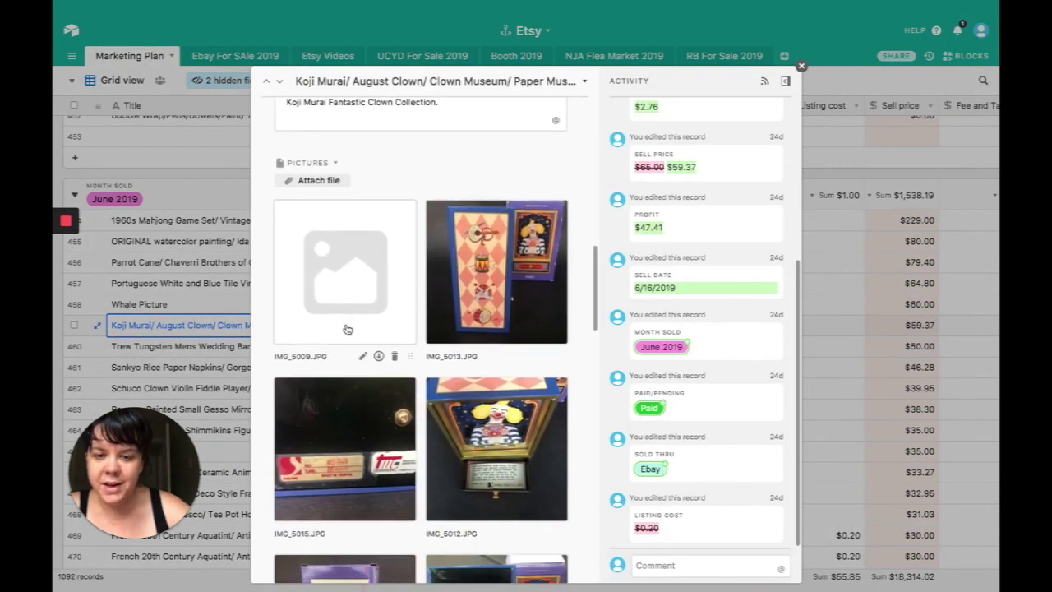
scroll(346, 328, down, 5)
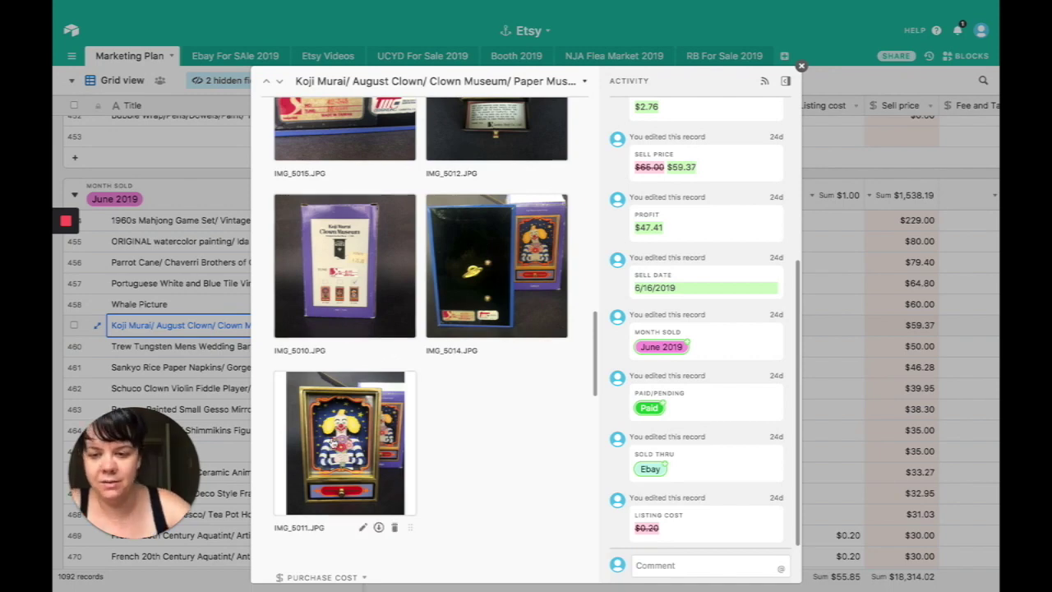
- Enlarge the clown music box pictures IMG_5011.JPG and IMG_5012.JPG one after the other, closing the picture viewer each time
click(399, 369)
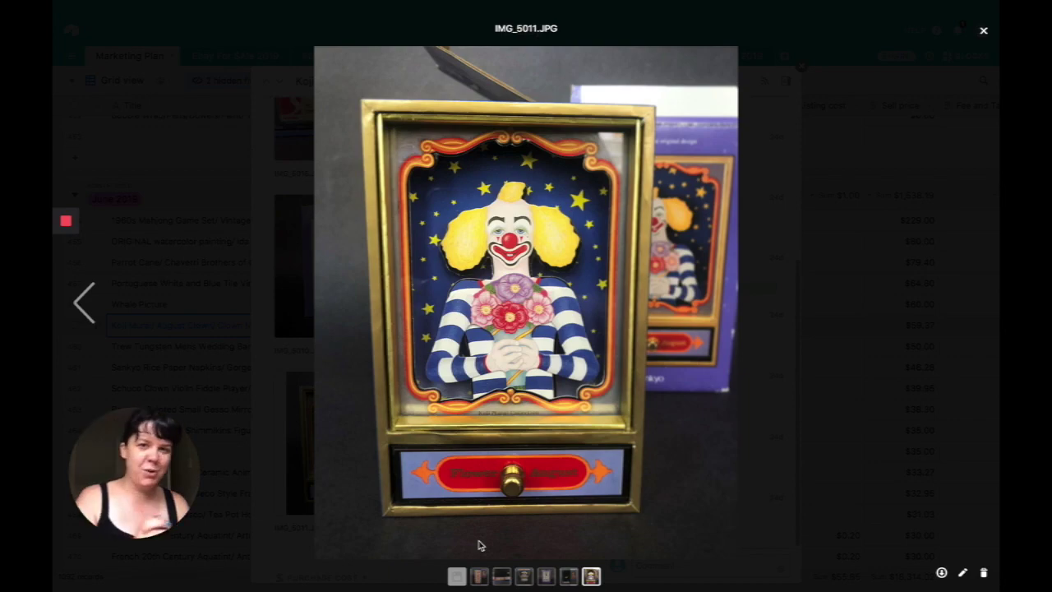
click(194, 172)
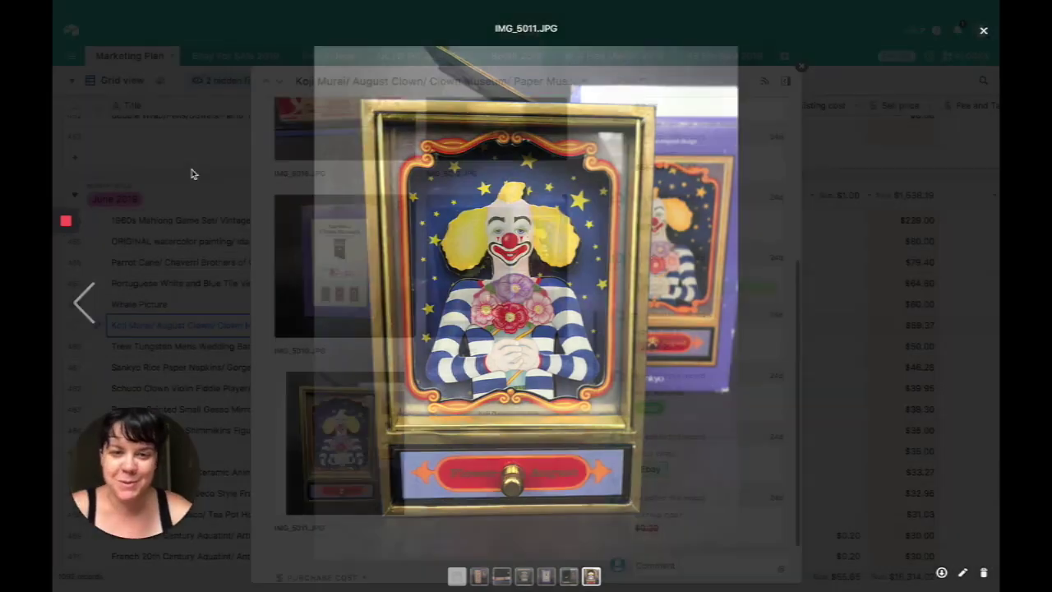
scroll(380, 429, down, 2)
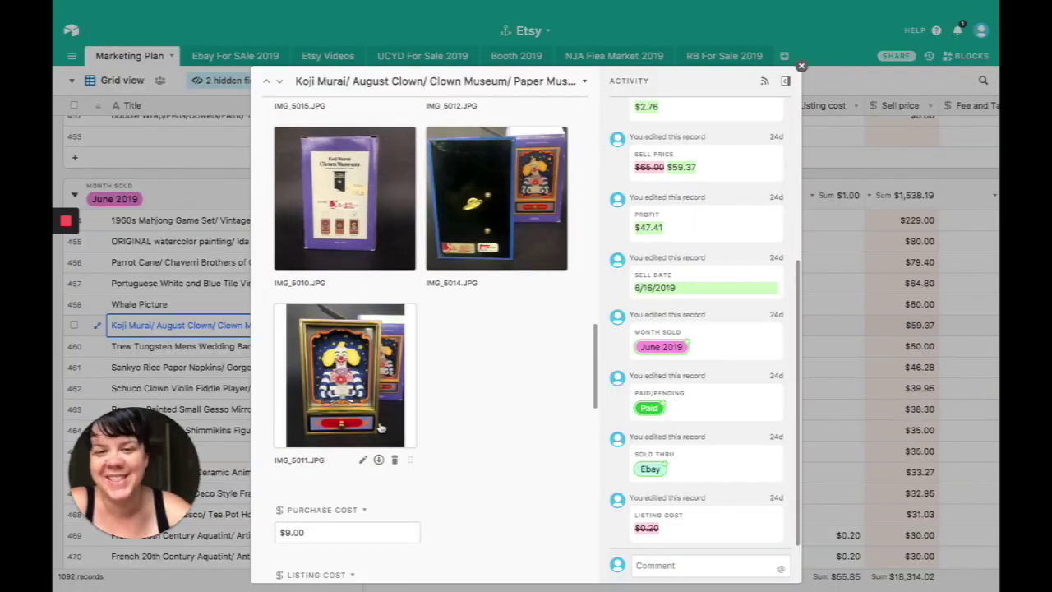
scroll(381, 429, up, 5)
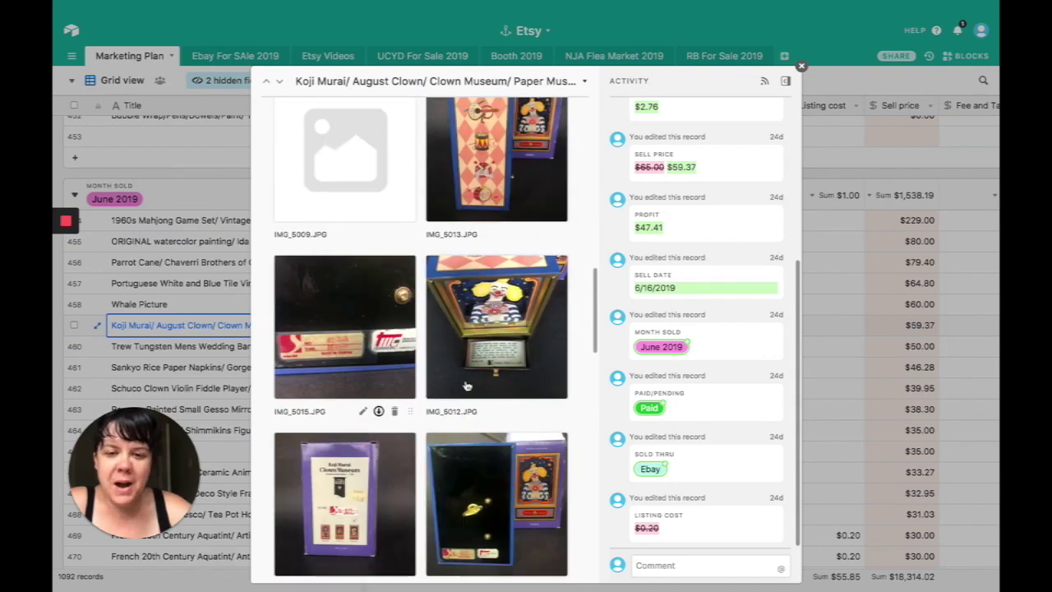
click(466, 385)
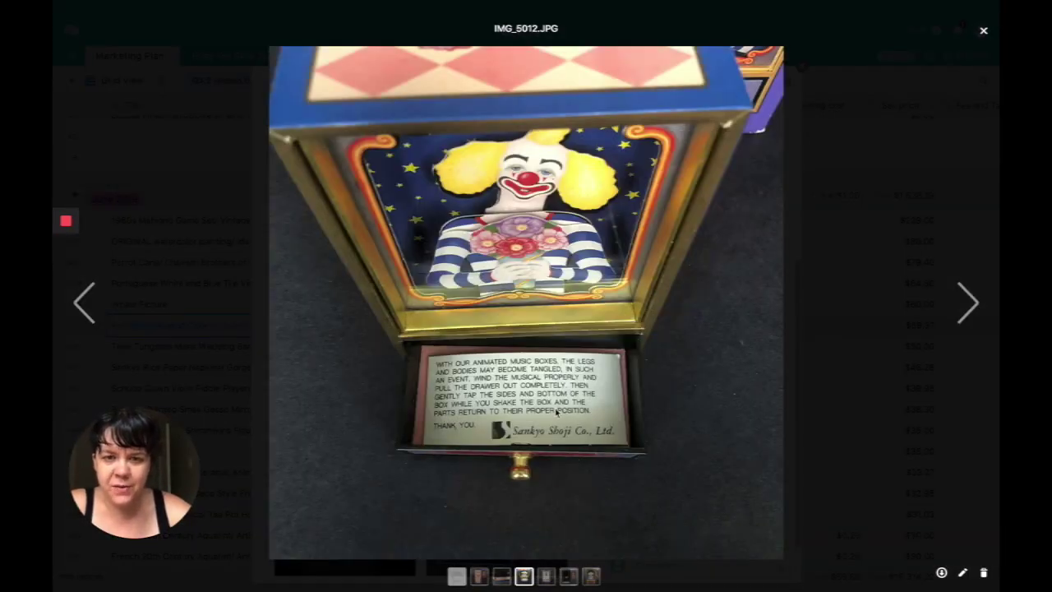
click(214, 179)
scroll(325, 314, down, 4)
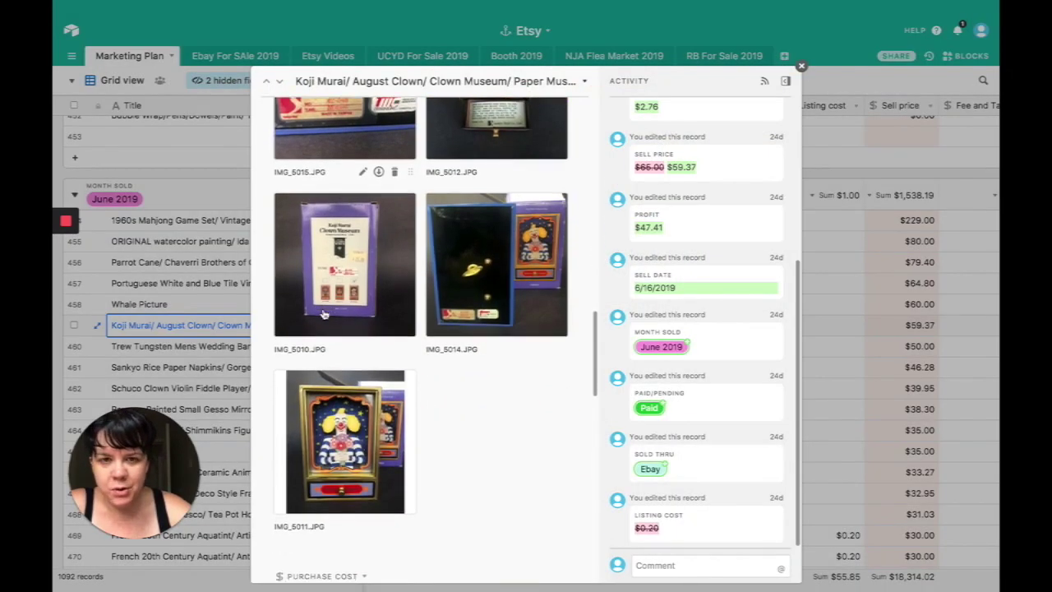
- Review the clown music box's purchase cost, sell price, fees, profit, sell date, listing links and sales channel, and close the record
scroll(324, 314, down, 6)
click(324, 205)
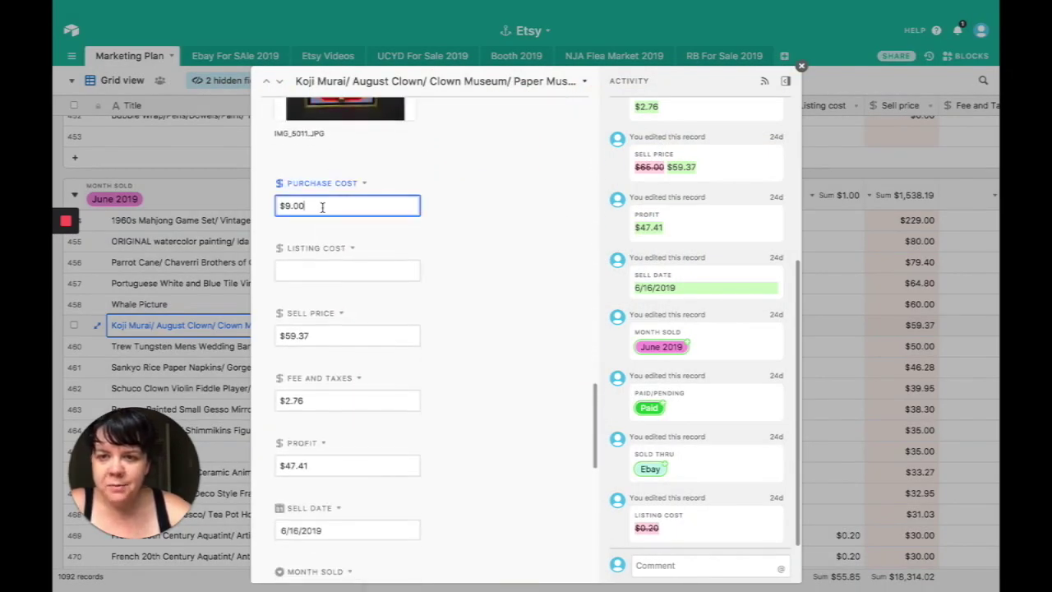
click(318, 337)
scroll(318, 358, down, 1)
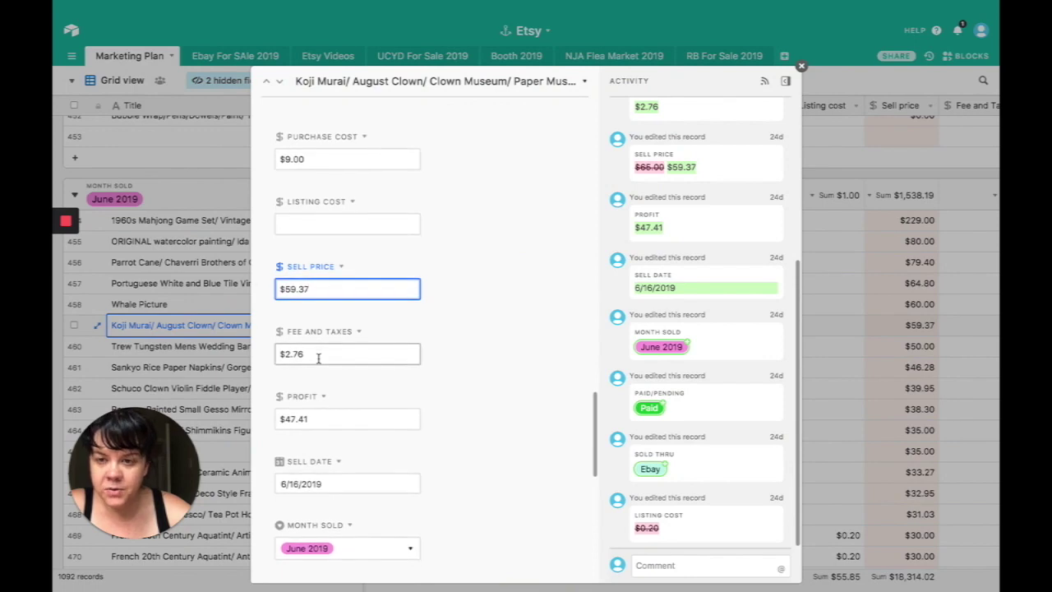
click(318, 358)
scroll(311, 376, down, 1)
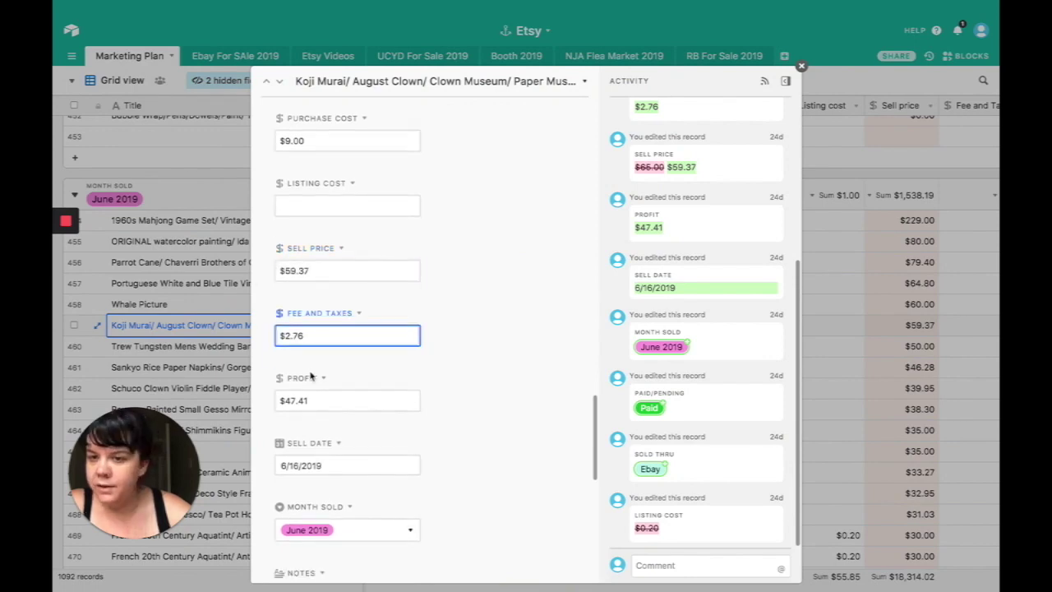
scroll(310, 376, down, 1)
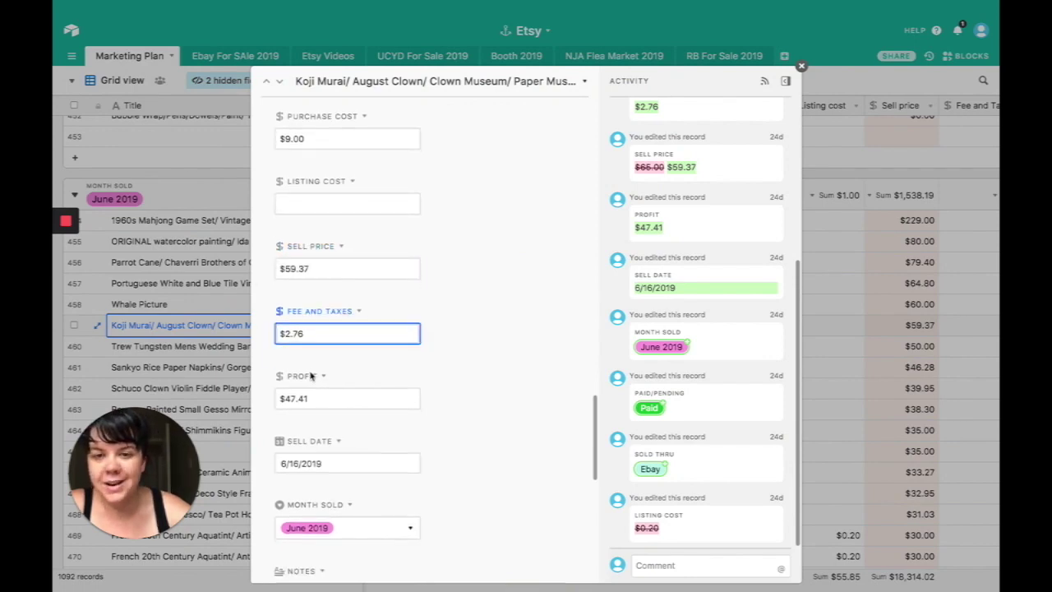
scroll(311, 375, down, 2)
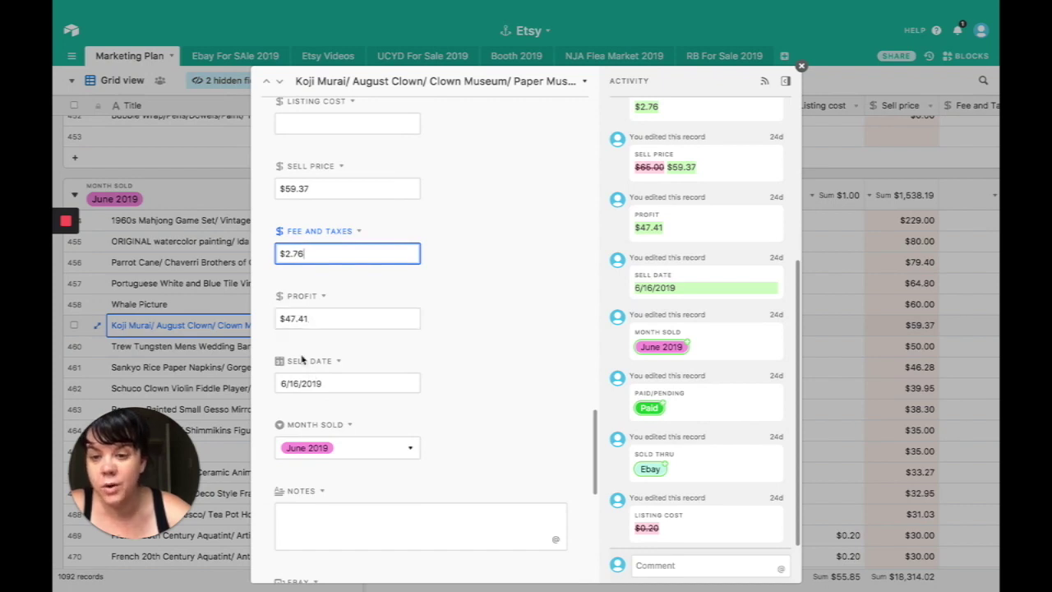
scroll(302, 359, down, 6)
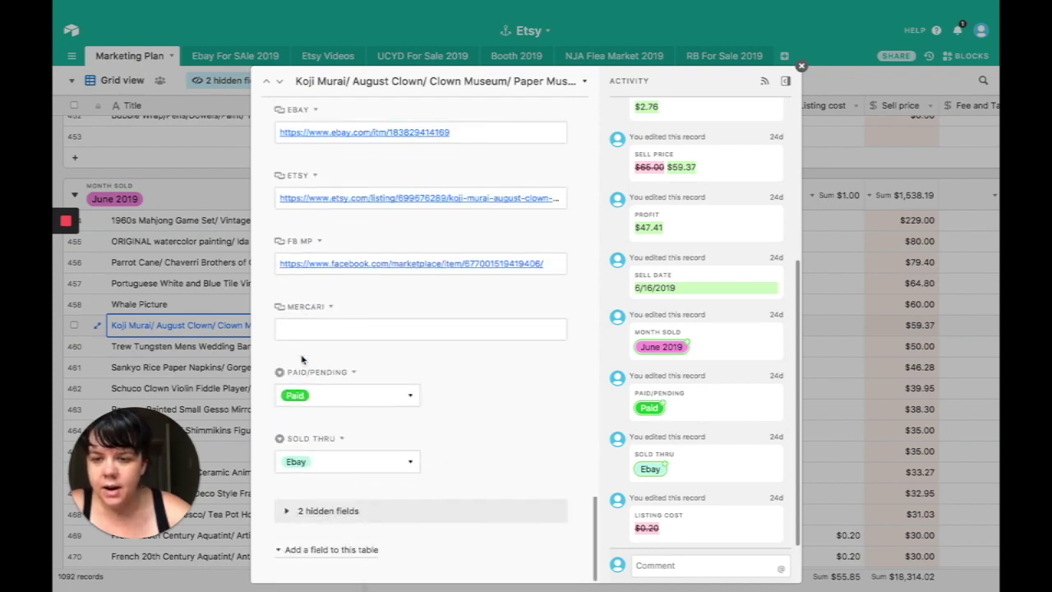
click(210, 346)
- Expand the Trew Tungsten Mens Wedding Band record in the June 2019 group and look through its description and attached pictures
scroll(187, 352, down, 3)
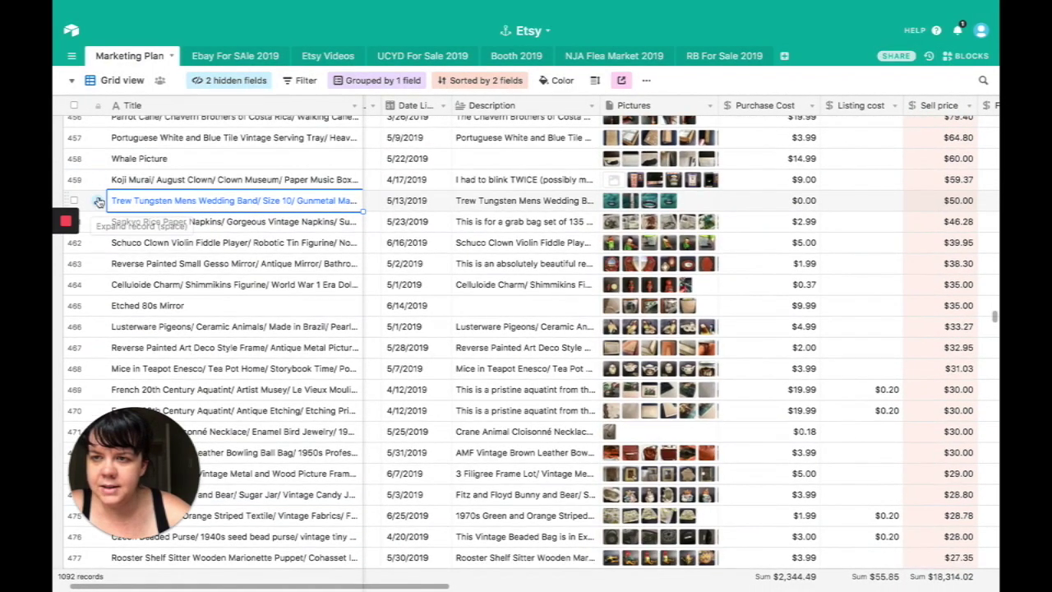
click(97, 202)
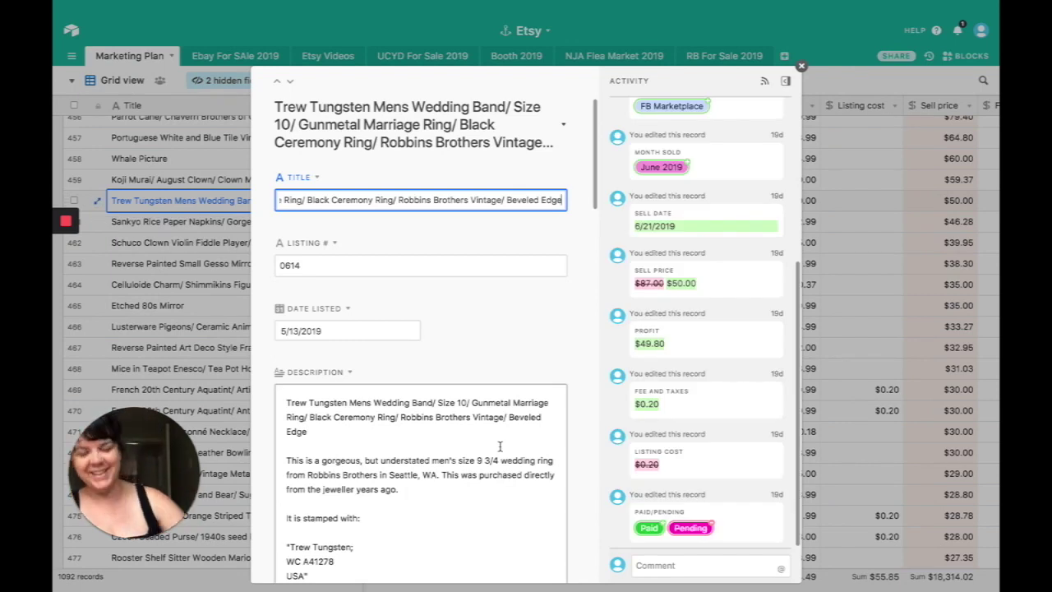
scroll(499, 446, down, 3)
scroll(499, 447, down, 2)
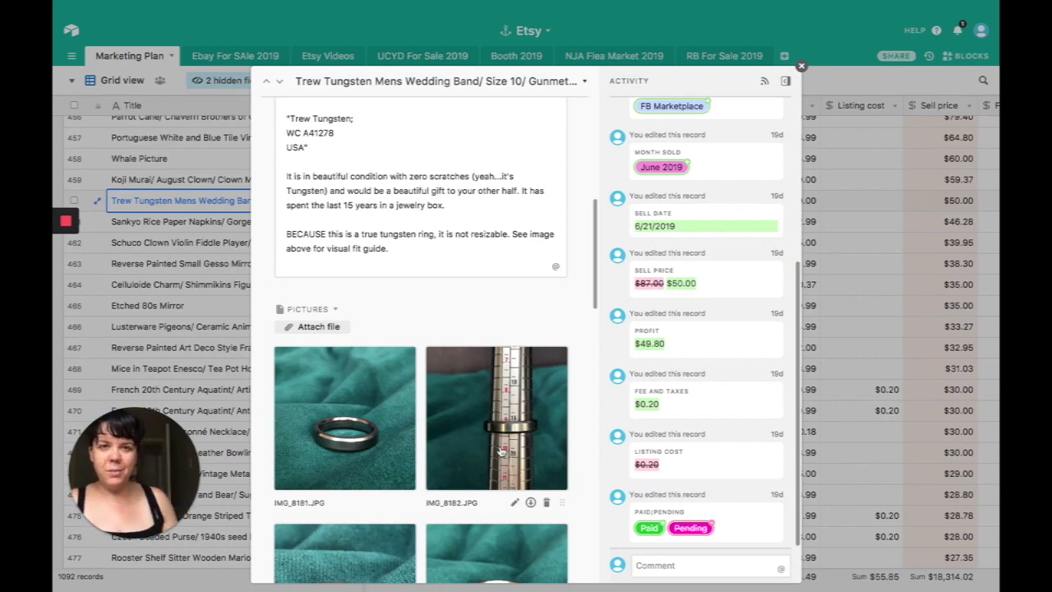
scroll(501, 451, down, 3)
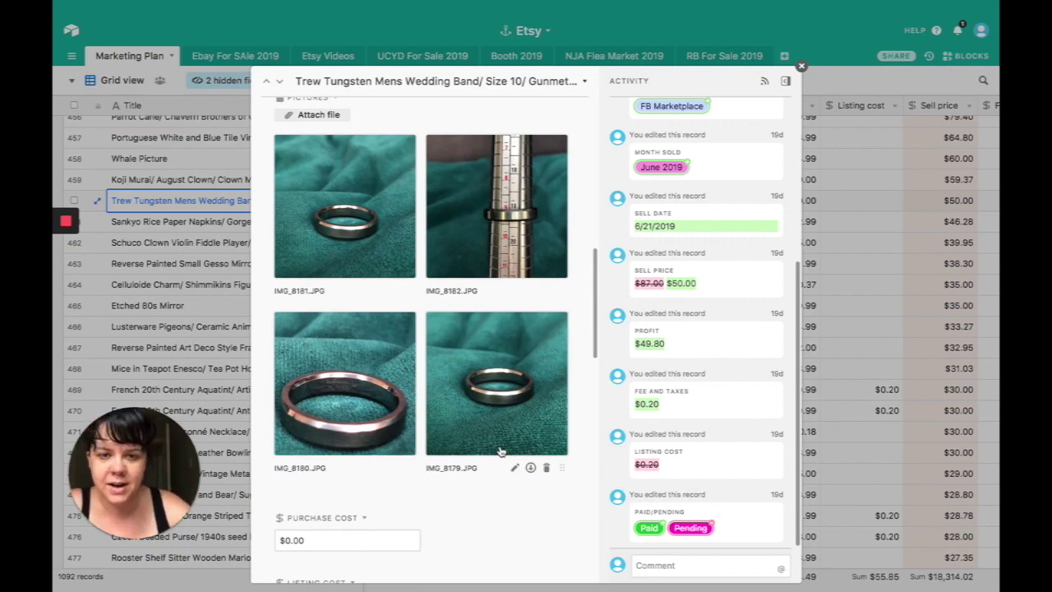
- Review the wedding band's purchase cost, sell price, fee and taxes, profit, sell date, listing links and sales channel
scroll(501, 451, down, 3)
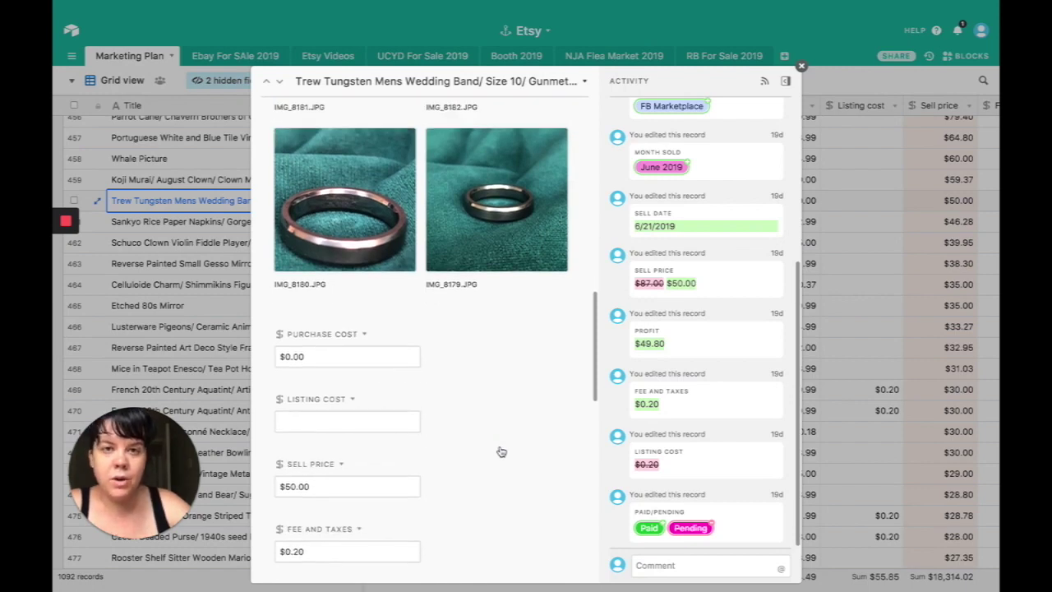
scroll(501, 451, down, 1)
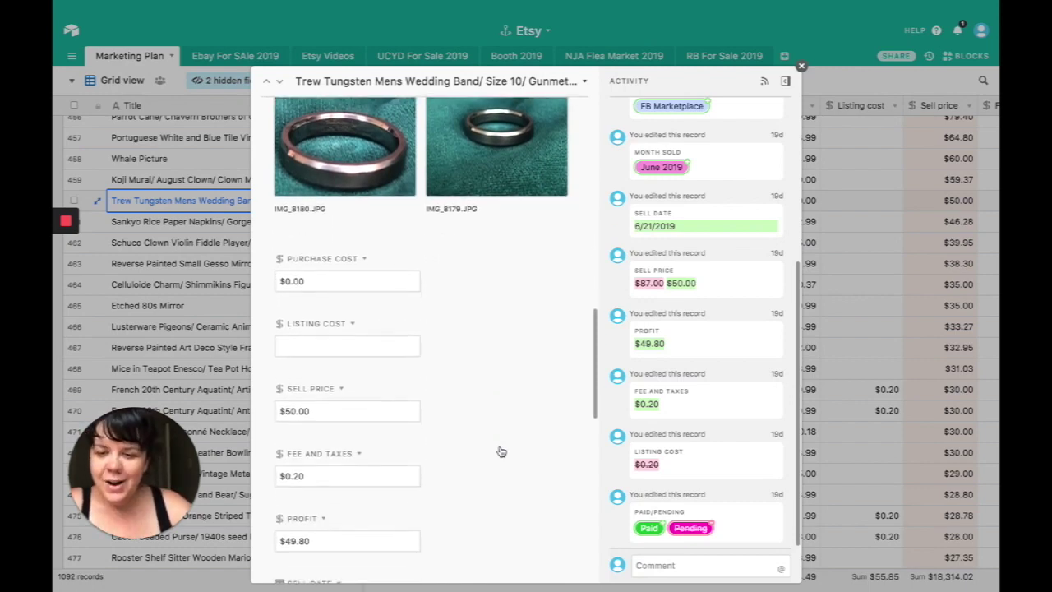
scroll(428, 409, down, 2)
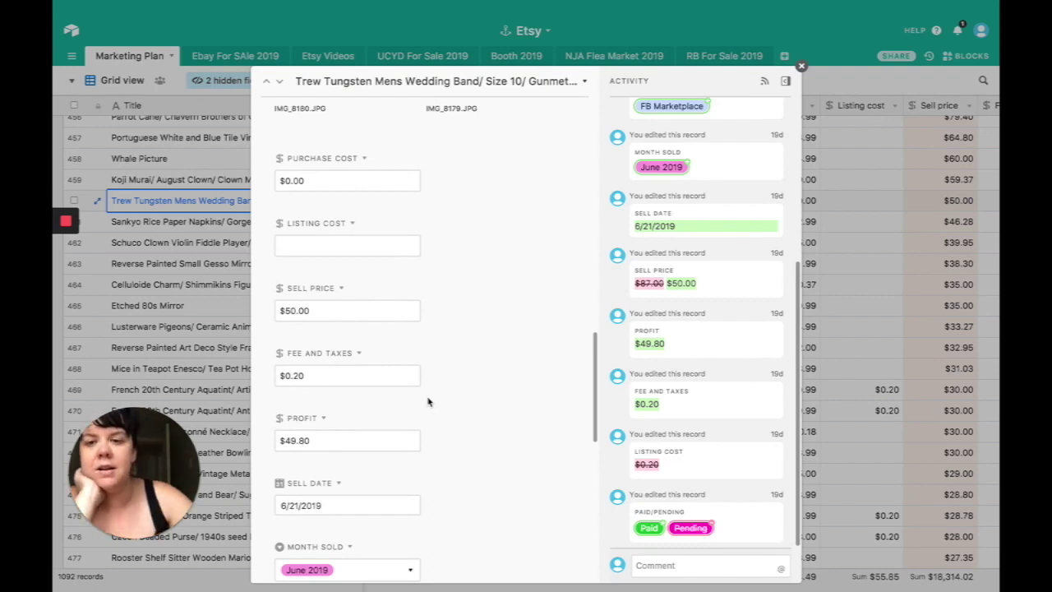
scroll(428, 402, down, 1)
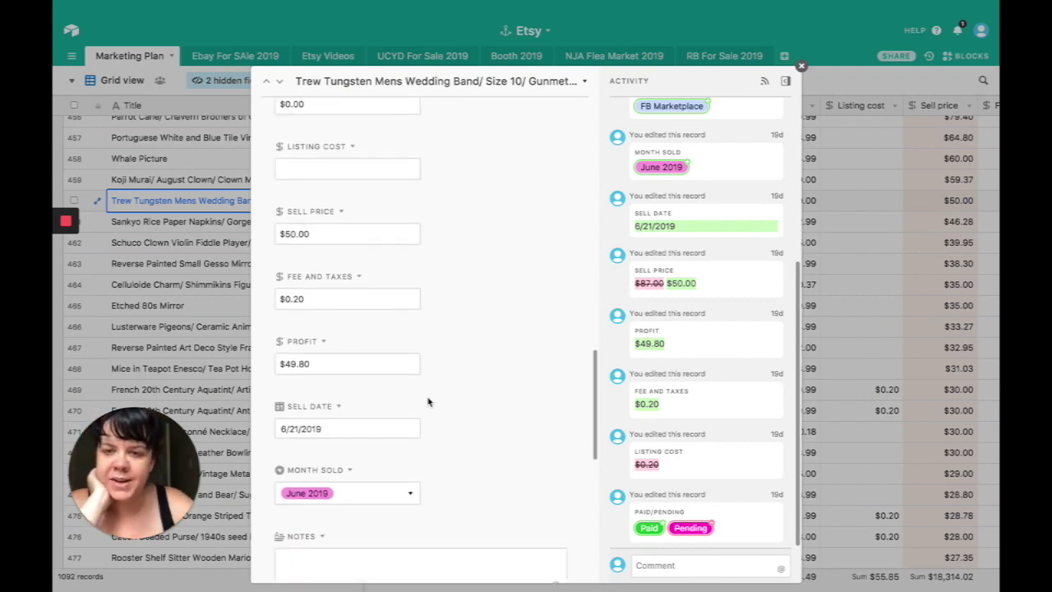
click(415, 364)
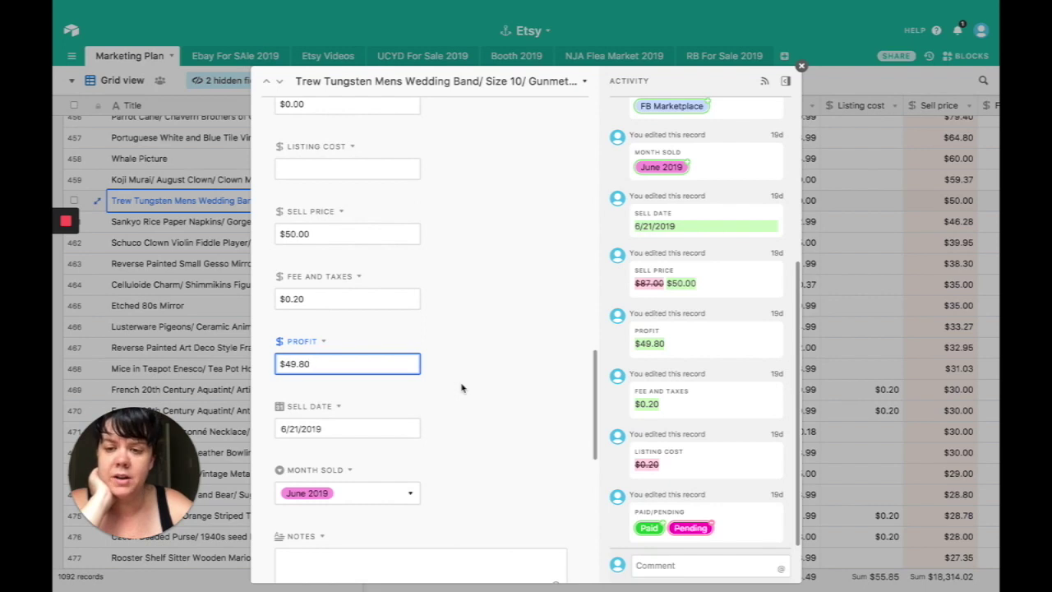
scroll(461, 388, down, 2)
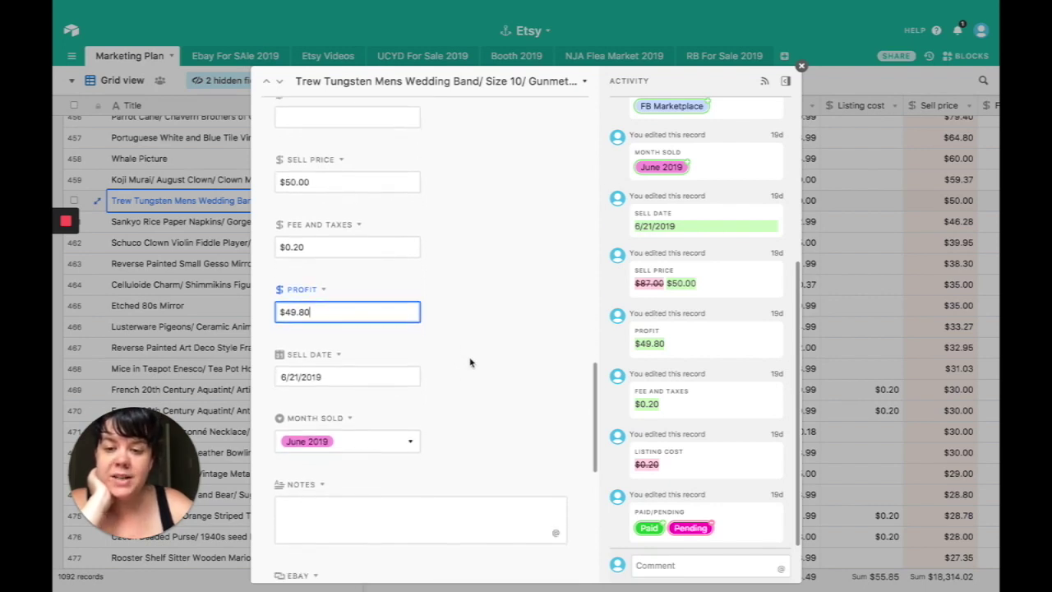
scroll(470, 362, down, 6)
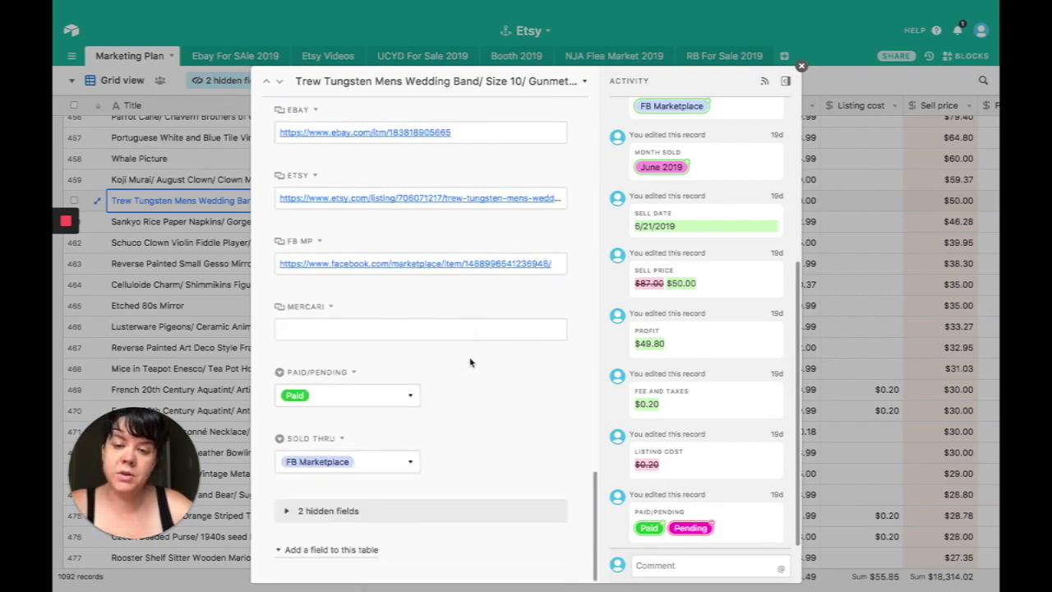
- Expand the Sankyo Rice Paper Napkins record and read its description, listed designs and first attached pictures
click(97, 221)
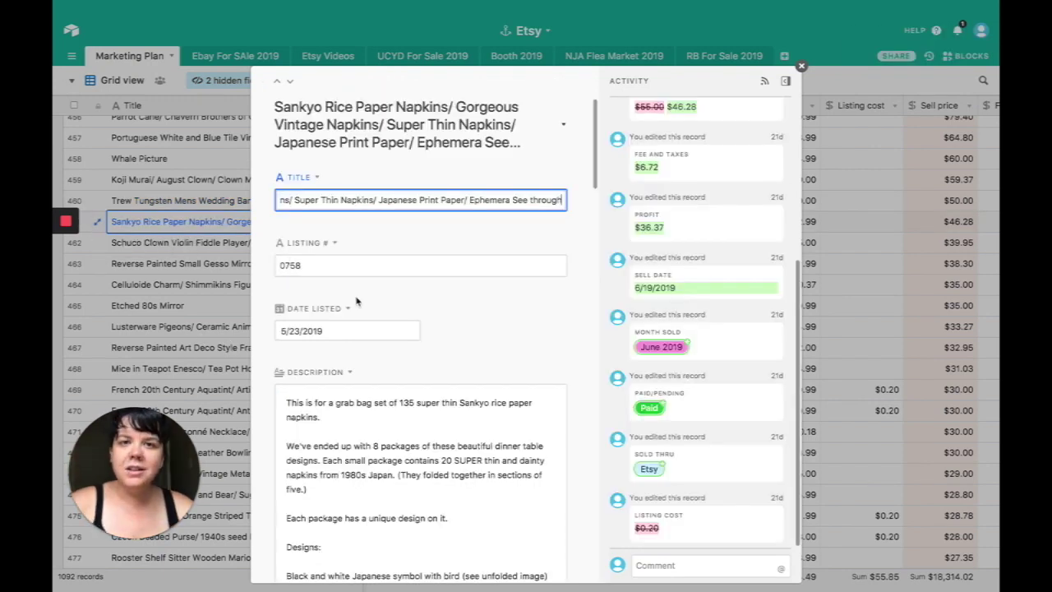
scroll(356, 301, down, 1)
scroll(356, 301, down, 1)
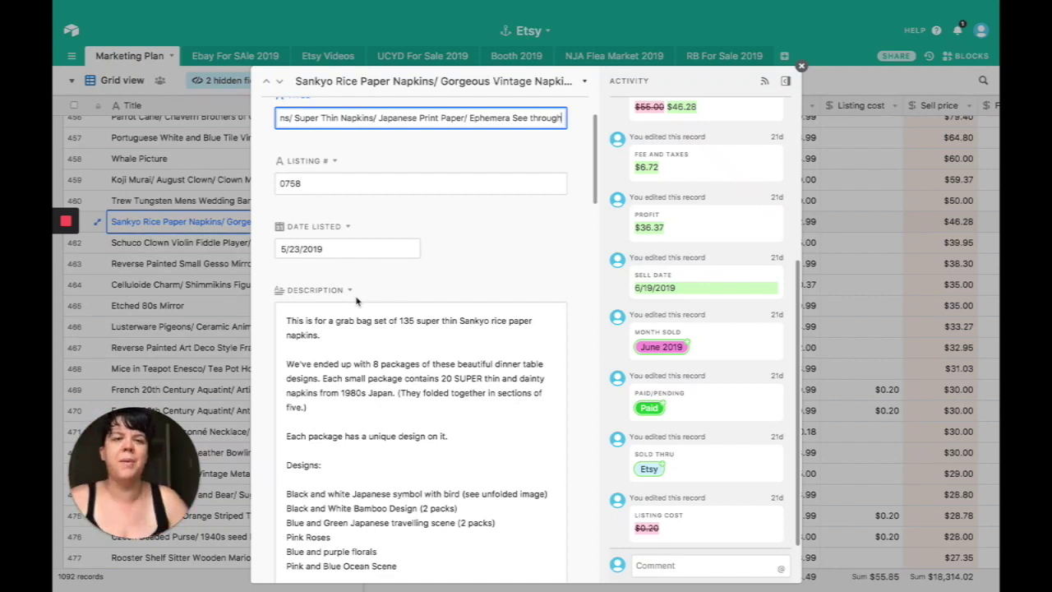
scroll(356, 301, down, 10)
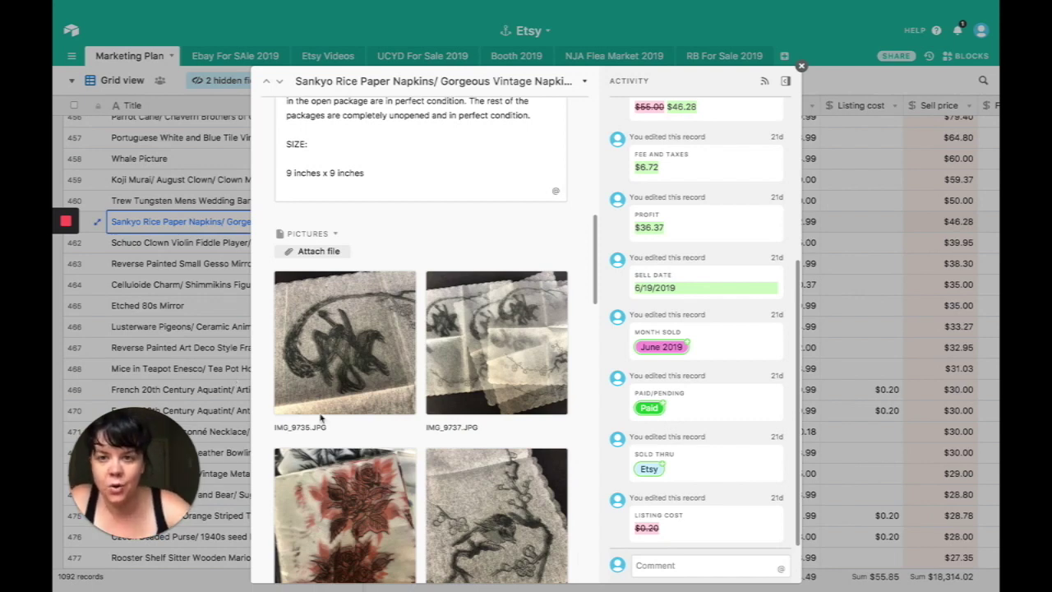
scroll(325, 407, down, 5)
scroll(326, 400, up, 4)
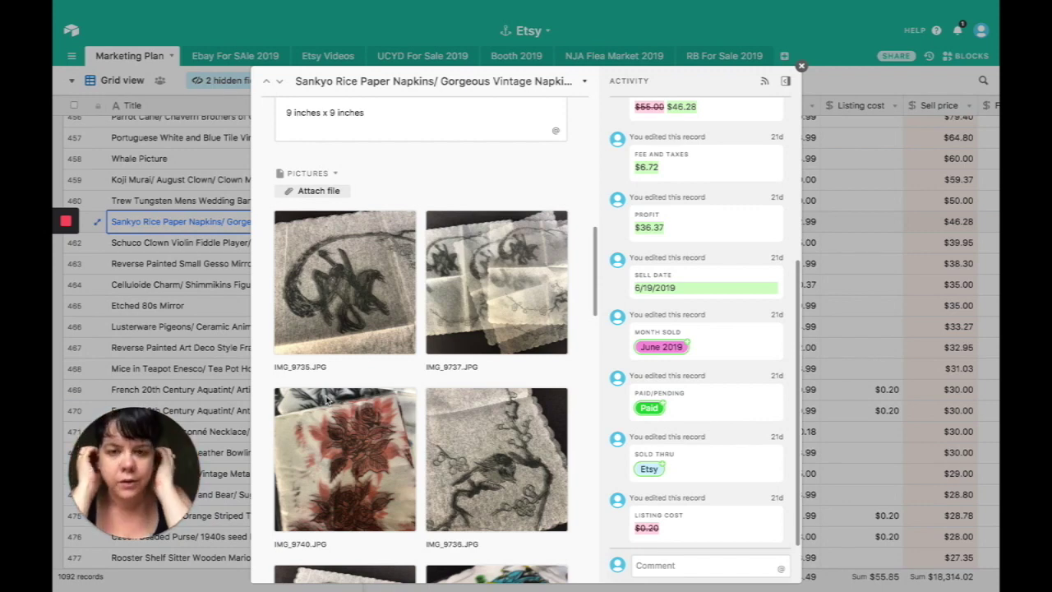
- Look over all the napkin pictures again, together with the condition and size notes in the description
scroll(355, 392, down, 10)
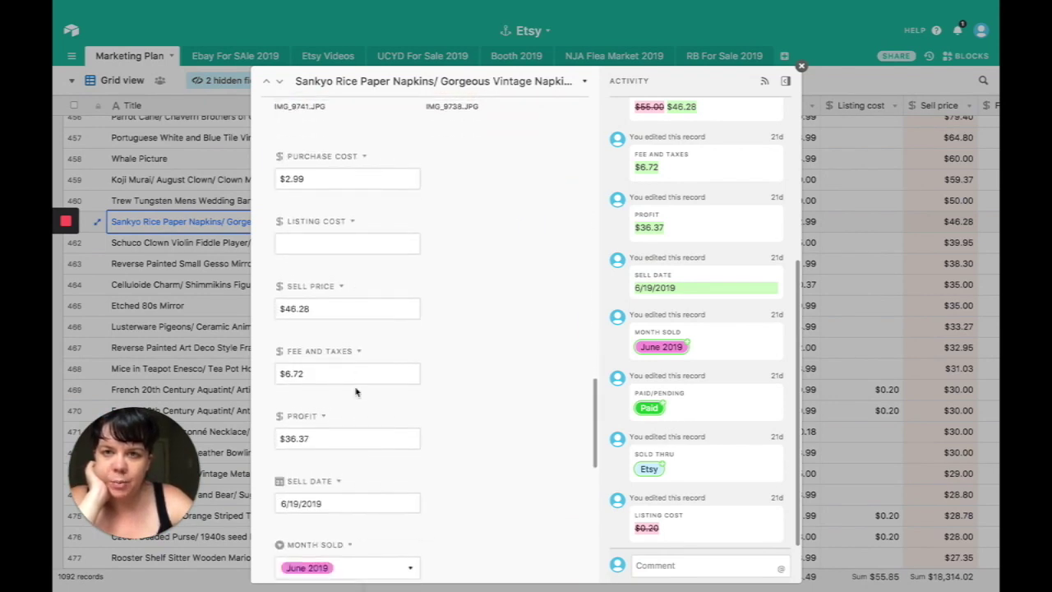
scroll(356, 392, up, 5)
scroll(358, 393, up, 1)
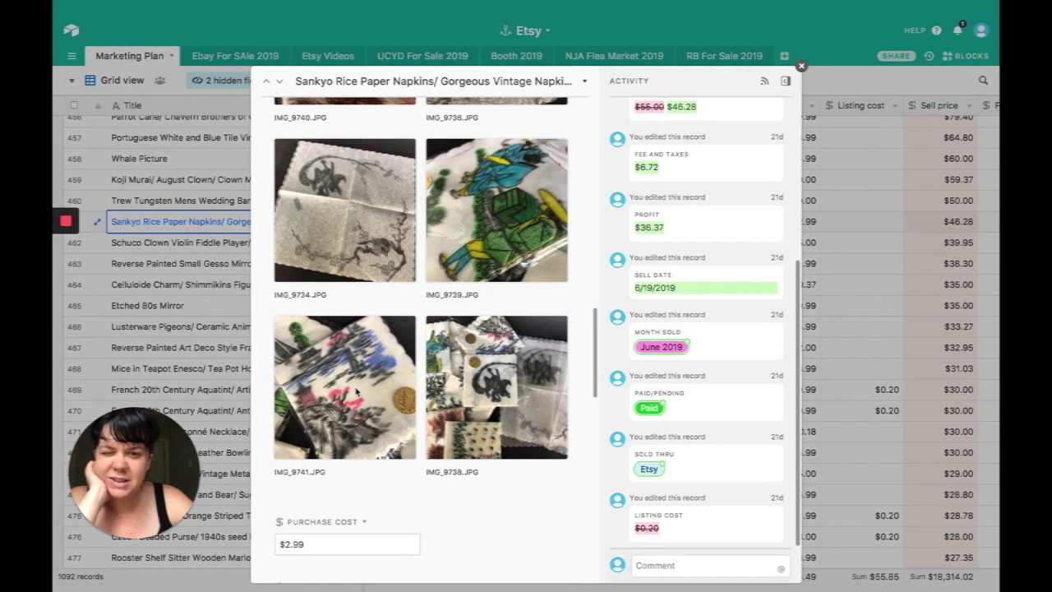
scroll(356, 392, up, 5)
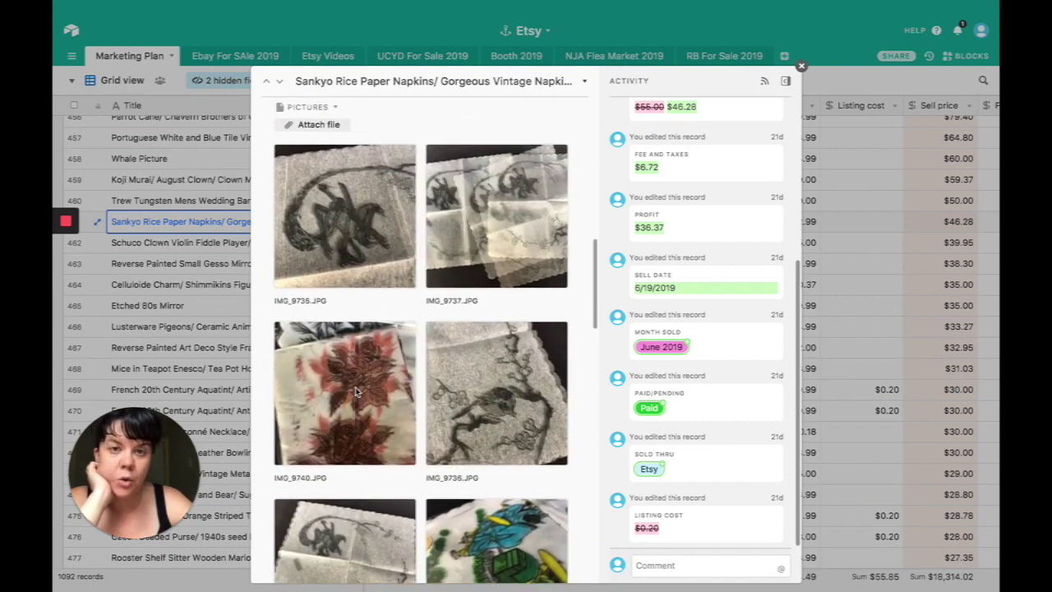
scroll(356, 392, up, 5)
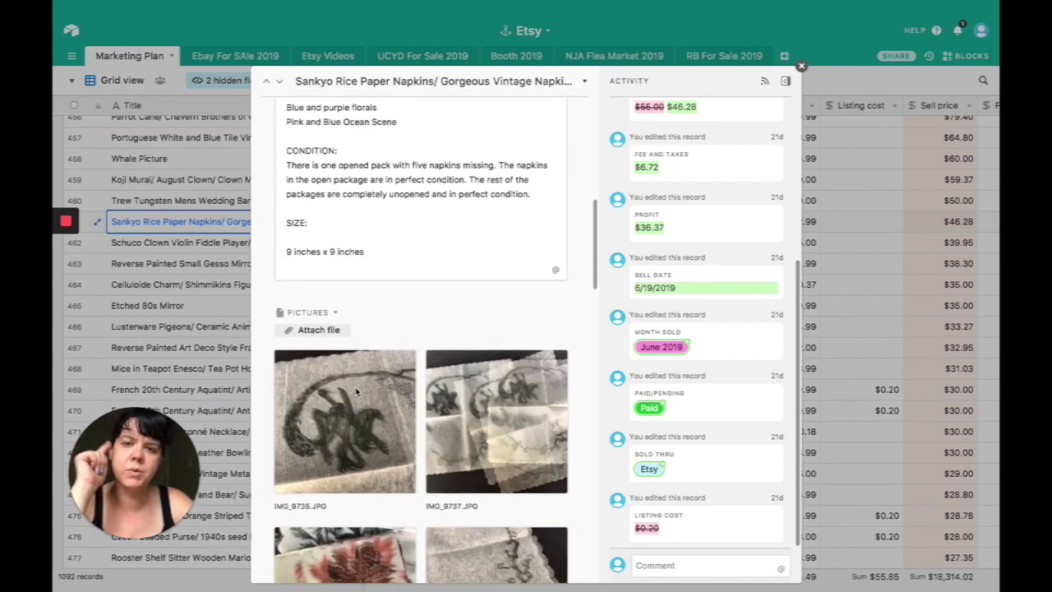
scroll(356, 392, up, 1)
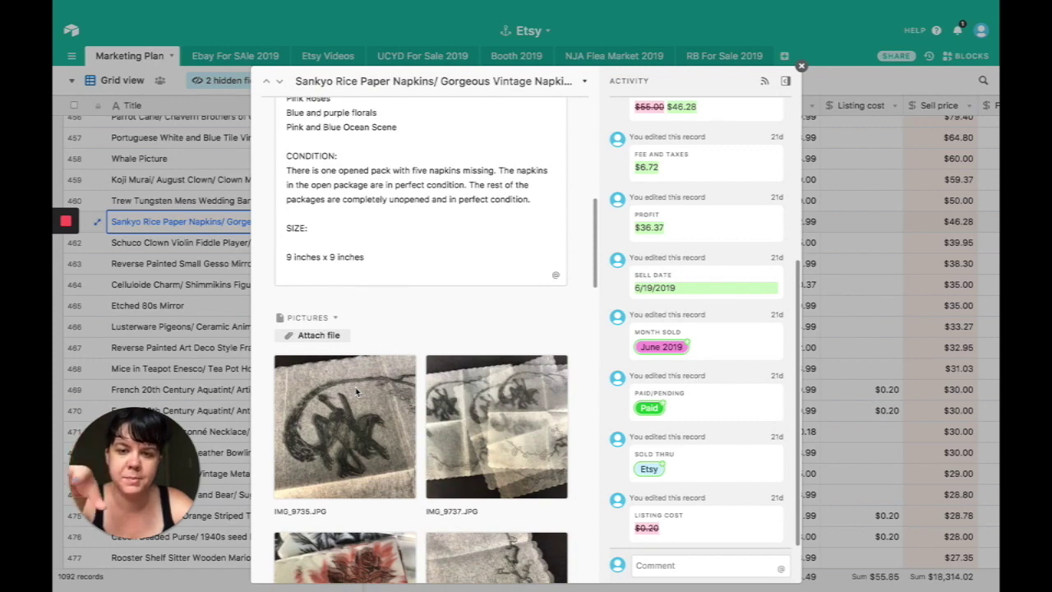
scroll(356, 392, down, 5)
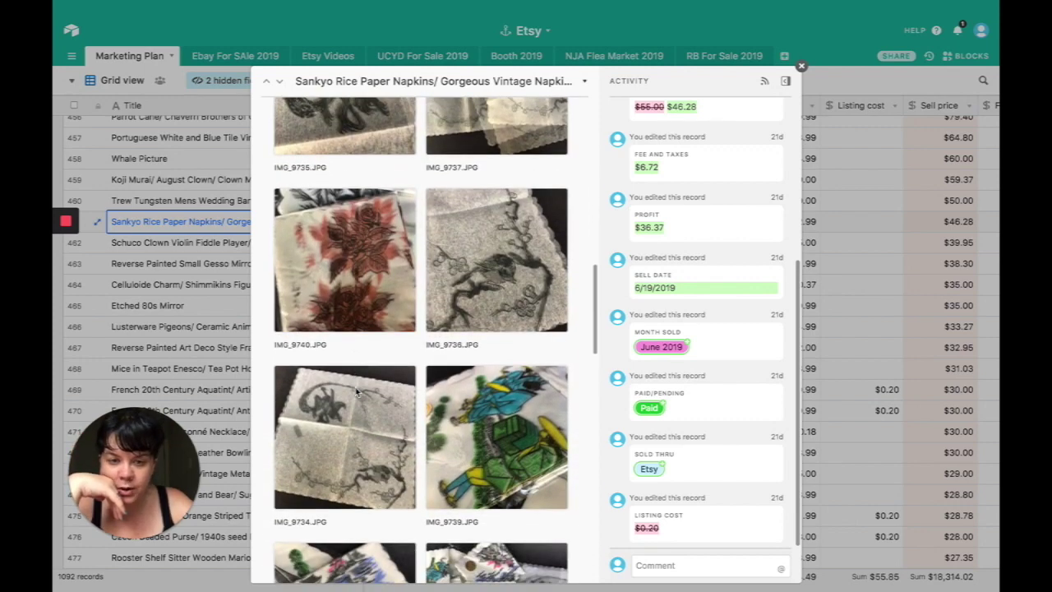
- Review the napkins' purchase cost, sell price, fee and taxes, profit, listing links, payment status and sales channel
scroll(355, 392, down, 5)
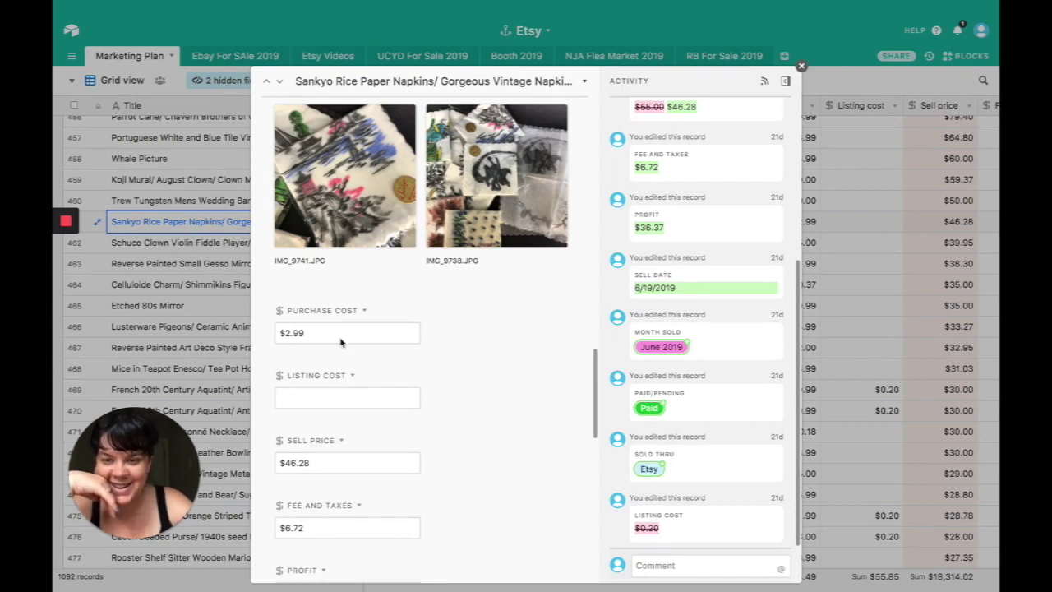
click(305, 330)
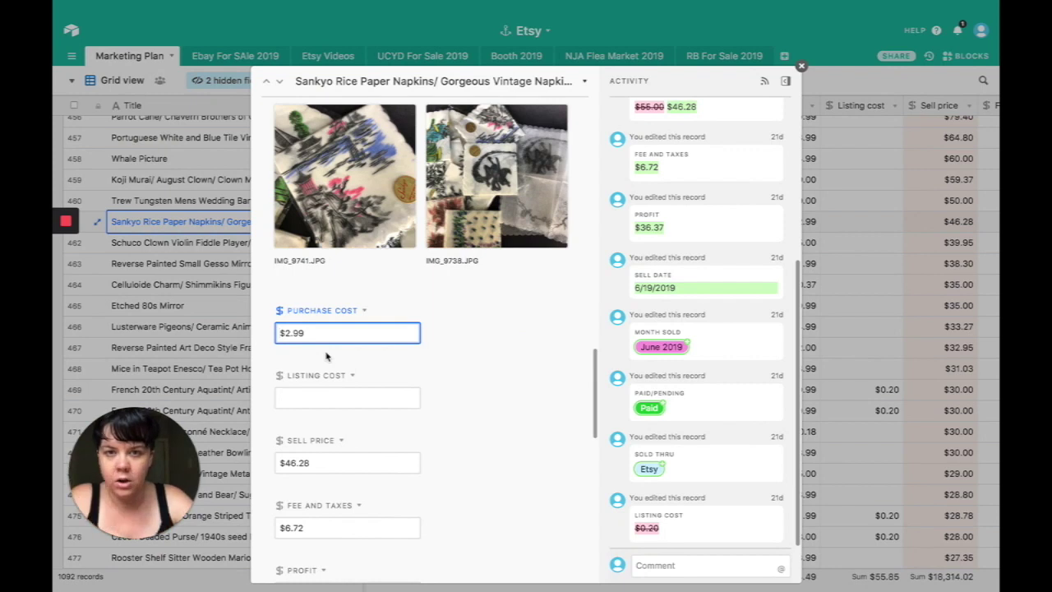
click(329, 462)
scroll(329, 464, down, 2)
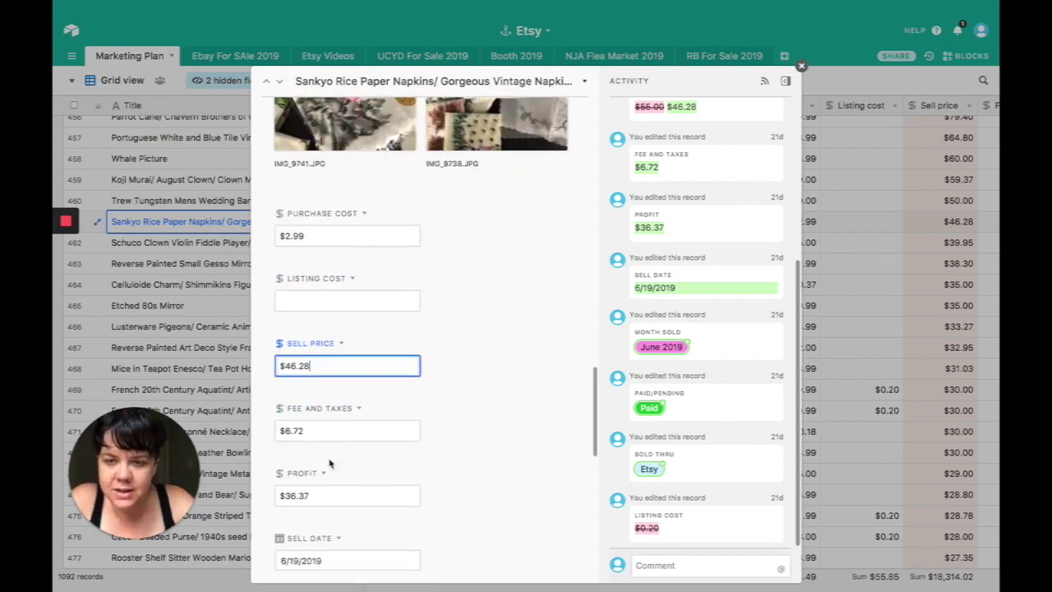
click(330, 433)
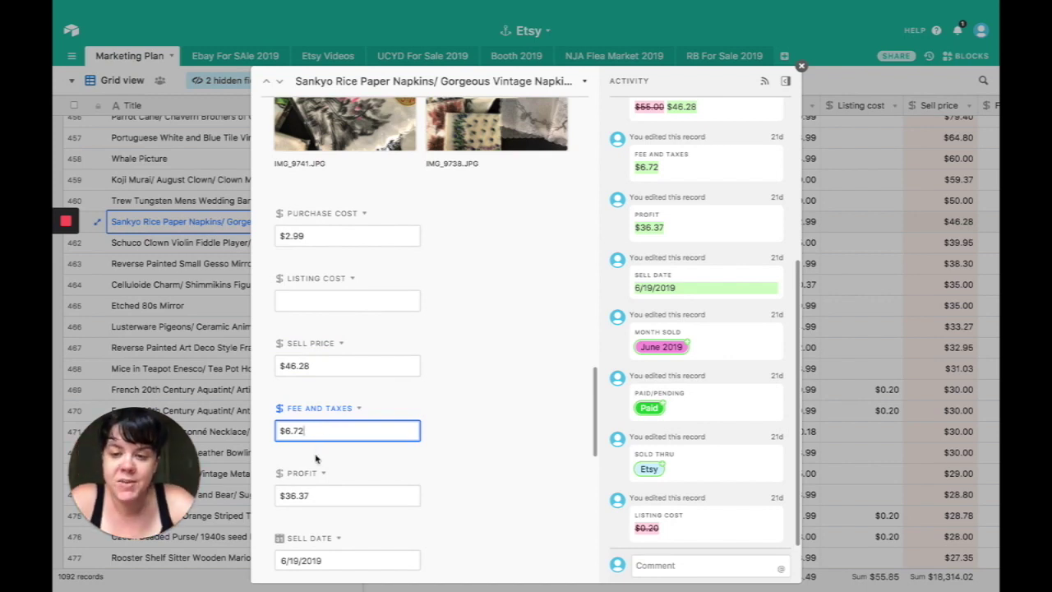
scroll(321, 473, down, 1)
click(319, 459)
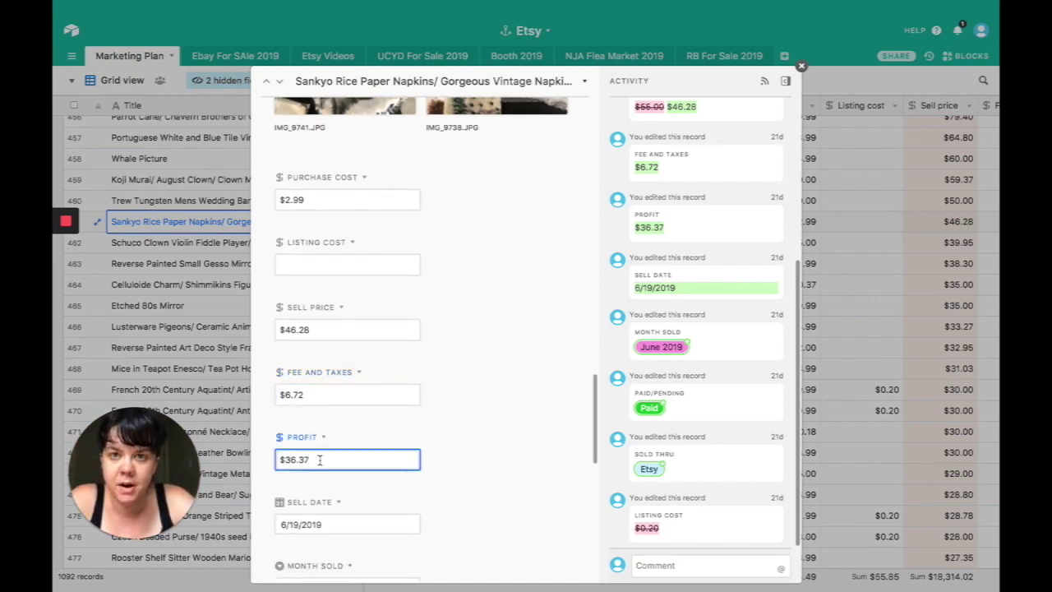
scroll(320, 460, up, 5)
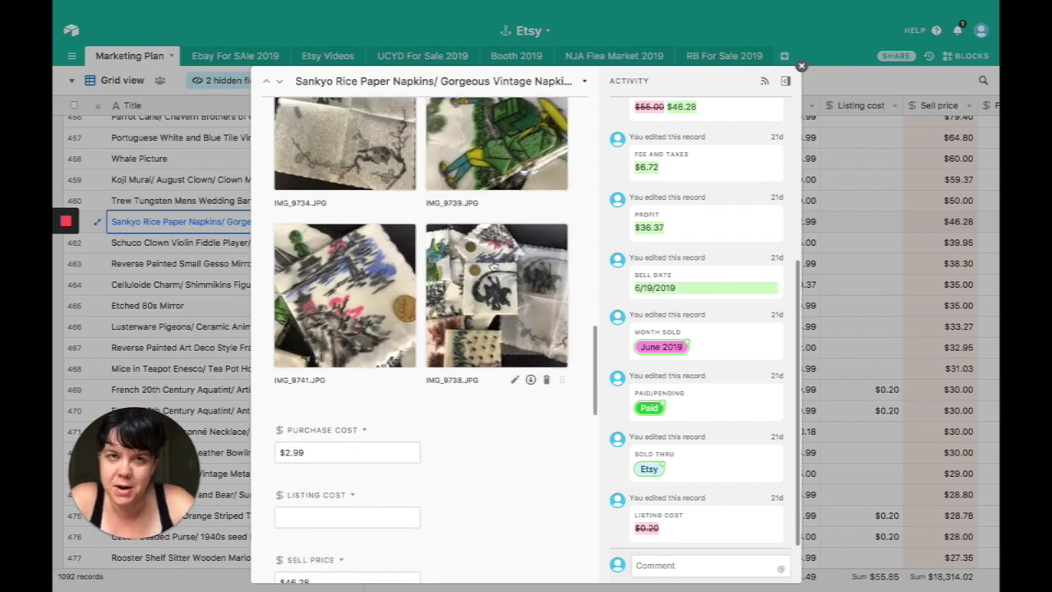
scroll(493, 266, down, 7)
scroll(493, 265, down, 9)
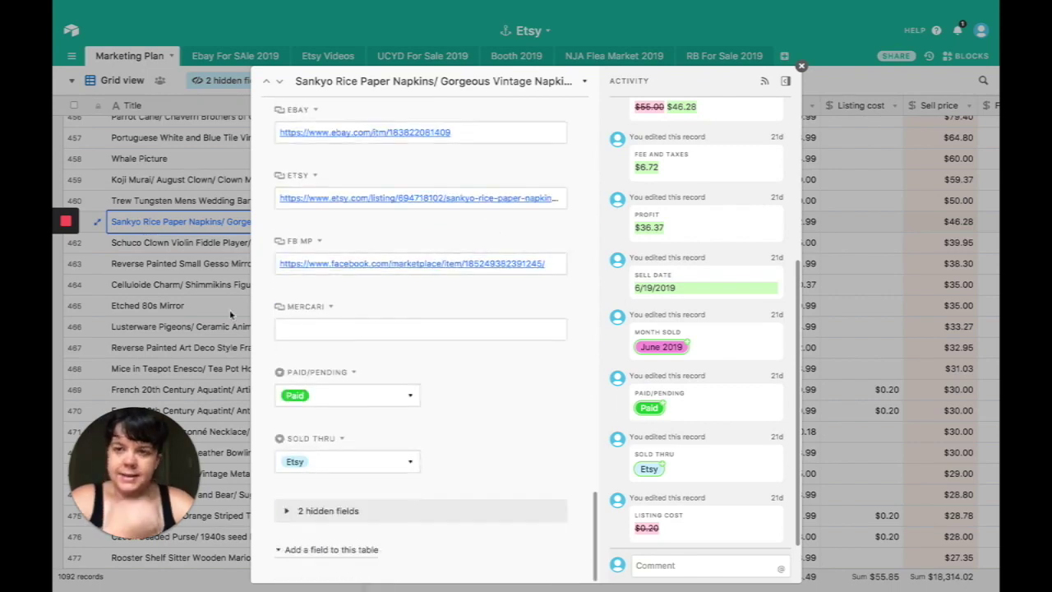
- Expand the Schuco Clown Violin Fiddle Player record and examine its description and the attached pictures of the figurine
key(Down)
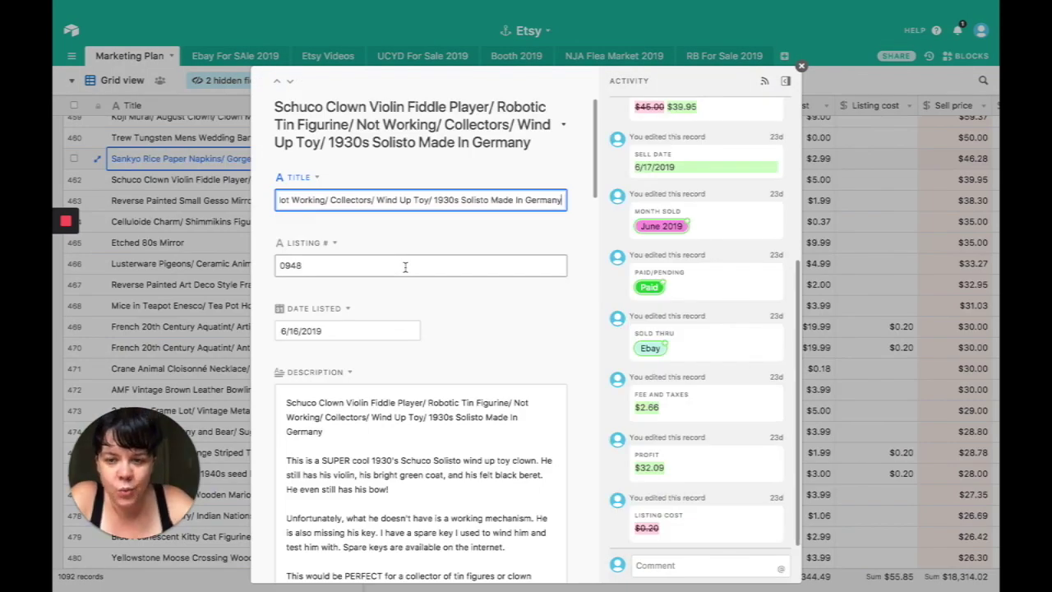
scroll(405, 267, down, 9)
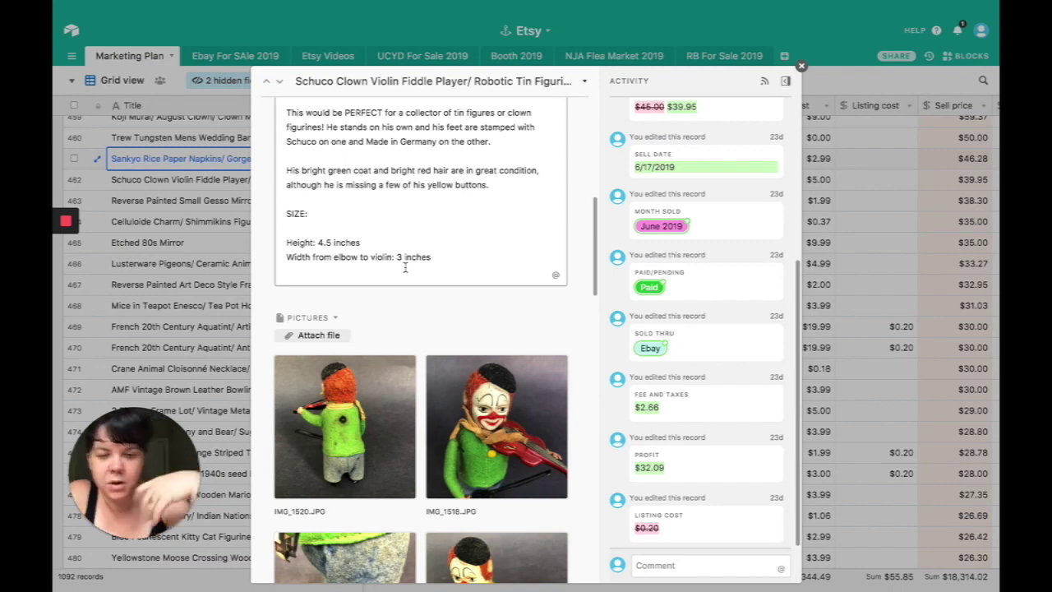
scroll(405, 267, down, 5)
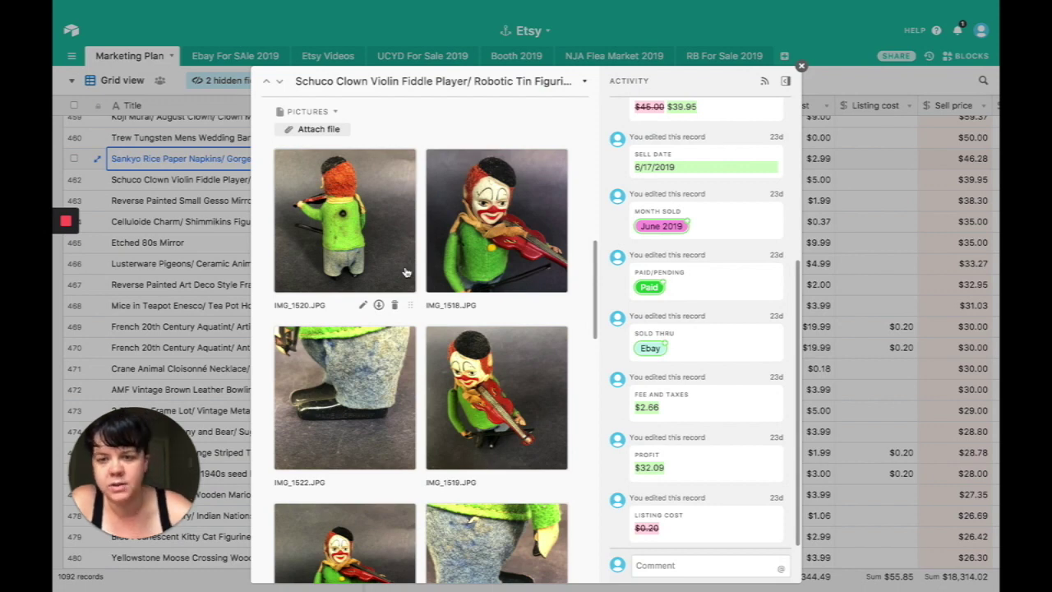
scroll(405, 272, down, 8)
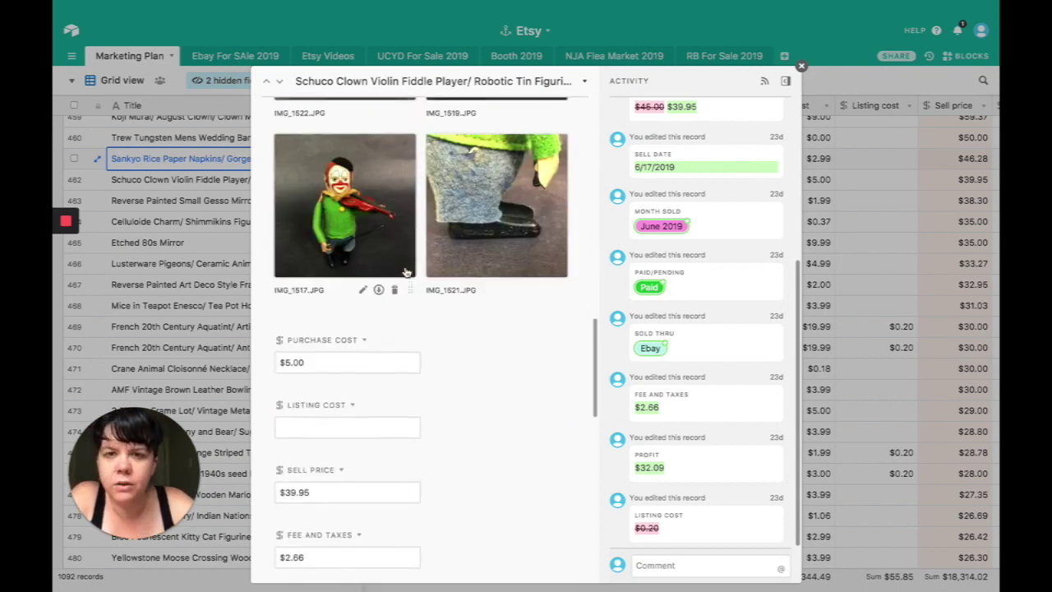
scroll(405, 272, up, 8)
scroll(405, 272, up, 1)
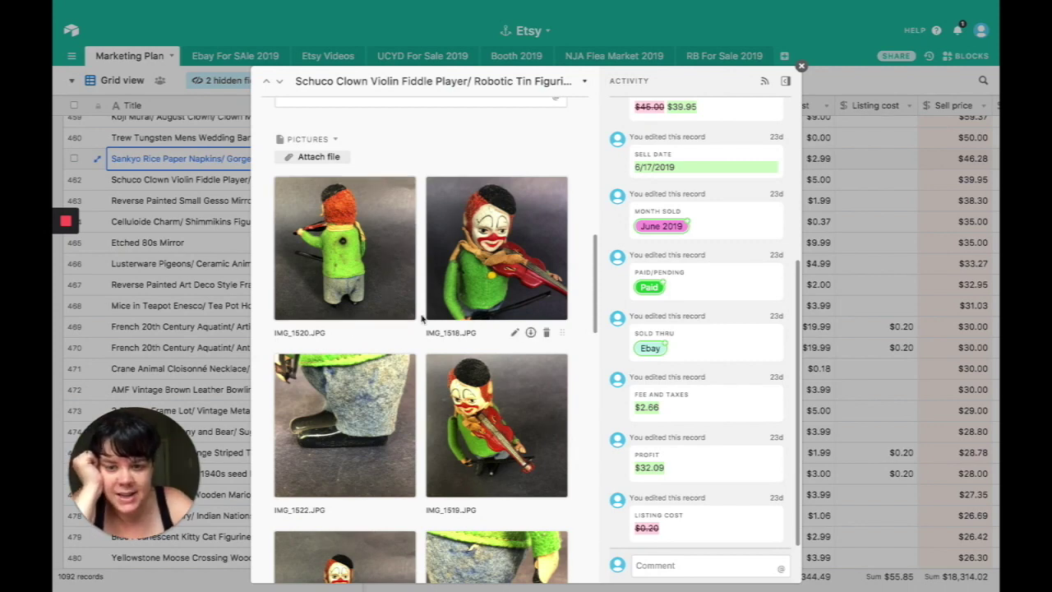
scroll(423, 329, down, 3)
scroll(378, 288, up, 2)
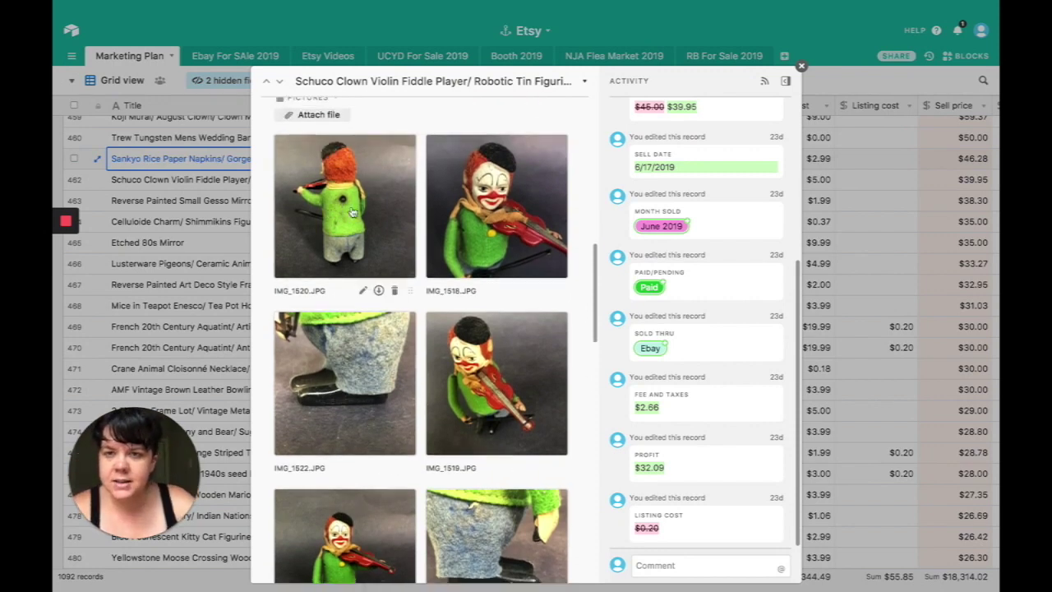
scroll(379, 224, down, 1)
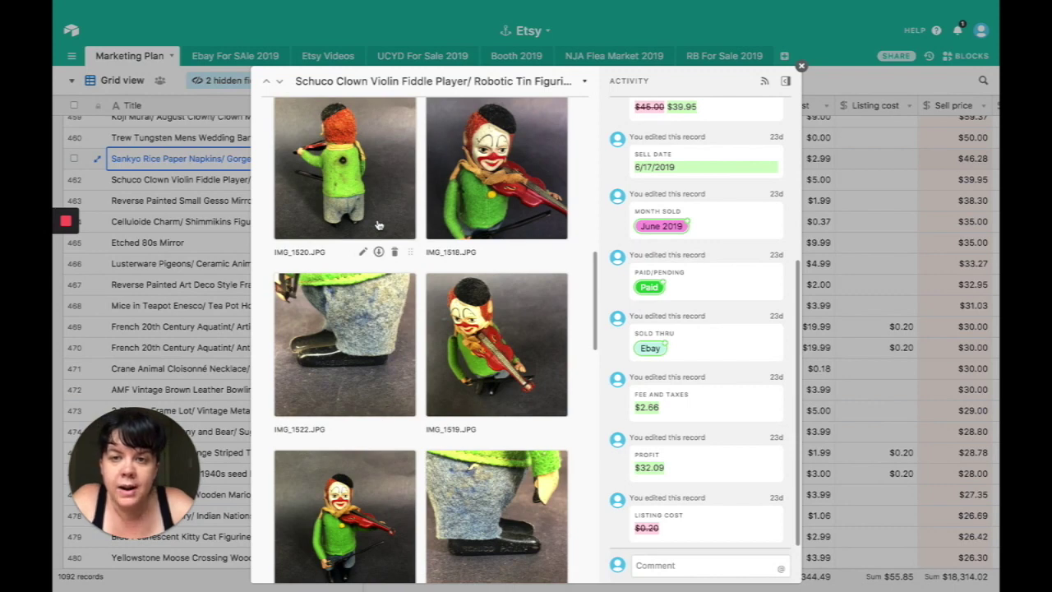
- Examine the remaining clown figurine pictures and review its purchase cost, sell price, fee and taxes, and profit
scroll(379, 225, down, 1)
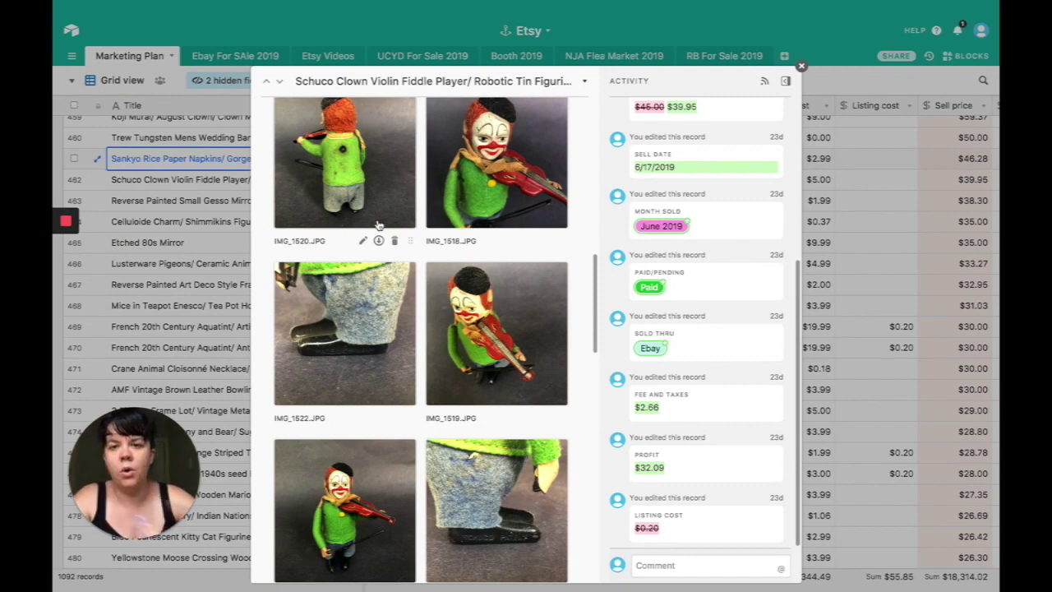
scroll(378, 224, down, 5)
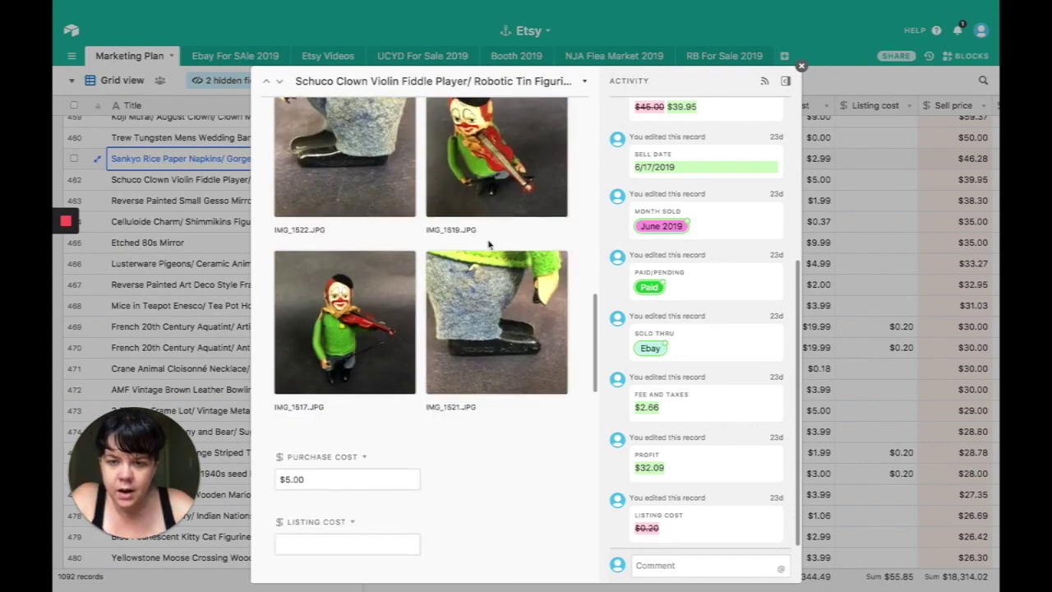
scroll(488, 244, up, 1)
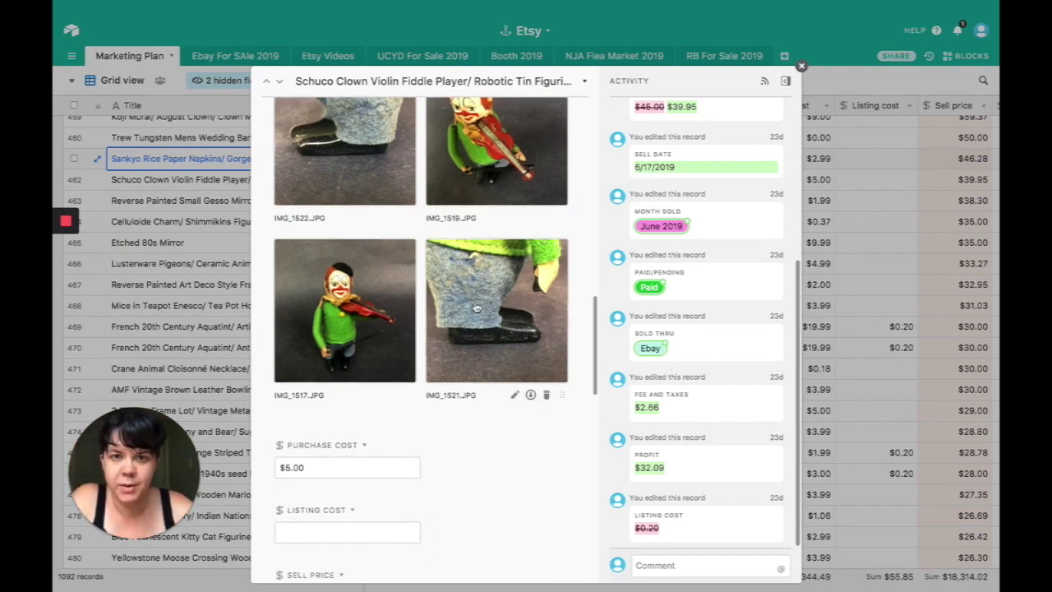
scroll(464, 384, down, 4)
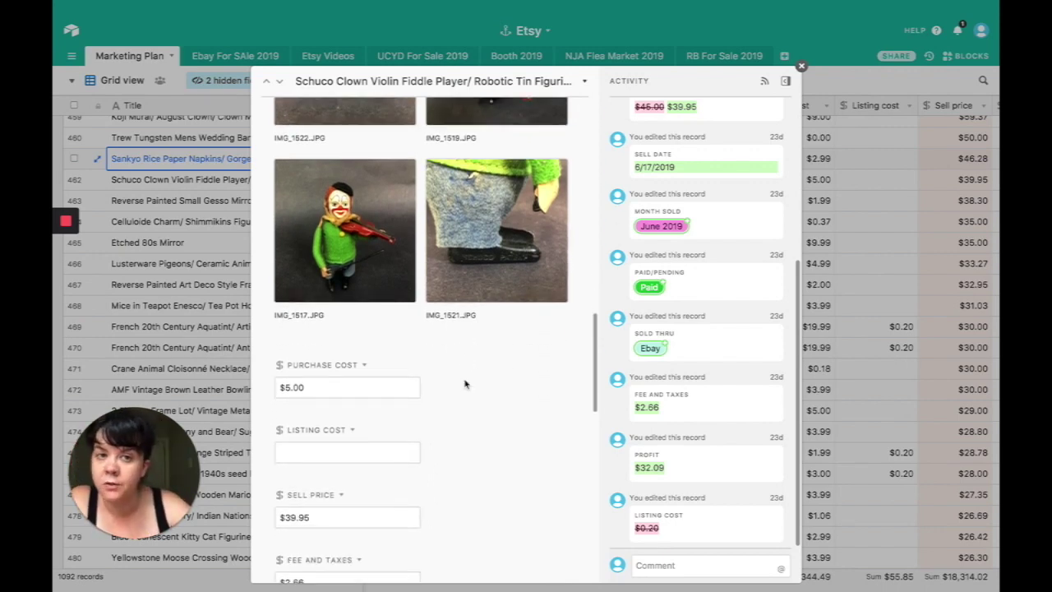
click(413, 383)
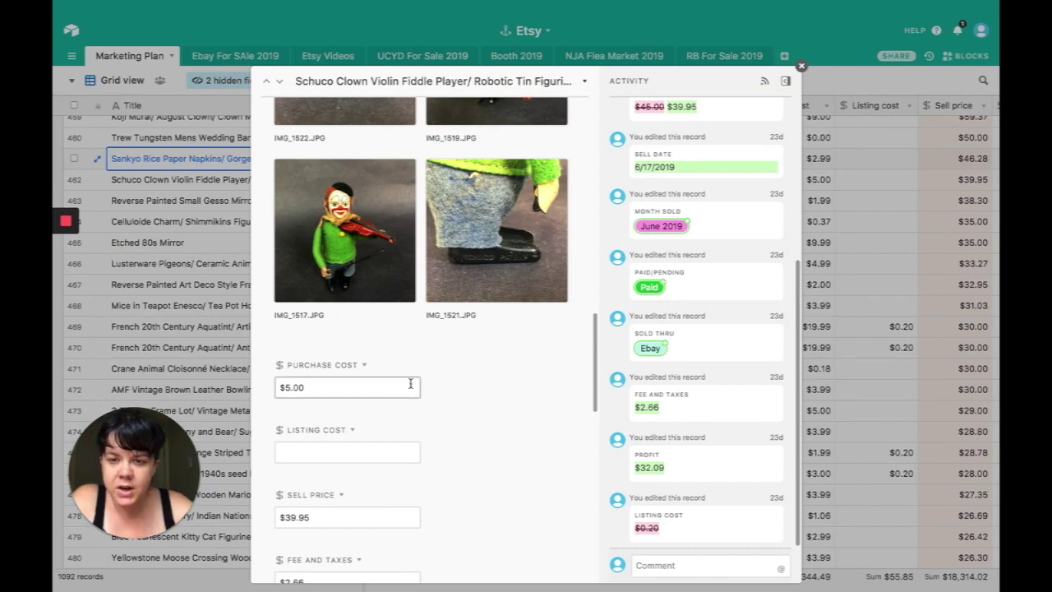
scroll(411, 384, down, 5)
click(388, 405)
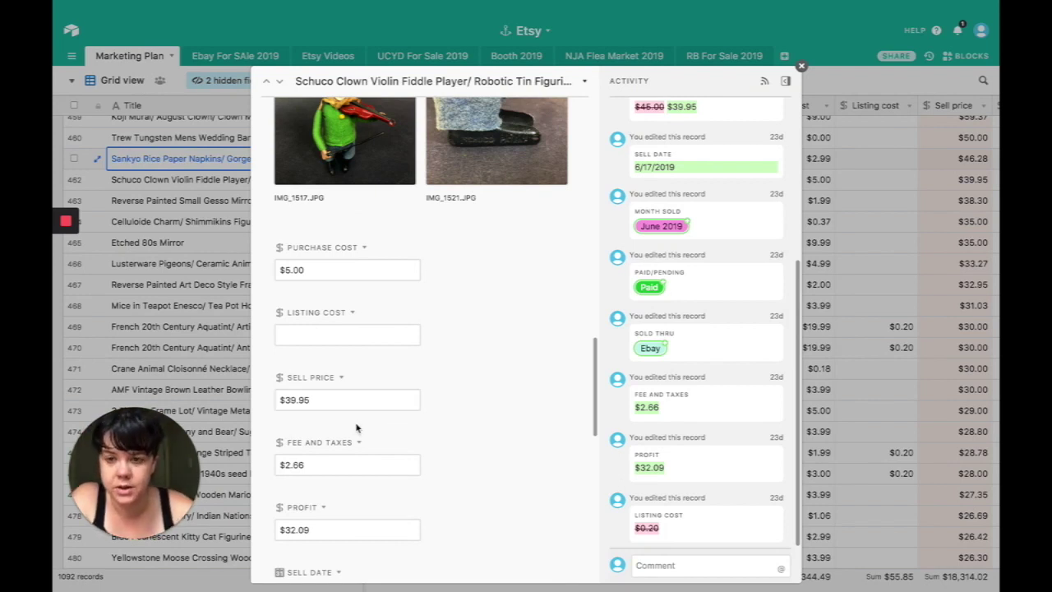
scroll(356, 421, down, 2)
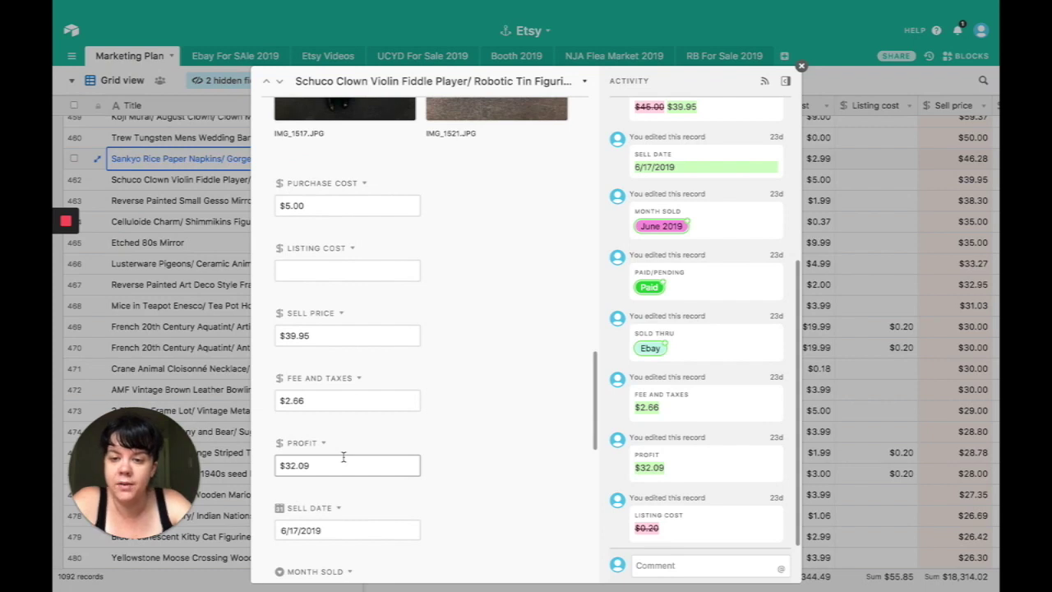
- Look over the attached pictures of the Schuco clown violin player again
scroll(416, 376, up, 6)
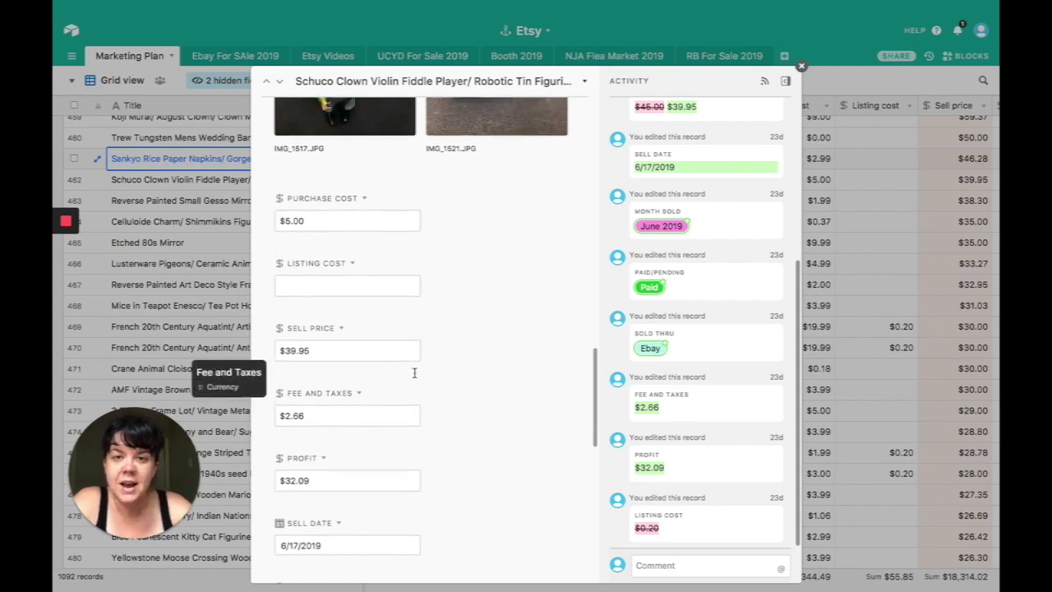
scroll(416, 377, up, 3)
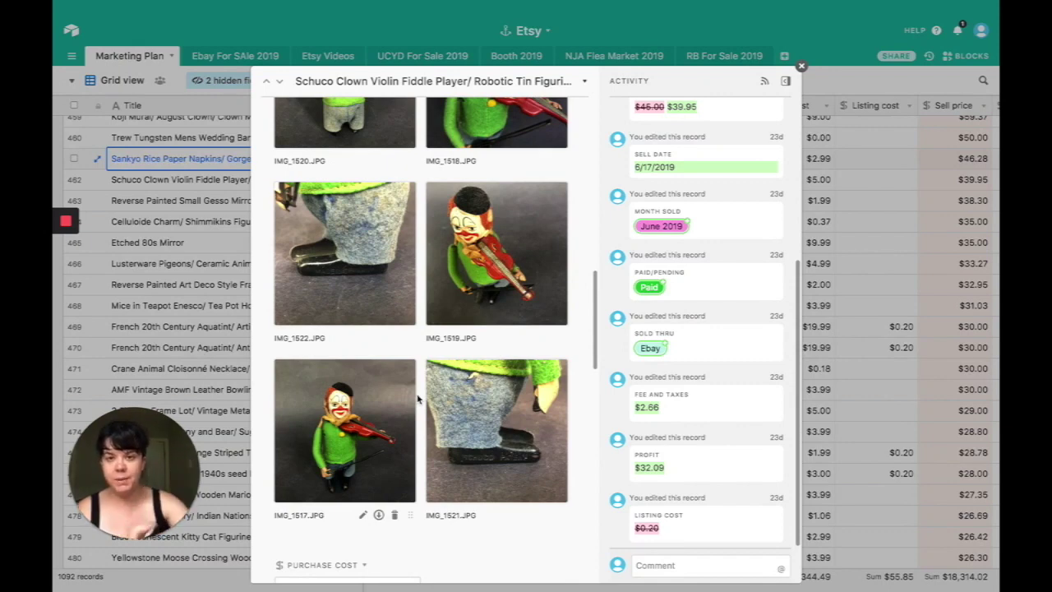
scroll(461, 329, up, 3)
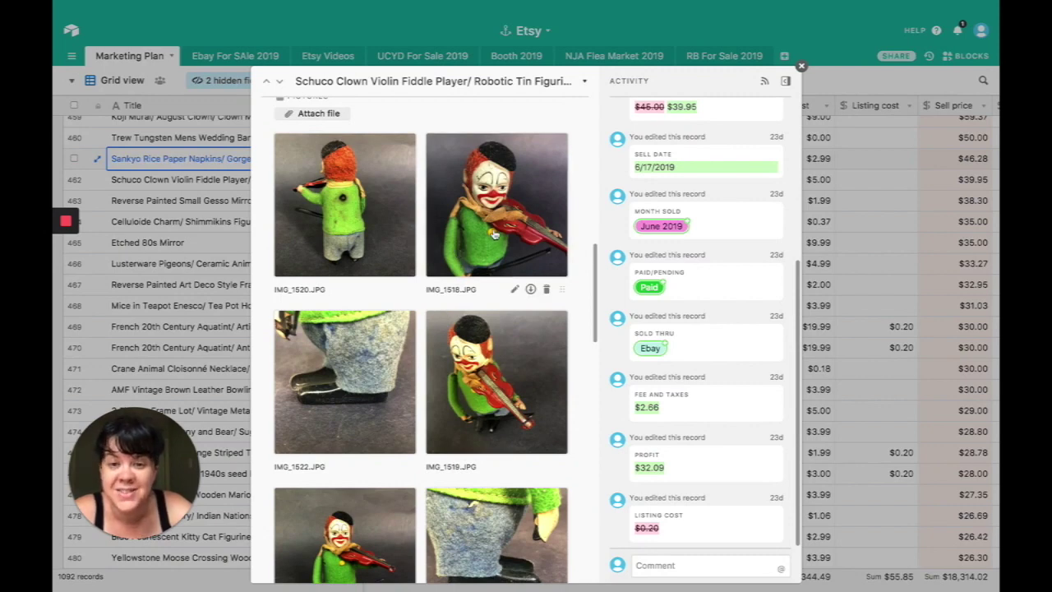
scroll(458, 352, down, 2)
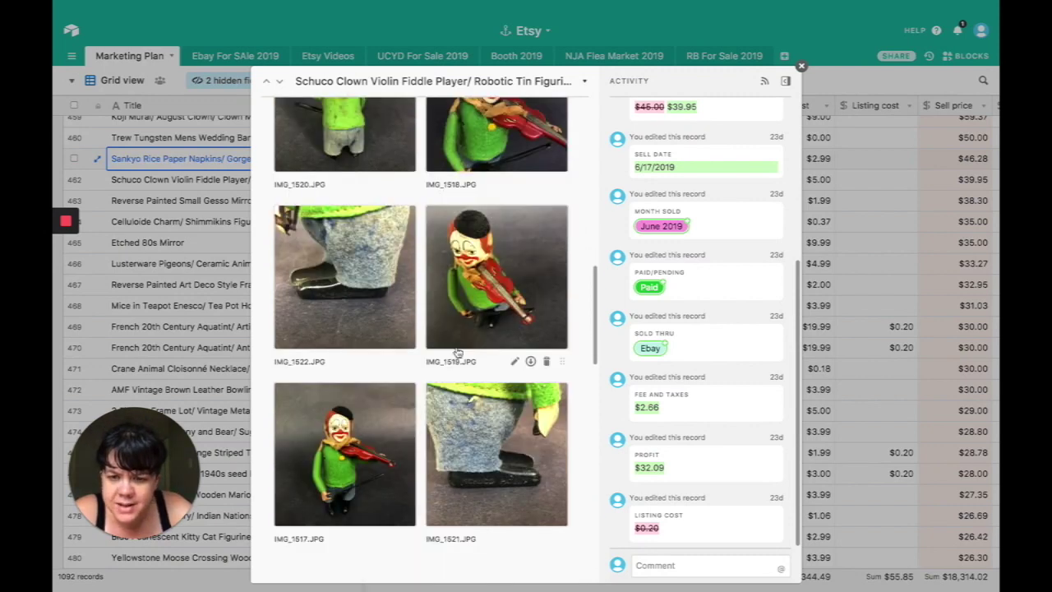
scroll(458, 352, up, 2)
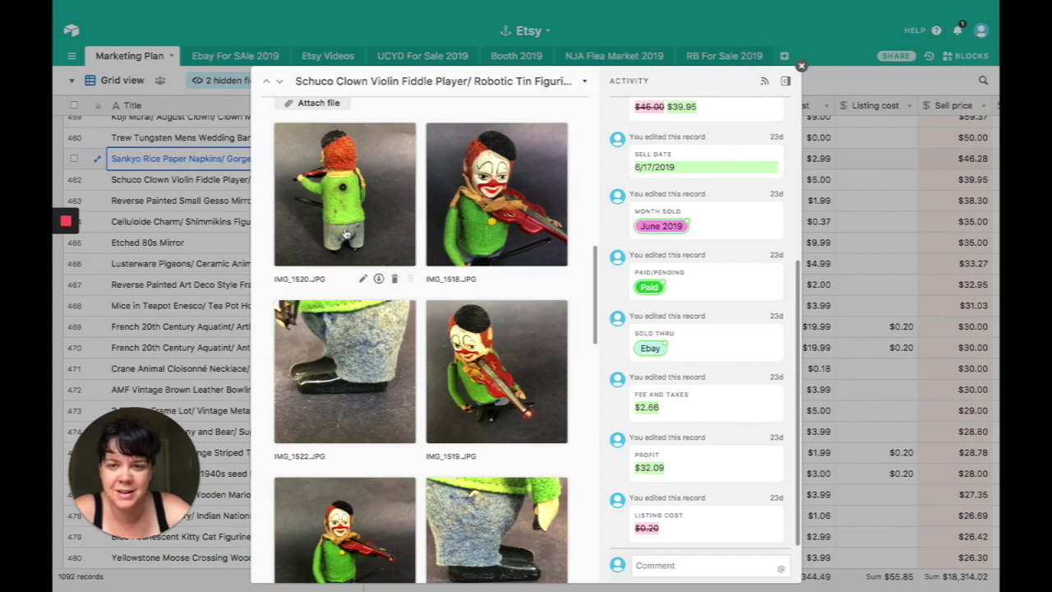
- Review the clown record's sale figures, listing links, payment status and sales channel, and close the record
scroll(345, 322, down, 5)
scroll(345, 322, down, 2)
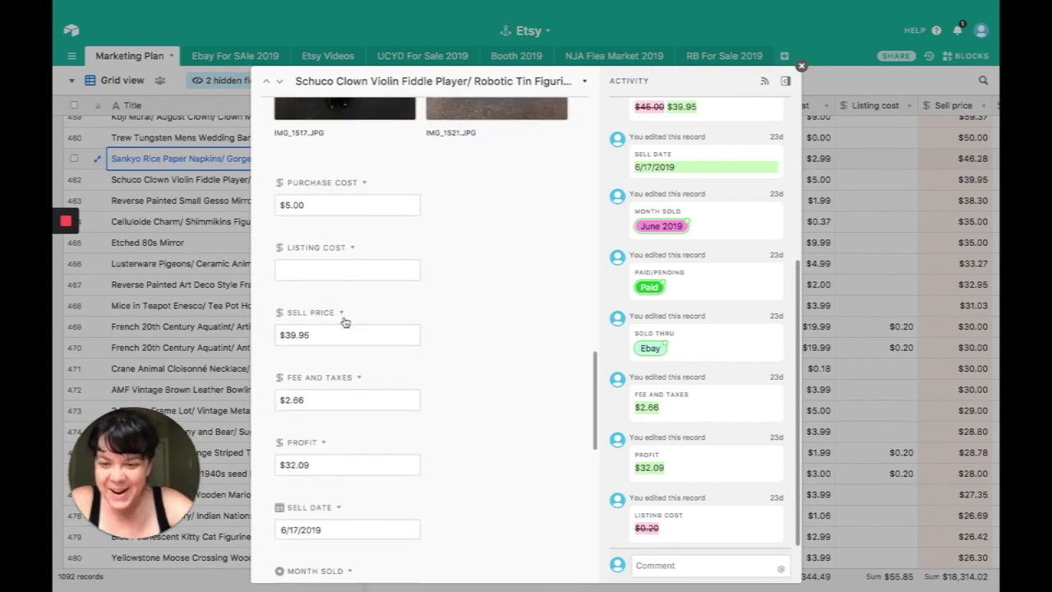
scroll(345, 323, down, 15)
scroll(345, 322, down, 10)
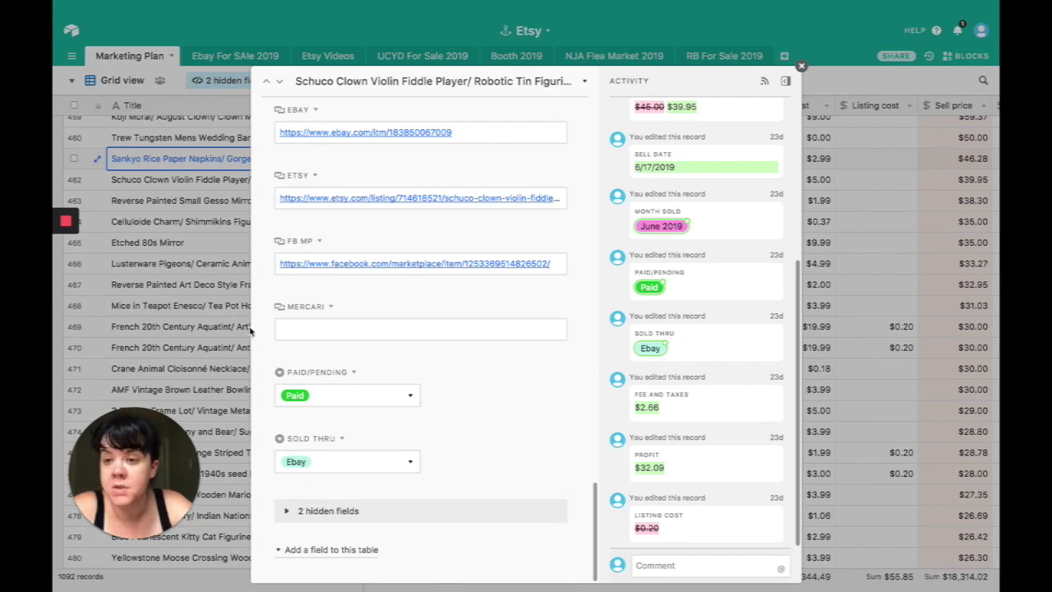
click(205, 310)
- Expand the Reverse Painted Small Gesso Mirror record and examine its description, condition, size and attached pictures
click(113, 201)
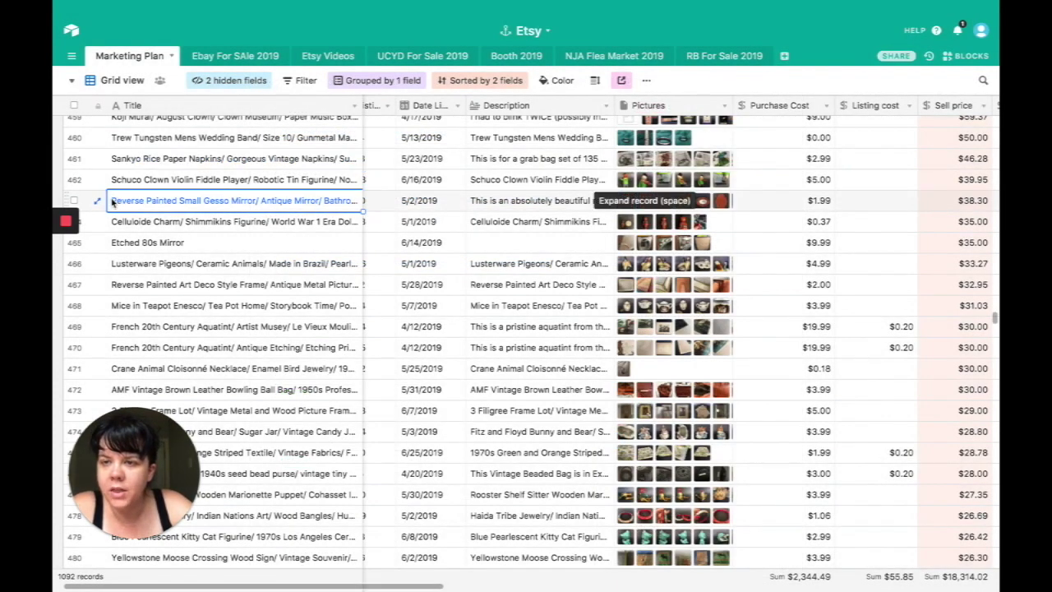
click(97, 200)
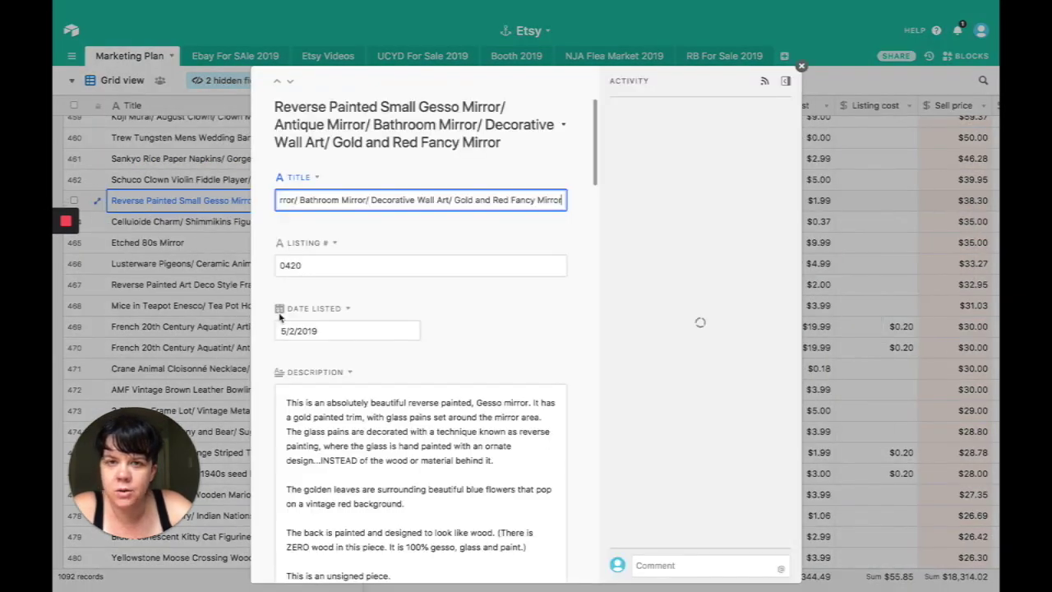
scroll(446, 362, down, 10)
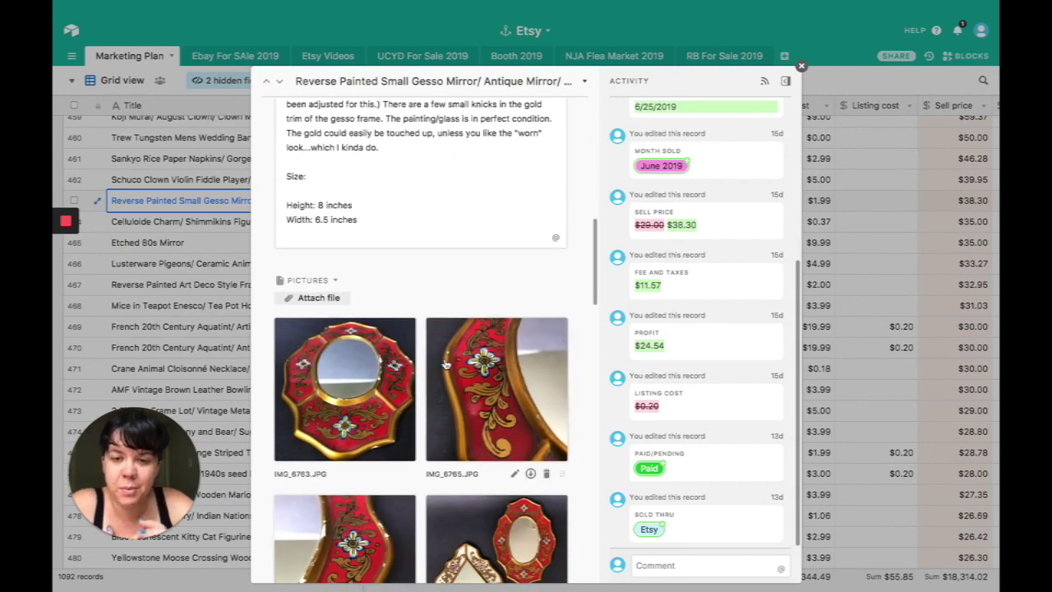
scroll(445, 364, down, 3)
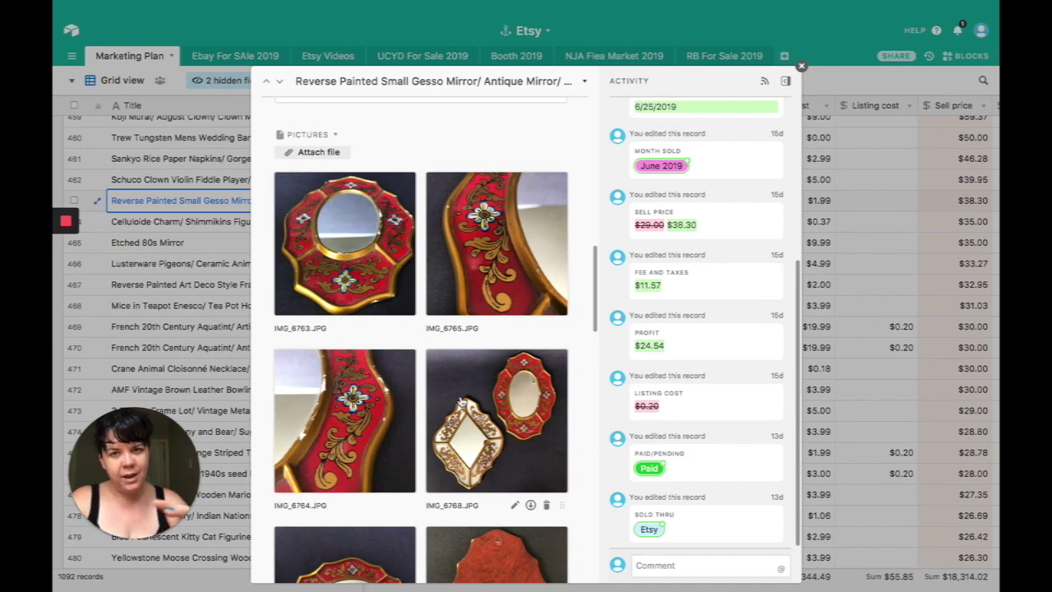
scroll(463, 403, down, 3)
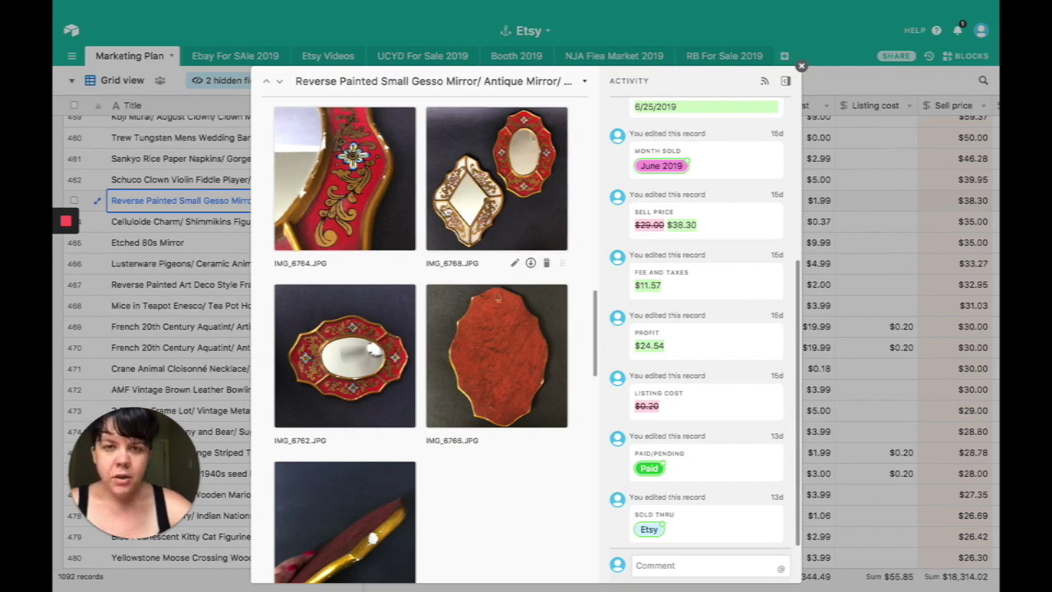
- Reread the gesso mirror's full description and look over its pictures again through the last side view
scroll(466, 233, up, 1)
scroll(466, 233, up, 4)
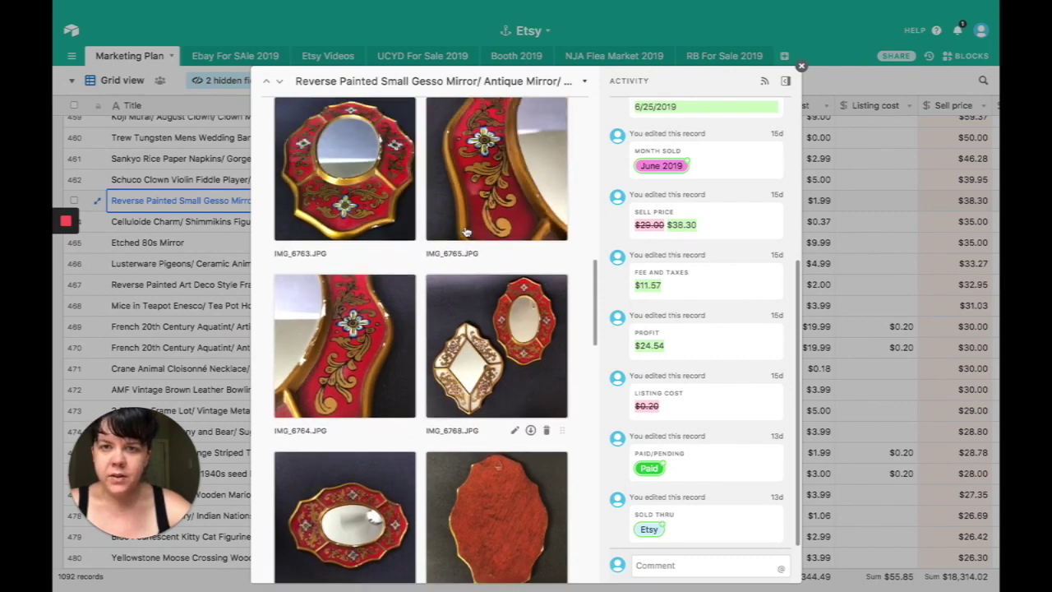
scroll(466, 232, up, 10)
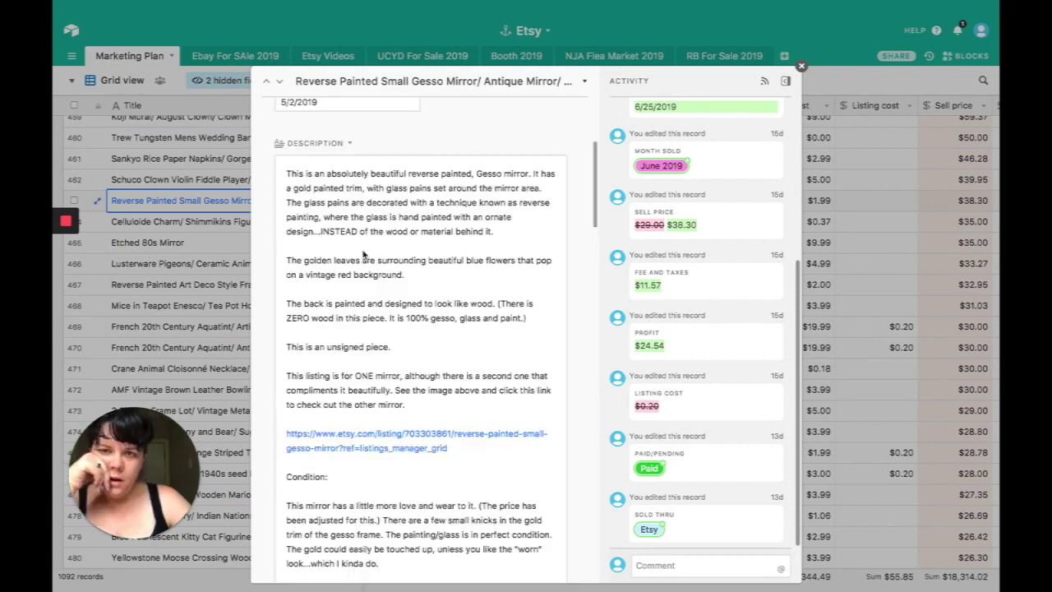
scroll(362, 250, down, 15)
scroll(362, 255, down, 6)
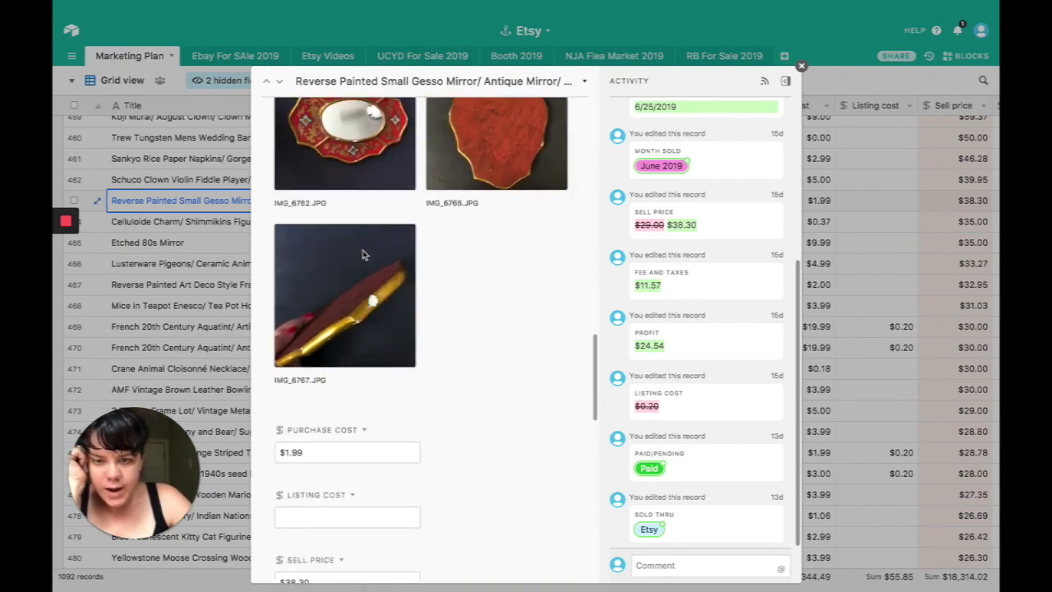
scroll(344, 334, up, 4)
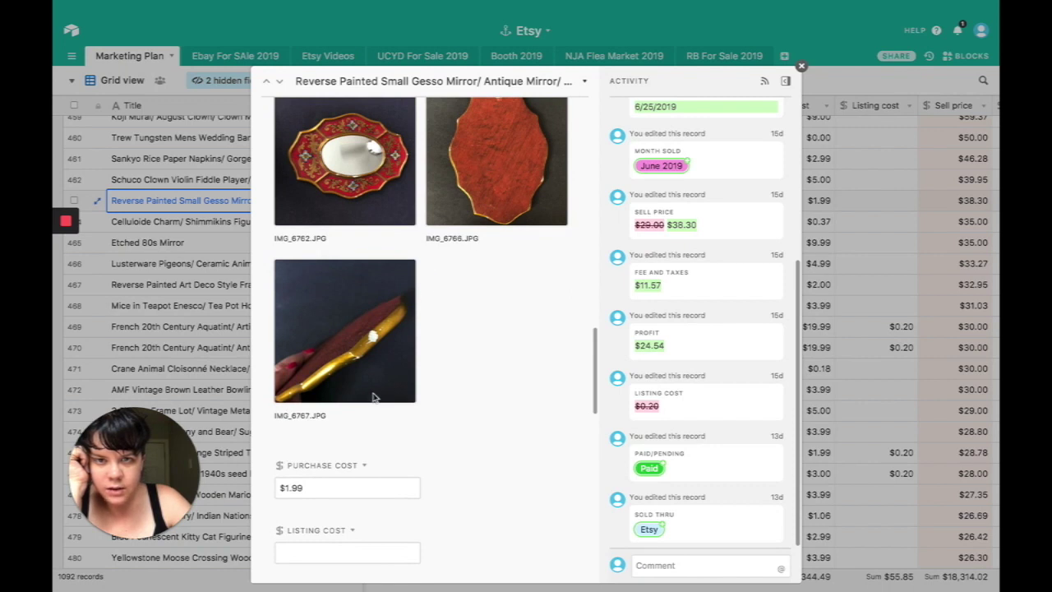
- Review the gesso mirror's purchase cost, sell price, fee and taxes, profit, sell date and listing links
scroll(385, 276, down, 6)
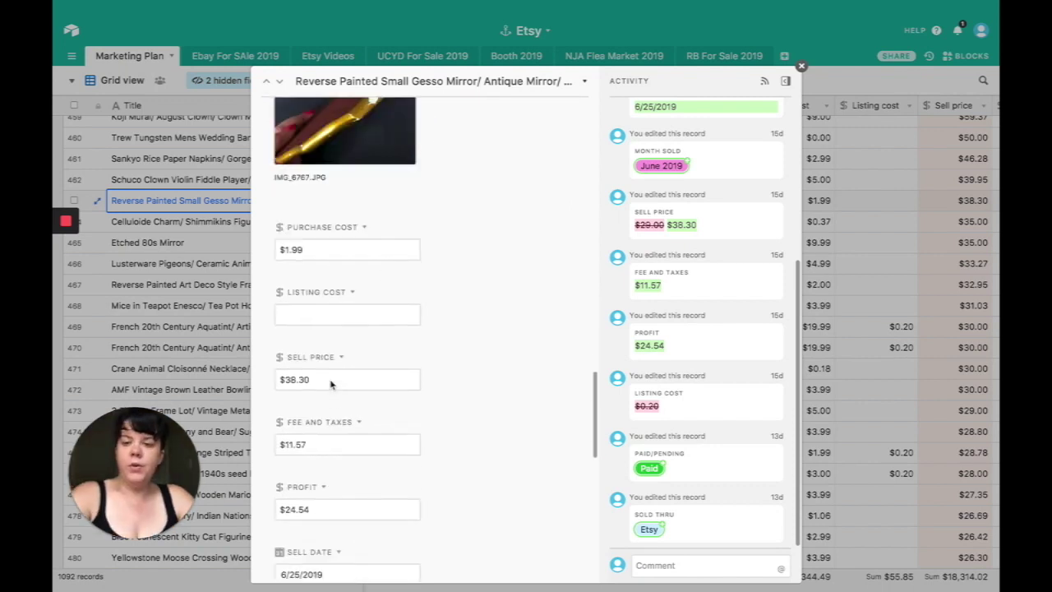
click(324, 444)
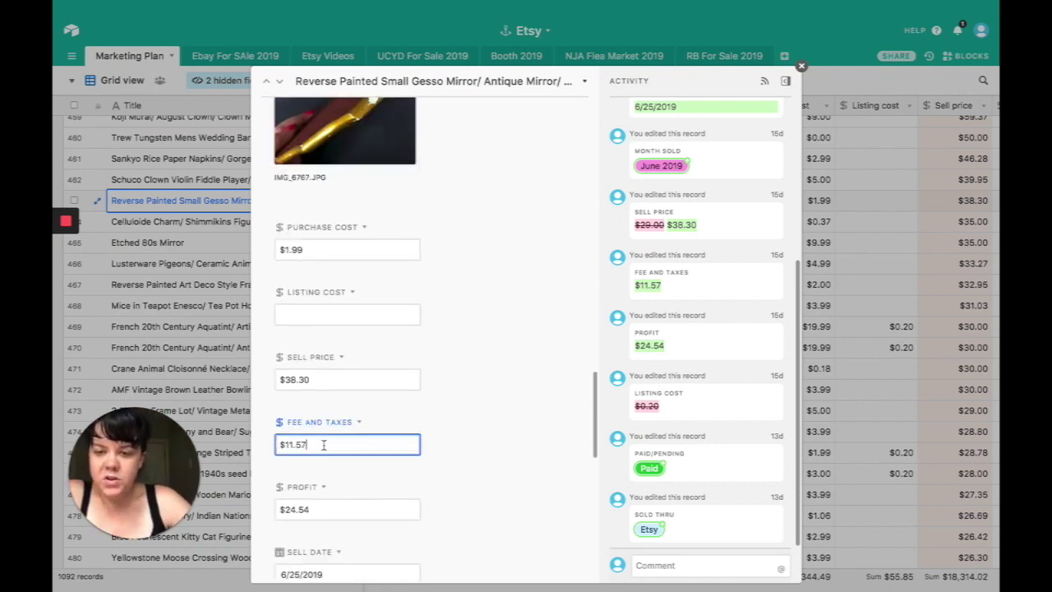
scroll(326, 441, down, 3)
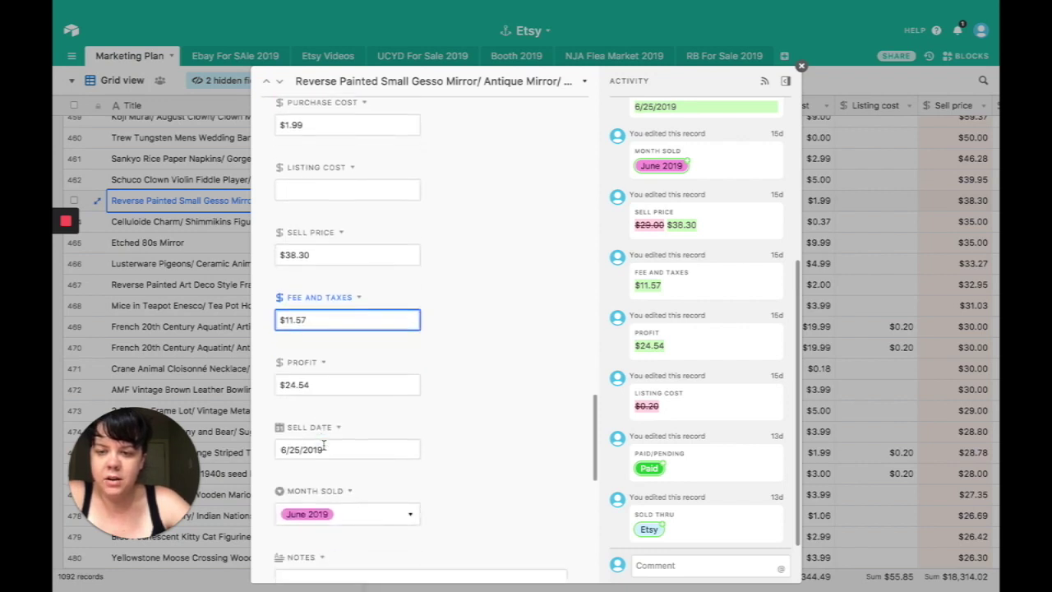
click(332, 374)
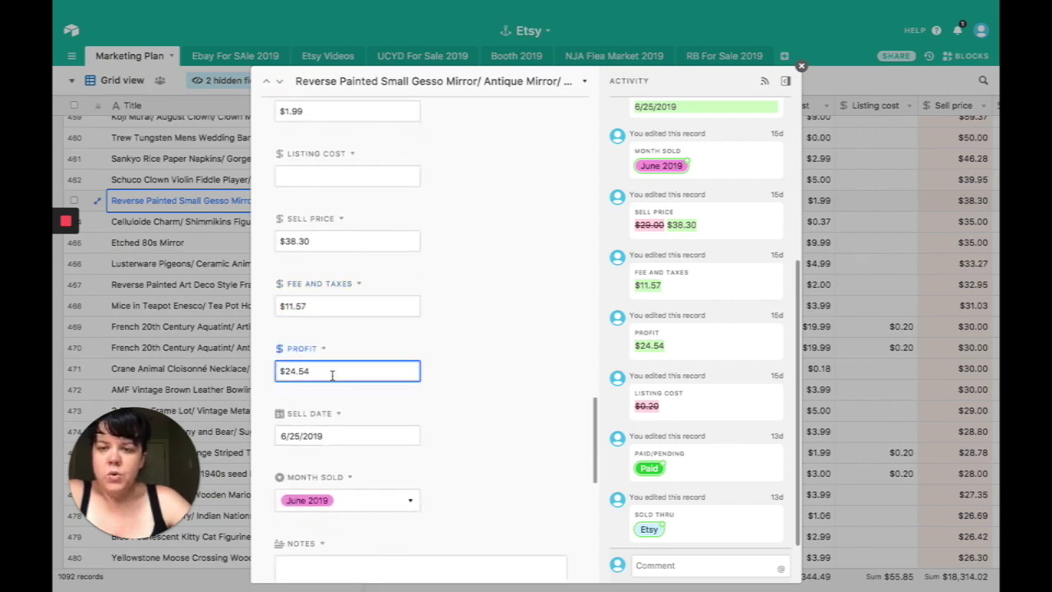
scroll(326, 415, down, 5)
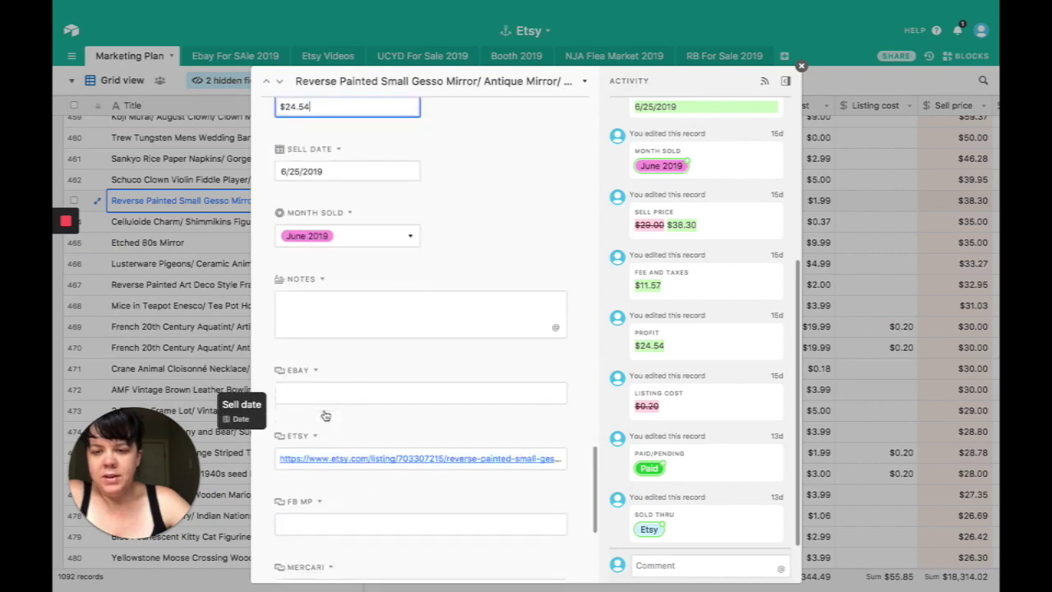
scroll(325, 415, down, 5)
- Expand the Celluloide Charm Shimmikins Figurine record, read its description and view the enlarged picture IMG_6741.JPG of the figurine's back
click(98, 223)
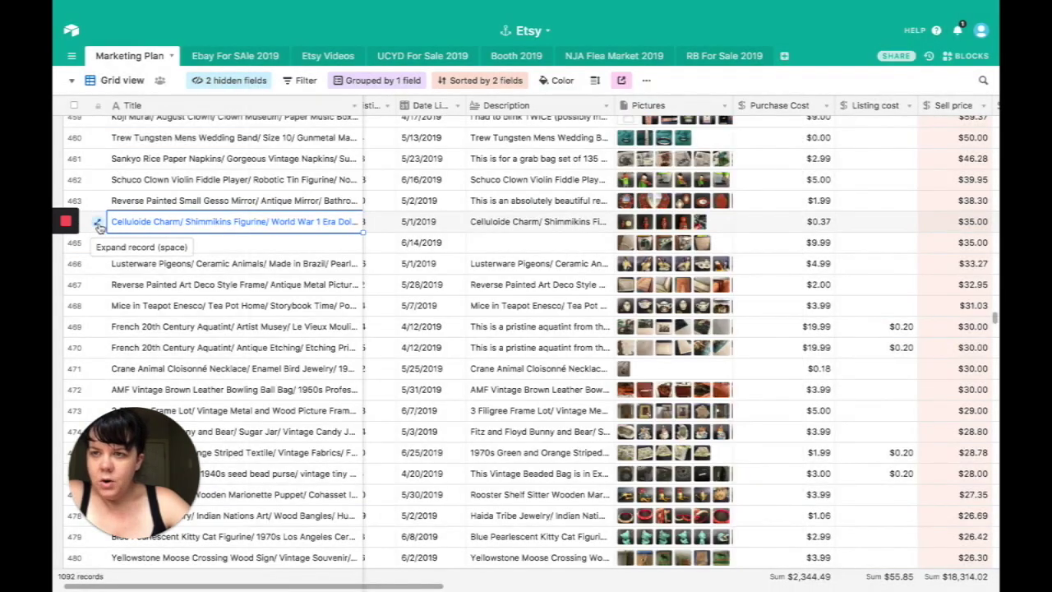
click(98, 223)
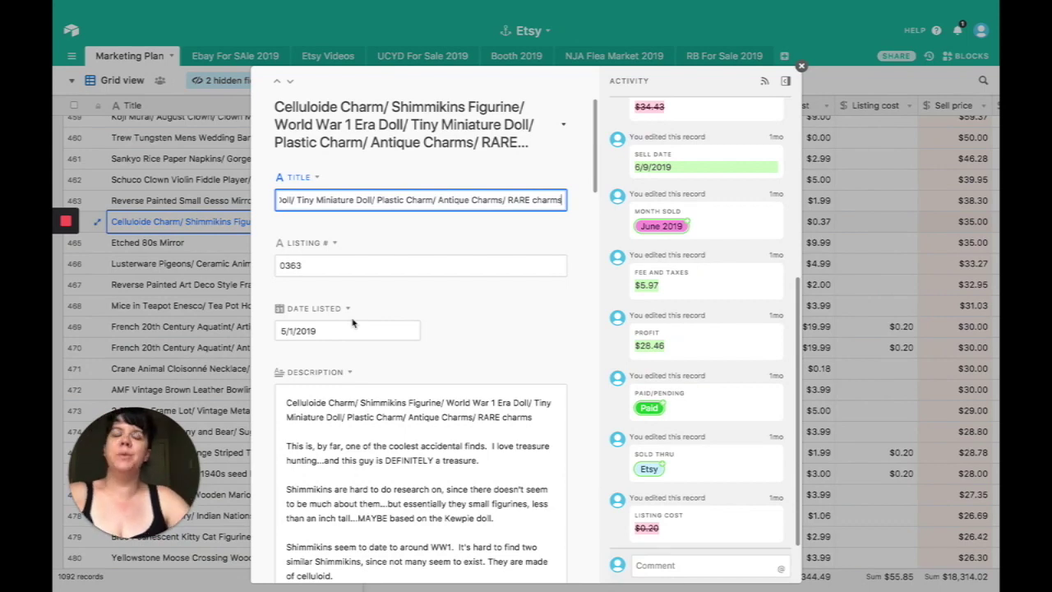
scroll(353, 323, down, 10)
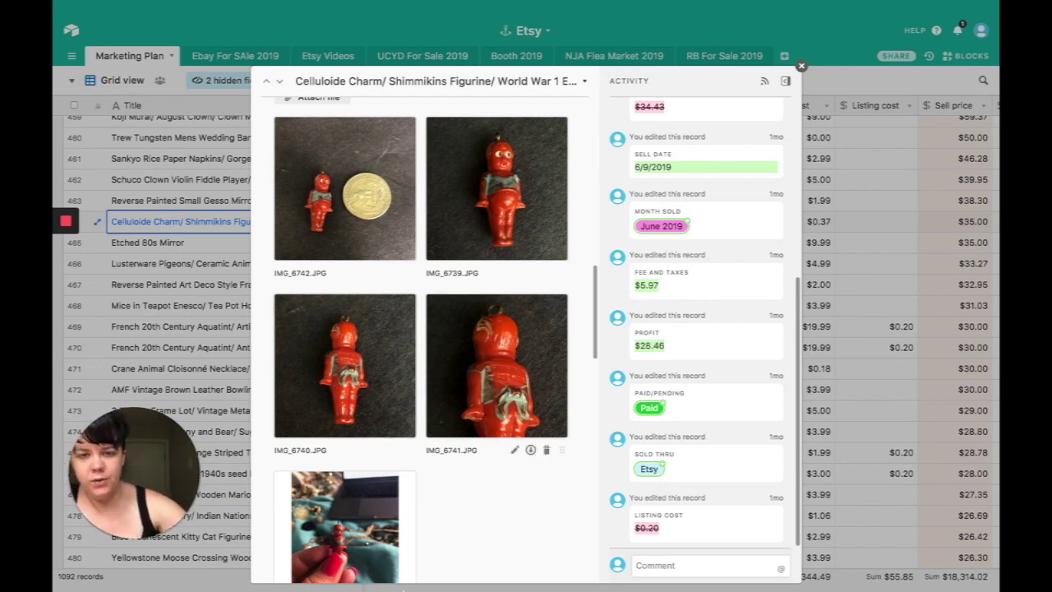
click(502, 400)
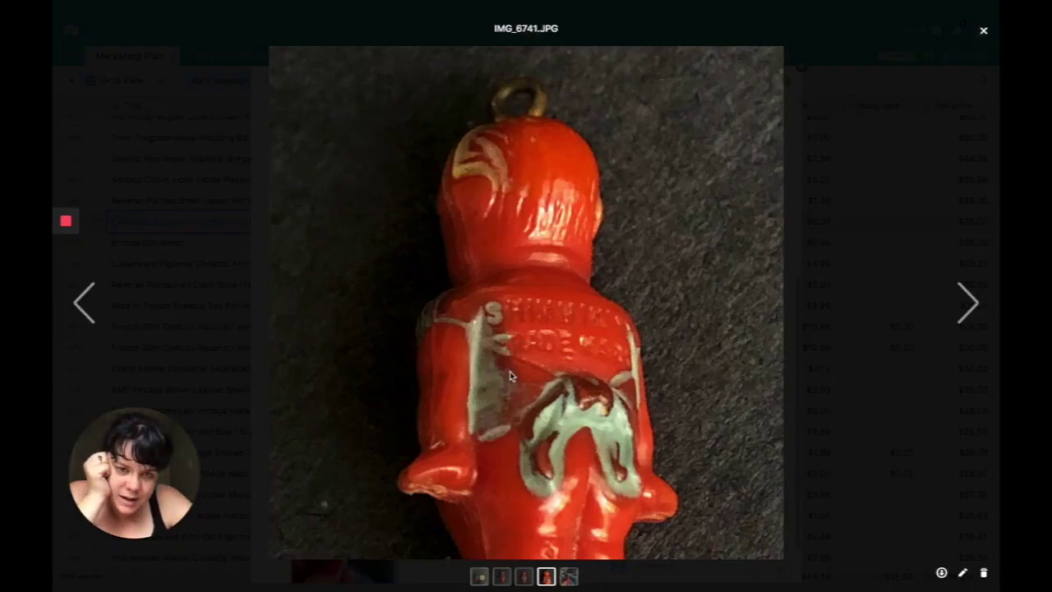
click(196, 262)
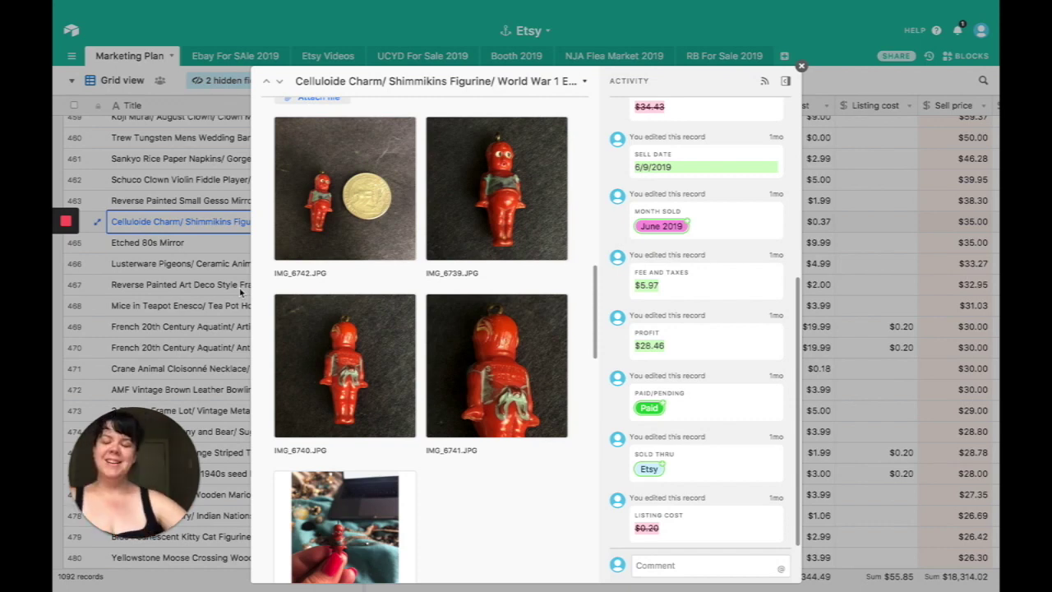
- Review the celluloid figurine's pictures, purchase cost, sell price, fee and taxes, profit, sell date, Etsy link and sales channel
scroll(379, 307, up, 5)
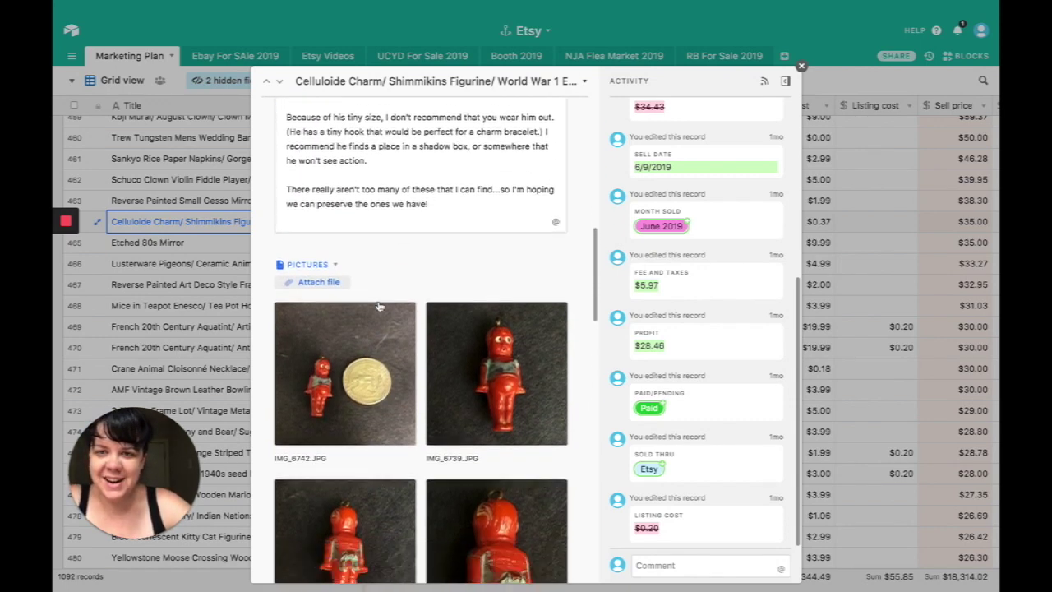
scroll(362, 279, down, 15)
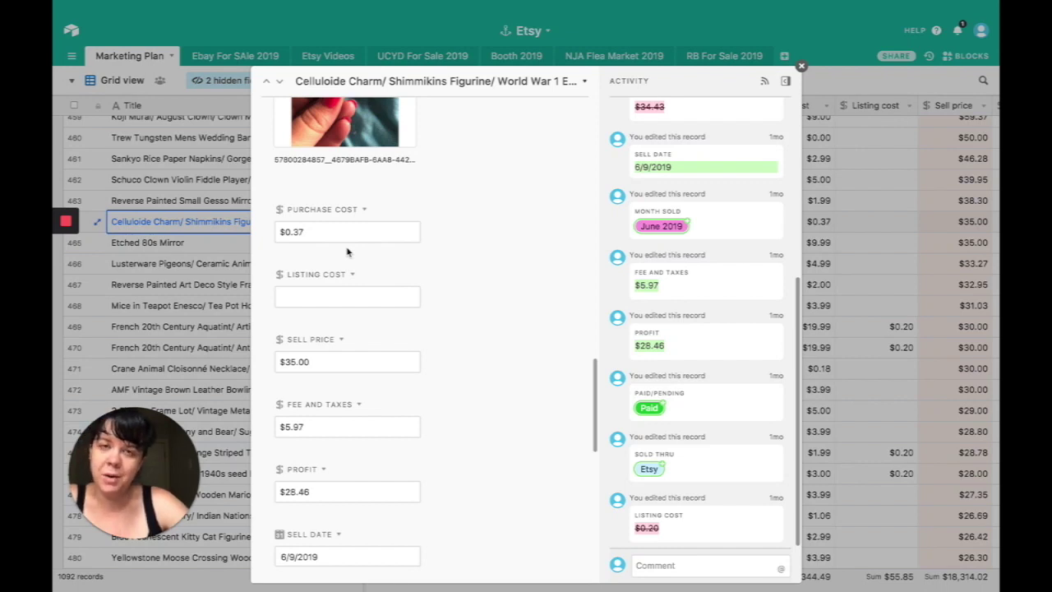
scroll(347, 251, down, 3)
click(354, 298)
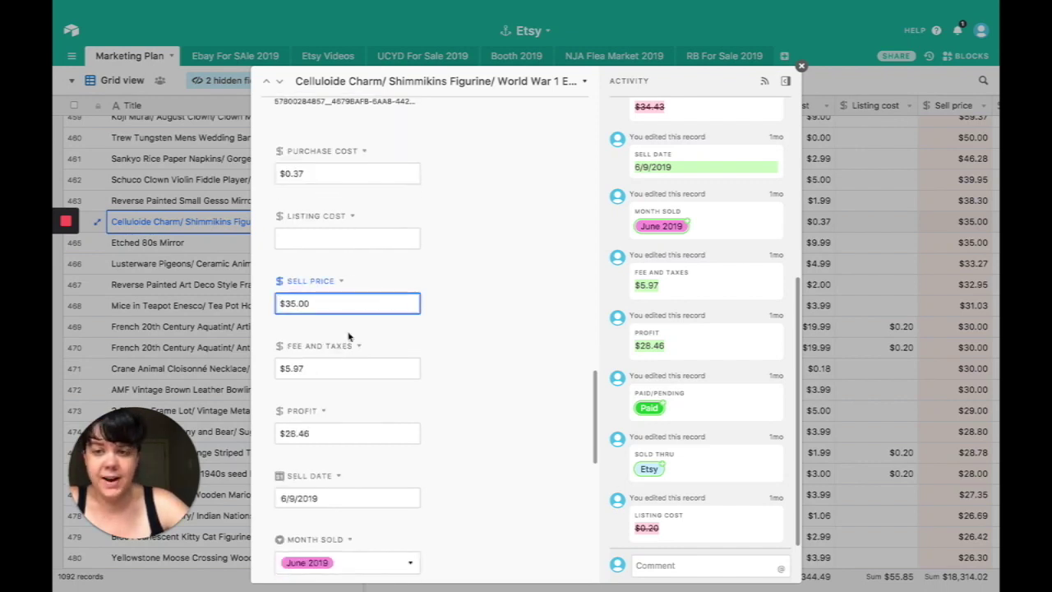
scroll(347, 340, down, 1)
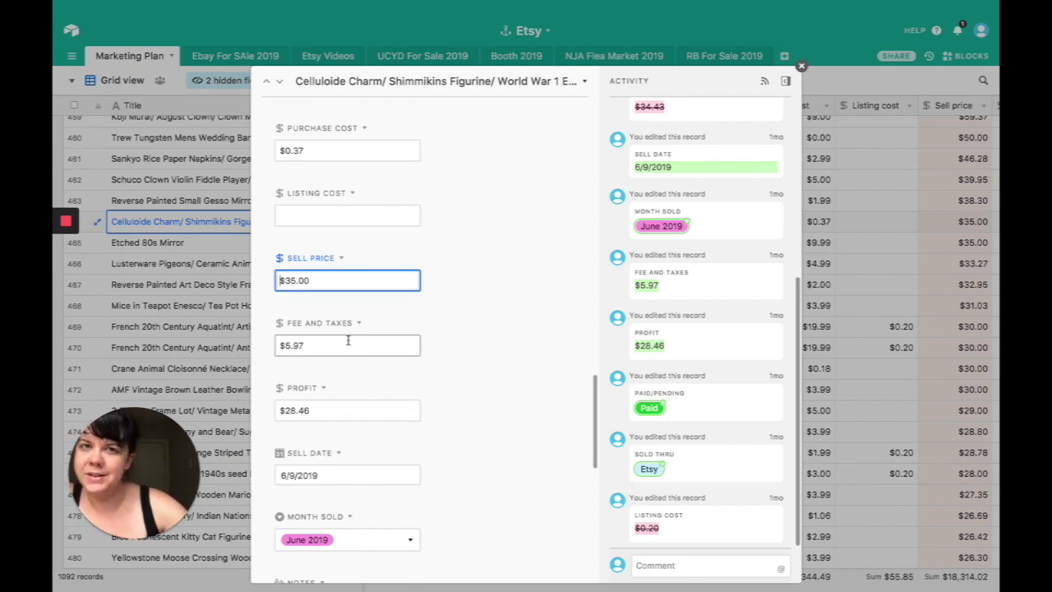
scroll(348, 339, down, 1)
click(347, 351)
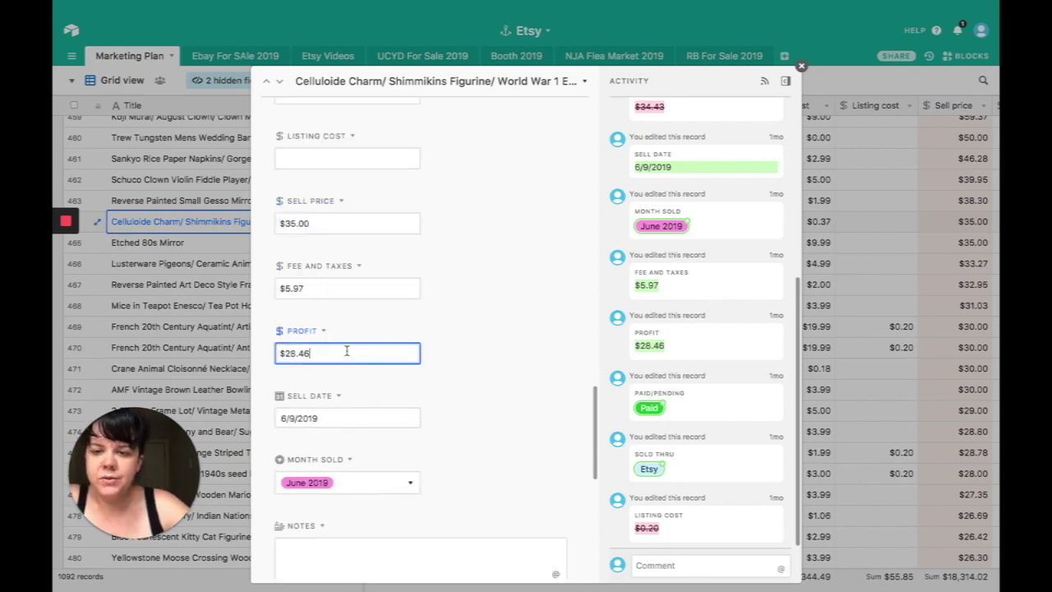
scroll(347, 351, down, 6)
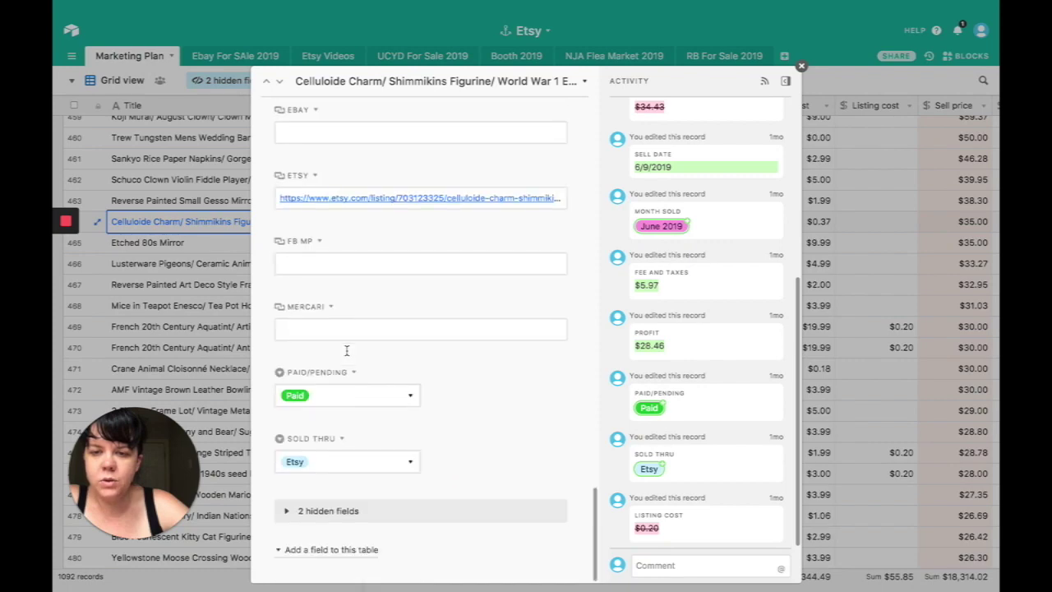
- Expand the Etched 80s Mirror record and look over its listing number, date listed, description field and attached pictures
click(156, 243)
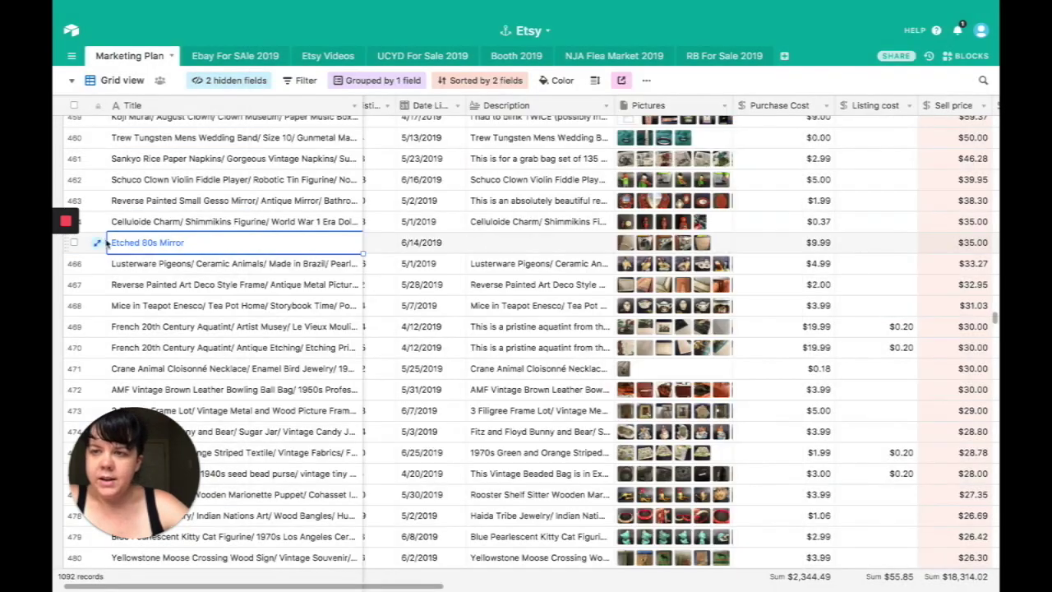
click(97, 243)
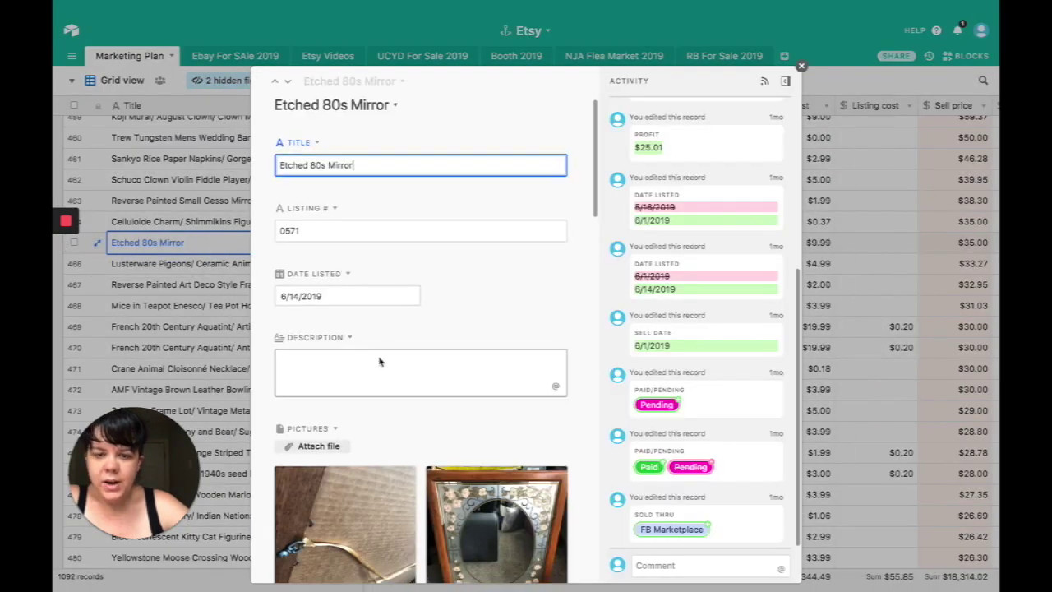
scroll(378, 356, down, 2)
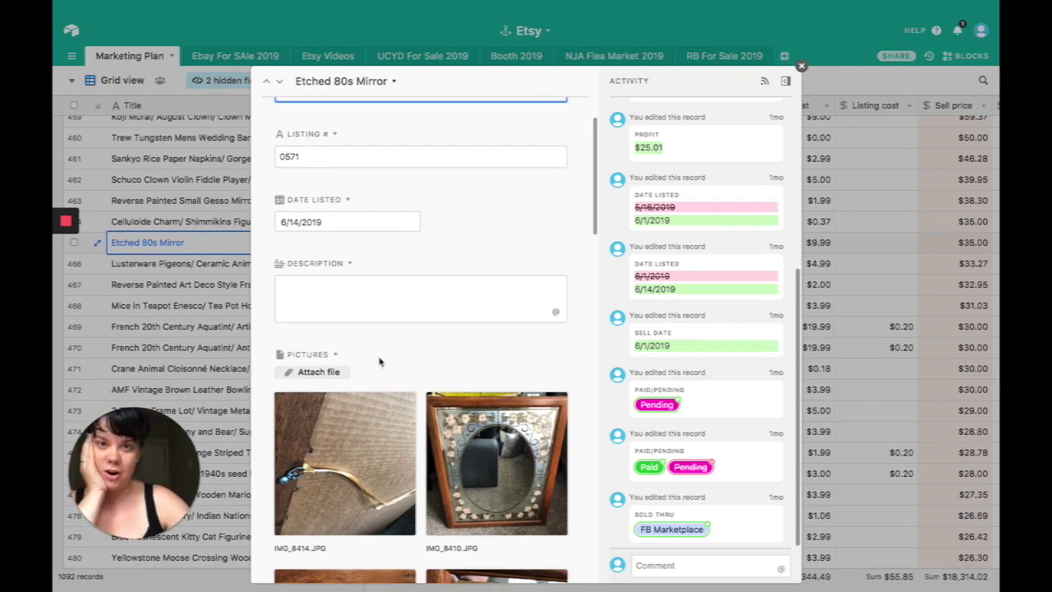
scroll(379, 361, down, 1)
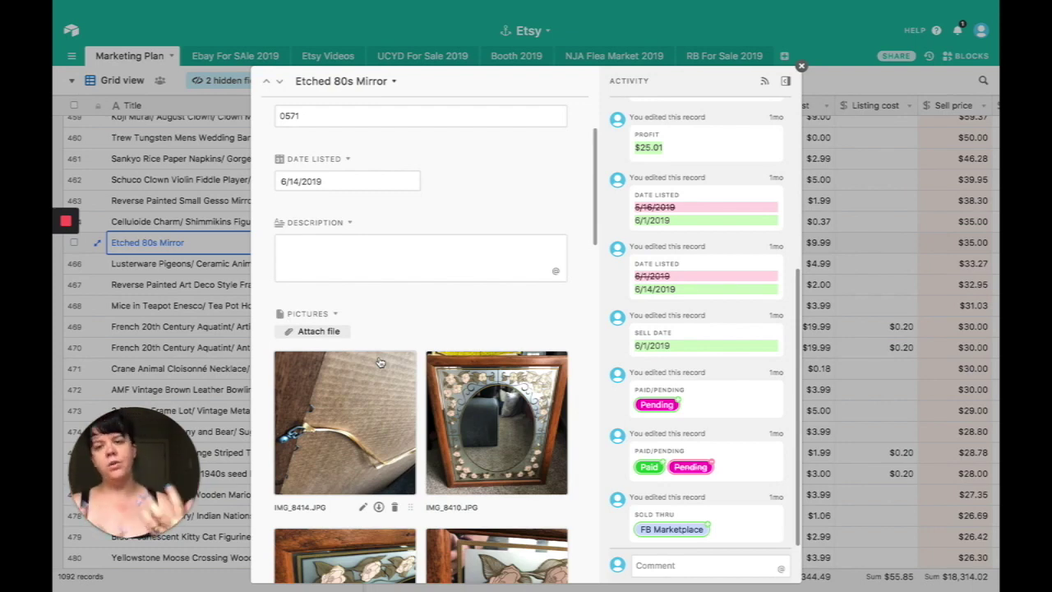
scroll(380, 362, down, 1)
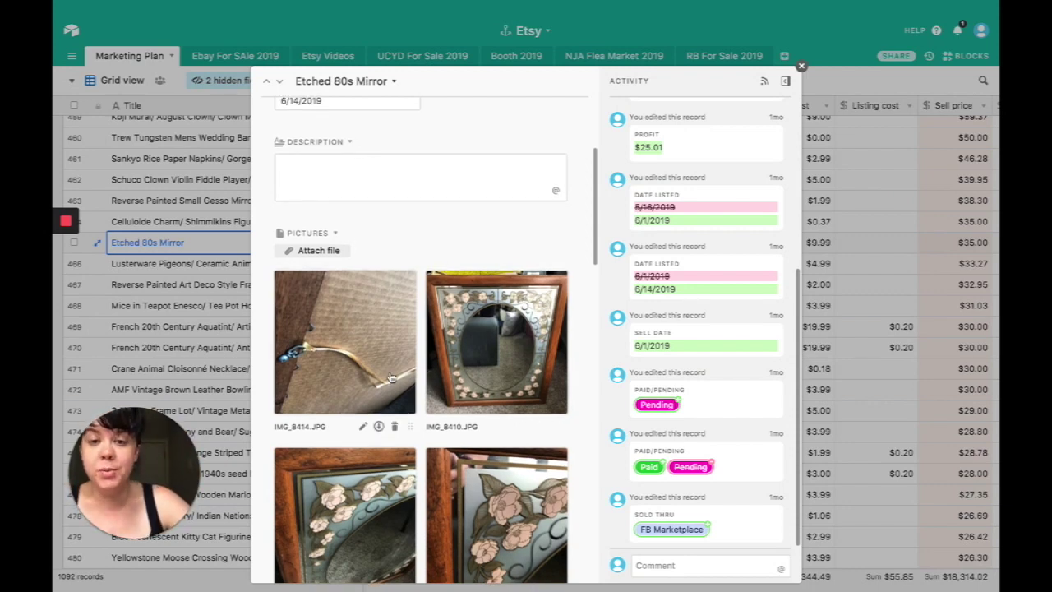
scroll(391, 377, down, 2)
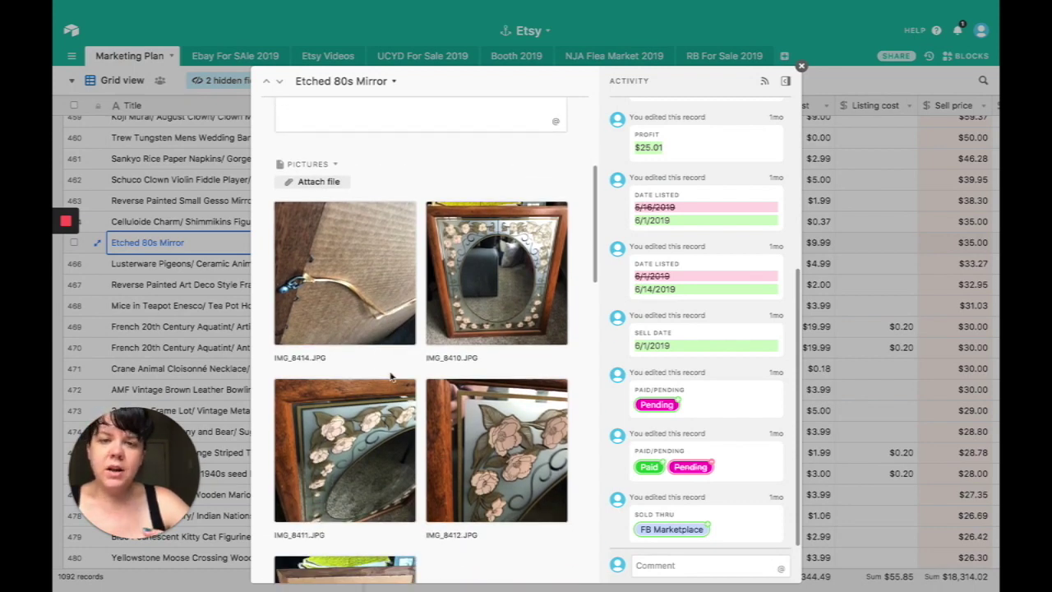
- Review the etched mirror's purchase cost, sell price, fee and taxes, profit, sell date, month sold and listing links
scroll(392, 376, down, 8)
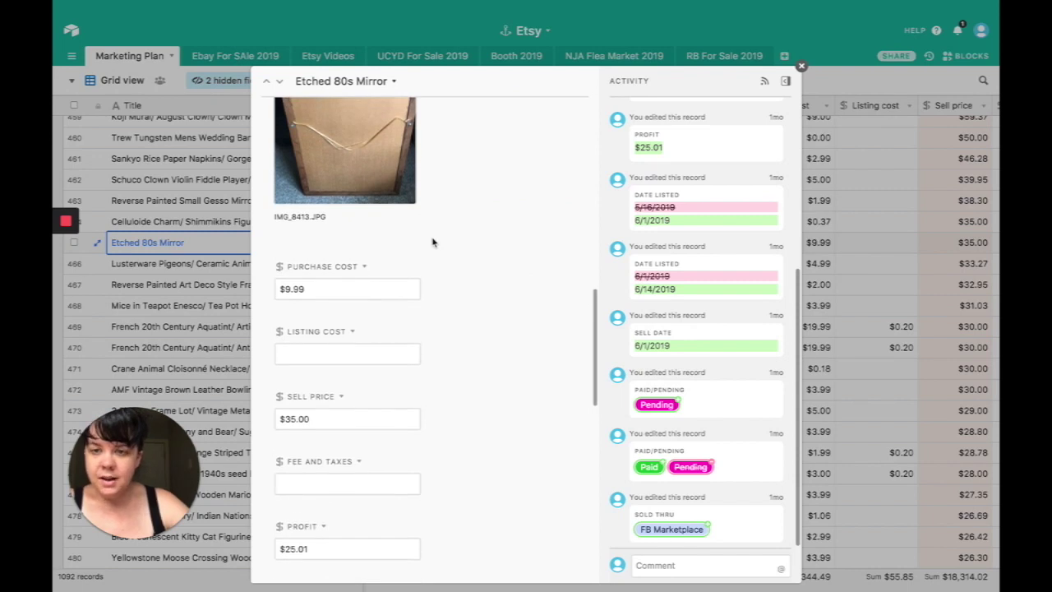
scroll(433, 237, down, 1)
click(325, 383)
scroll(326, 376, down, 2)
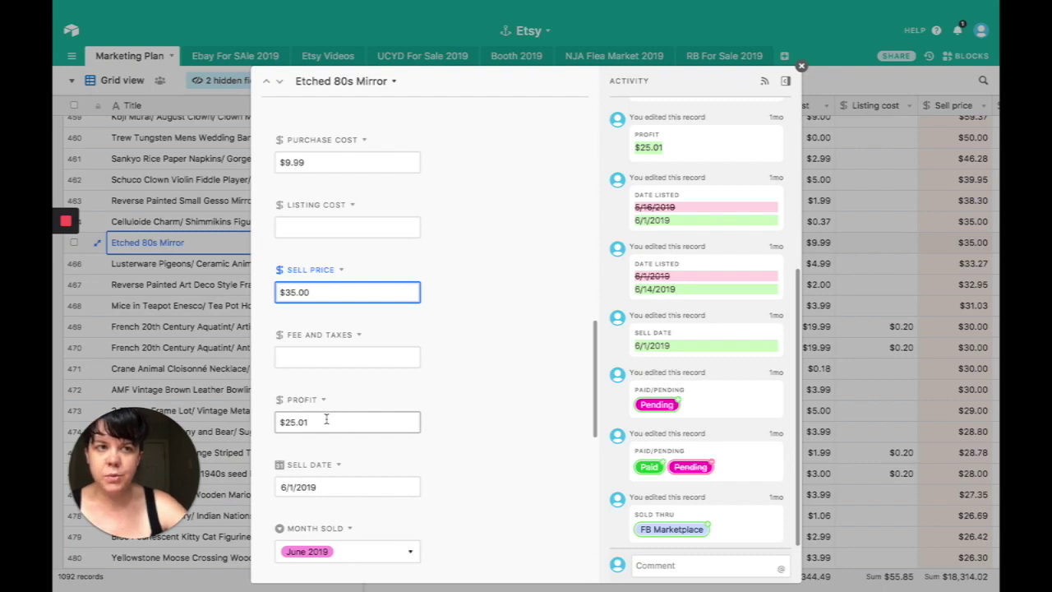
click(327, 420)
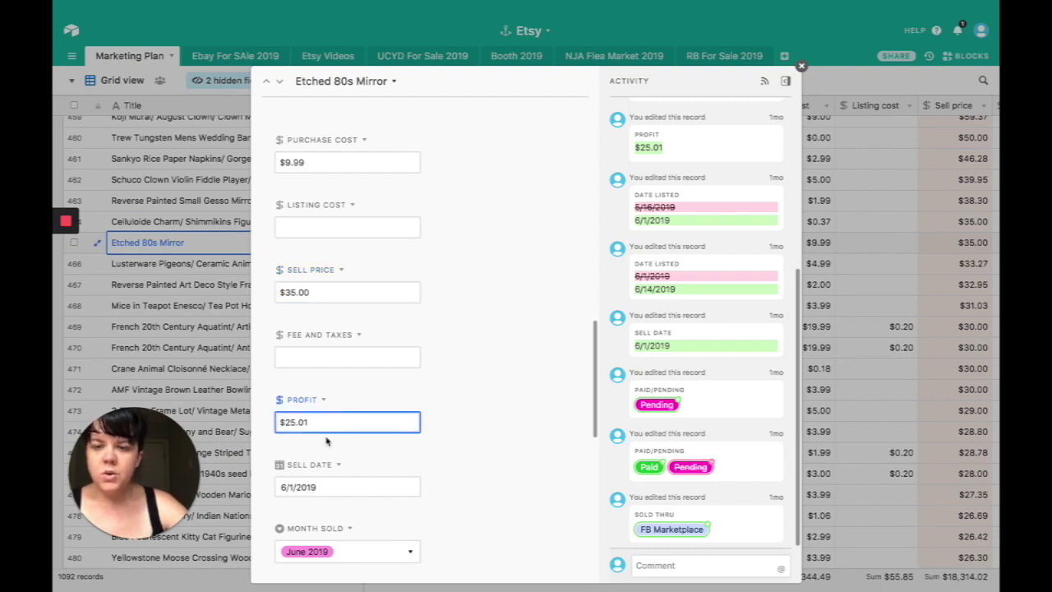
scroll(326, 442, down, 1)
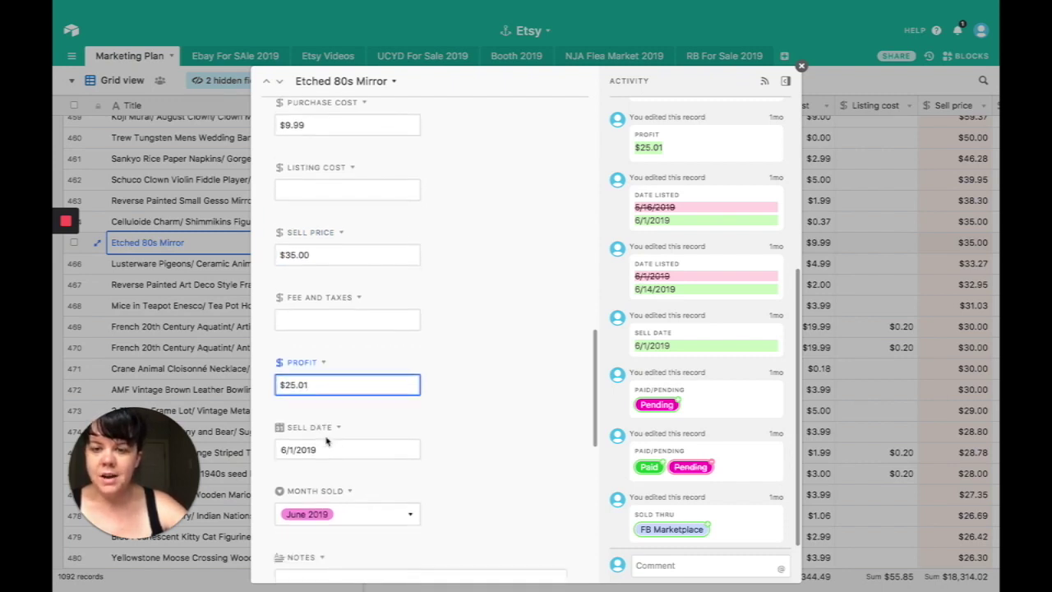
scroll(326, 441, down, 5)
scroll(326, 441, down, 5)
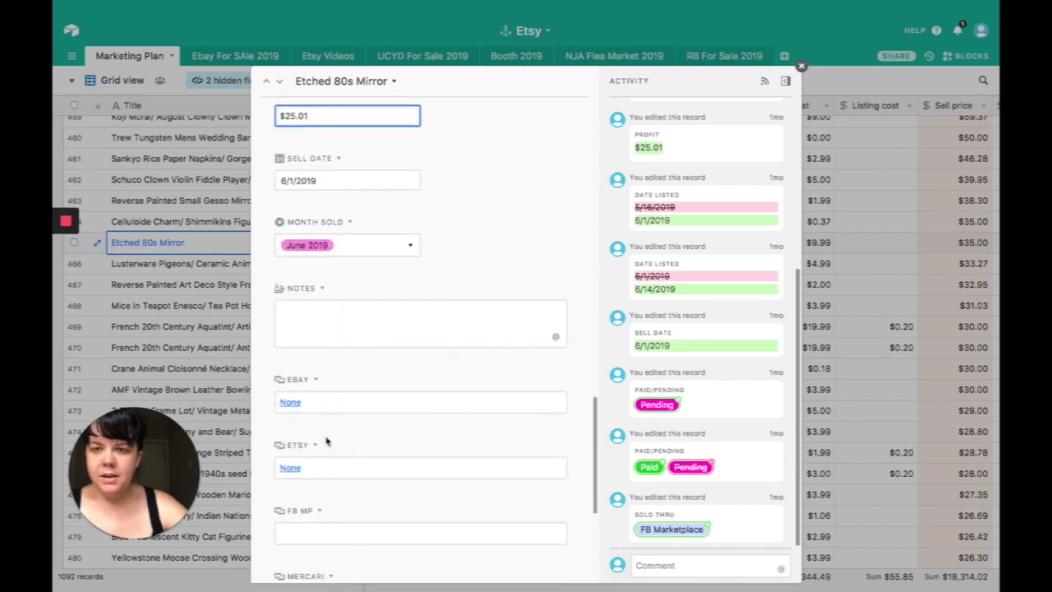
- Go to the Lusterware Pigeons record, read its title, description and condition, and view the enlarged picture IMG_6590.JPG
click(279, 80)
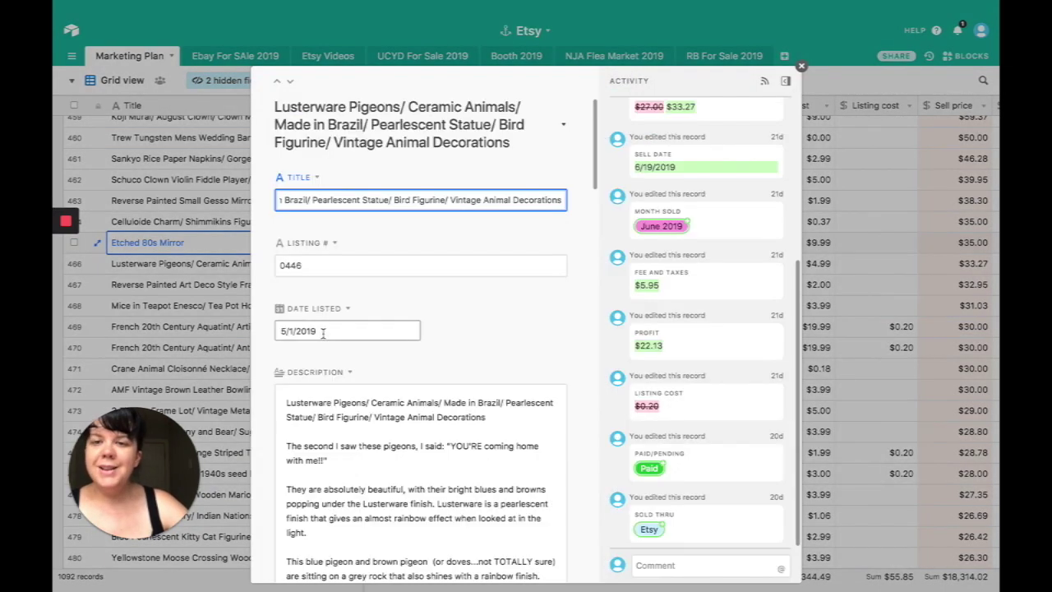
click(358, 200)
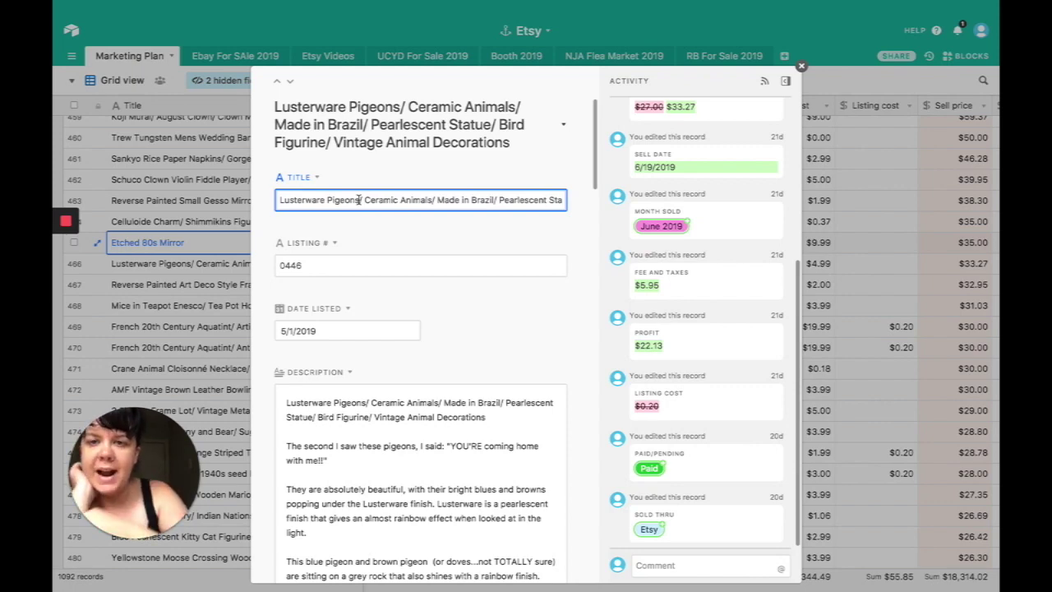
scroll(359, 202, down, 3)
scroll(358, 206, down, 5)
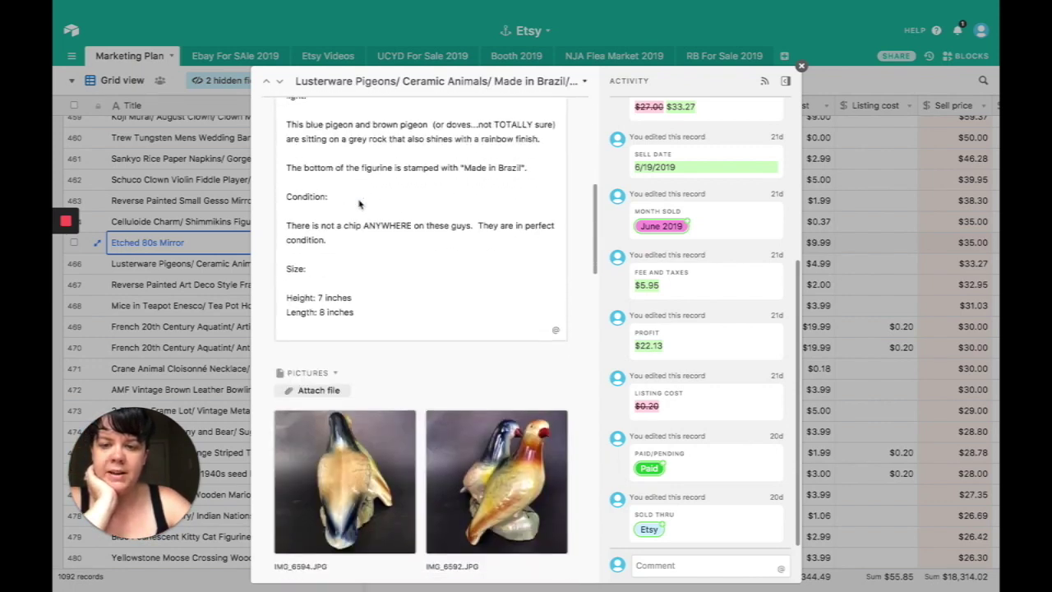
scroll(378, 355, down, 2)
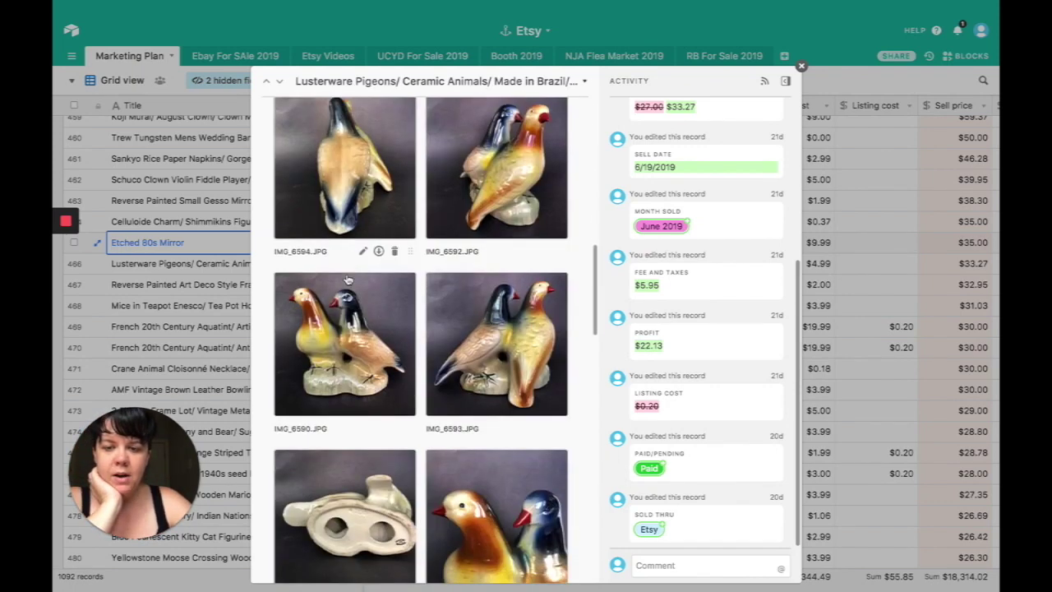
click(337, 363)
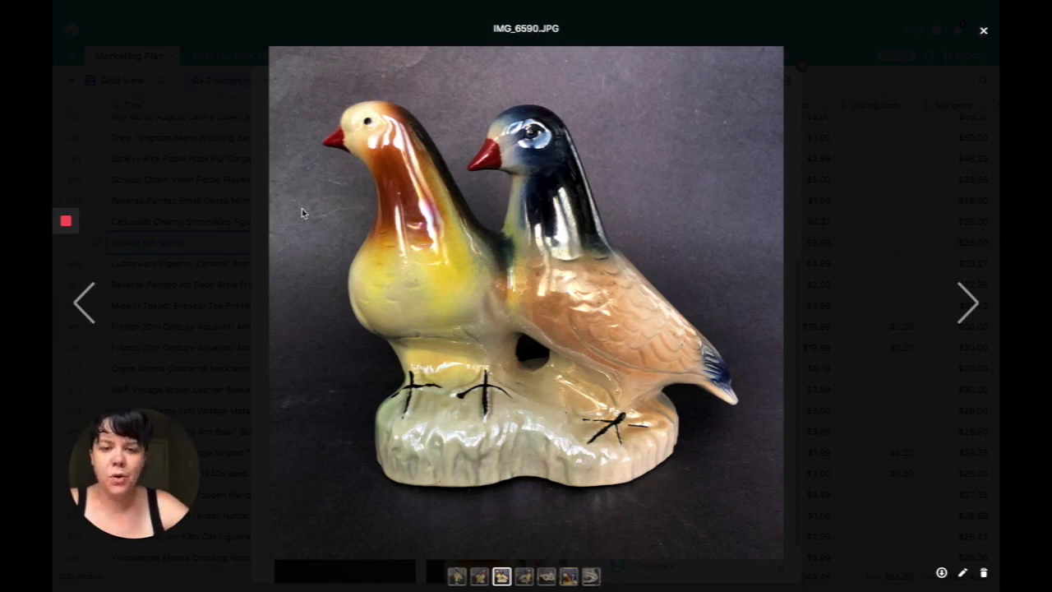
click(268, 152)
- Examine the Lusterware Pigeons' purchase cost, last pictures and sell price, highlighting the sell price value
click(378, 332)
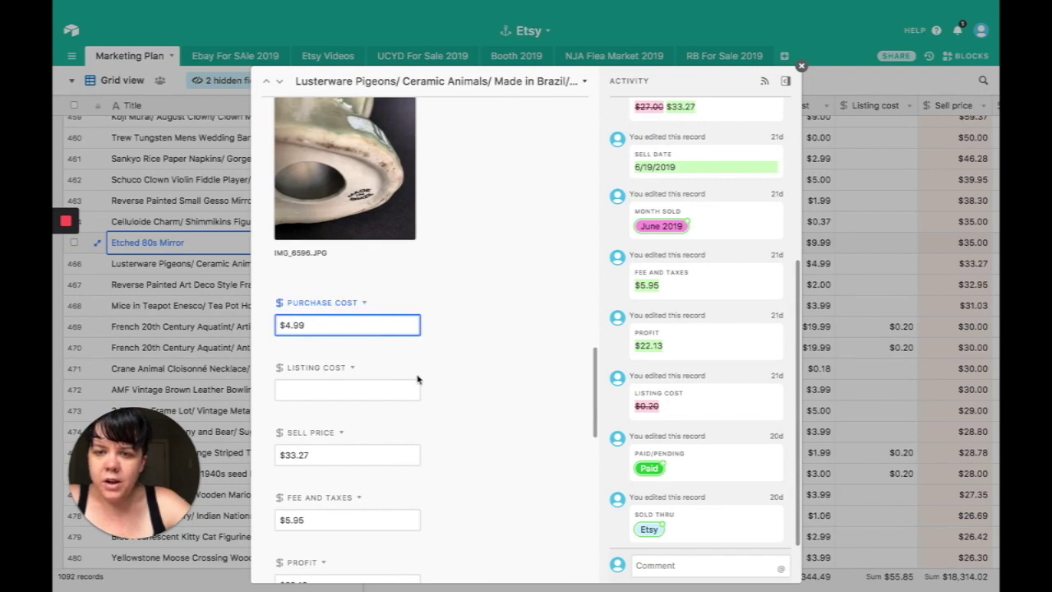
scroll(417, 375, down, 2)
scroll(417, 375, up, 3)
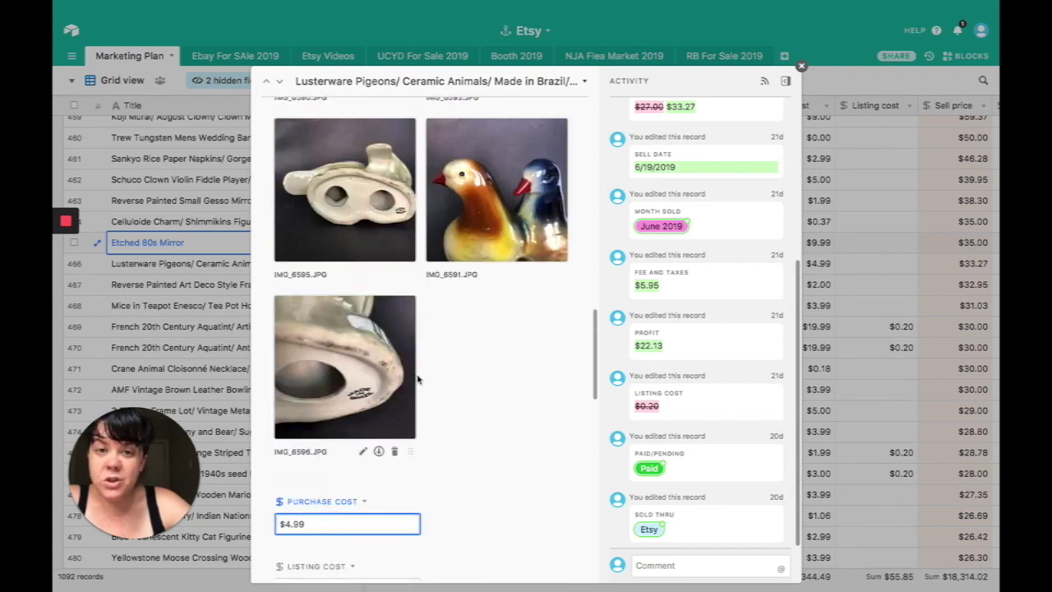
scroll(418, 376, down, 4)
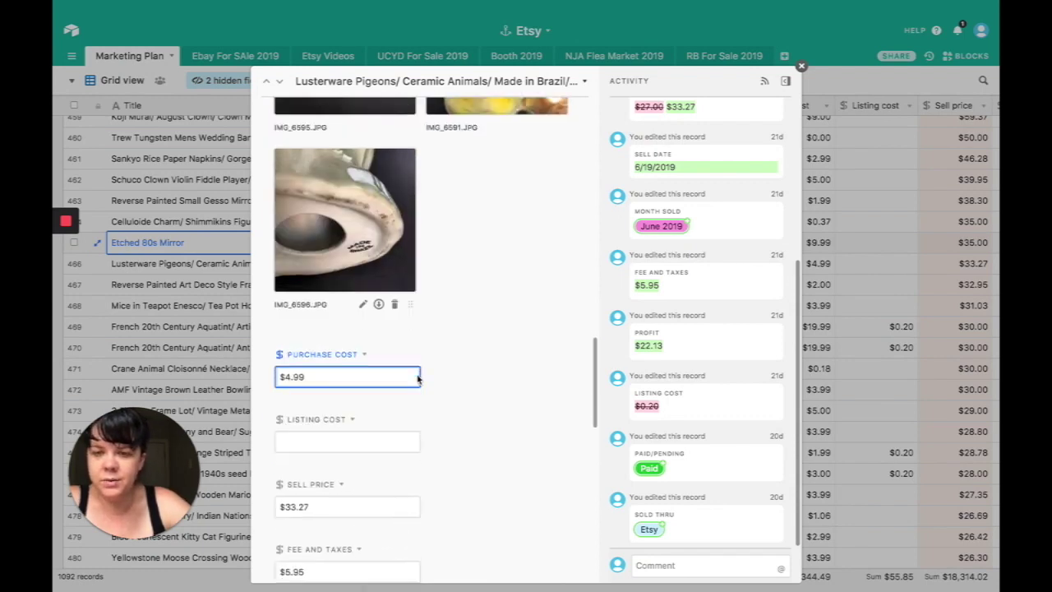
click(392, 363)
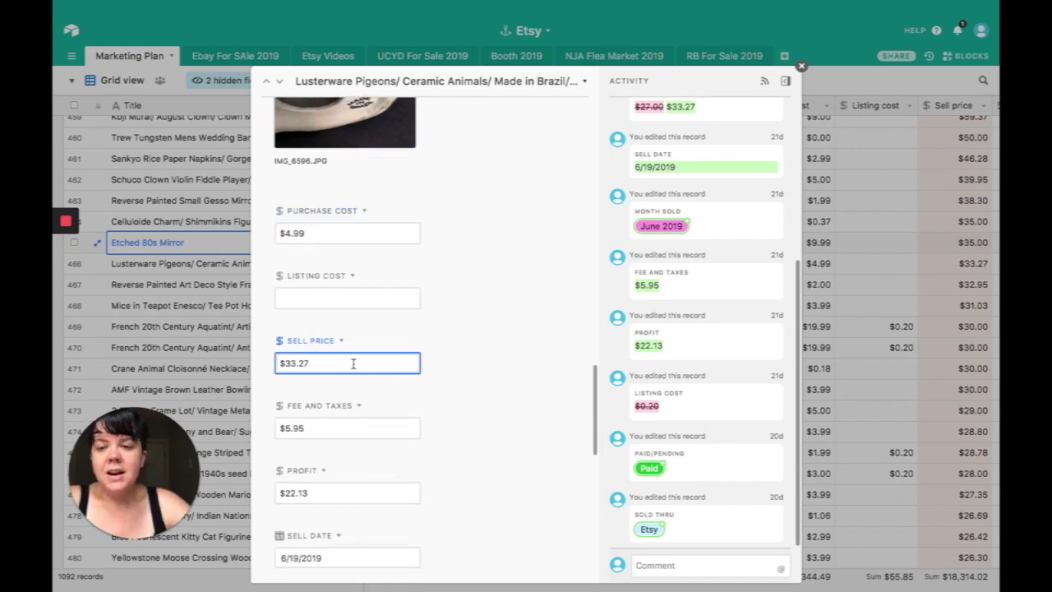
drag(353, 363, 279, 353)
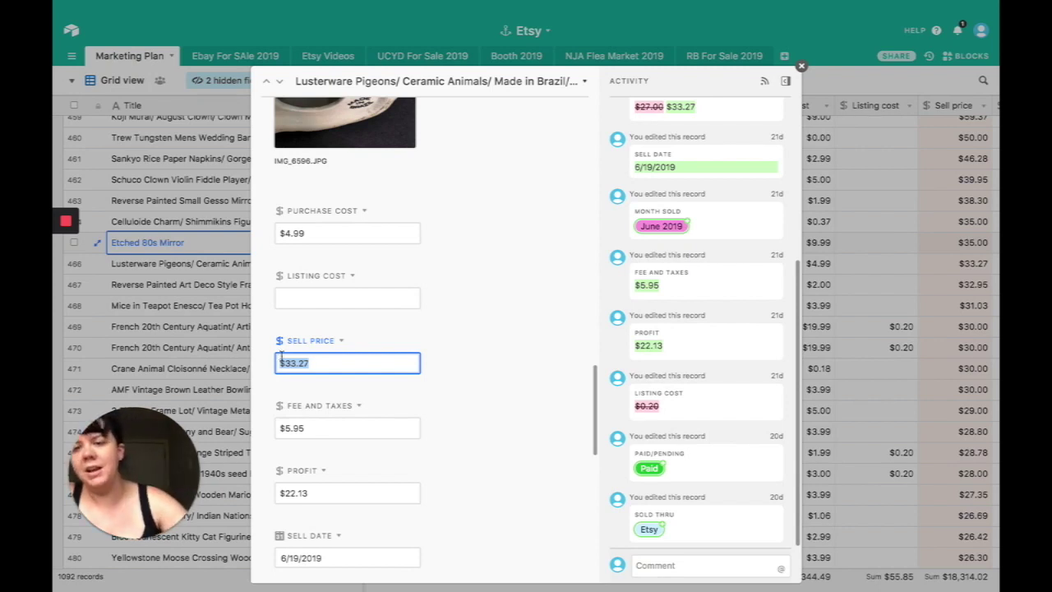
click(316, 364)
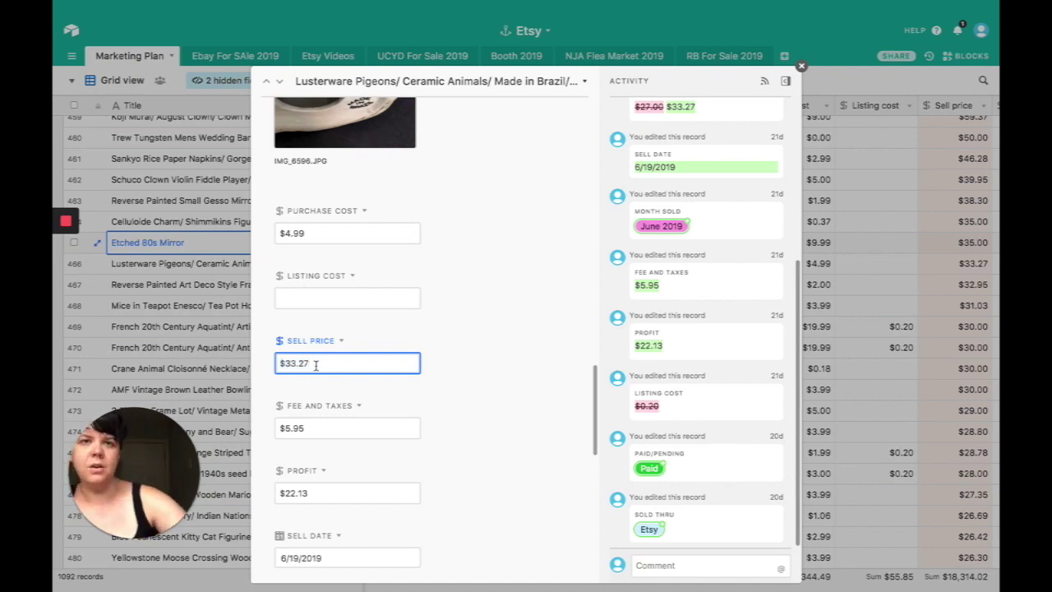
drag(315, 364, 266, 370)
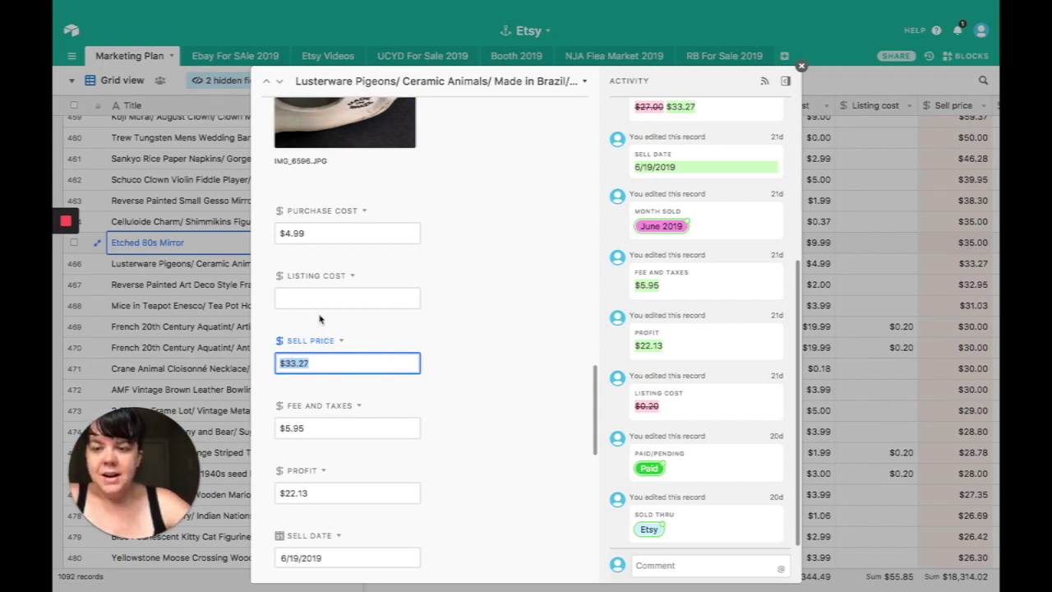
- Check the Lusterware Pigeons' fee and taxes, profit, Etsy listing link, payment status and sales channel
scroll(321, 319, down, 1)
click(320, 386)
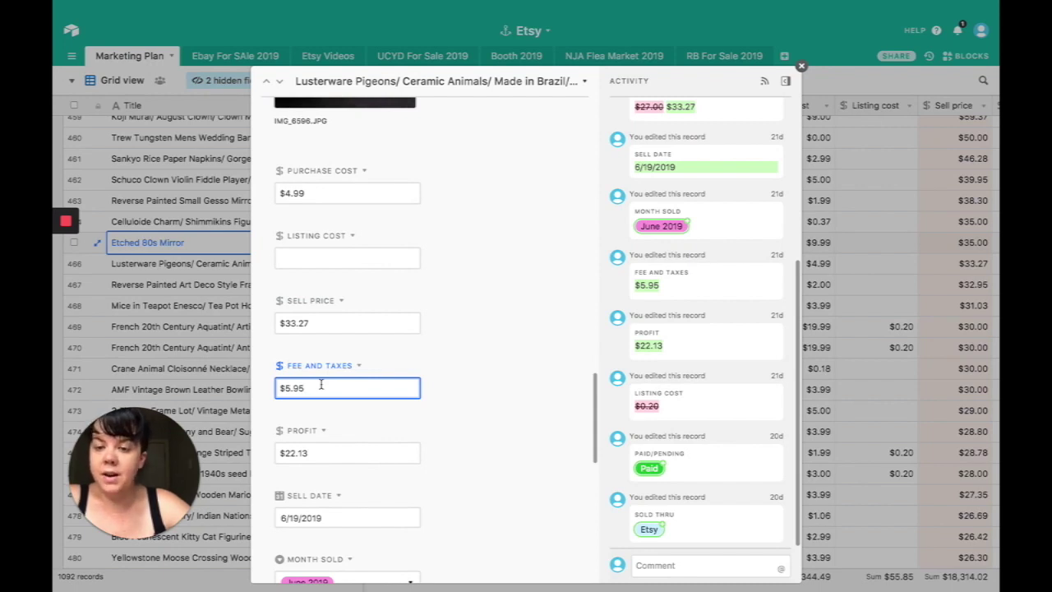
click(317, 454)
scroll(317, 457, down, 5)
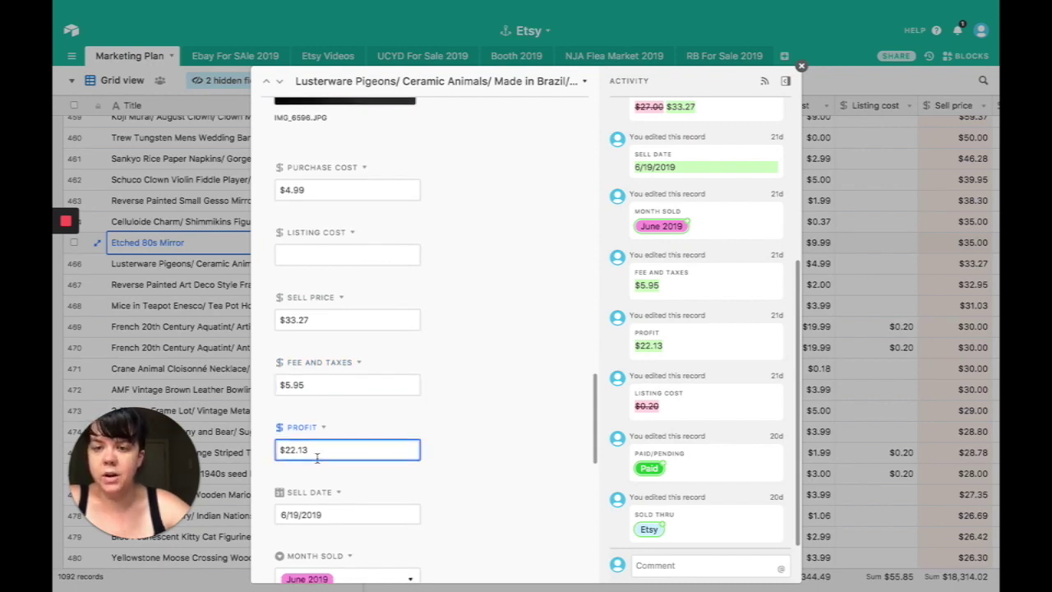
scroll(317, 458, down, 10)
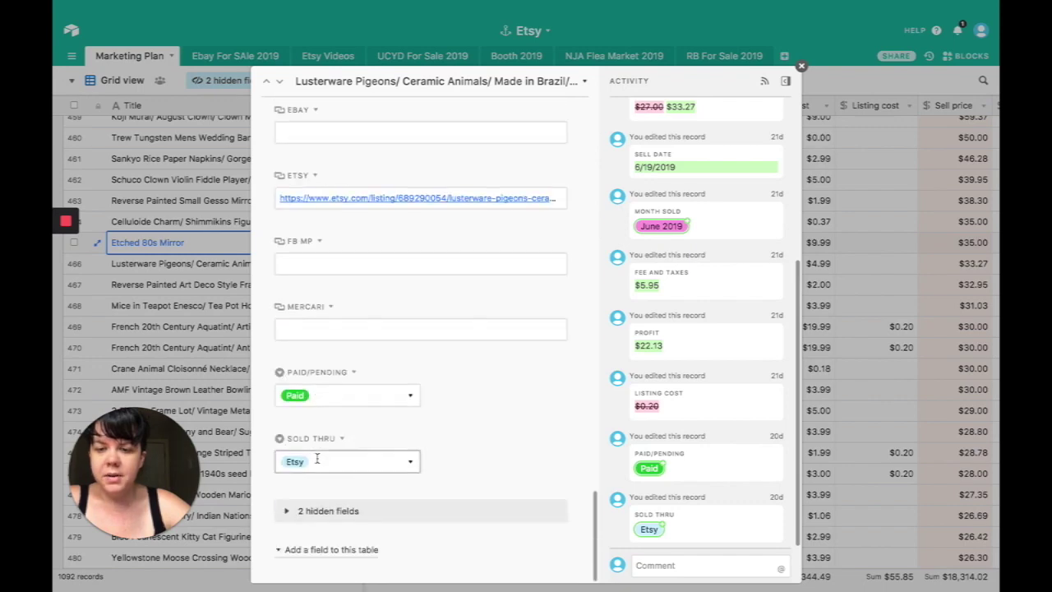
- Expand the Reverse Painted Art Deco Style Frame record and look over its condition notes, frame size and attached pictures
click(140, 283)
click(140, 282)
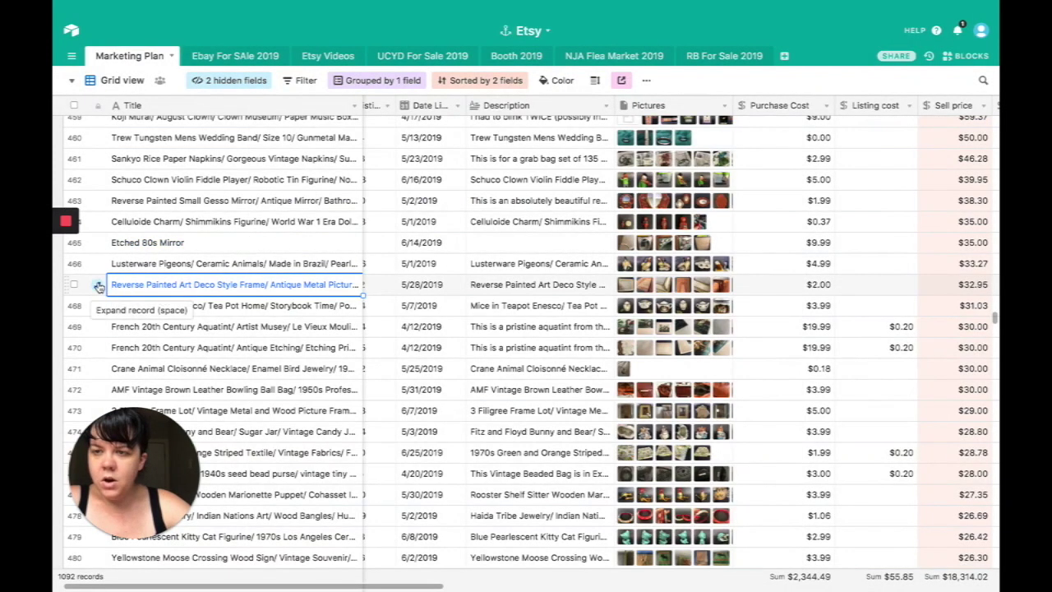
click(97, 284)
scroll(284, 306, down, 10)
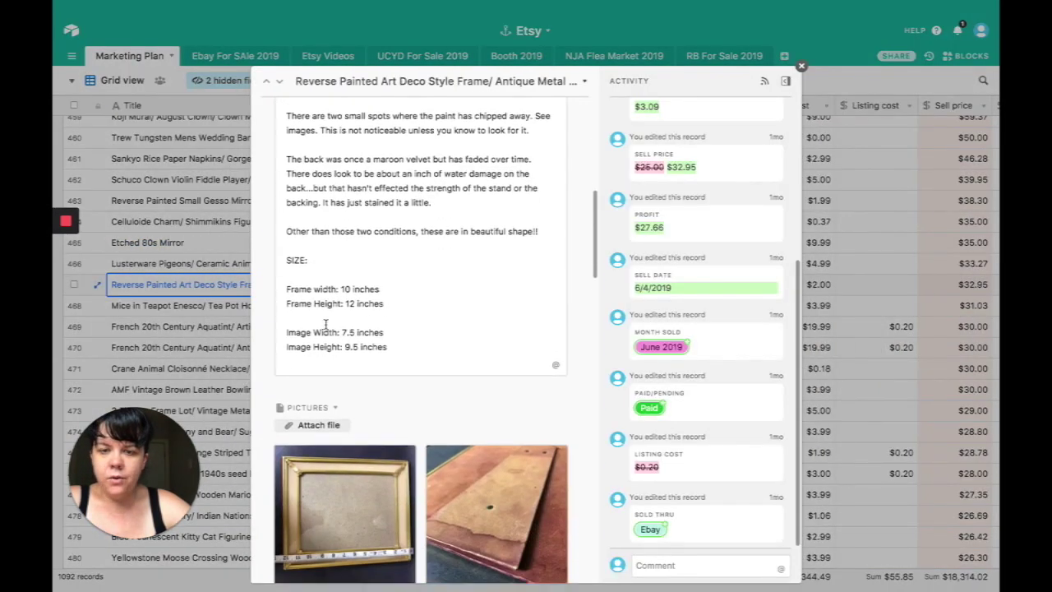
scroll(327, 330, down, 8)
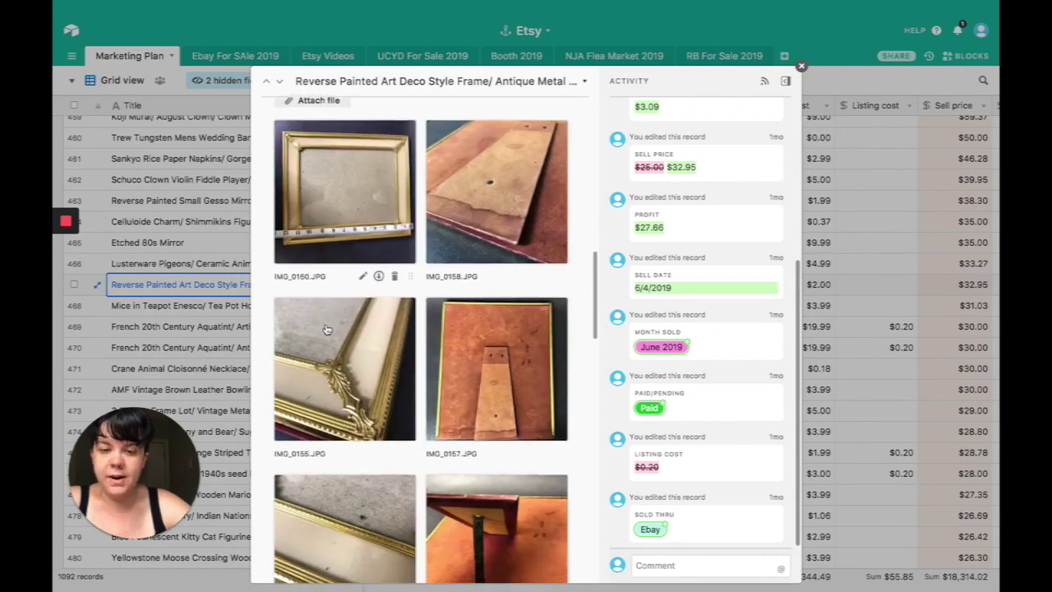
- Examine the Reverse Painted Art Deco Style Frame's attached pictures, including the corner ornament, the easel back and the measured front views
scroll(326, 330, down, 1)
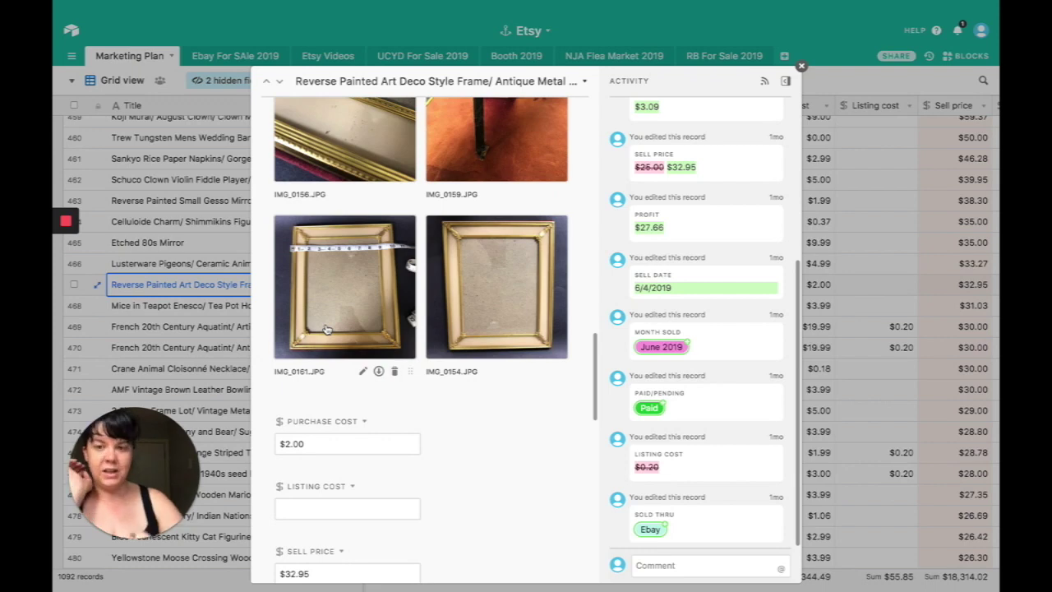
scroll(395, 404, up, 5)
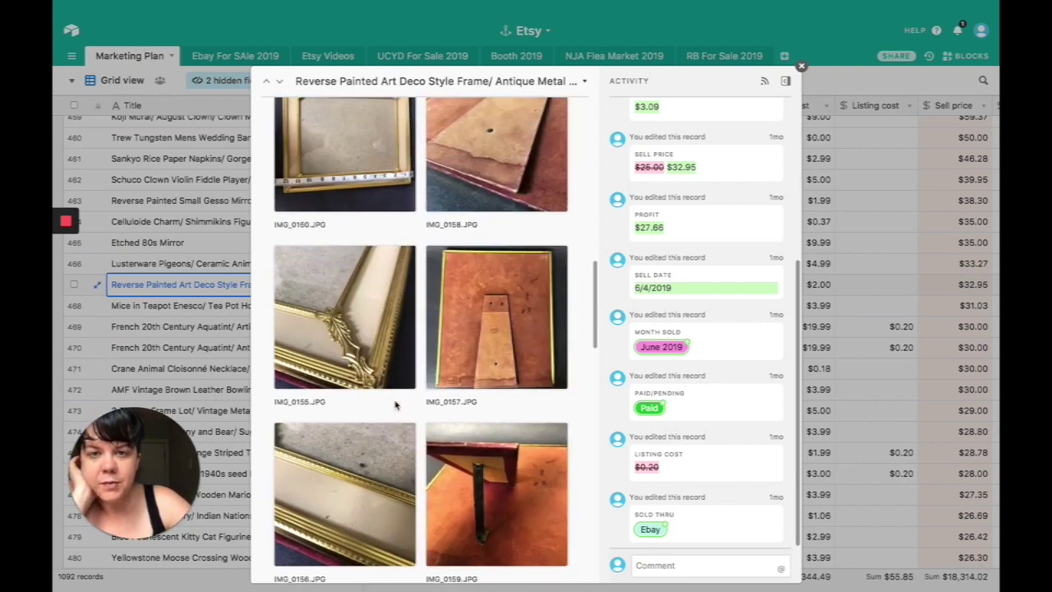
scroll(394, 403, down, 10)
scroll(394, 404, up, 2)
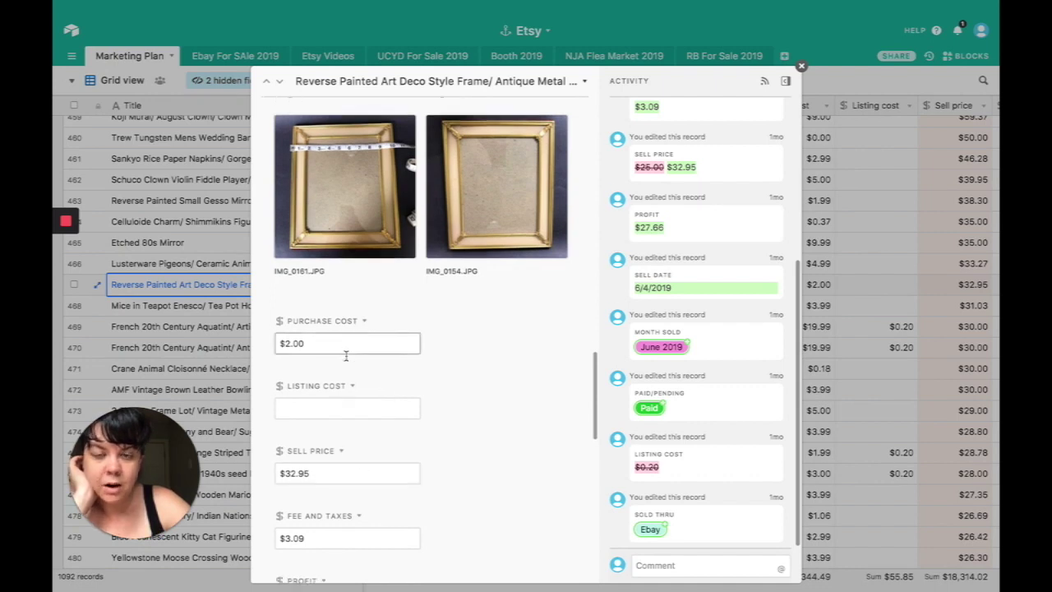
scroll(346, 355, up, 3)
scroll(346, 355, up, 4)
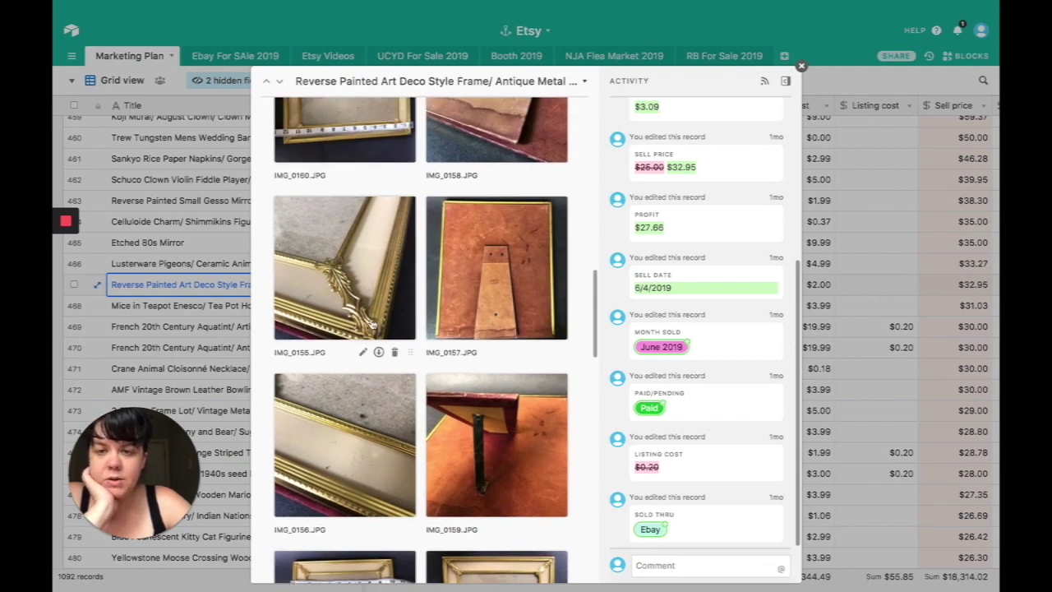
scroll(336, 302, up, 3)
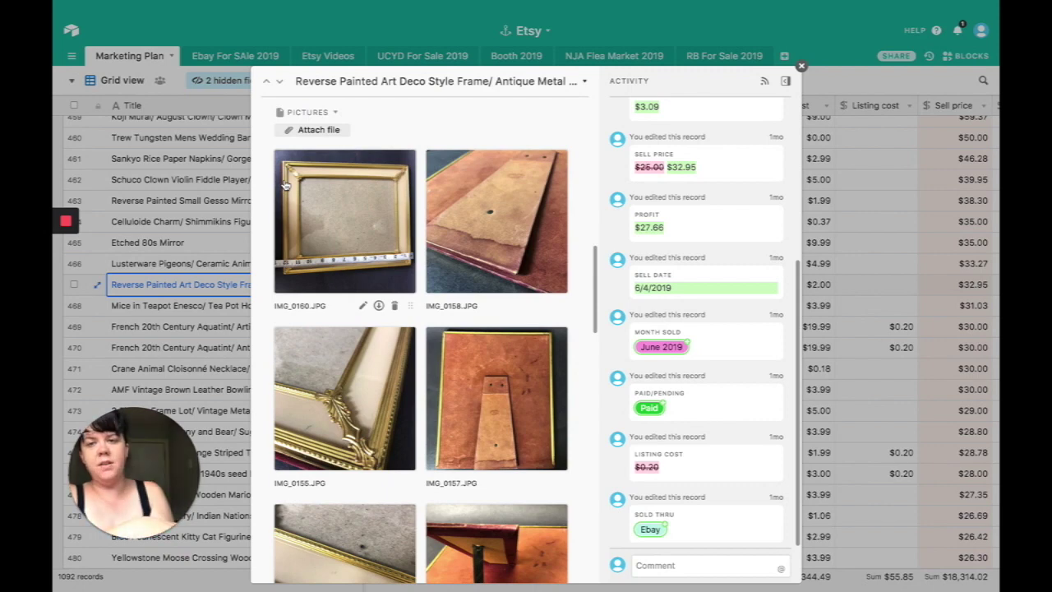
scroll(286, 186, down, 5)
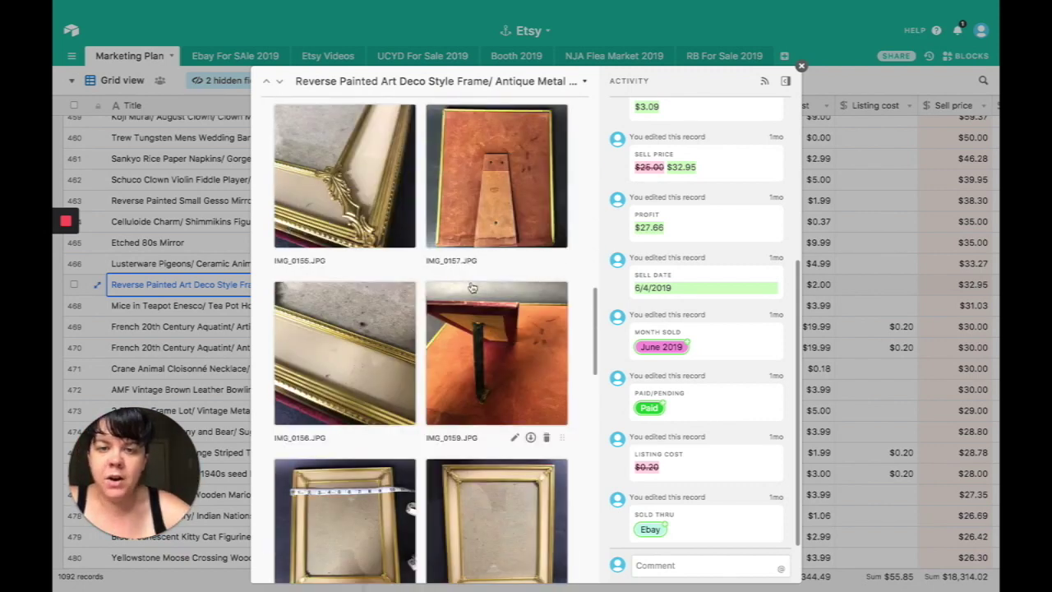
scroll(469, 312, down, 5)
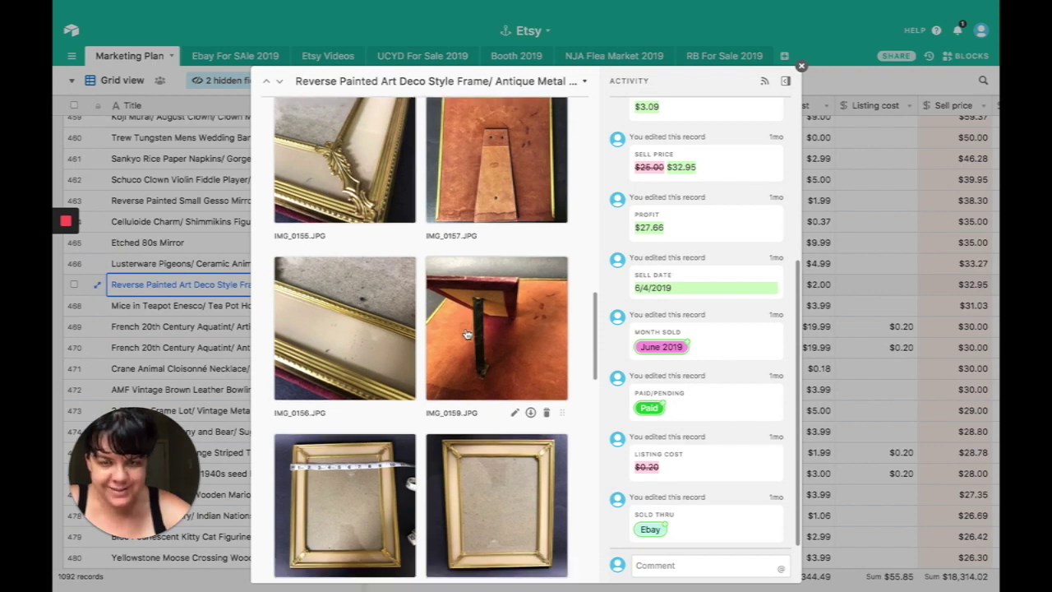
- Check the frame's purchase cost, sell price, fee and taxes, profit, eBay and Etsy links and sales channel, closing the record when finished
scroll(466, 333, down, 5)
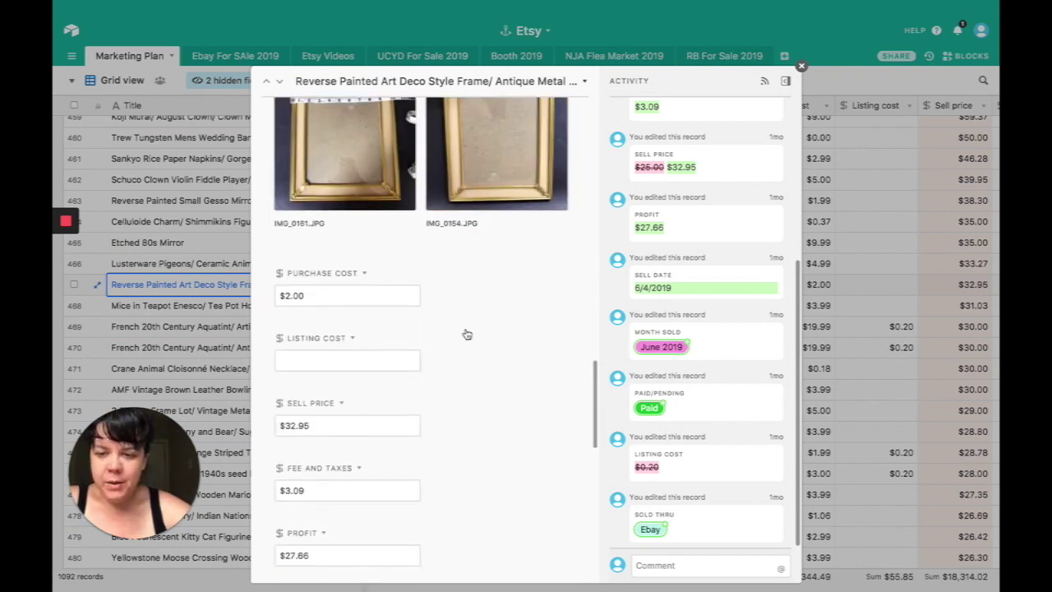
scroll(466, 333, down, 3)
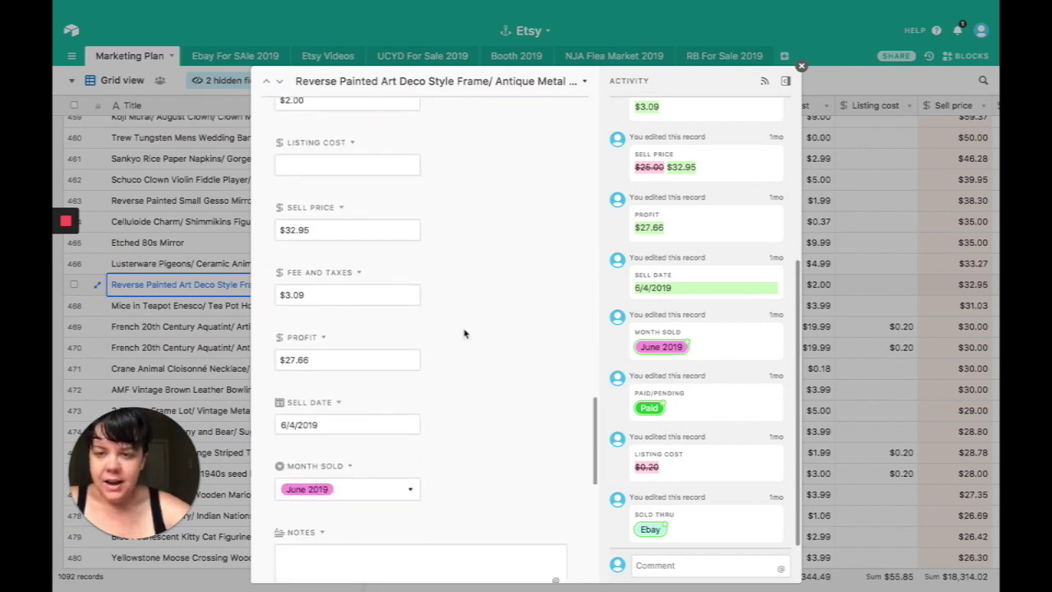
click(419, 294)
scroll(415, 290, down, 2)
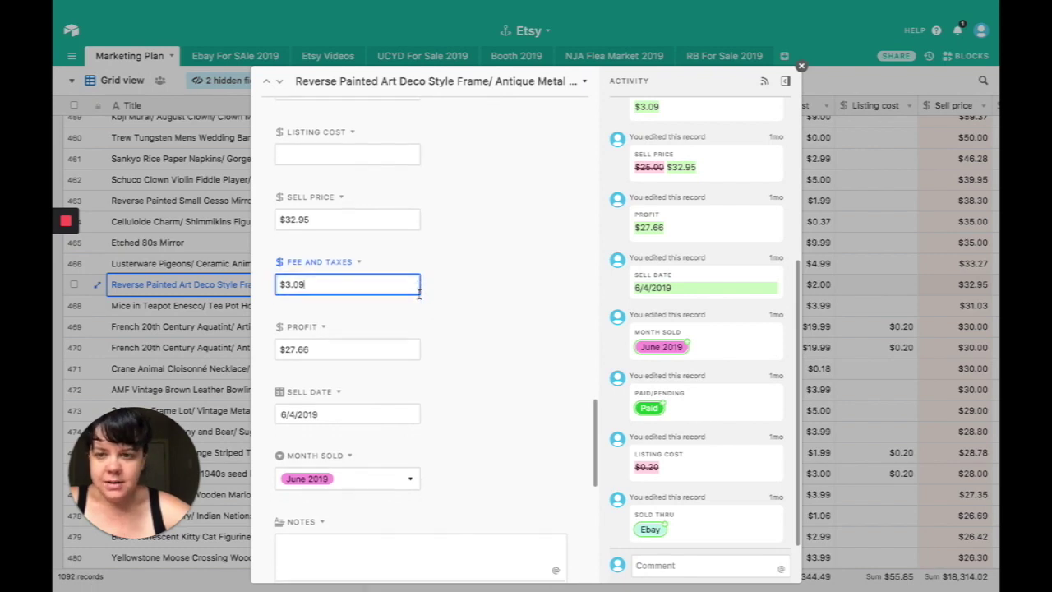
click(395, 283)
scroll(395, 283, down, 8)
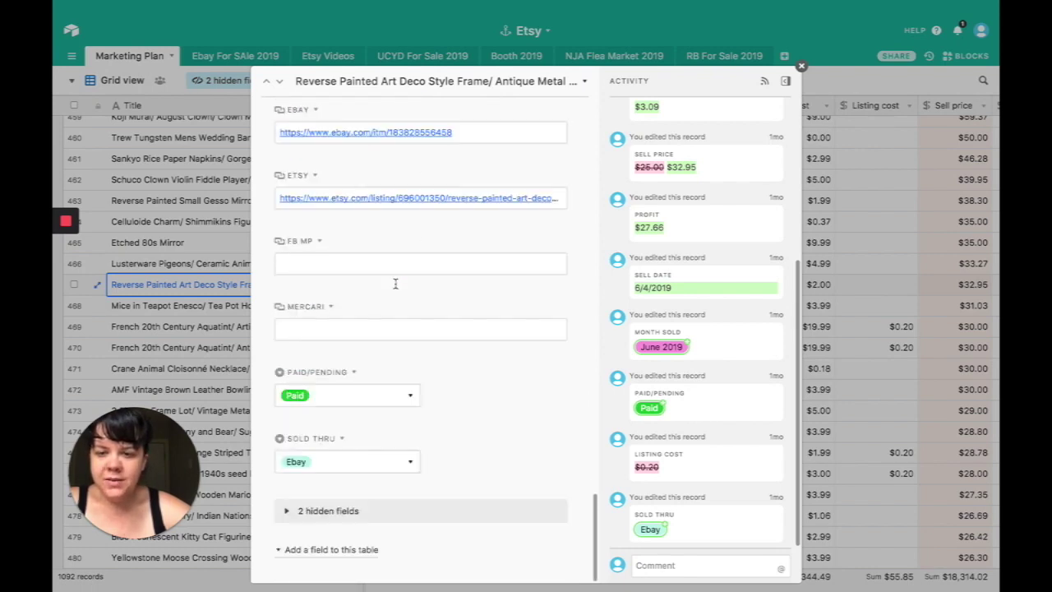
click(146, 327)
- Expand the Mice in Teapot Enesco record, look over its description and pictures, and view the enlarged picture IMG_7097.JPG
click(96, 162)
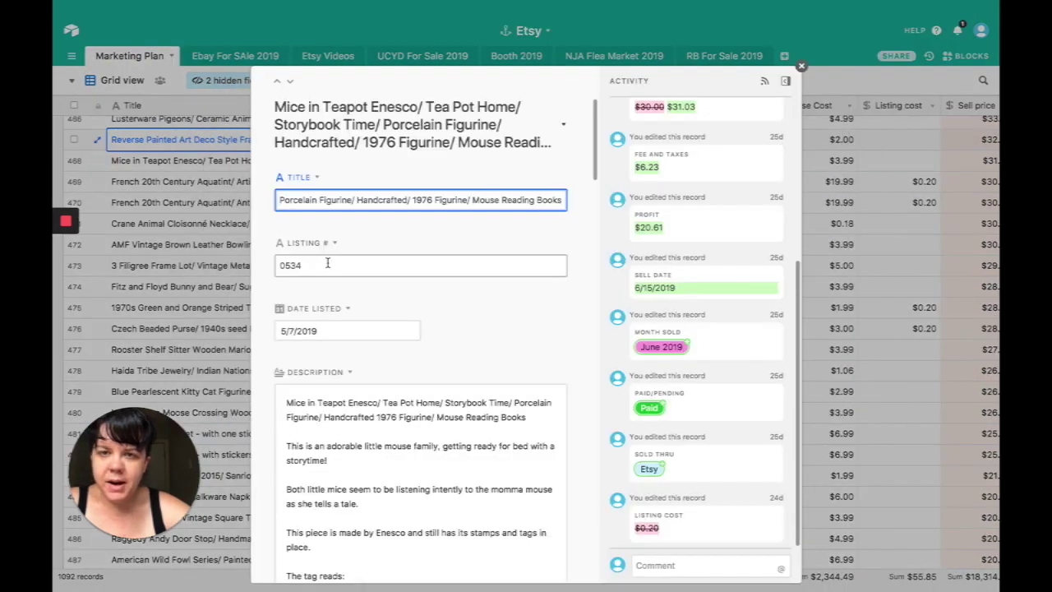
scroll(328, 271, down, 10)
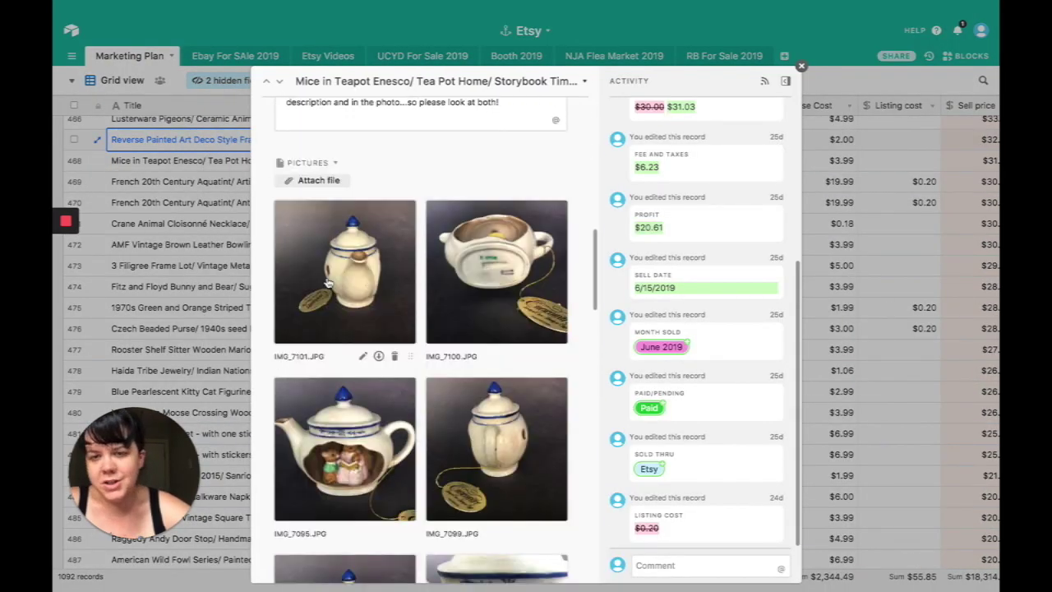
scroll(327, 283, down, 2)
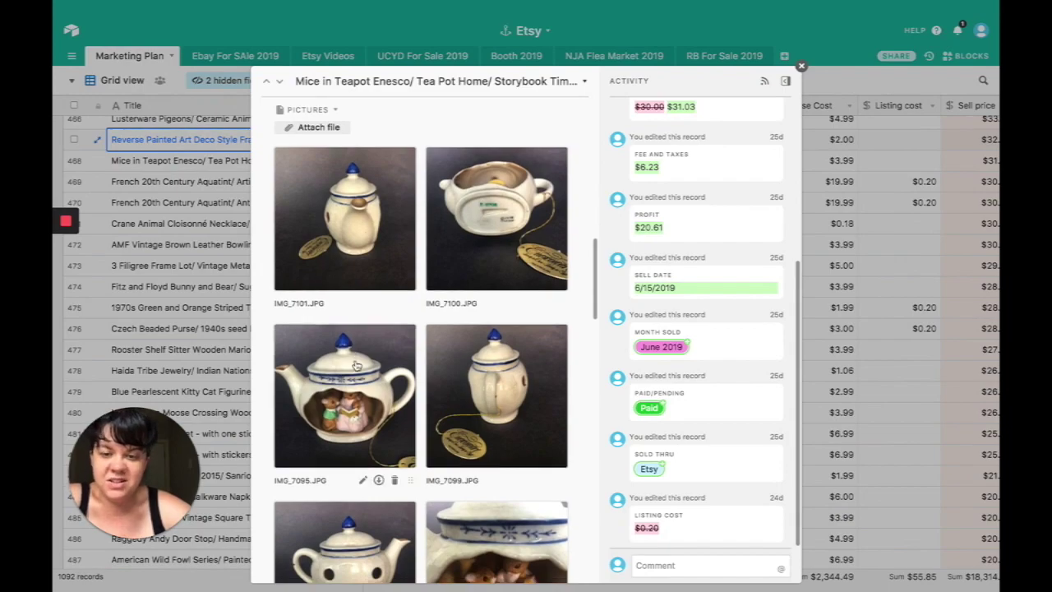
scroll(355, 365, down, 4)
click(500, 443)
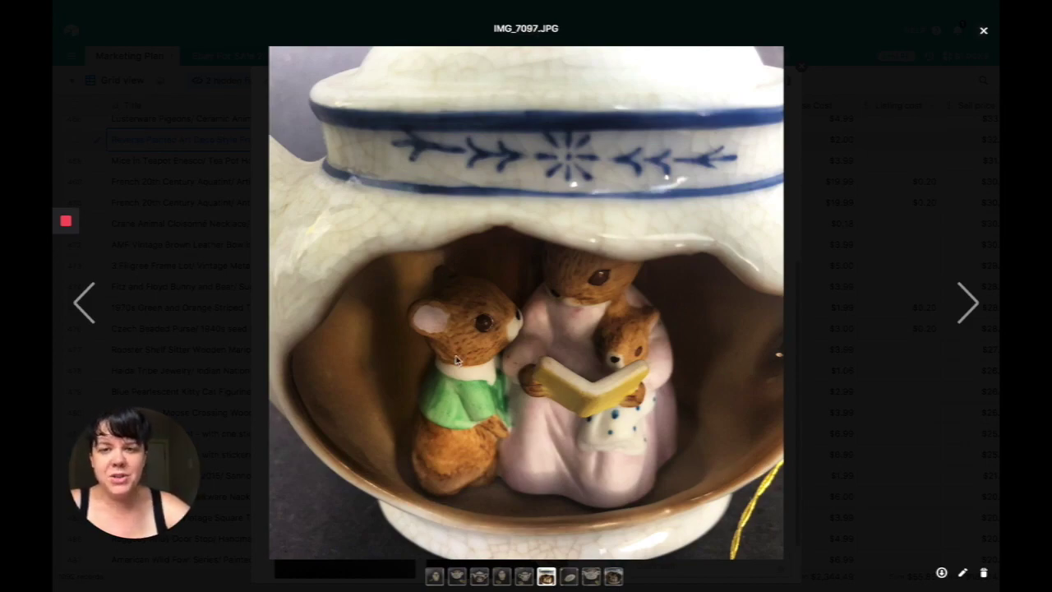
click(150, 234)
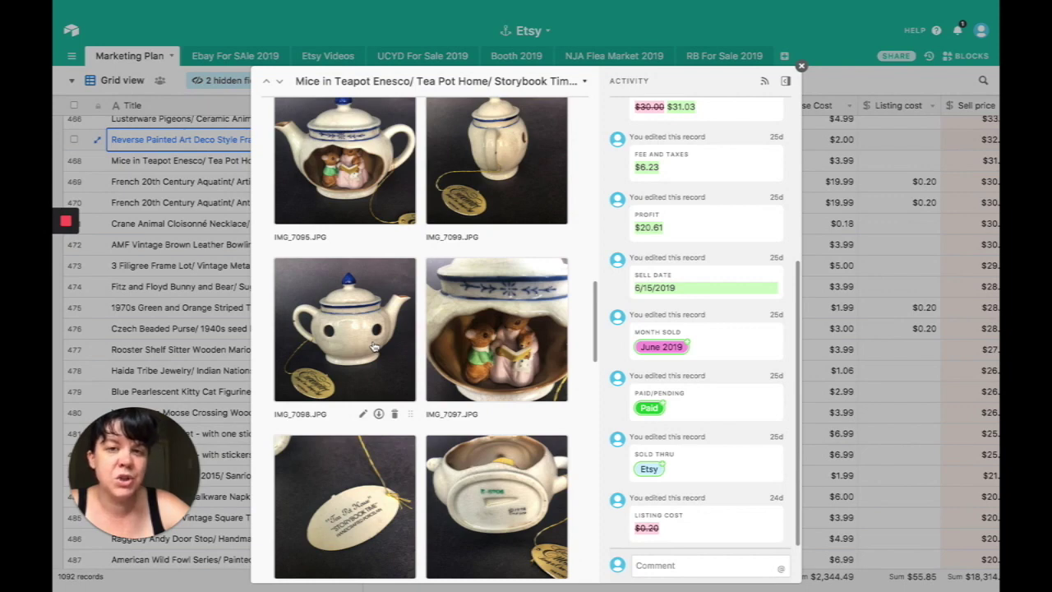
- Review the Mice in Teapot's remaining pictures, purchase cost, sell price, fee and taxes, profit, Etsy link, payment status and sales channel
scroll(374, 347, down, 1)
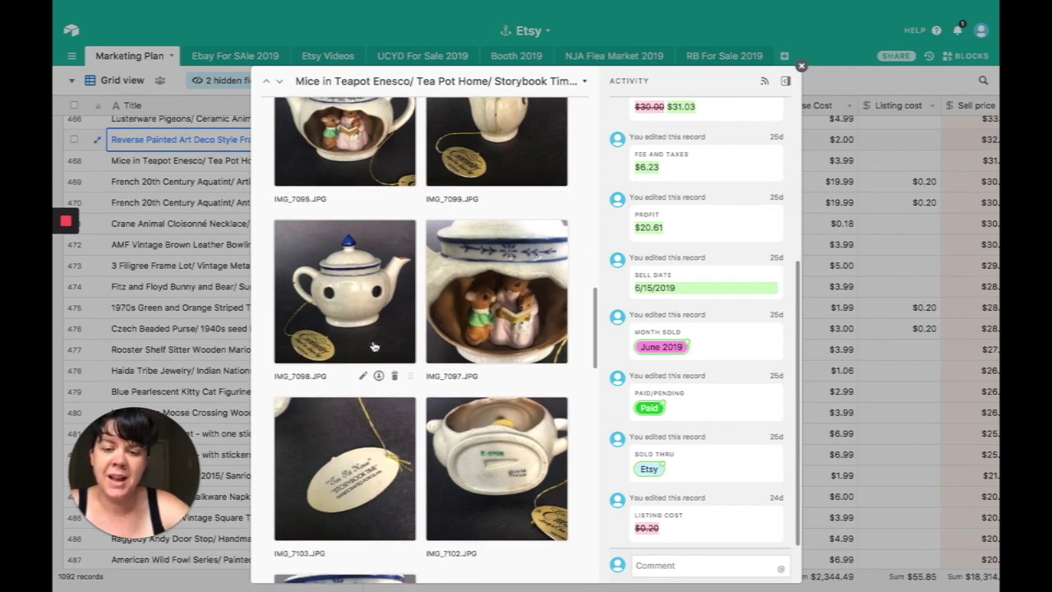
scroll(367, 398, down, 15)
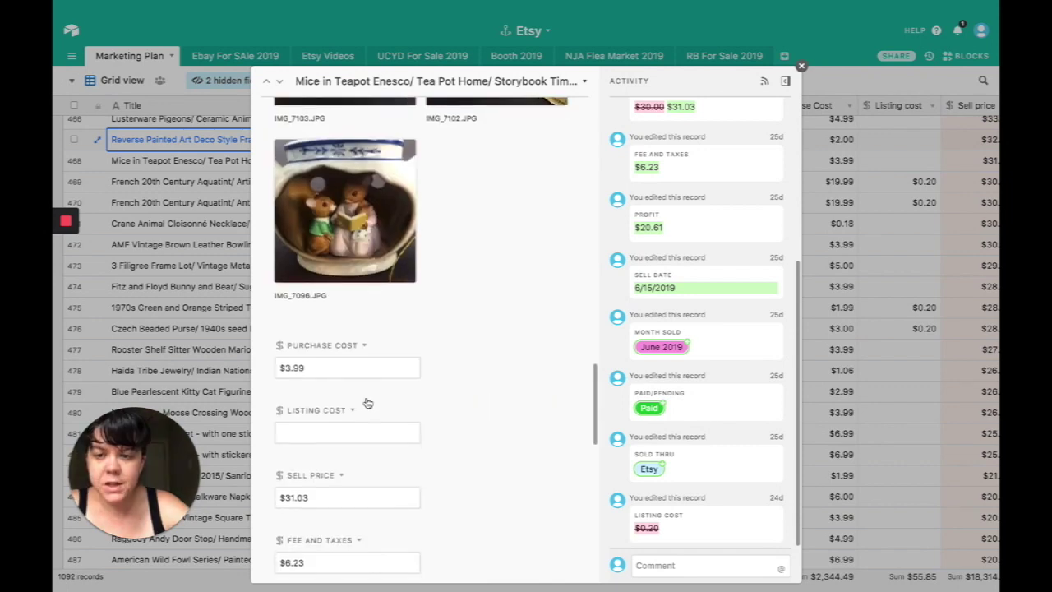
scroll(367, 386, down, 2)
click(367, 362)
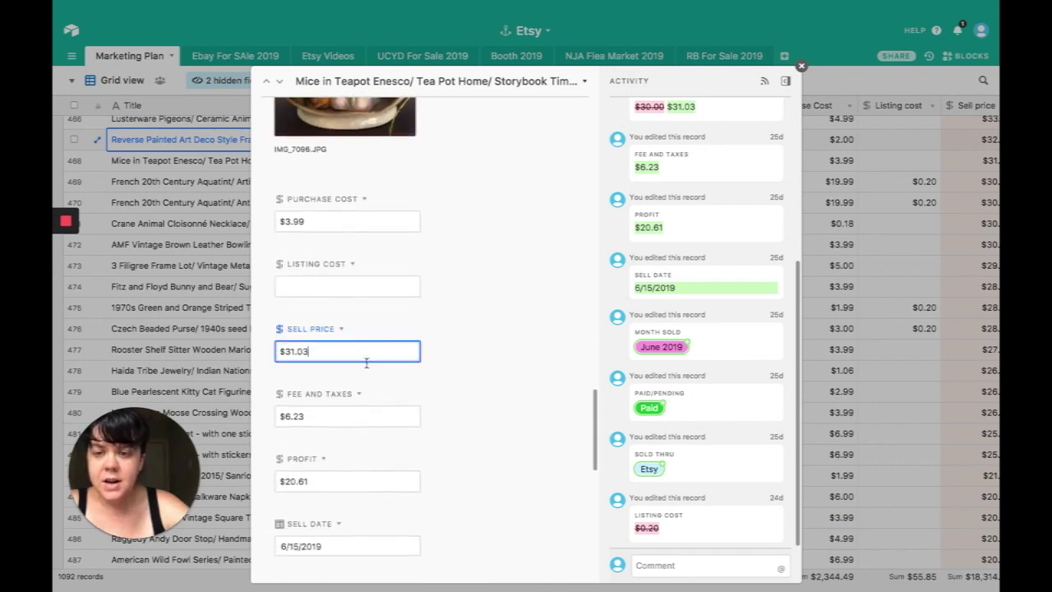
scroll(364, 400, down, 2)
click(363, 376)
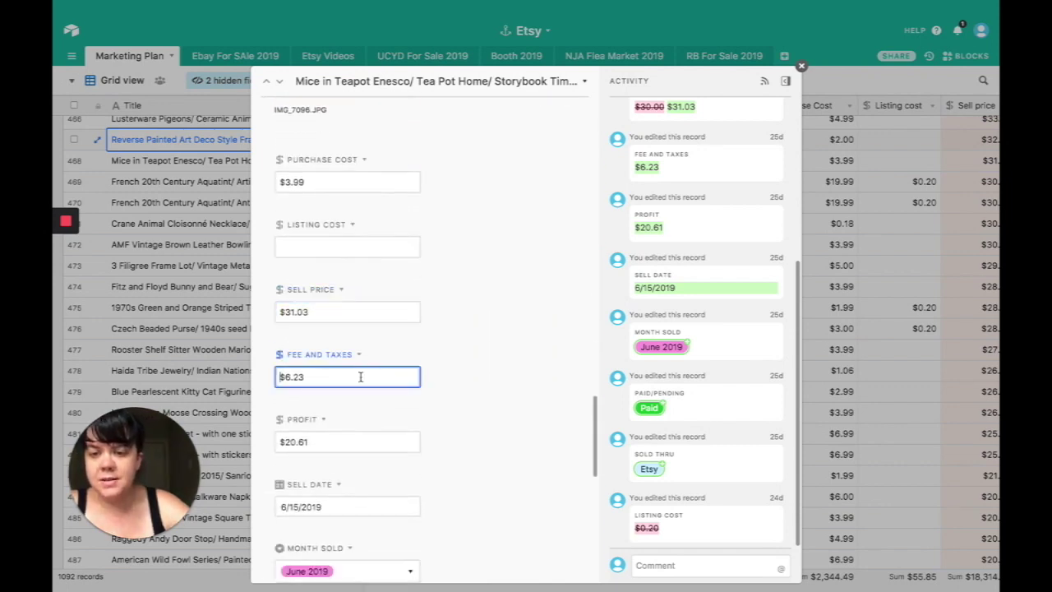
scroll(347, 411, down, 3)
click(341, 371)
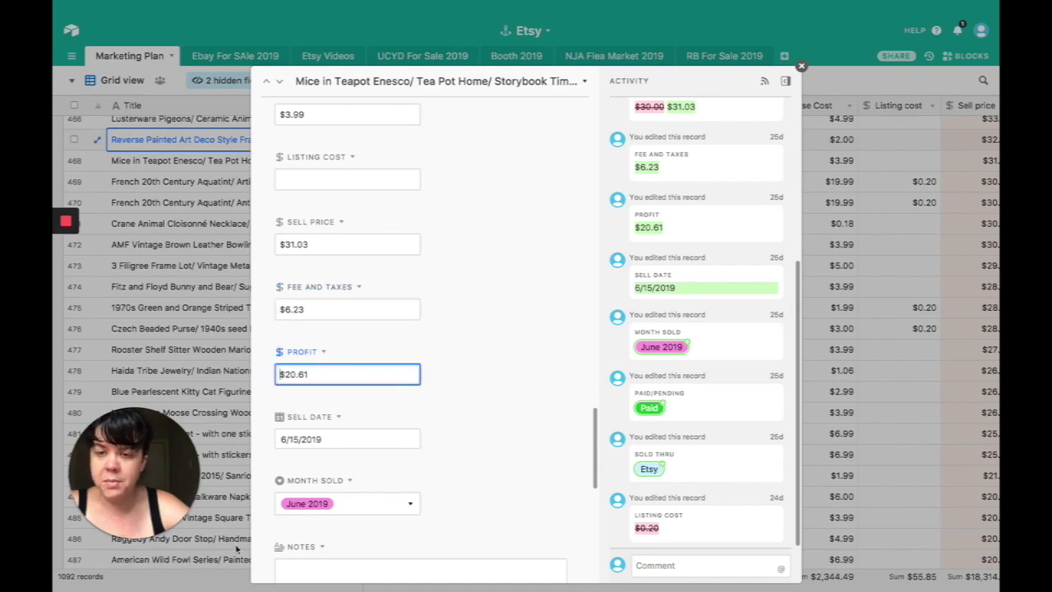
scroll(359, 435, down, 10)
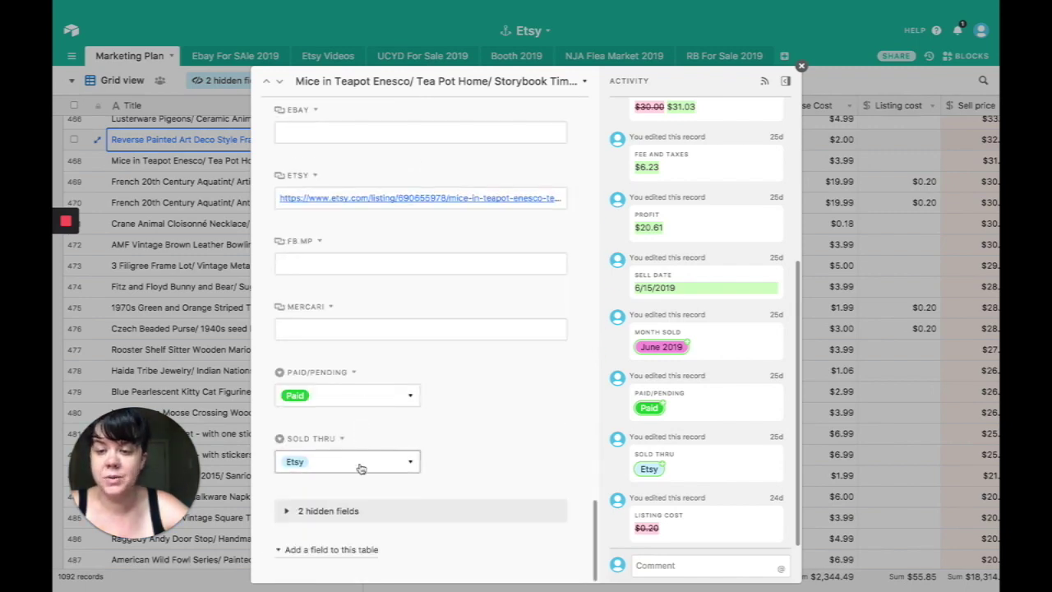
click(188, 279)
- Expand the Le Vieux Moulin No 9 French aquatint record, read its description and paper size, and view the enlarged picture IMG_4068.JPG
click(99, 182)
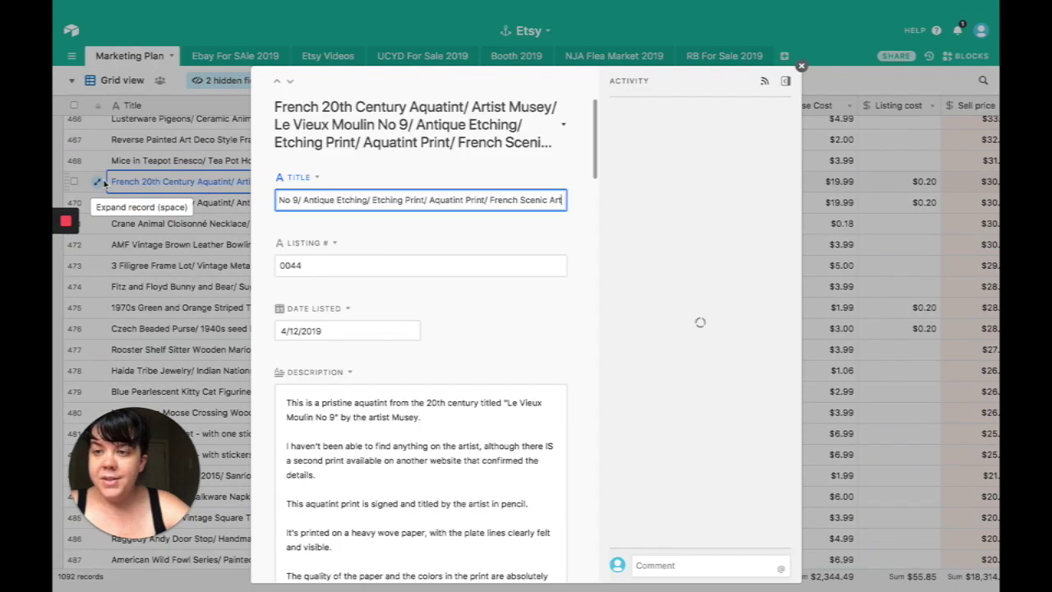
scroll(326, 276, down, 1)
scroll(327, 275, down, 10)
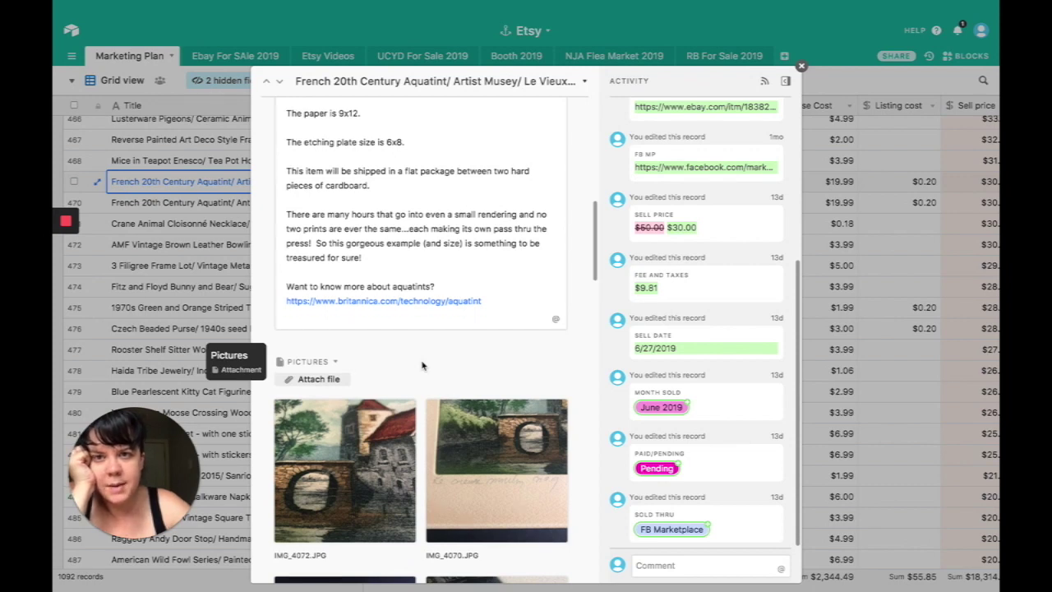
scroll(422, 365, up, 1)
scroll(422, 365, down, 5)
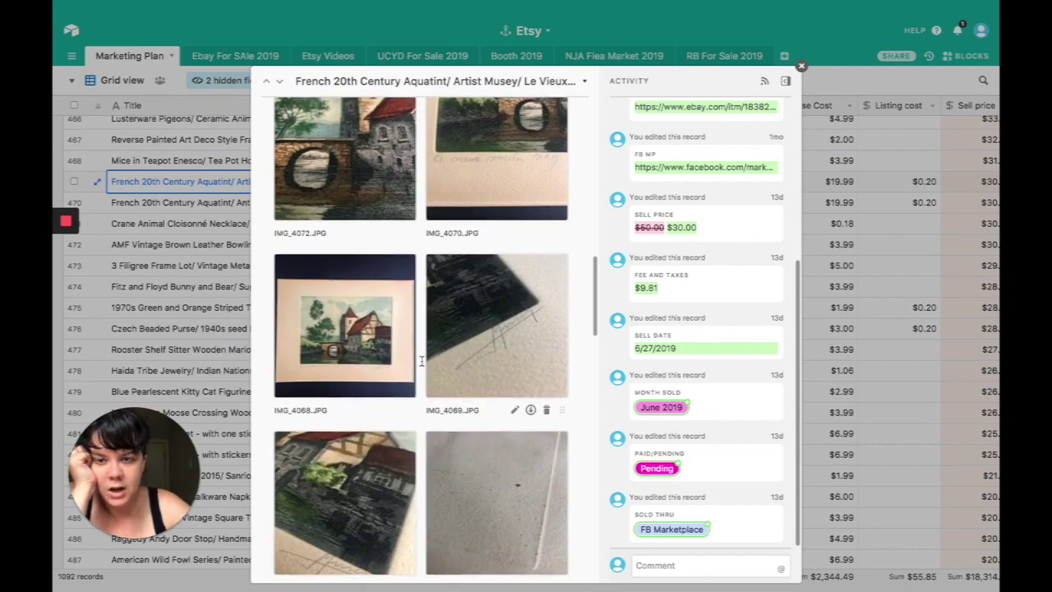
click(395, 354)
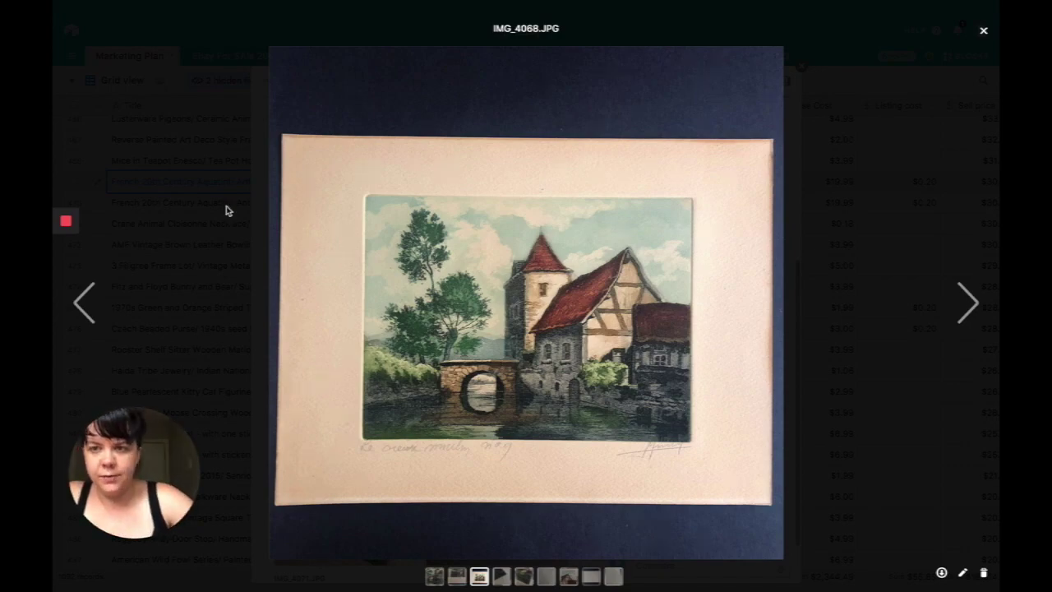
click(197, 242)
click(163, 240)
- Expand the second French 20th Century Aquatint record, listing 0045, and view the enlarged picture IMG_4077.JPG
click(163, 205)
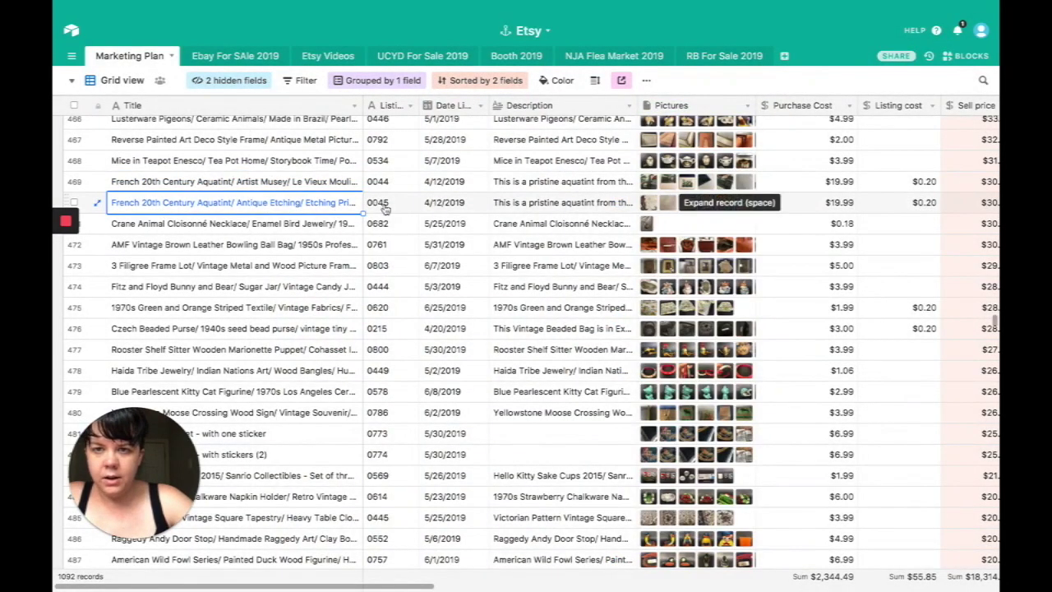
click(97, 203)
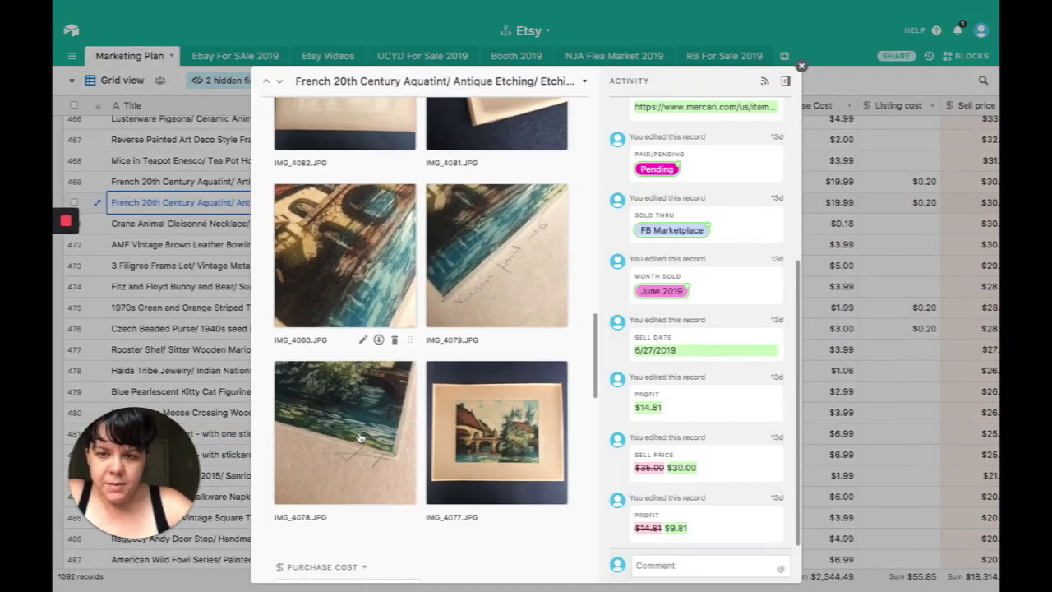
click(457, 422)
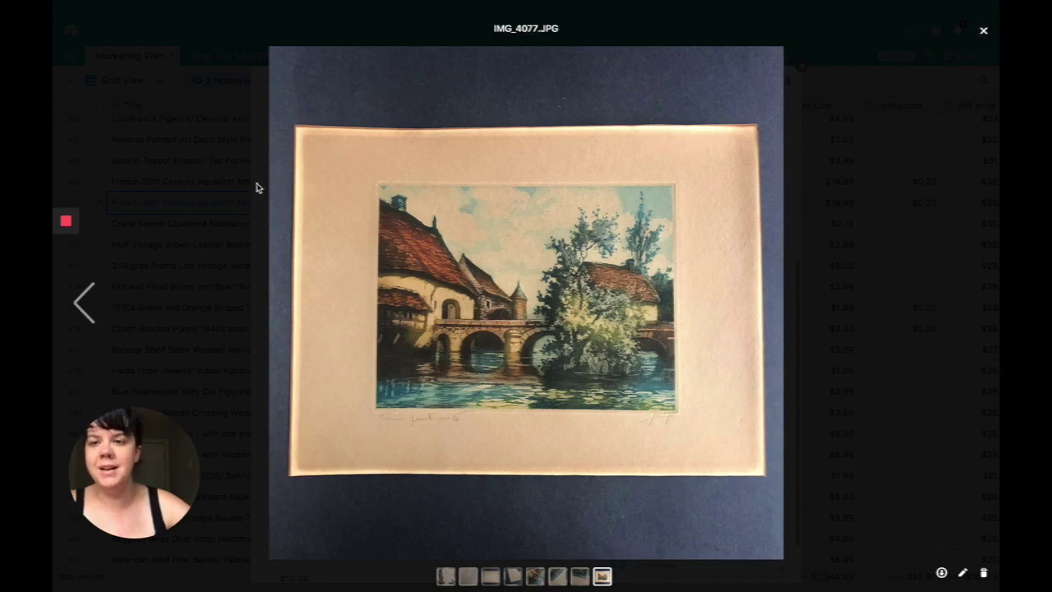
click(218, 181)
key(Escape)
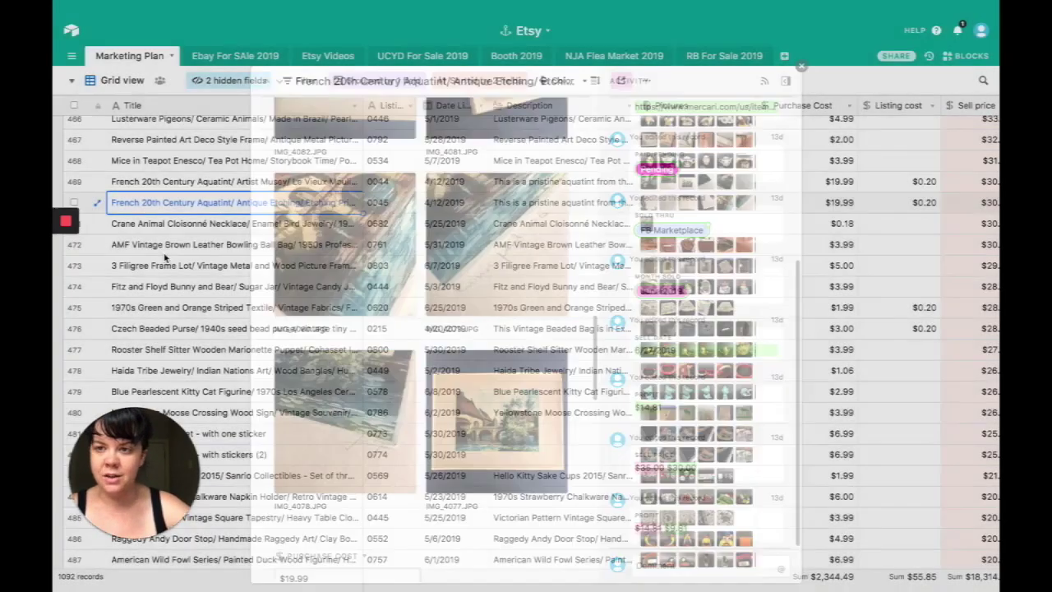
- Return to the Le Vieux Moulin aquatint record and check its listing cost, sell price, fee and taxes, listing links, payment status and sales channel
key(space)
scroll(435, 361, down, 15)
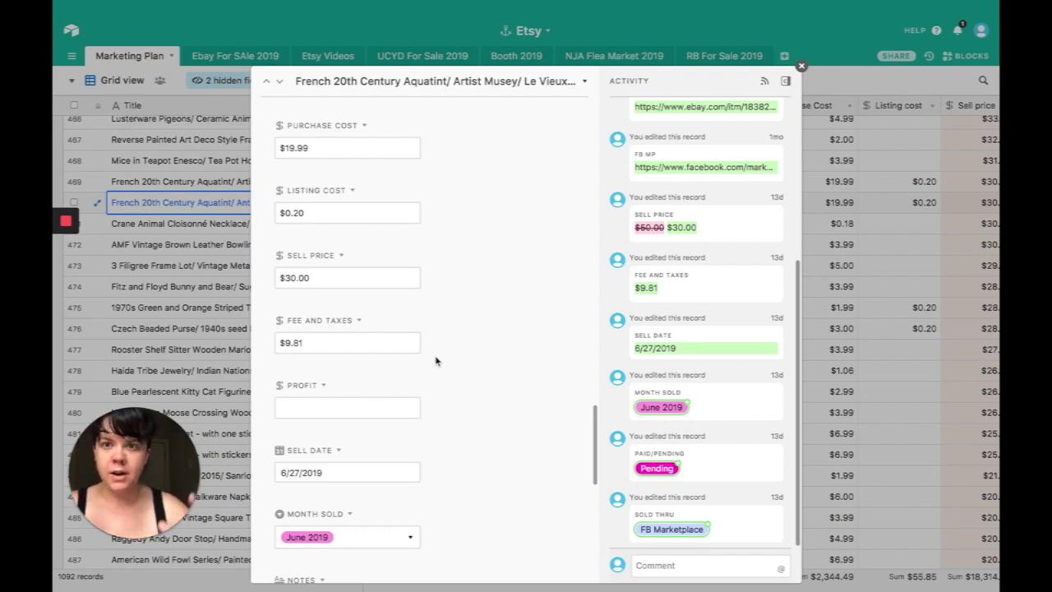
click(394, 213)
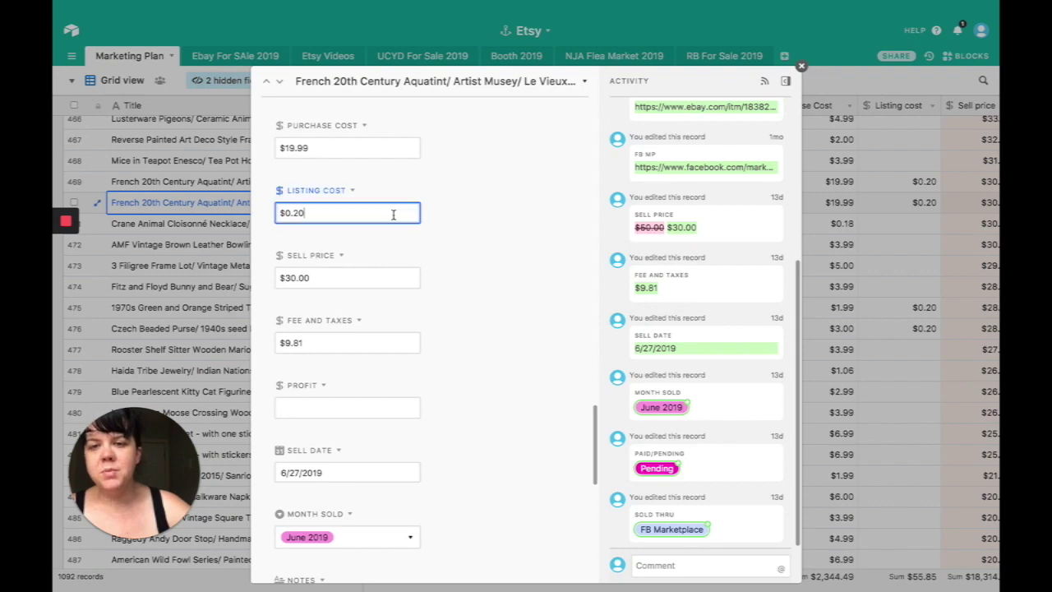
click(381, 277)
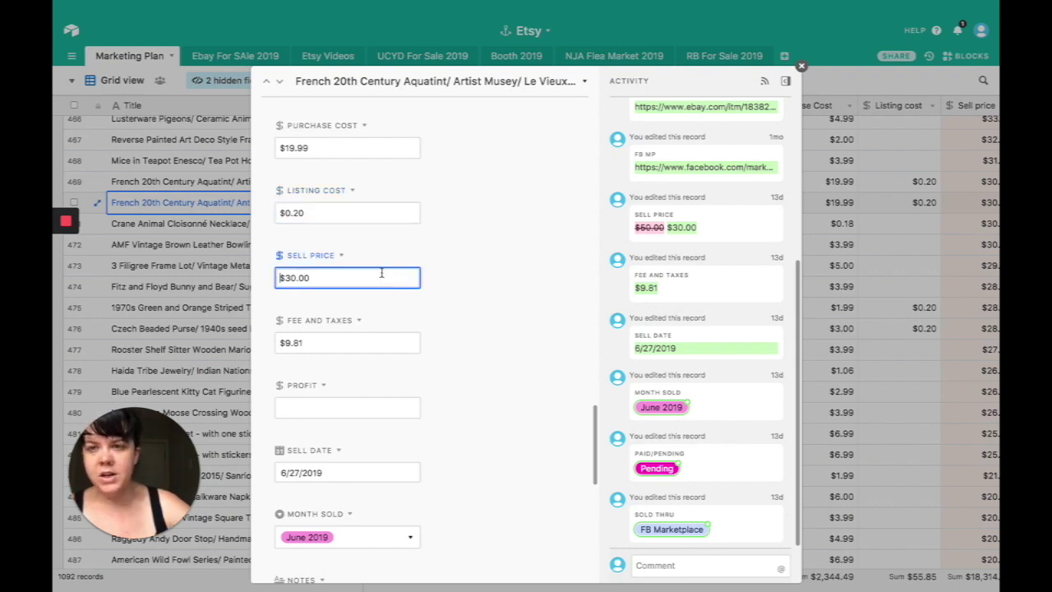
click(356, 343)
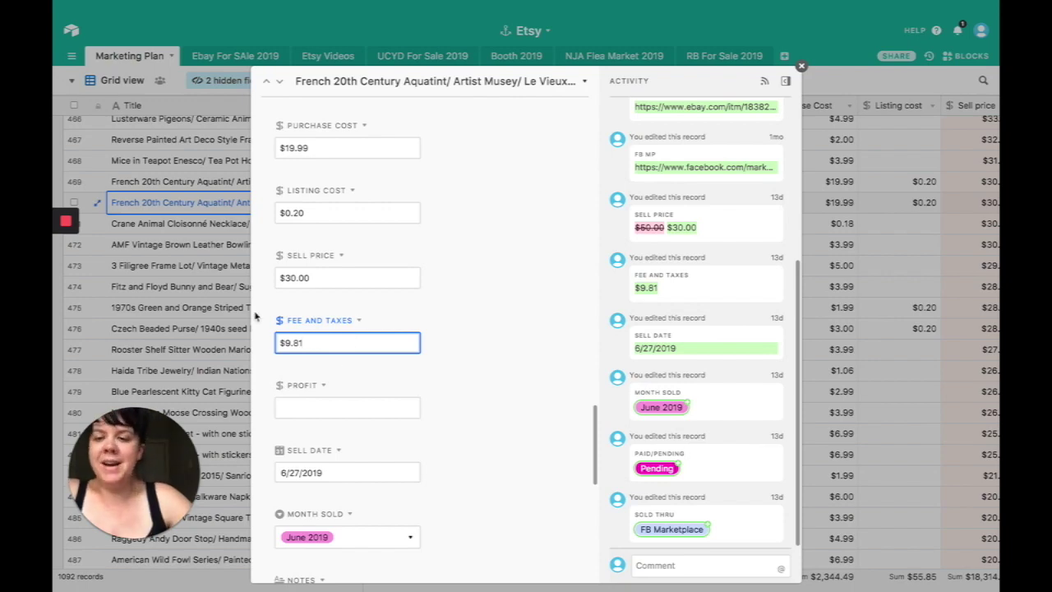
scroll(295, 331, down, 8)
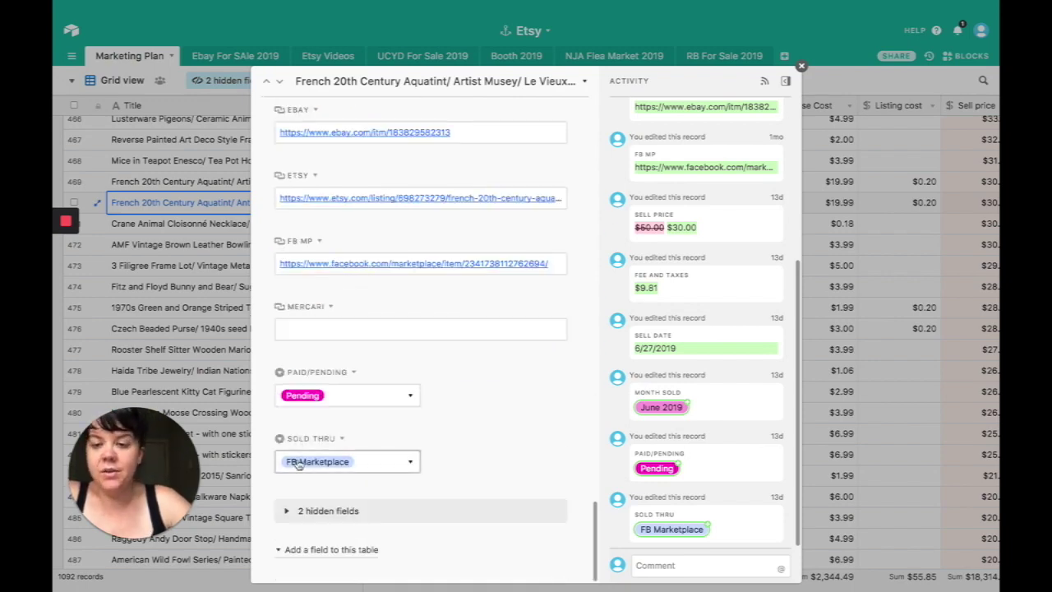
- Expand the Crane Animal Cloisonné Necklace record, read its description and size, and view its enlarged pendant picture
key(Escape)
key(Down)
key(shift+space)
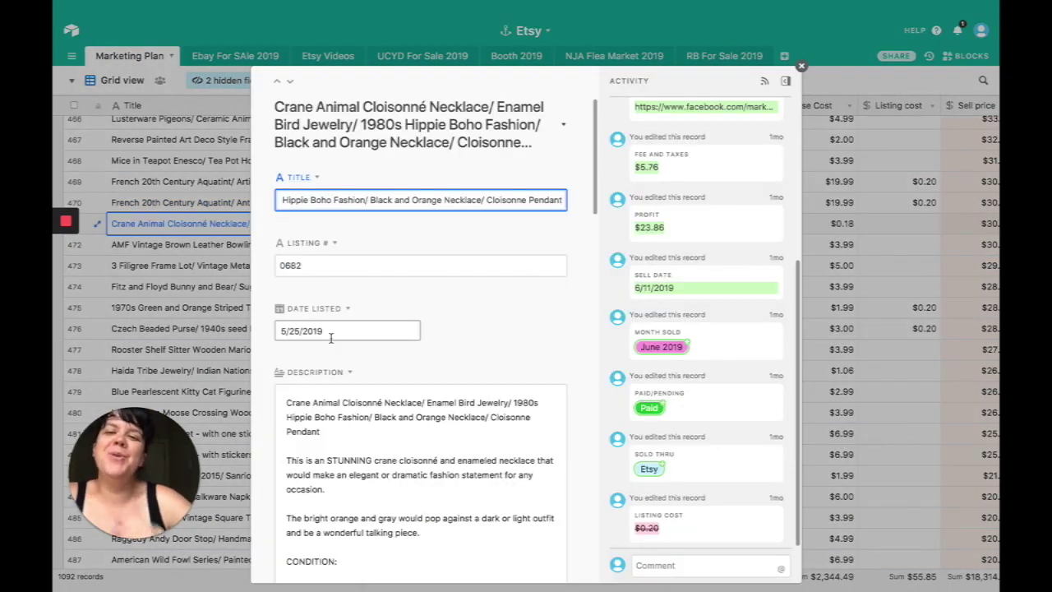
scroll(332, 337, down, 6)
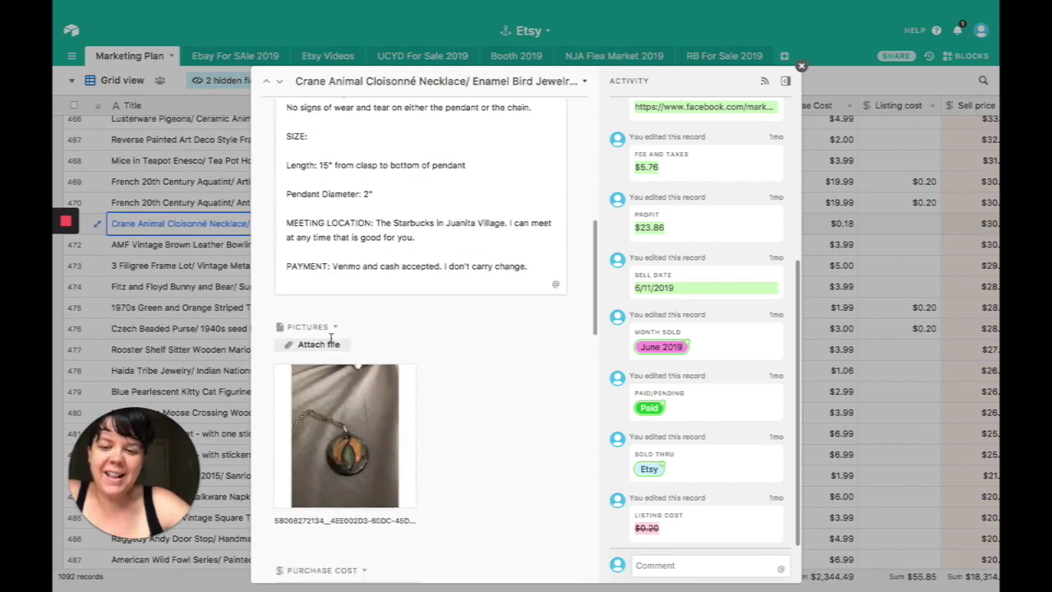
scroll(331, 337, down, 1)
click(345, 304)
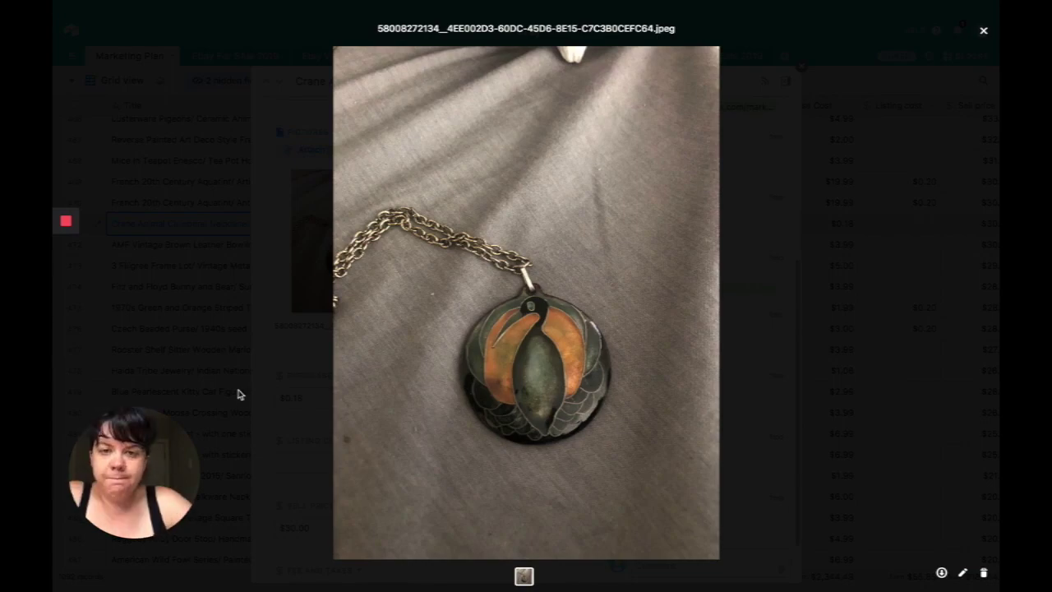
click(212, 352)
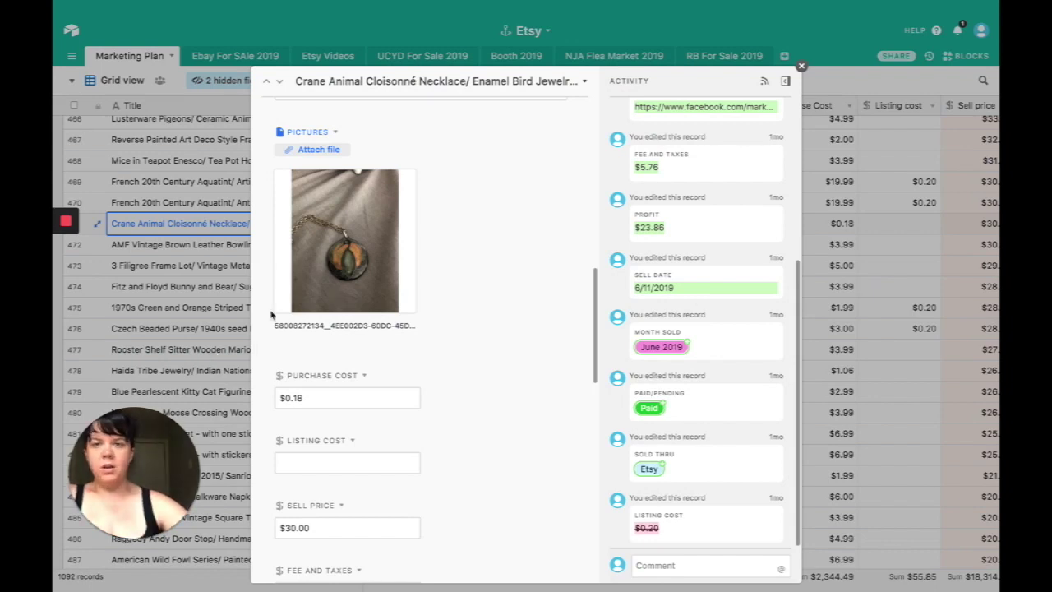
- Review the crane necklace's purchase cost, sell price, fee and taxes, profit and sell date
scroll(450, 314, up, 3)
scroll(449, 315, down, 5)
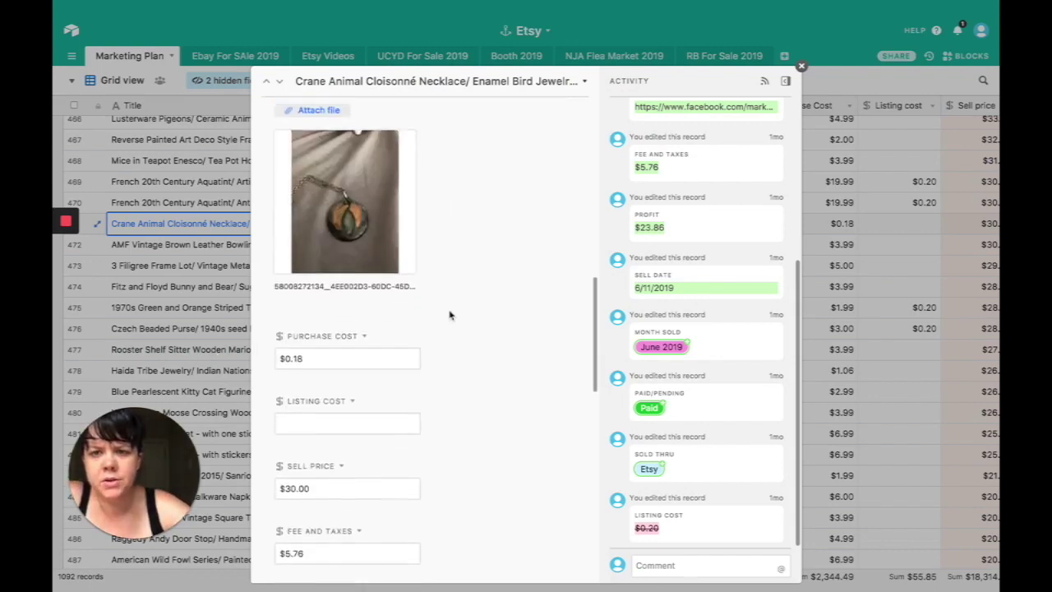
scroll(450, 314, up, 3)
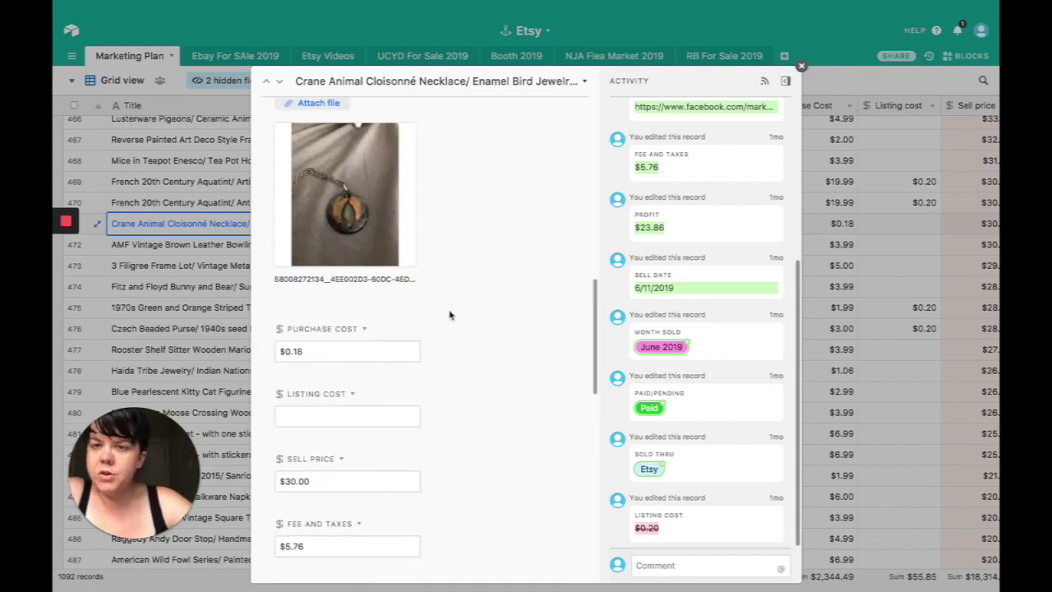
click(390, 348)
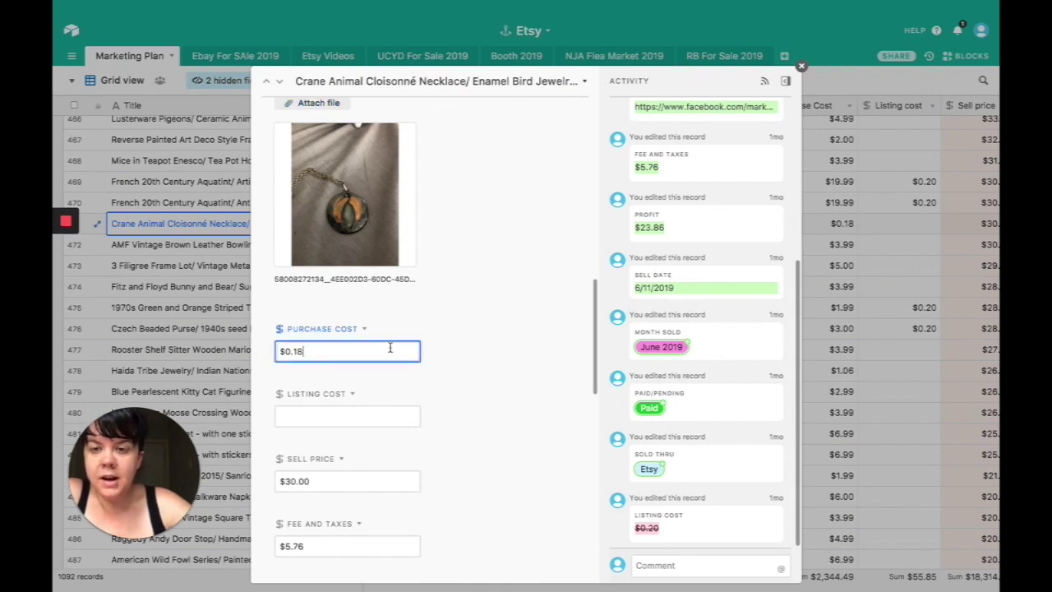
scroll(391, 349, down, 1)
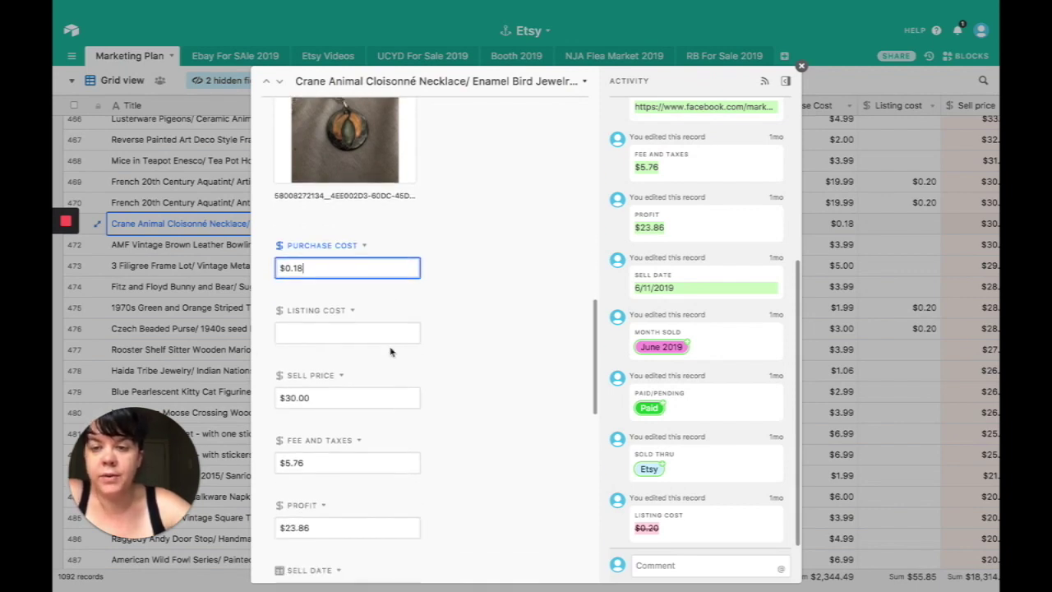
click(383, 397)
scroll(383, 397, down, 1)
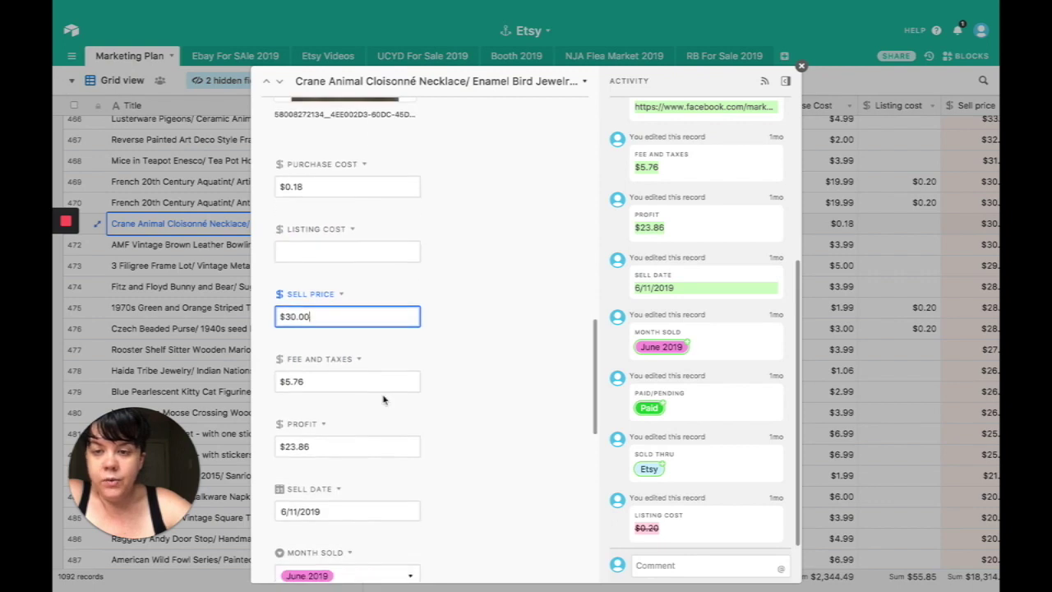
click(383, 387)
scroll(374, 419, down, 2)
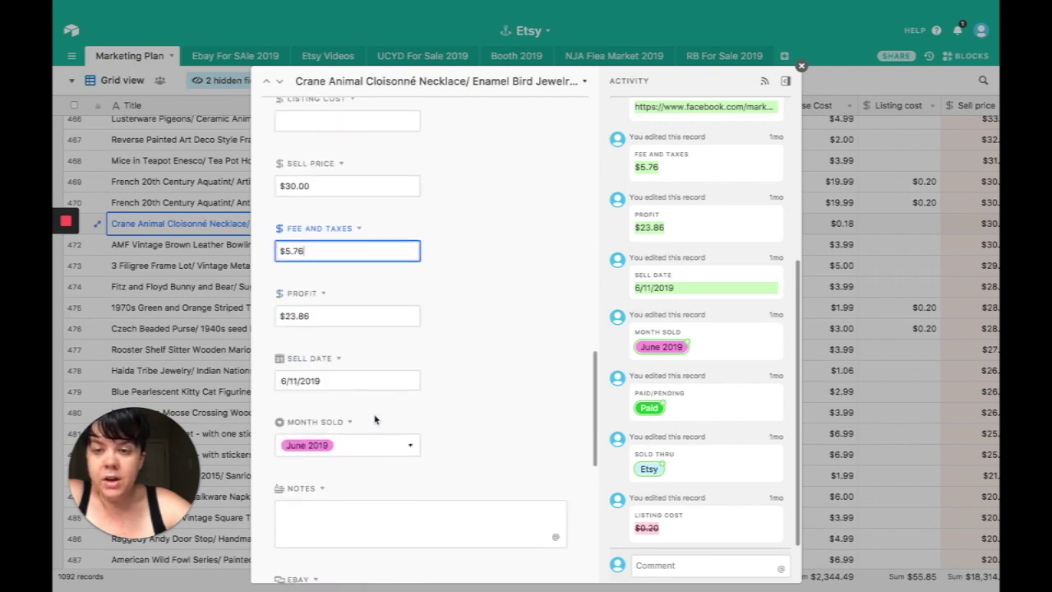
click(351, 317)
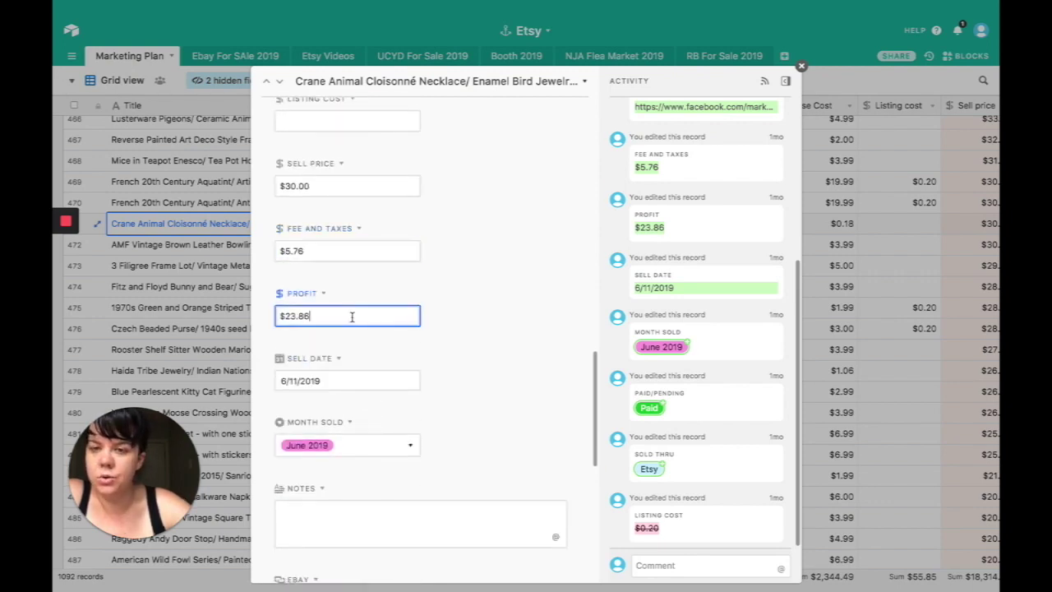
scroll(336, 383, down, 5)
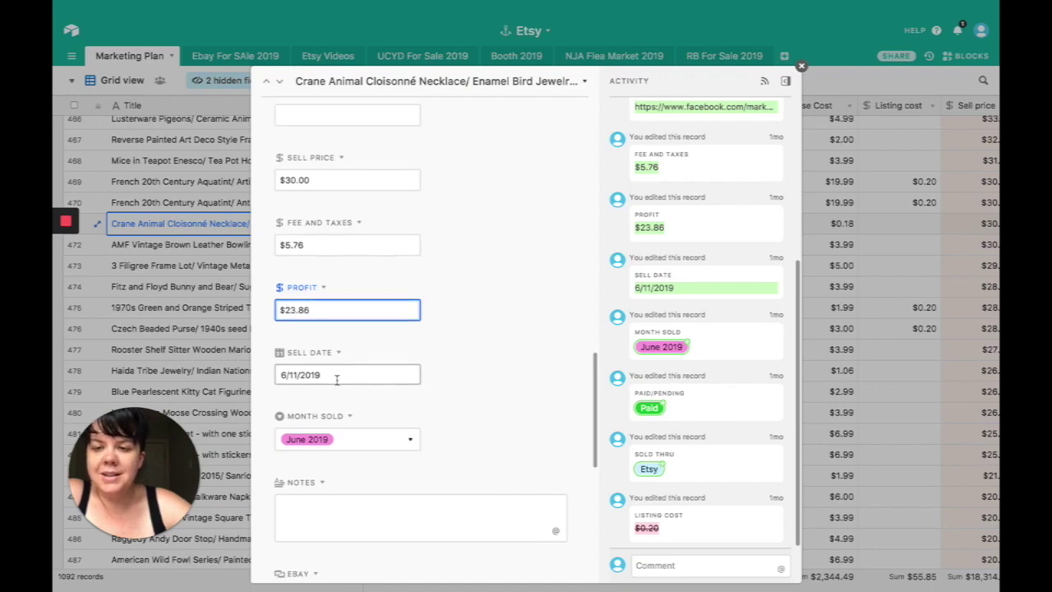
- Expand the AMF Vintage Brown Leather Bowling Ball Bag record and view the enlarged picture IMG_0557.JPG
click(188, 333)
click(97, 244)
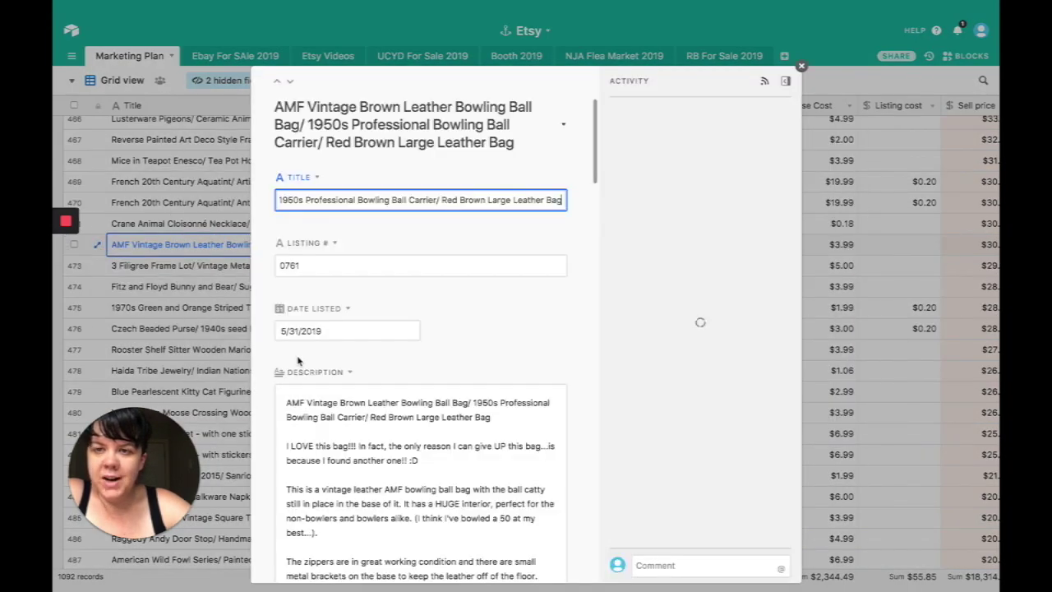
scroll(298, 360, down, 10)
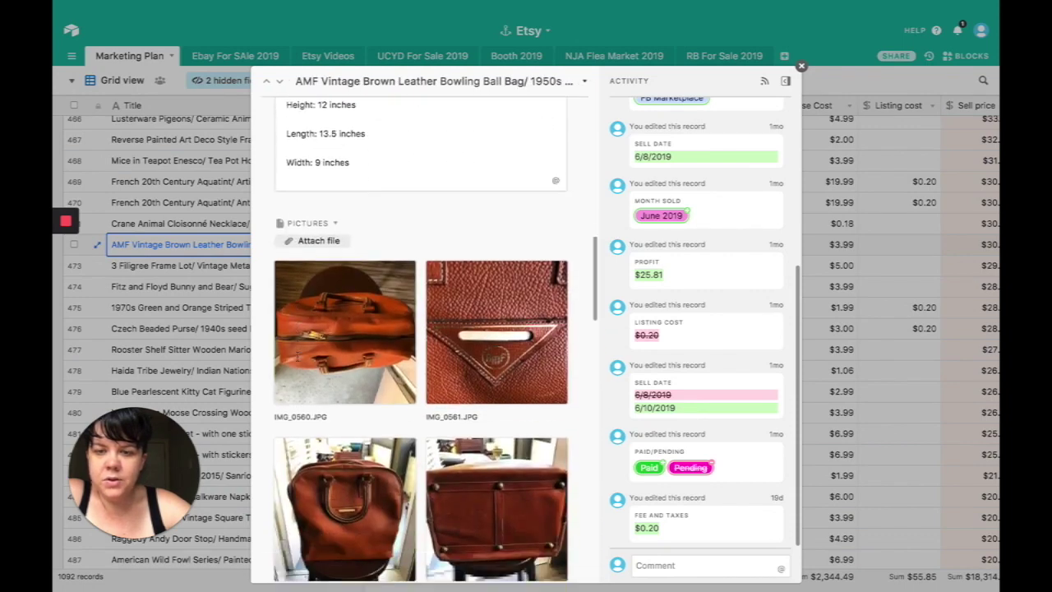
scroll(345, 329, down, 4)
click(305, 244)
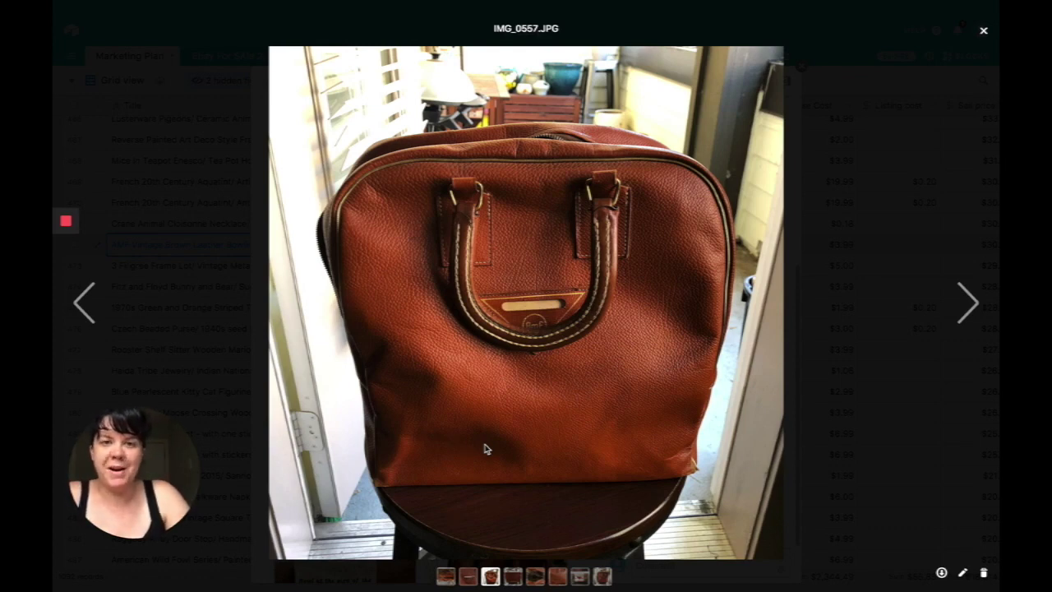
click(240, 229)
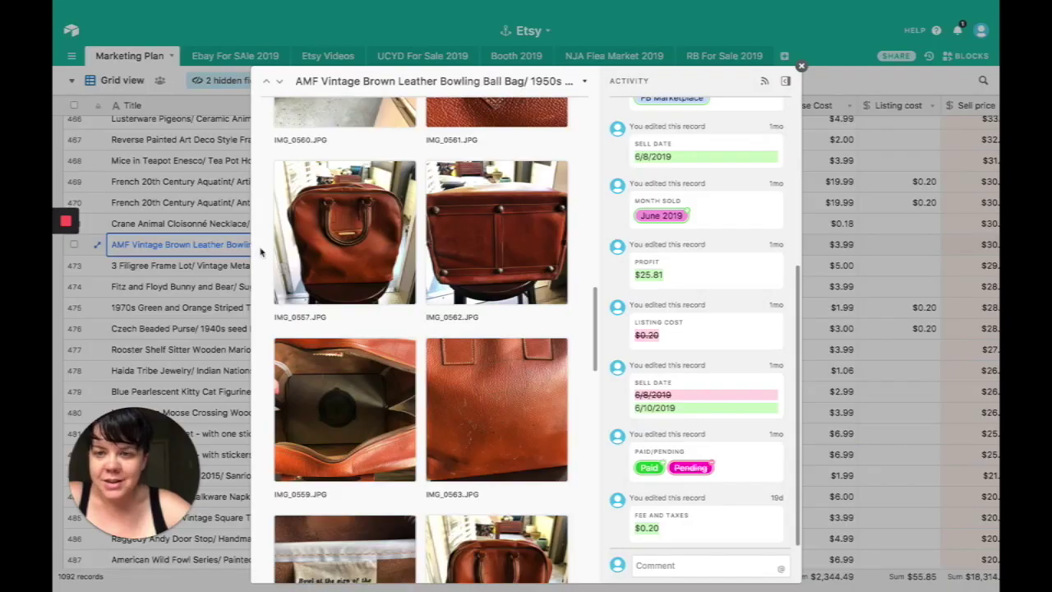
- View the bowling bag's enlarged pictures IMG_0563.JPG, IMG_0557.JPG and IMG_0559.JPG to inspect the leather, front and interior
click(469, 461)
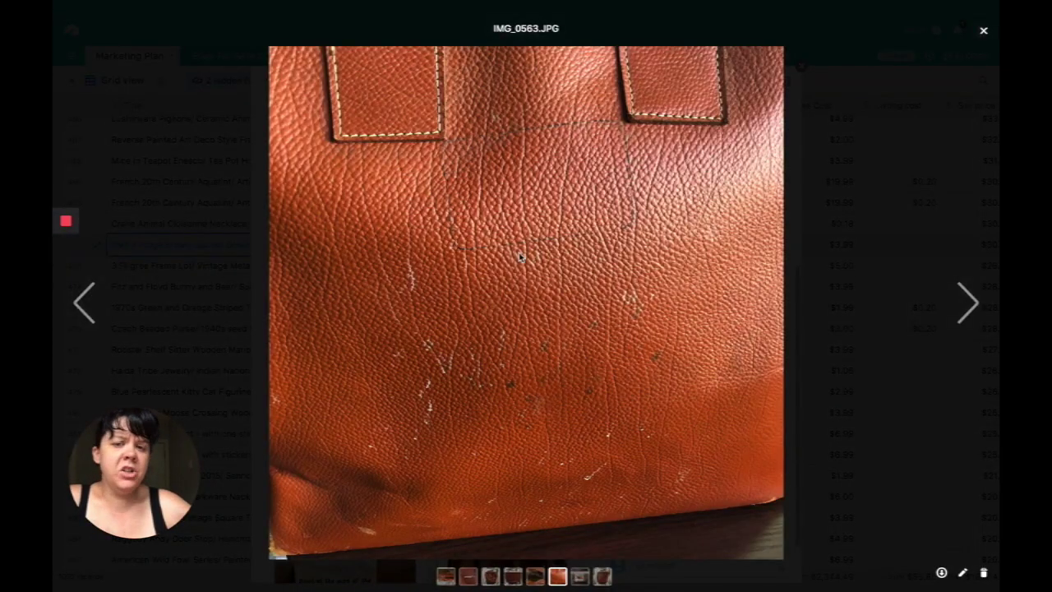
click(174, 206)
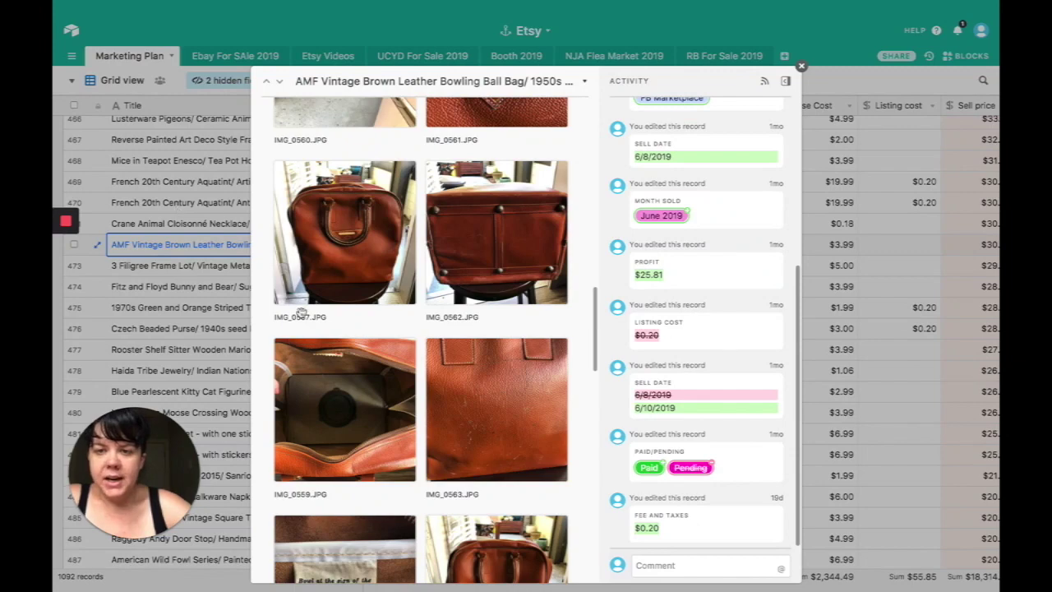
click(313, 232)
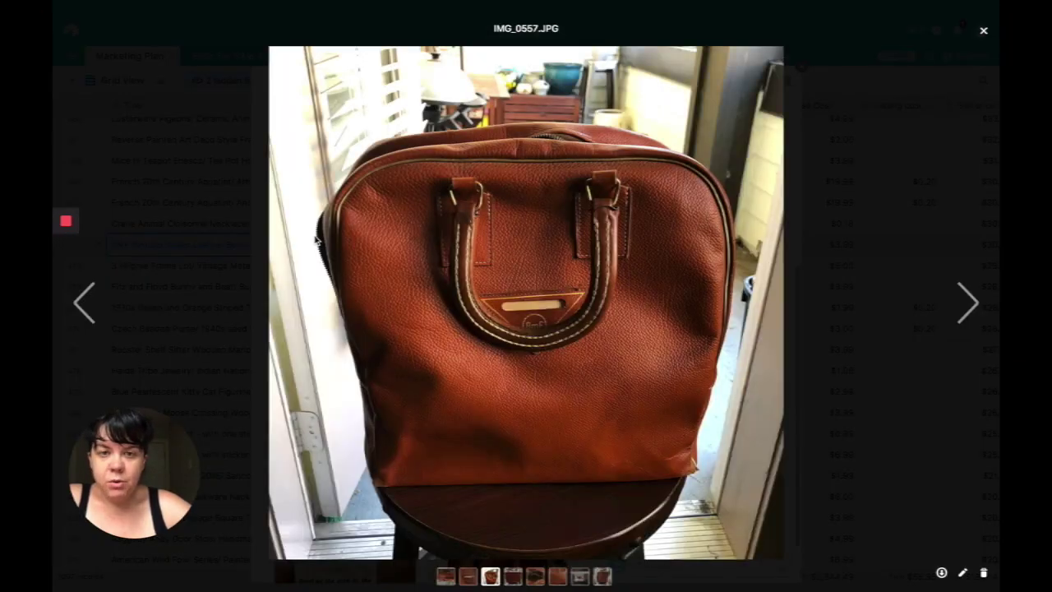
click(200, 197)
scroll(328, 361, down, 1)
click(331, 369)
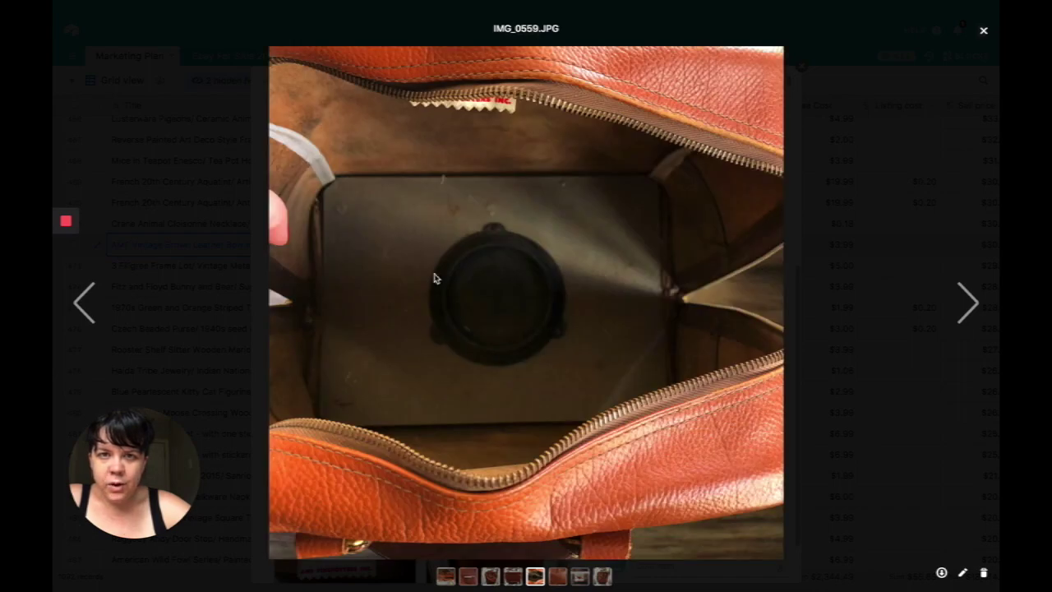
click(120, 258)
- Review the bowling bag's purchase cost, sell price, fee and taxes, profit, listing links, payment status and sales channel
scroll(293, 472, down, 3)
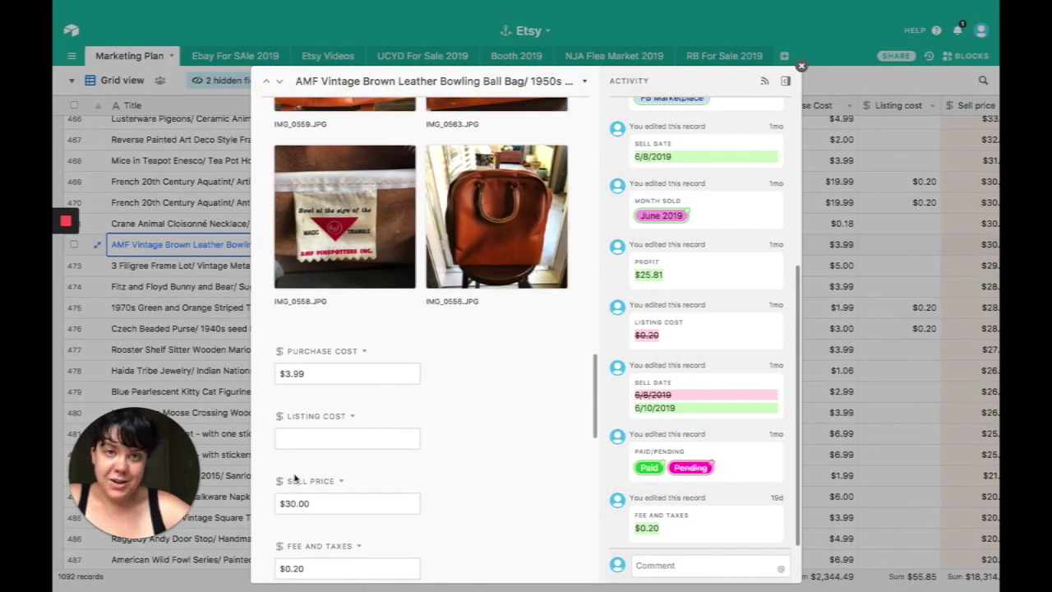
scroll(295, 478, down, 2)
click(319, 369)
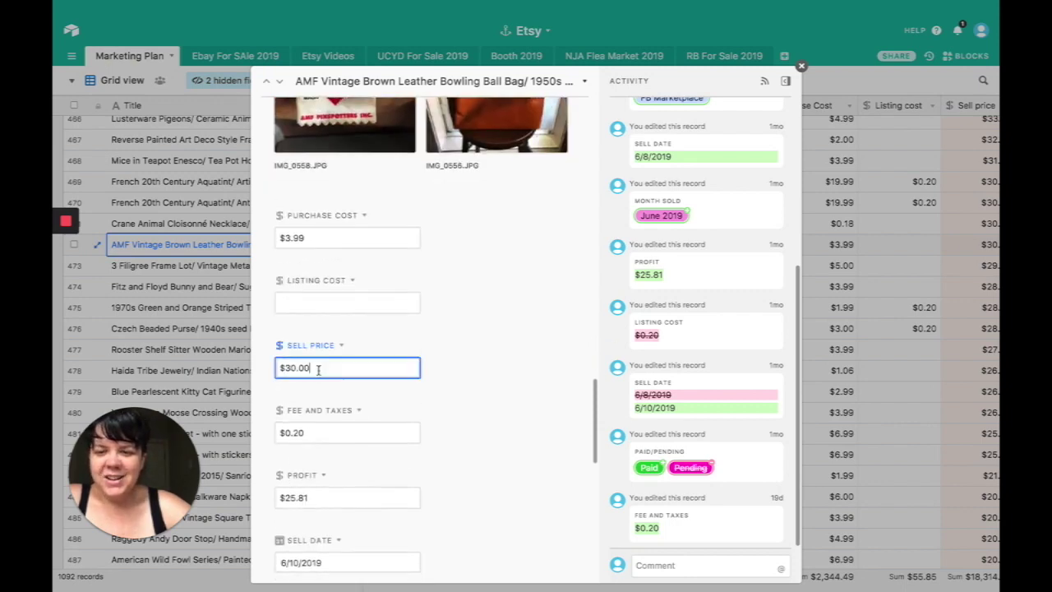
click(322, 431)
scroll(321, 479, down, 2)
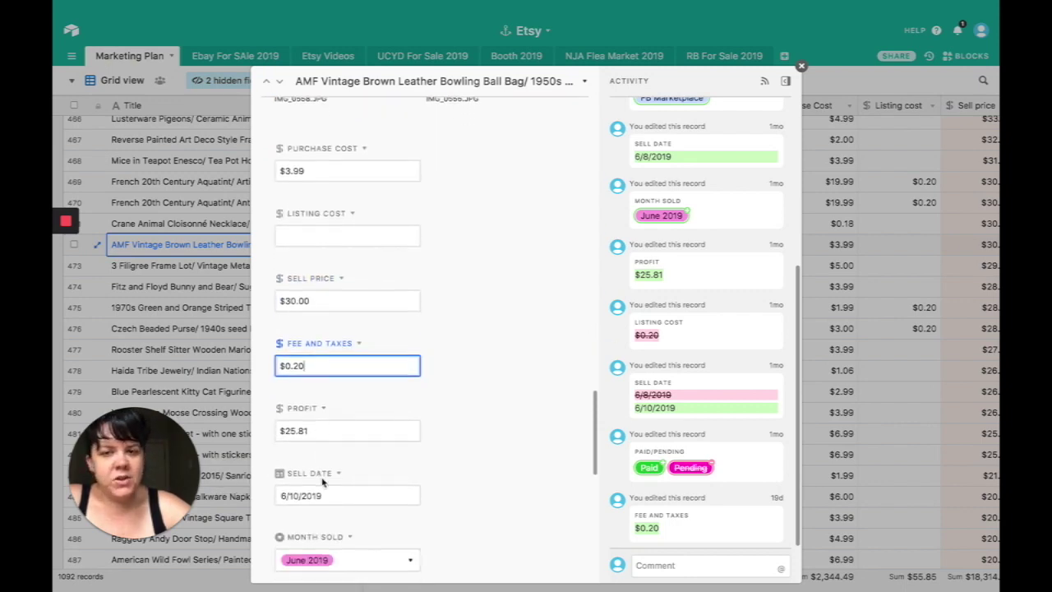
click(316, 431)
scroll(319, 474, down, 2)
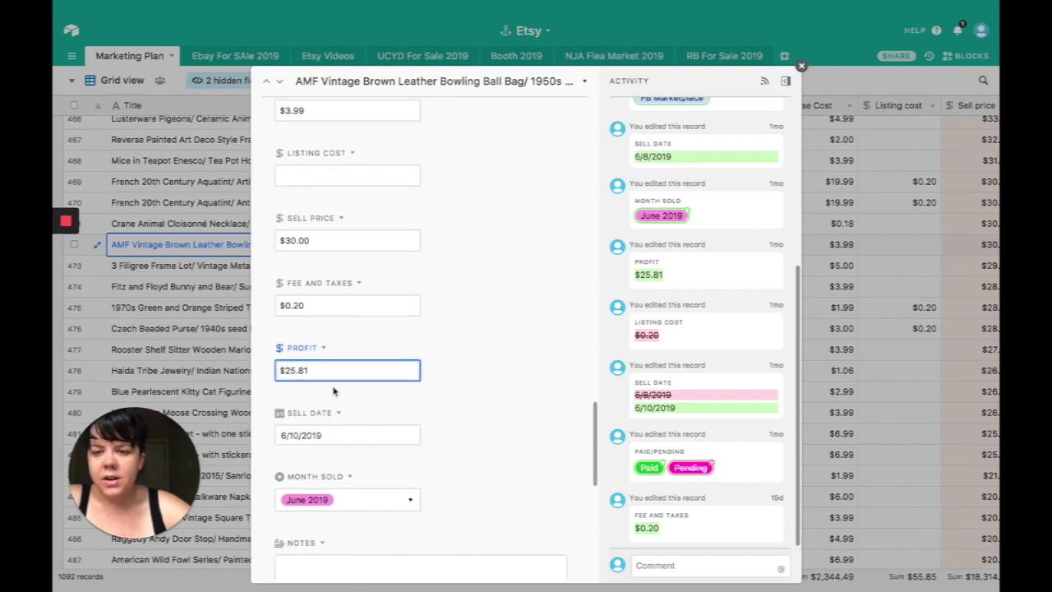
scroll(333, 391, down, 8)
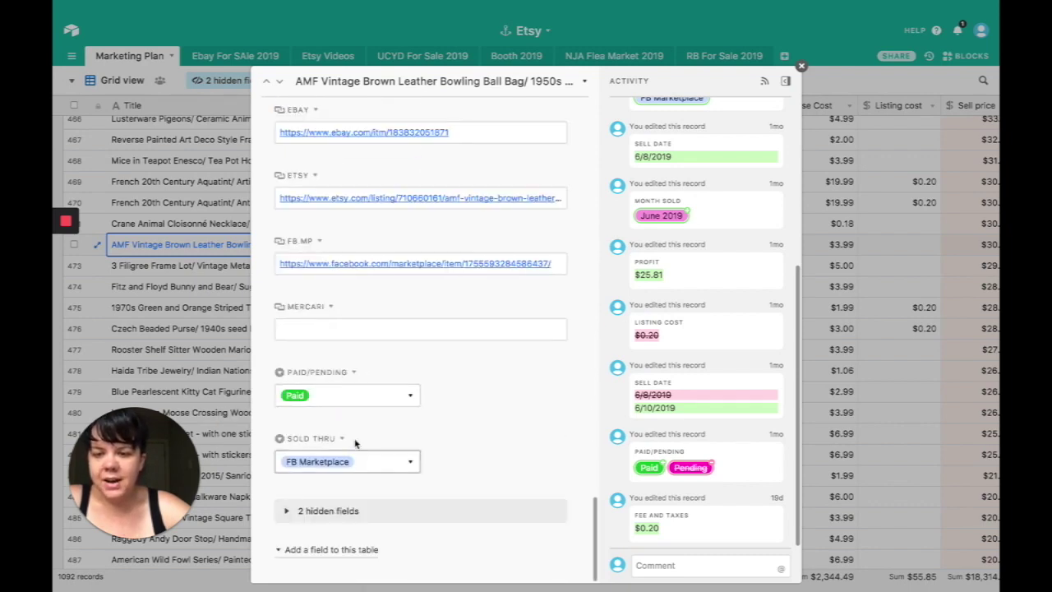
- Expand the 3 Filigree Frame Lot record and look through its description and picture thumbnails
click(213, 375)
scroll(164, 329, down, 2)
click(97, 167)
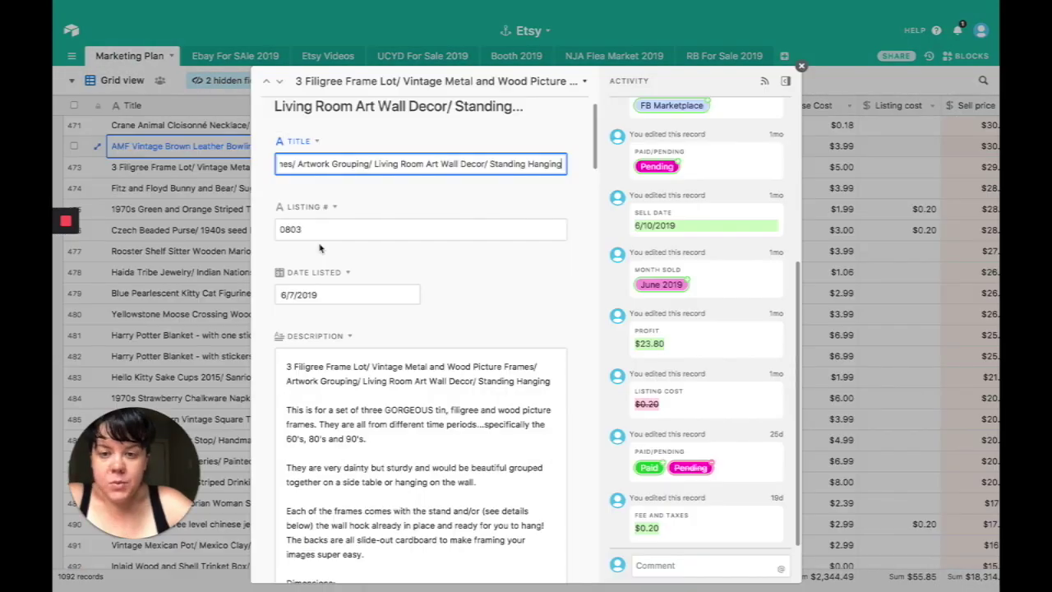
scroll(320, 248, down, 12)
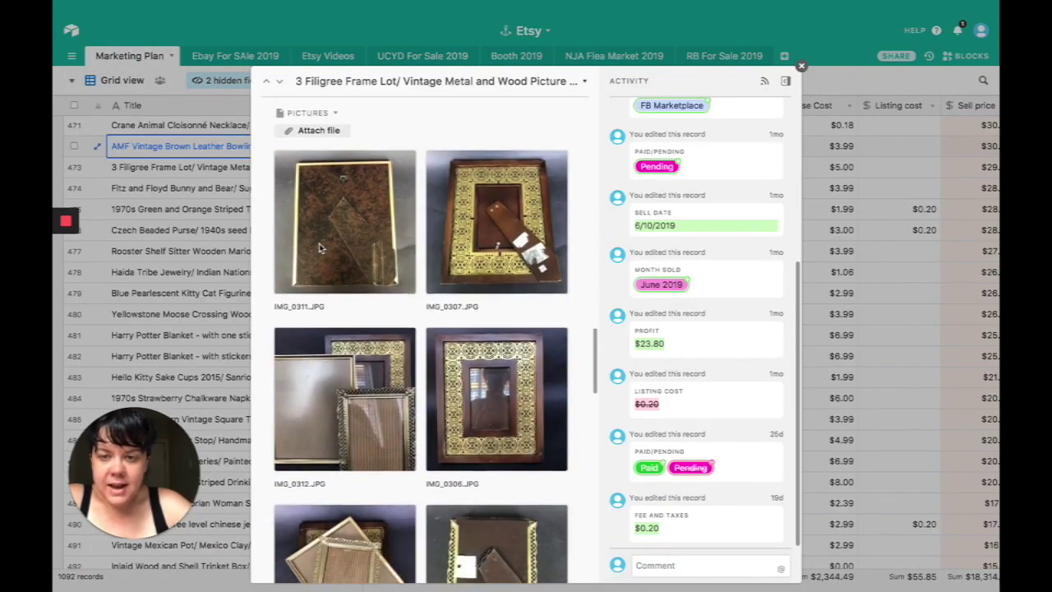
scroll(319, 249, up, 1)
scroll(320, 248, down, 5)
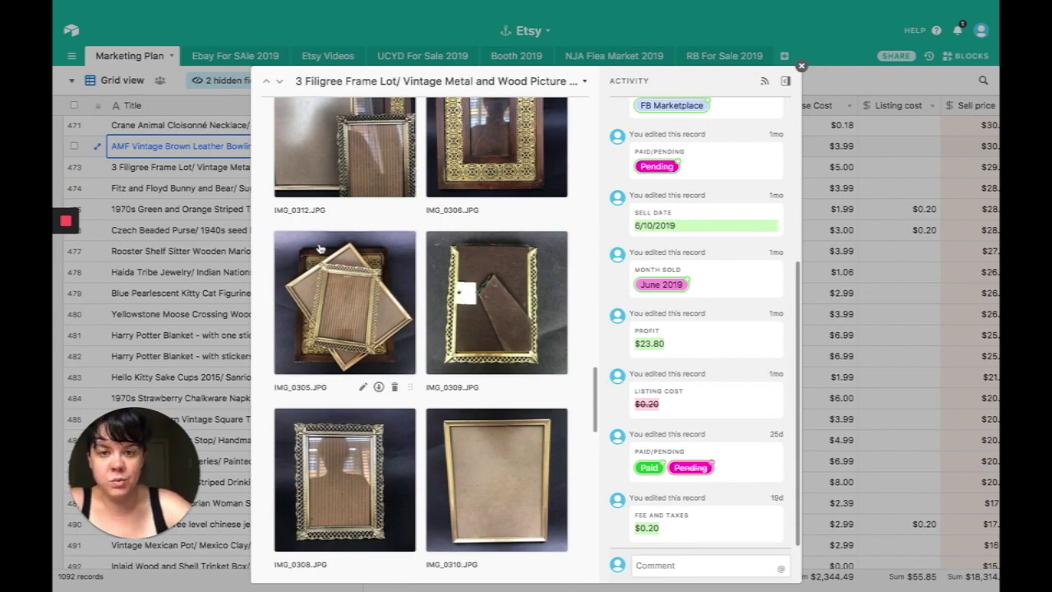
scroll(320, 248, down, 3)
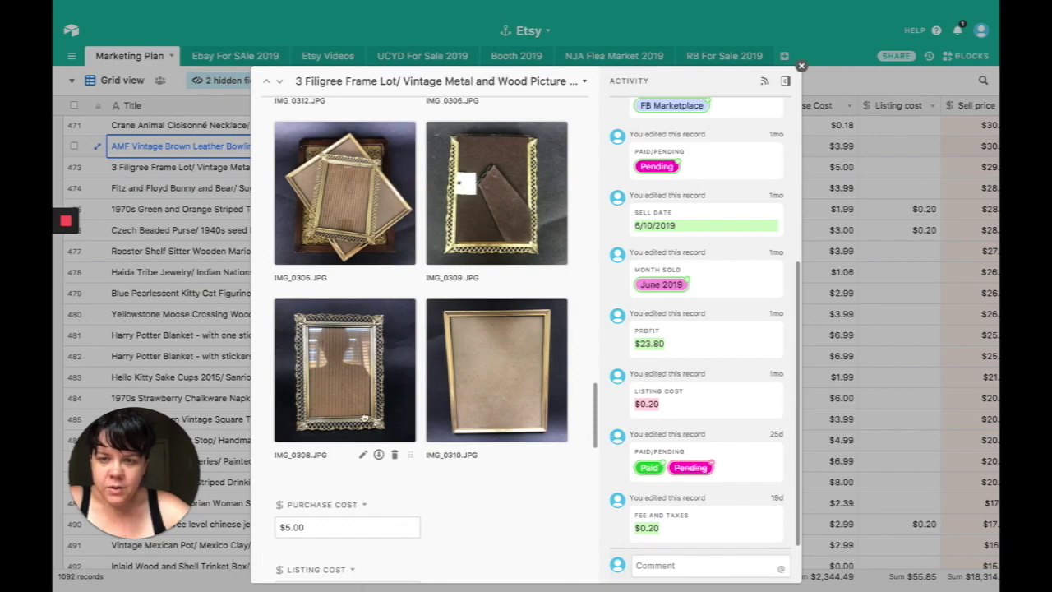
- View the frame lot's enlarged pictures IMG_0308.JPG and IMG_0310.JPG
click(366, 422)
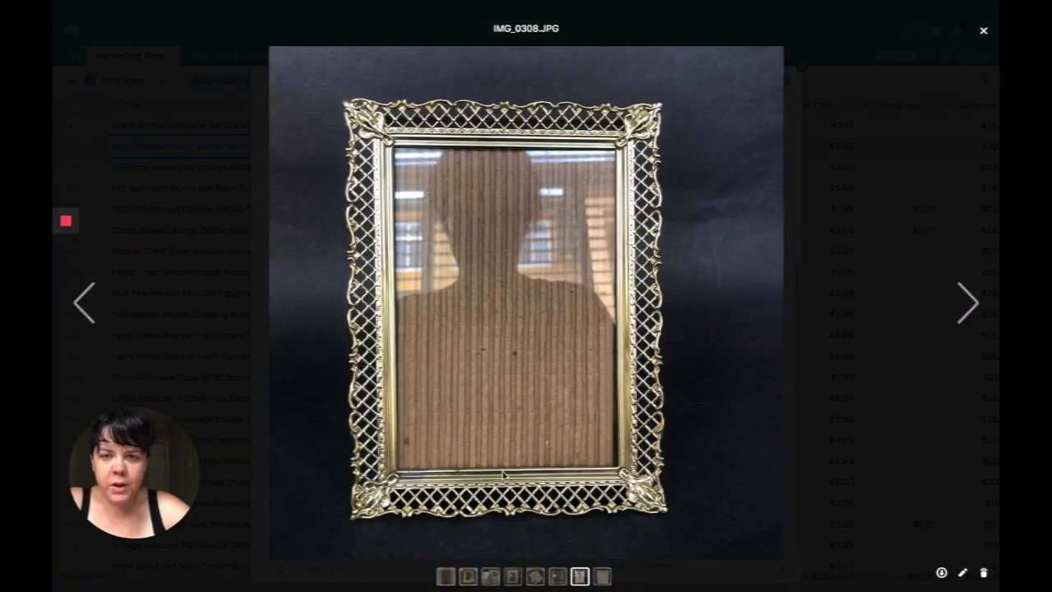
click(227, 215)
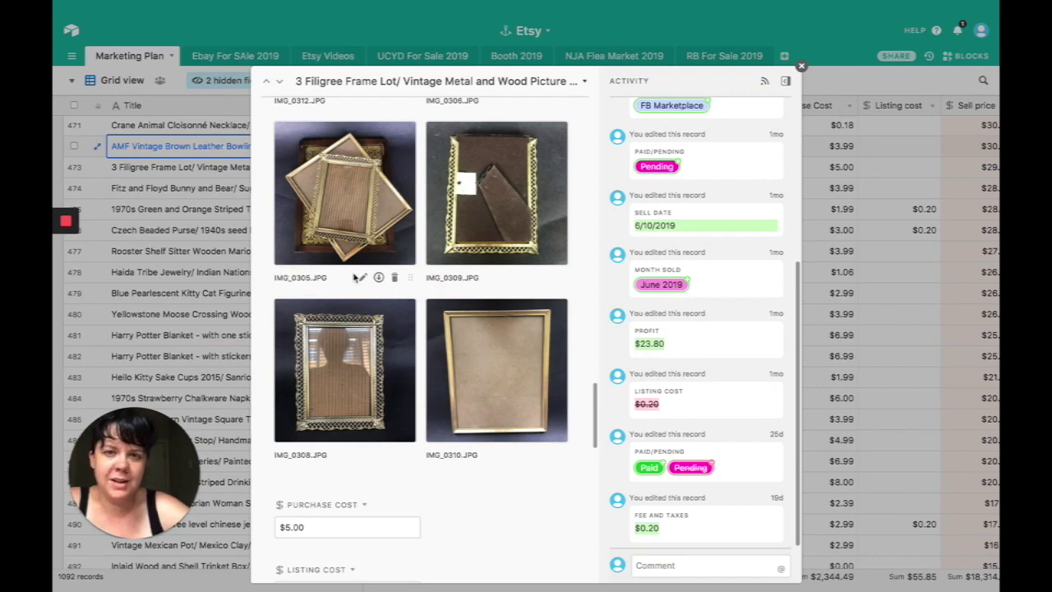
click(478, 366)
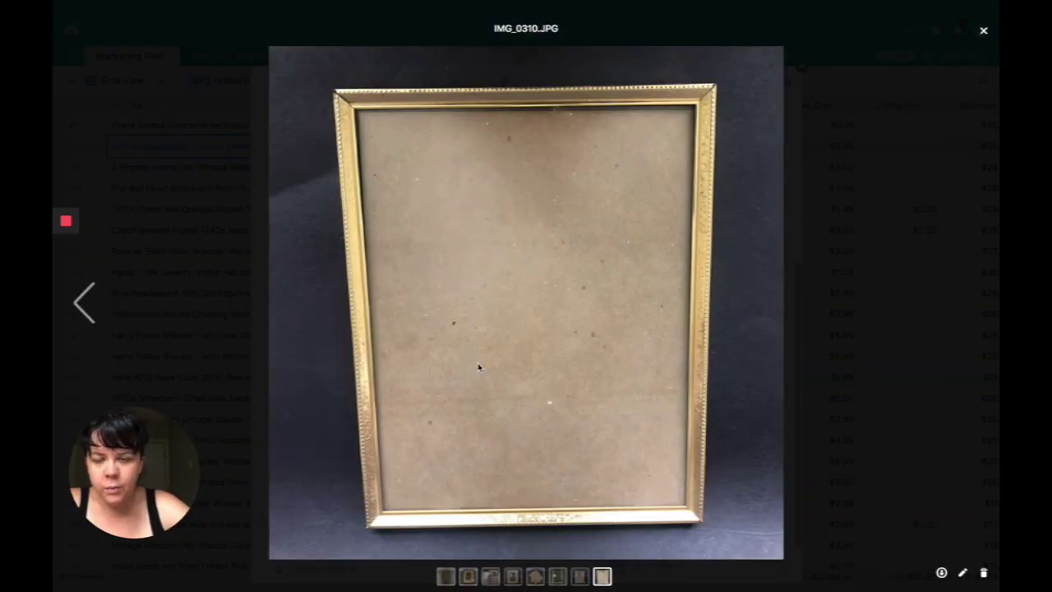
click(211, 274)
- View the enlarged picture IMG_0306.JPG of the wooden filigree frame and the group picture IMG_0312.JPG
scroll(387, 234, up, 3)
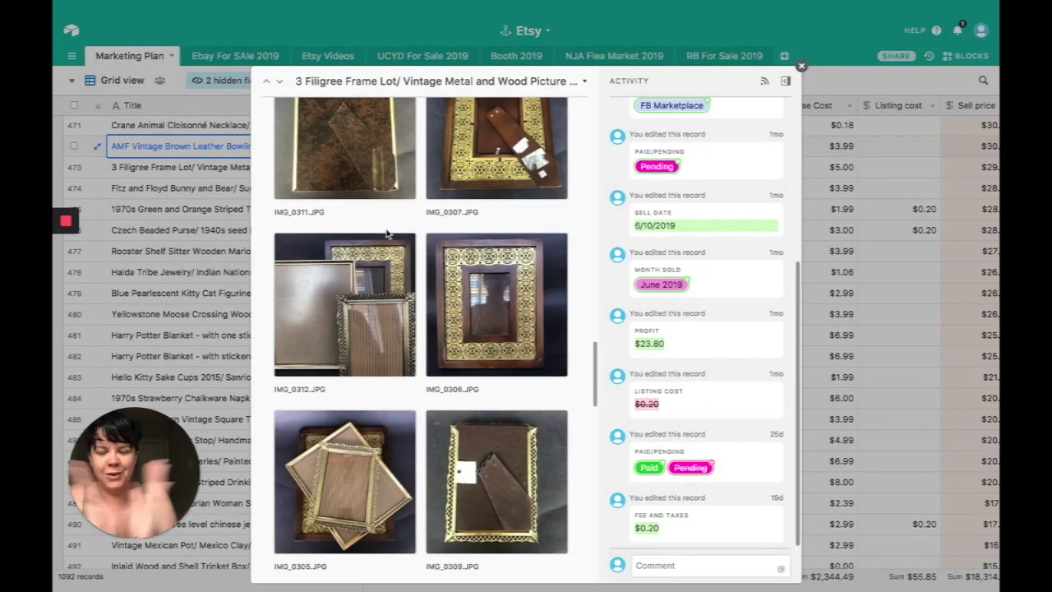
click(494, 252)
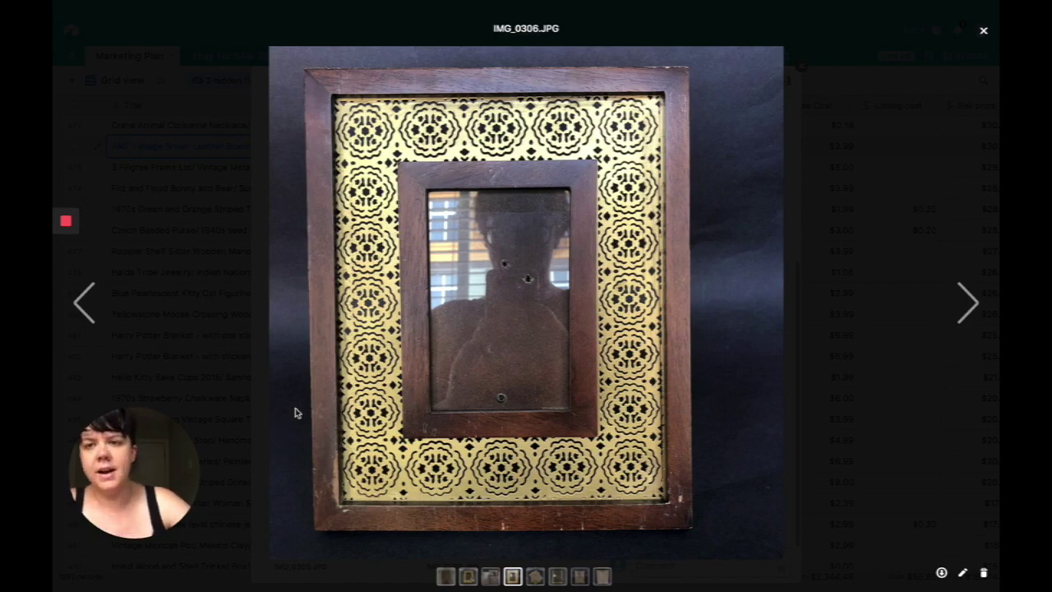
click(199, 331)
click(369, 320)
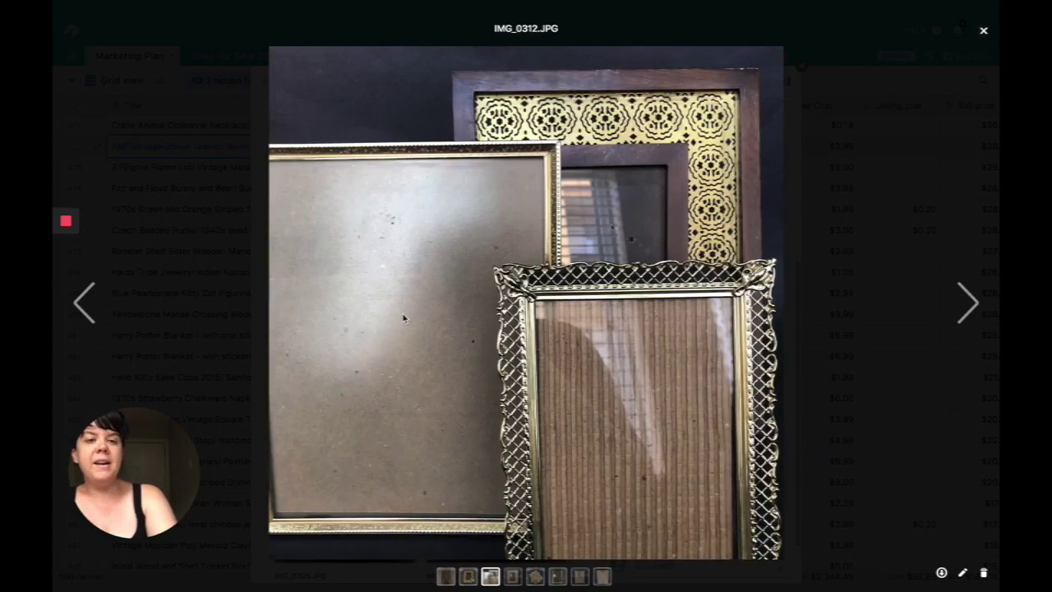
- Close the enlarged picture and review the frame lot's purchase cost, sell price, fee and taxes, profit, listing links, payment status and sales channel
click(164, 325)
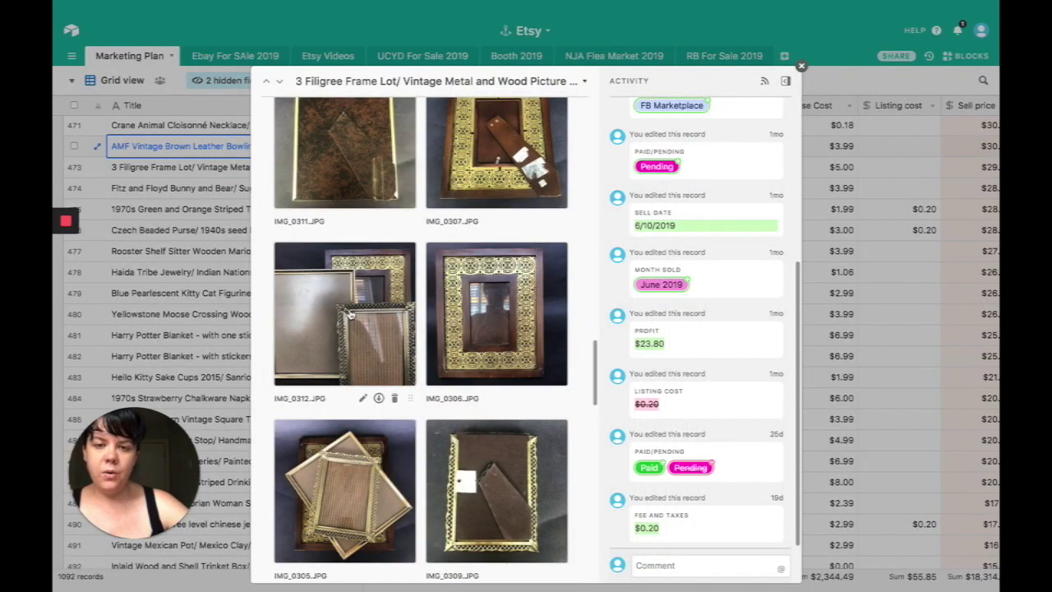
scroll(350, 315, down, 2)
scroll(349, 315, down, 5)
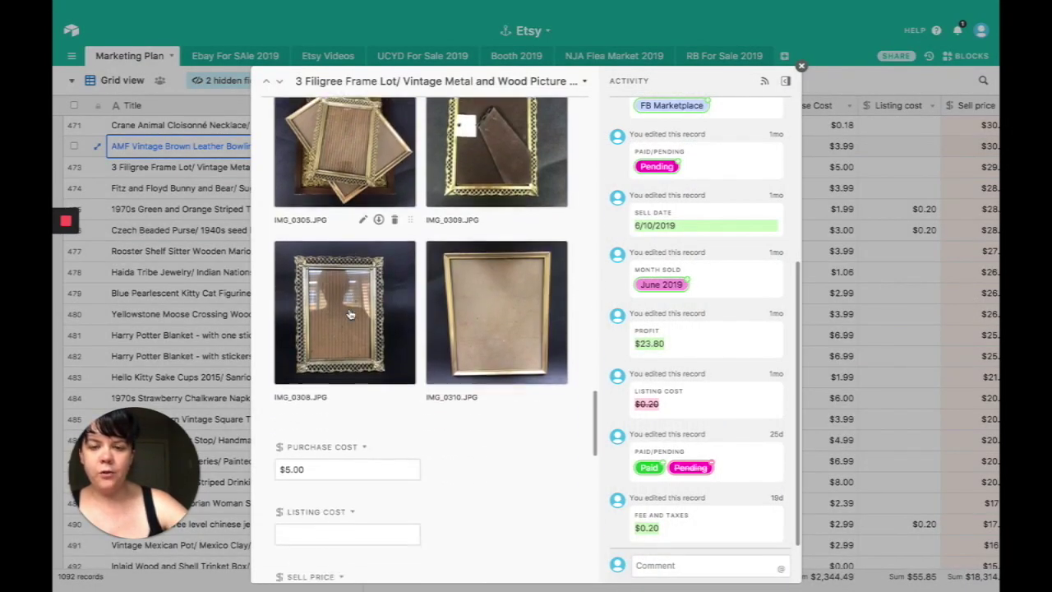
click(329, 352)
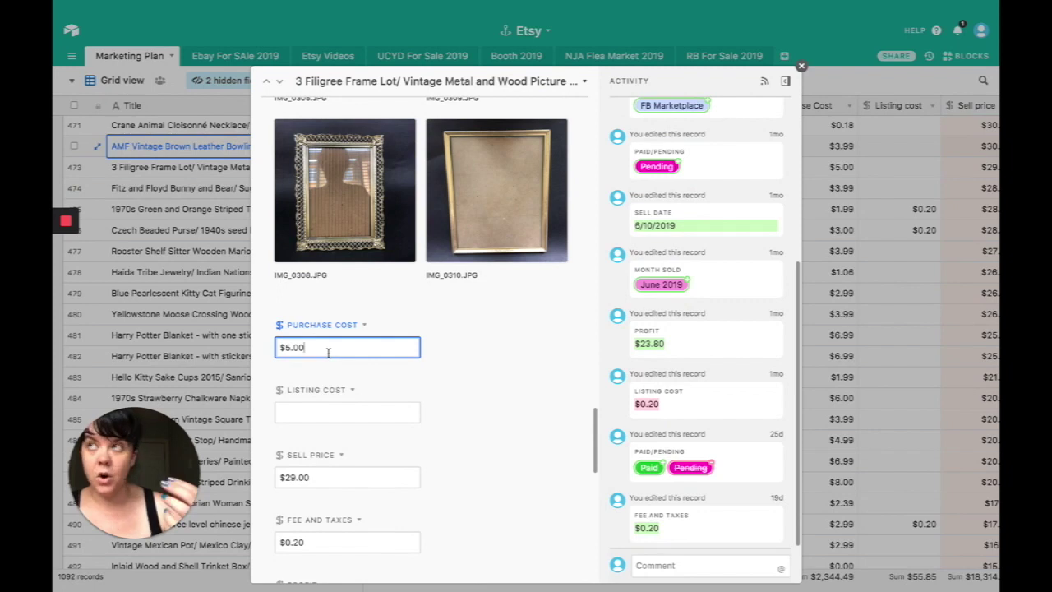
scroll(331, 349, down, 2)
click(334, 339)
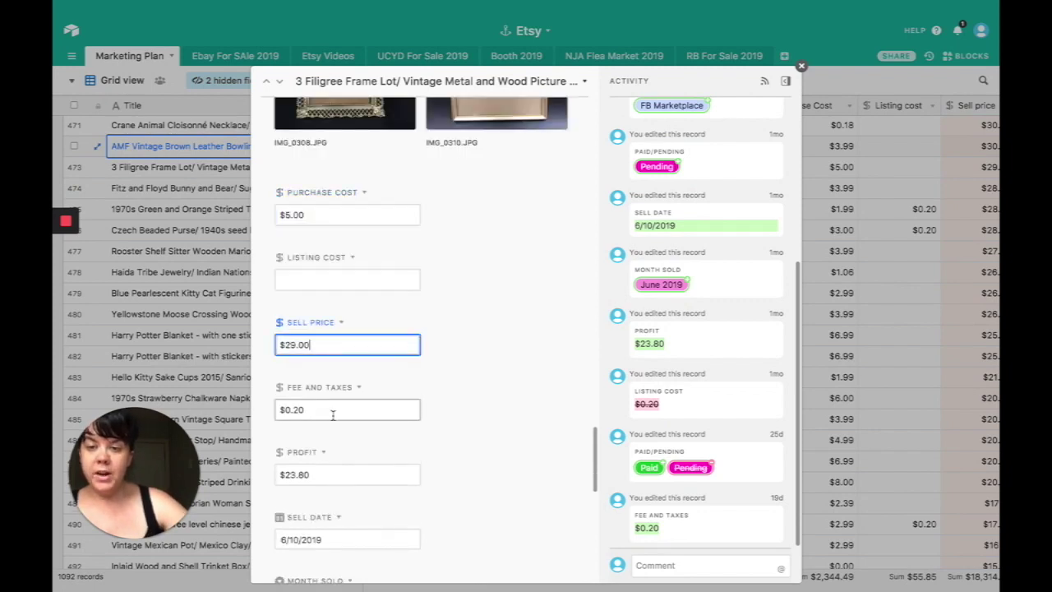
click(331, 411)
scroll(329, 420, down, 3)
click(345, 357)
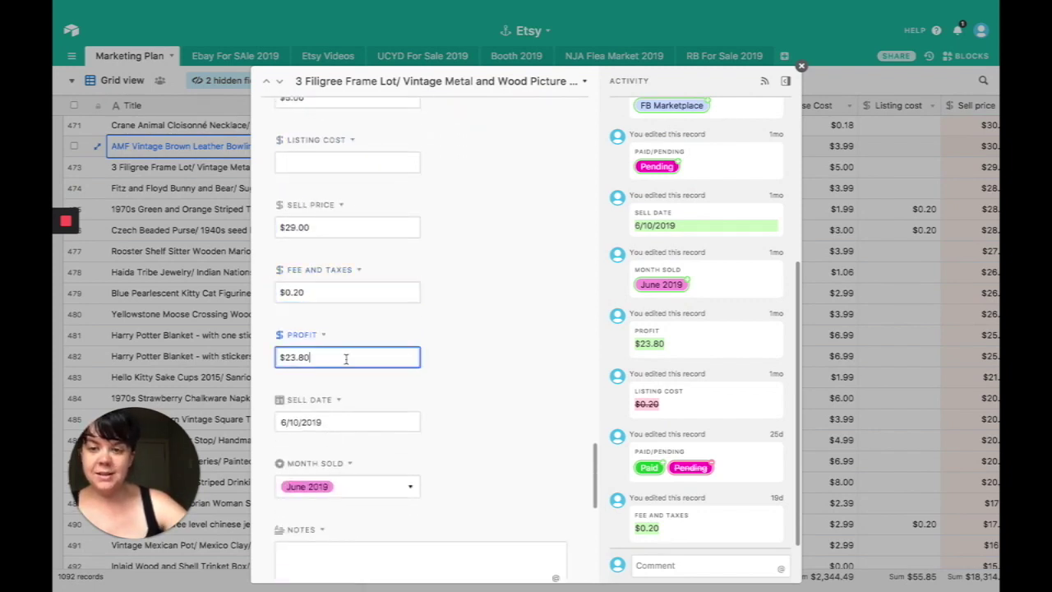
scroll(345, 362, down, 1)
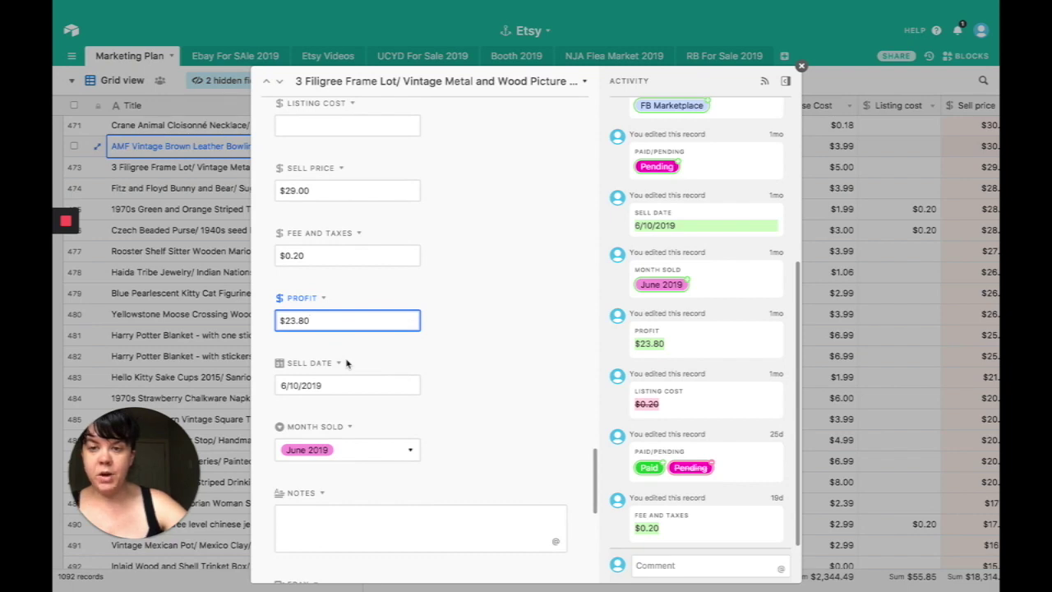
scroll(346, 363, down, 8)
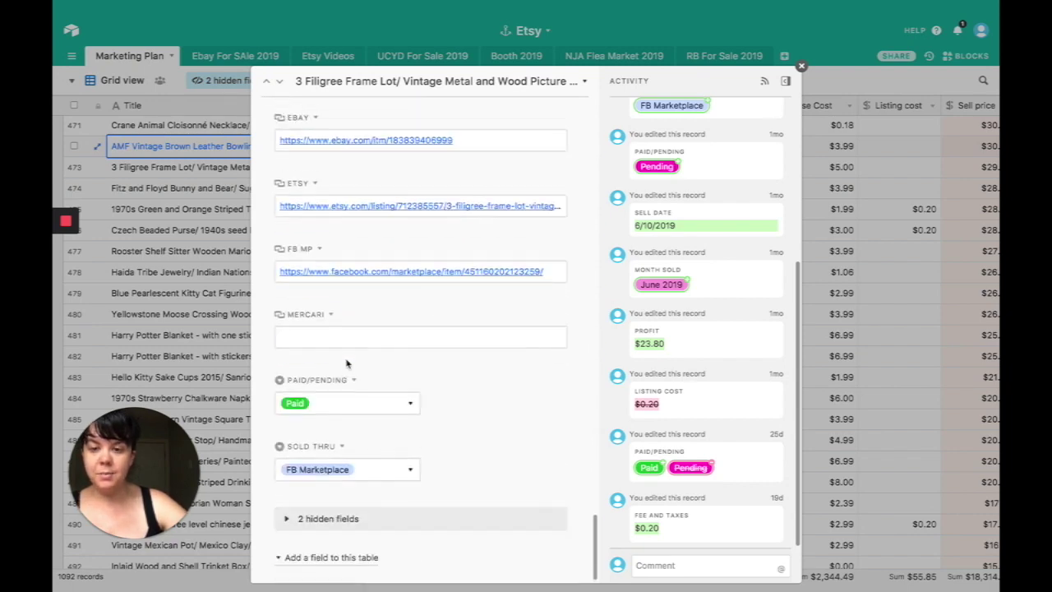
- Expand the Fitz and Floyd Bunny and Bear sugar jar record and look through its description and pictures, enlarging IMG_6578.JPG
key(ctrl+Down)
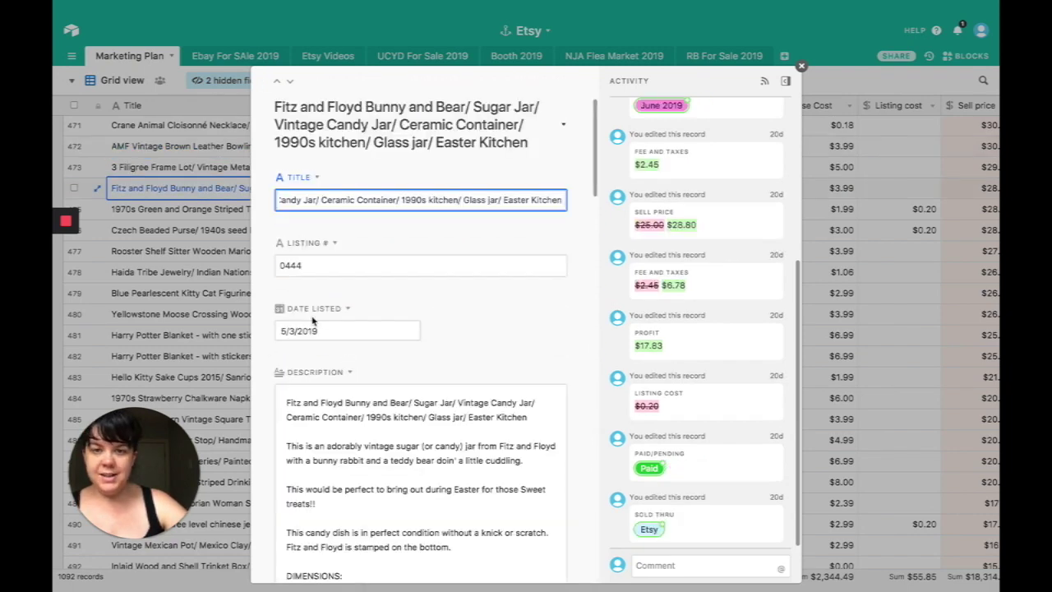
scroll(312, 321, down, 10)
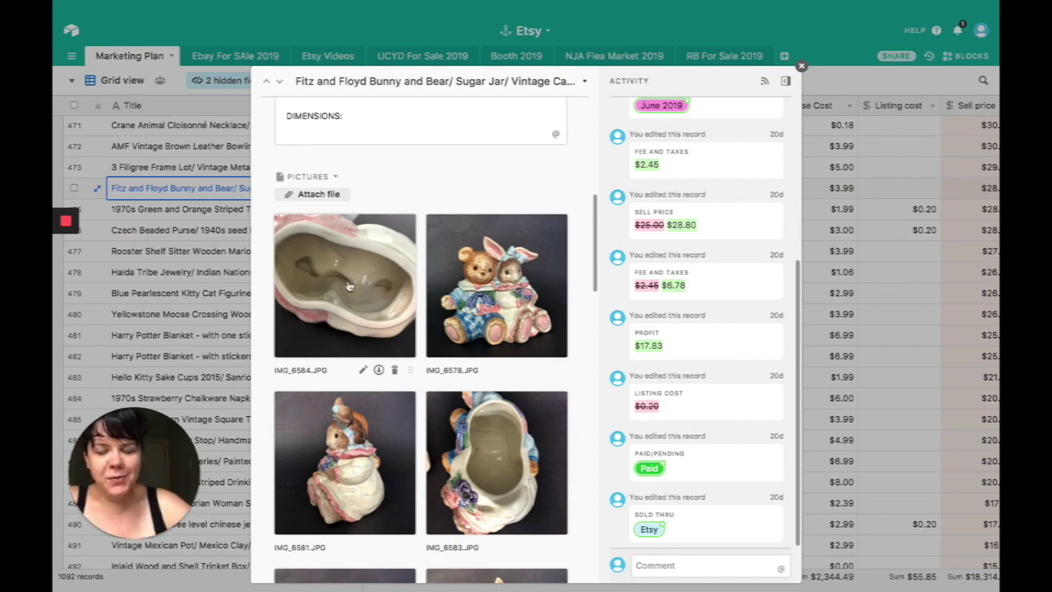
click(444, 293)
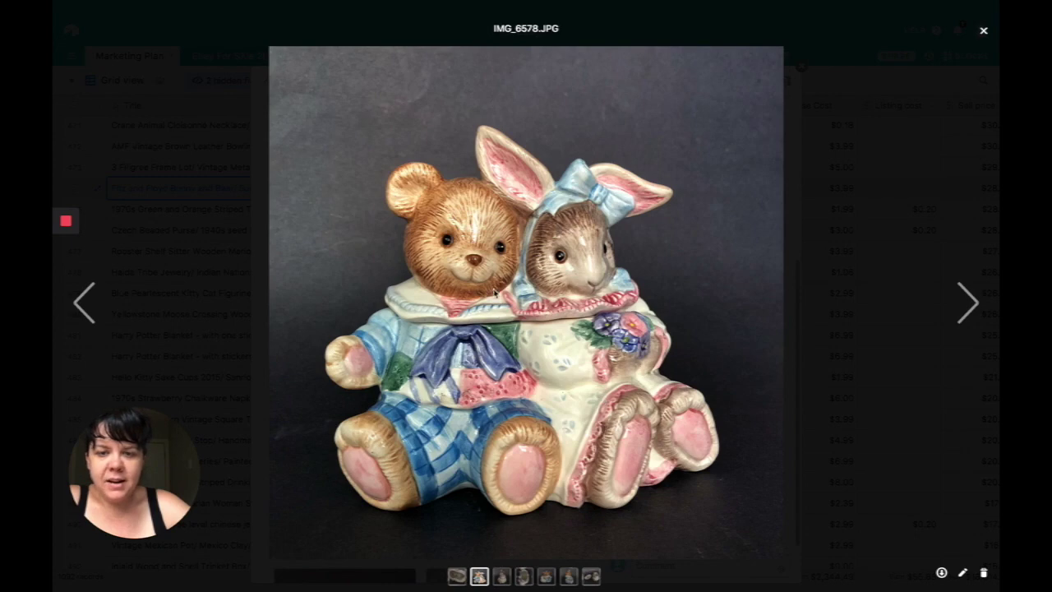
click(159, 187)
scroll(362, 306, down, 5)
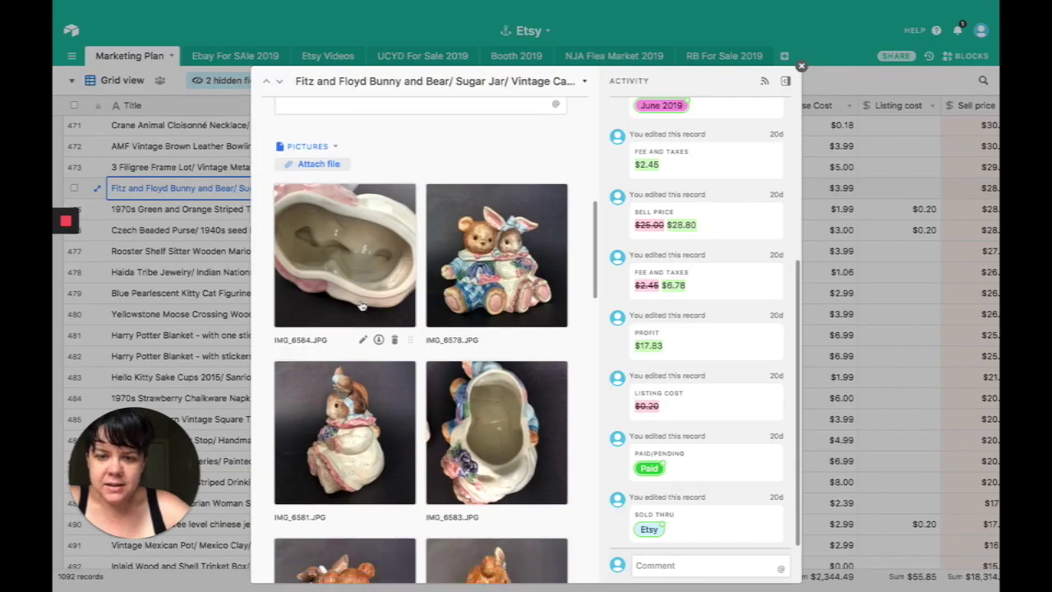
scroll(362, 306, down, 3)
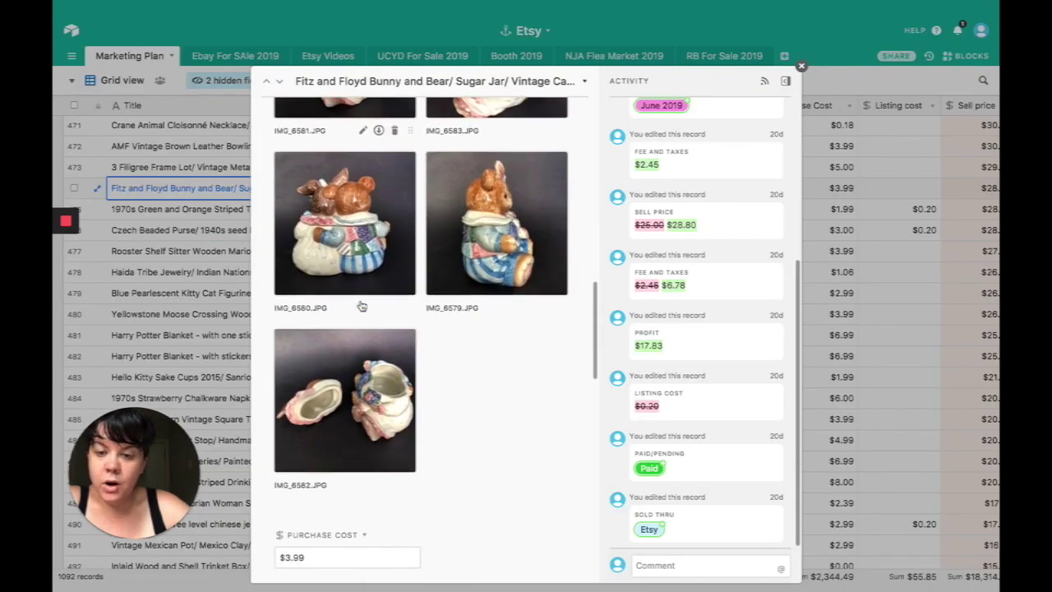
scroll(362, 306, down, 2)
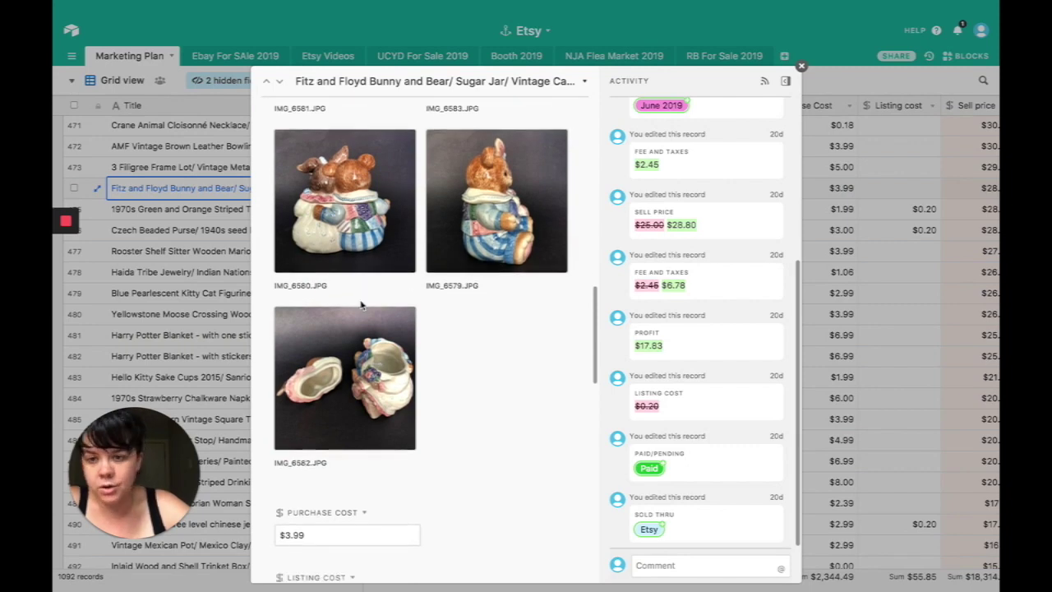
scroll(362, 306, down, 4)
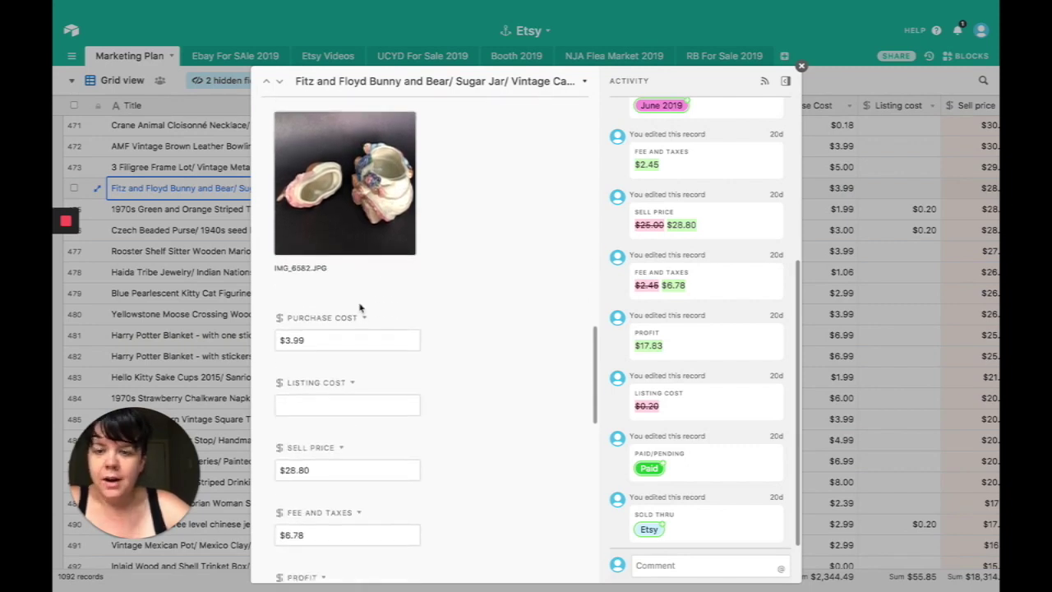
- Review the sugar jar's purchase cost, sell price, fee and taxes, profit, listing links, payment status and sales channel
click(344, 340)
scroll(344, 340, up, 5)
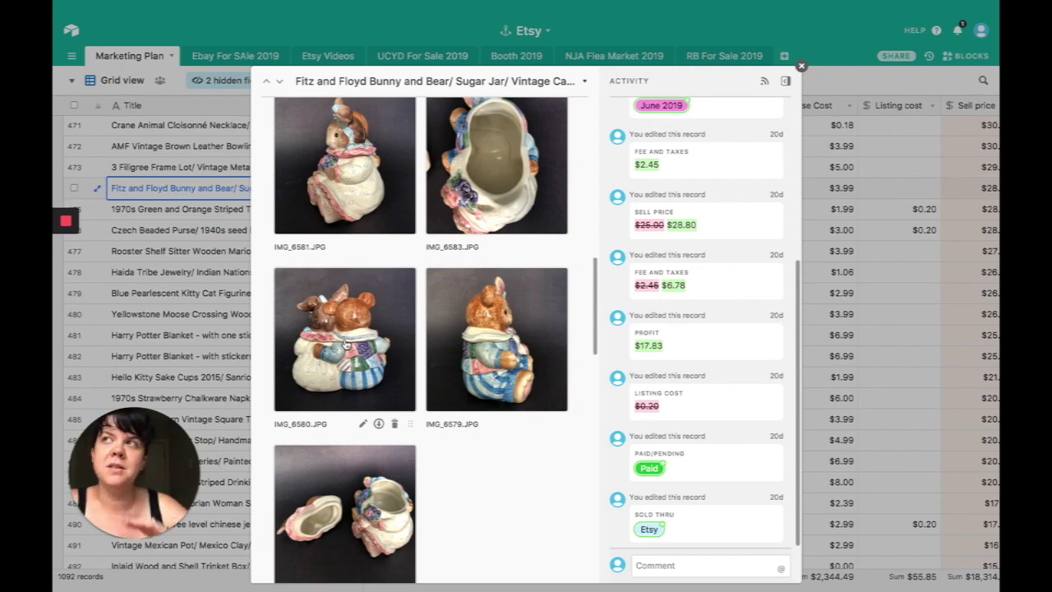
scroll(347, 345, down, 5)
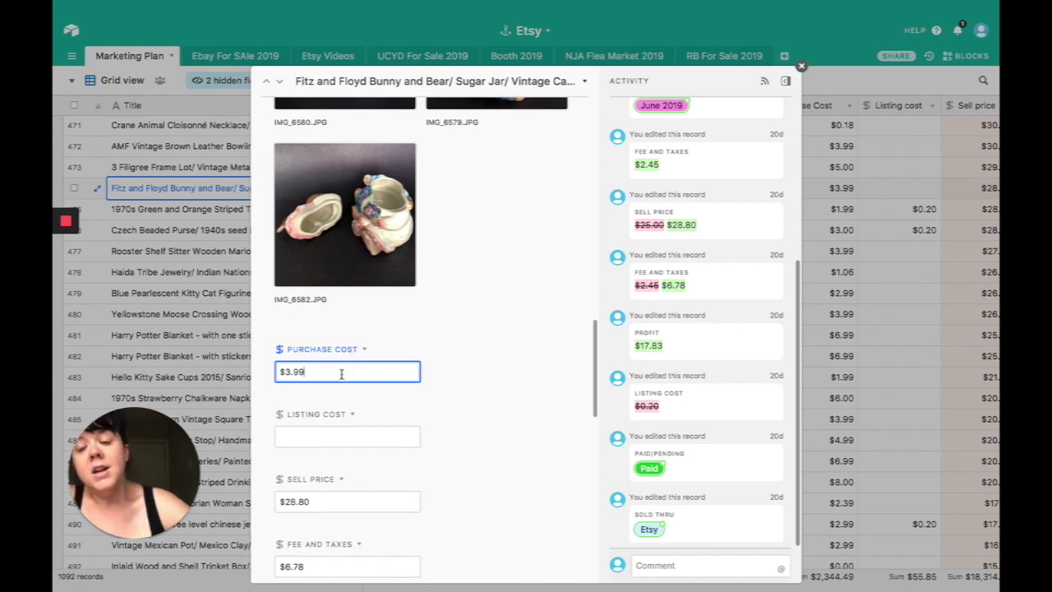
scroll(340, 371, down, 2)
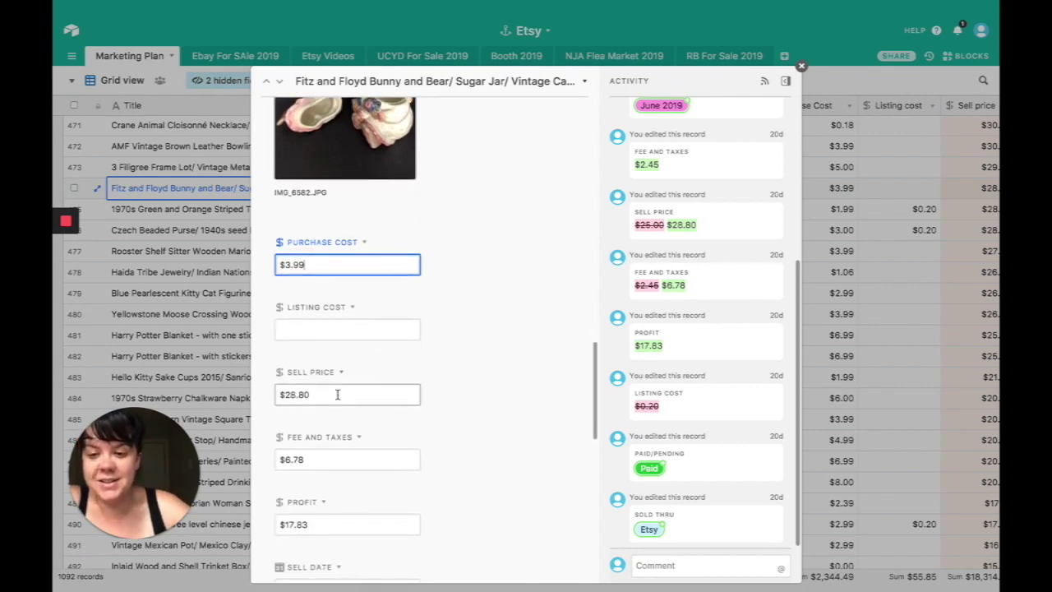
click(339, 394)
scroll(342, 362, down, 3)
click(343, 322)
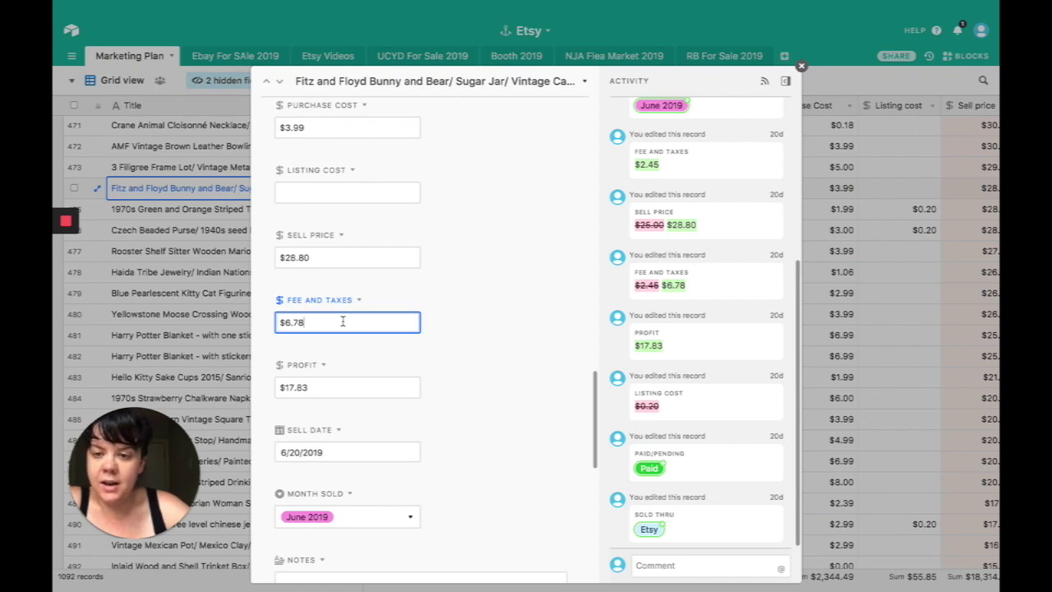
scroll(337, 327, down, 1)
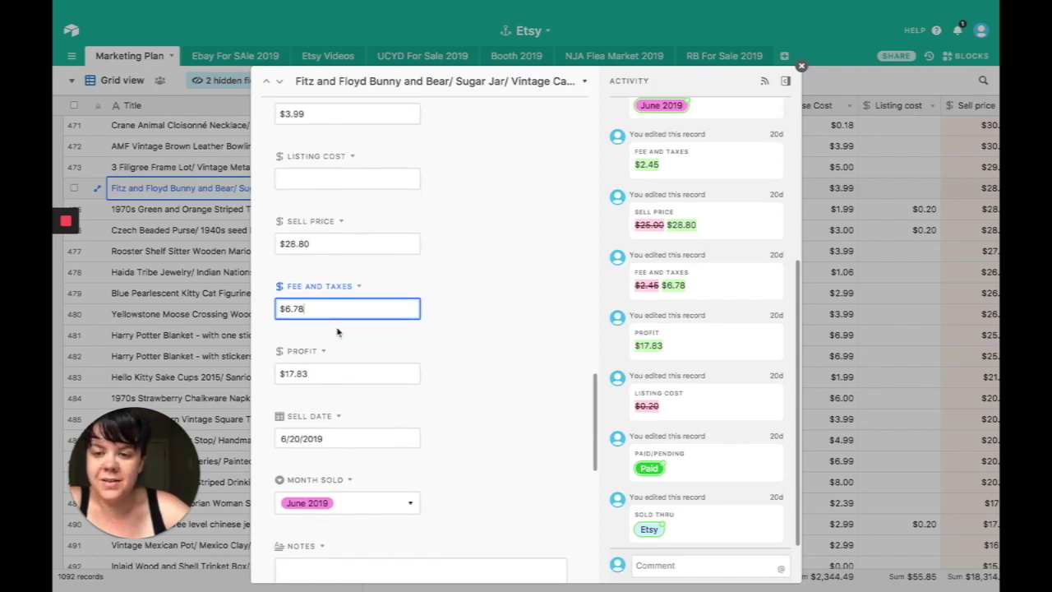
click(334, 345)
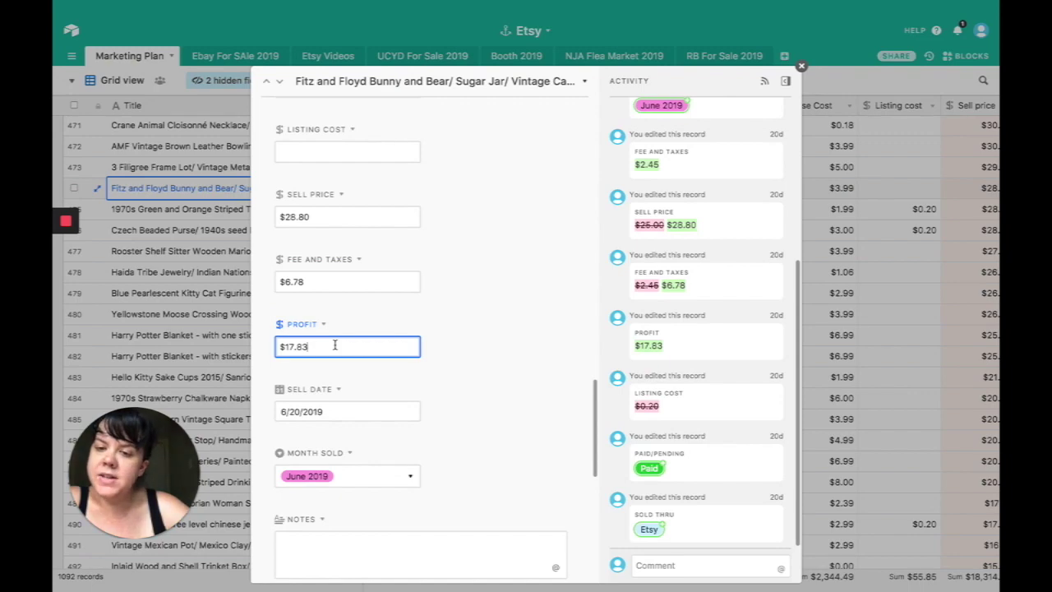
scroll(335, 345, down, 10)
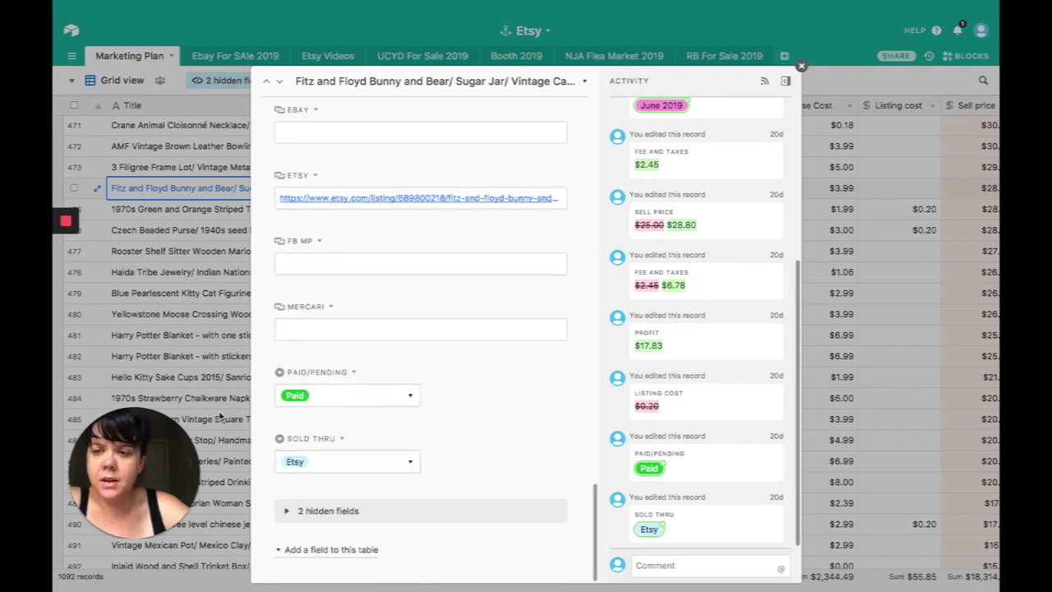
- Expand the 1970s Green and Orange Striped Textile record and look over its title, description and first pictures
click(213, 331)
scroll(214, 330, down, 1)
key(Down)
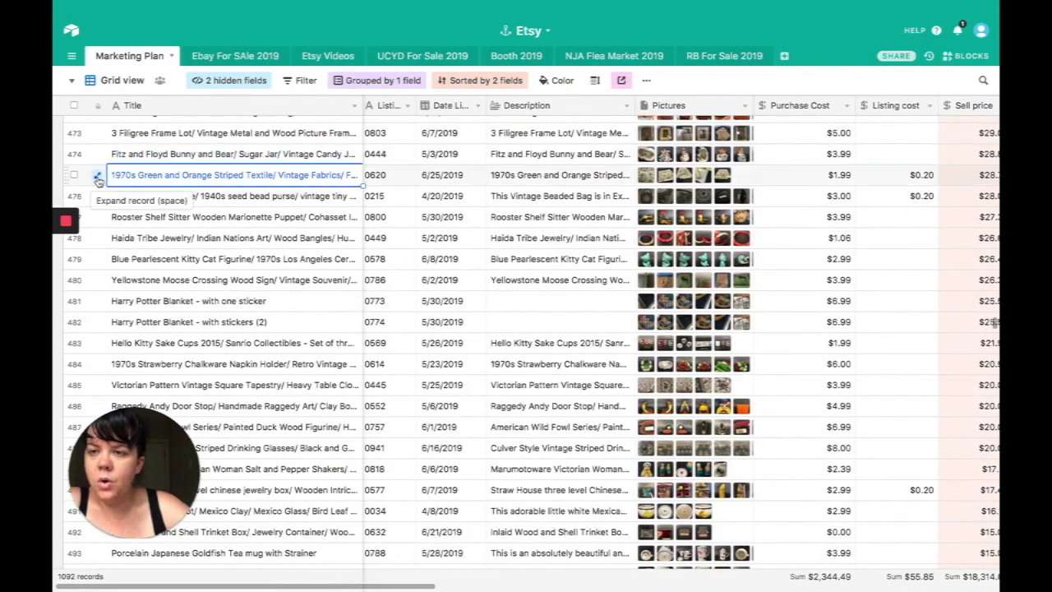
click(98, 176)
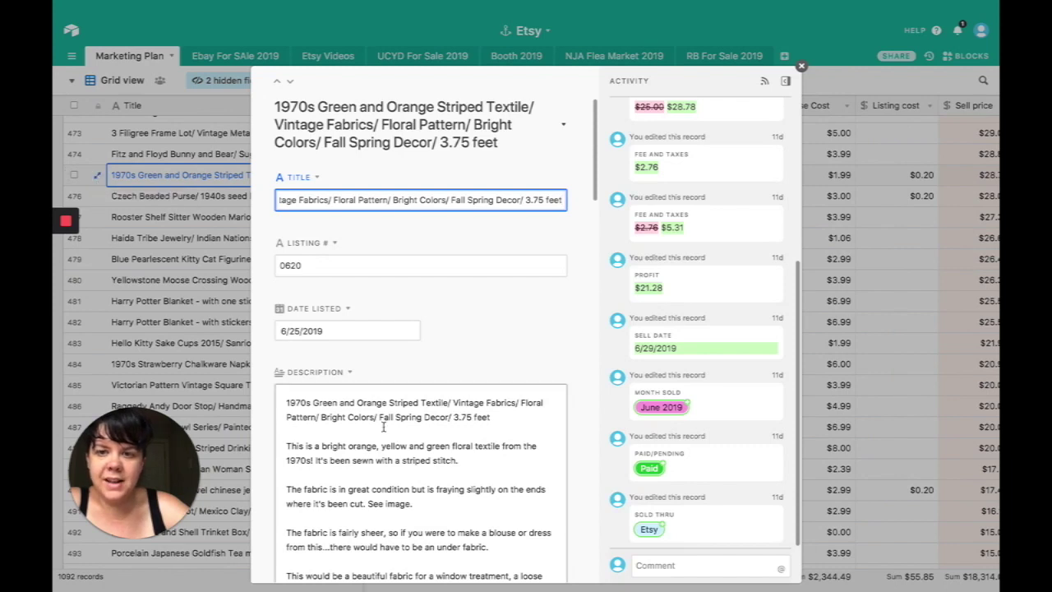
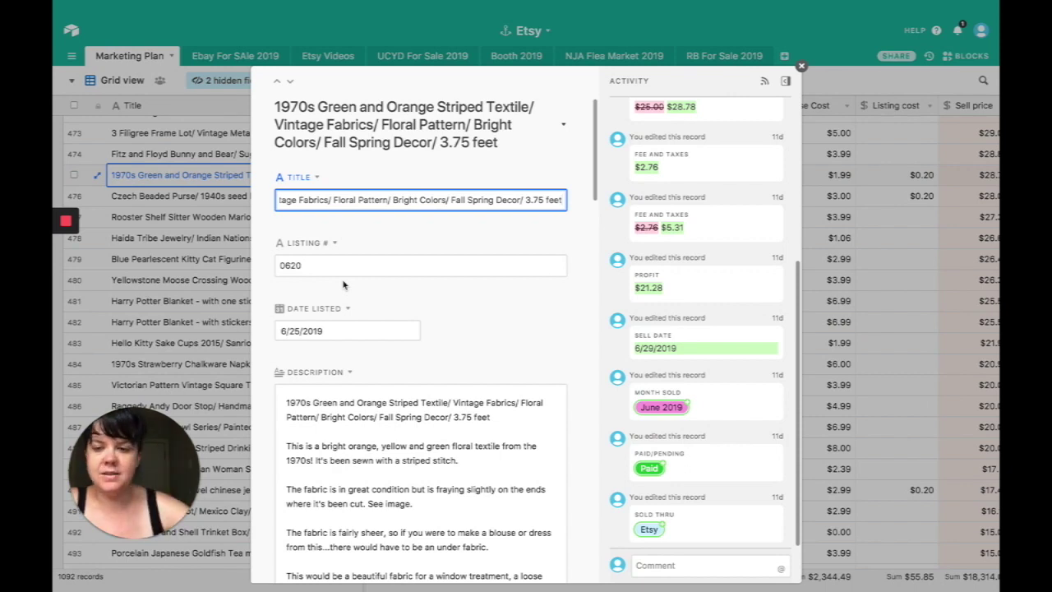
scroll(344, 284, down, 10)
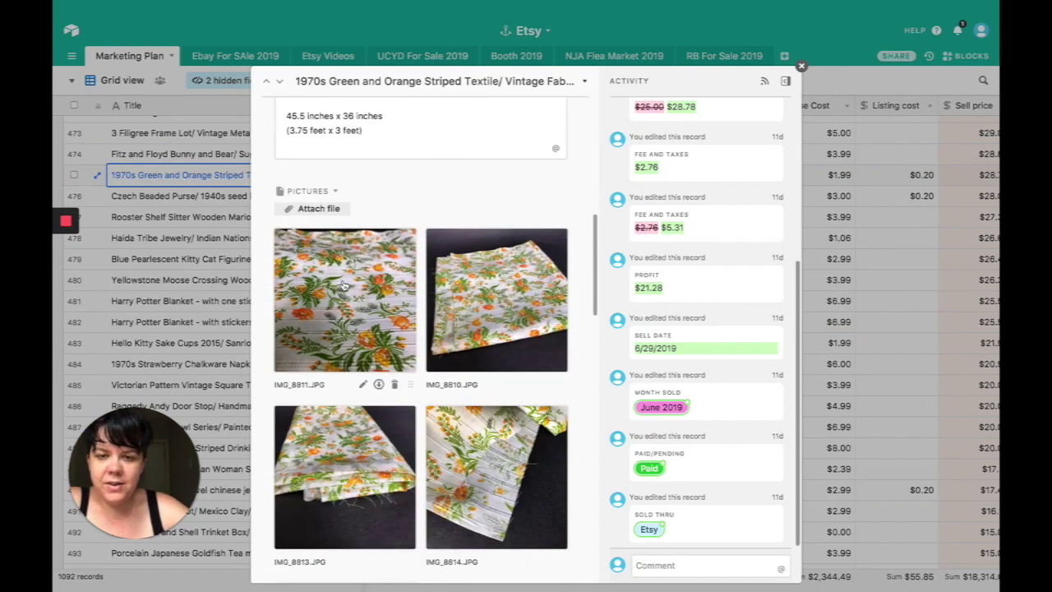
scroll(344, 285, up, 2)
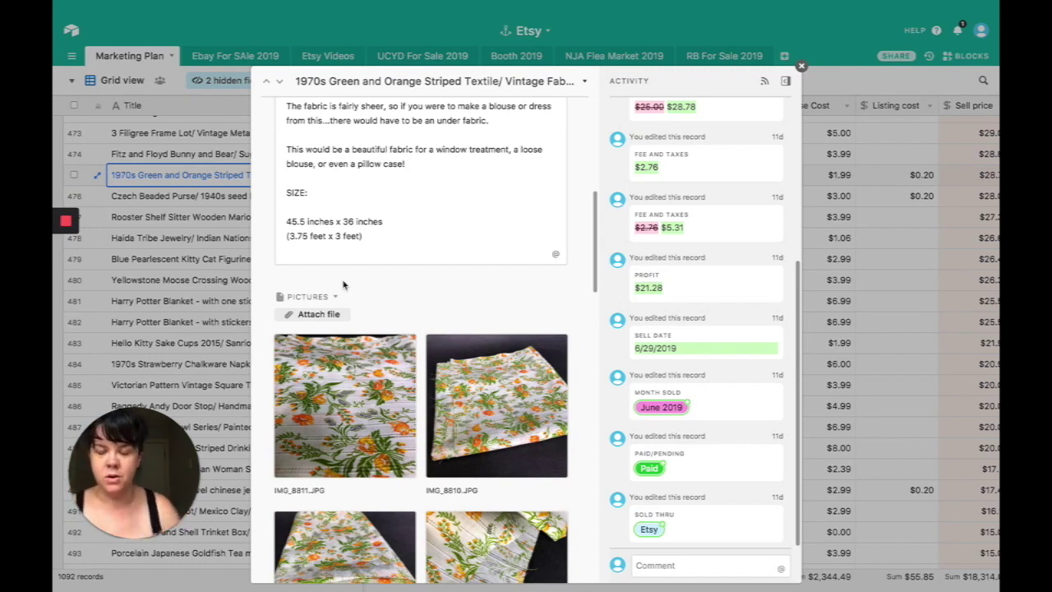
scroll(344, 285, up, 8)
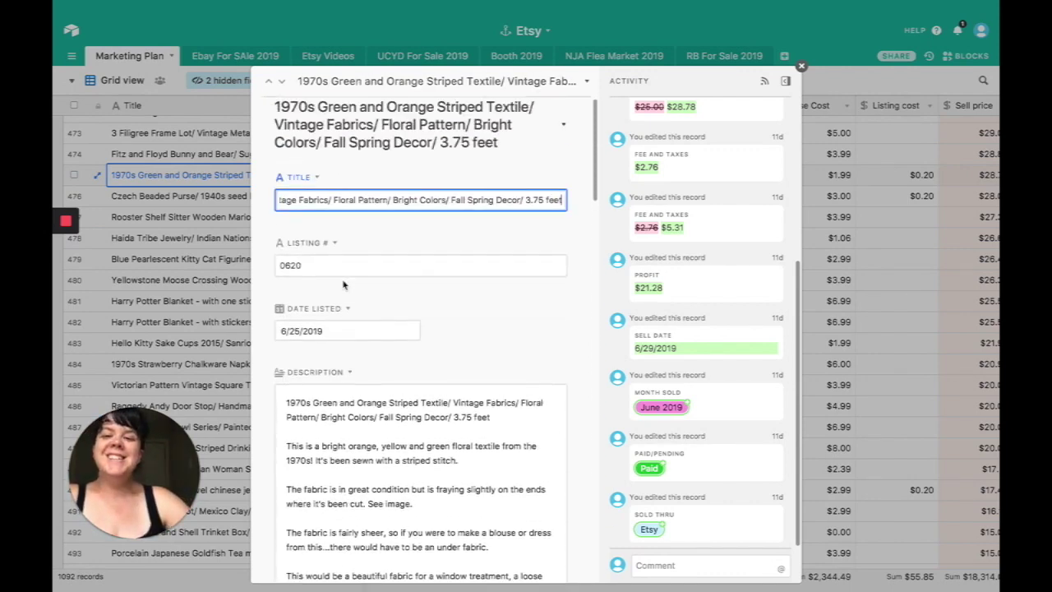
- Highlight the textile's size in feet in its description and look through the remaining picture thumbnails
scroll(344, 284, down, 8)
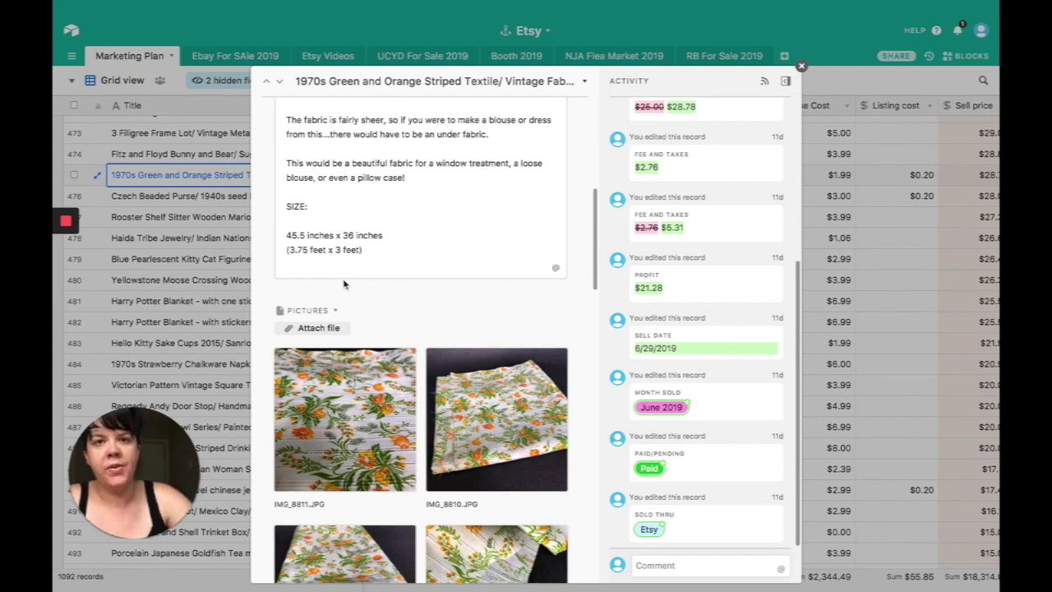
scroll(344, 285, down, 3)
scroll(345, 280, up, 2)
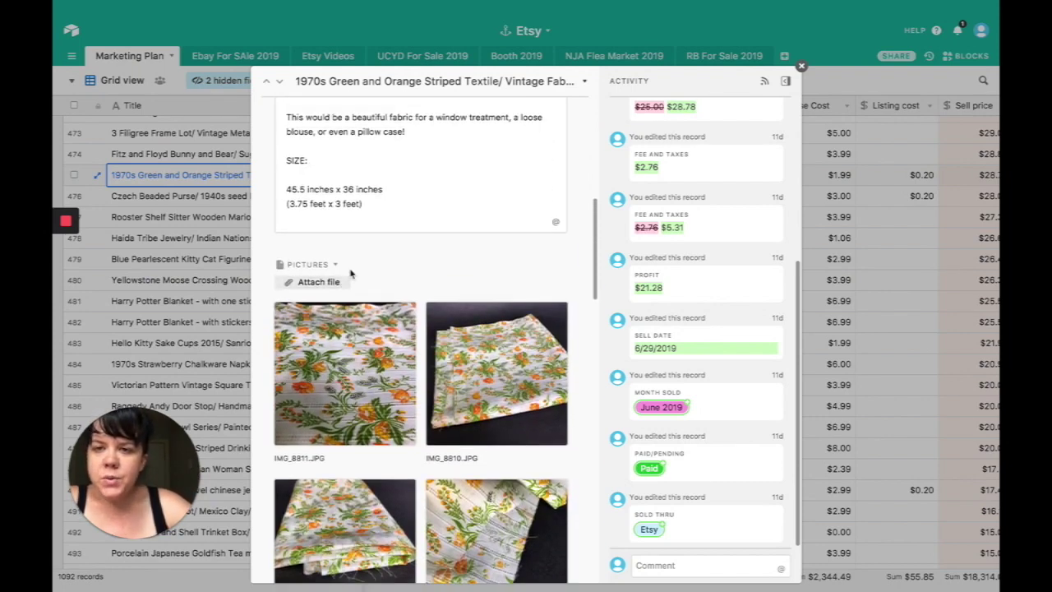
drag(288, 203, 359, 200)
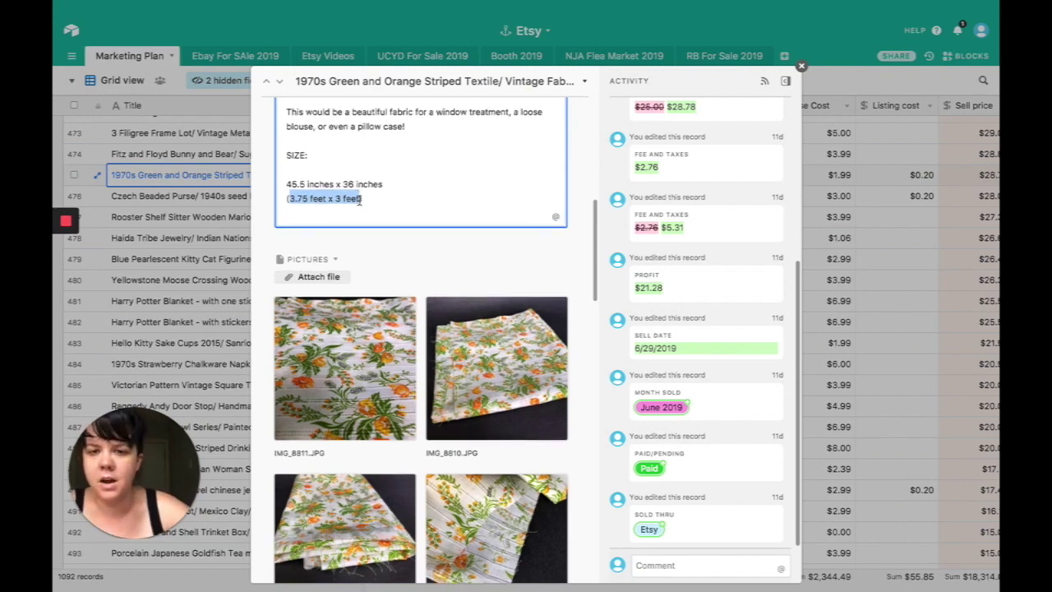
scroll(359, 201, down, 3)
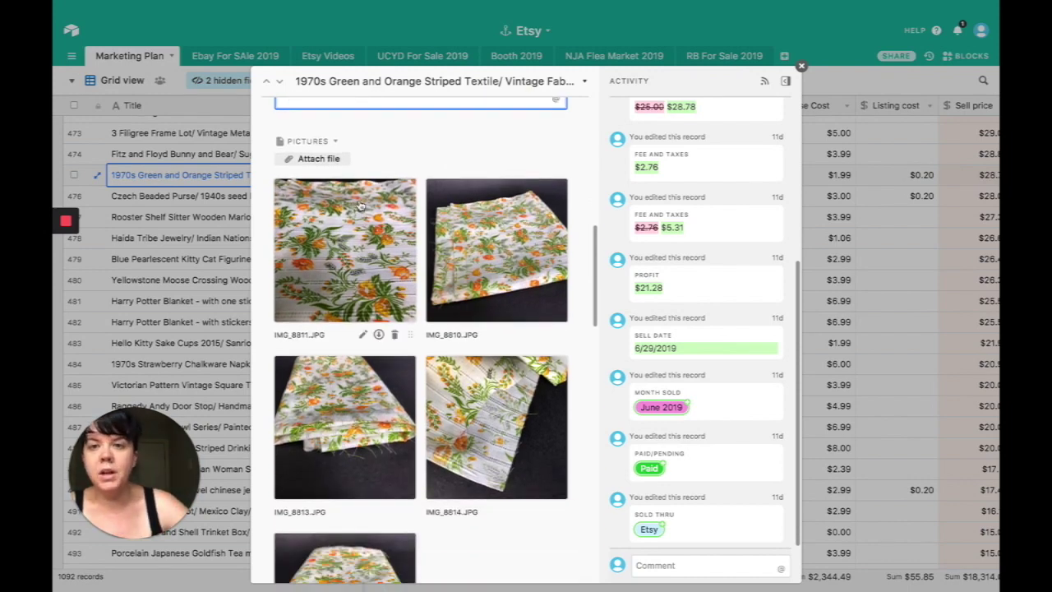
scroll(359, 206, down, 5)
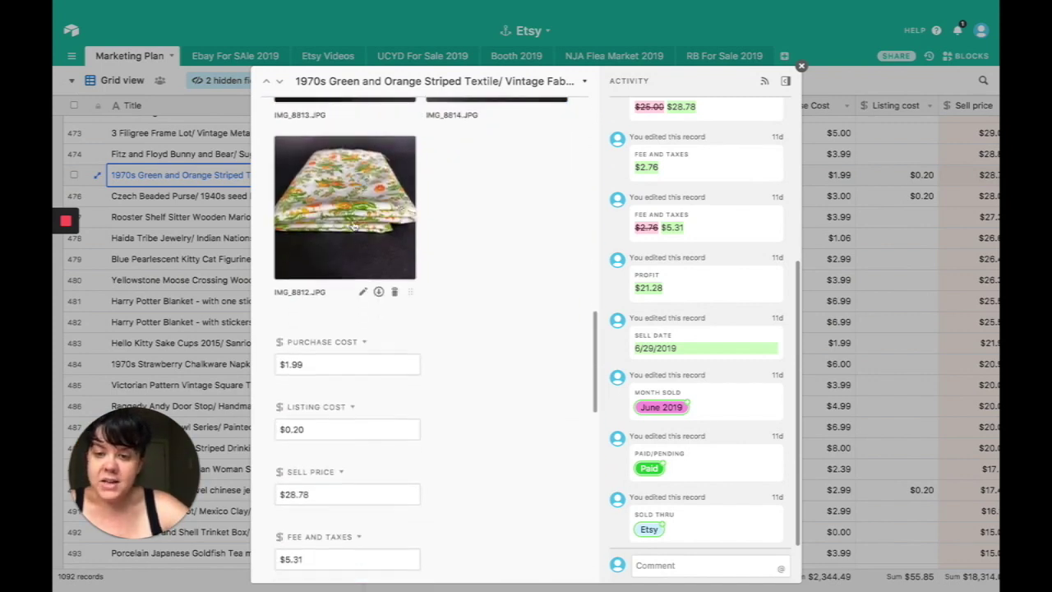
- Review the striped textile's purchase cost, listing cost and sell price
click(348, 362)
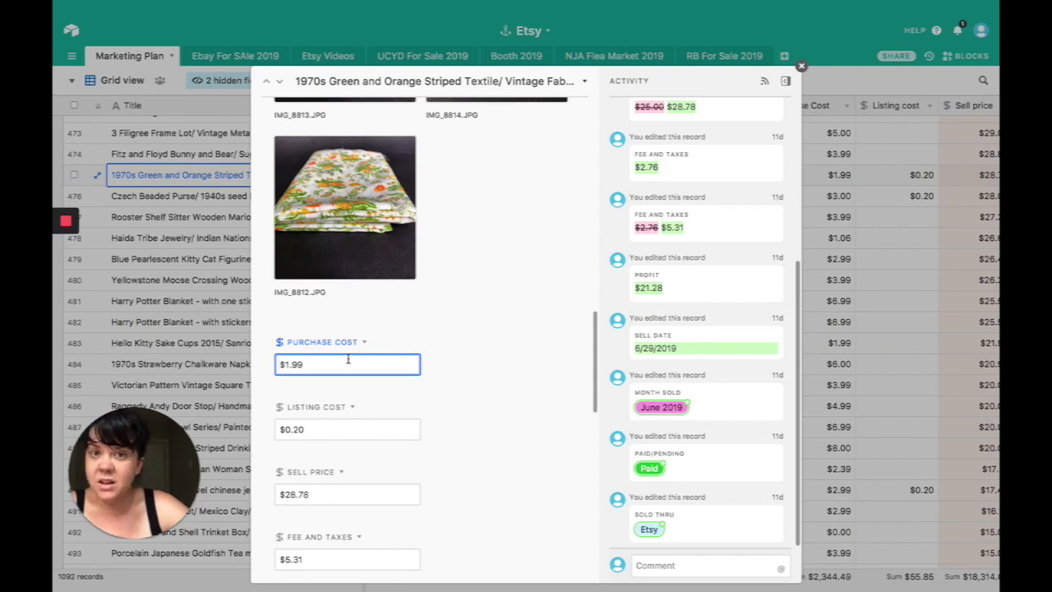
scroll(348, 359, down, 1)
click(345, 366)
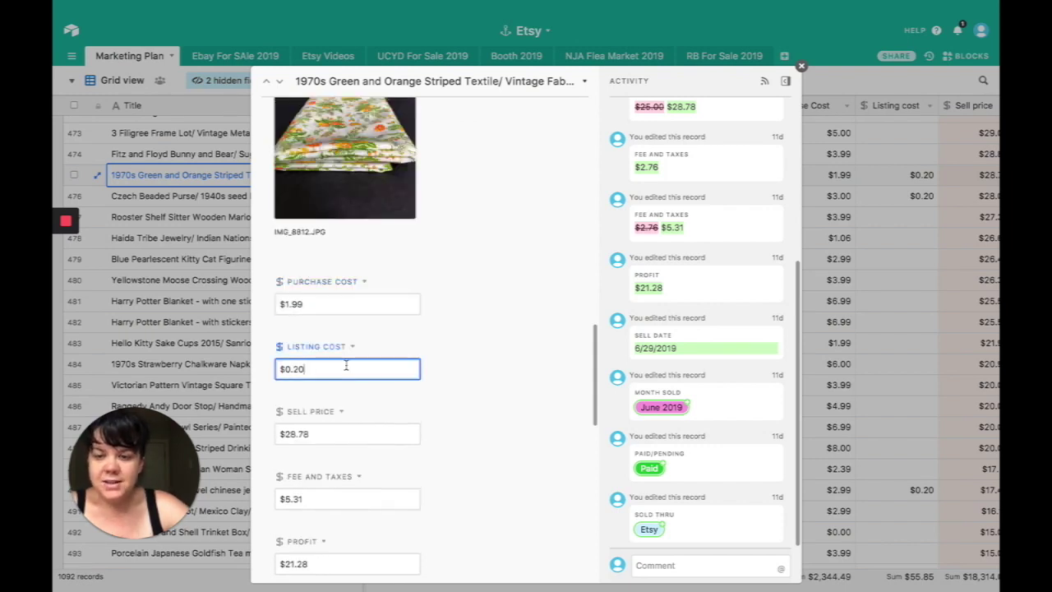
click(339, 441)
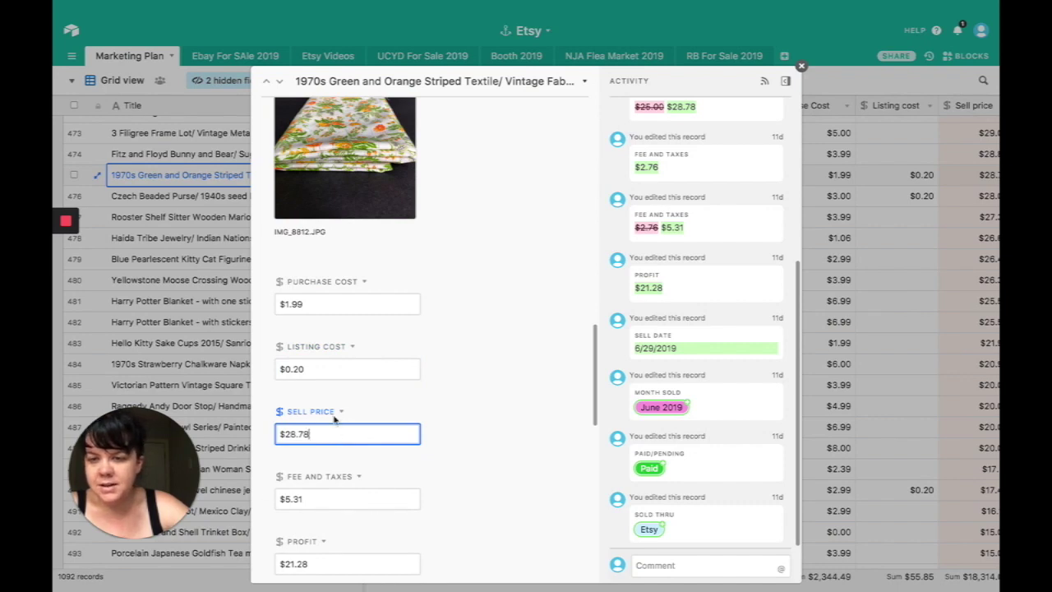
scroll(324, 433, down, 1)
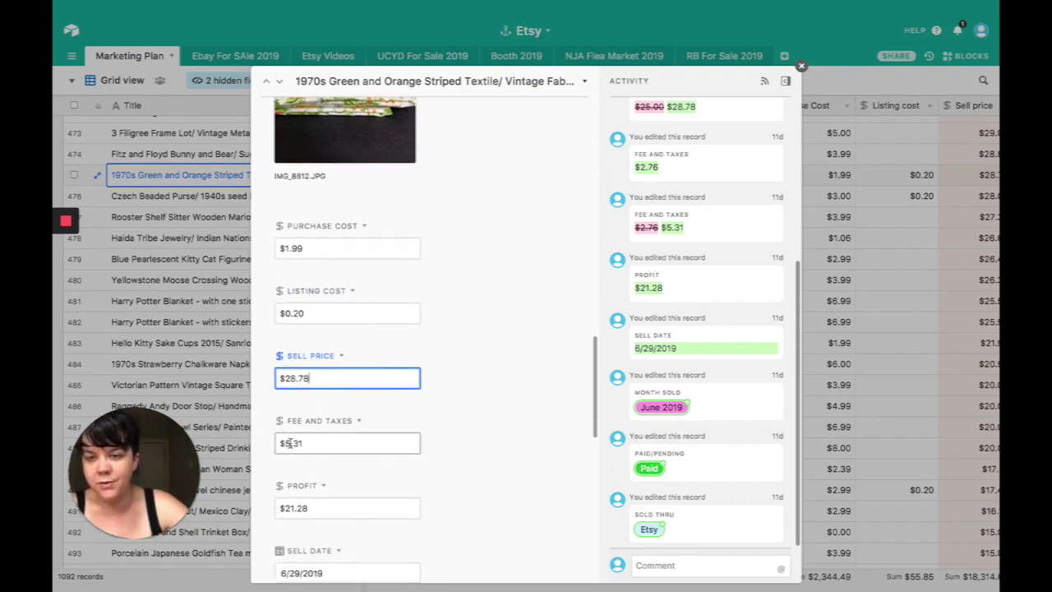
- Set the striped textile's fee and taxes to $5.51 and clear its listing cost
click(297, 444)
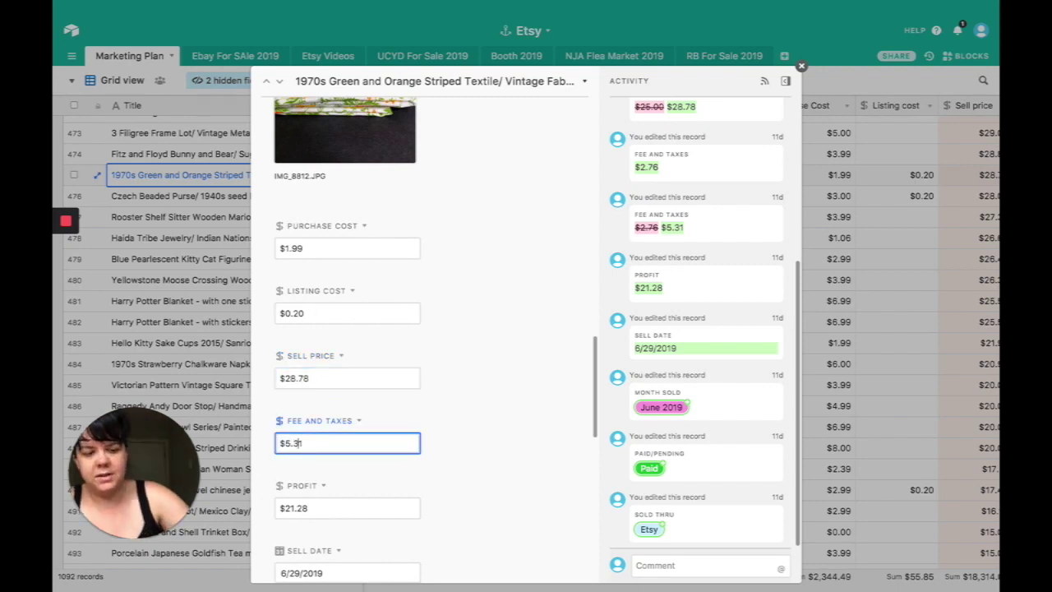
key(BackSpace)
text(5)
click(370, 313)
key(ctrl+a)
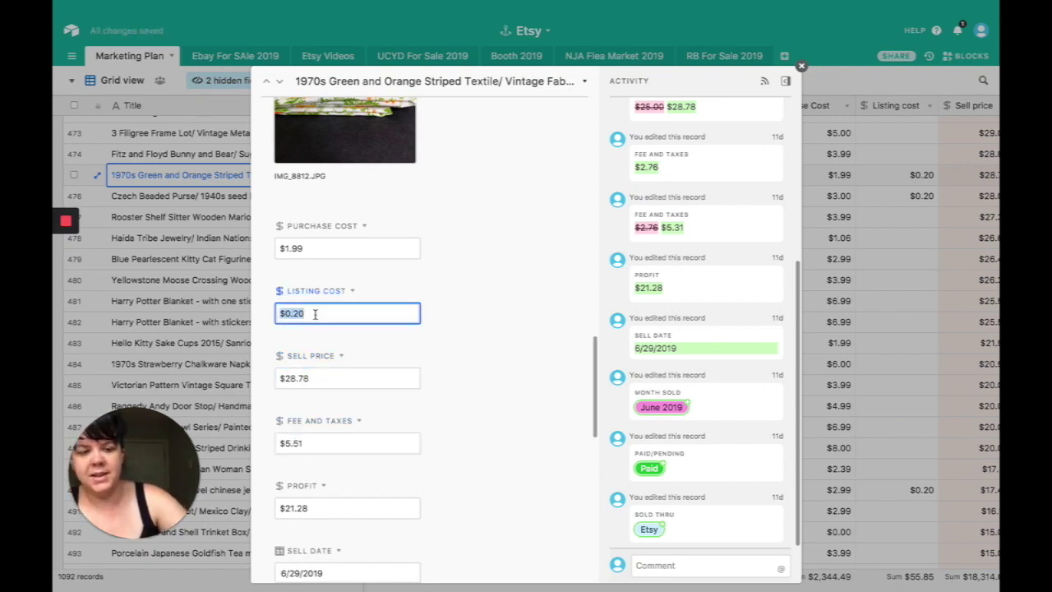
key(BackSpace)
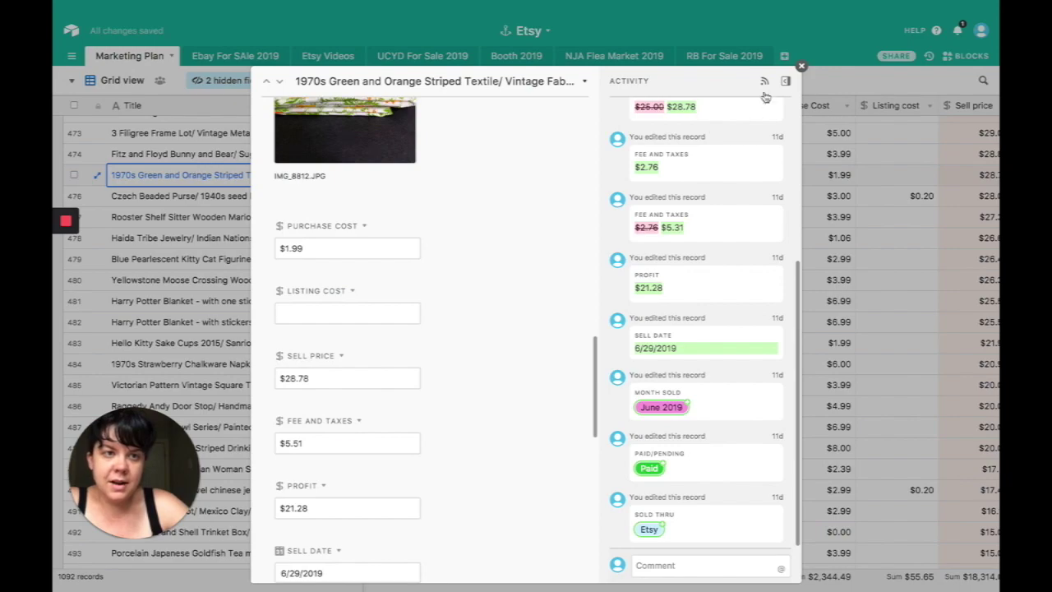
- Close the expanded record and check the Listing cost entries for the Czech beaded purse and the Chinese jewelry box
click(802, 66)
scroll(617, 460, down, 1)
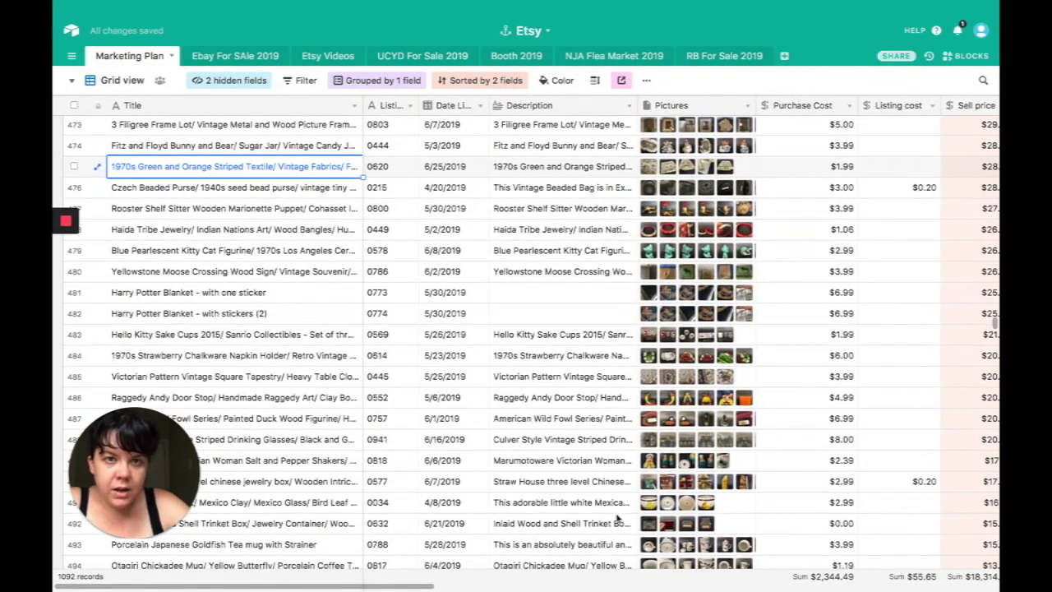
scroll(618, 516, up, 1)
scroll(618, 516, right, 6)
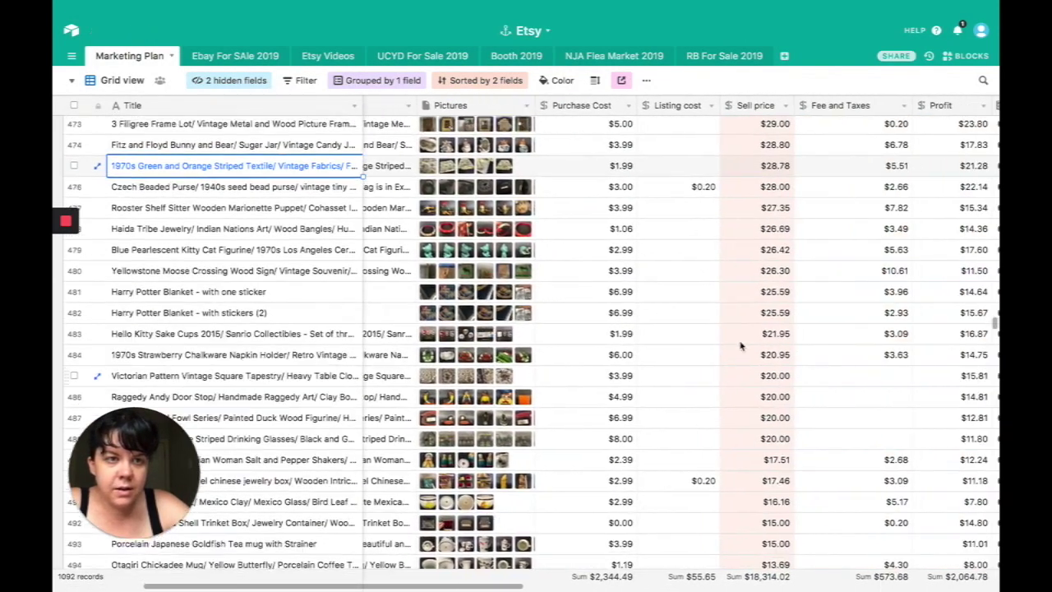
click(700, 188)
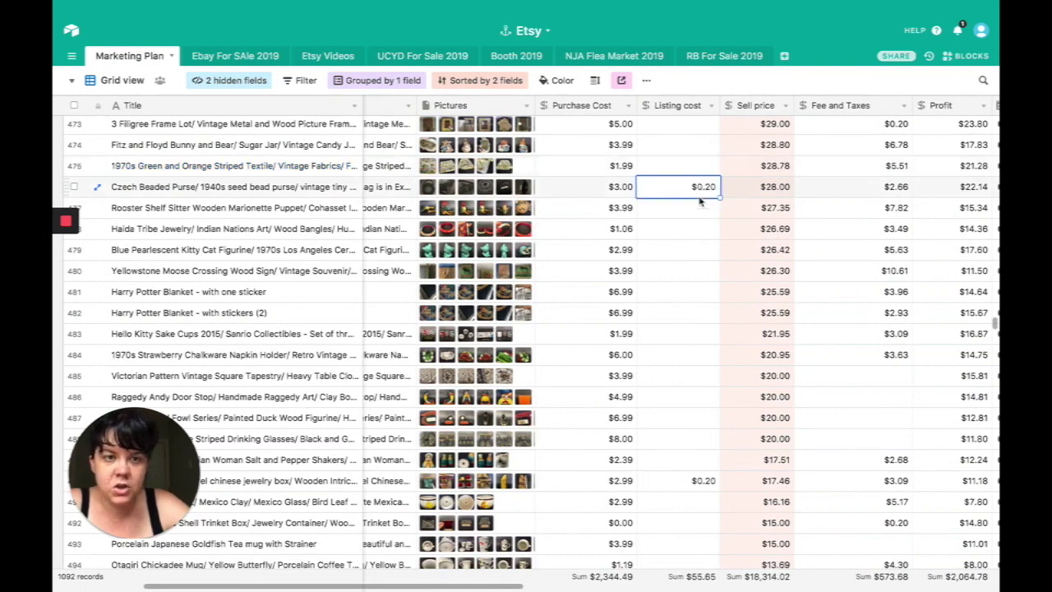
click(685, 482)
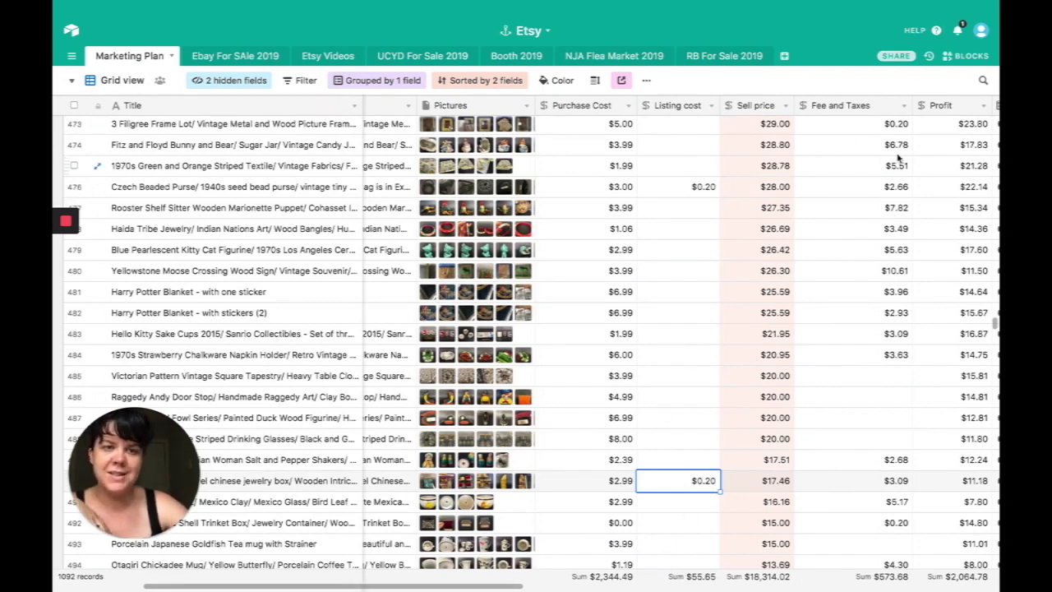
- Reopen the 1970s Green and Orange Striped Textile record, review its price and sale fields down to Sold Thru, and close it
click(97, 165)
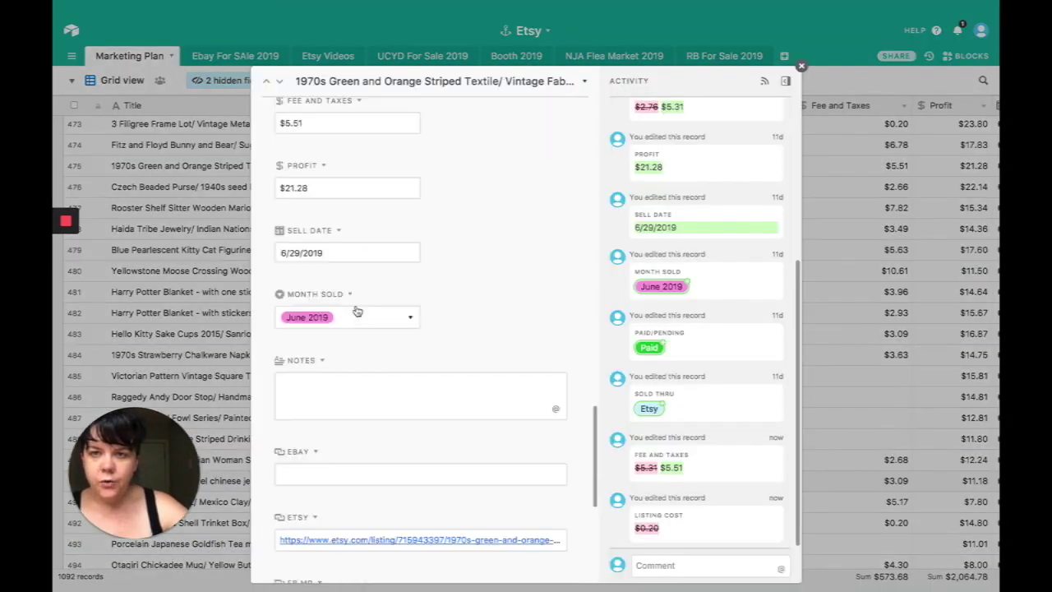
scroll(357, 311, up, 5)
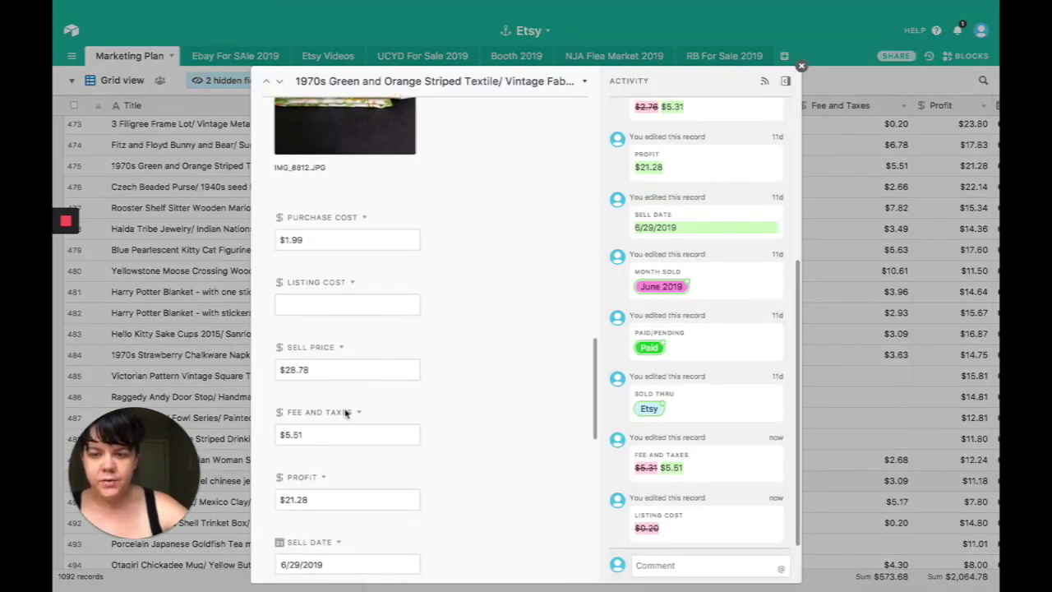
scroll(345, 413, down, 12)
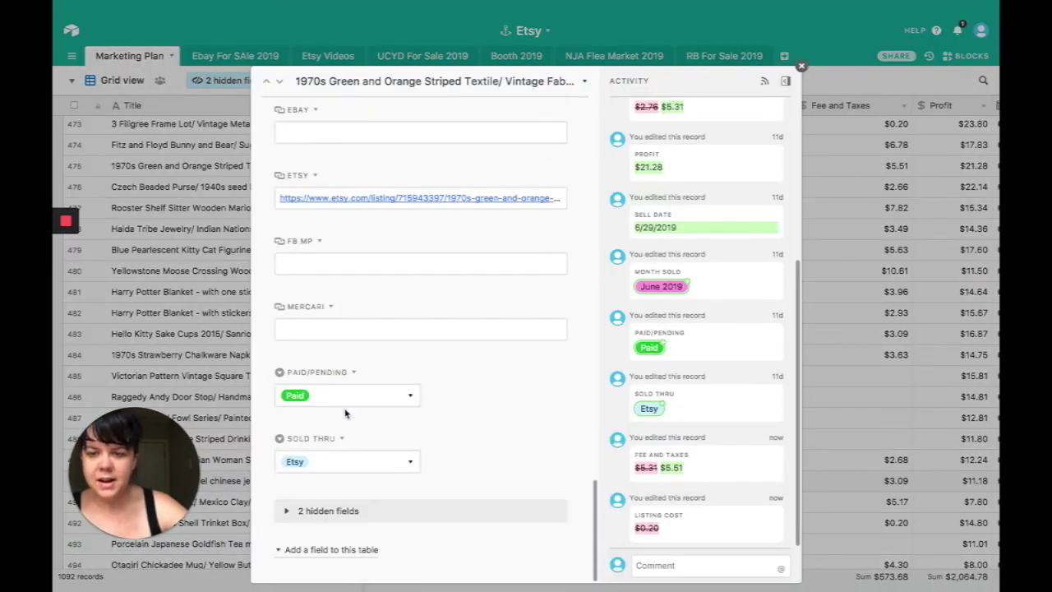
key(Escape)
- Open the Czech Beaded Purse record and look through its pictures, enlarging IMG_5296.JPG
key(Down)
key(space)
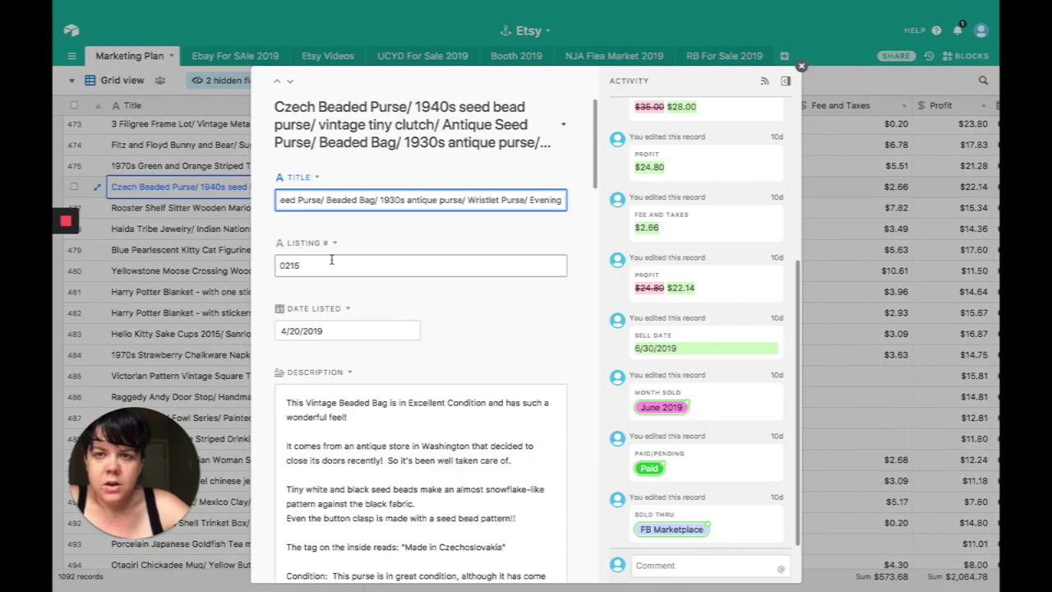
scroll(331, 259, down, 10)
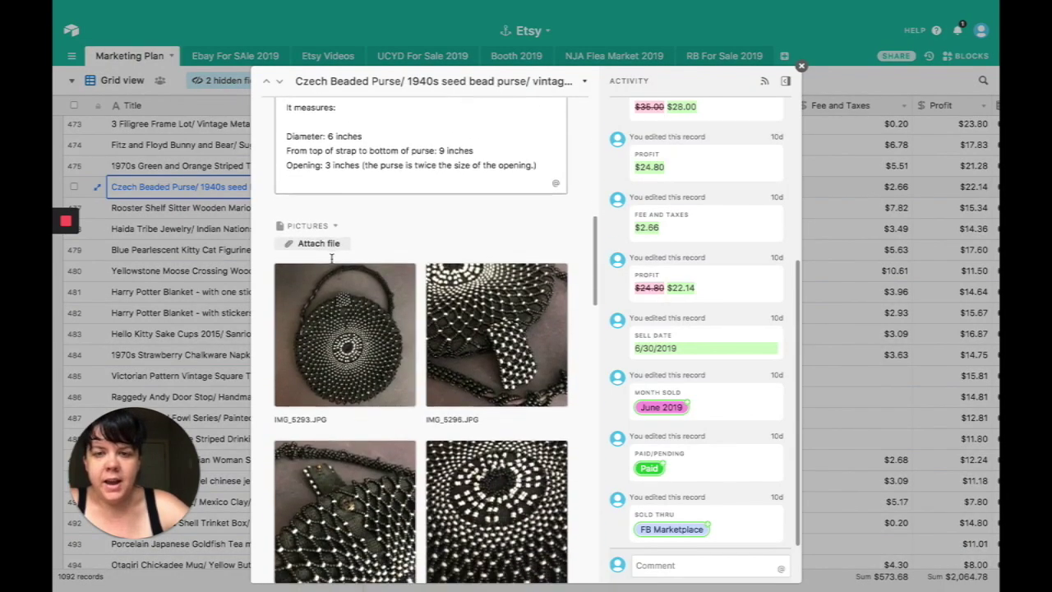
scroll(331, 259, down, 3)
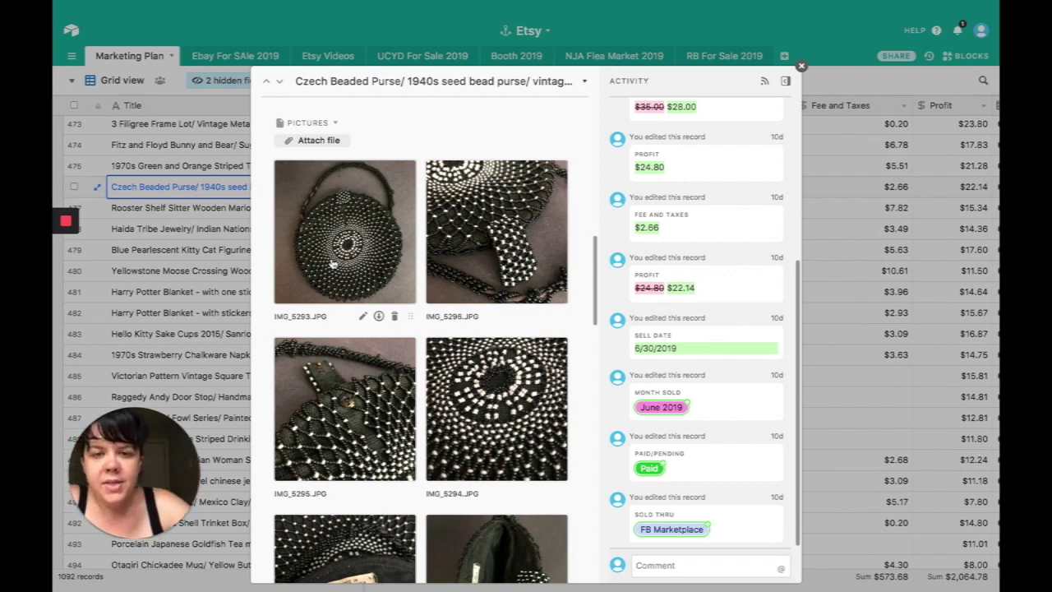
click(470, 273)
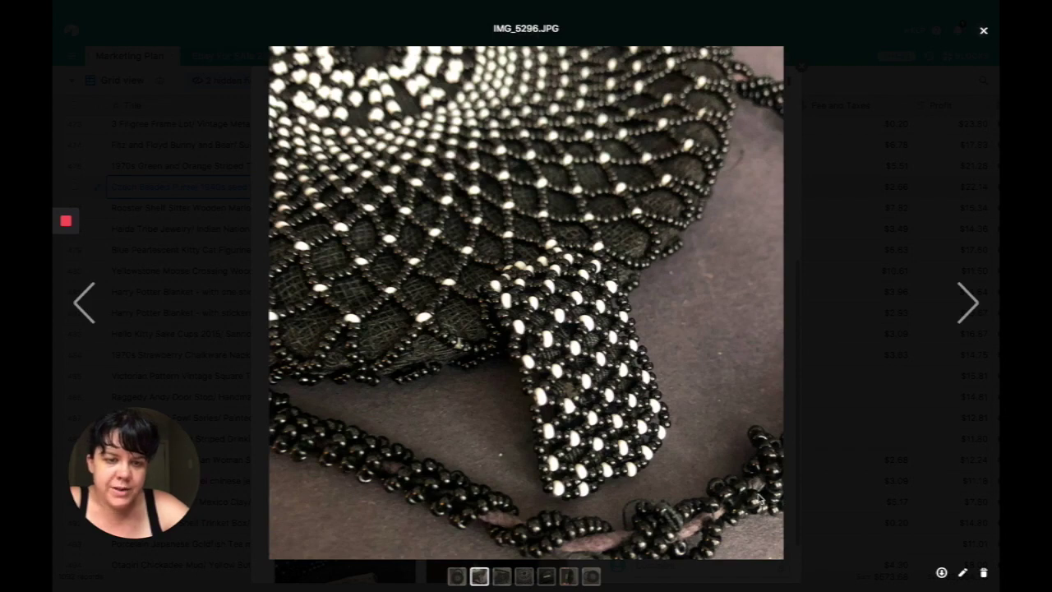
click(171, 270)
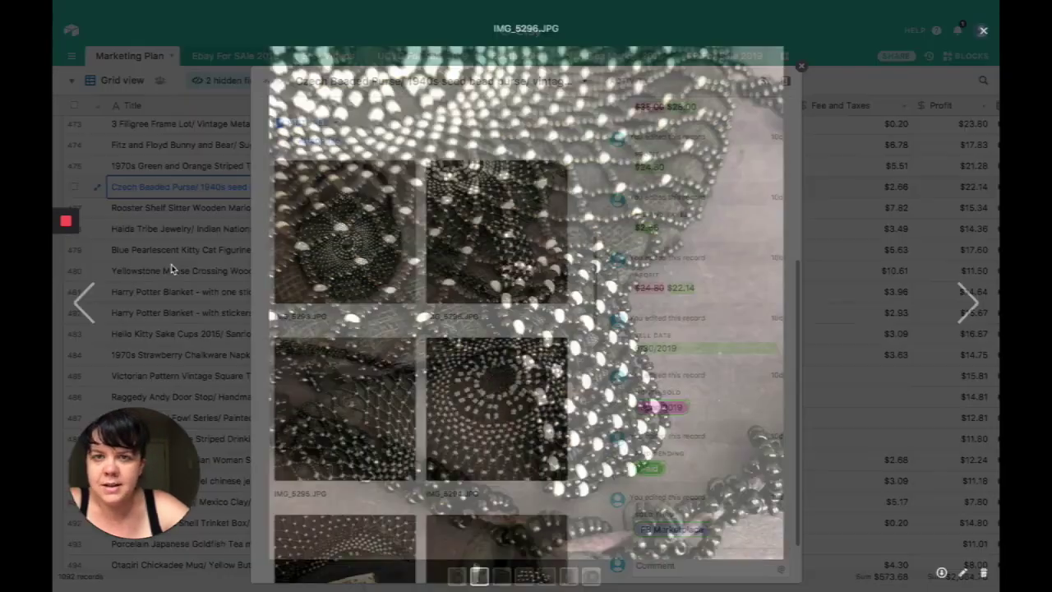
scroll(377, 312, down, 1)
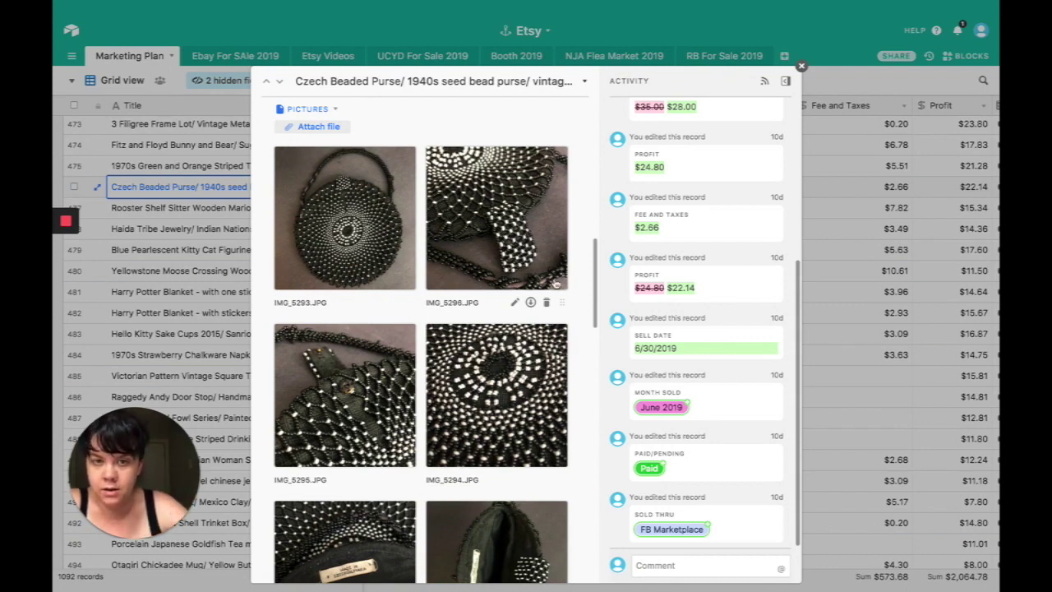
scroll(374, 423, down, 5)
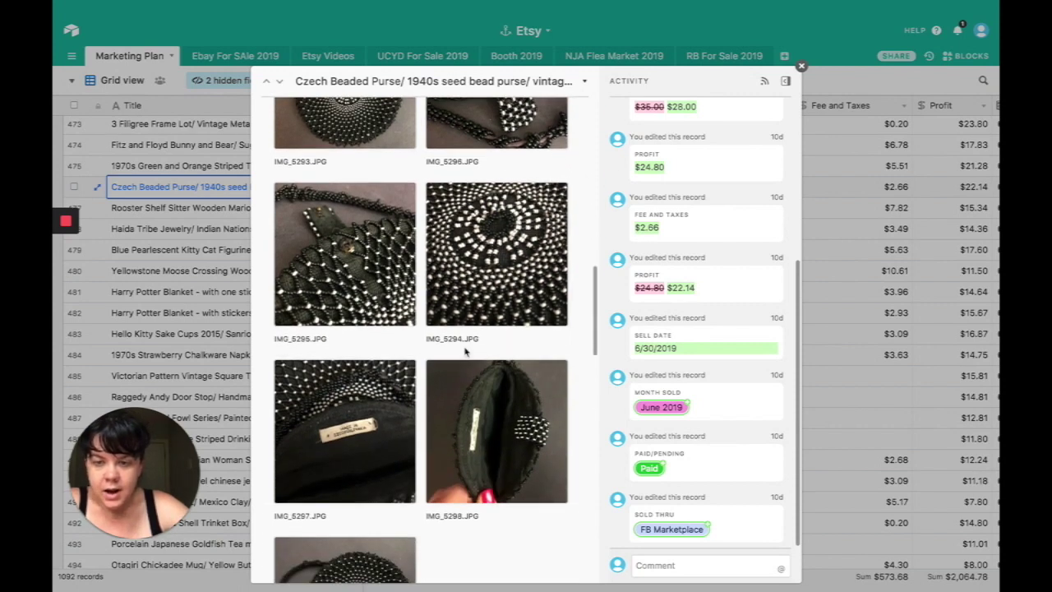
scroll(444, 410, down, 3)
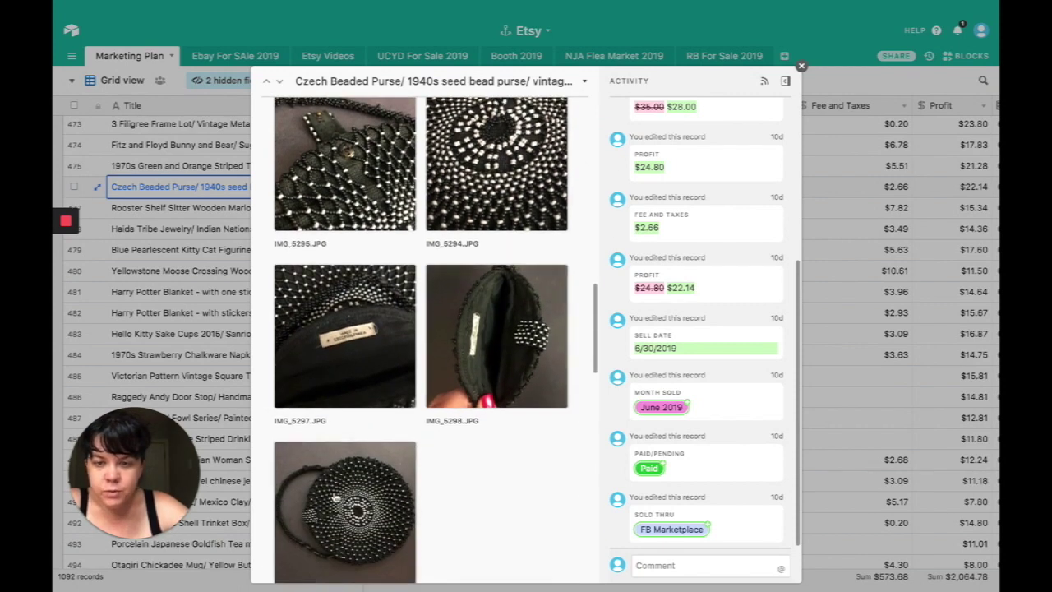
- Review the beaded purse's purchase cost, listing cost, sell price, fees and taxes, and profit
scroll(336, 498, down, 8)
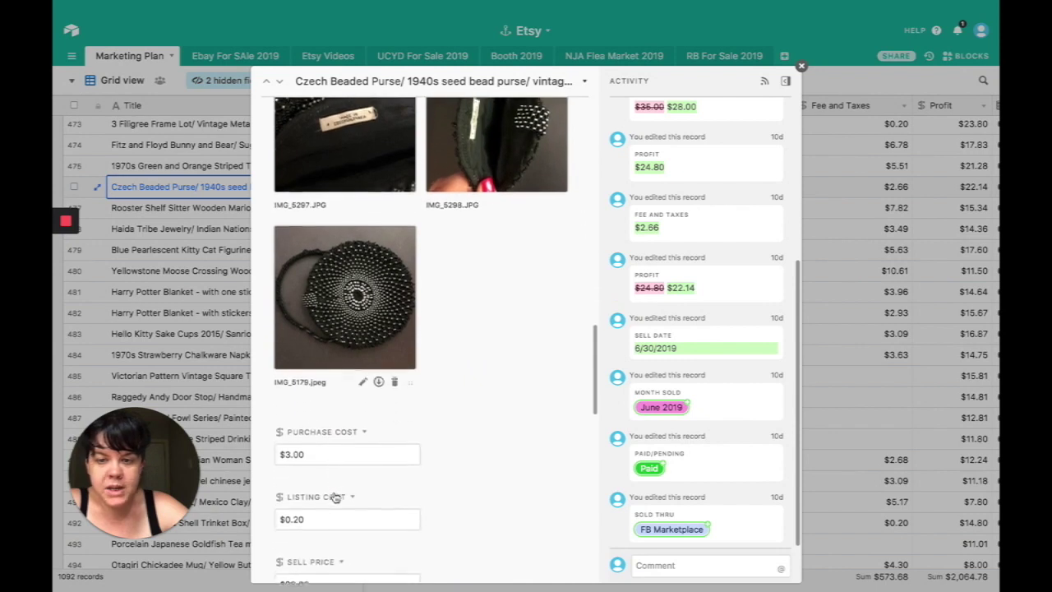
click(335, 443)
scroll(336, 448, down, 4)
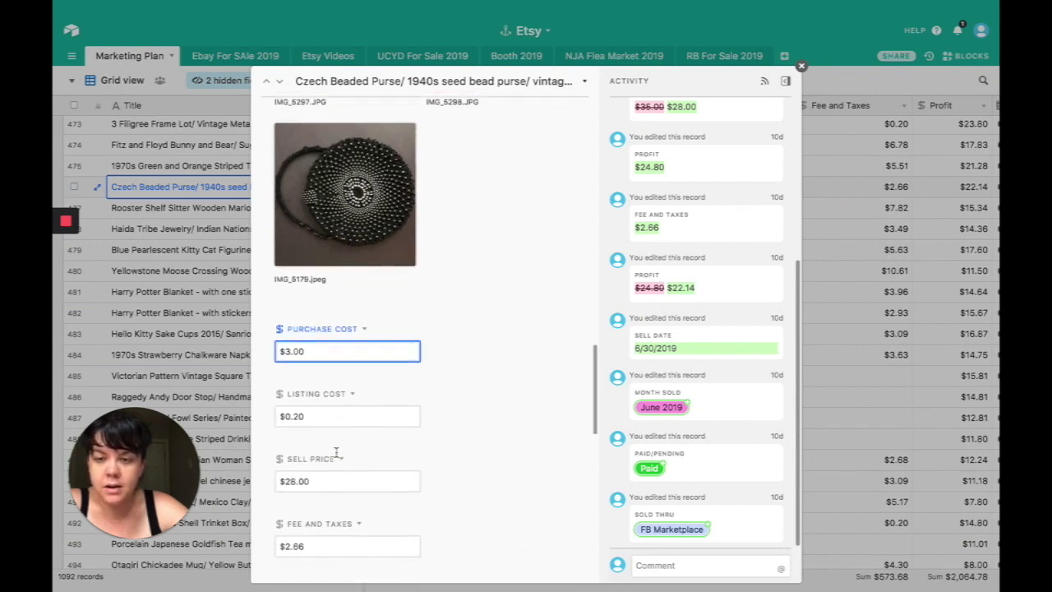
click(337, 405)
scroll(330, 475, down, 1)
click(327, 442)
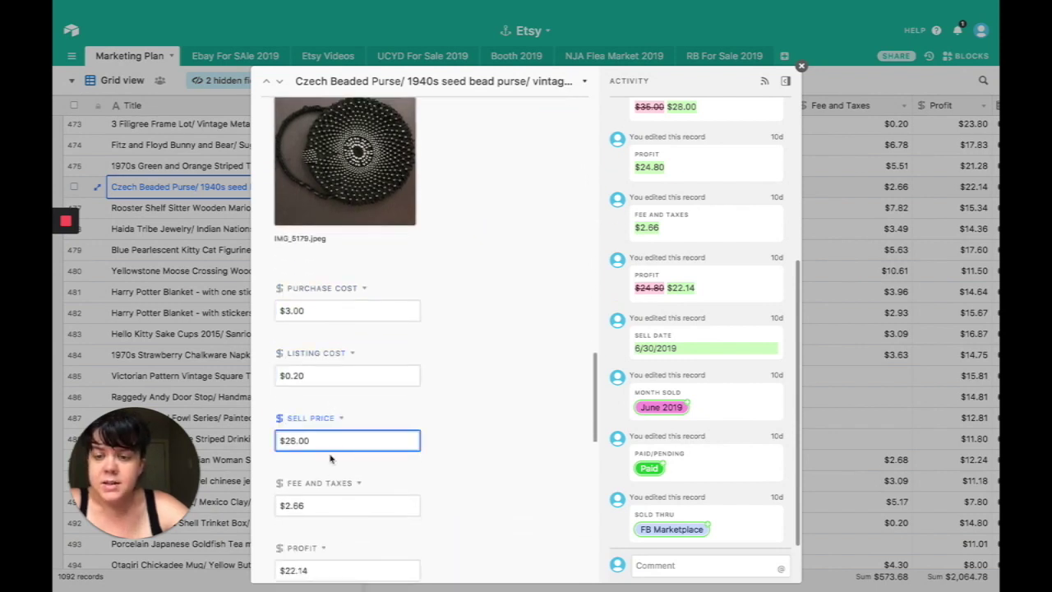
scroll(330, 458, down, 3)
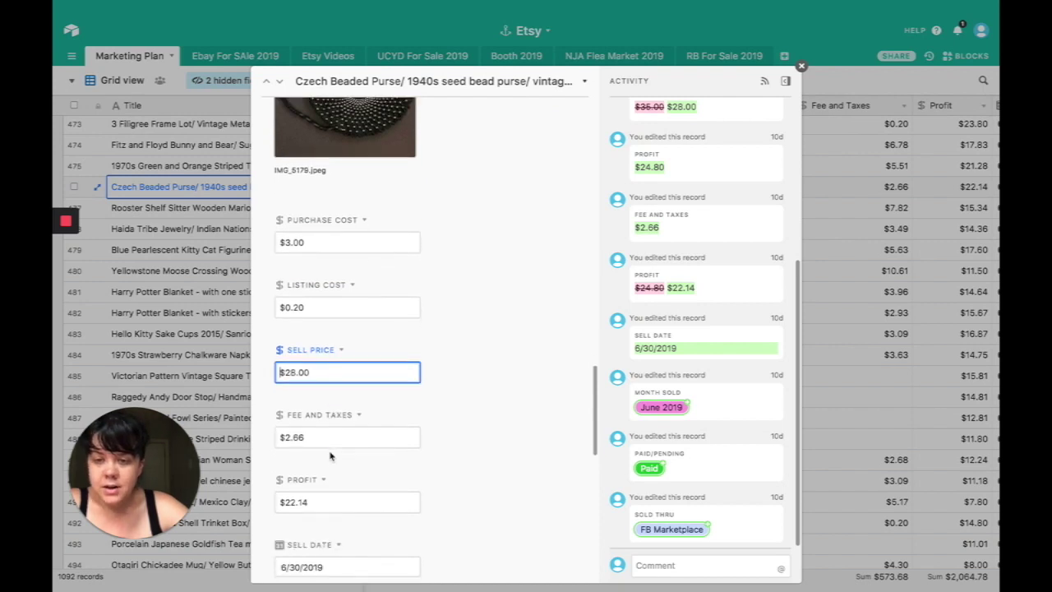
click(330, 436)
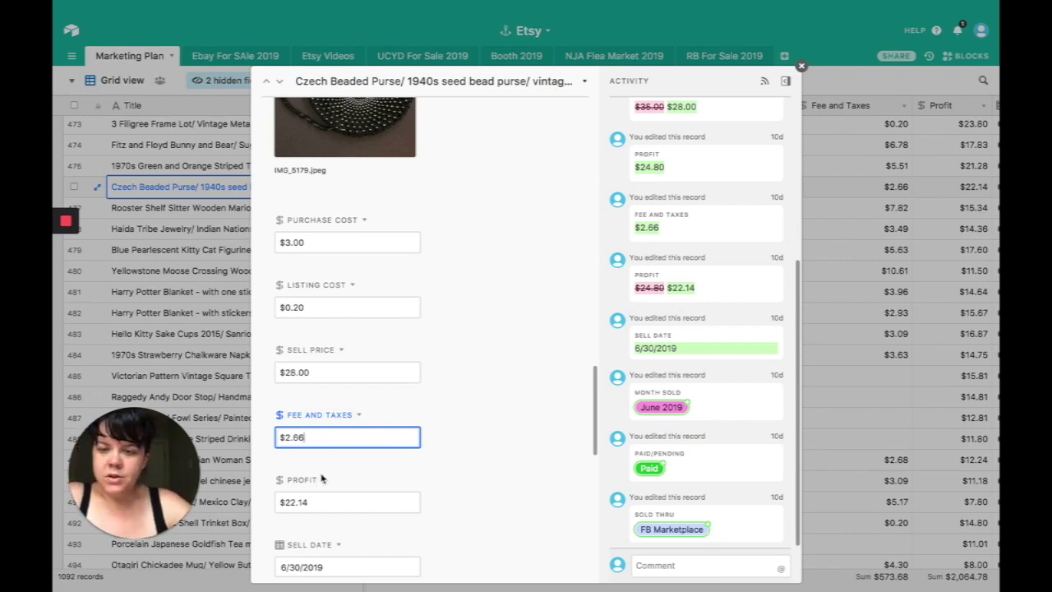
scroll(324, 479, down, 1)
click(323, 448)
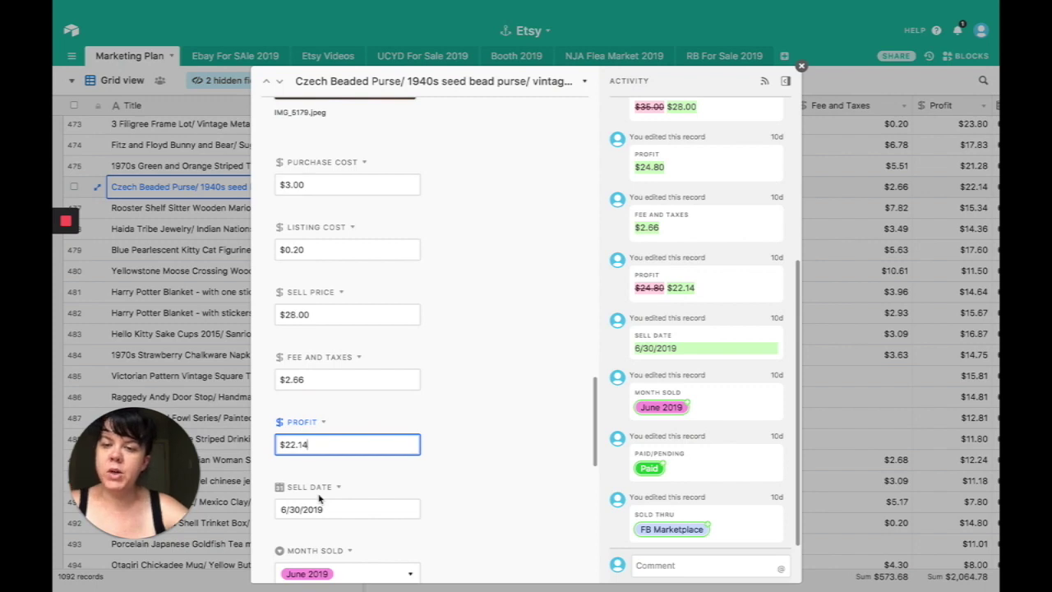
- Check the beaded purse's sell date, marketplace links, payment status and sales channel, and close its record
scroll(319, 493, down, 4)
scroll(319, 490, down, 2)
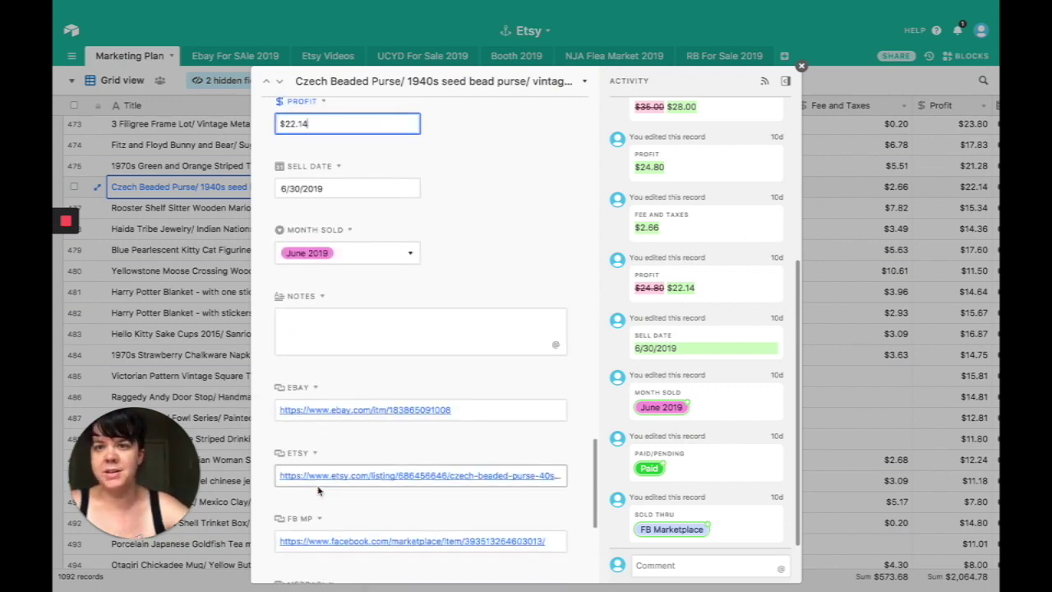
scroll(319, 491, down, 5)
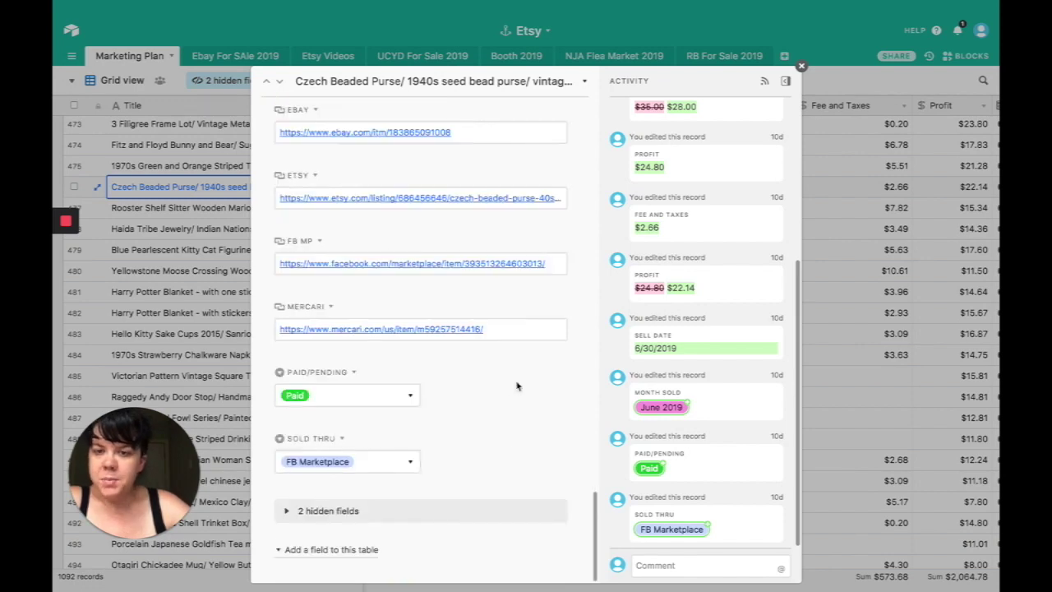
click(209, 274)
- Open the Rooster Shelf Sitter Wooden Marionette Puppet record and look through its pictures, enlarging IMG_0460.jpeg
click(97, 207)
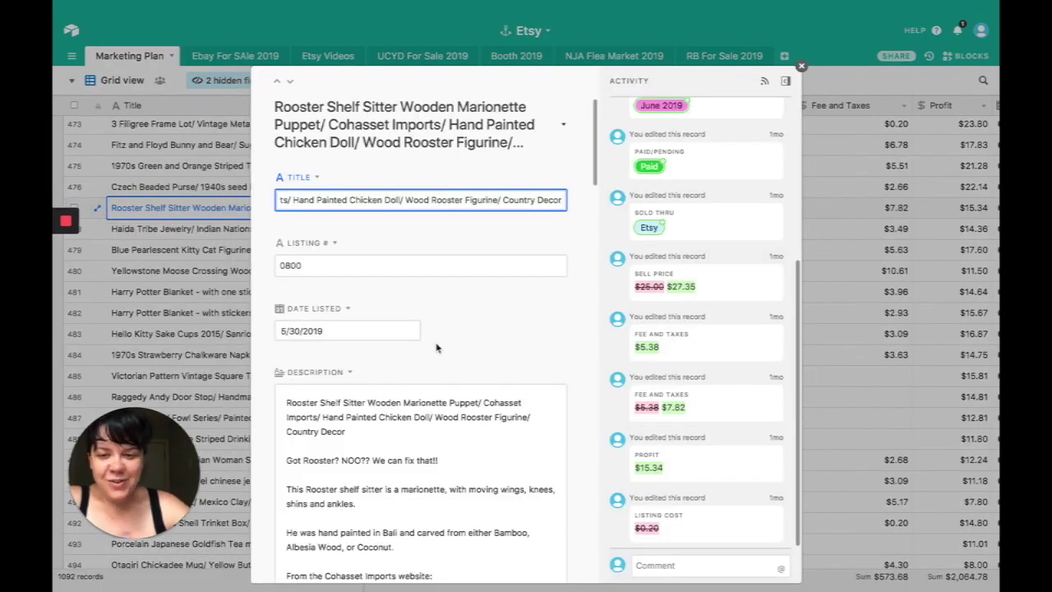
scroll(436, 348, down, 10)
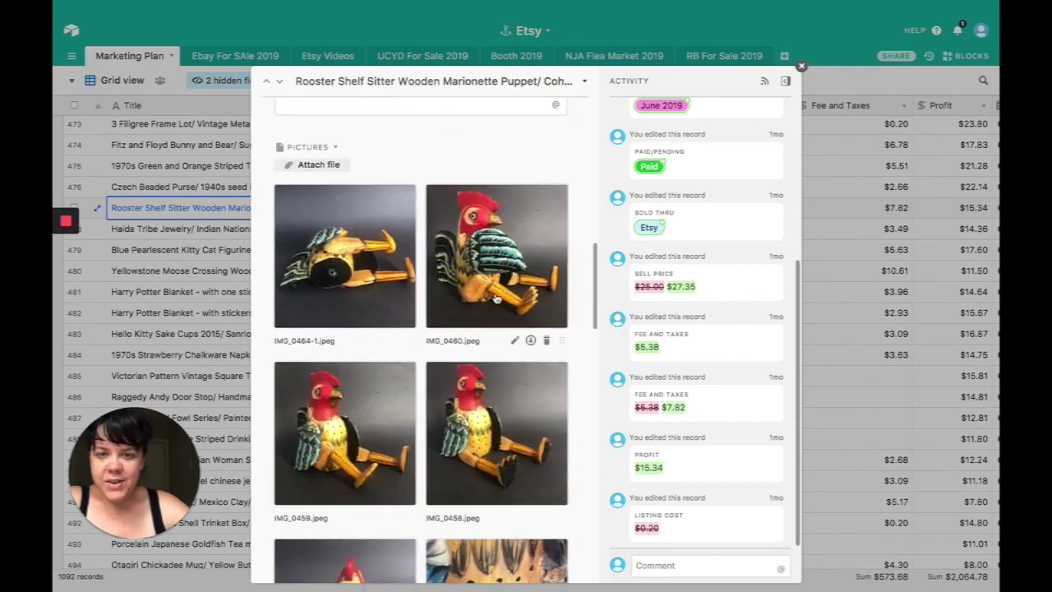
click(495, 271)
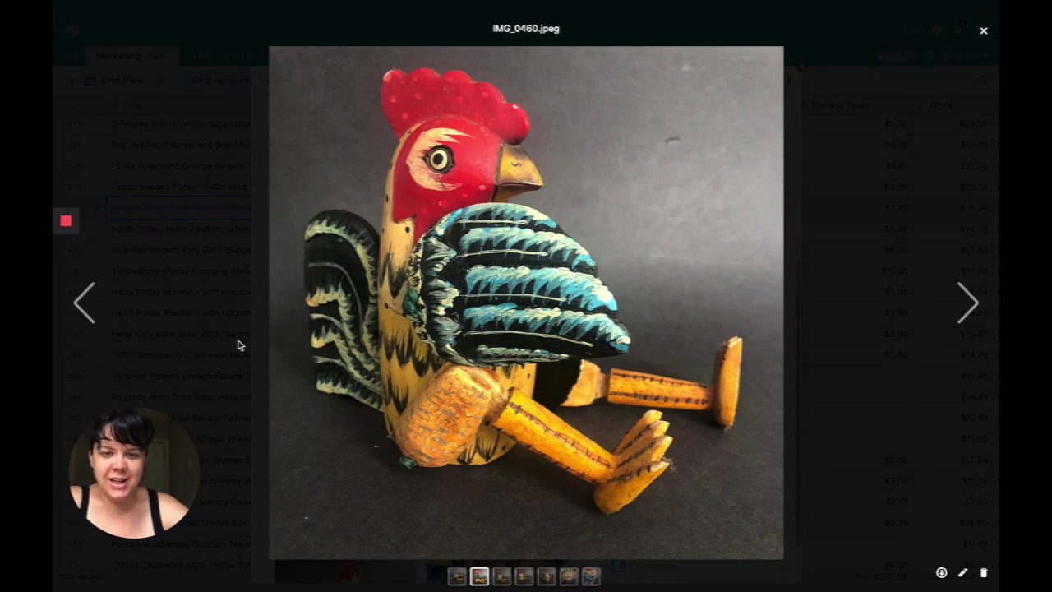
click(229, 193)
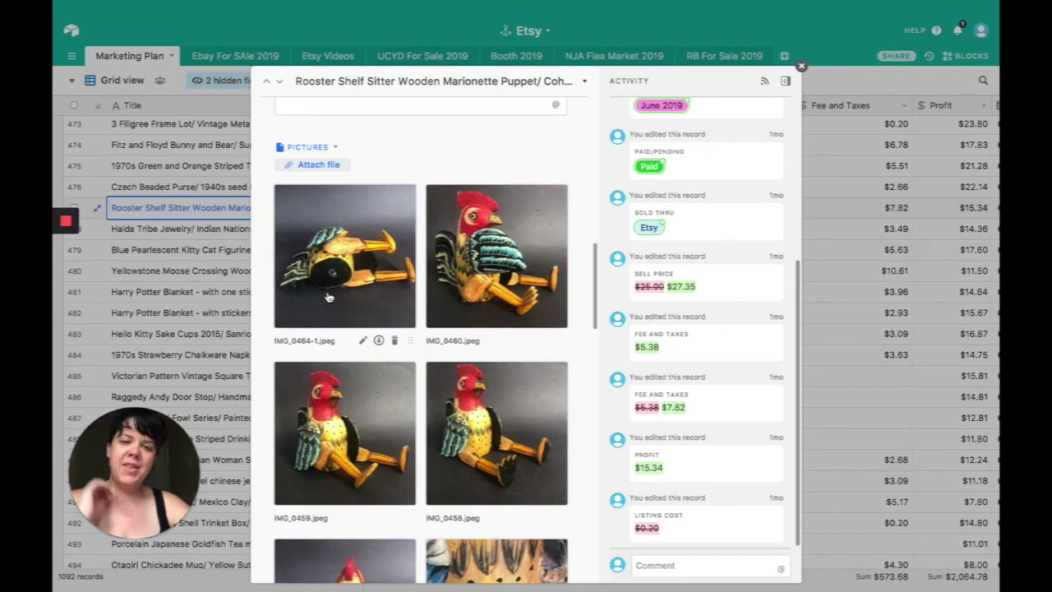
scroll(328, 298, down, 5)
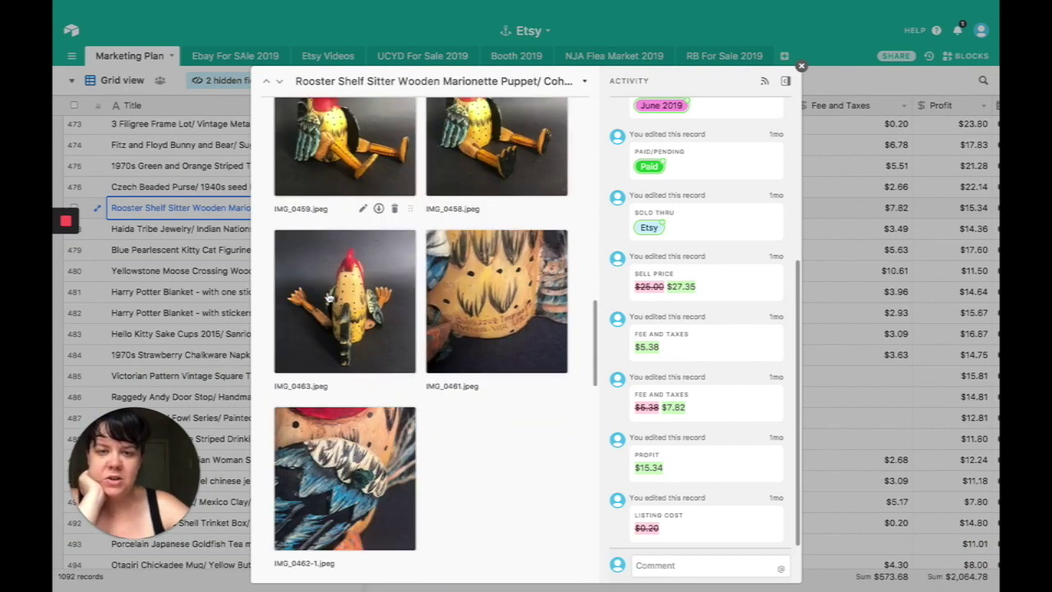
scroll(328, 298, down, 1)
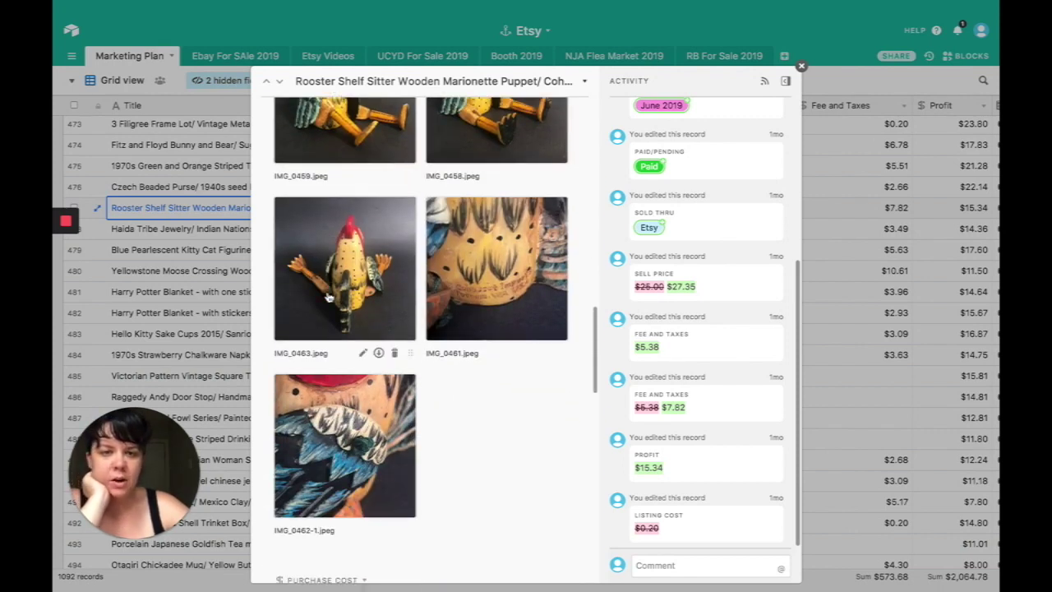
- Review the rooster puppet's purchase cost, sell price, fees and taxes, profit, sell date and marketplace links
scroll(328, 298, down, 3)
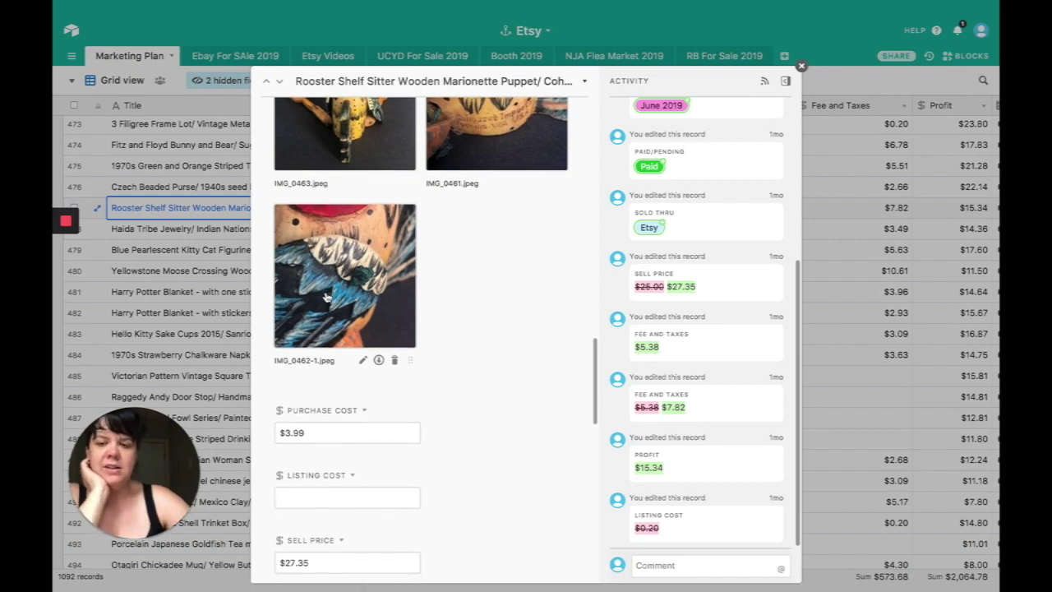
scroll(328, 298, down, 3)
click(328, 261)
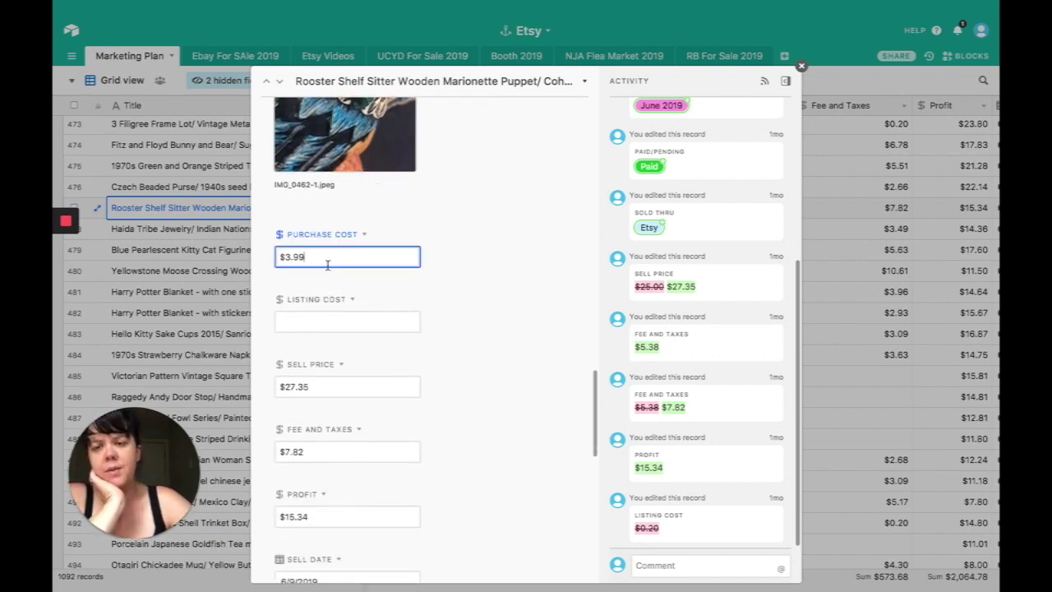
click(325, 390)
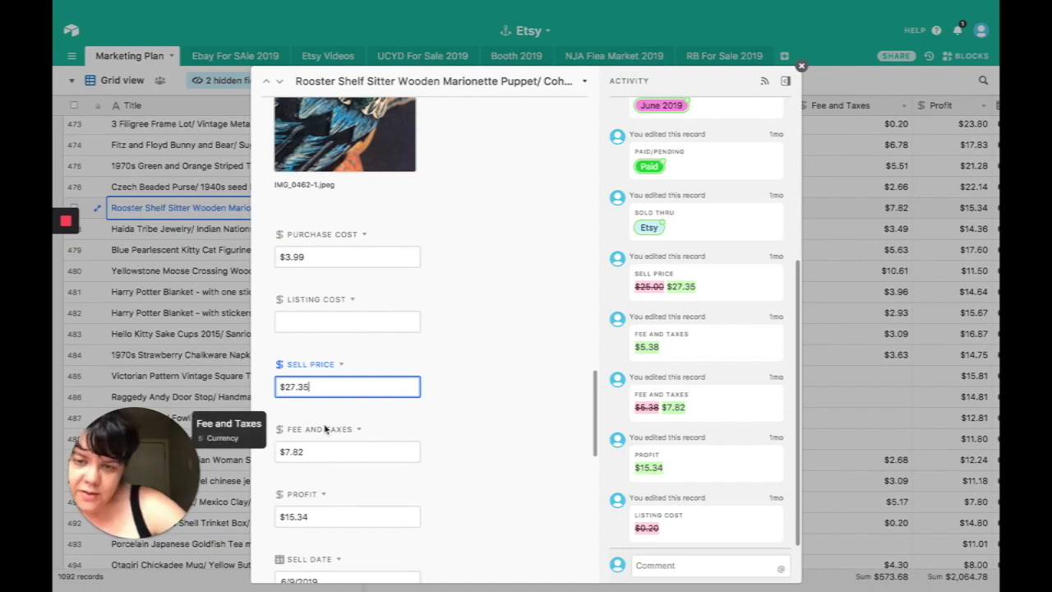
click(331, 454)
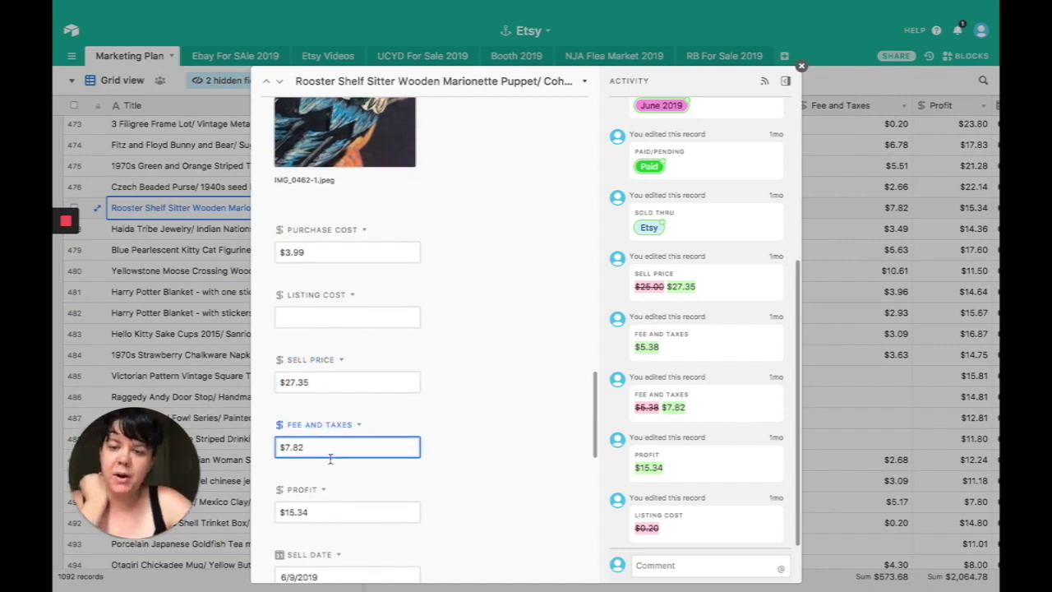
scroll(331, 460, down, 1)
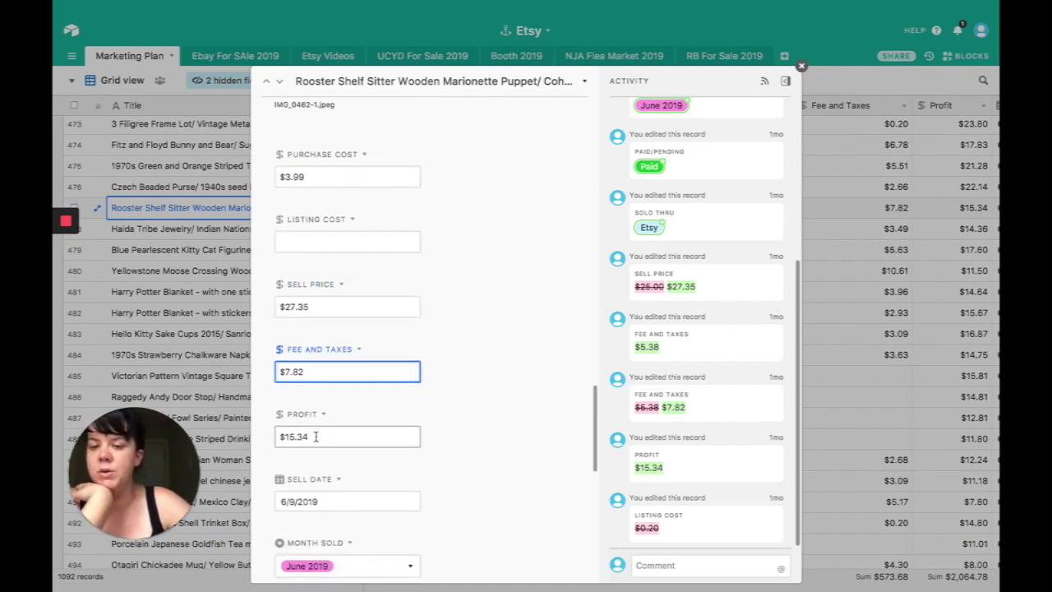
click(315, 436)
scroll(316, 437, down, 6)
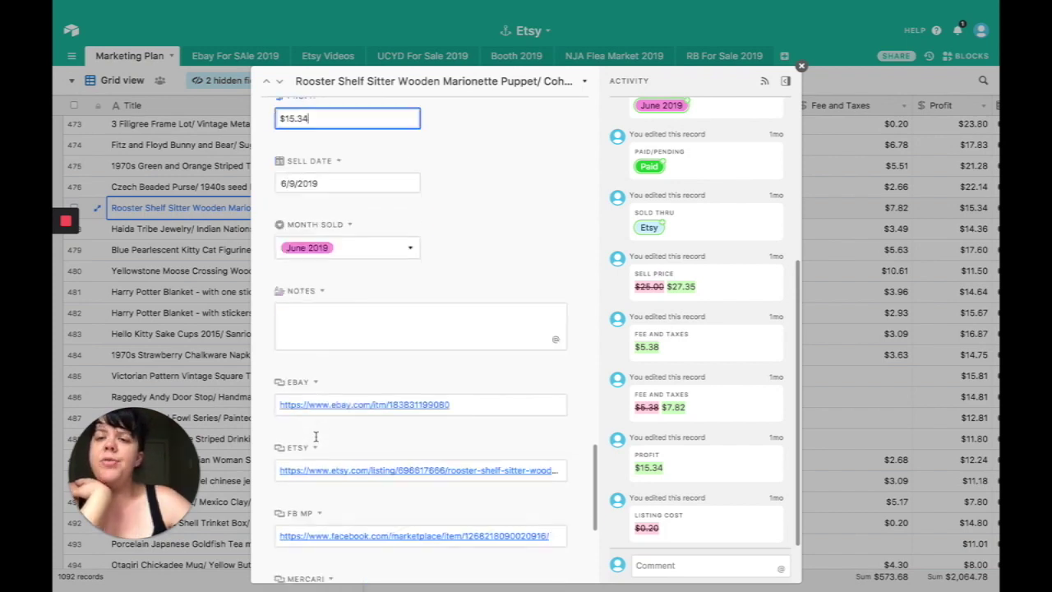
- Check the rooster puppet's payment status and sales channel, and switch to the Haida Tribe Jewelry wood bangles record
scroll(316, 436, down, 1)
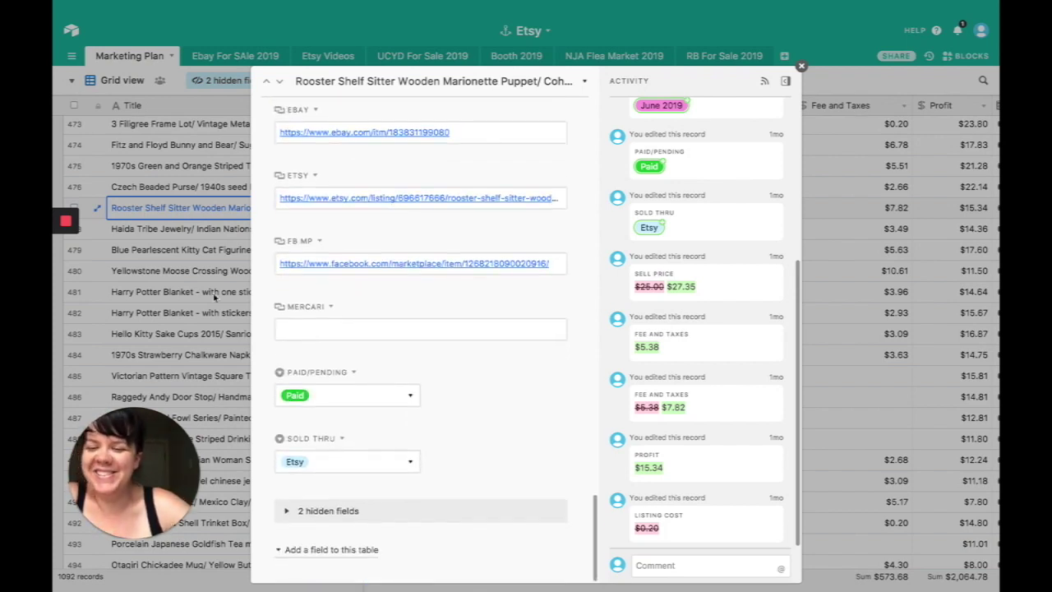
click(216, 296)
click(98, 230)
click(99, 230)
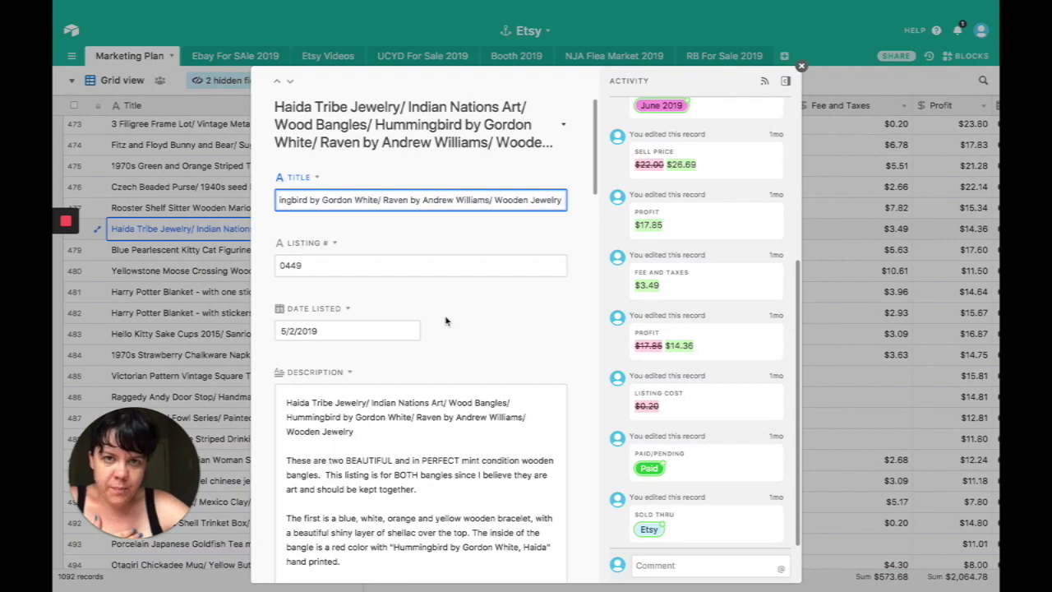
- Read the Haida bangles' listing date and description, and look over their pictures
scroll(446, 320, down, 3)
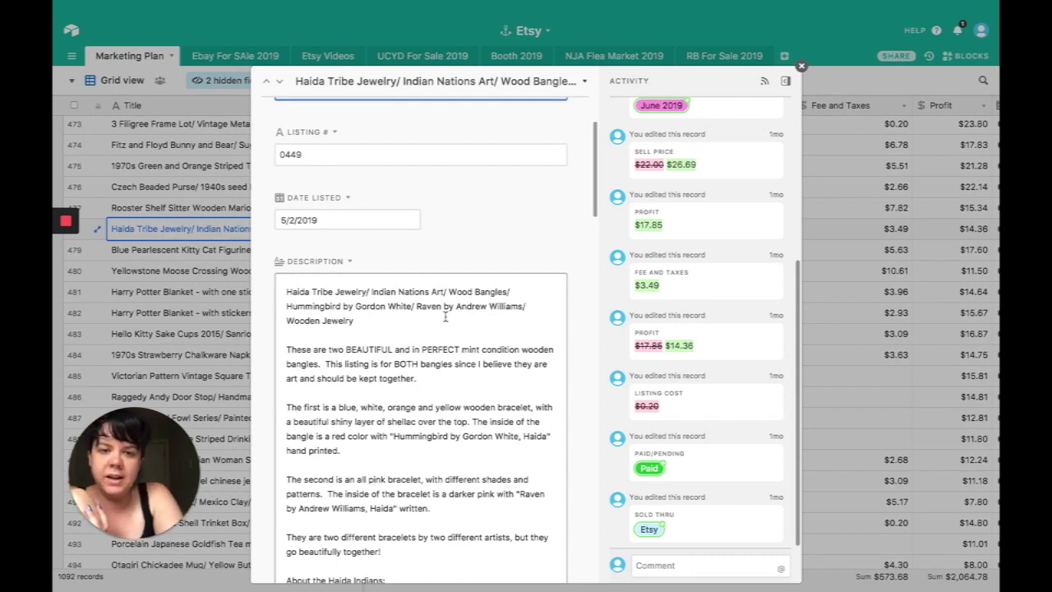
scroll(445, 317, down, 10)
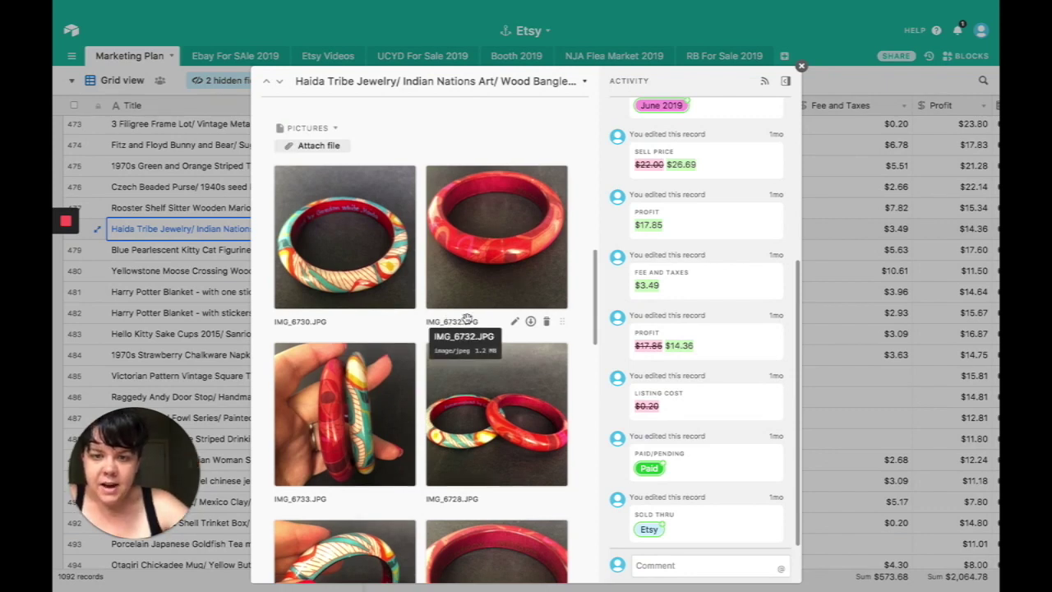
scroll(467, 321, down, 1)
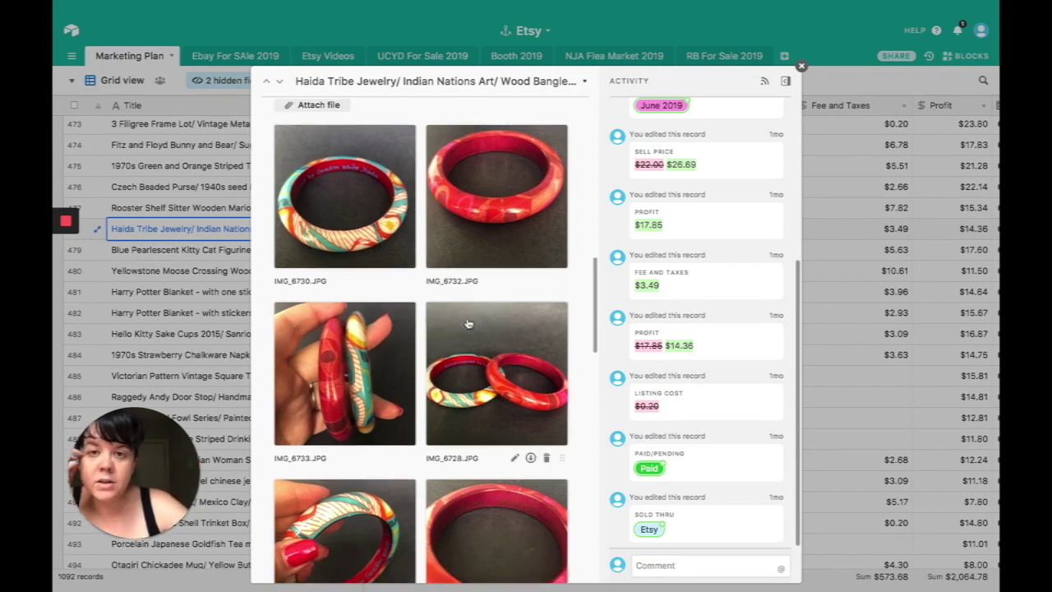
scroll(467, 324, up, 1)
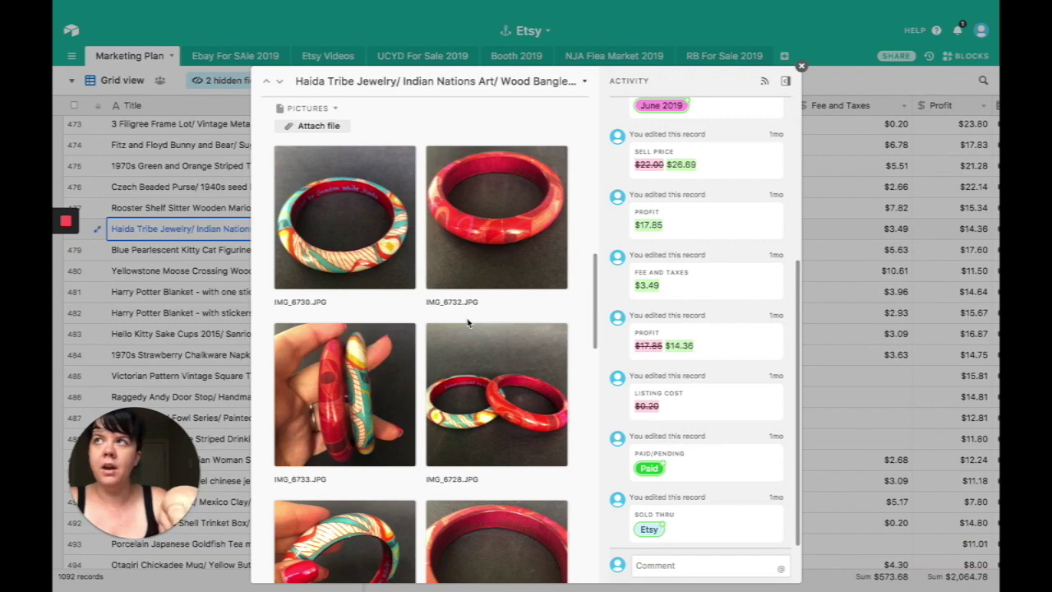
- Enlarge the bangle pictures IMG_6730.JPG and IMG_6732.JPG to examine the artists' inscriptions, and return to the record
click(390, 252)
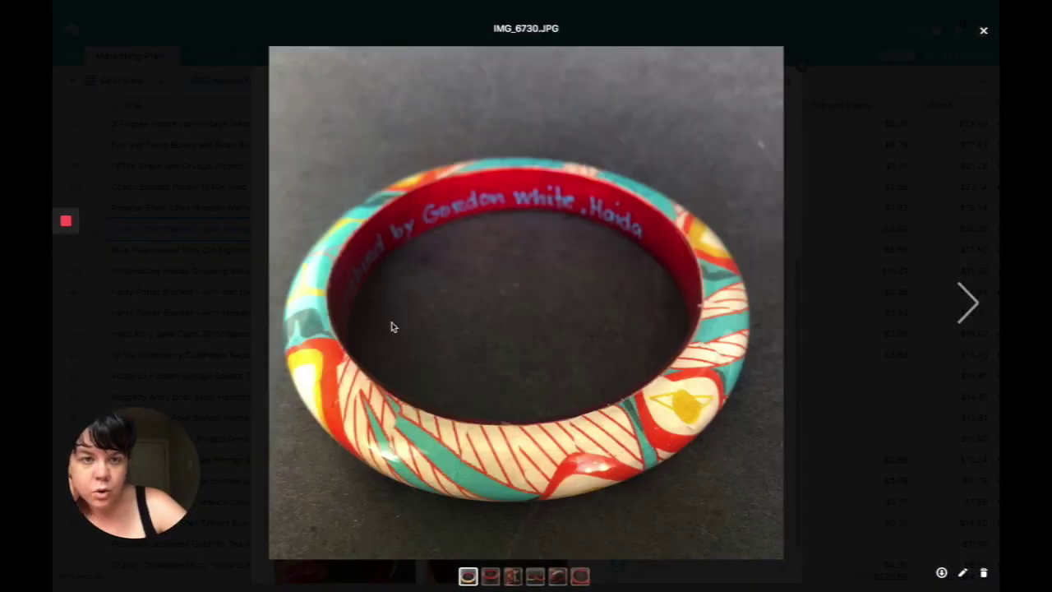
key(Escape)
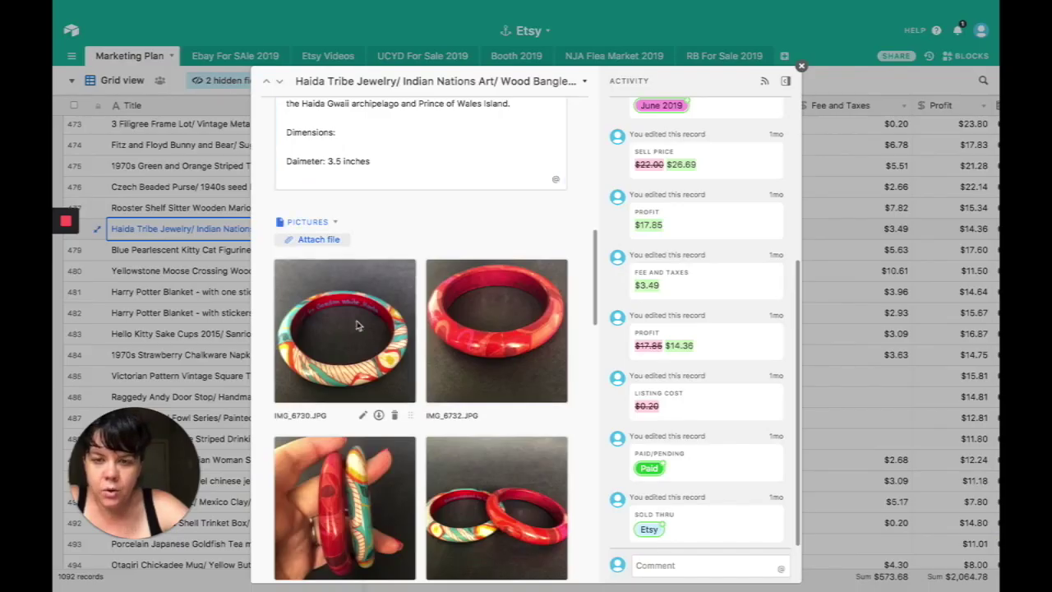
click(357, 324)
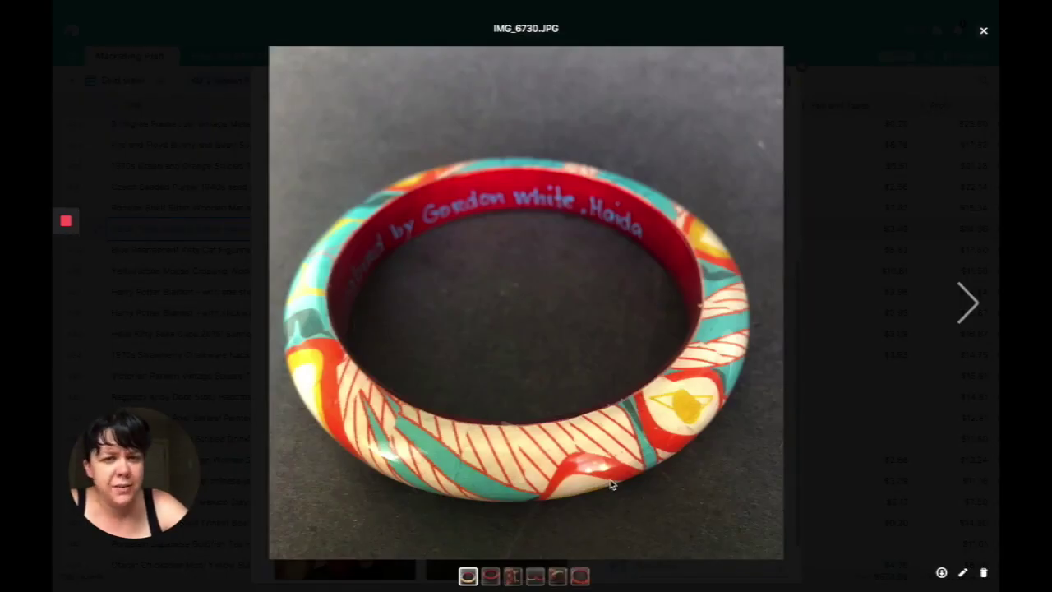
click(189, 284)
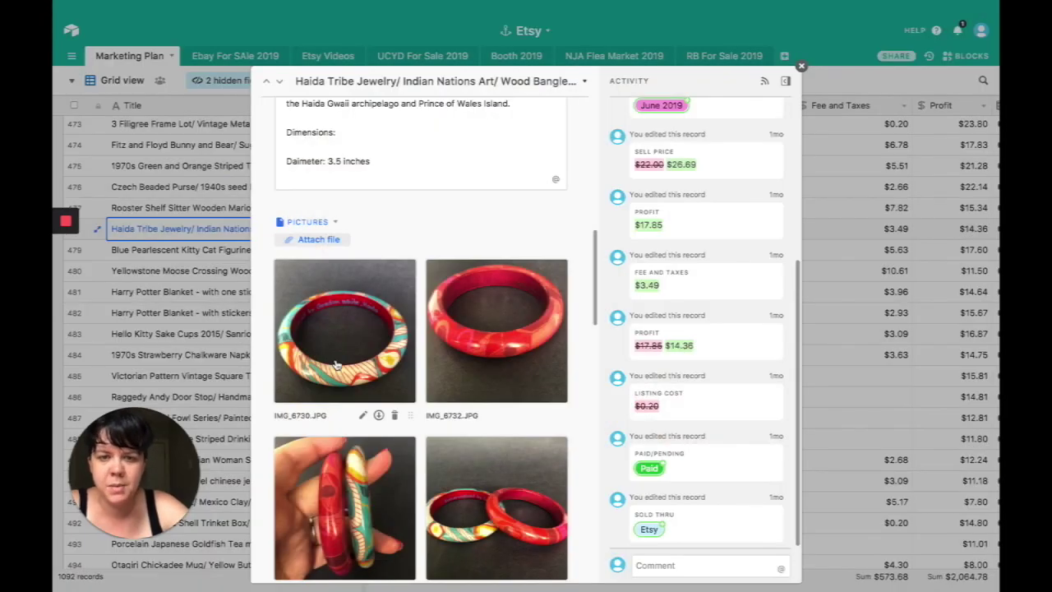
click(488, 351)
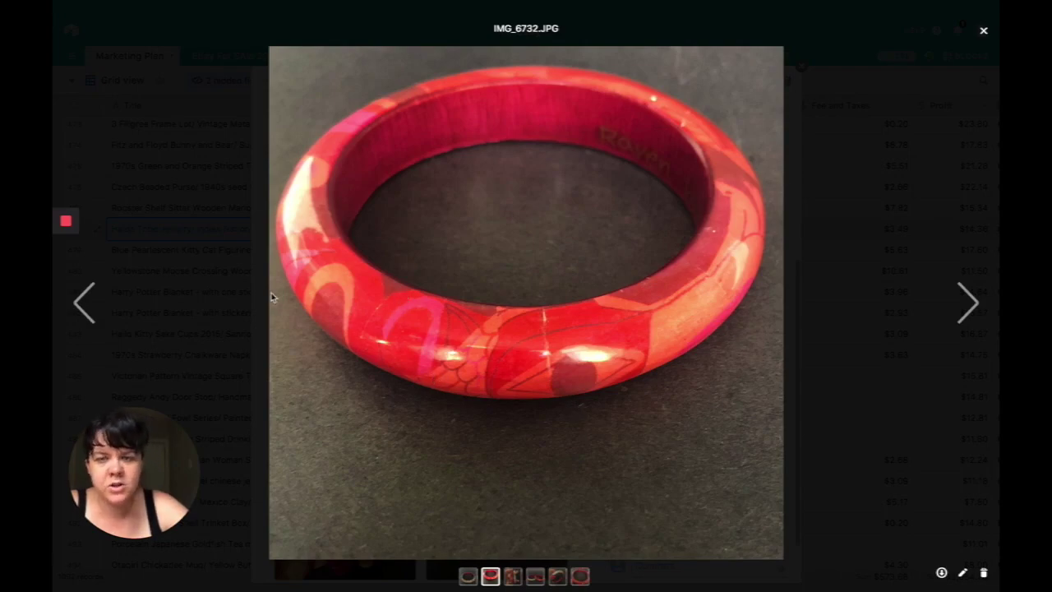
click(155, 278)
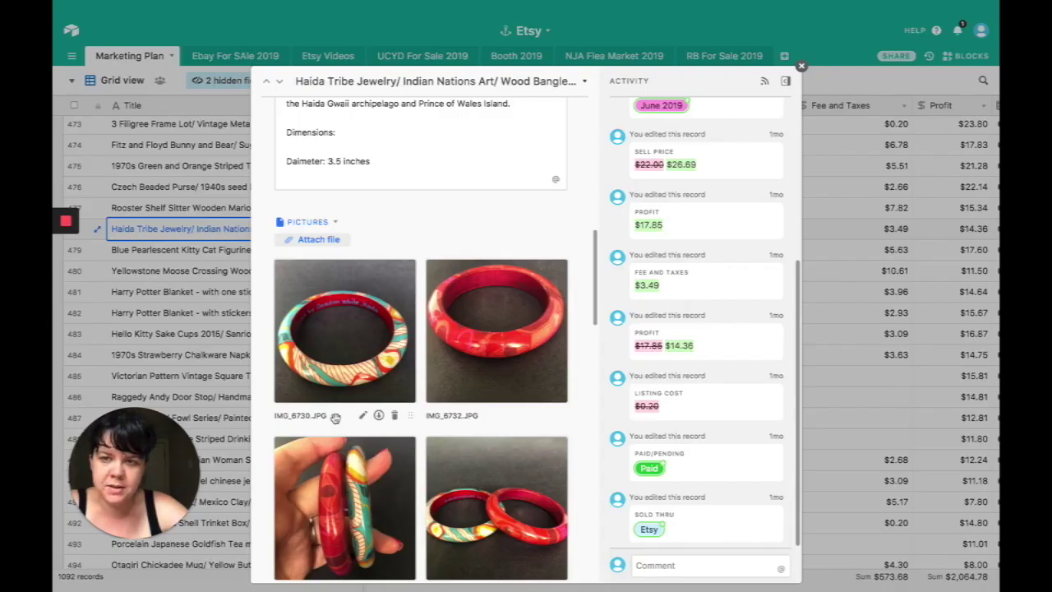
- Review the Haida bangles' purchase cost, sell price, fees and taxes, and profit, and close their record
scroll(335, 418, down, 4)
scroll(335, 421, down, 1)
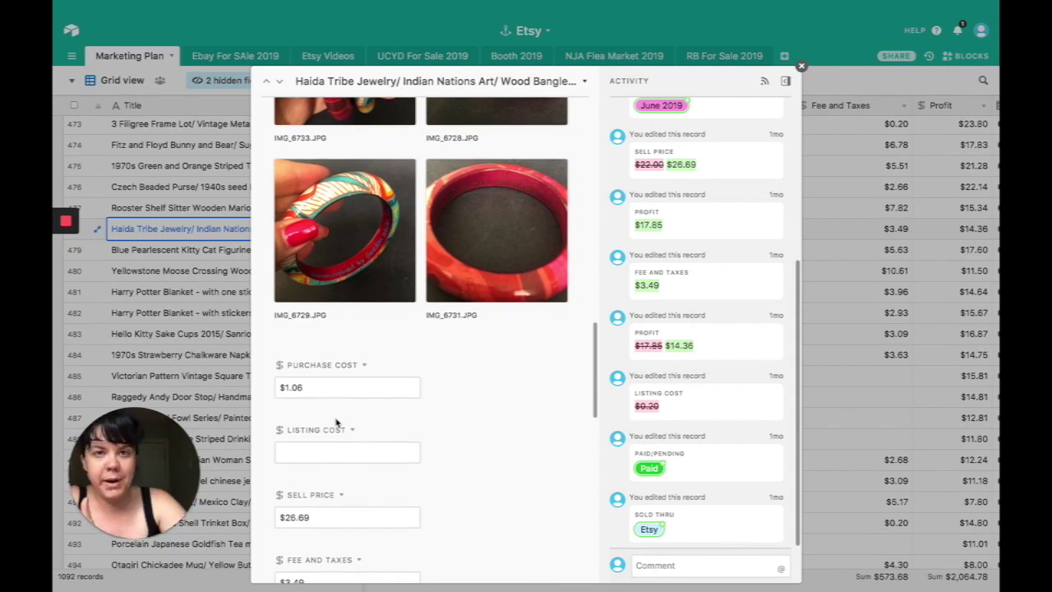
click(338, 387)
click(455, 376)
scroll(455, 376, down, 3)
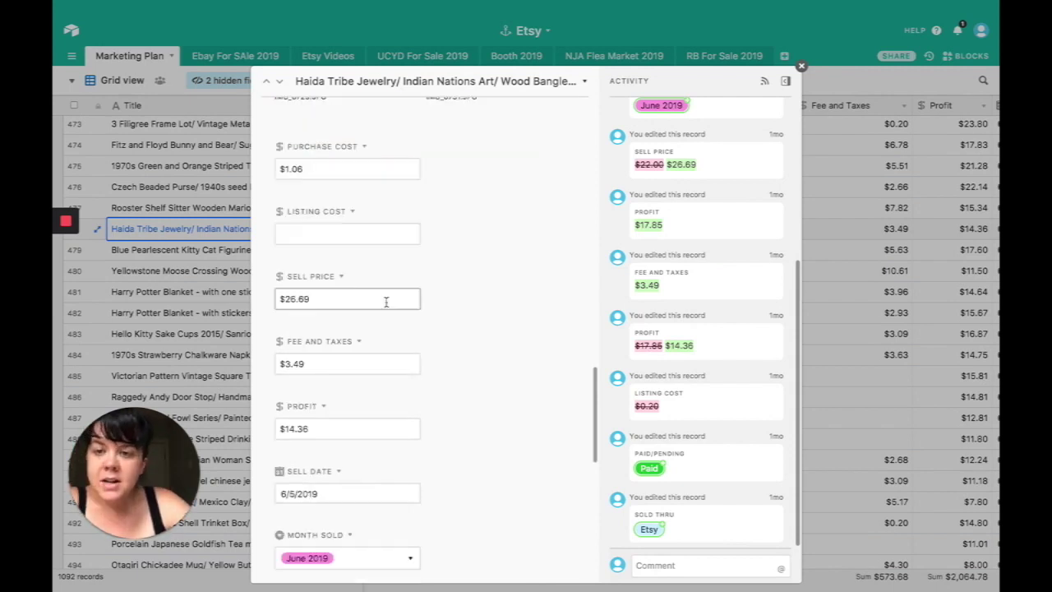
click(386, 301)
click(362, 366)
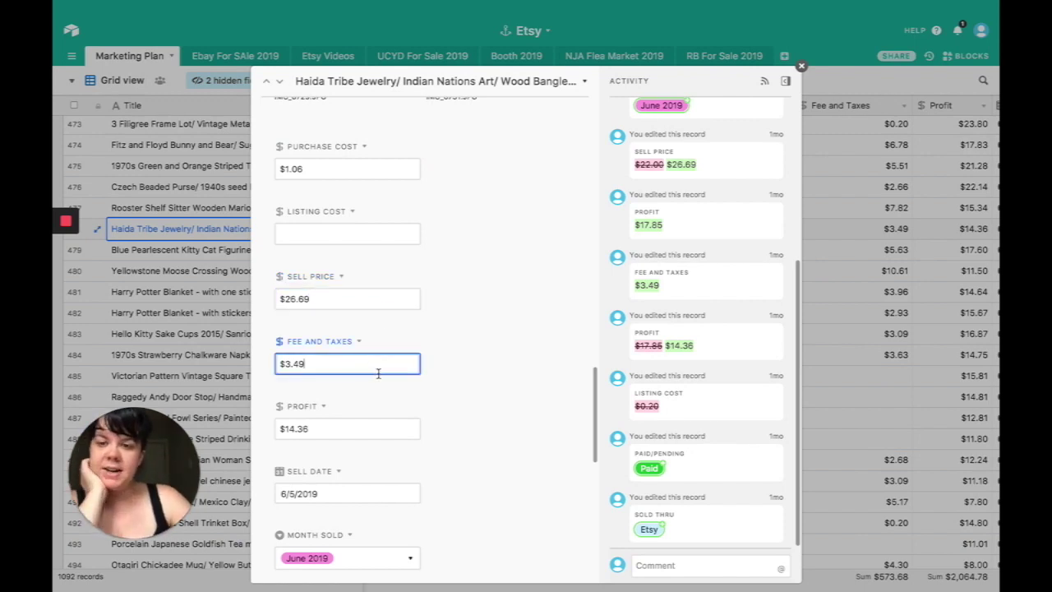
scroll(378, 374, down, 1)
click(353, 391)
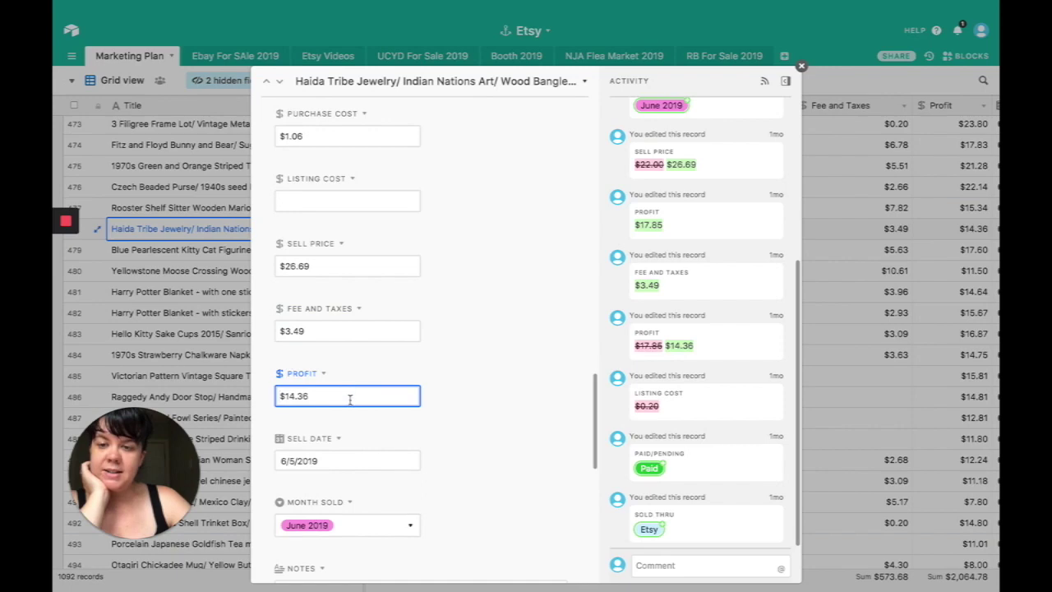
scroll(349, 398, down, 8)
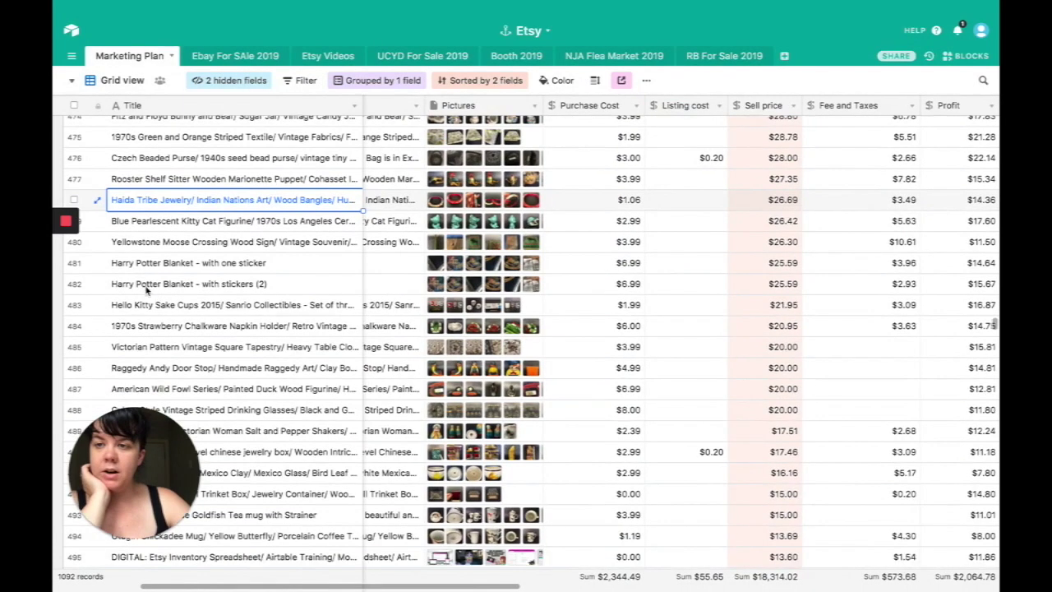
click(146, 287)
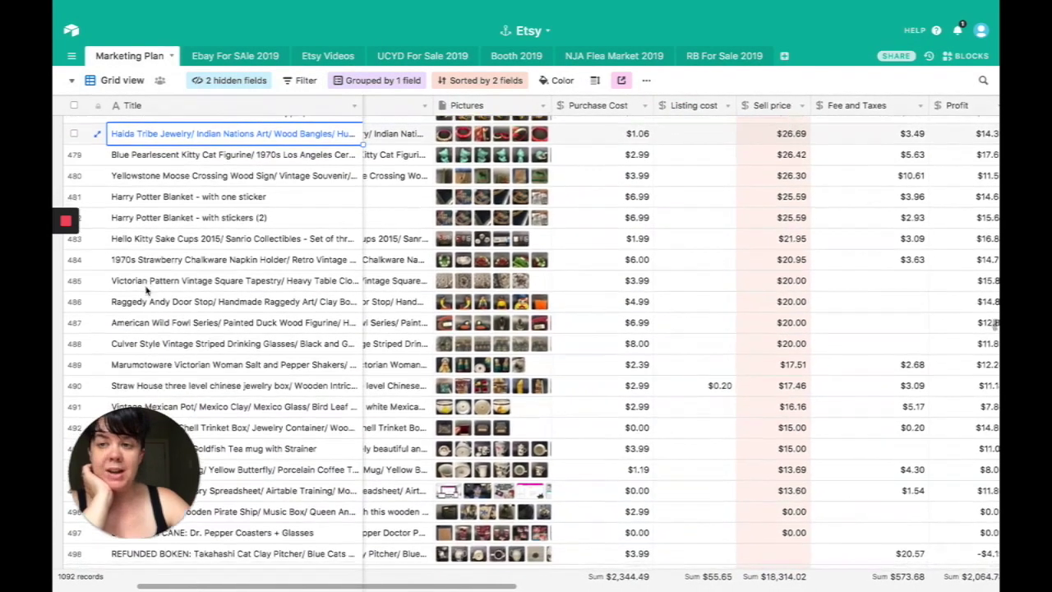
- Open the Blue Pearlescent Kitty Cat Figurine record and look over its listing date, description and pictures
click(99, 152)
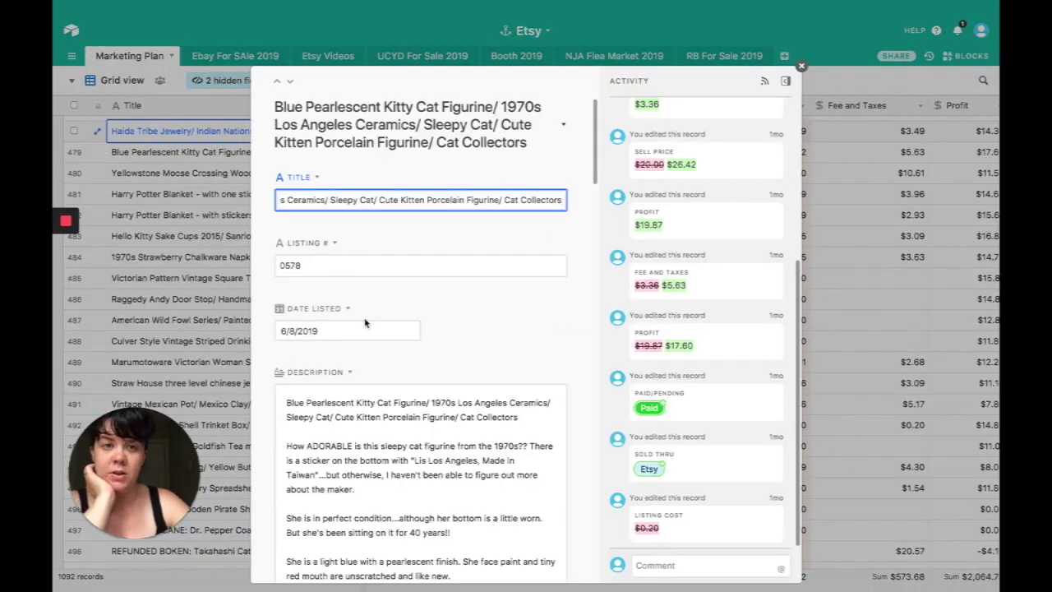
scroll(364, 323, down, 10)
scroll(365, 318, up, 5)
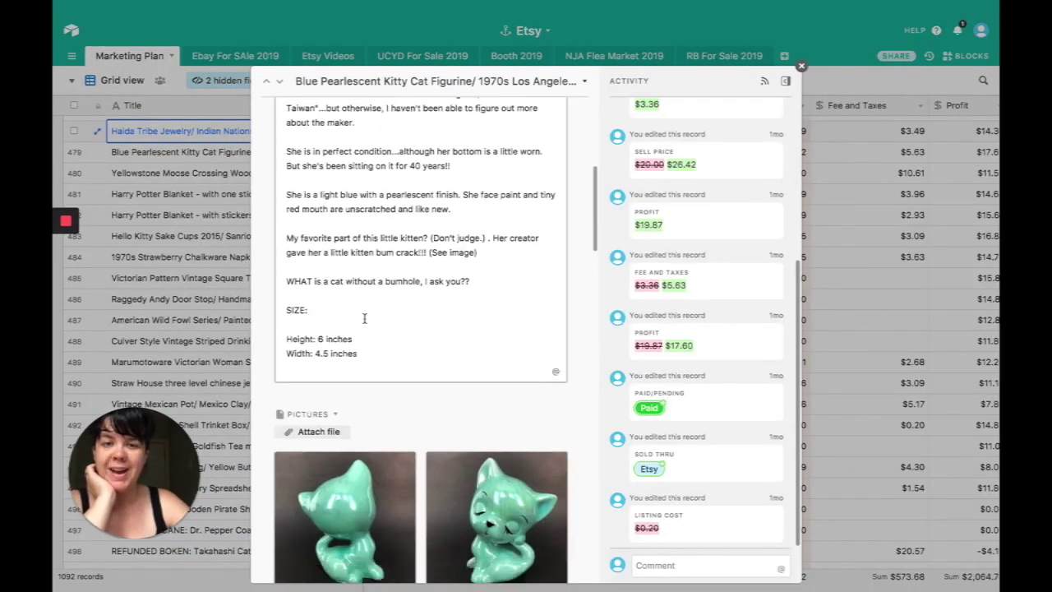
scroll(364, 318, down, 5)
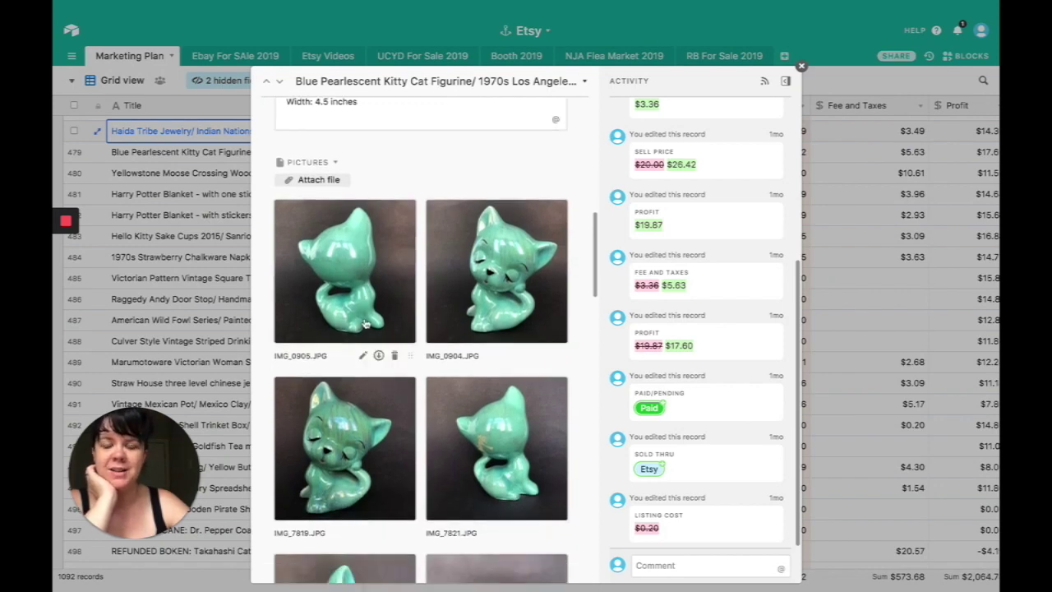
scroll(366, 323, up, 10)
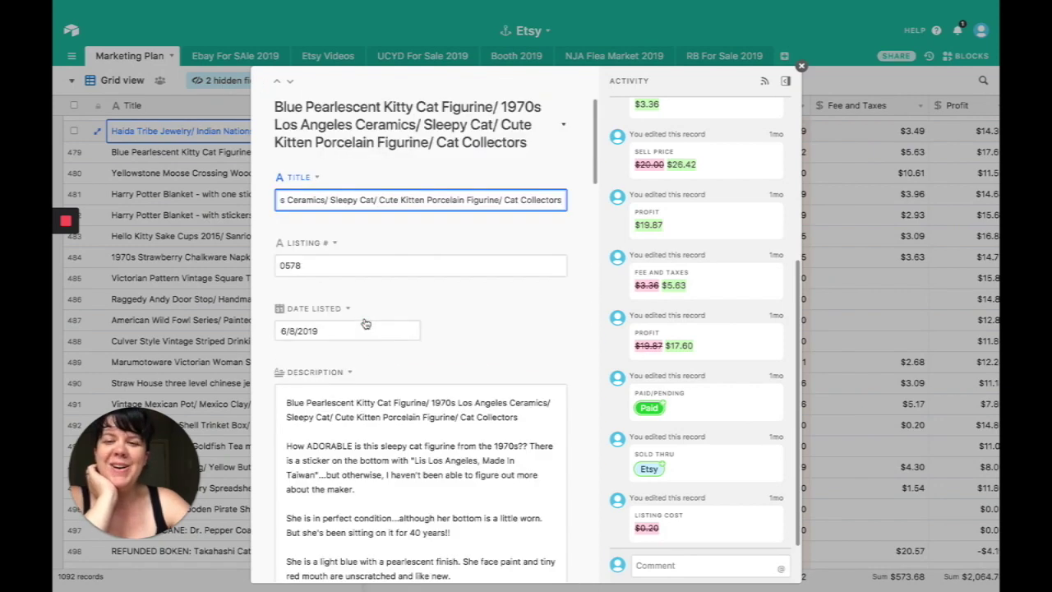
scroll(365, 321, down, 1)
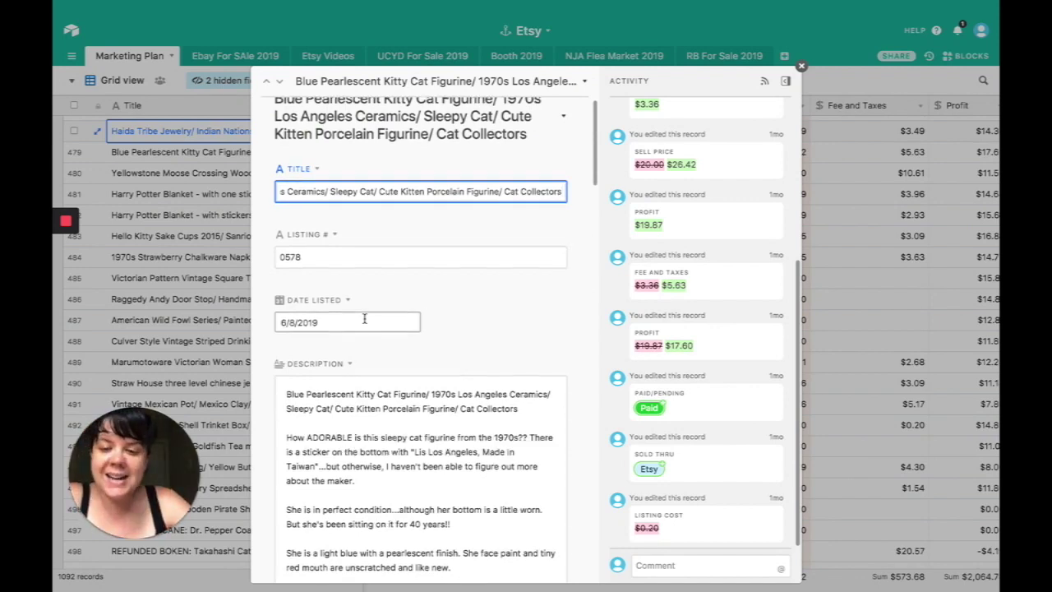
scroll(364, 319, down, 10)
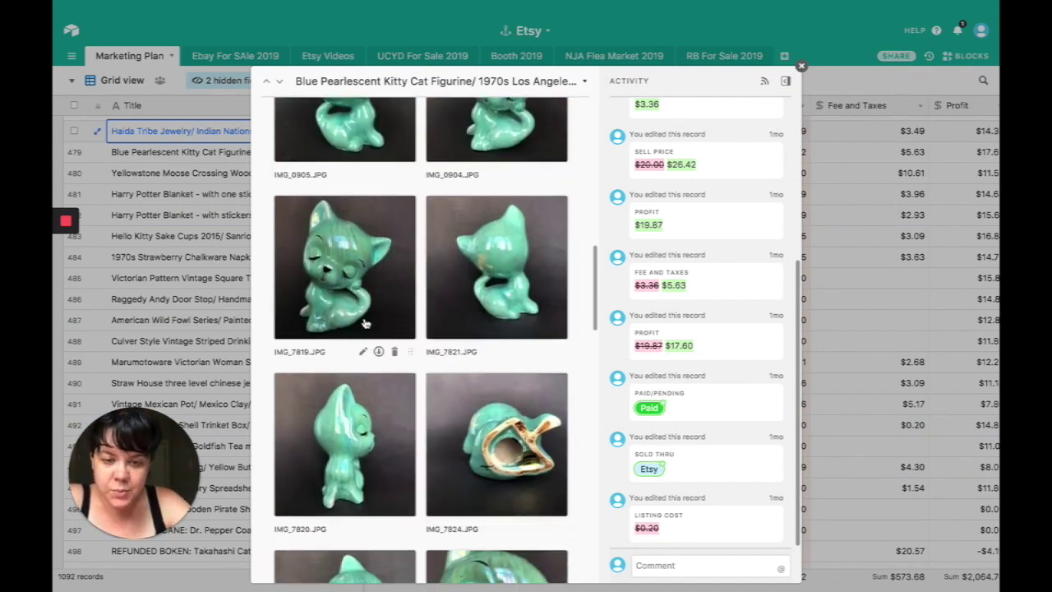
- Enlarge IMG_7824.JPG to examine the cat figurine's base sticker, and look through its other pictures down to IMG_7823.JPG
click(517, 469)
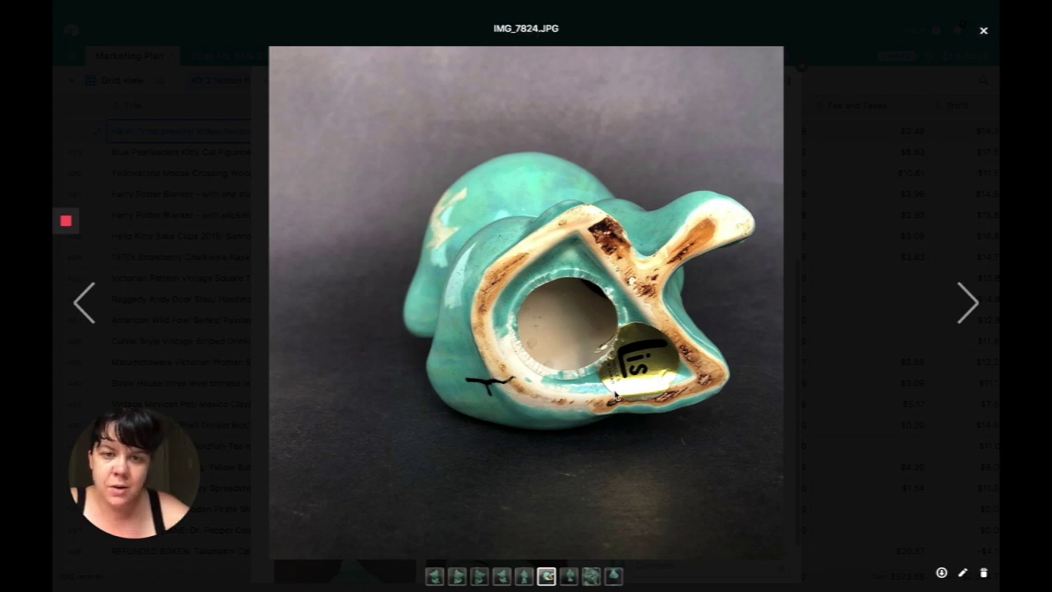
click(206, 235)
scroll(370, 346, up, 2)
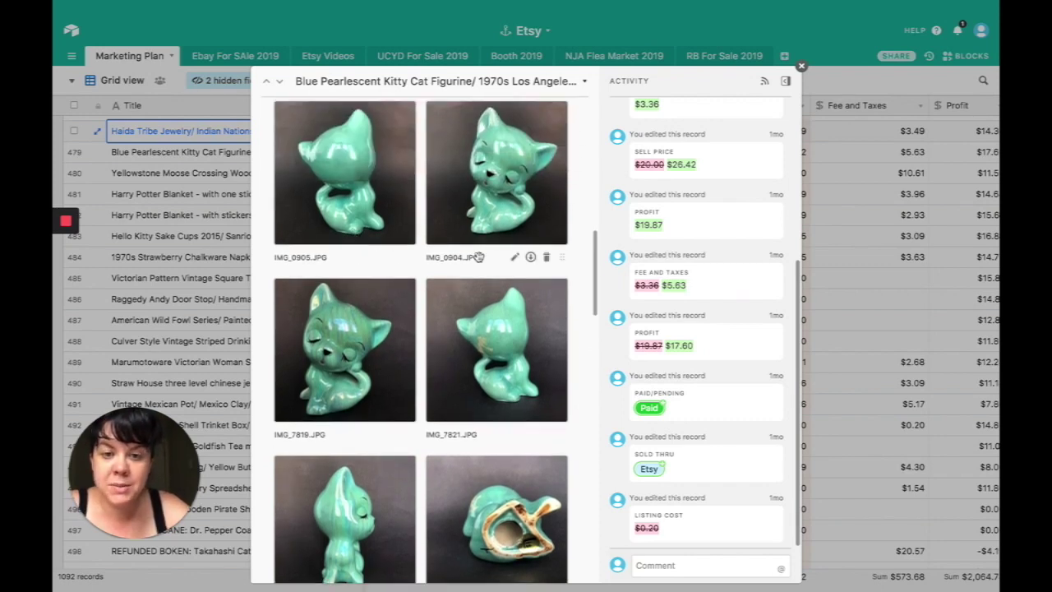
scroll(382, 430, down, 3)
scroll(382, 430, down, 3)
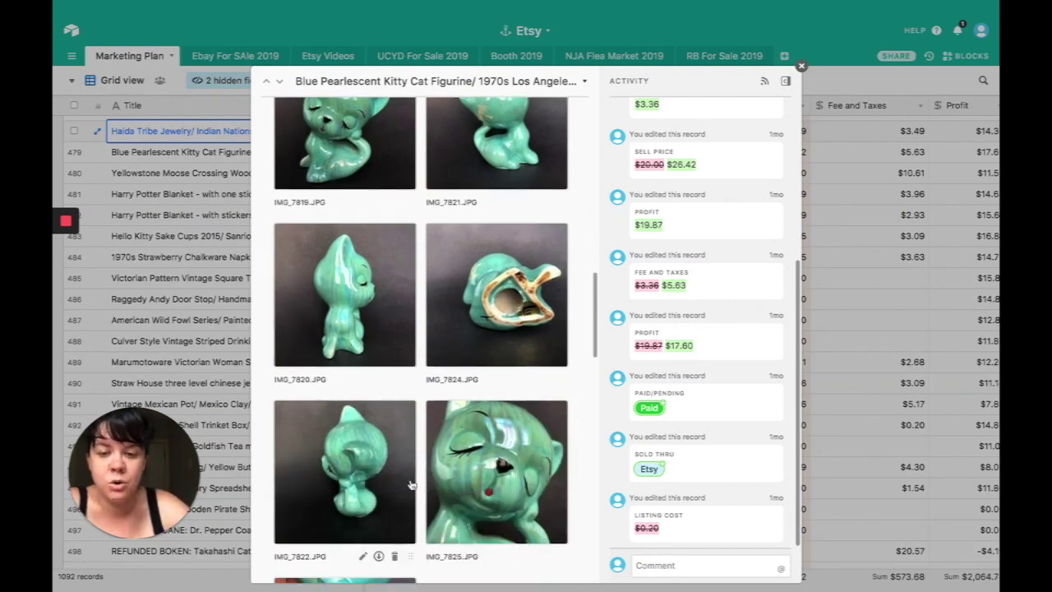
scroll(411, 485, down, 6)
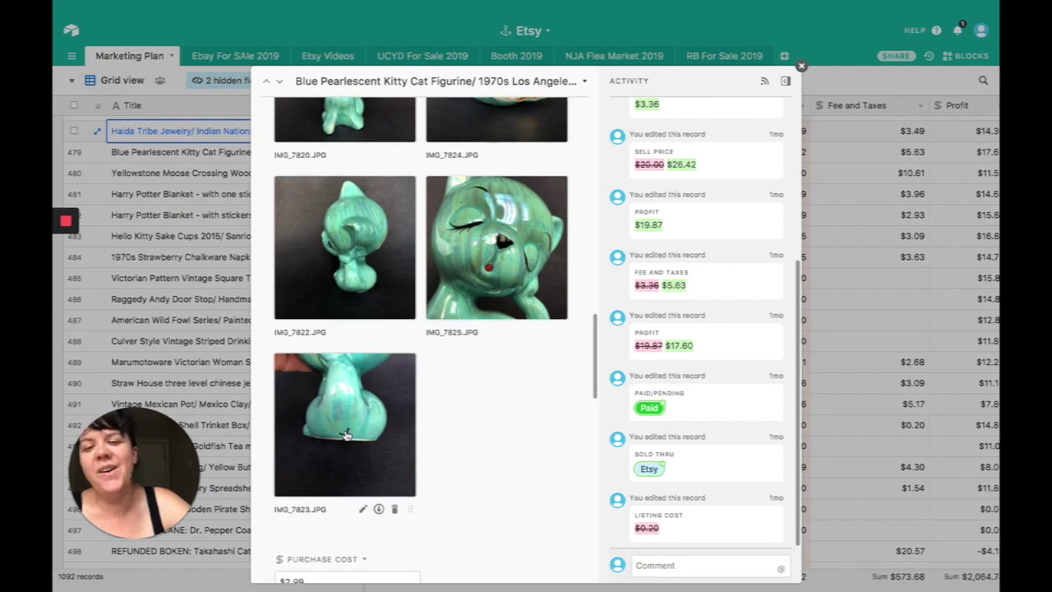
- Review the cat figurine's purchase cost, sell price, fees and taxes, and profit
scroll(346, 436, down, 4)
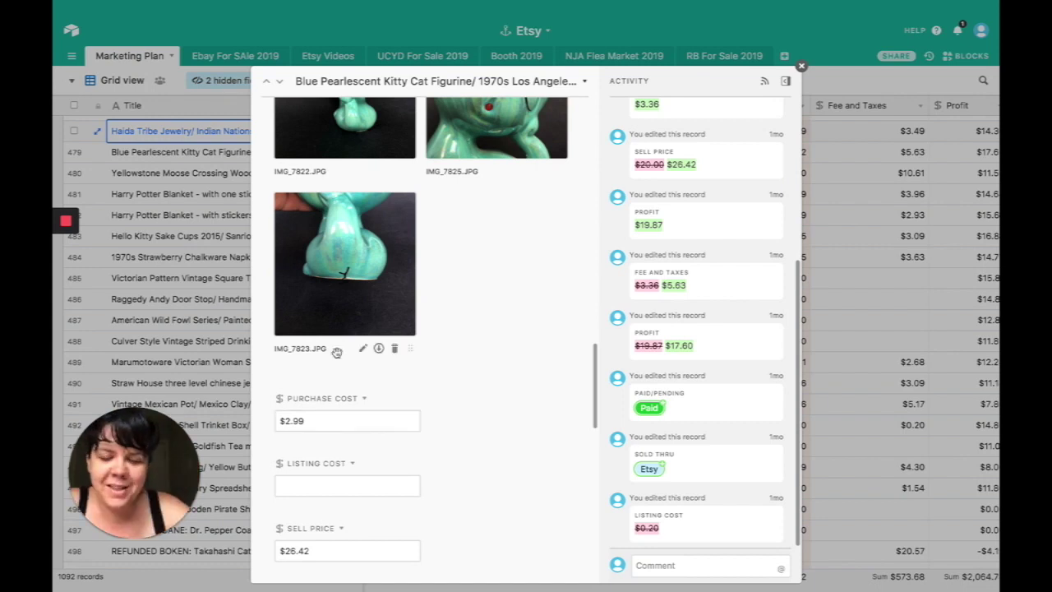
scroll(343, 345, down, 2)
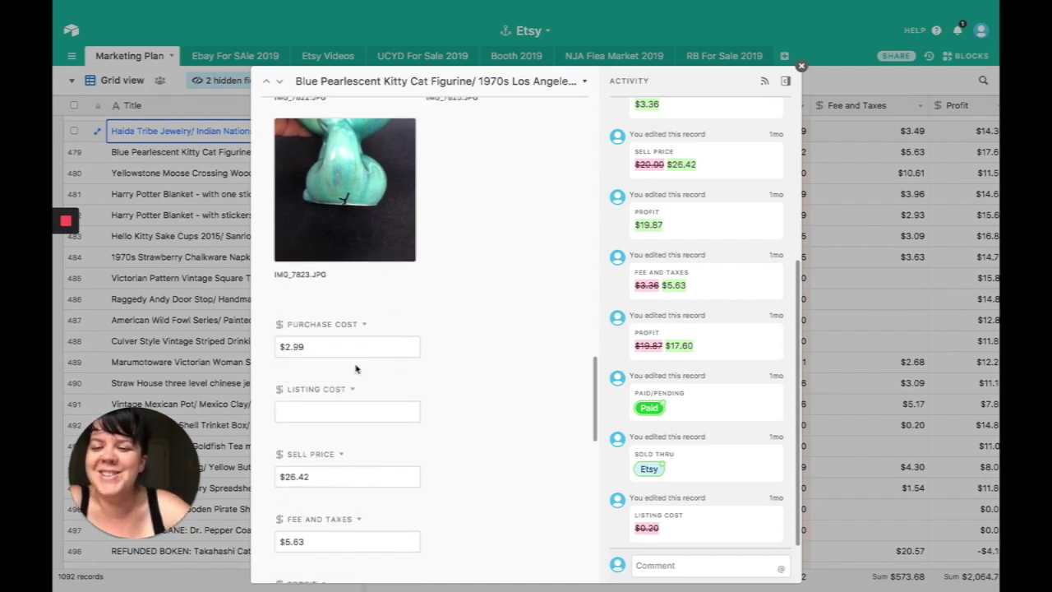
scroll(356, 368, down, 2)
scroll(355, 364, down, 2)
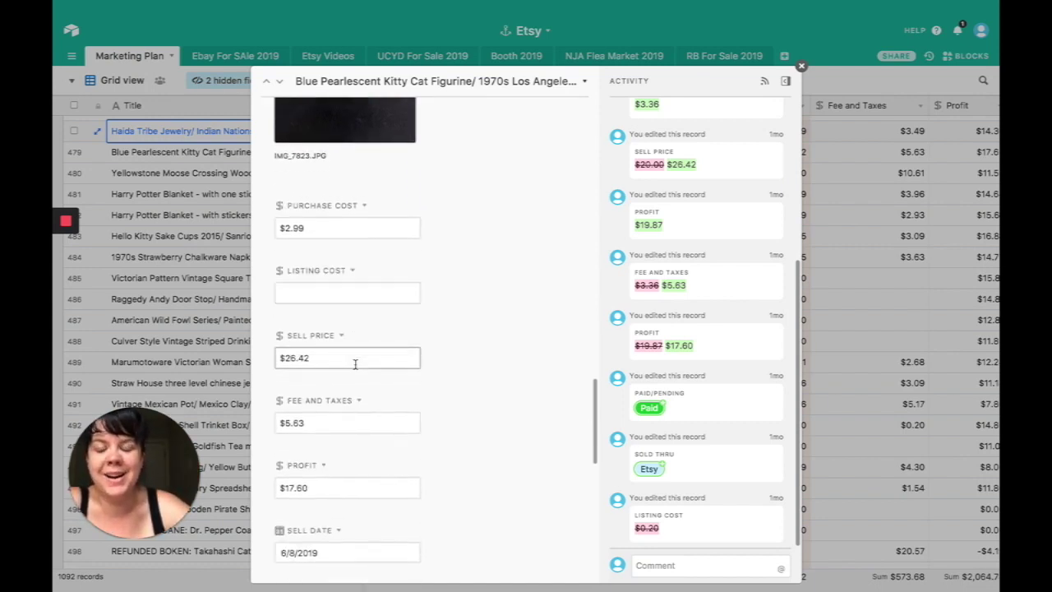
click(355, 364)
scroll(353, 423, down, 1)
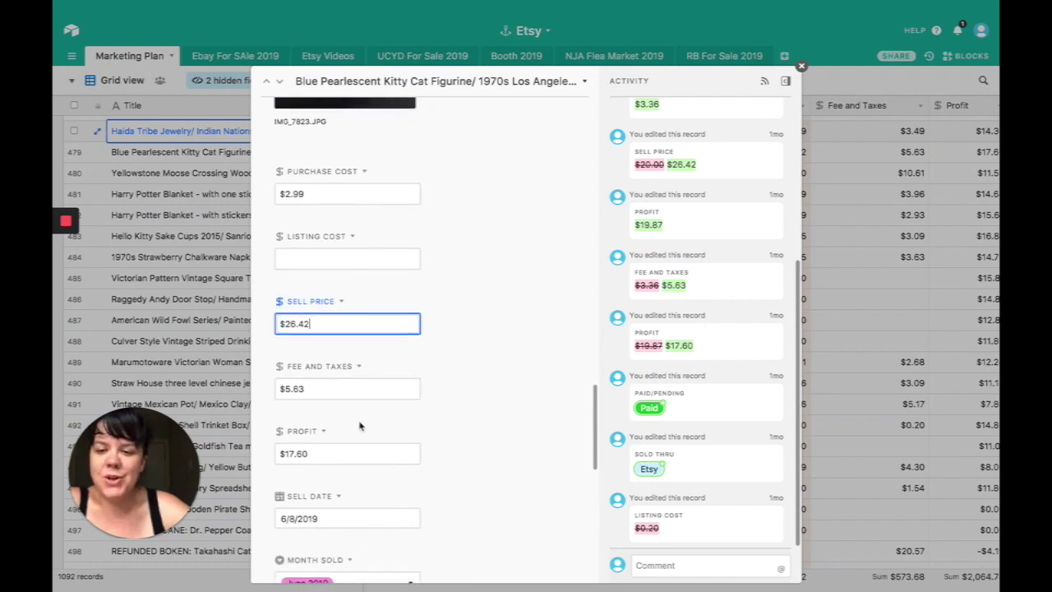
click(356, 387)
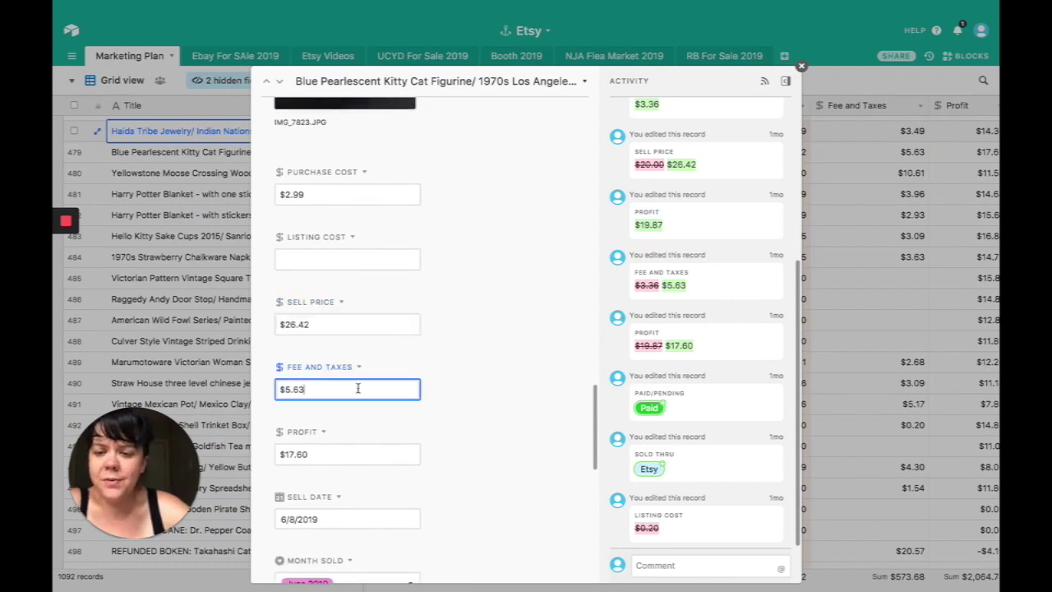
scroll(349, 429, down, 2)
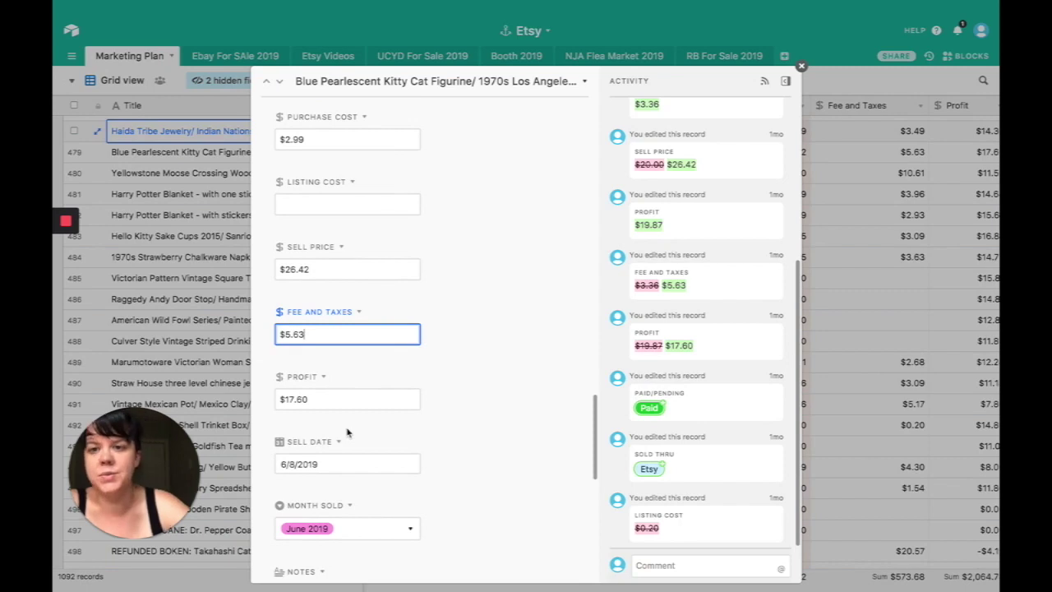
click(343, 401)
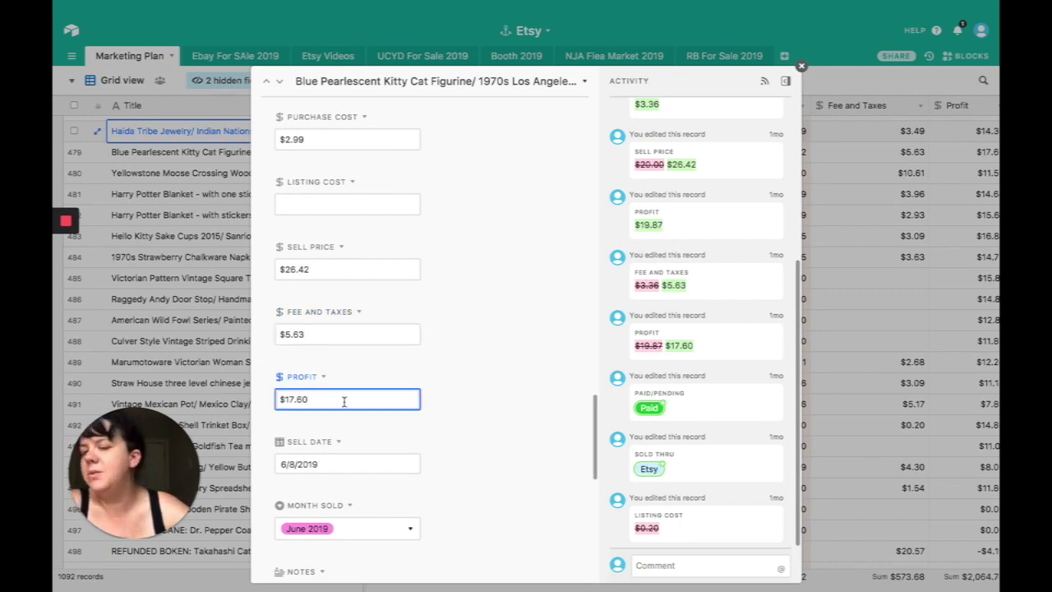
- Check the cat figurine's sales channel, and open the Yellowstone Moose Crossing Wood Sign record to look over its description and pictures
scroll(343, 401, down, 10)
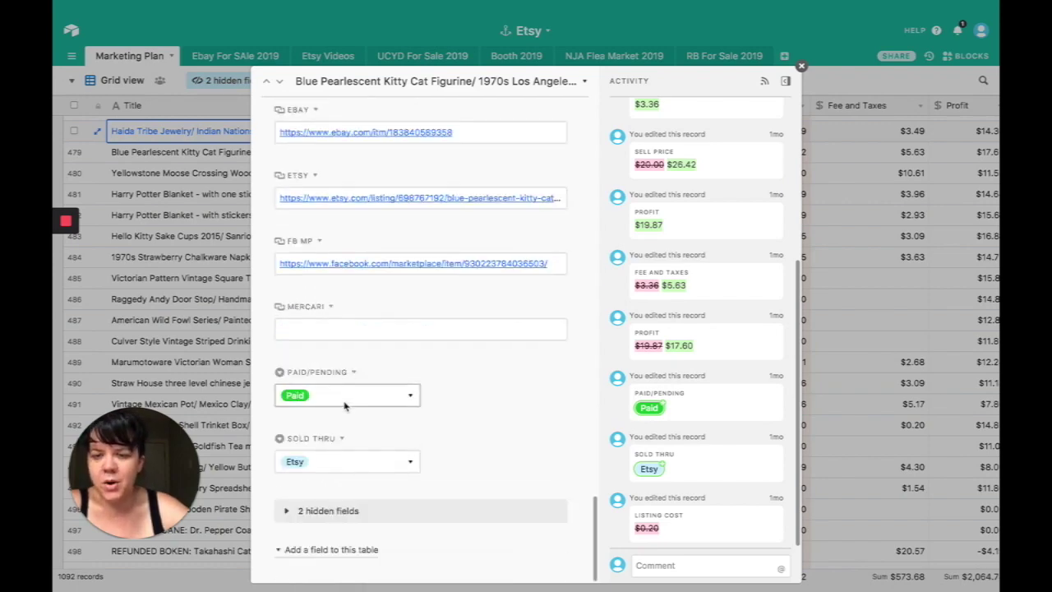
click(97, 174)
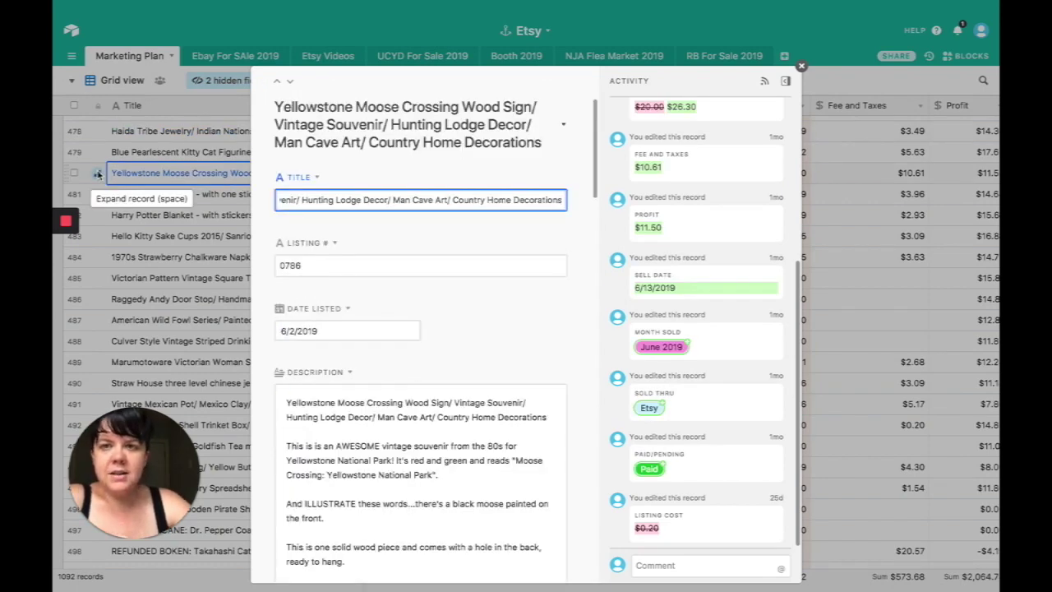
scroll(357, 320, down, 8)
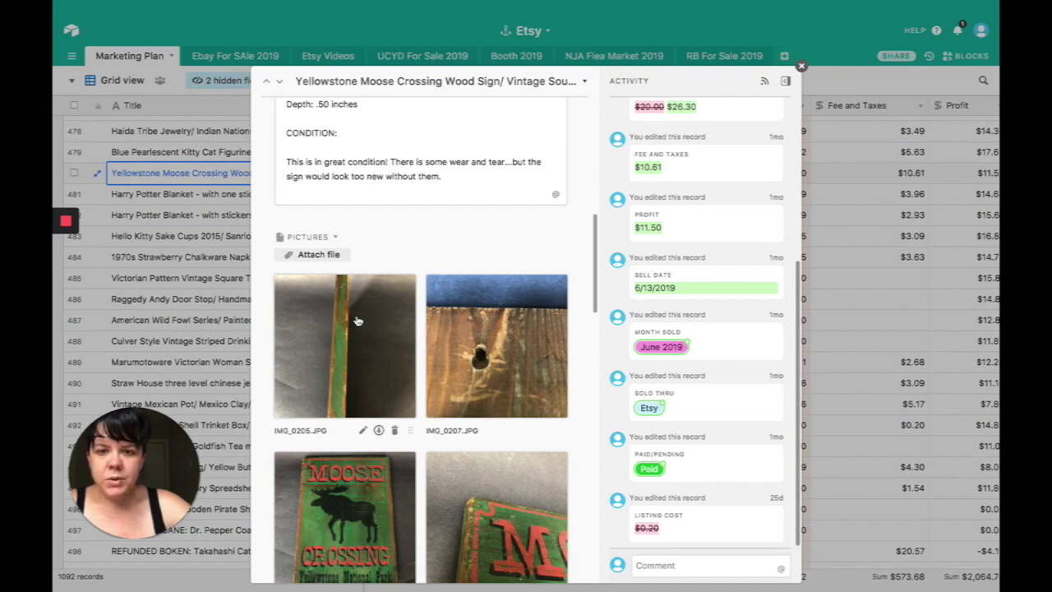
scroll(358, 321, down, 1)
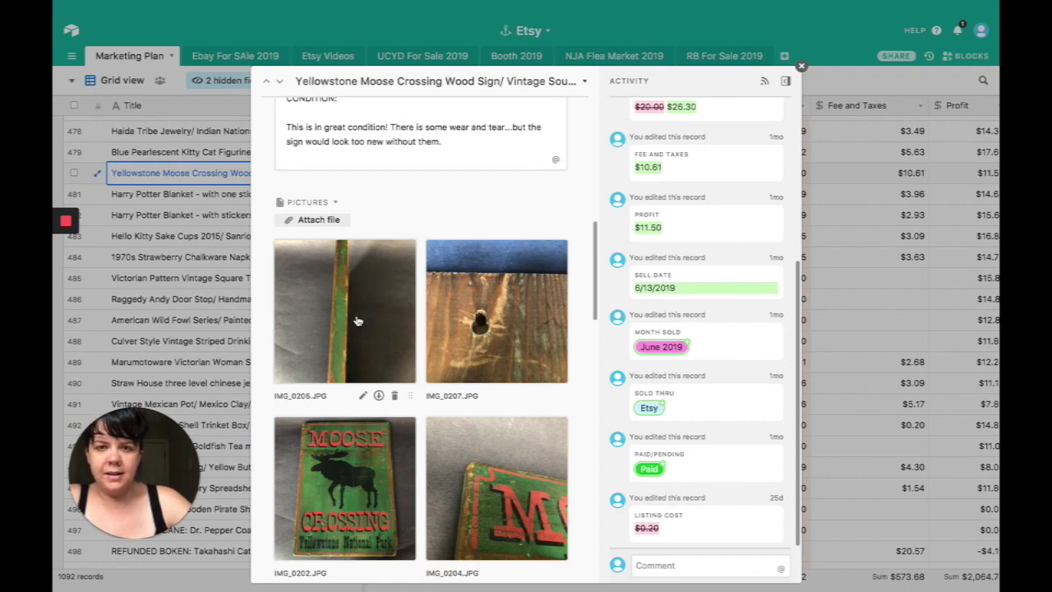
scroll(358, 321, up, 3)
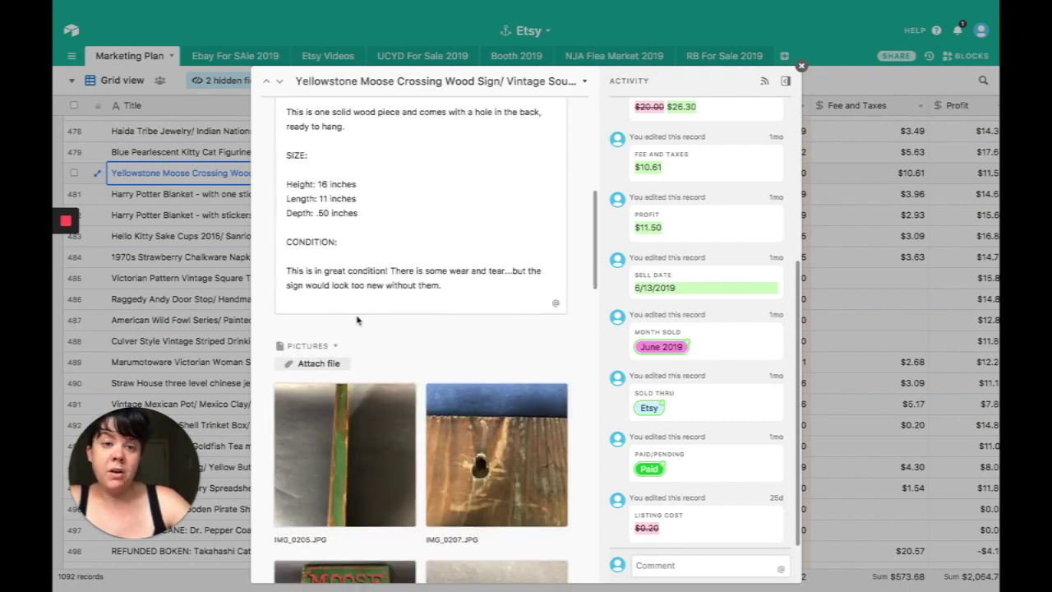
scroll(519, 466, down, 3)
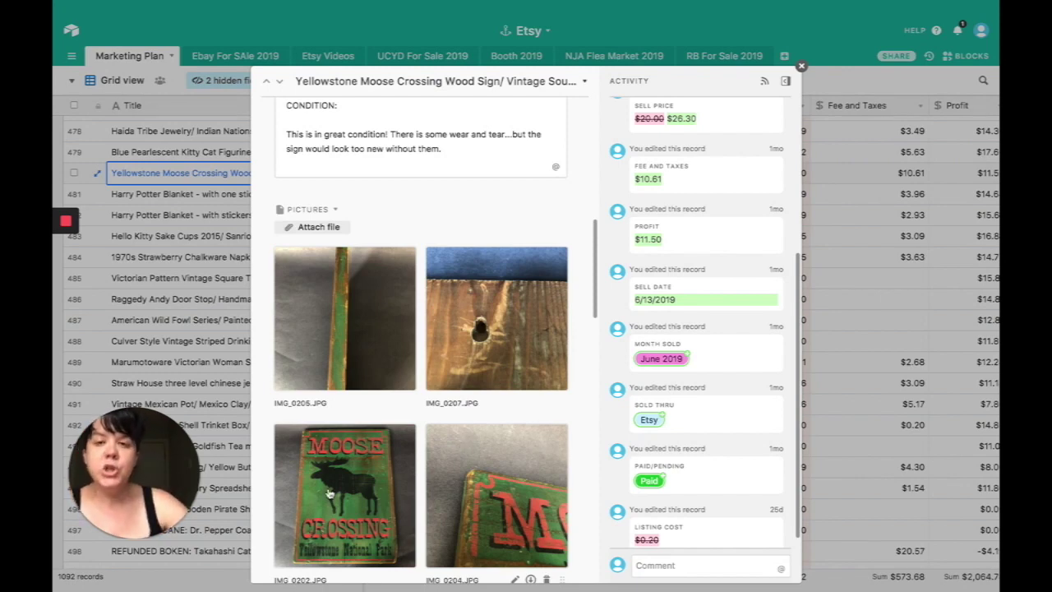
scroll(435, 394, down, 5)
scroll(419, 372, down, 1)
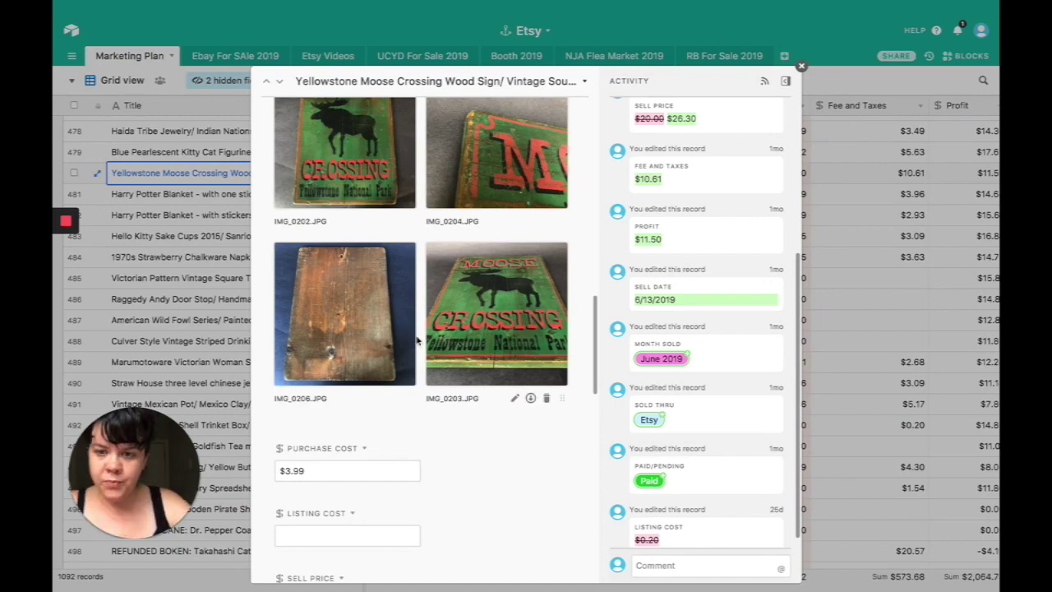
- Review the moose sign's purchase cost, sell price, fees and taxes, profit and sell date, and close its record
scroll(383, 423, down, 2)
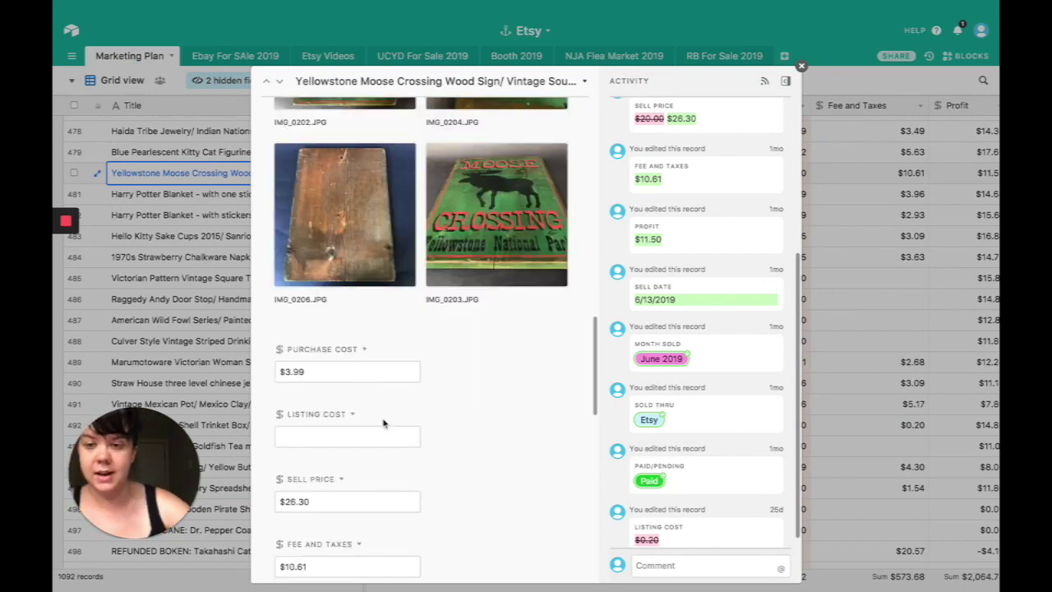
click(364, 379)
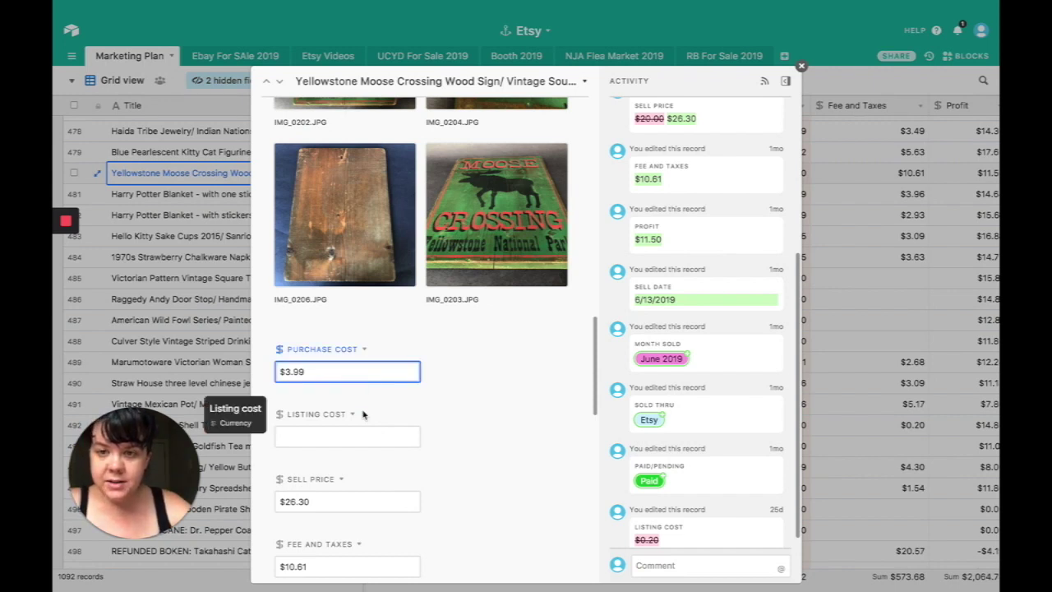
scroll(364, 415, down, 3)
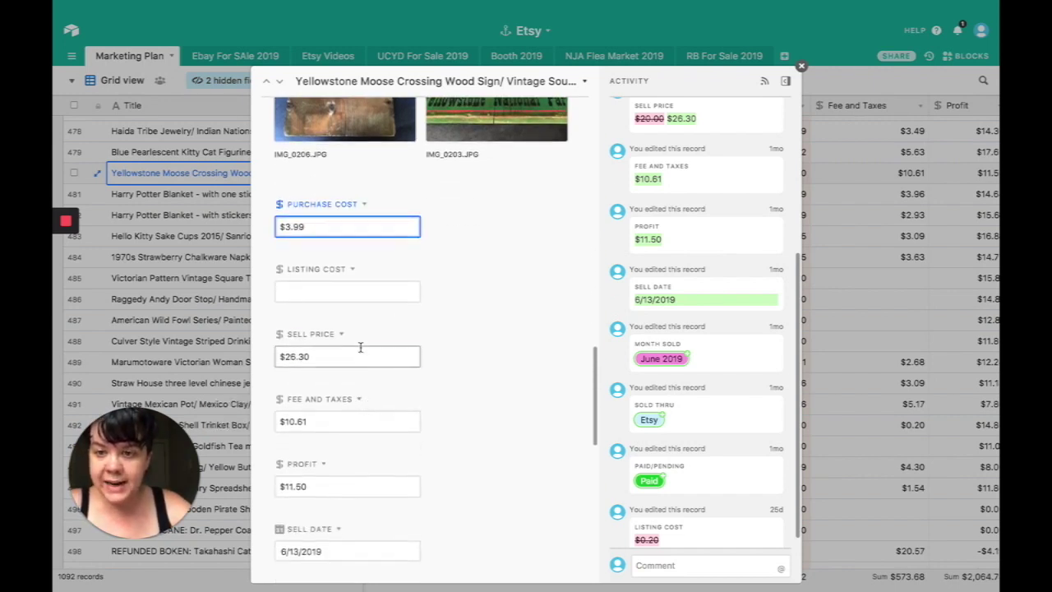
click(360, 348)
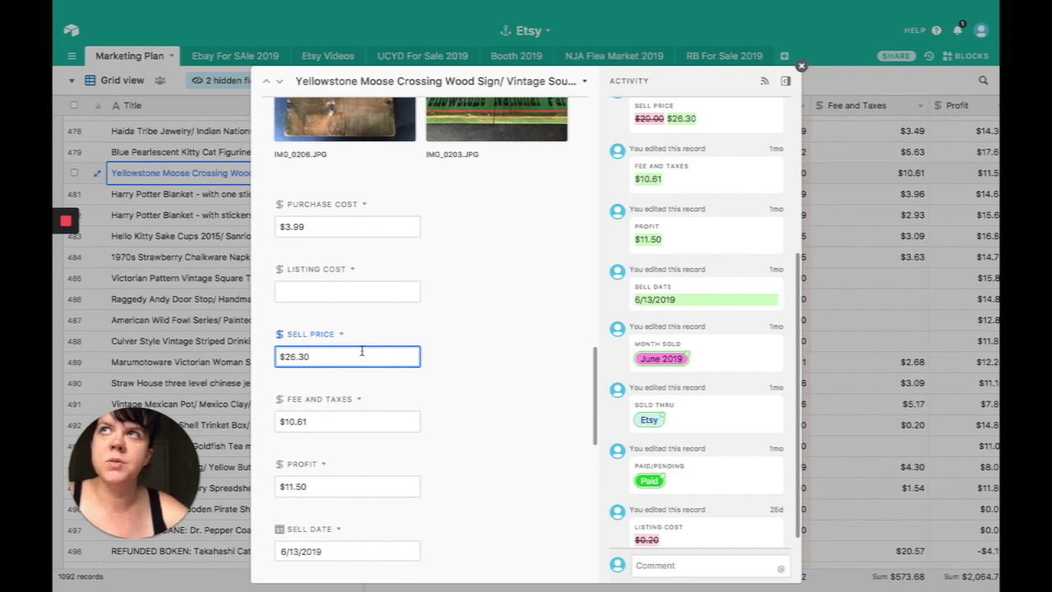
scroll(360, 355, down, 2)
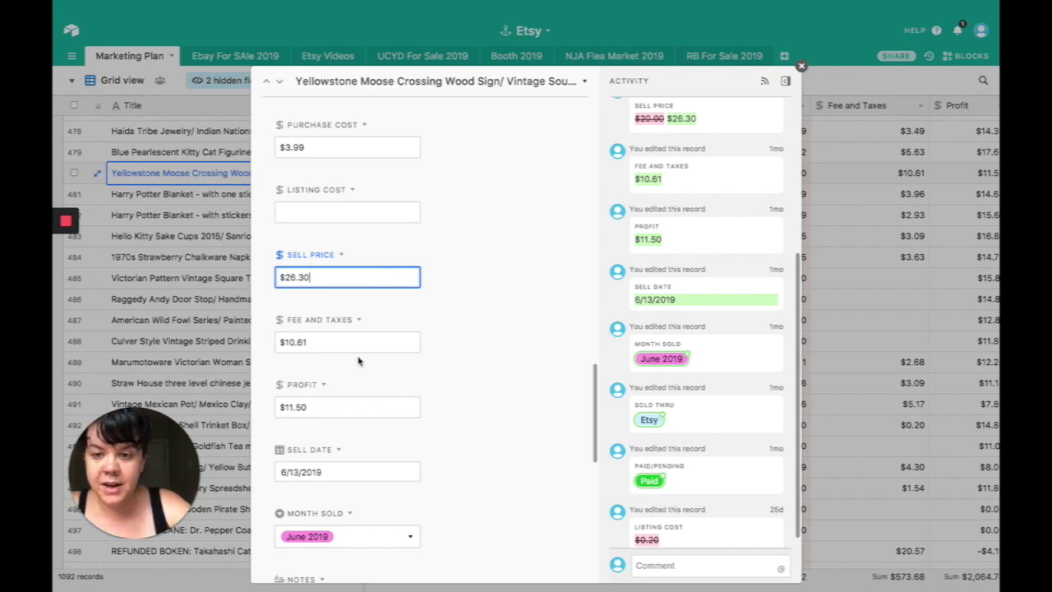
click(354, 341)
scroll(354, 354, down, 2)
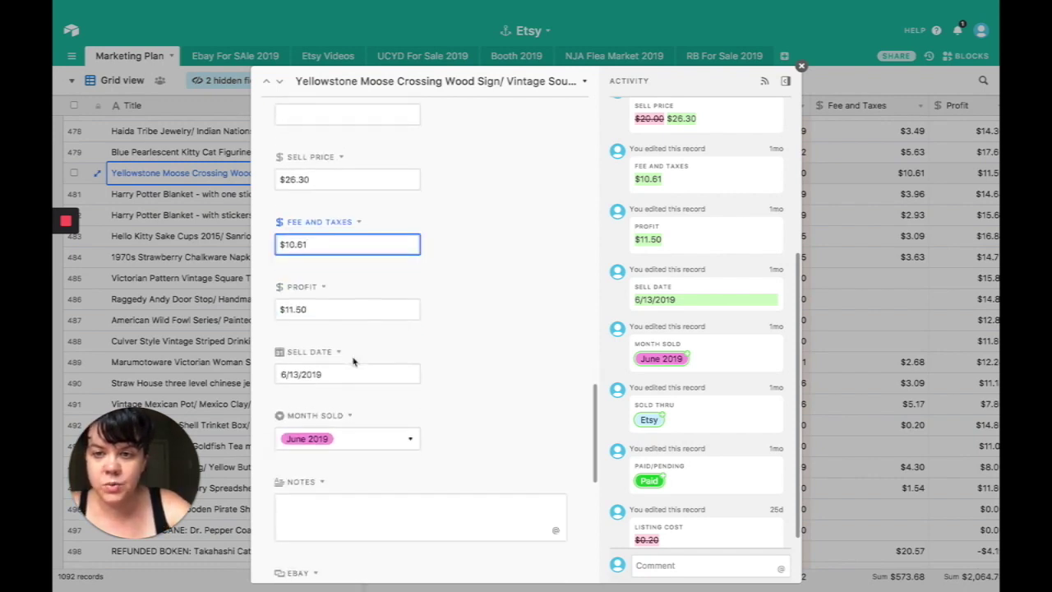
click(354, 309)
scroll(352, 366, down, 1)
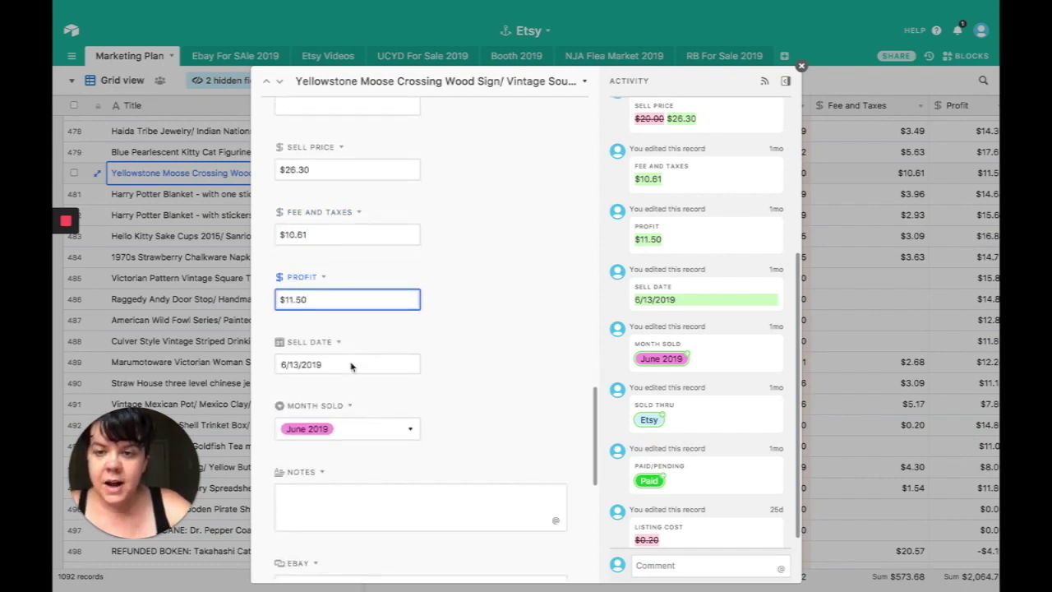
scroll(351, 366, down, 1)
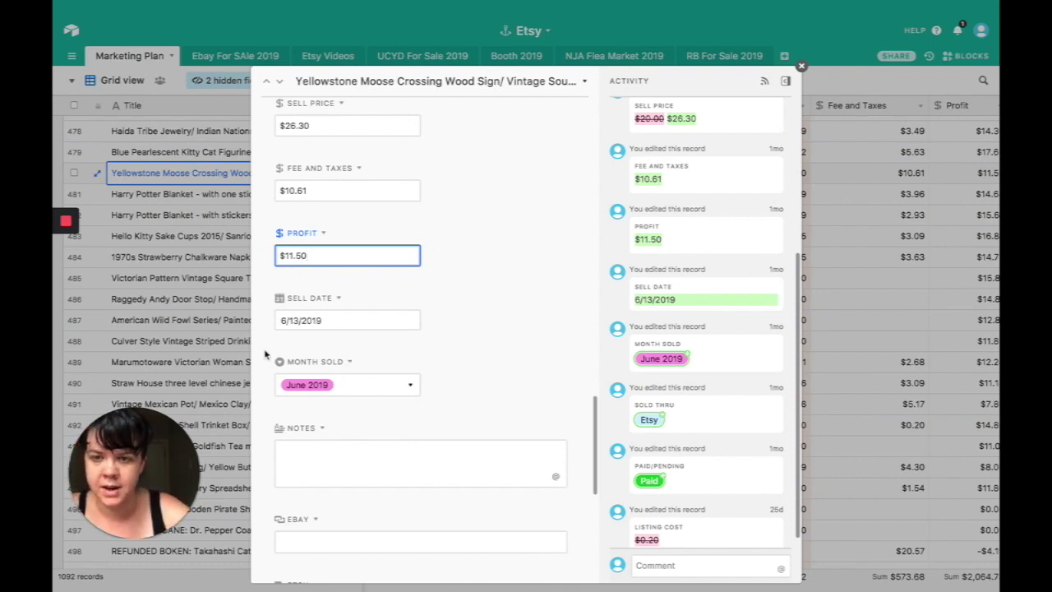
scroll(265, 353, down, 5)
click(168, 276)
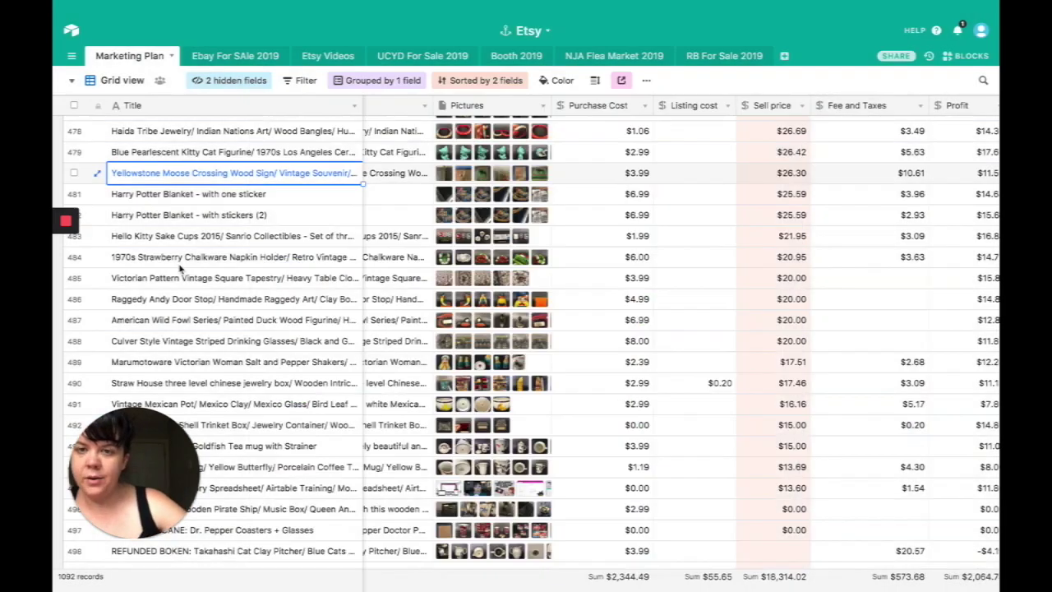
- Open the "Harry Potter Blanket - with one sticker" record and look through its pictures
click(186, 202)
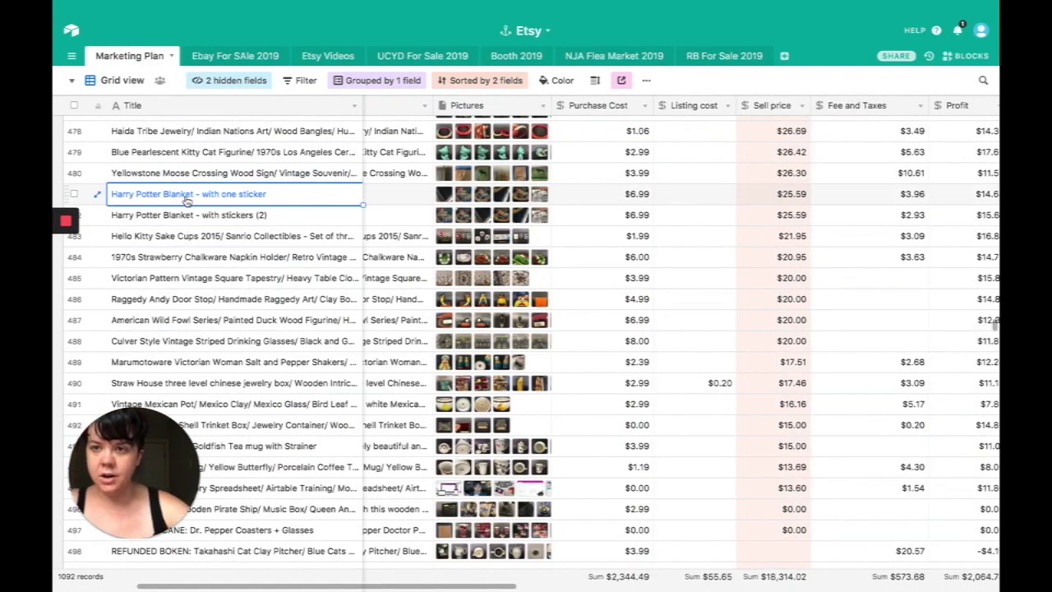
click(97, 195)
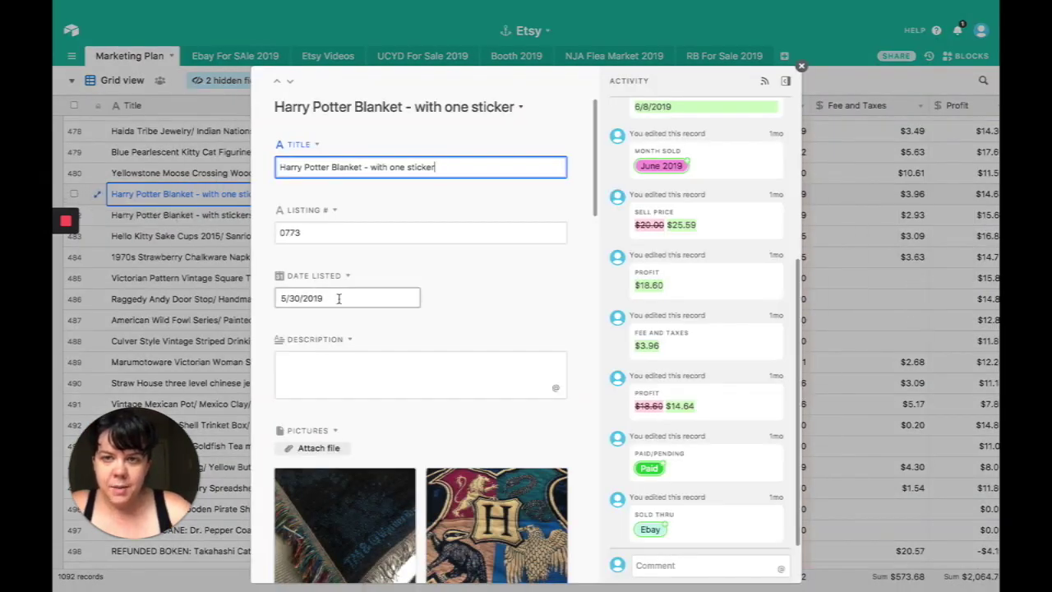
scroll(338, 298, down, 5)
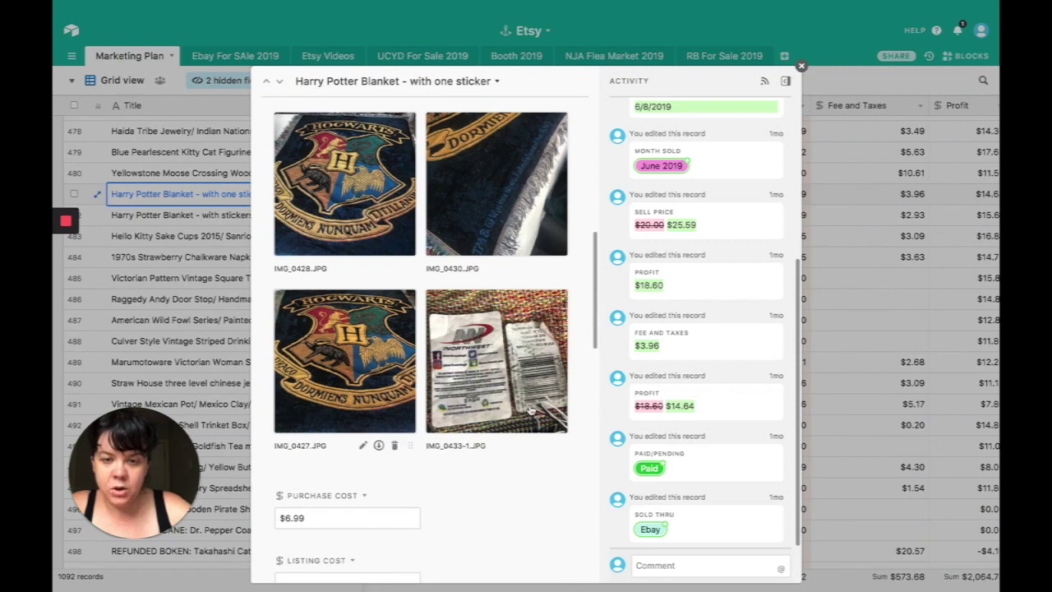
scroll(505, 470, down, 2)
scroll(506, 470, up, 6)
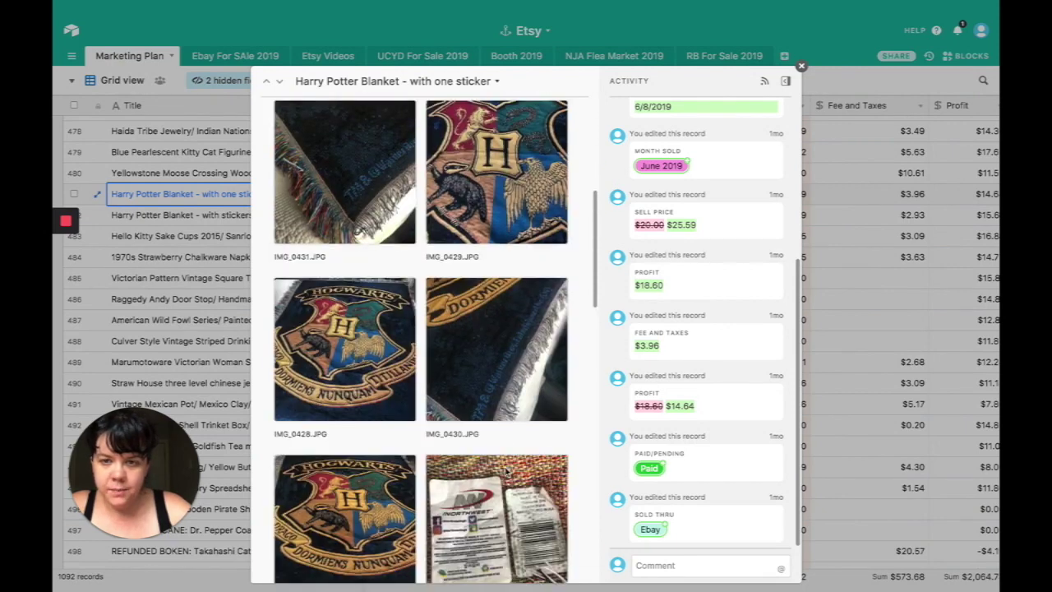
scroll(505, 471, up, 3)
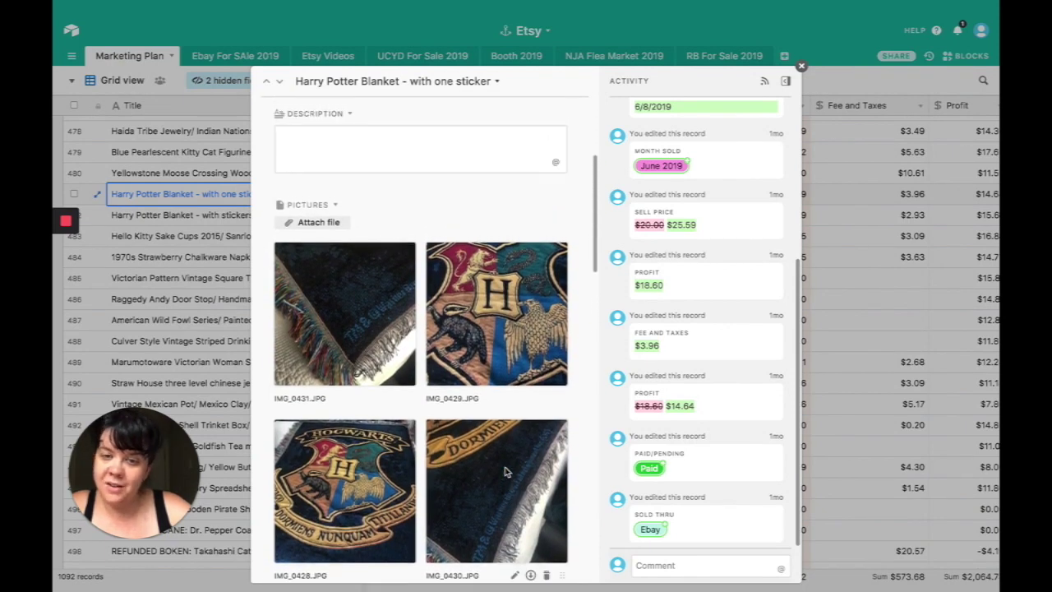
- Review the one-sticker blanket's purchase cost, sell price, fees and taxes, profit and sales channel, and close its record
scroll(506, 471, down, 10)
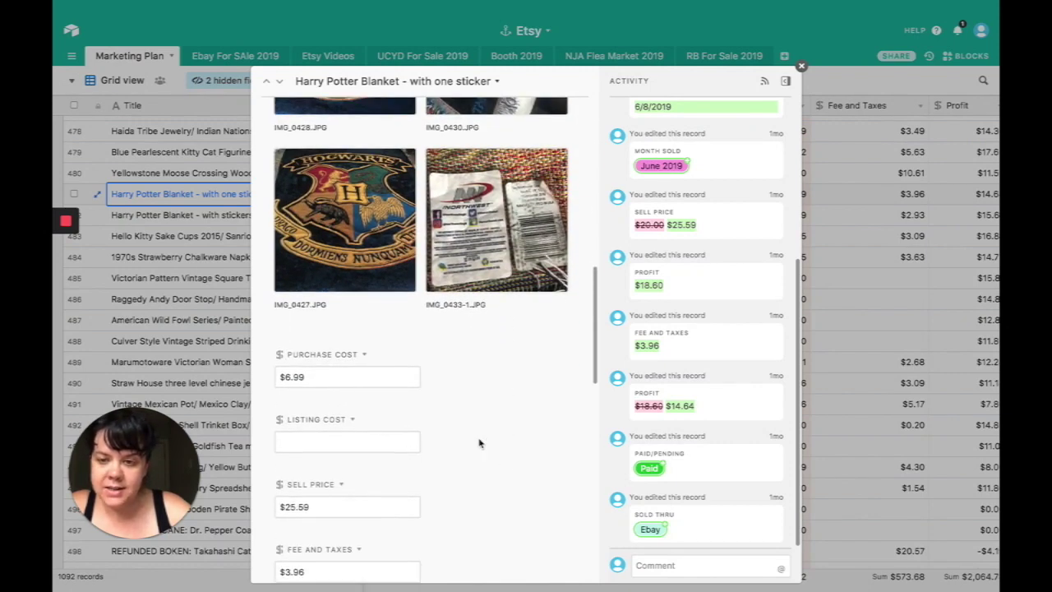
click(403, 375)
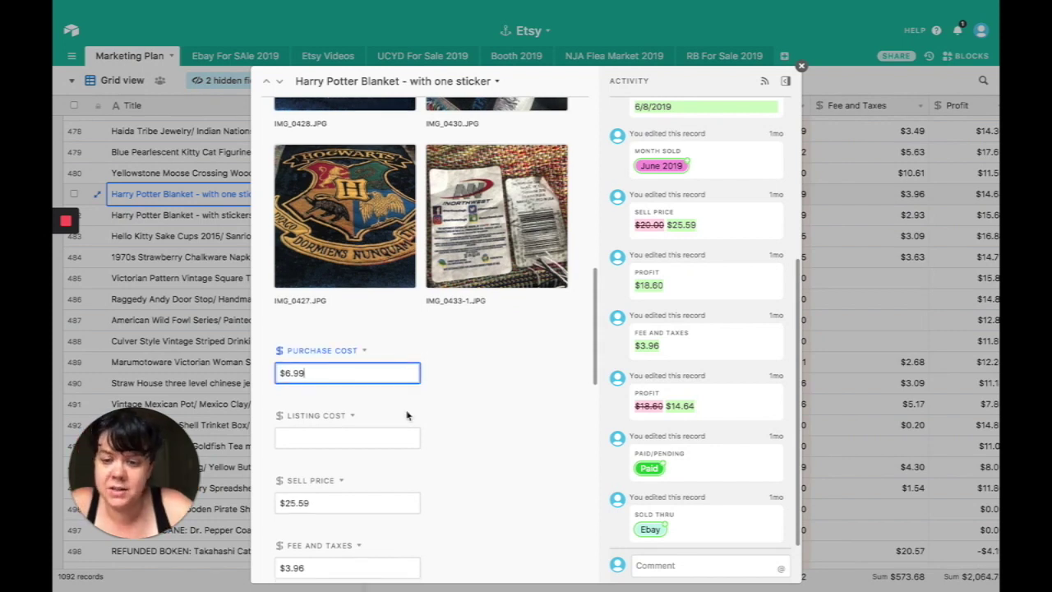
scroll(409, 413, down, 3)
click(395, 392)
click(388, 454)
scroll(386, 451, down, 2)
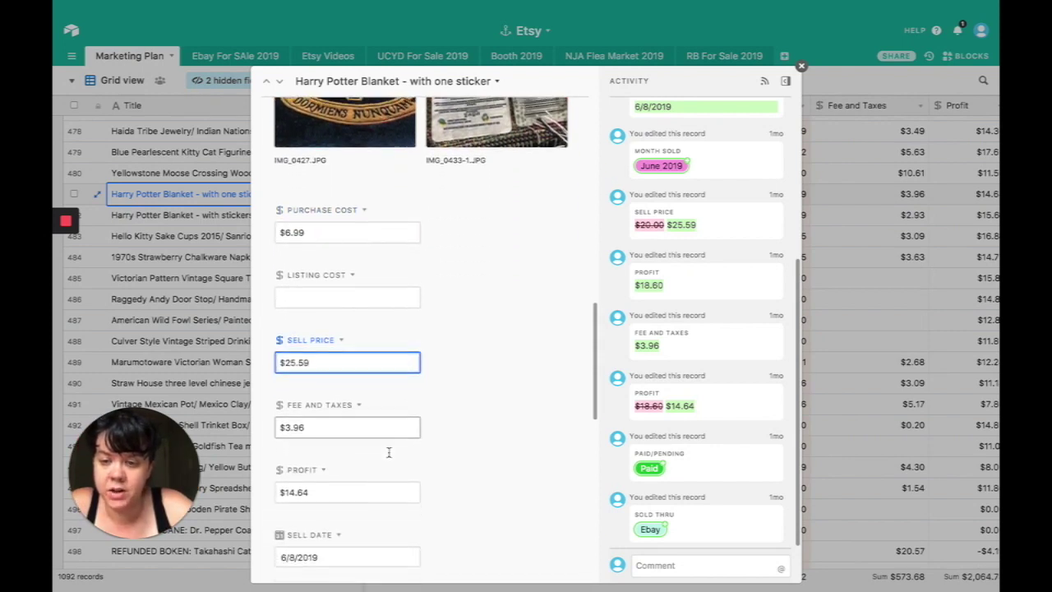
scroll(380, 417, down, 2)
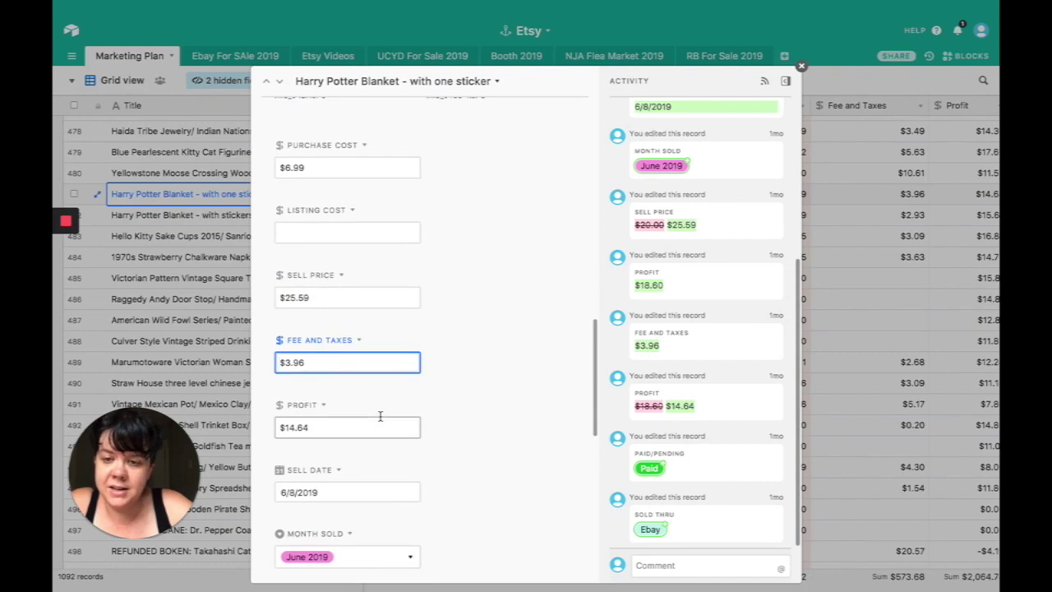
click(371, 427)
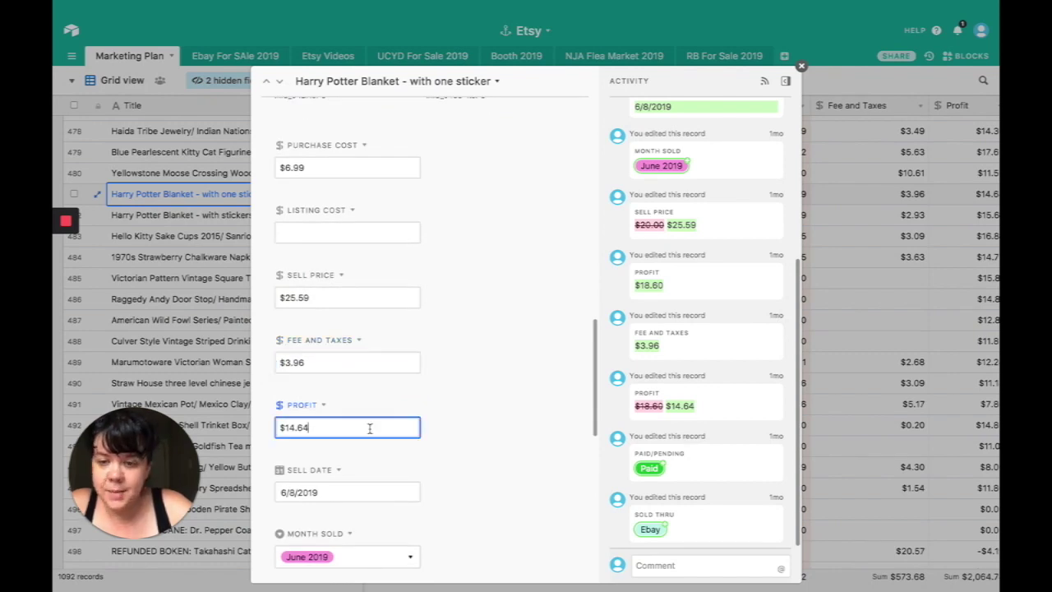
scroll(370, 431, down, 5)
scroll(370, 433, down, 5)
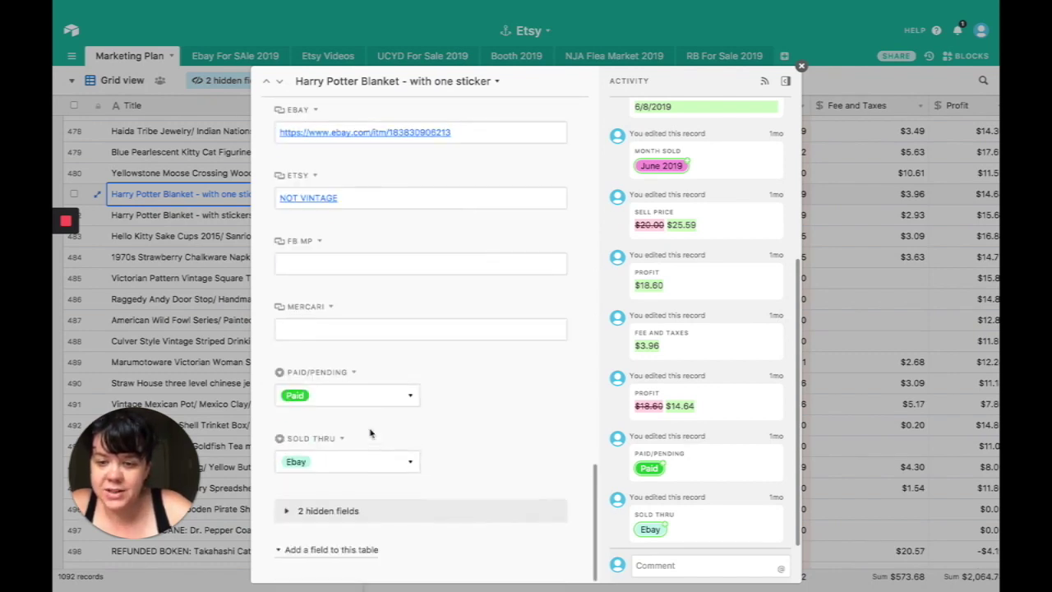
click(197, 220)
- Open the "Harry Potter Blanket - with stickers (2)" record and look through its pictures
click(197, 218)
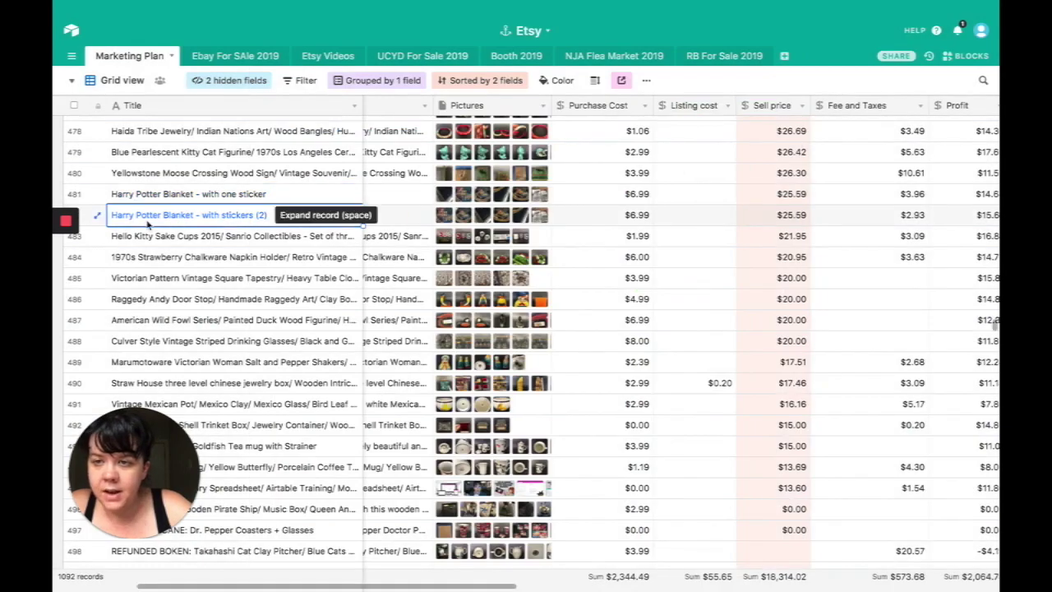
click(98, 217)
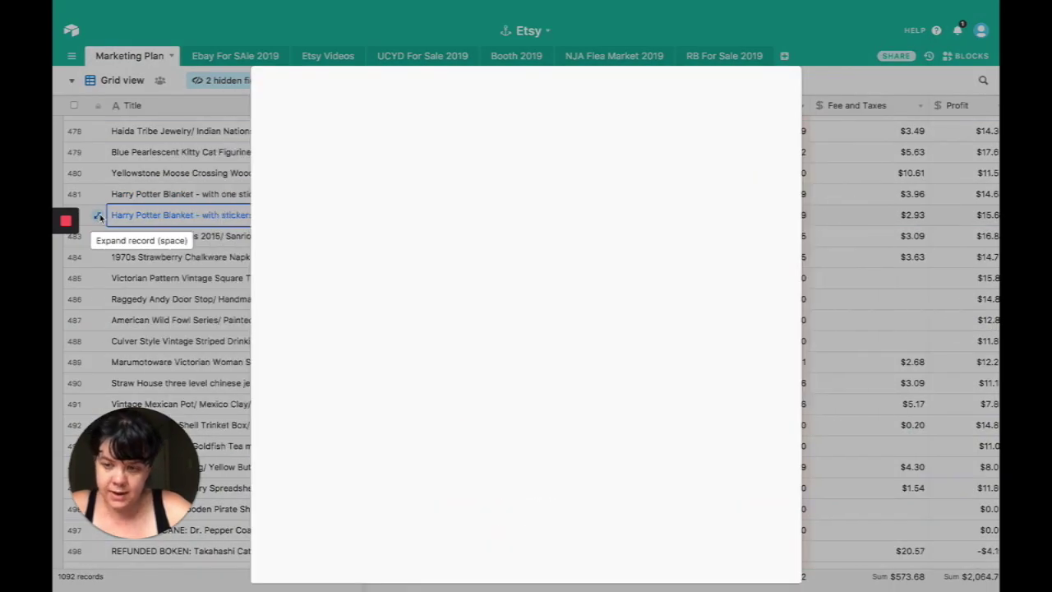
scroll(387, 420, down, 3)
scroll(387, 420, down, 4)
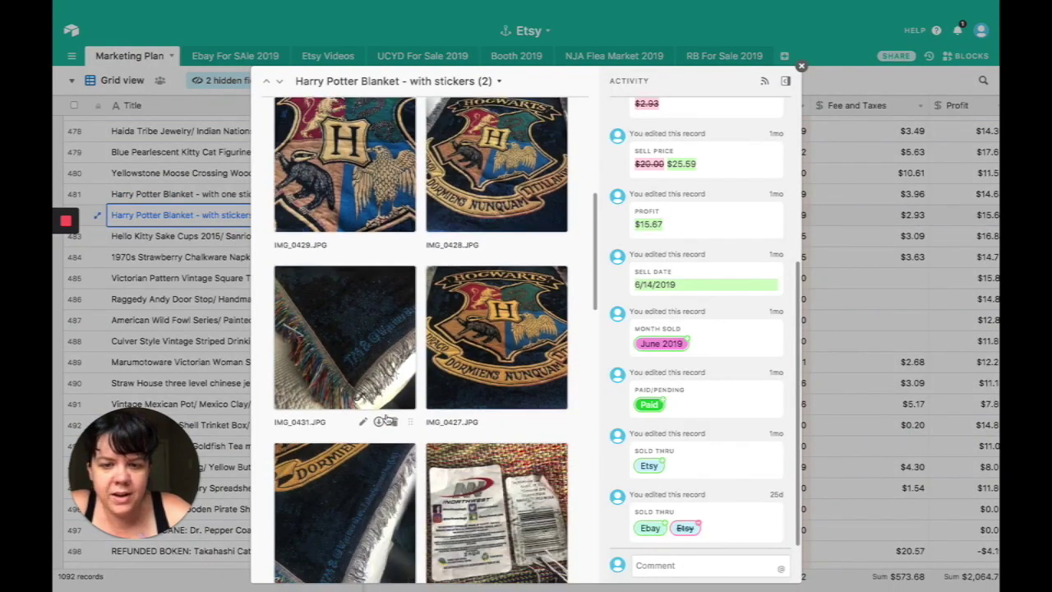
scroll(387, 416, down, 2)
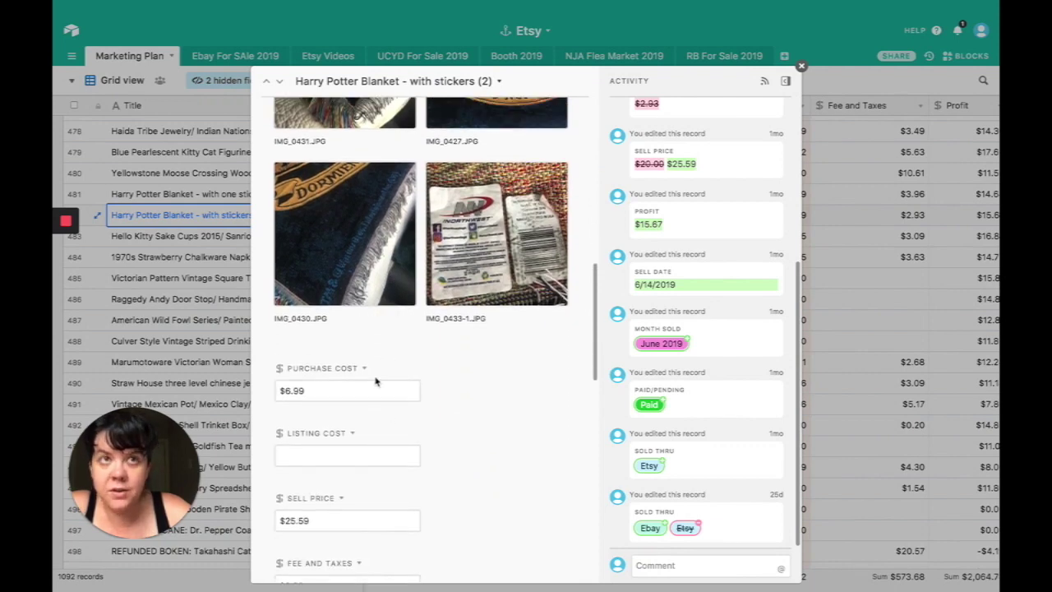
- Review the second Harry Potter blanket's purchase cost, sell price, fees and taxes, profit, sell date and sales channel
click(375, 393)
scroll(371, 421, down, 3)
click(386, 323)
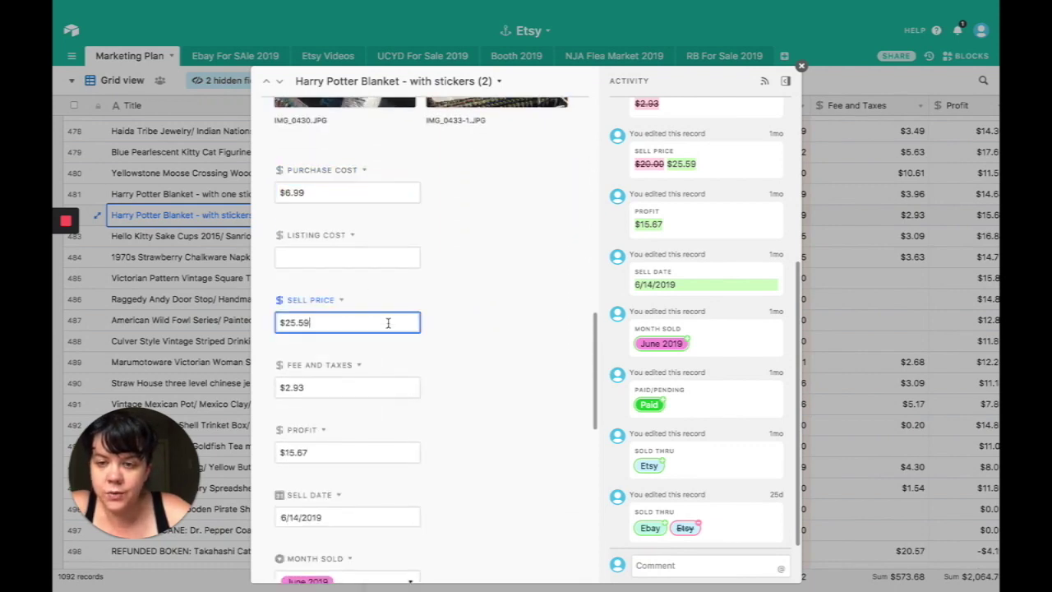
click(358, 388)
click(339, 451)
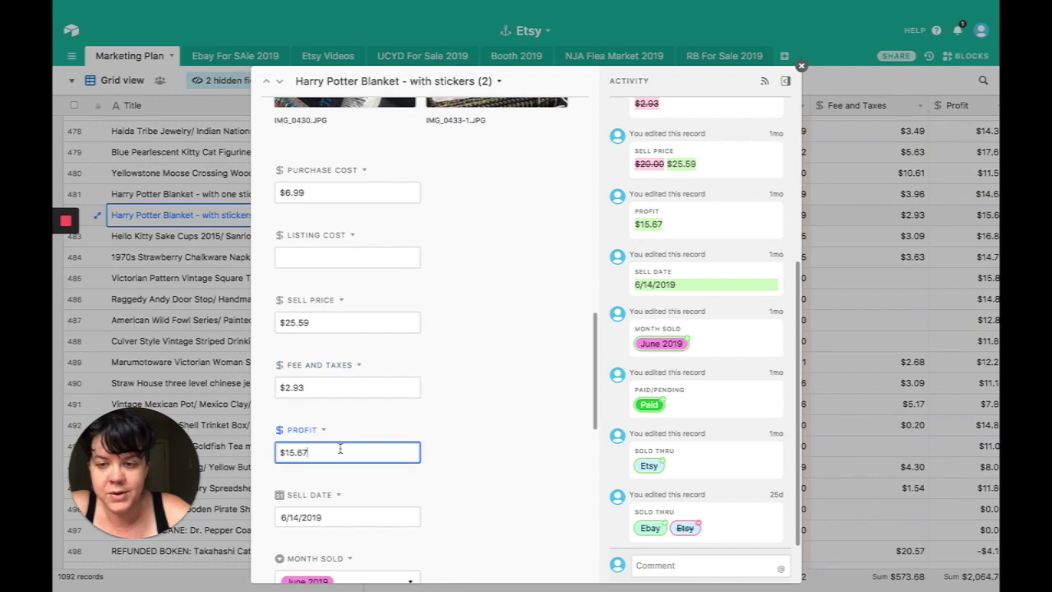
scroll(340, 446, down, 3)
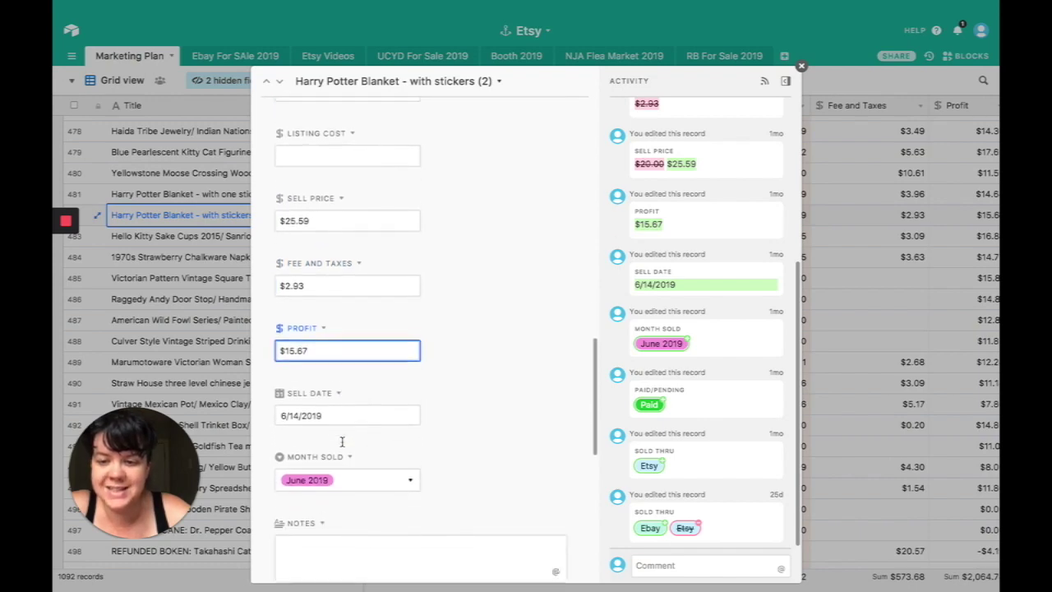
scroll(341, 441, down, 10)
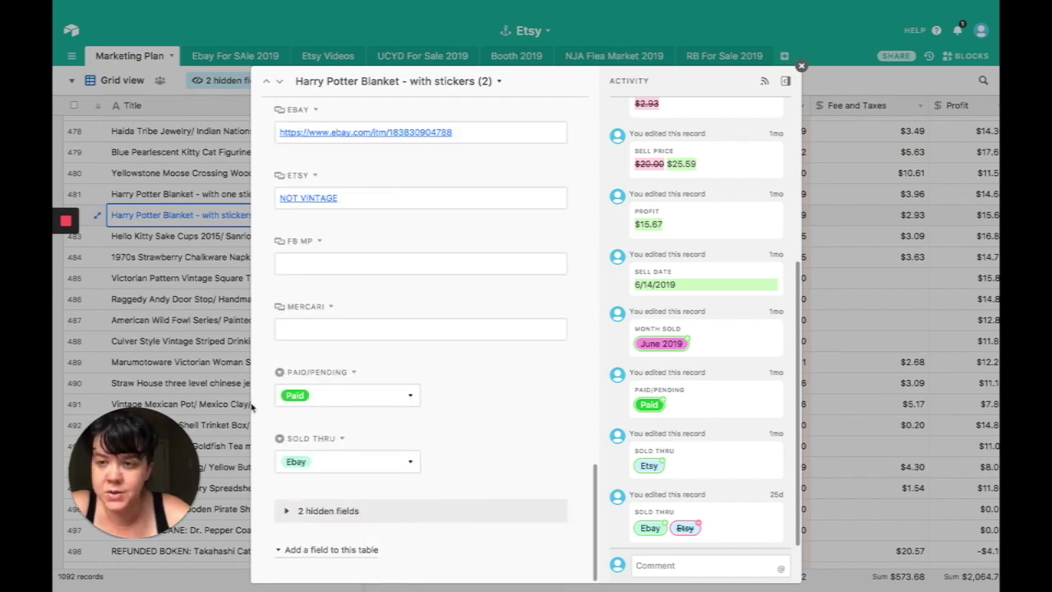
- Close the blanket record, open the "Hello Kitty Sake Cups 2015" record and view its first picture enlarged
click(233, 355)
click(164, 236)
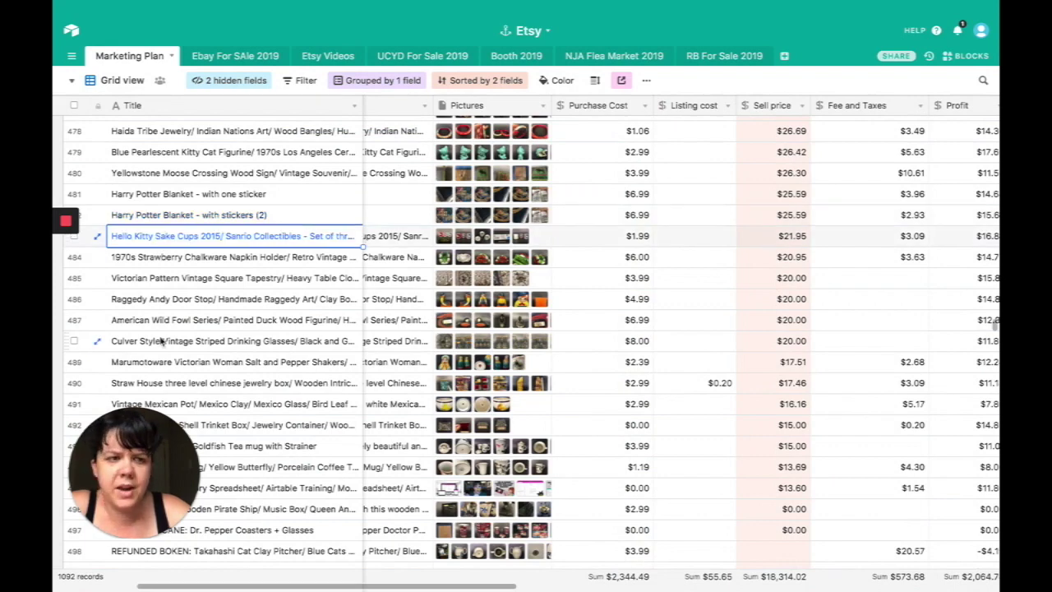
key(space)
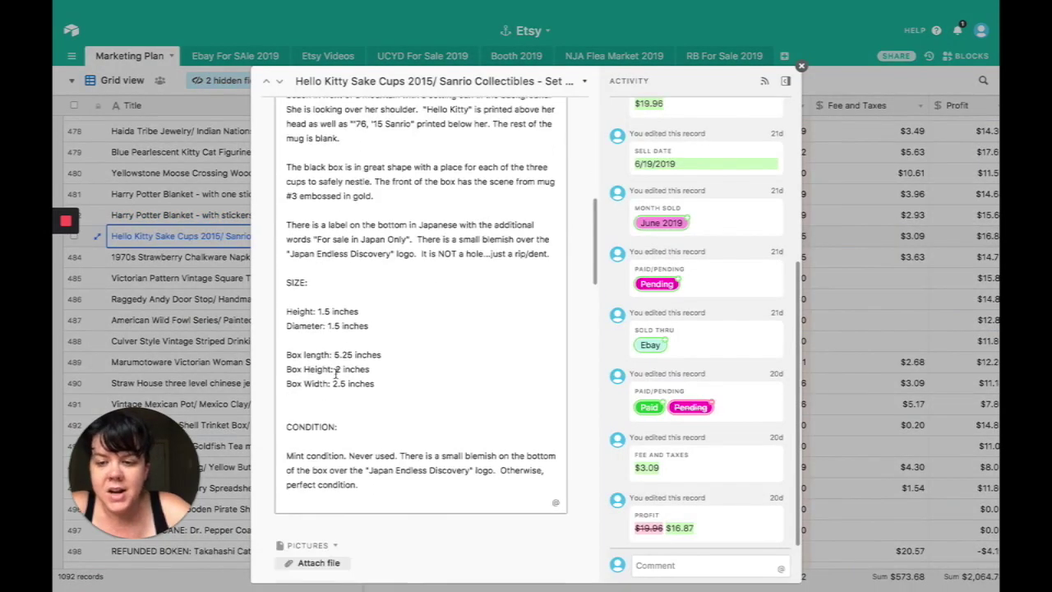
scroll(337, 379, down, 5)
click(325, 376)
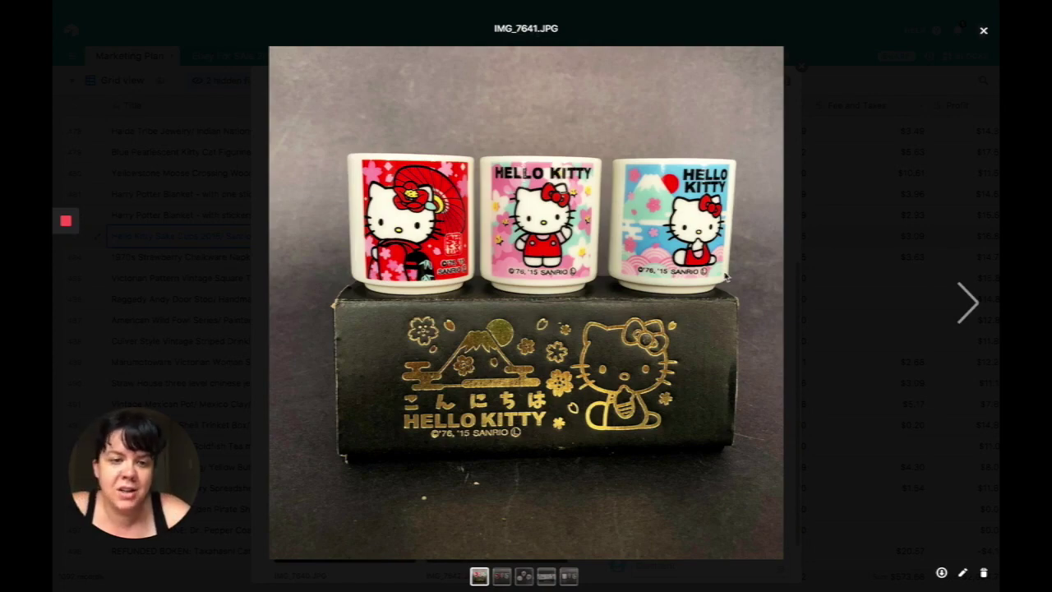
click(153, 280)
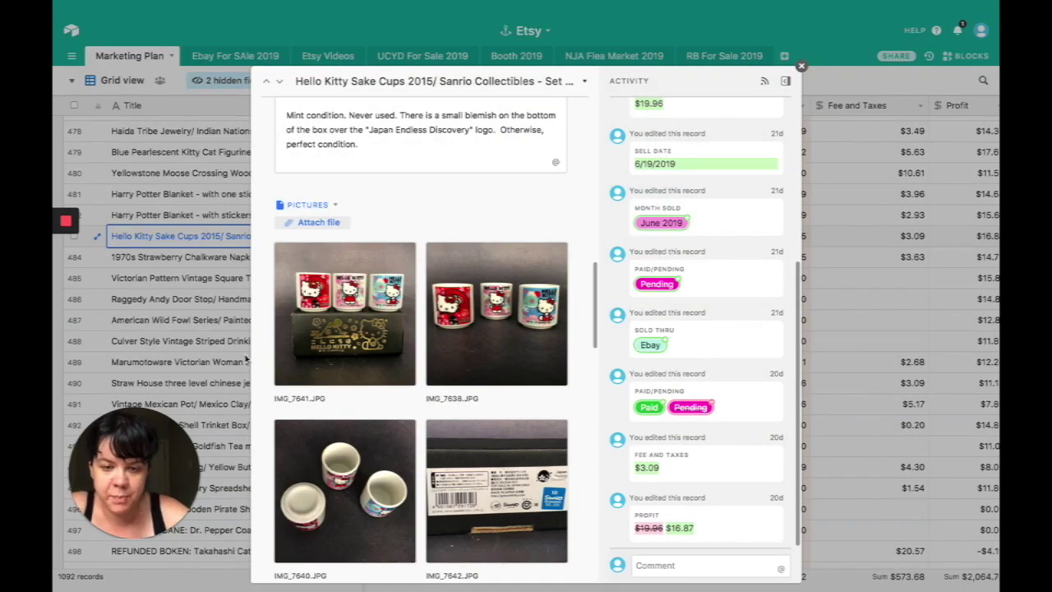
- Review the Hello Kitty sake cups' purchase cost, sell price, fees and taxes, profit, sell date and sales channel
scroll(359, 430, down, 5)
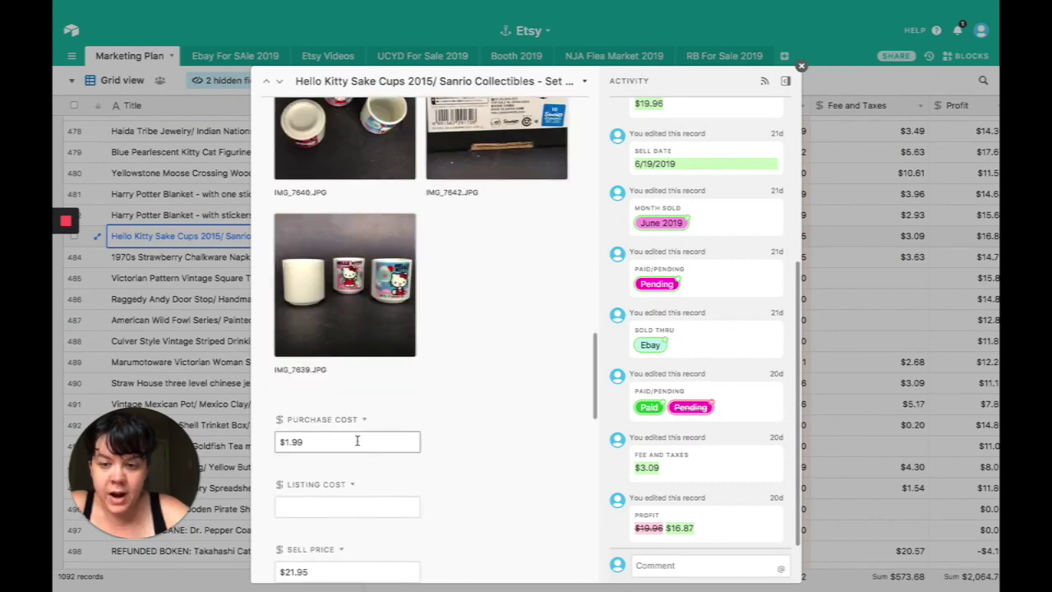
click(358, 439)
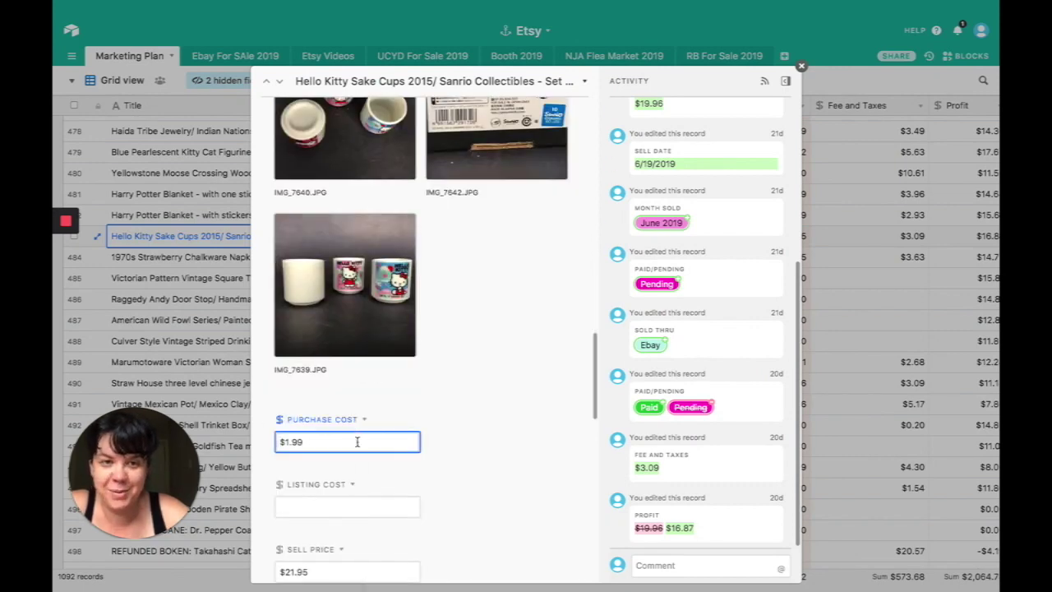
scroll(353, 427, down, 4)
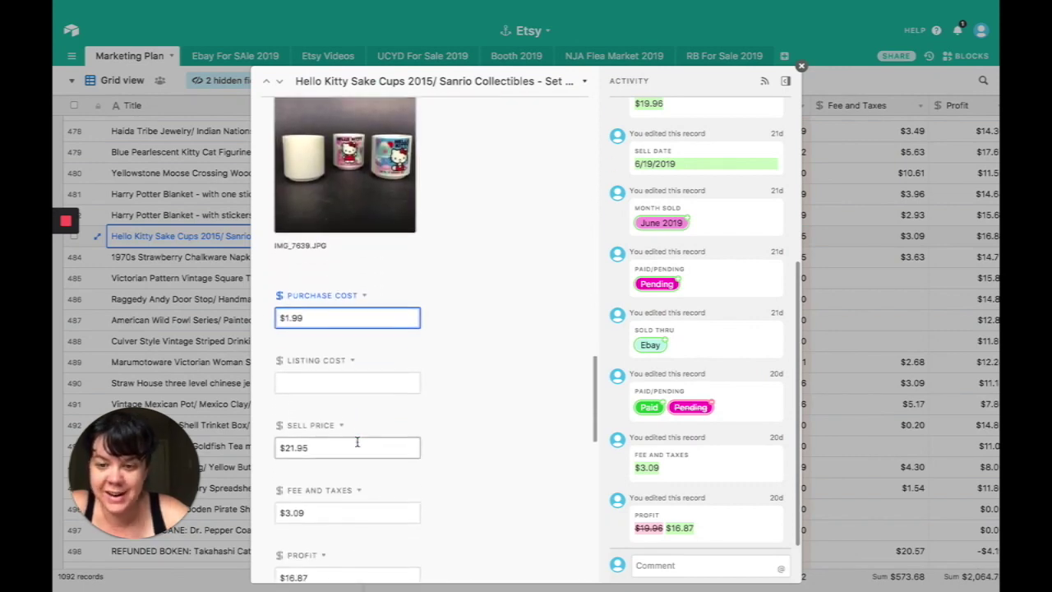
click(345, 402)
scroll(346, 419, down, 3)
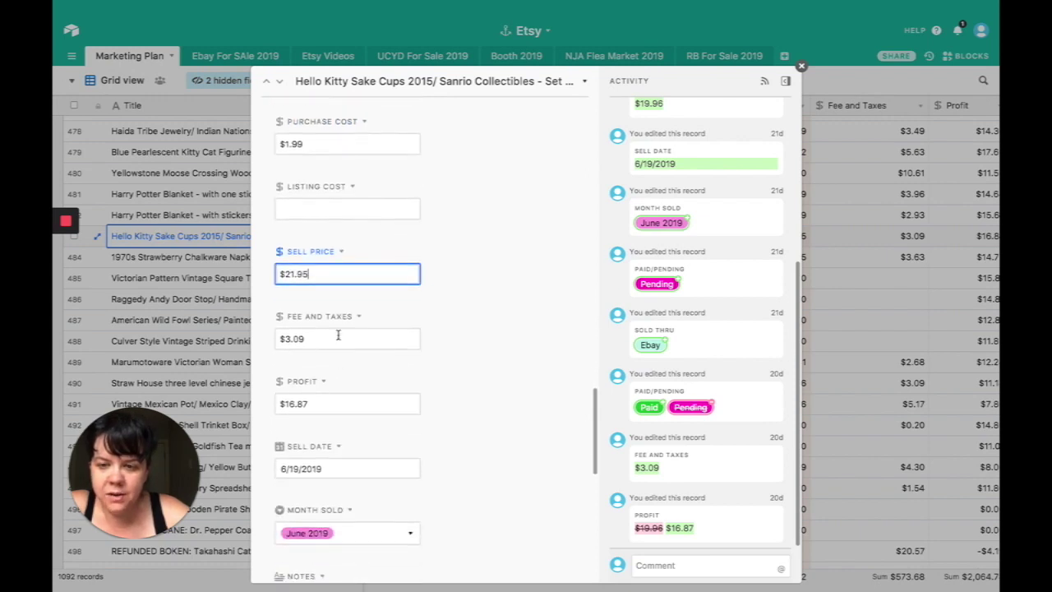
click(338, 330)
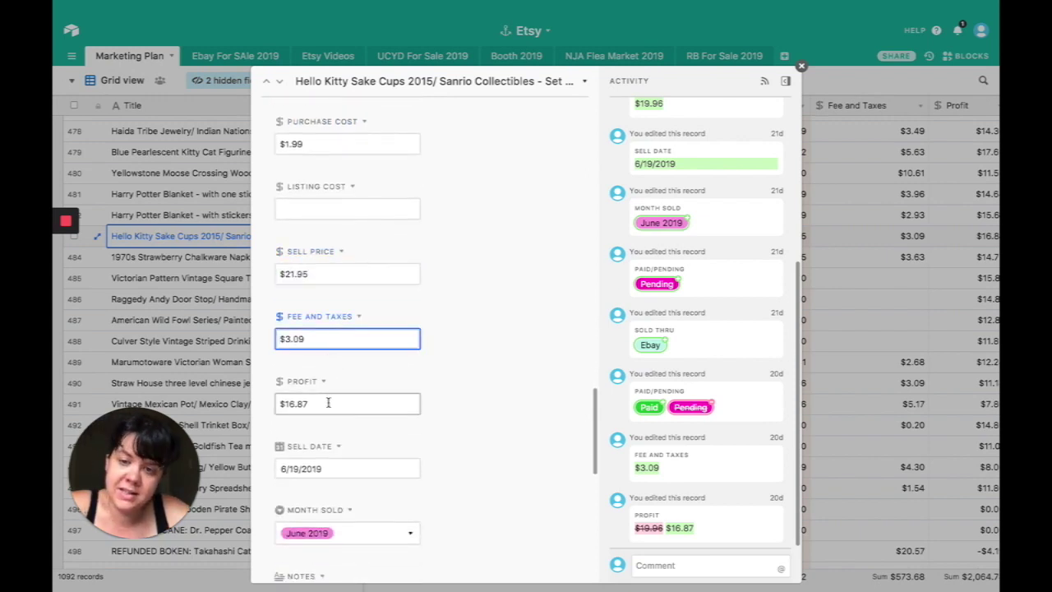
click(328, 402)
scroll(328, 403, down, 3)
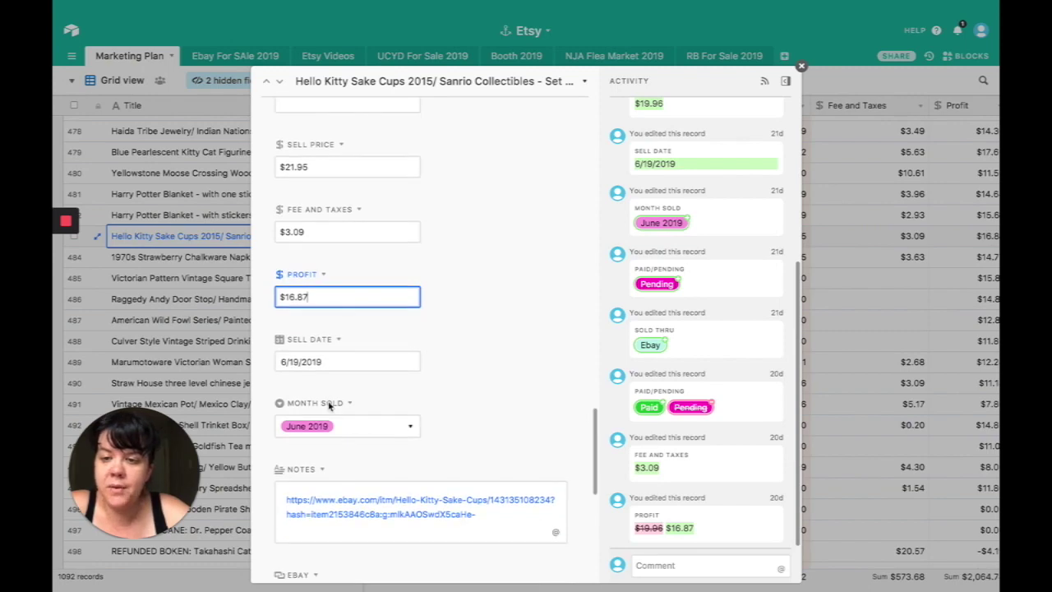
scroll(329, 405, down, 10)
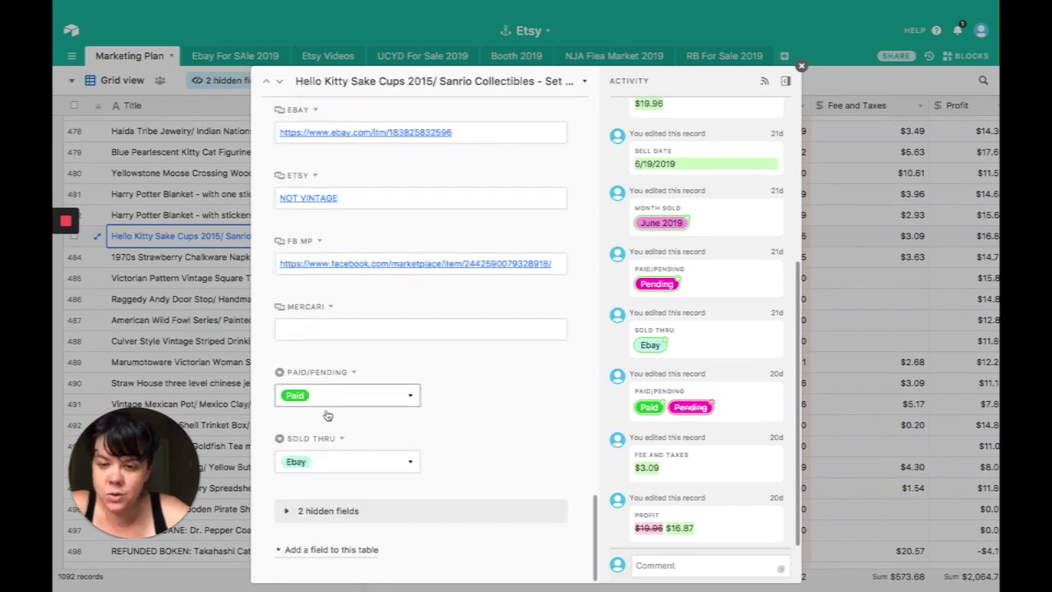
- Open the "1970s Strawberry Chalkware Napkin Holder" record and view its pictures enlarged, including the close-up of the artist's signature
key(j)
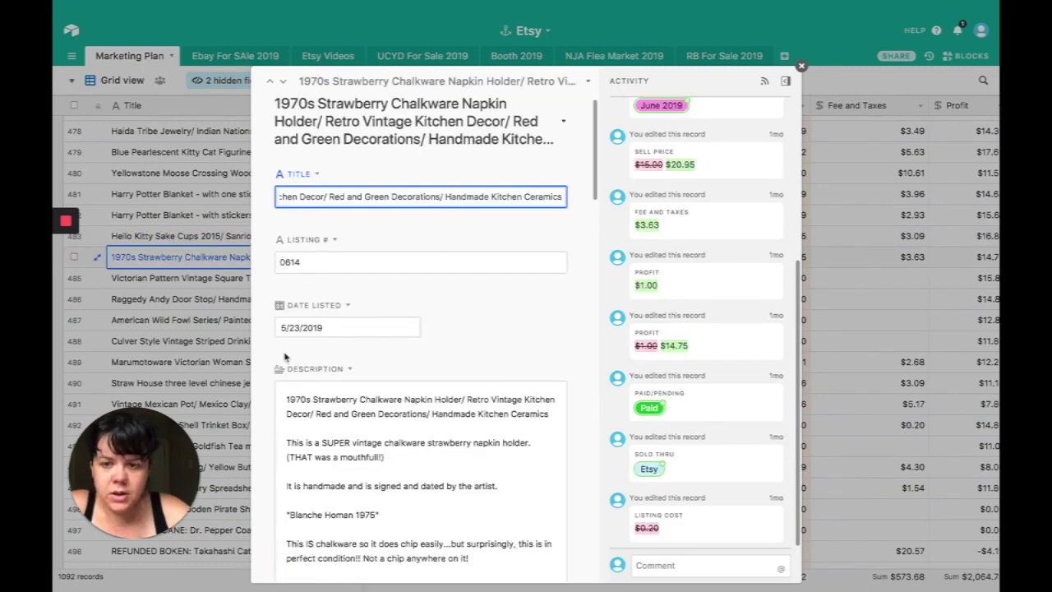
scroll(284, 356, down, 15)
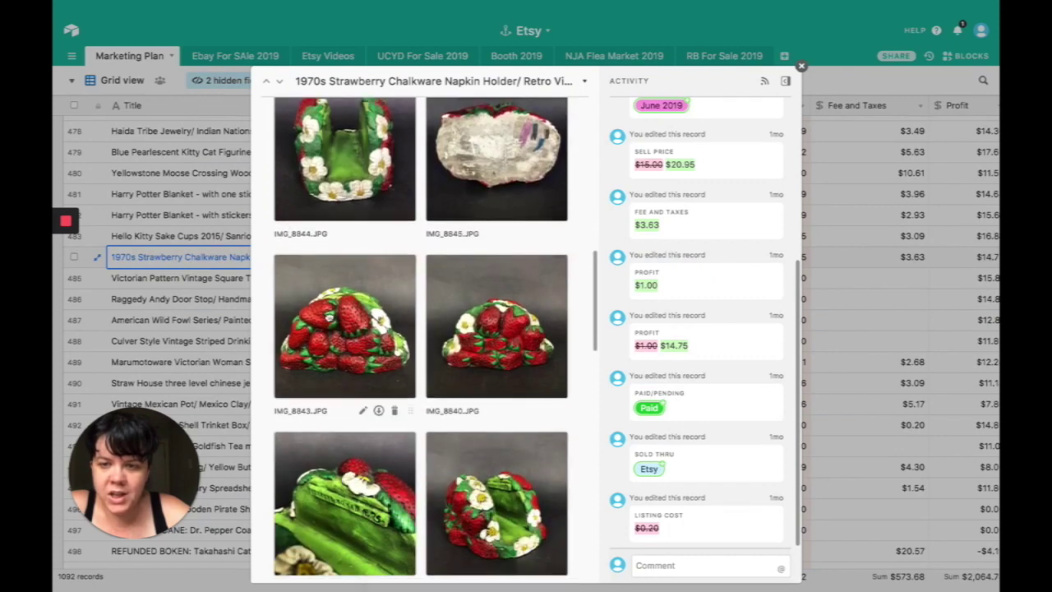
click(298, 370)
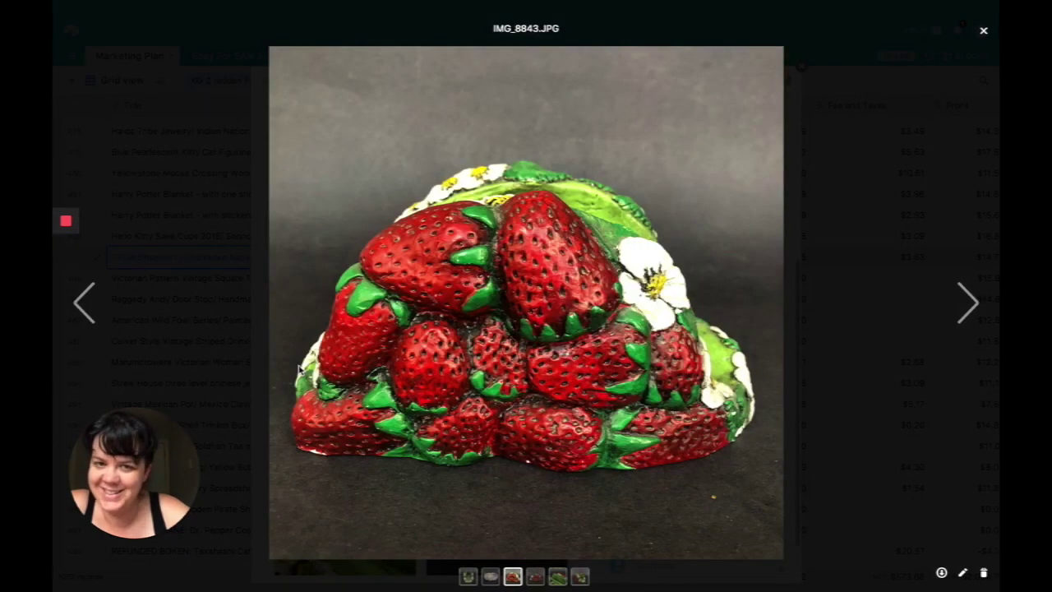
click(967, 303)
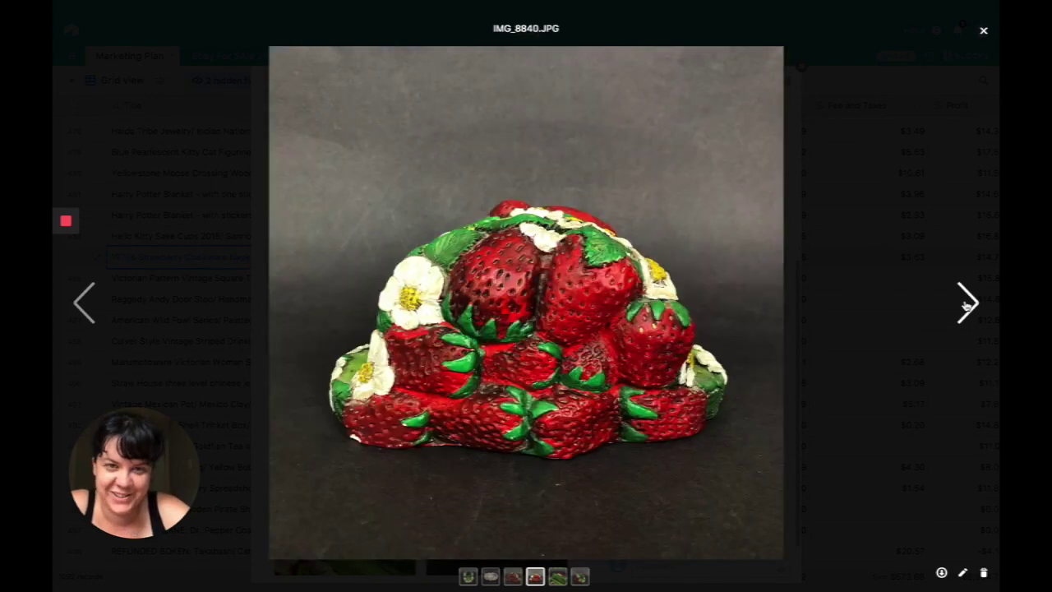
click(967, 302)
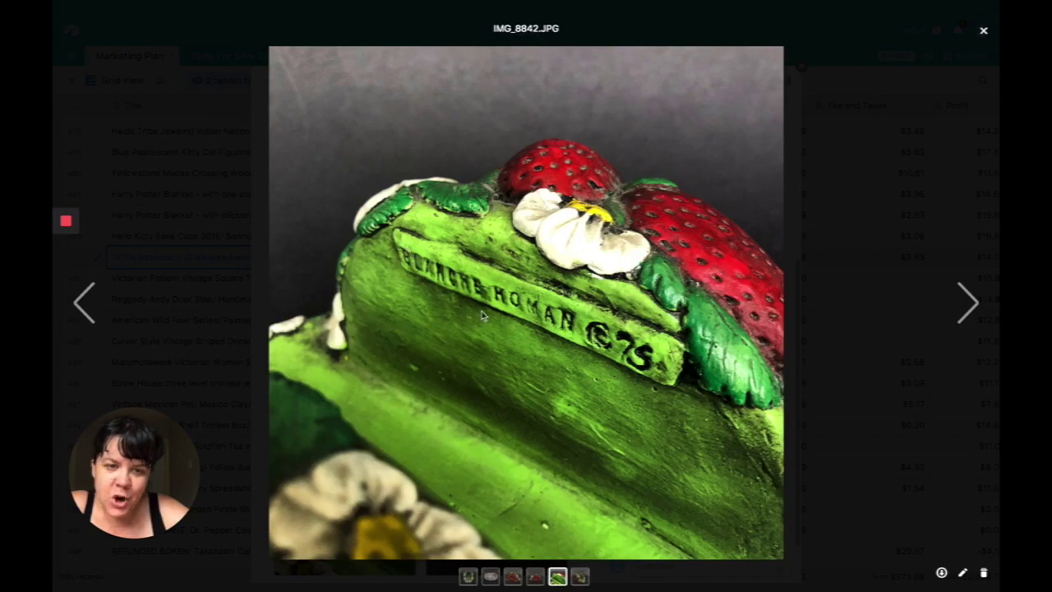
click(199, 308)
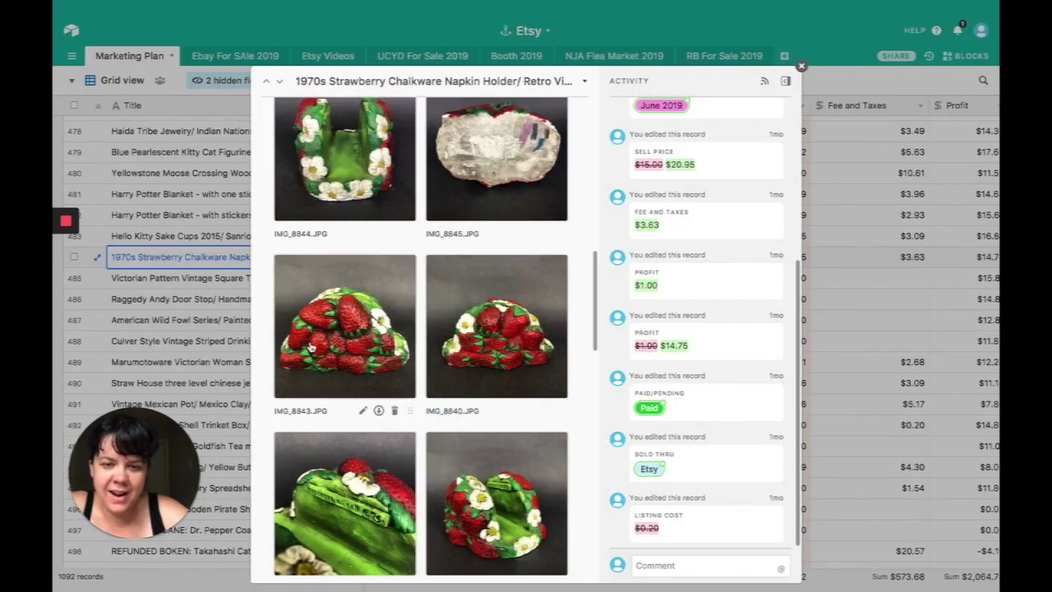
- Review the strawberry napkin holder's purchase cost, sell price and fees, and look at its pictures again
scroll(387, 375, down, 5)
click(362, 262)
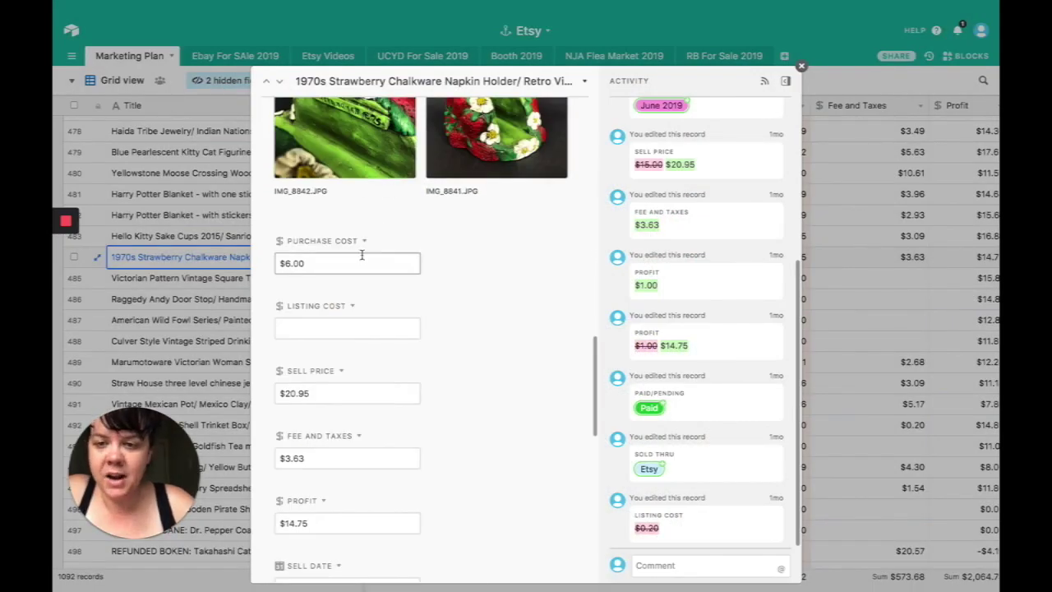
click(352, 389)
scroll(353, 385, down, 2)
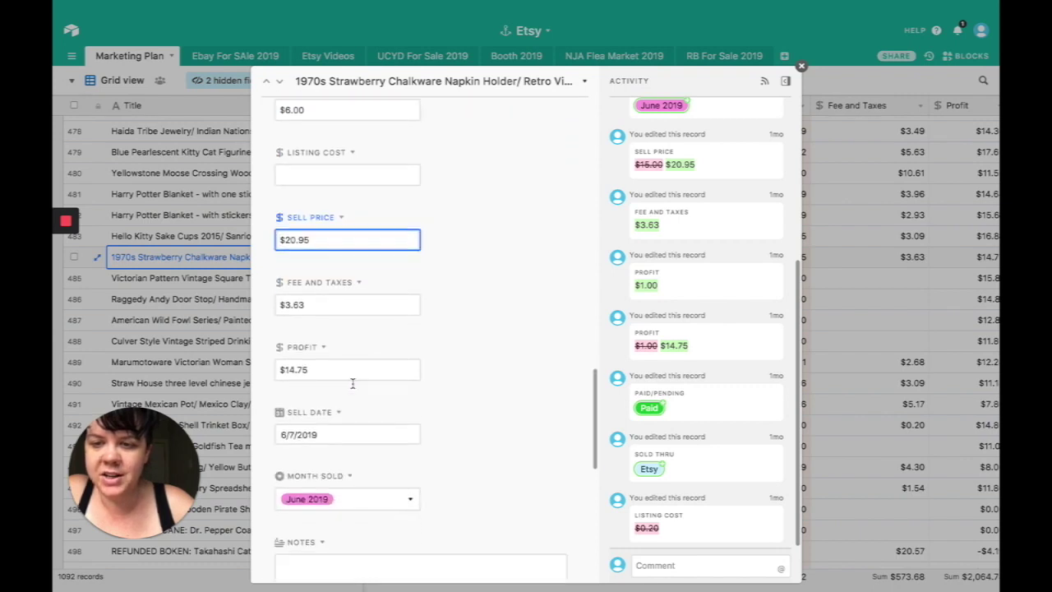
click(343, 287)
scroll(344, 284, up, 3)
scroll(344, 283, up, 3)
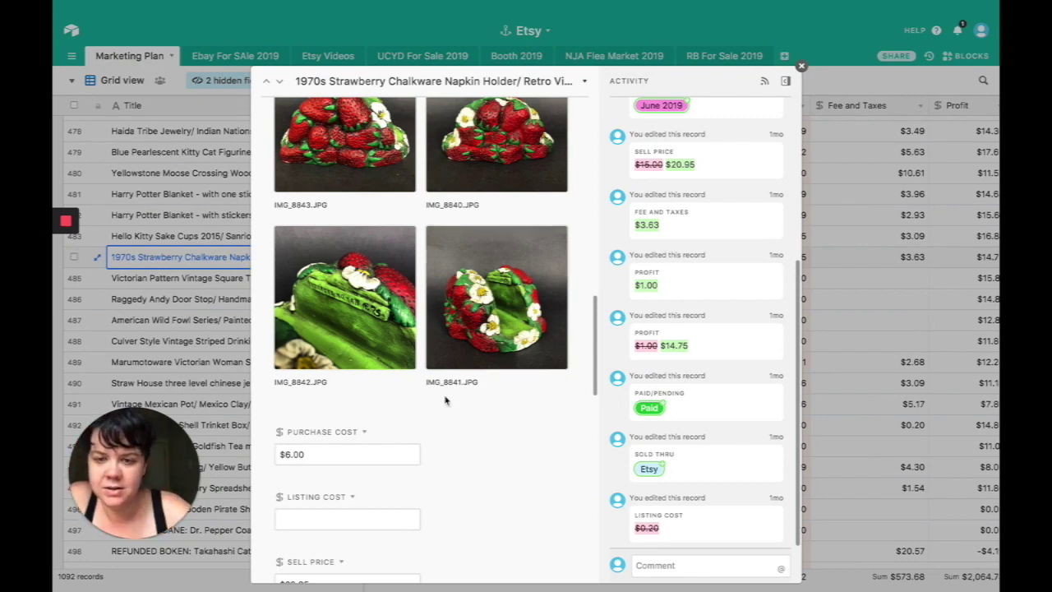
- Check the napkin holder's sell price, fees and taxes, profit, sell date and sales channel, and close its record
scroll(445, 401, down, 5)
click(383, 374)
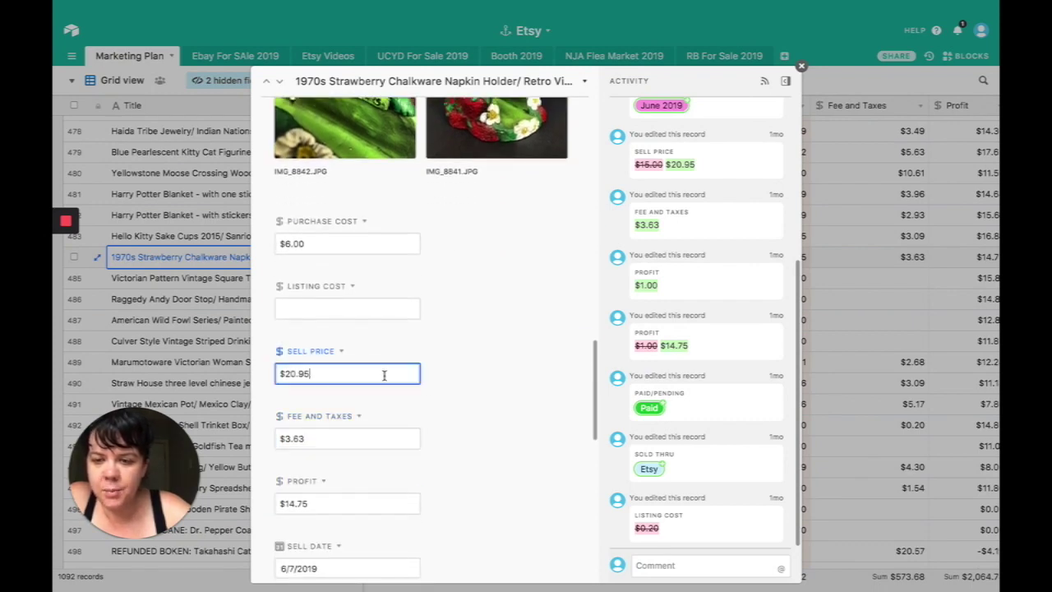
click(370, 439)
scroll(362, 471, down, 1)
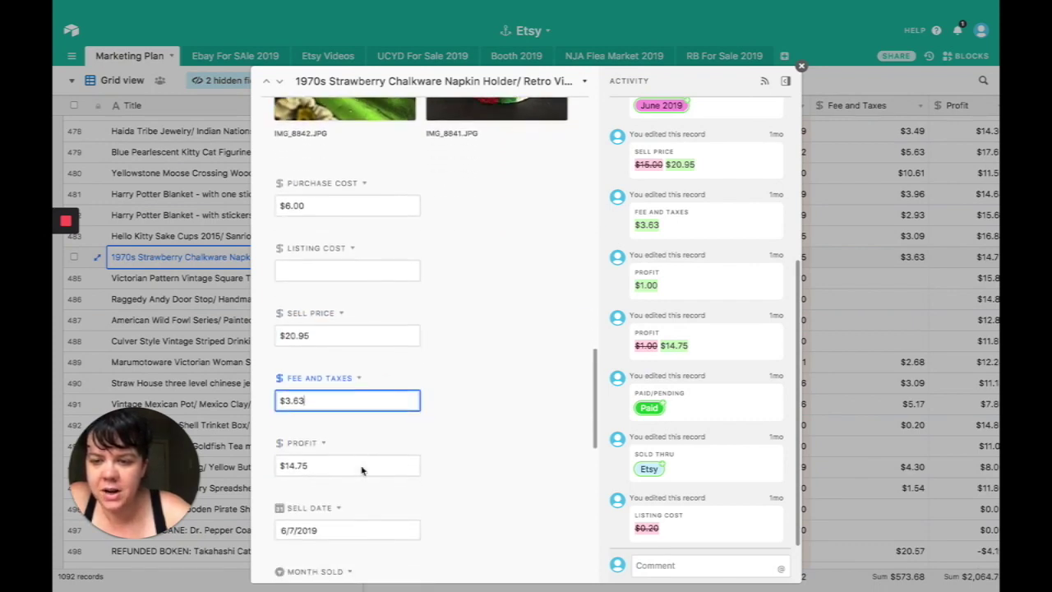
scroll(362, 470, down, 2)
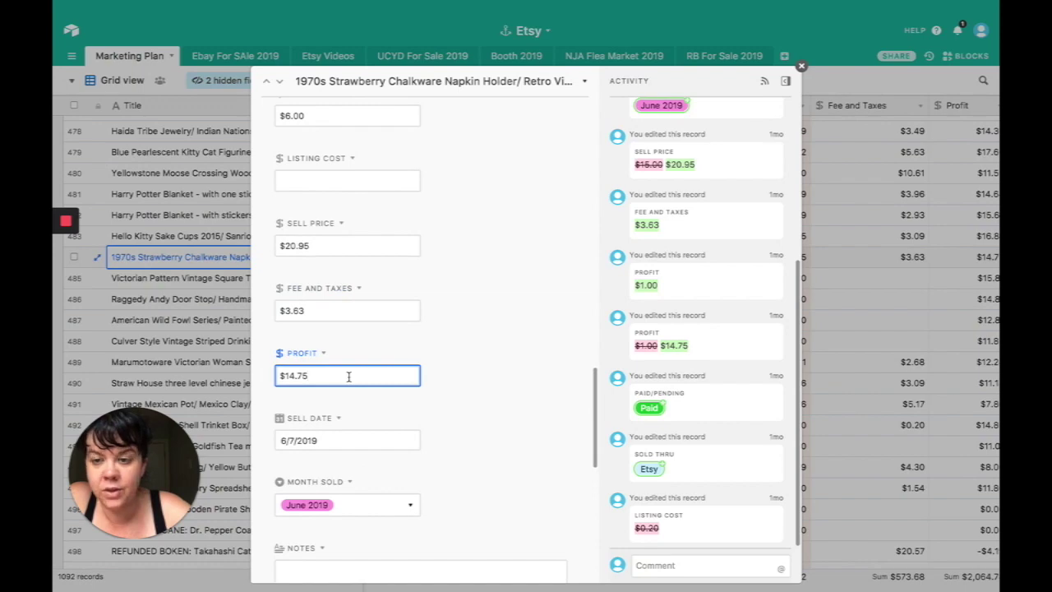
scroll(348, 375, down, 5)
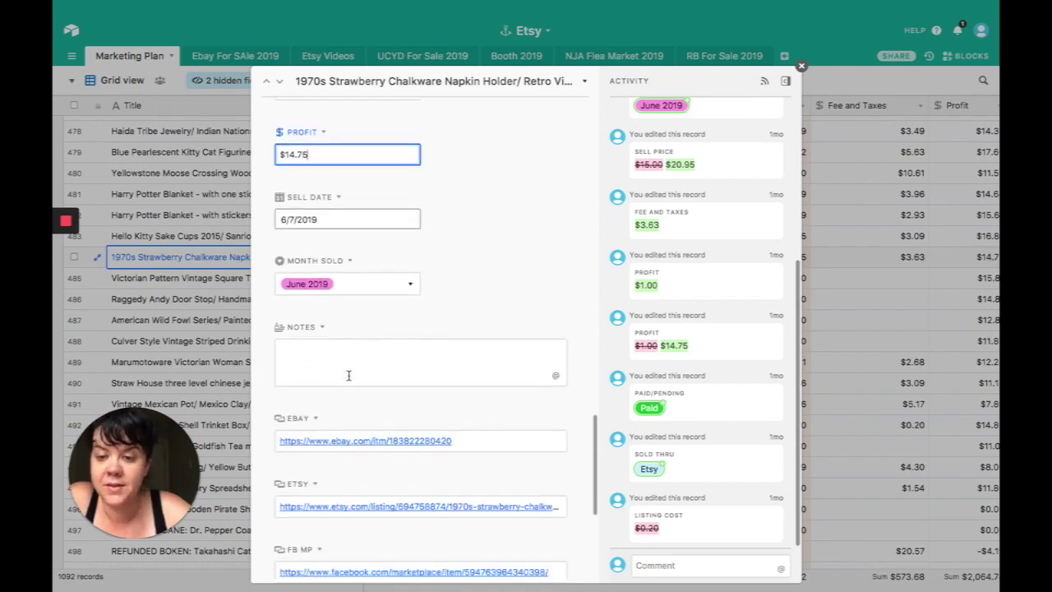
scroll(348, 376, down, 7)
click(164, 284)
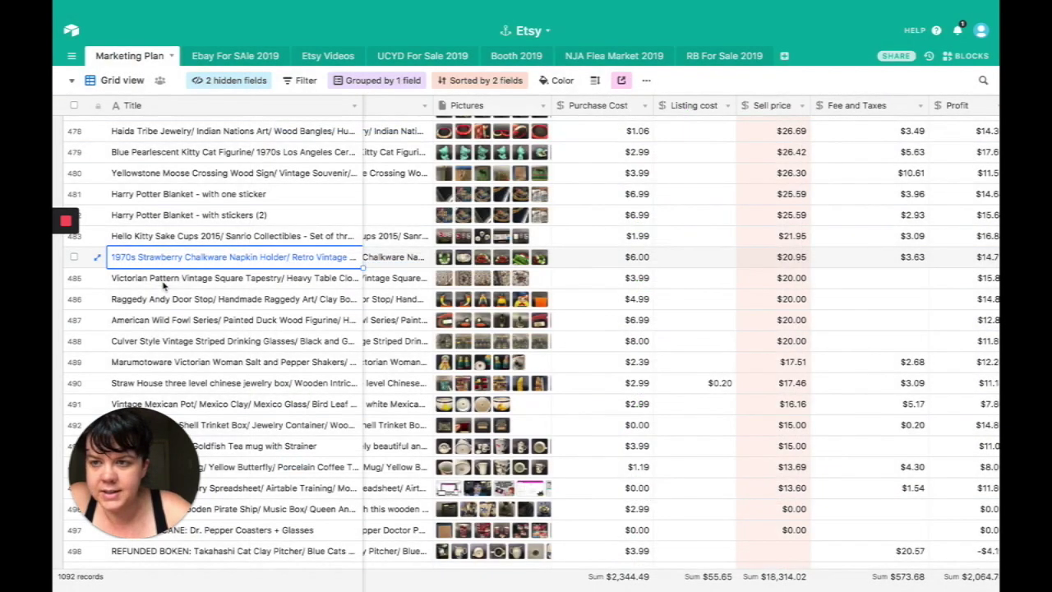
- Open the "Victorian Pattern Vintage Square Tapestry" record, read its description and look through its pictures
click(165, 283)
key(space)
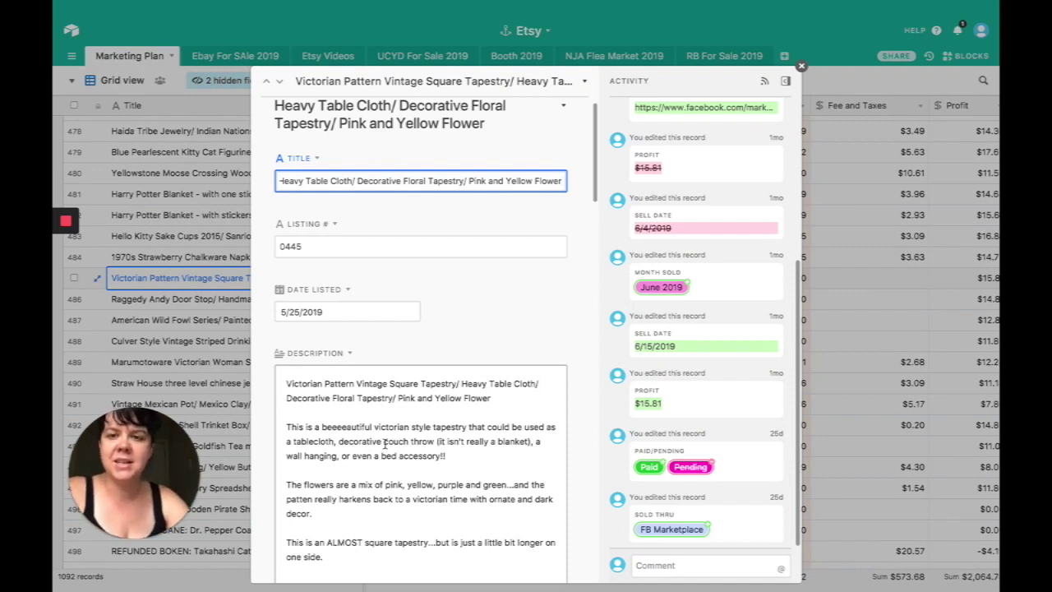
scroll(431, 402, down, 5)
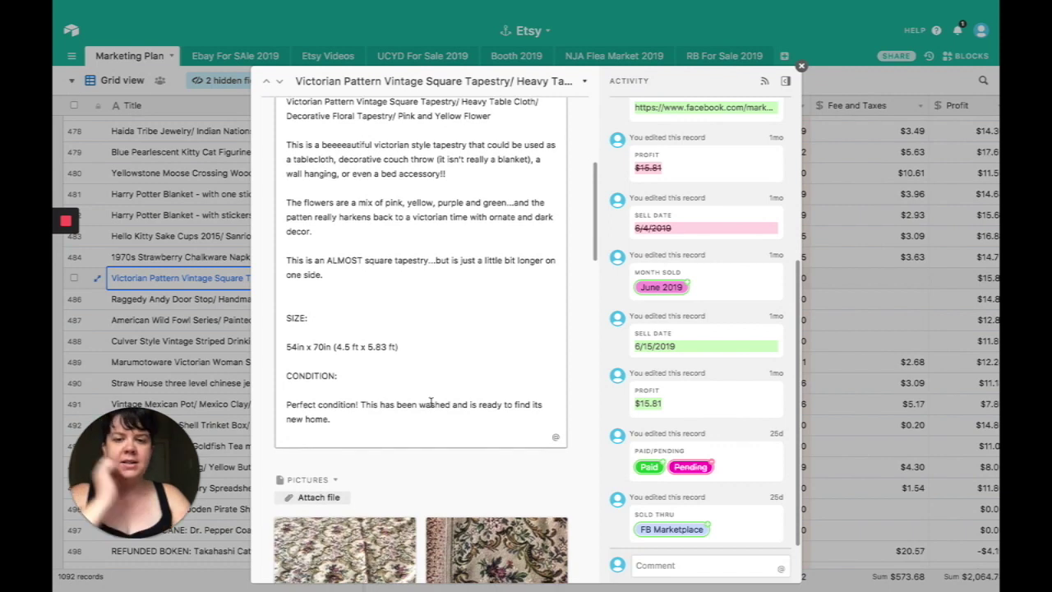
scroll(421, 416, down, 8)
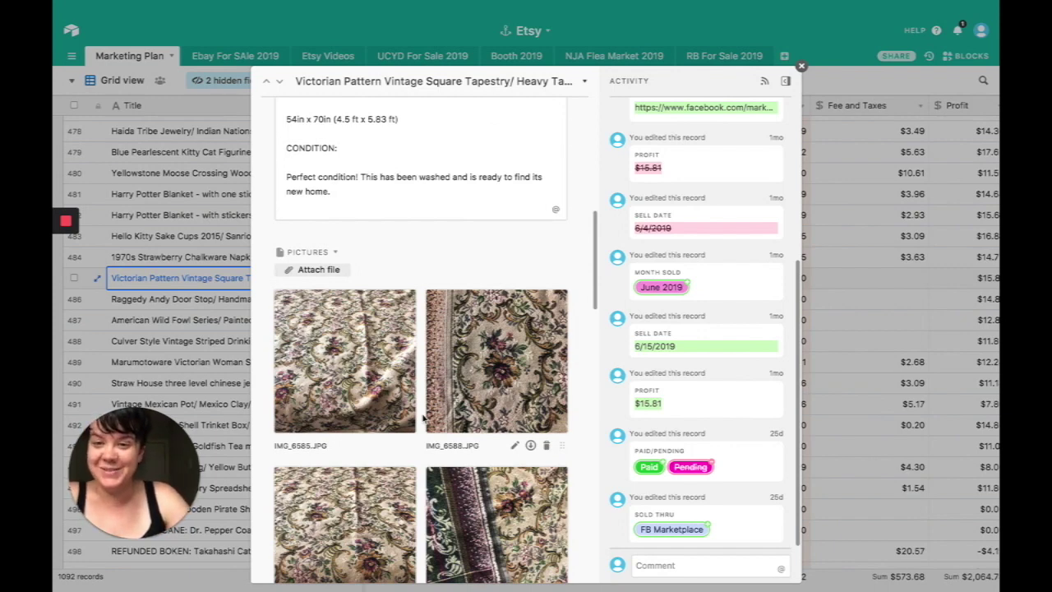
scroll(424, 417, down, 6)
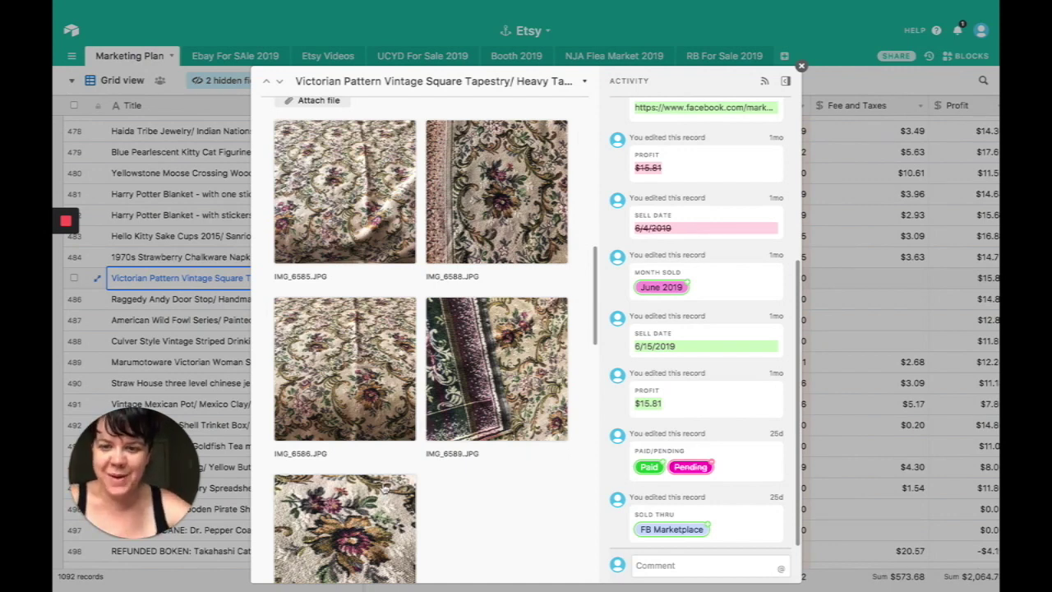
scroll(446, 503, down, 3)
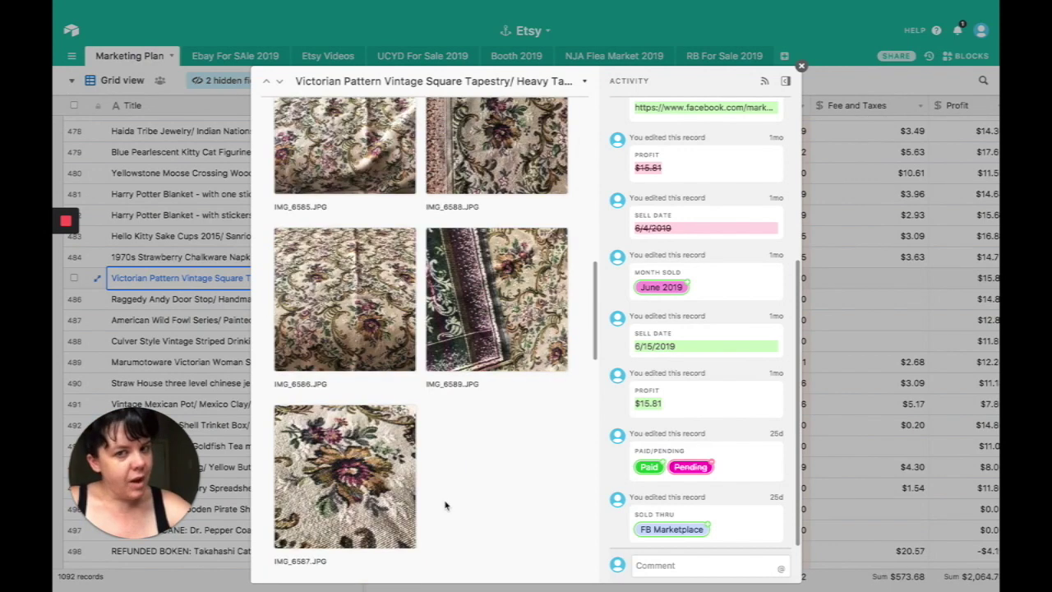
scroll(380, 395, up, 4)
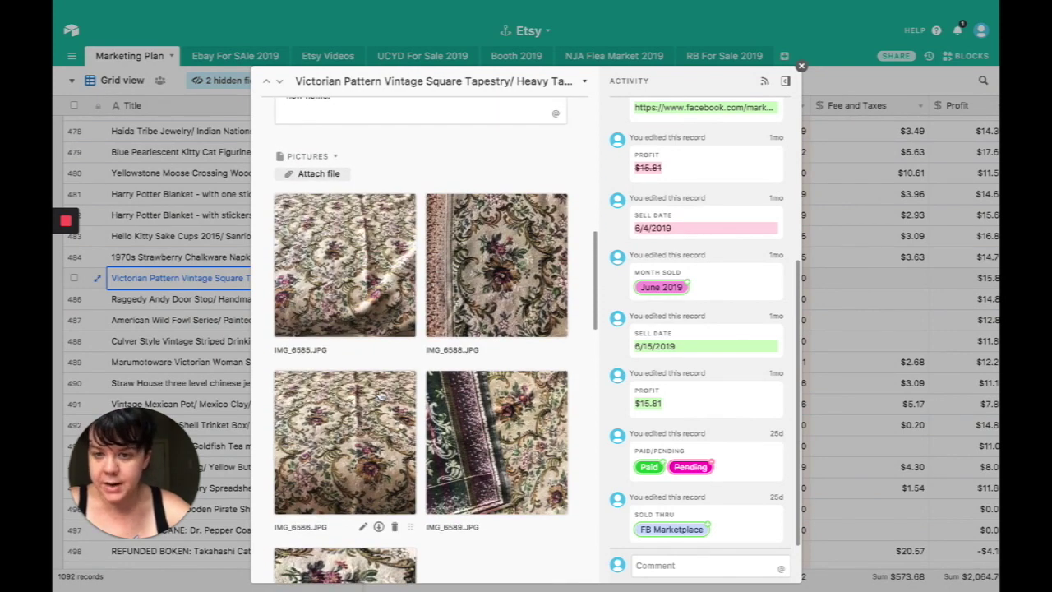
- Check the tapestry's purchase cost and look through its pictures again
scroll(380, 396, down, 8)
click(357, 293)
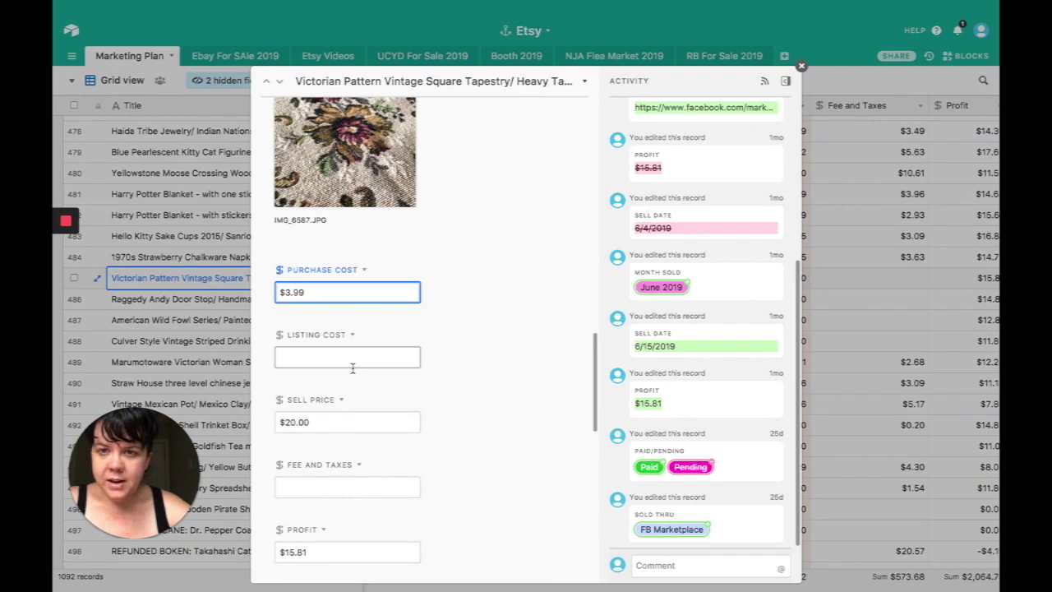
scroll(353, 372, up, 7)
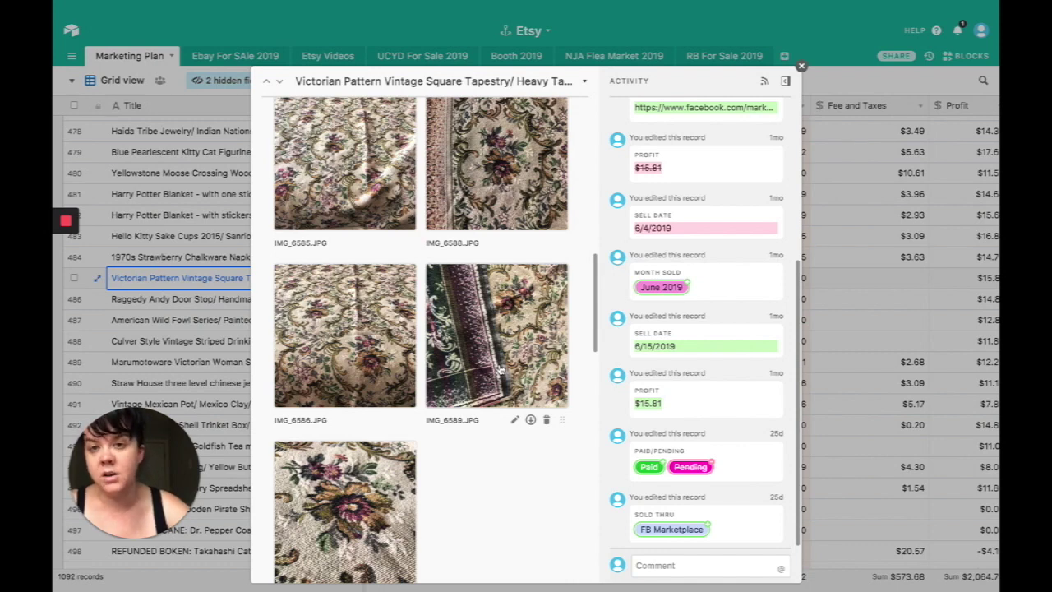
scroll(499, 370, down, 2)
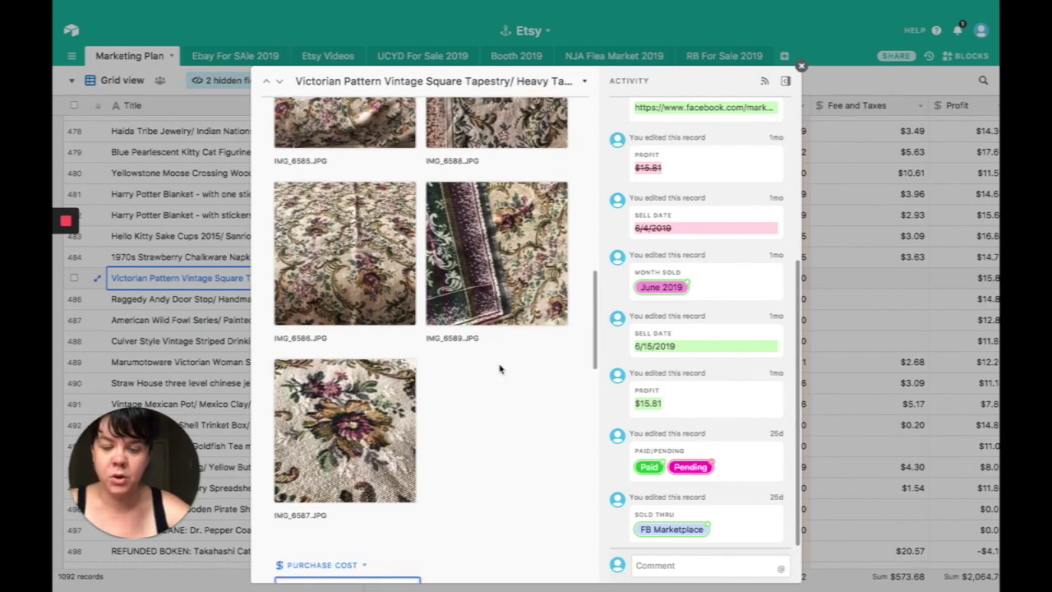
scroll(498, 370, down, 3)
scroll(392, 423, down, 2)
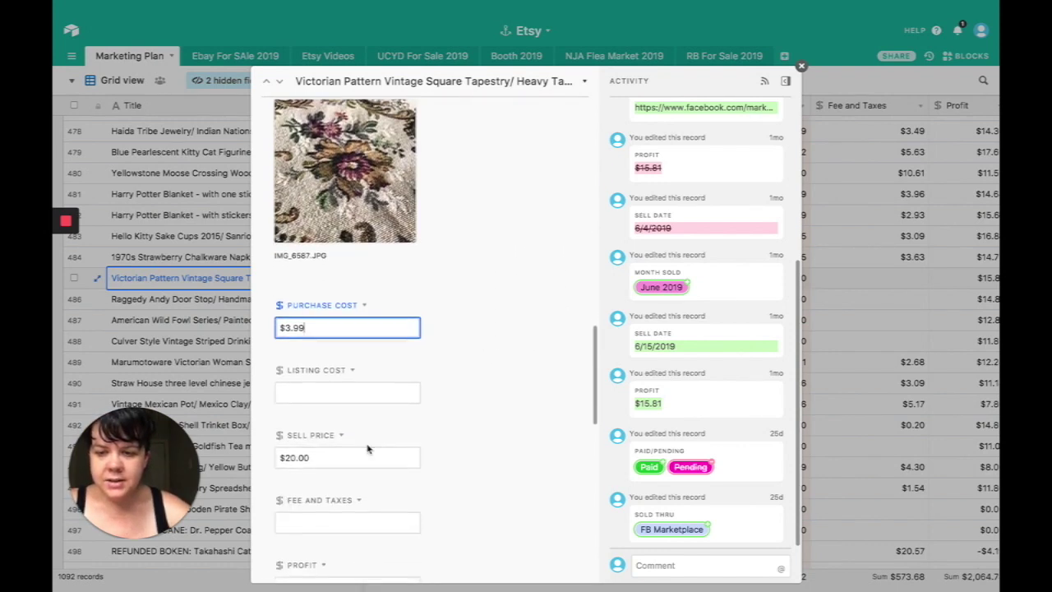
- Check the tapestry's sell price, profit, sell date and sales channel, and close its record
click(367, 450)
scroll(367, 448, down, 5)
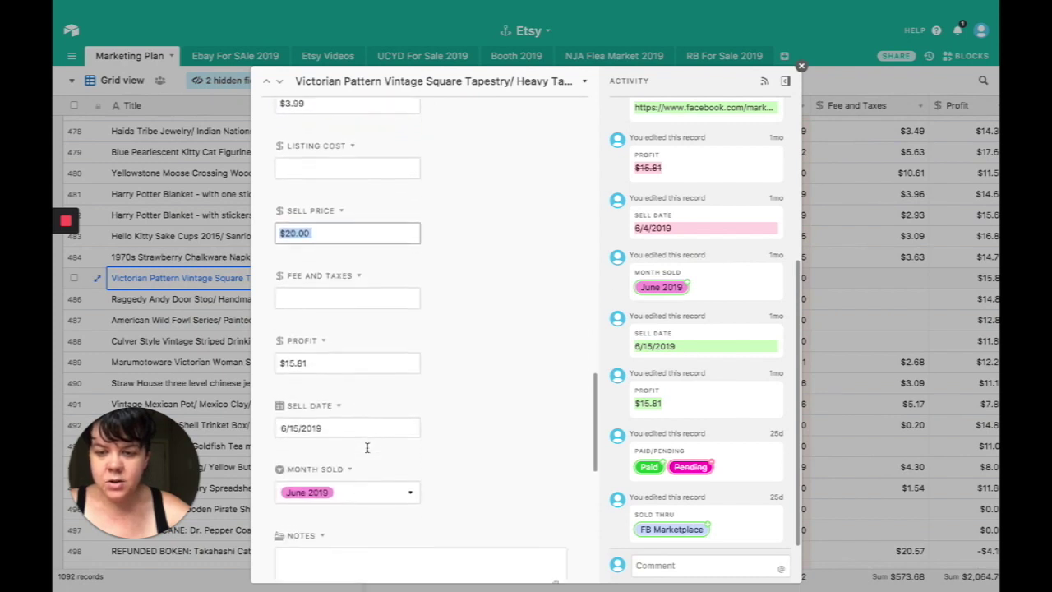
click(361, 362)
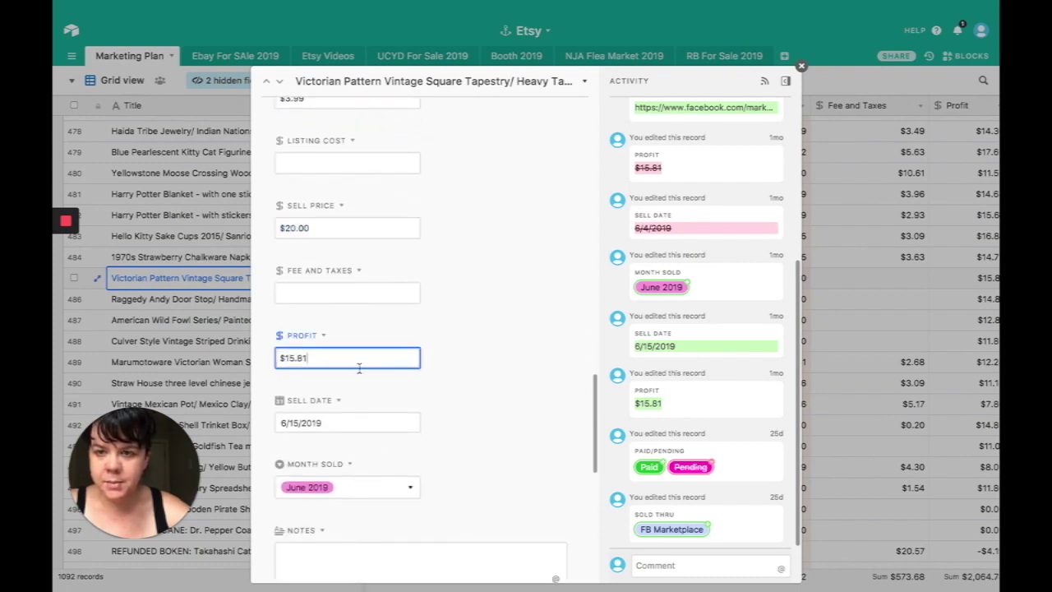
scroll(352, 390, down, 10)
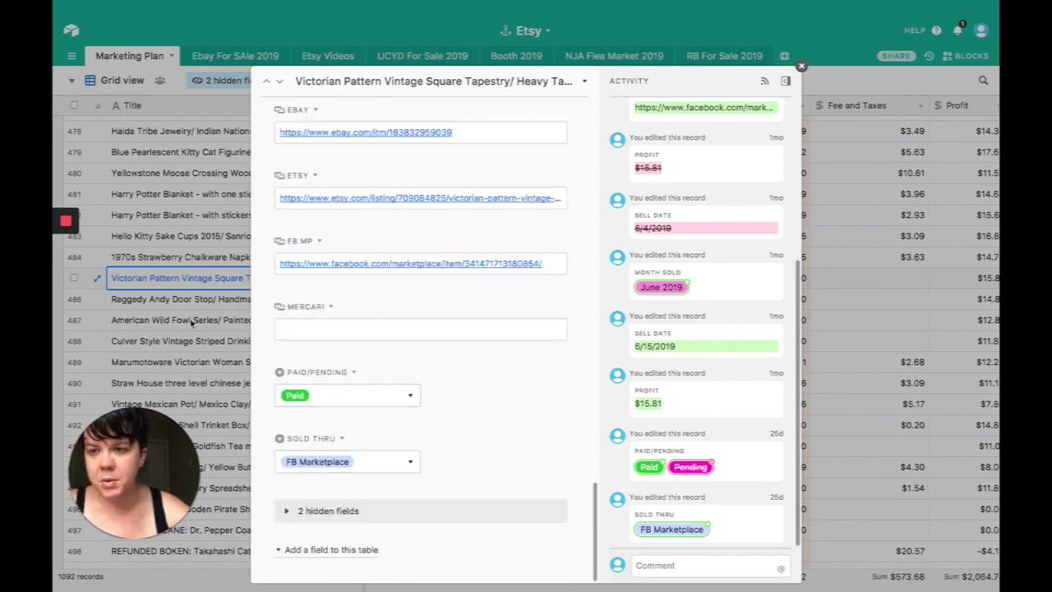
key(Escape)
- Open the "Raggedy Andy Door Stop" record, read its description and look through its pictures
scroll(132, 173, down, 3)
click(131, 168)
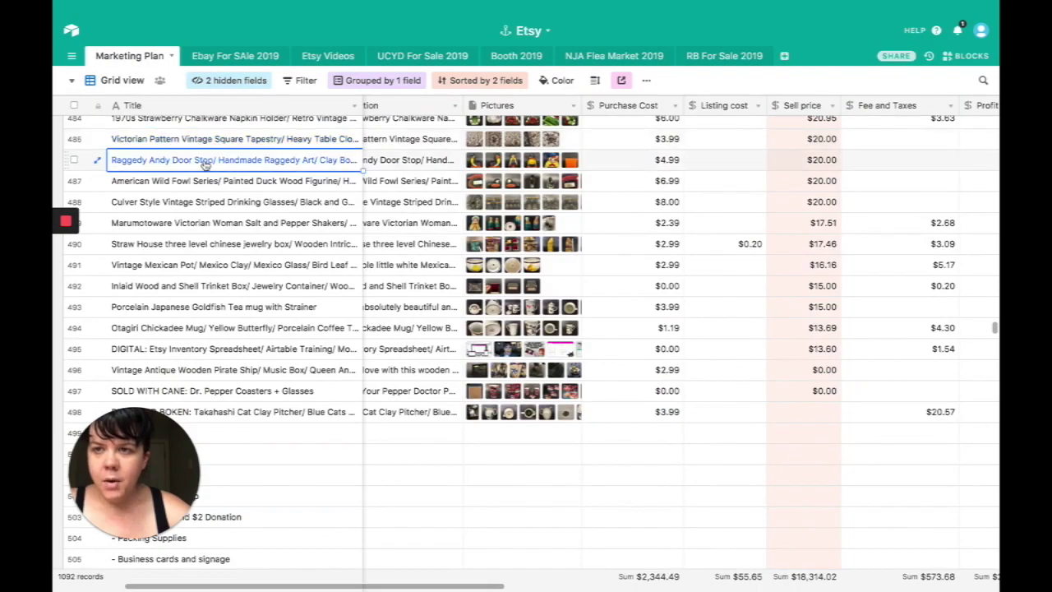
click(97, 159)
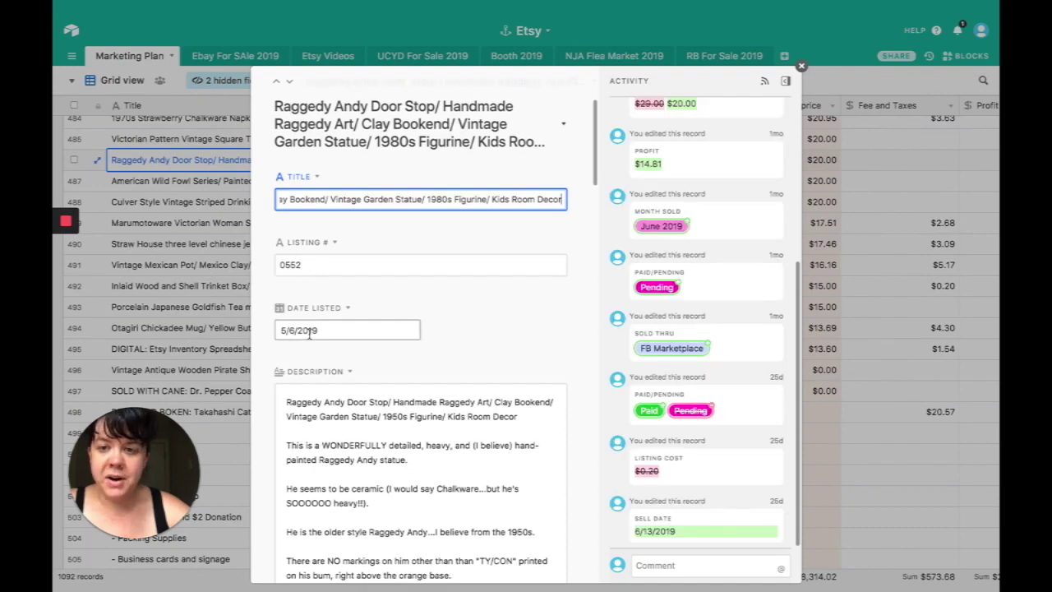
scroll(309, 332, down, 10)
scroll(310, 337, down, 2)
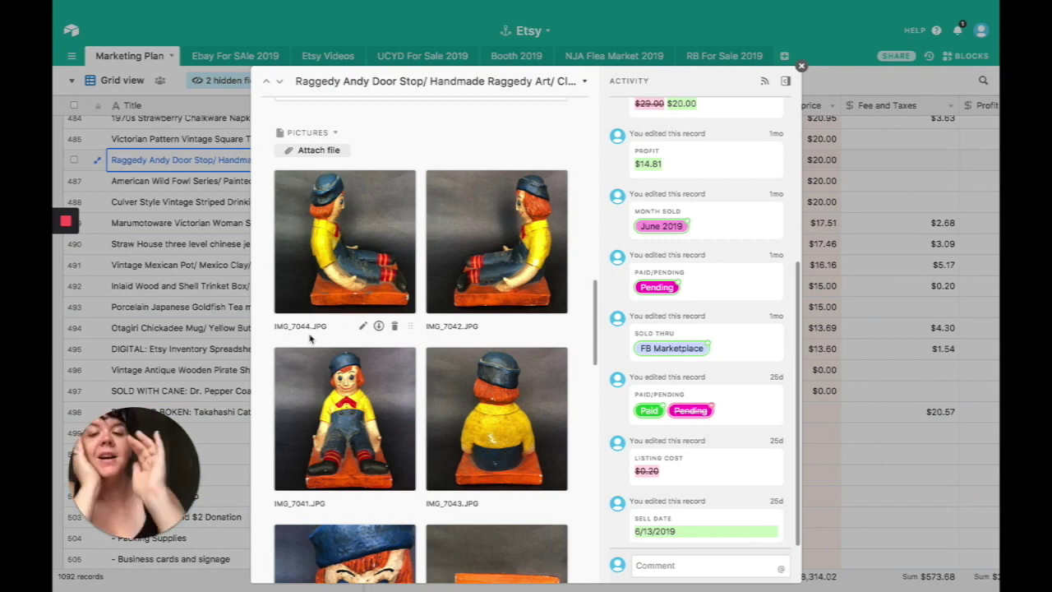
scroll(393, 339, up, 6)
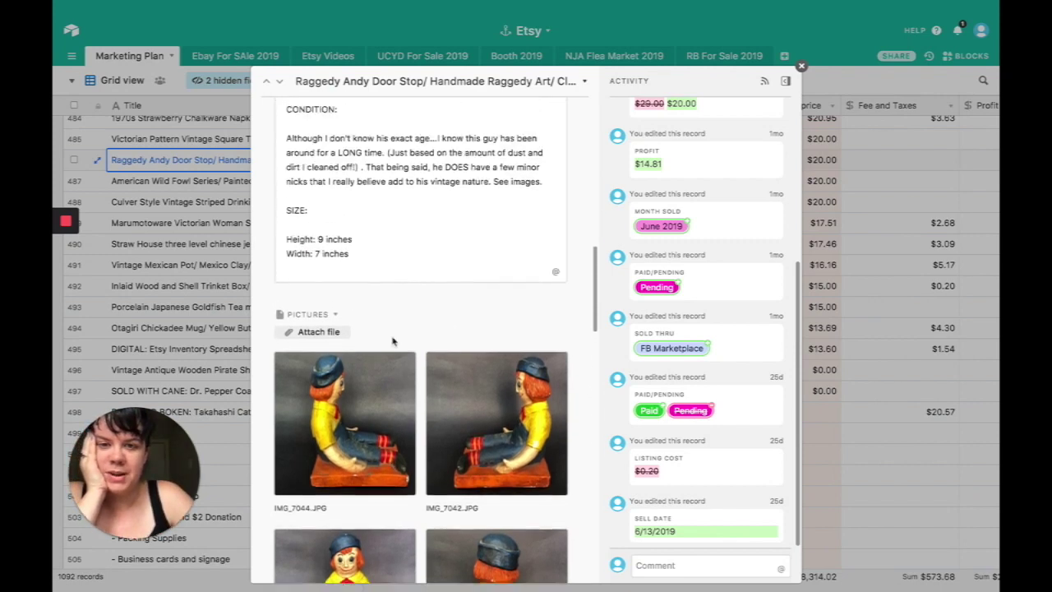
scroll(393, 339, up, 5)
scroll(393, 339, down, 10)
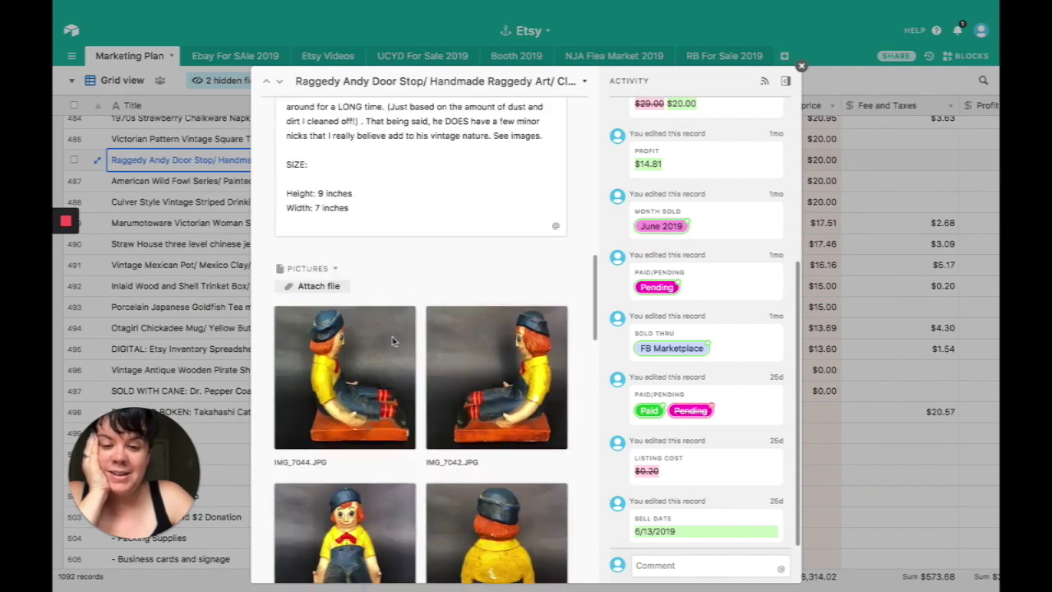
scroll(386, 335, down, 2)
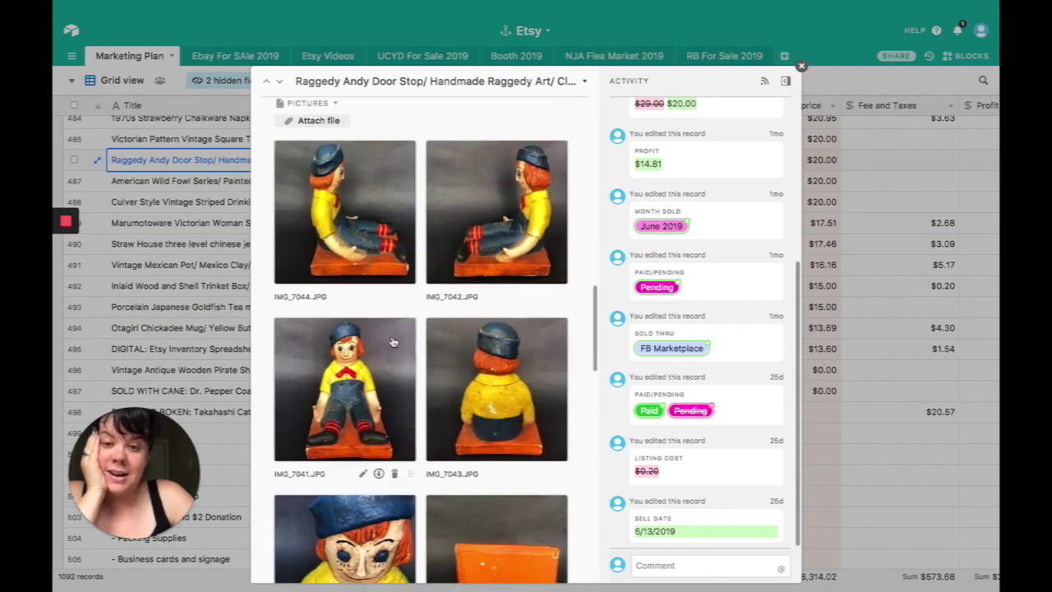
- View the Raggedy Andy door stop's side picture IMG_7044.JPG and back picture IMG_7043.JPG enlarged
click(352, 217)
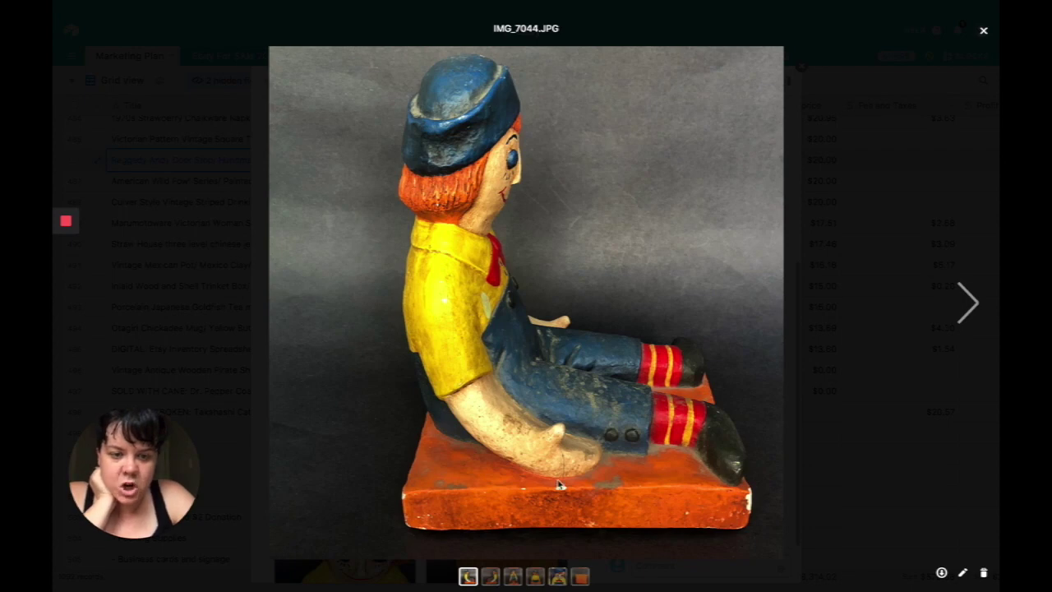
key(Escape)
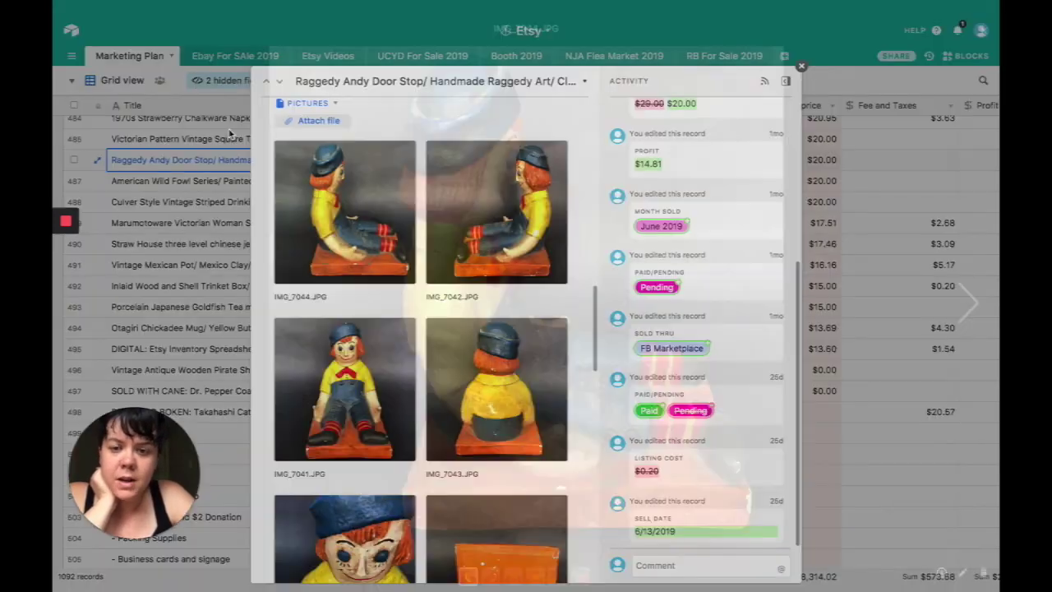
scroll(324, 306, down, 3)
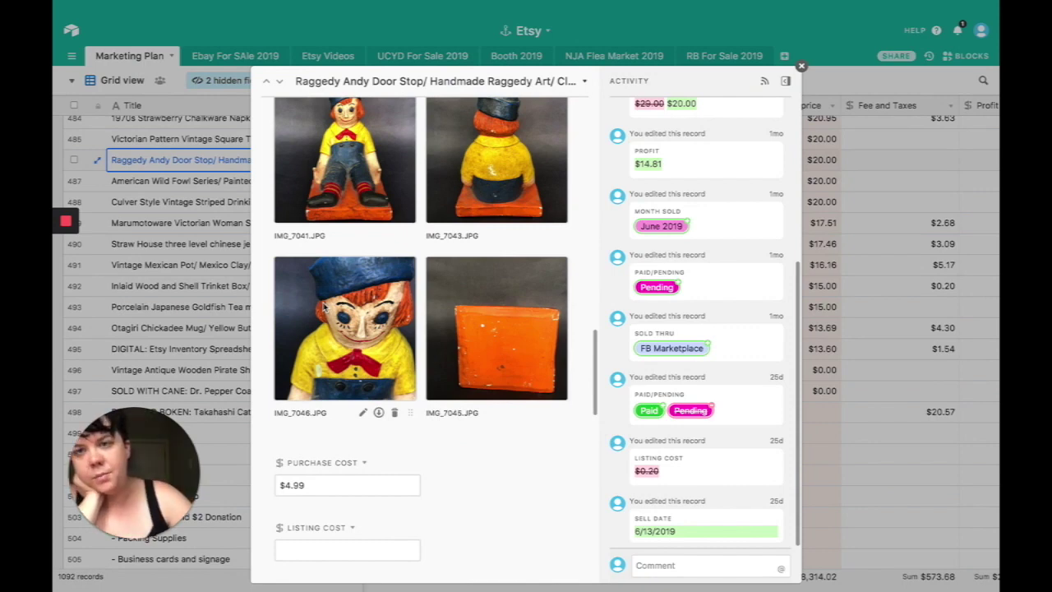
click(531, 164)
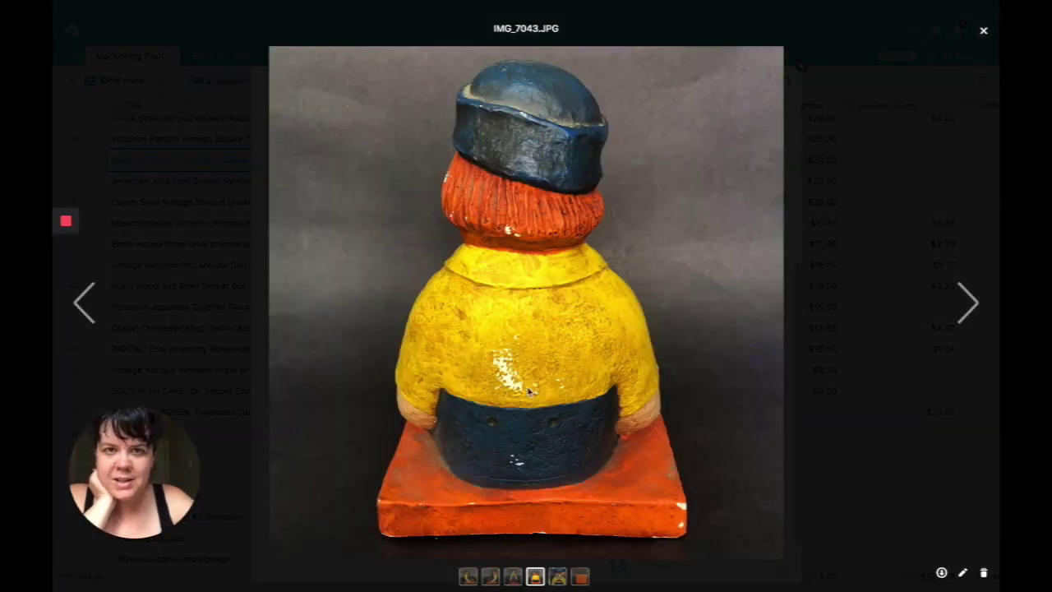
click(258, 199)
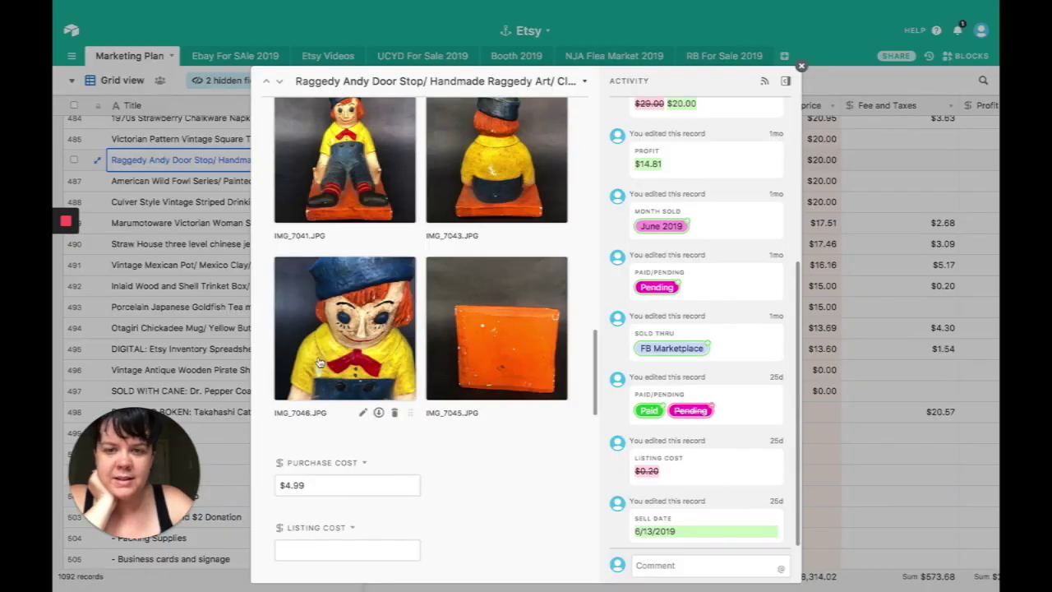
scroll(319, 361, down, 1)
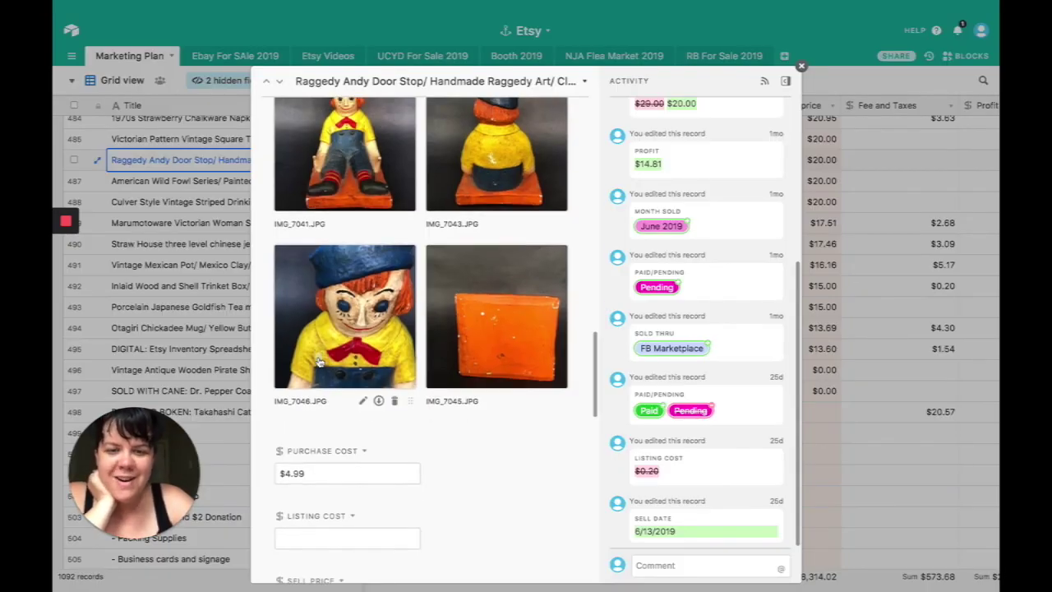
- Check the door stop's purchase cost, sell price, profit and sales channel, and close its record
scroll(392, 293, down, 5)
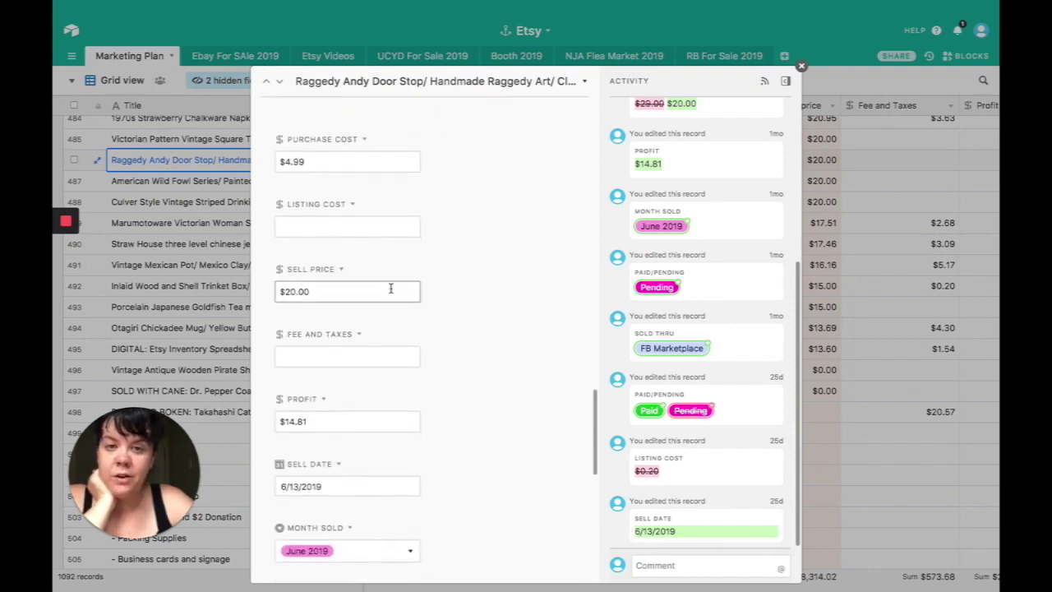
click(387, 162)
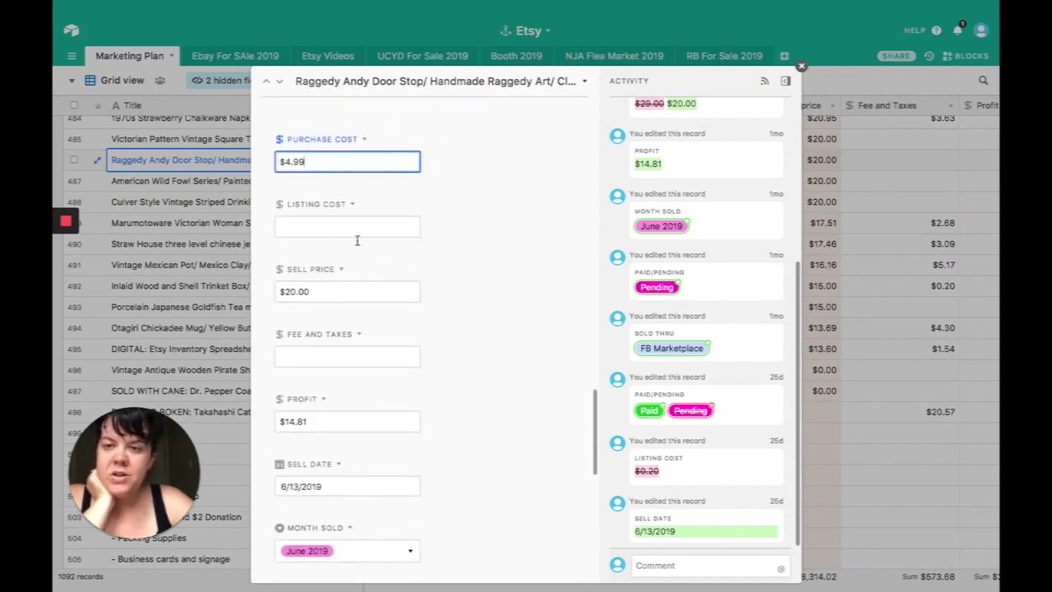
click(346, 294)
scroll(341, 317, down, 1)
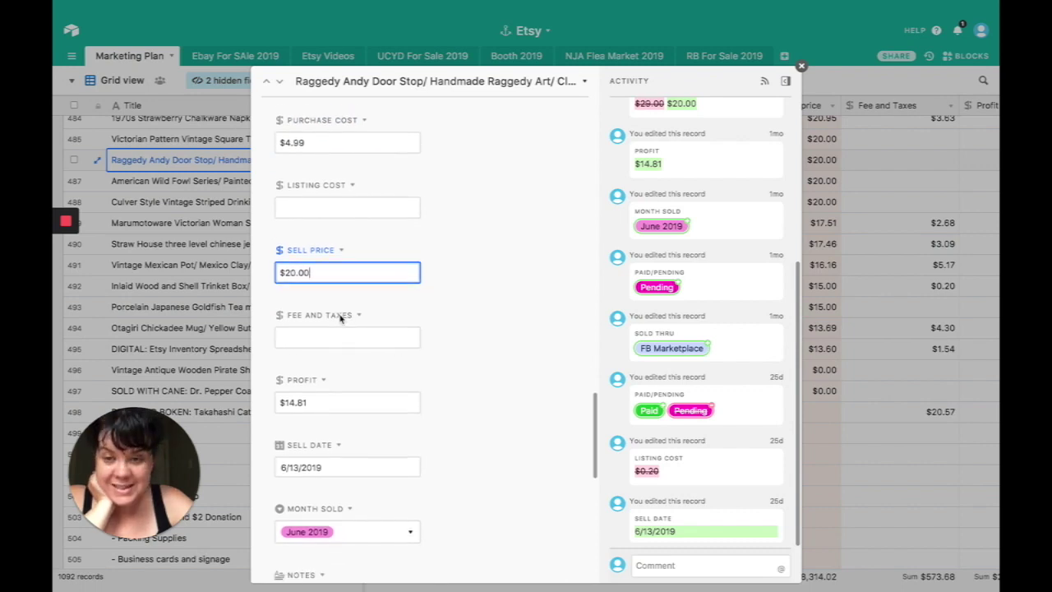
scroll(340, 318, down, 2)
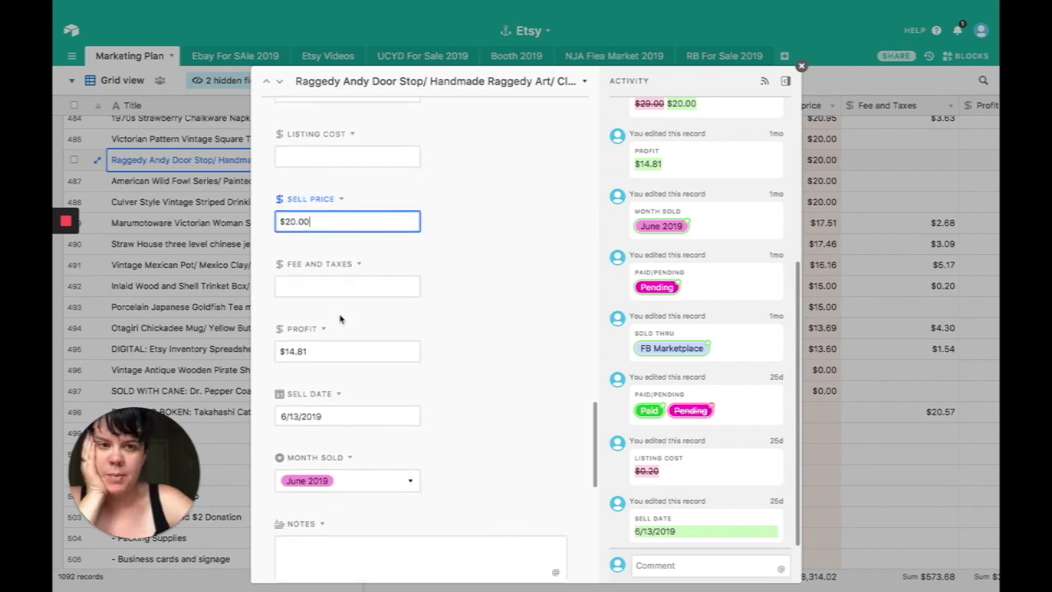
click(317, 352)
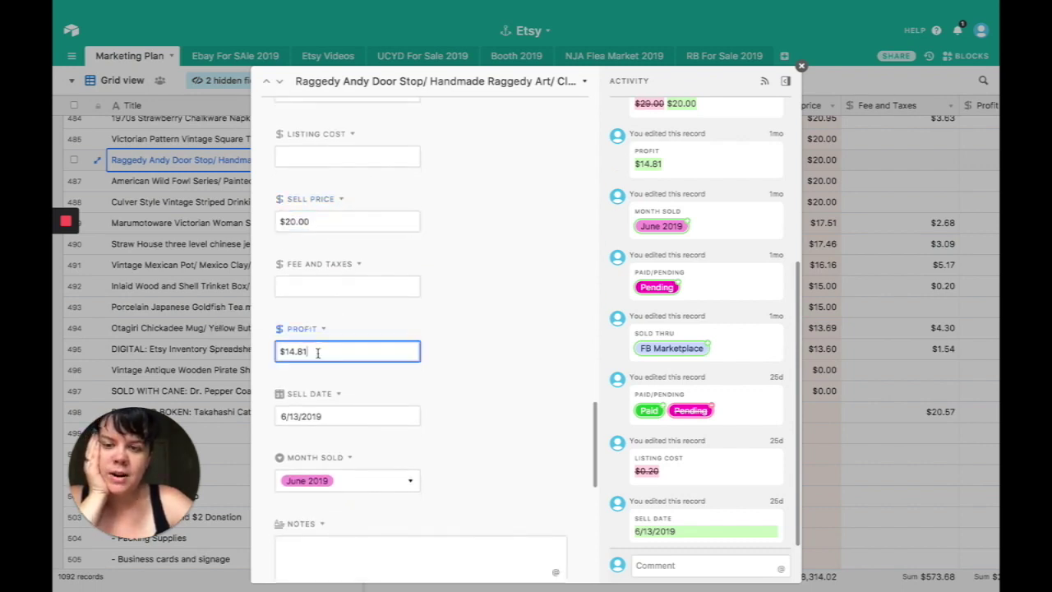
scroll(324, 399, down, 10)
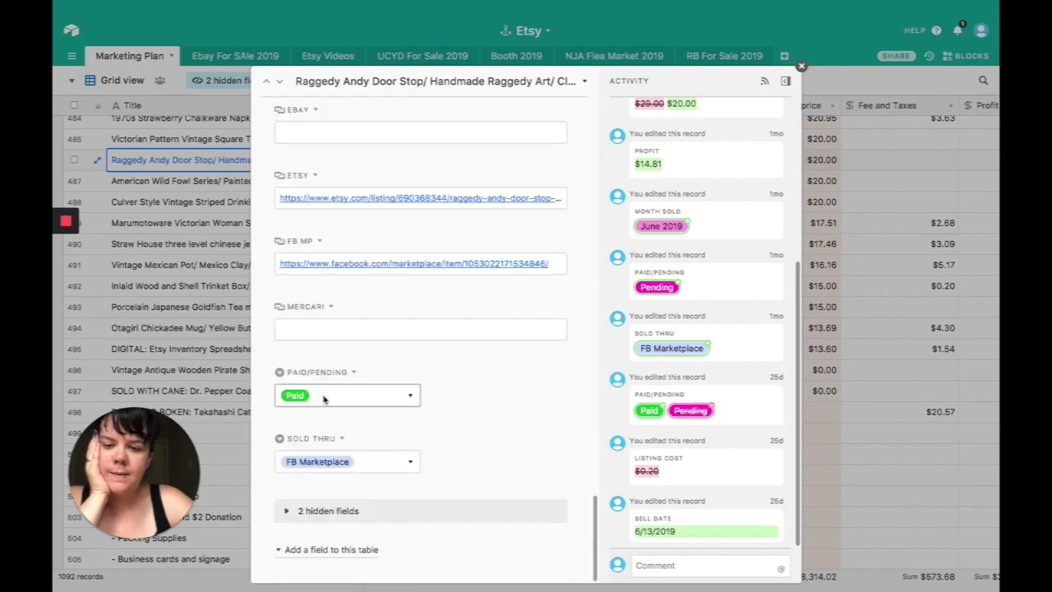
click(138, 191)
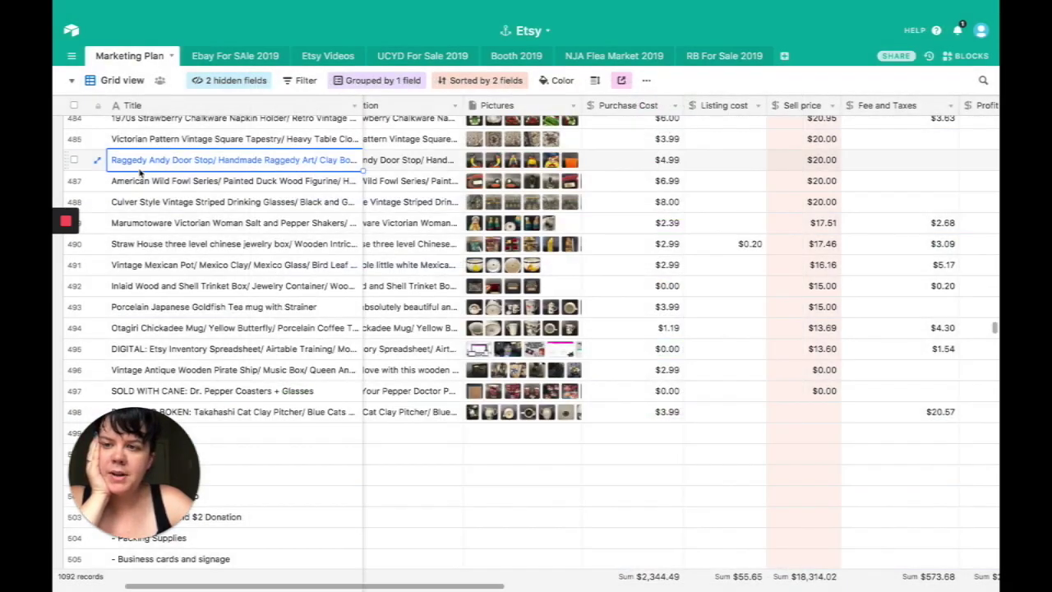
- Open the "American Wild Fowl Series" painted duck record and look through its pictures
click(139, 175)
key(shift+space)
scroll(485, 331, down, 5)
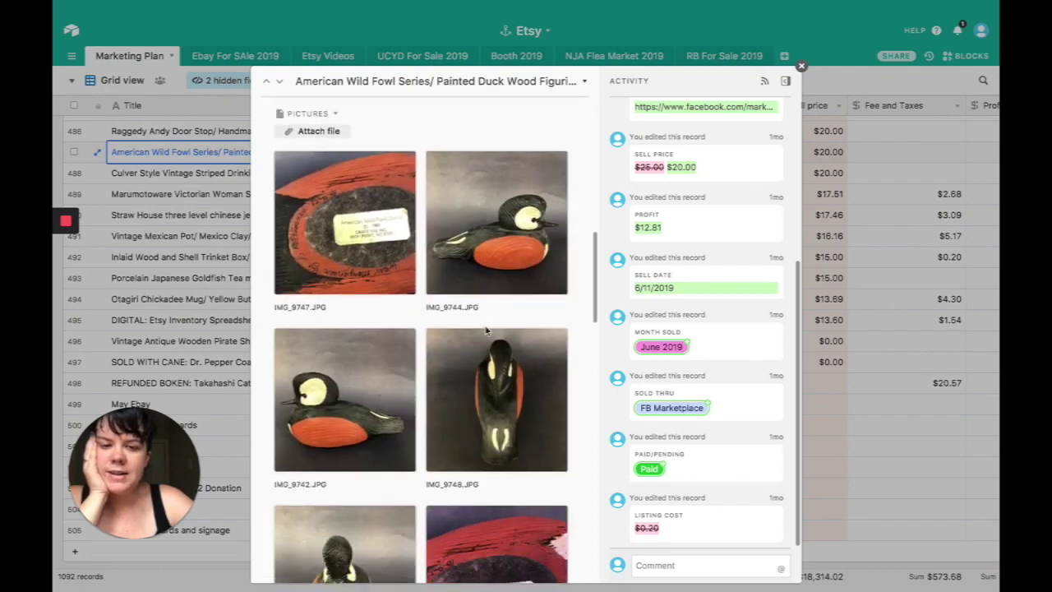
scroll(486, 330, down, 1)
scroll(486, 331, up, 2)
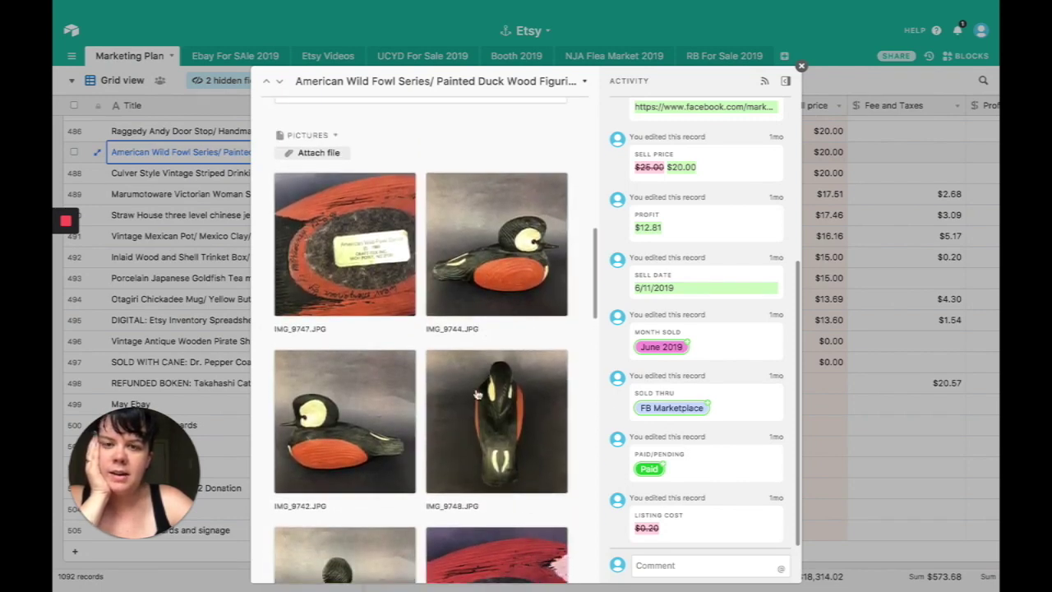
scroll(498, 364, down, 1)
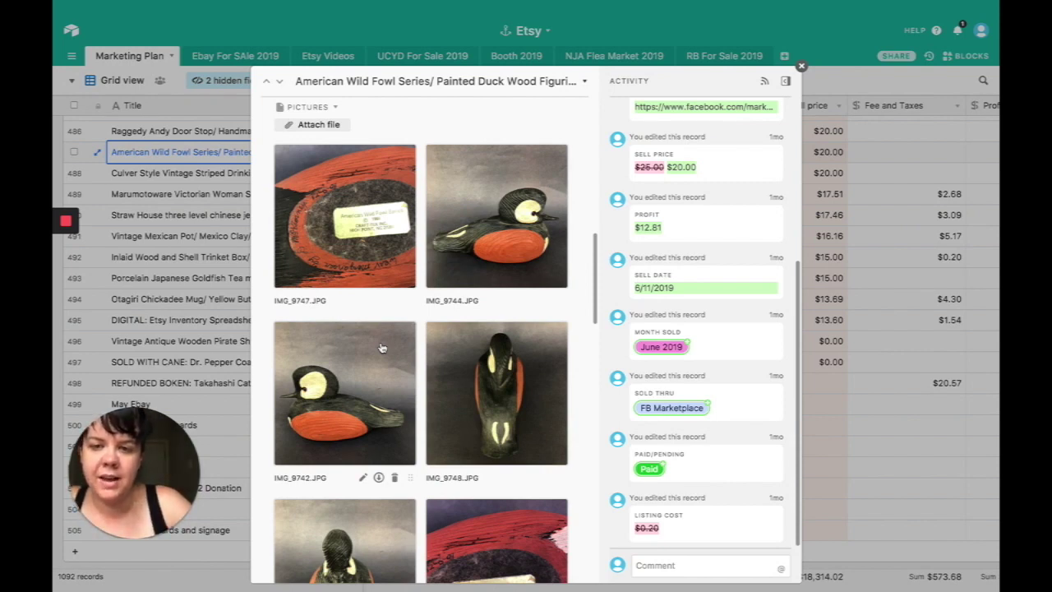
- View the painted duck's base picture IMG_9747.JPG enlarged to examine the maker's label and handwritten signature, and close the enlarged view
click(386, 228)
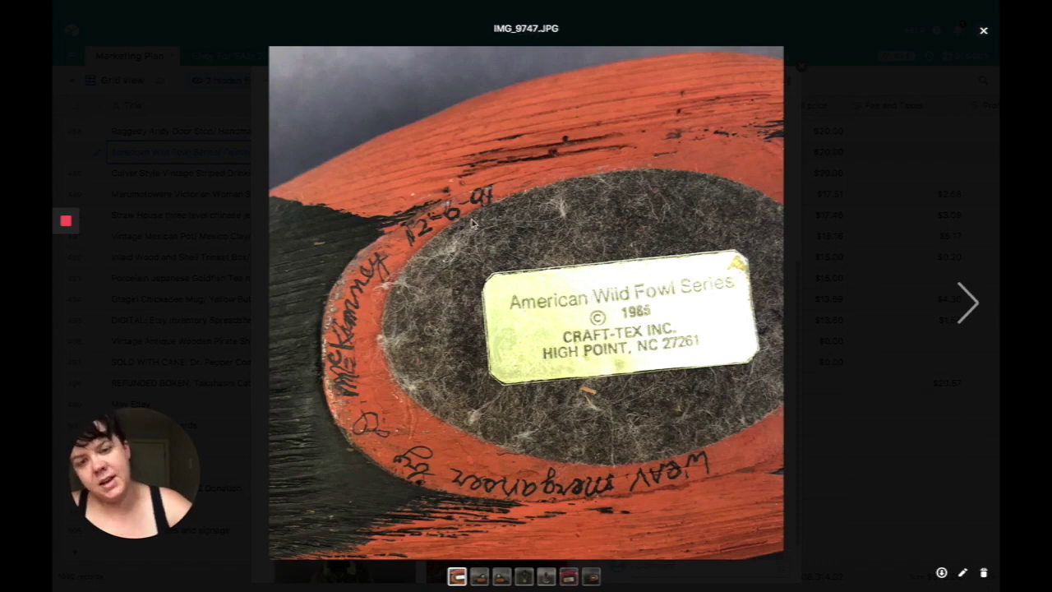
click(164, 170)
mouse_move(466, 285)
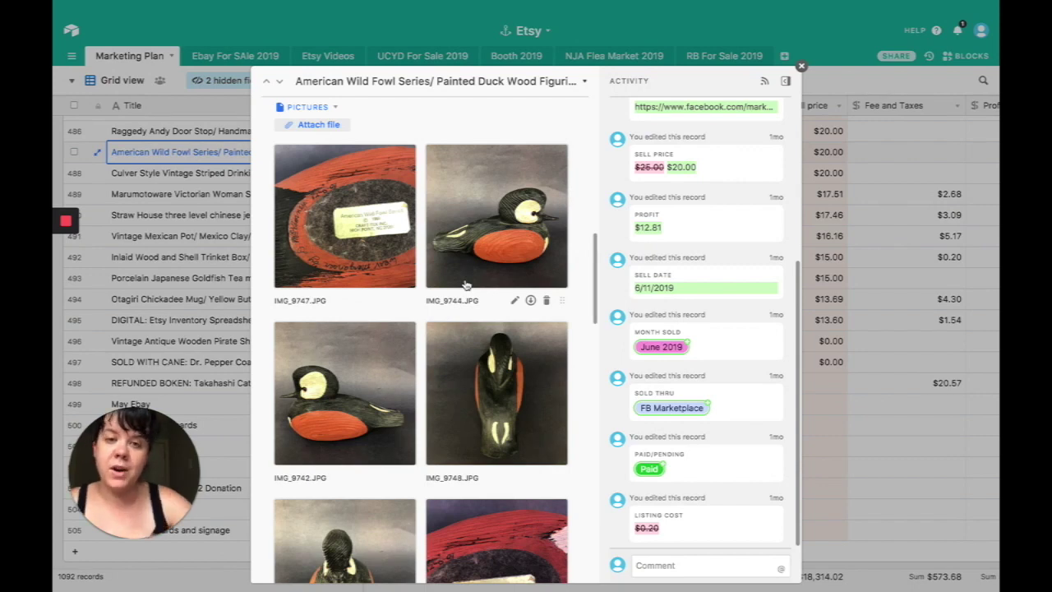
scroll(466, 285, up, 1)
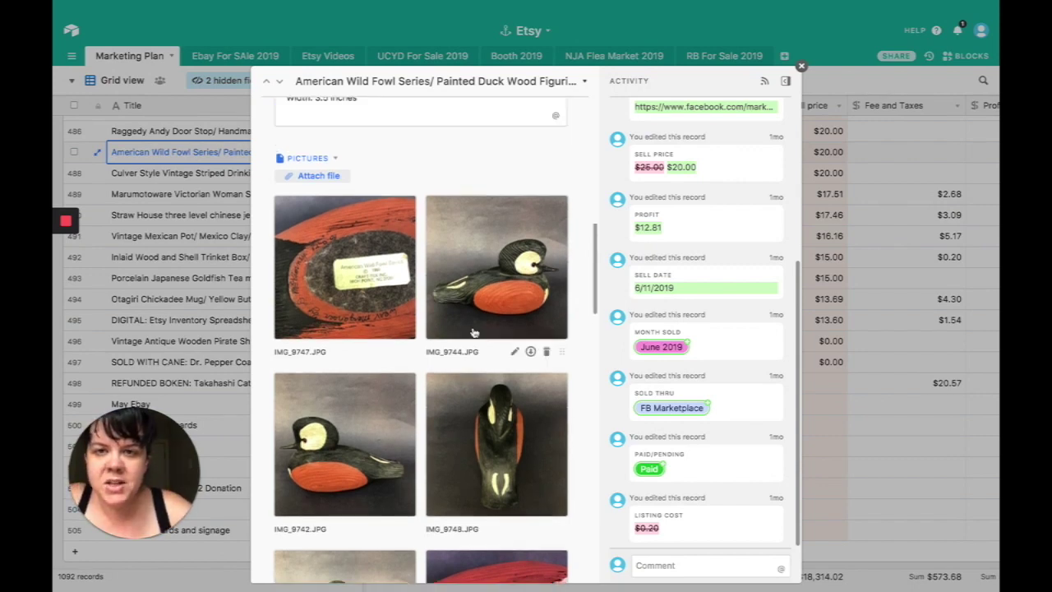
- Review the painted duck's listing date, description and size, and look through its remaining pictures
scroll(476, 175, up, 10)
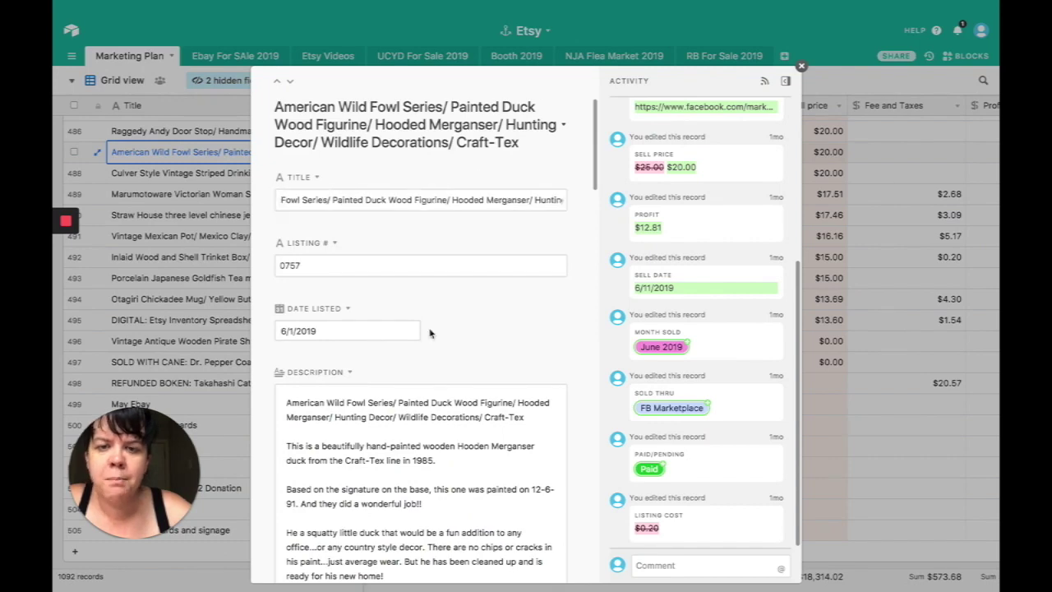
scroll(429, 328, down, 5)
scroll(429, 329, down, 5)
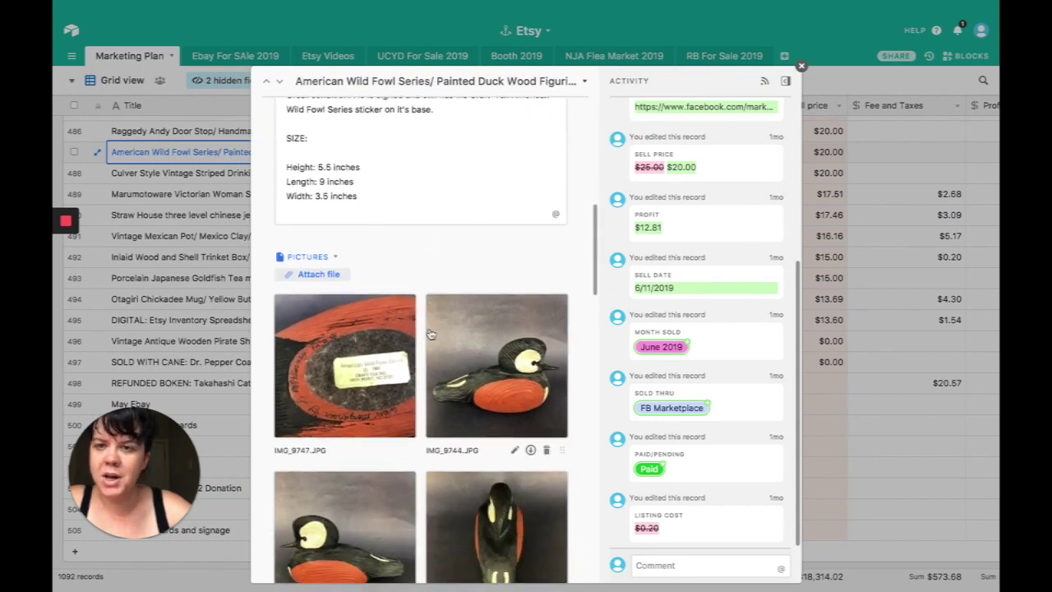
scroll(430, 334, down, 3)
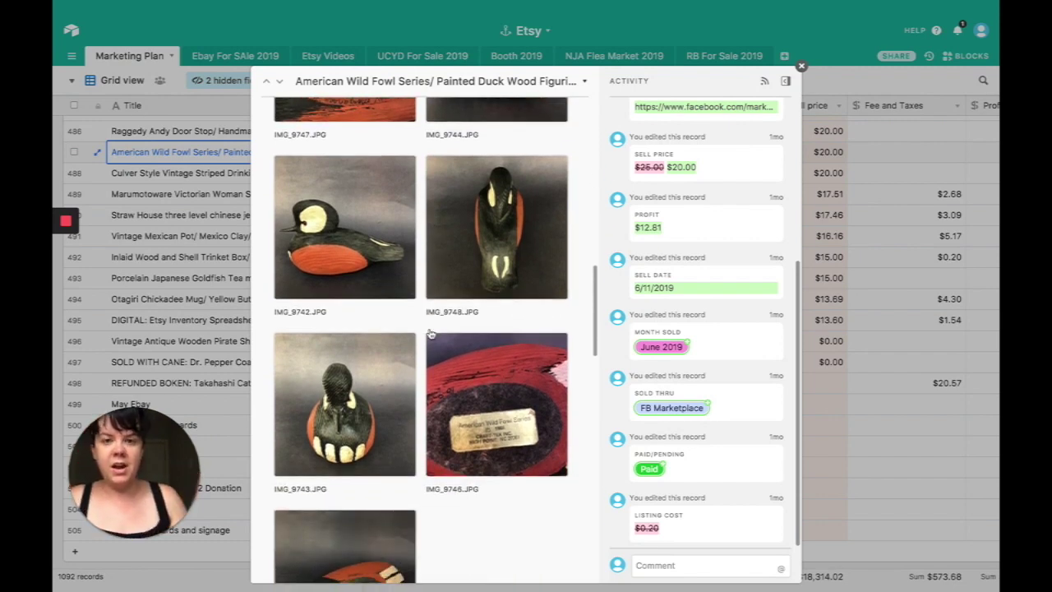
- Check the painted duck's purchase cost, sell price, profit, sell date and sales channel, and close its record
scroll(430, 334, down, 7)
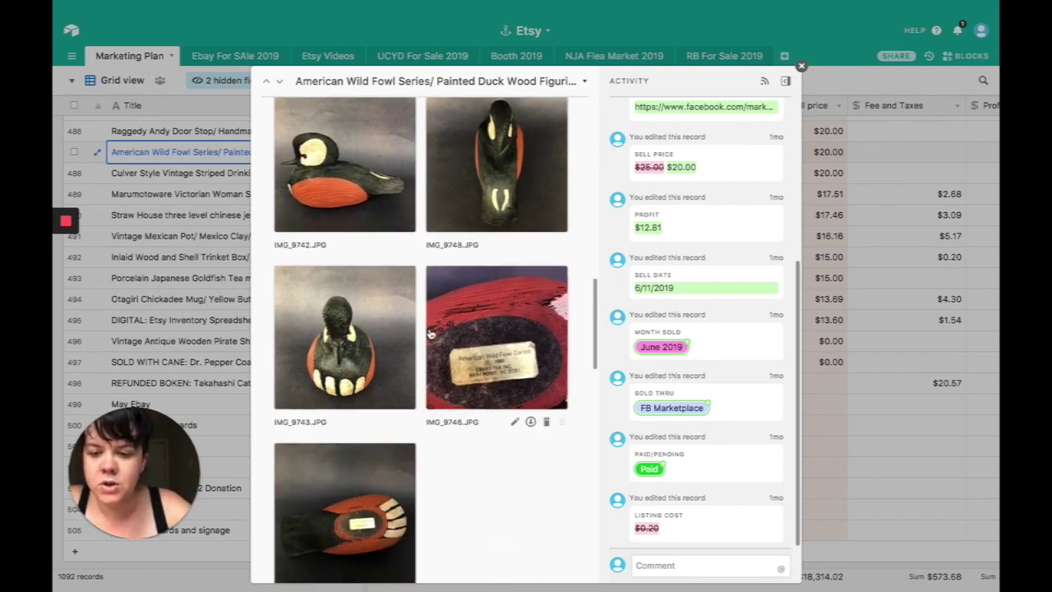
scroll(431, 333, down, 3)
click(379, 335)
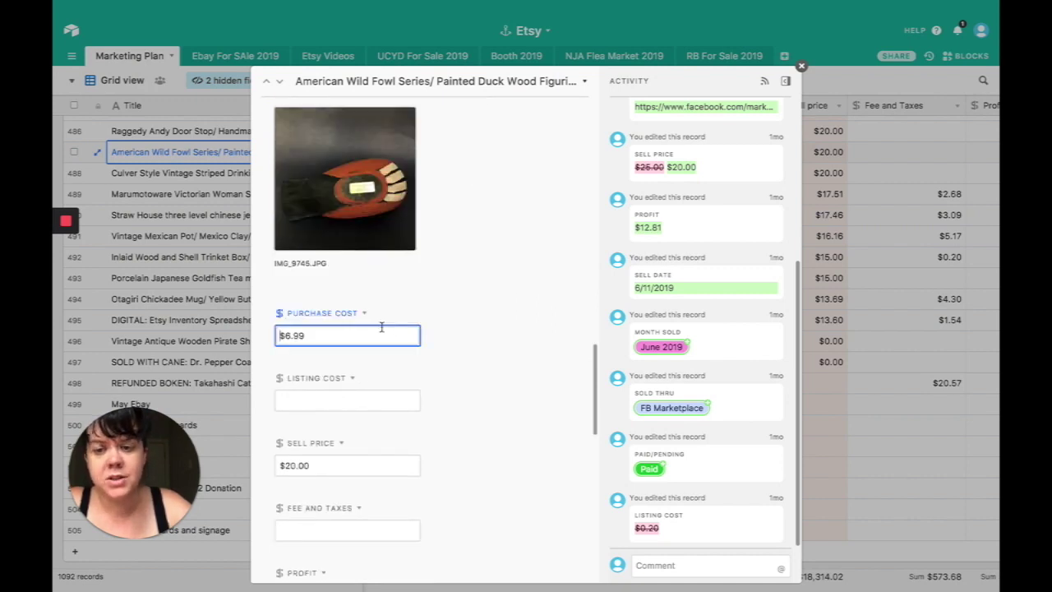
scroll(379, 335, down, 2)
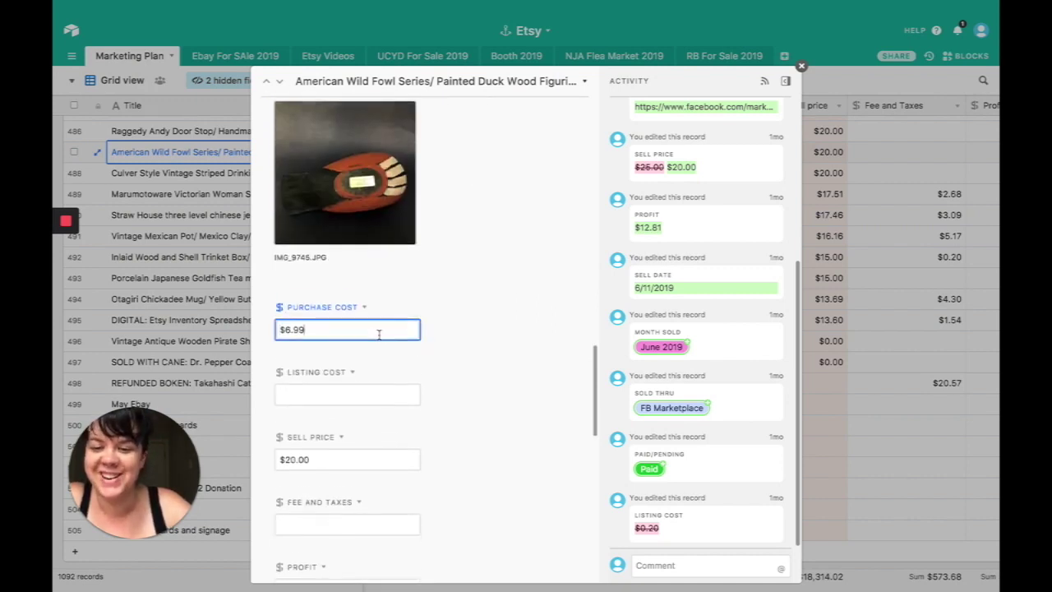
click(362, 377)
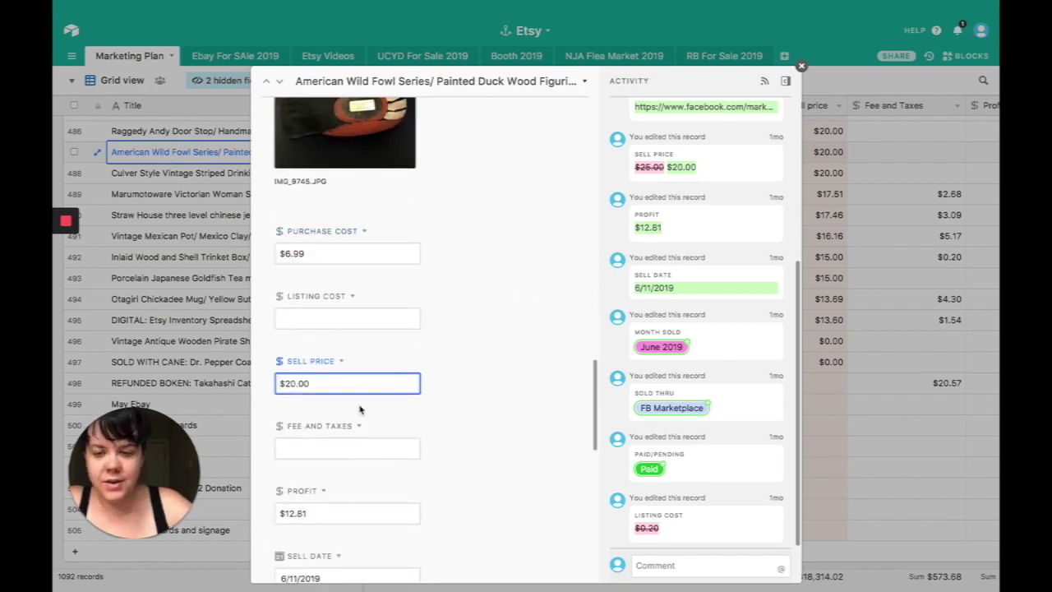
scroll(350, 387, down, 3)
click(350, 387)
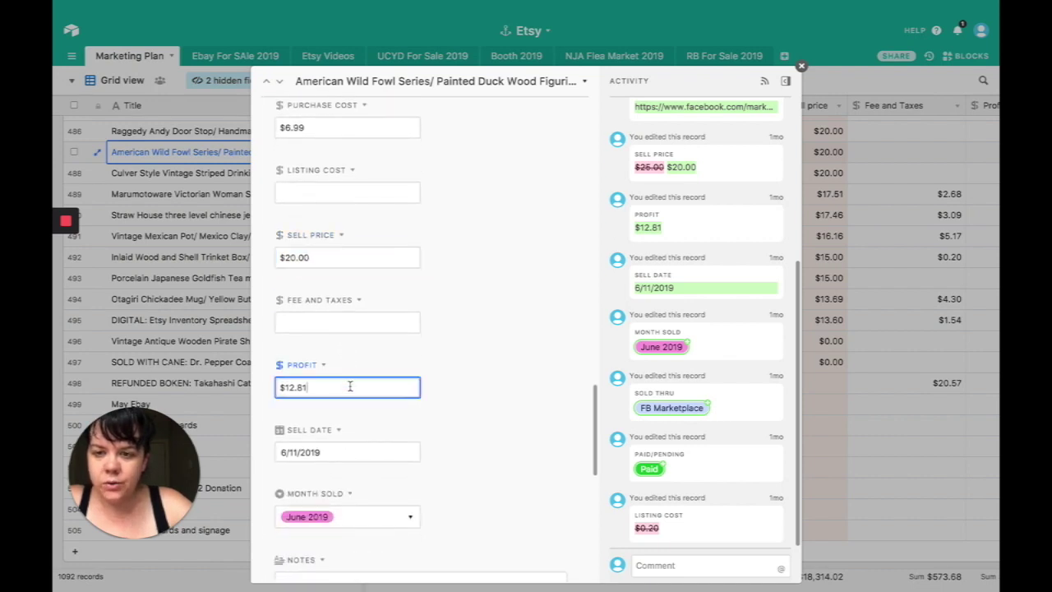
scroll(351, 424, down, 3)
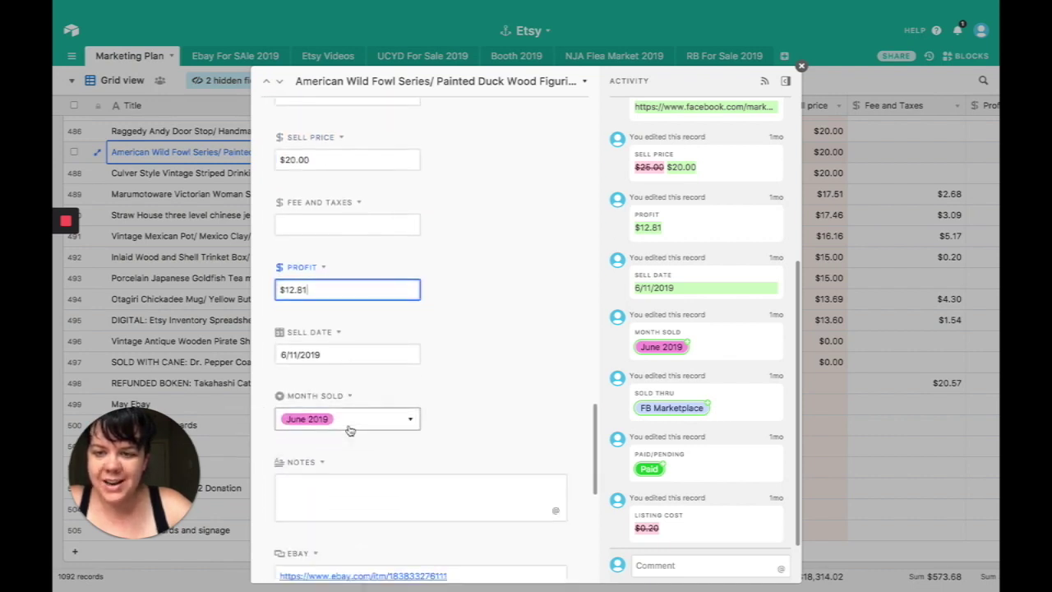
scroll(349, 429, down, 10)
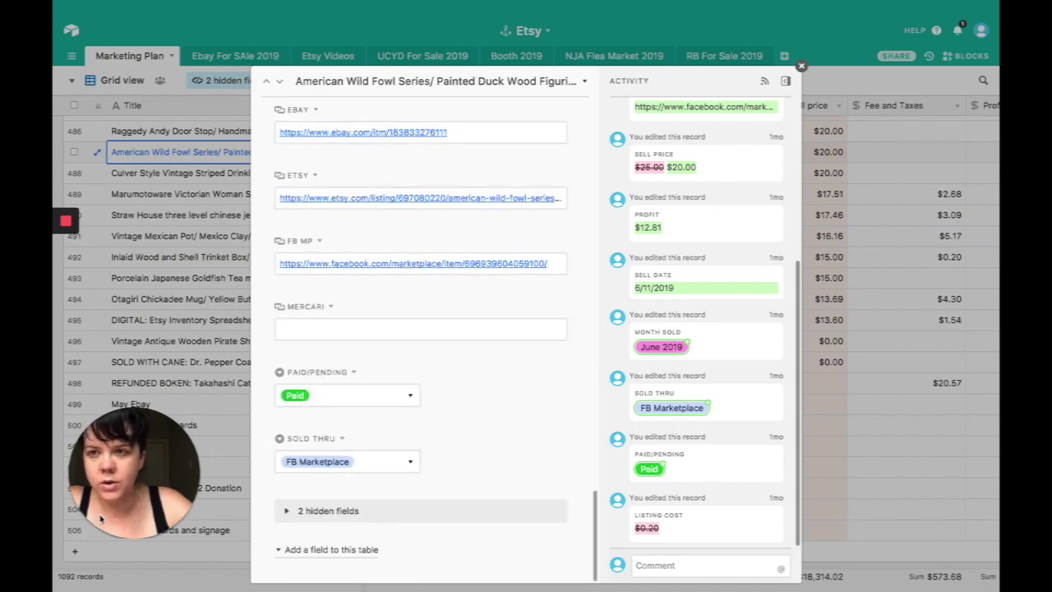
click(194, 268)
- Open the "Culver Style Vintage Striped Drinking Glasses" record and review its description, condition notes and size, highlighting the start of the Culver name
click(97, 172)
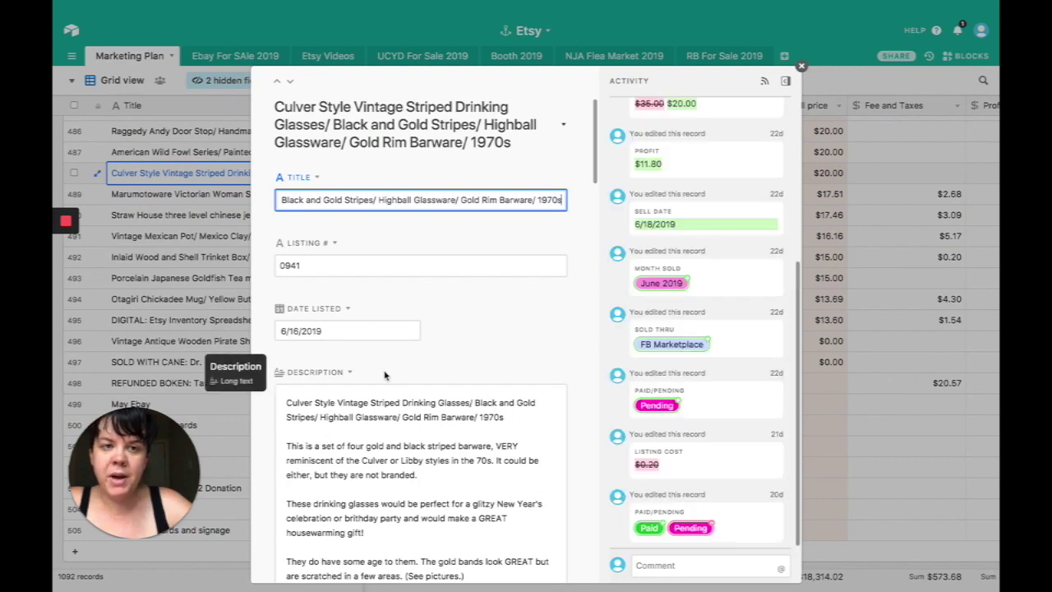
scroll(384, 374, down, 10)
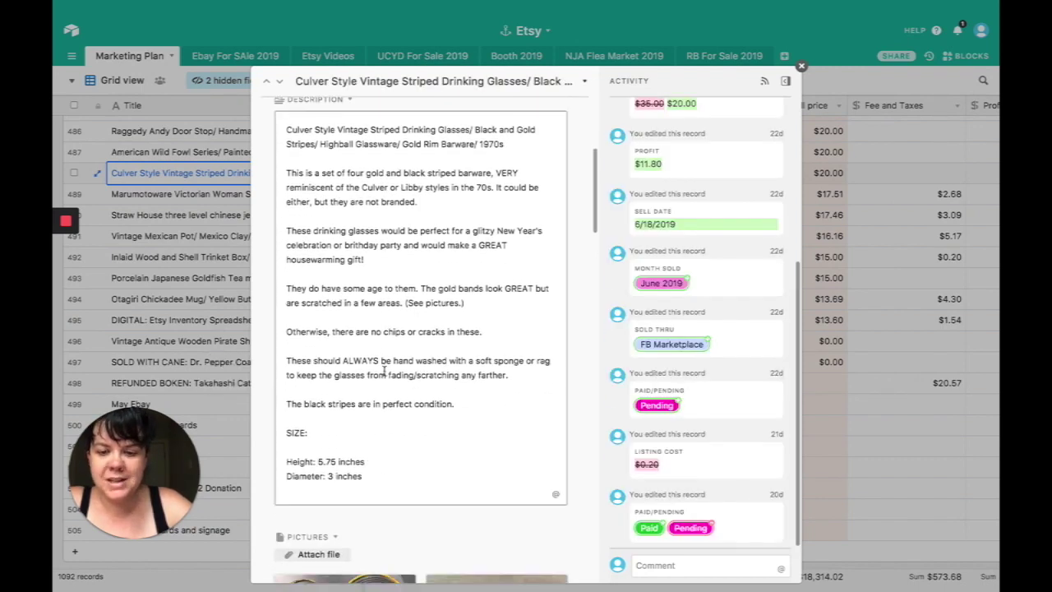
scroll(383, 372, down, 1)
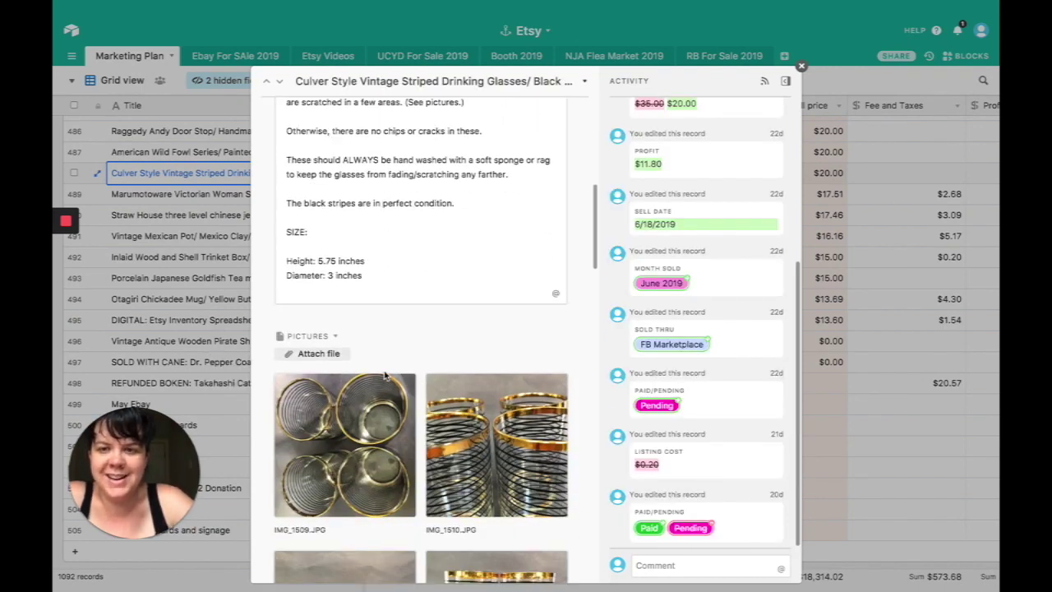
scroll(384, 374, up, 10)
scroll(384, 374, down, 10)
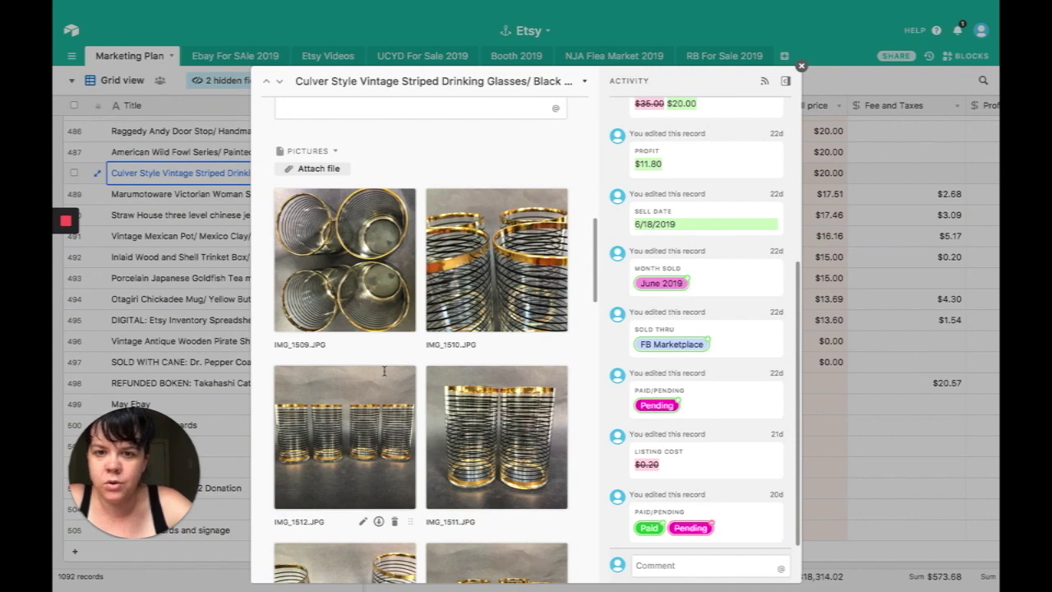
scroll(383, 372, up, 5)
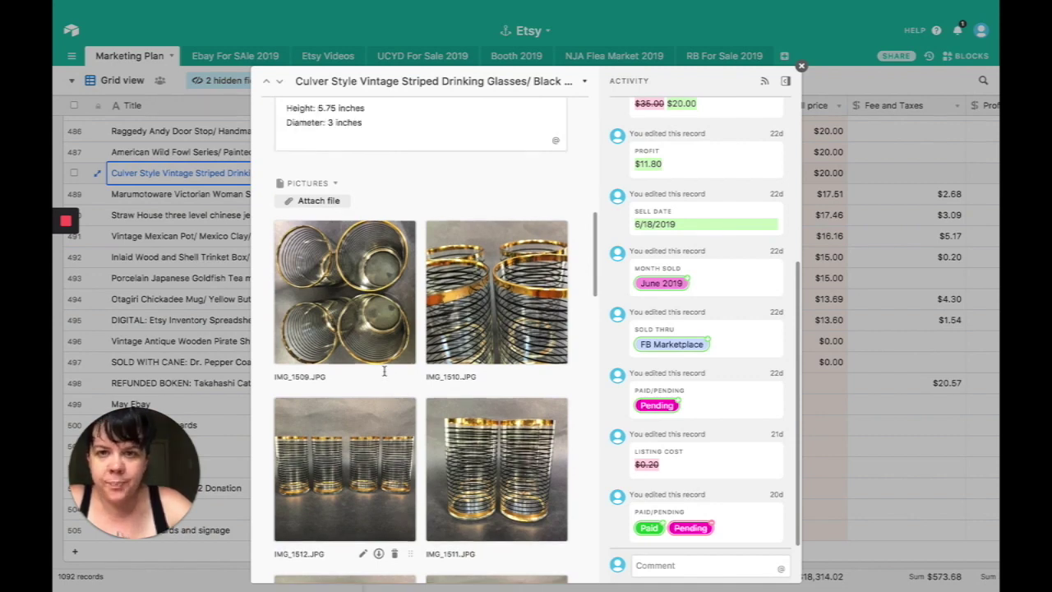
click(384, 371)
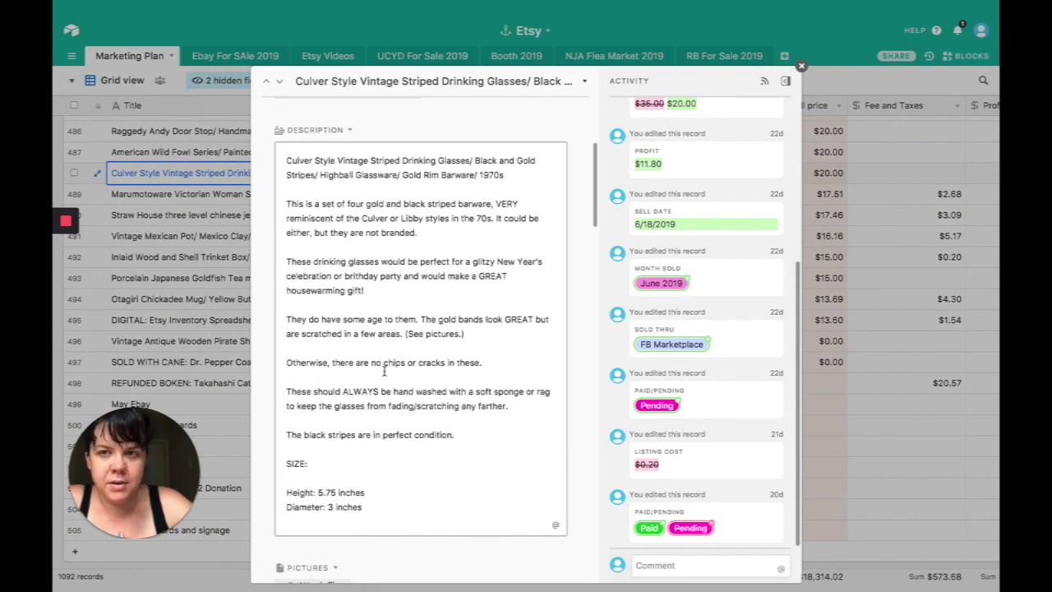
drag(316, 159, 272, 164)
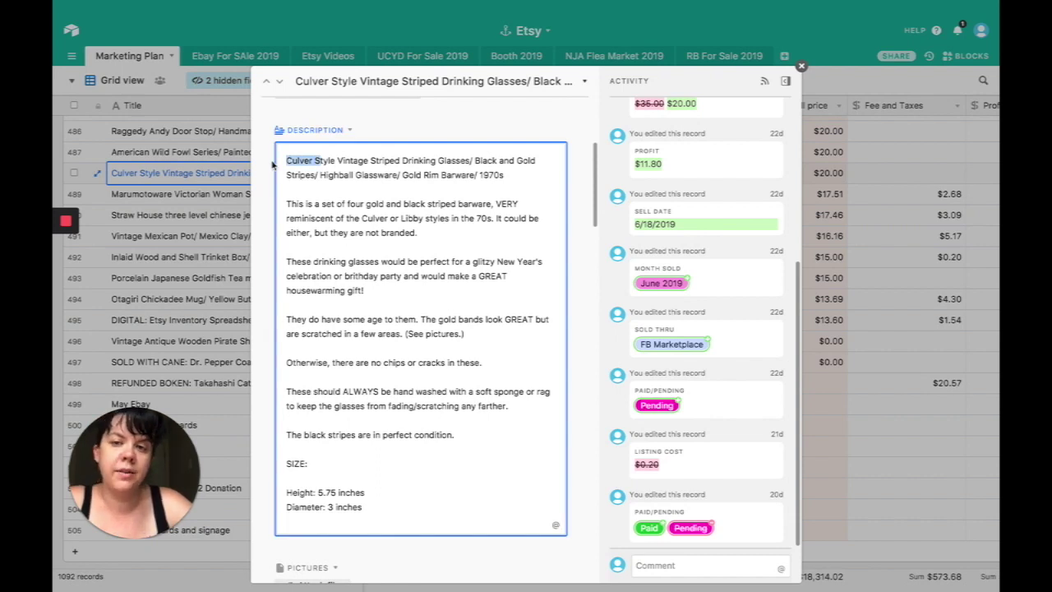
- Look through all the pictures of the striped drinking glasses down to IMG_1513.JPG
scroll(394, 282, down, 5)
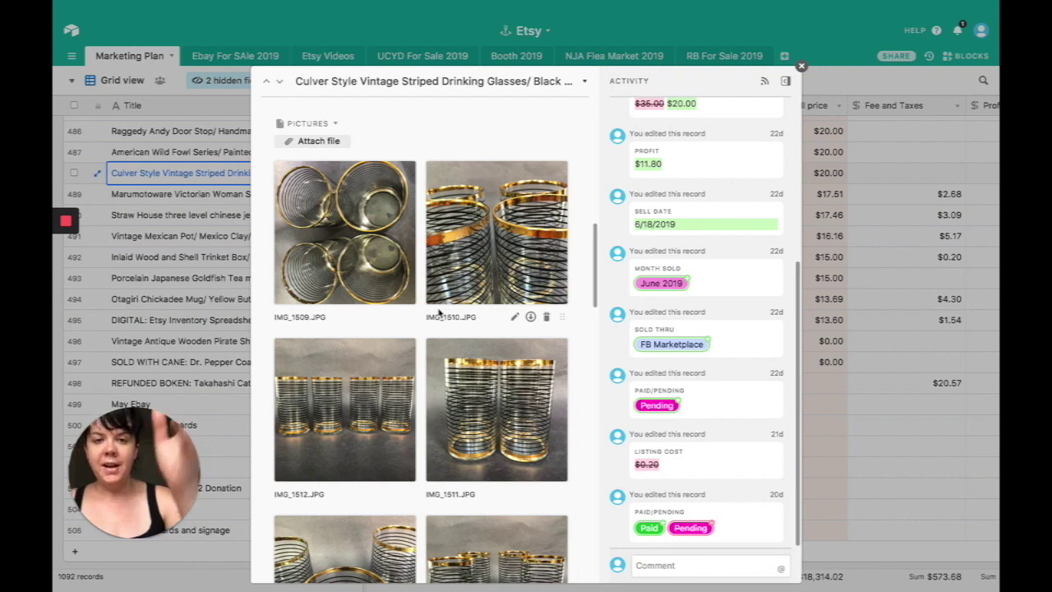
scroll(489, 301, down, 3)
scroll(490, 301, down, 5)
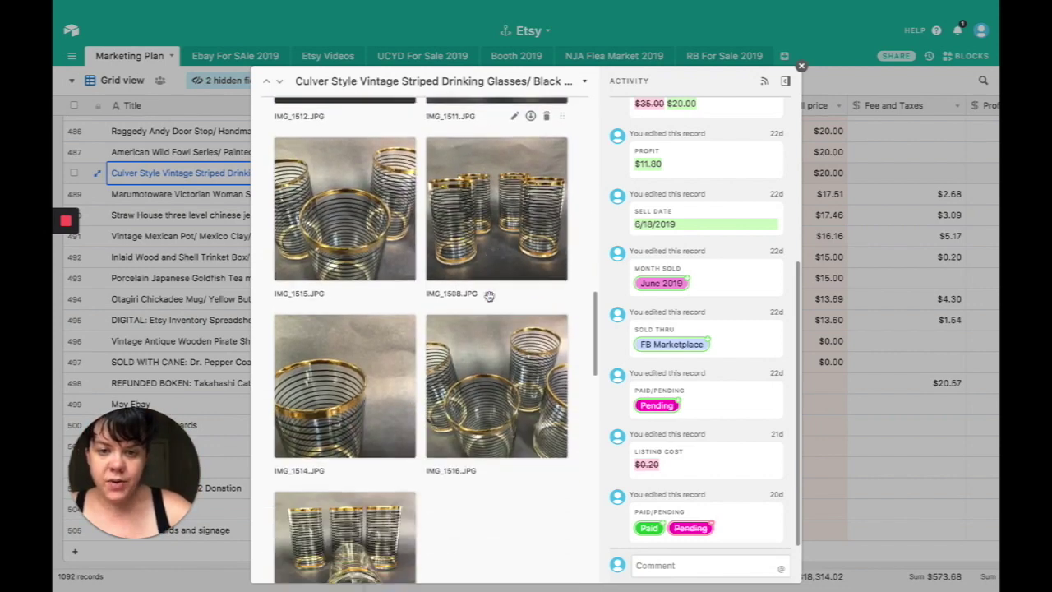
scroll(490, 301, down, 4)
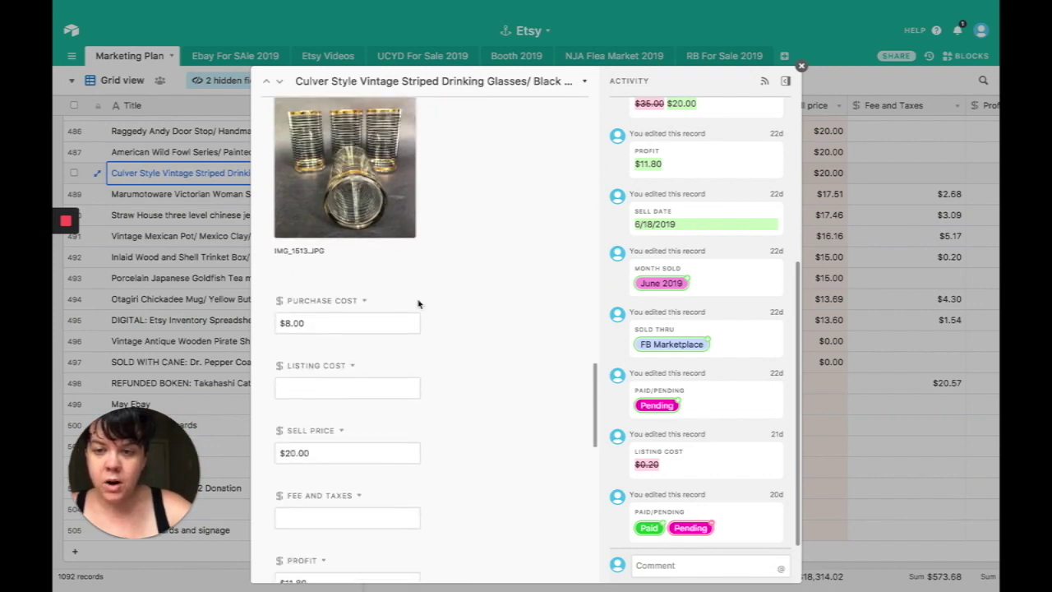
- Check the striped glasses' purchase cost, sell price, profit and sales channel, and close their record
click(374, 323)
scroll(374, 329, down, 1)
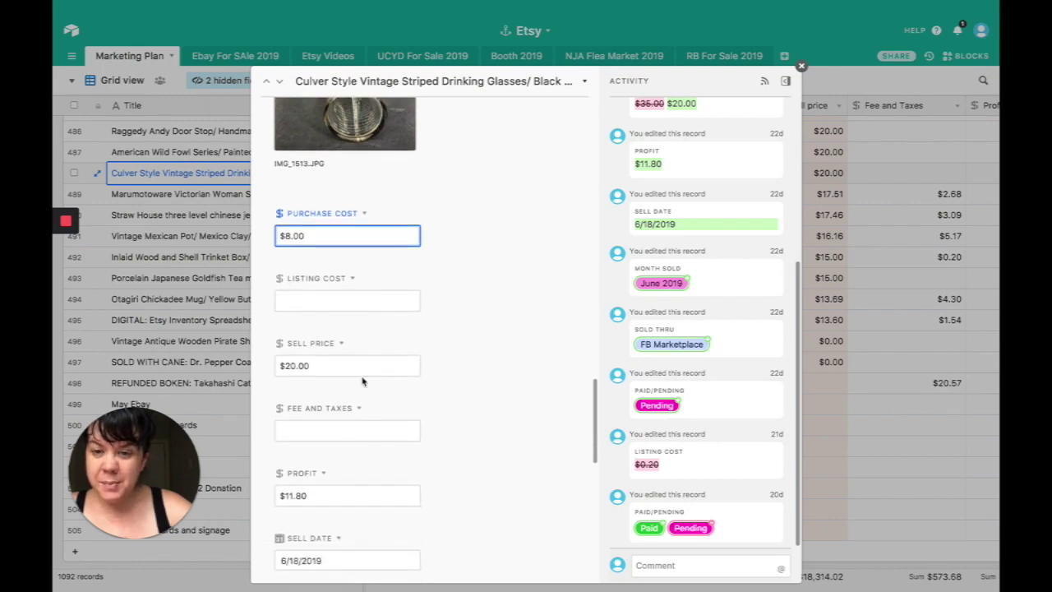
scroll(362, 367, up, 1)
scroll(361, 367, up, 8)
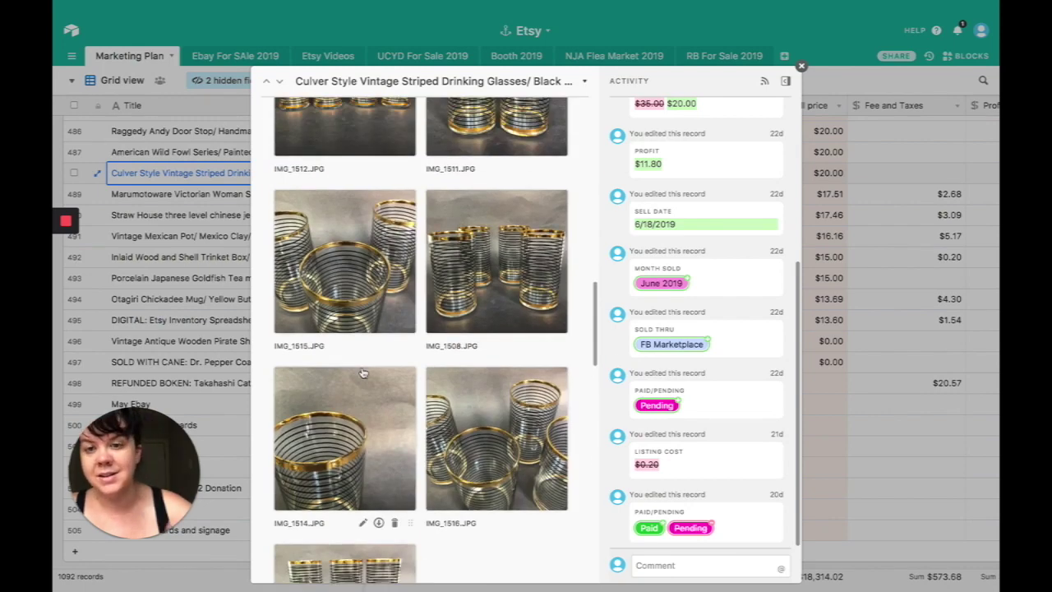
scroll(362, 373, down, 8)
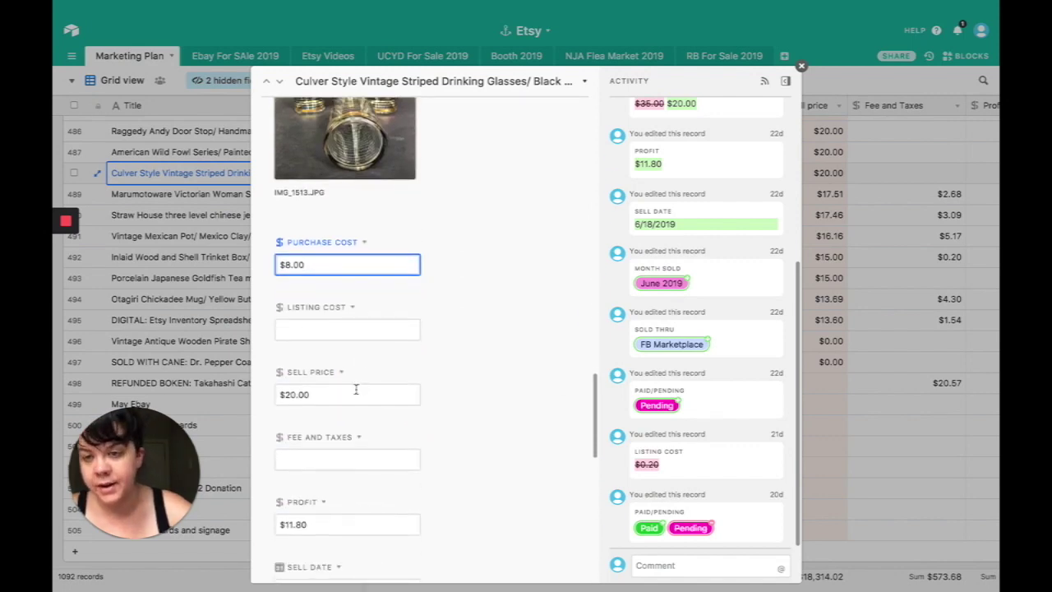
click(356, 390)
scroll(355, 389, down, 2)
click(355, 391)
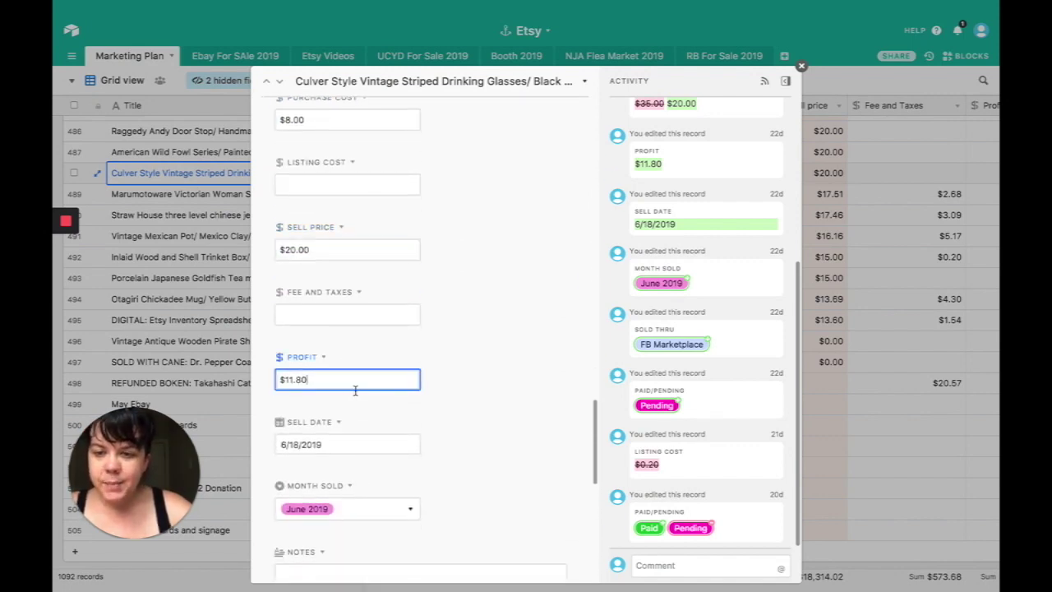
scroll(355, 391, down, 1)
scroll(357, 411, down, 5)
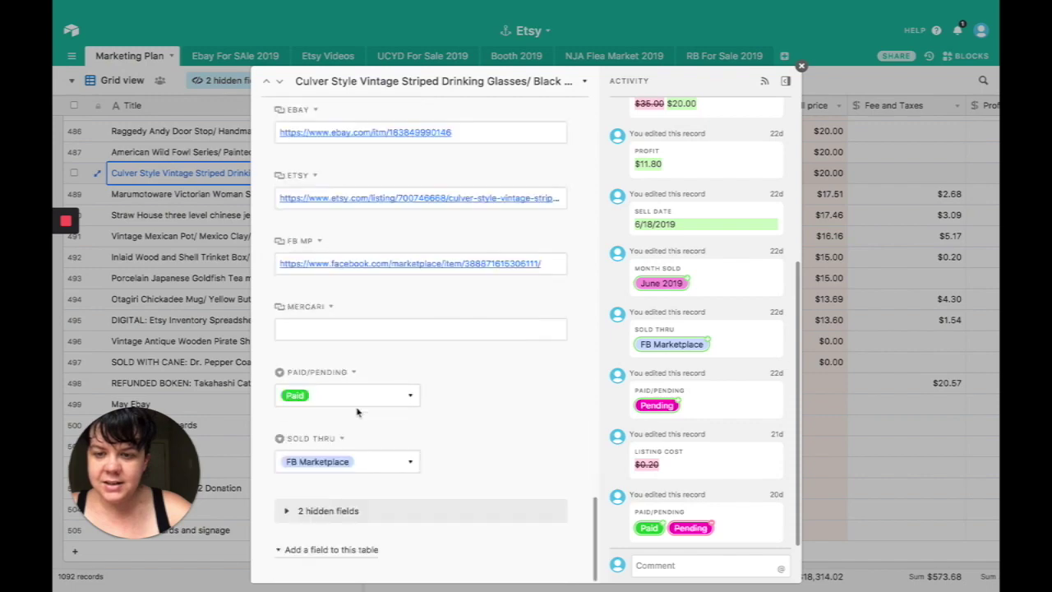
click(202, 347)
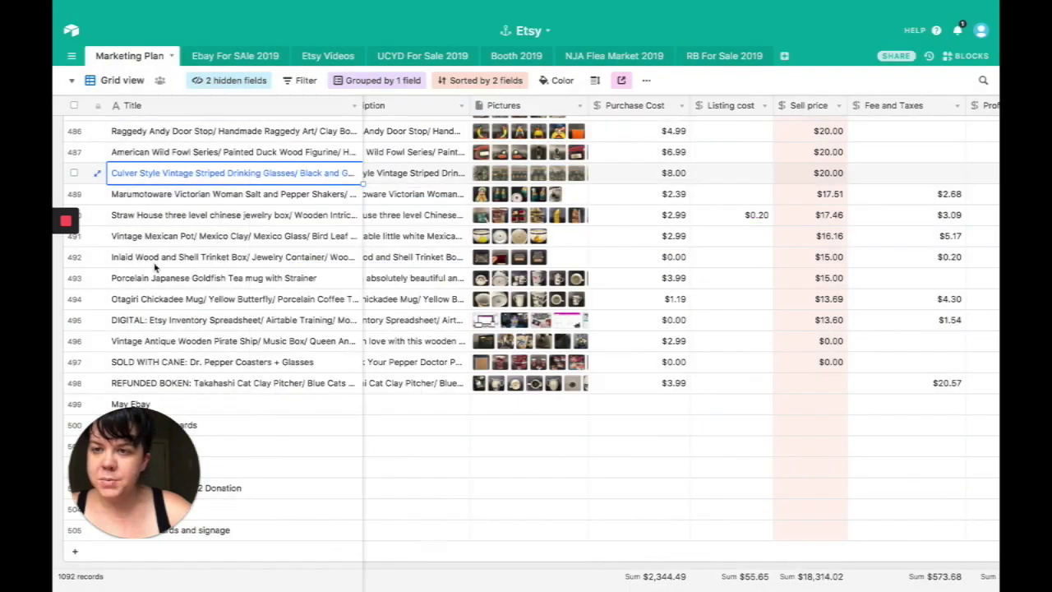
- Open the "Marumotoware Victorian Woman Salt and Pepper Shakers" record, read its full title and look through its pictures
click(144, 202)
key(space)
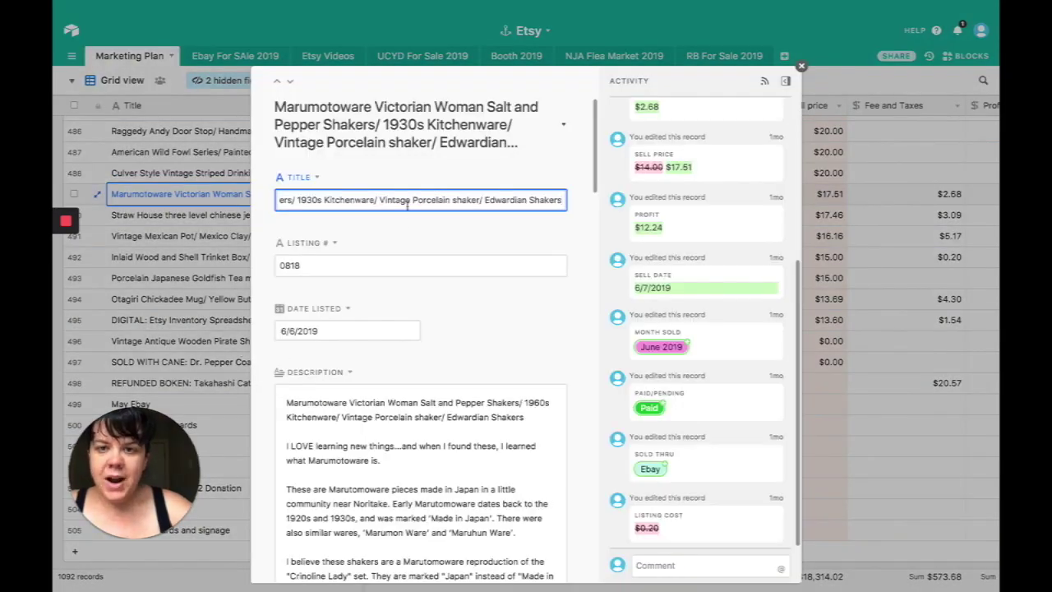
key(Home)
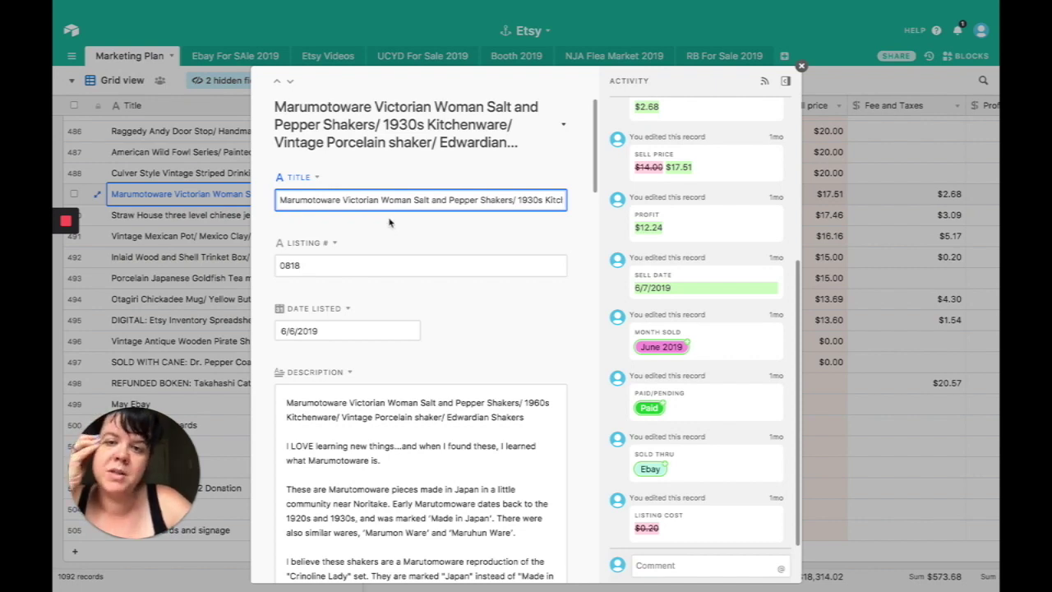
scroll(389, 222, down, 10)
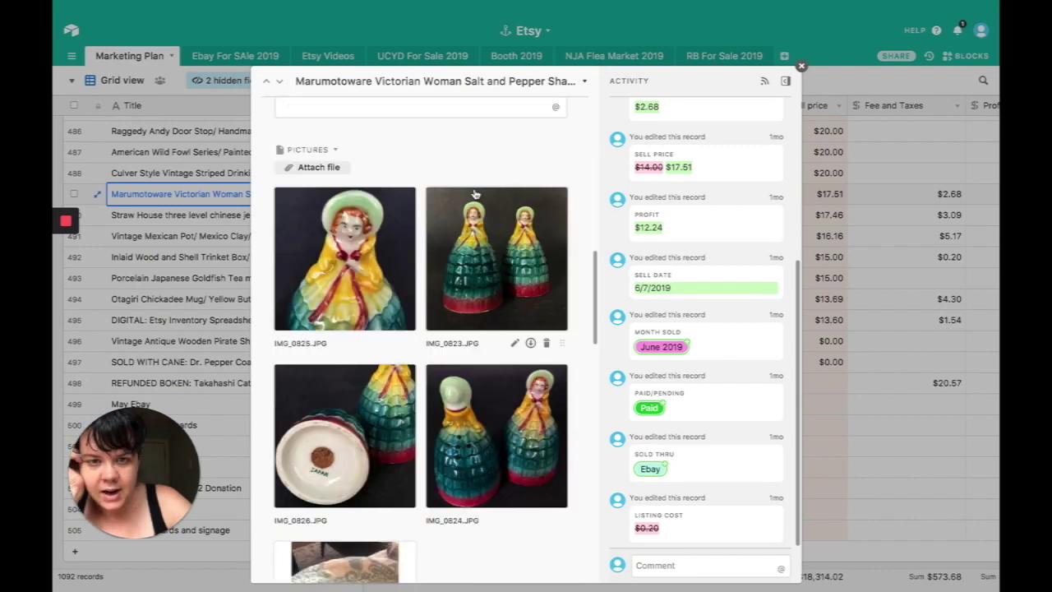
scroll(485, 370, down, 1)
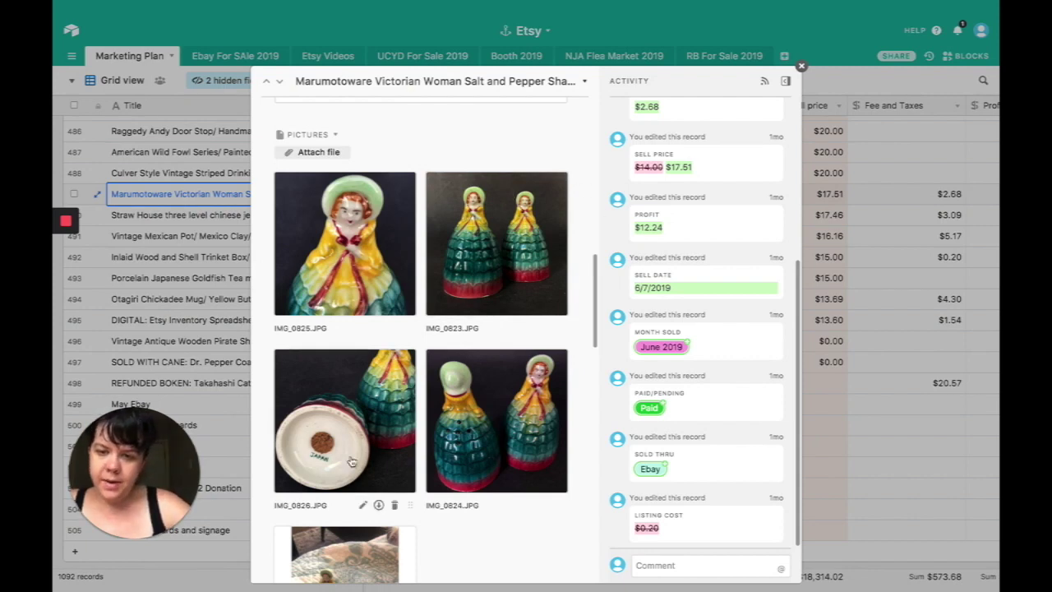
scroll(298, 479, down, 1)
scroll(299, 479, down, 5)
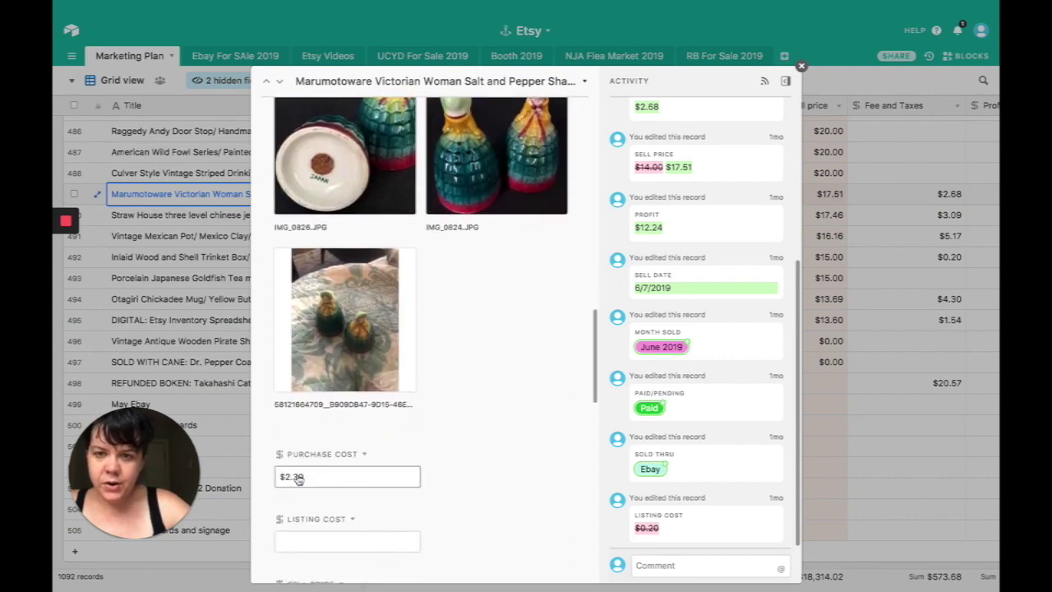
- Check the salt and pepper shakers' purchase cost, sell price, fees, profit and sales channel, and close their record
click(332, 423)
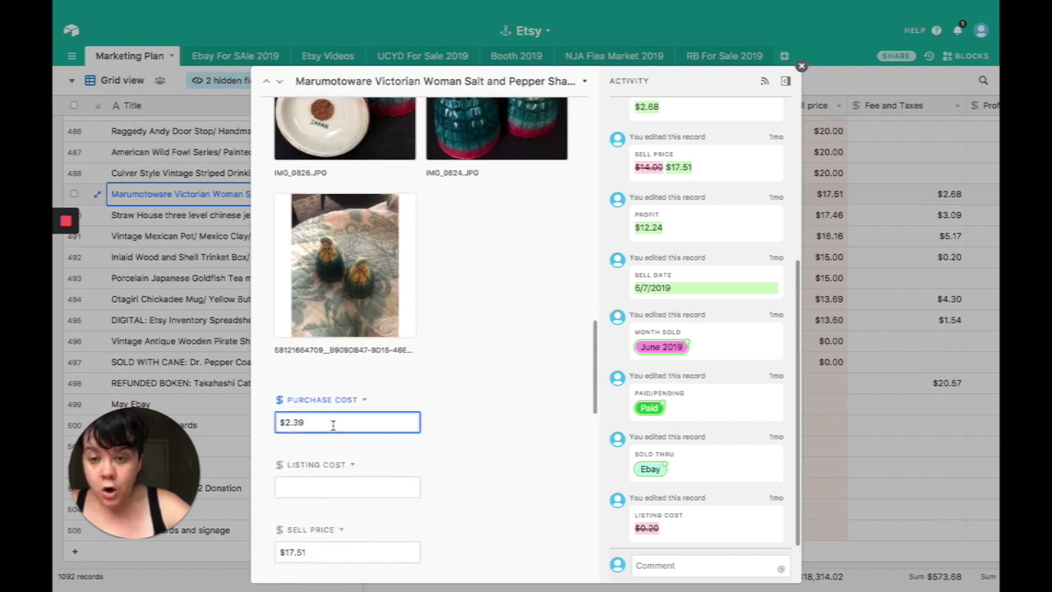
scroll(333, 424, down, 2)
click(334, 431)
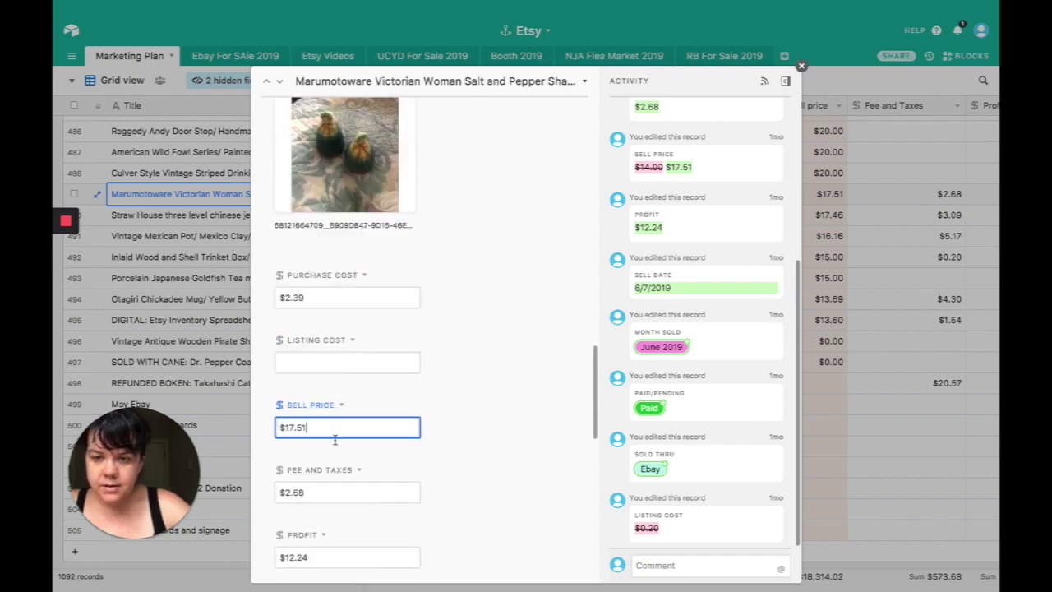
scroll(335, 411, down, 3)
click(336, 346)
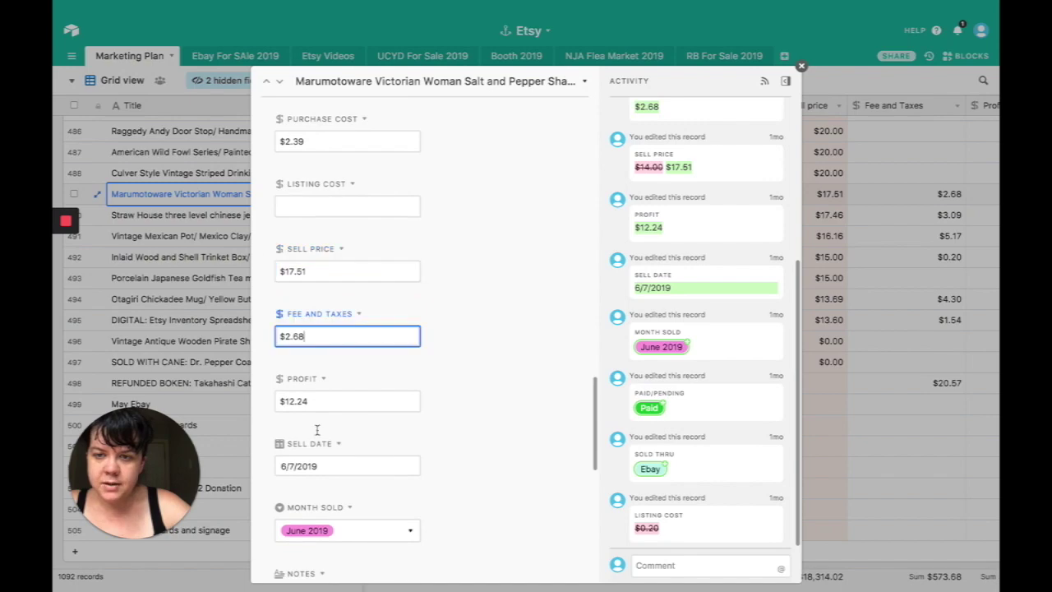
scroll(318, 448, down, 1)
click(325, 321)
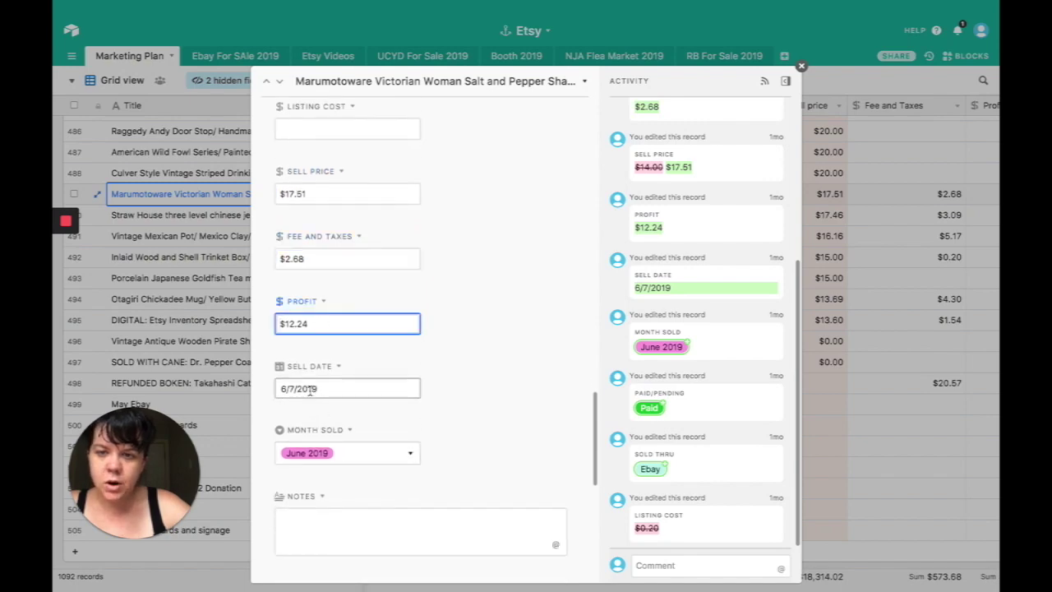
scroll(306, 391, down, 6)
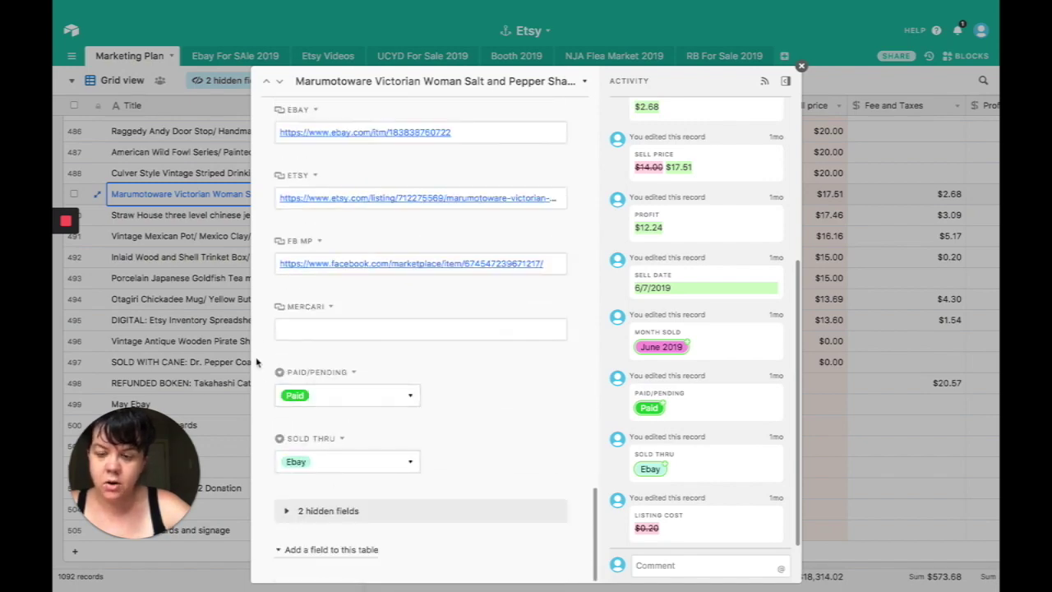
click(206, 292)
- Open the "Straw House three level chinese jewelry box" record and look through its pictures down to IMG_7830.JPG
click(170, 217)
click(96, 217)
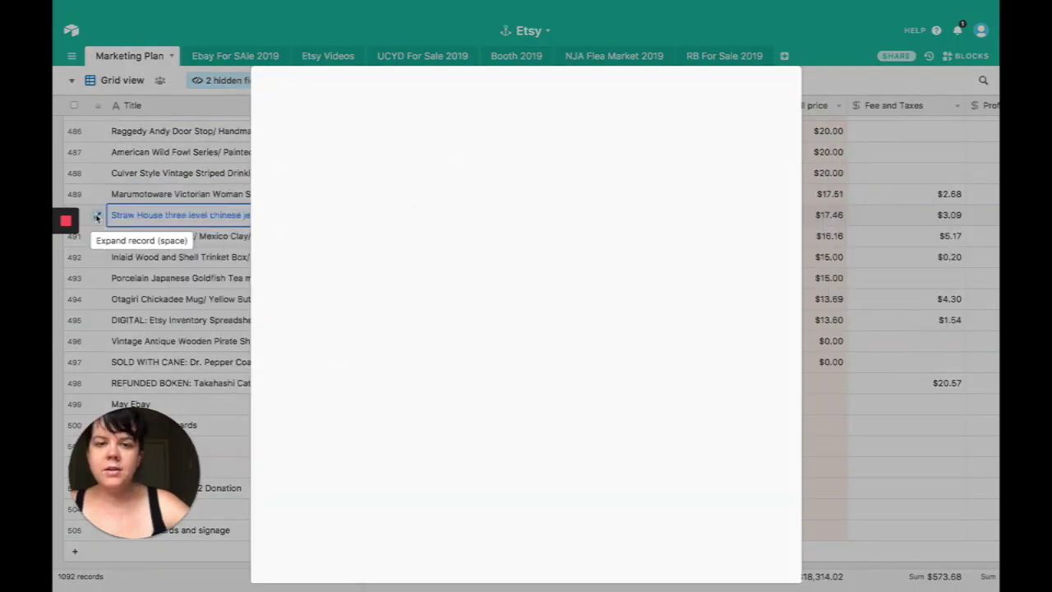
scroll(300, 346, down, 5)
scroll(299, 346, down, 10)
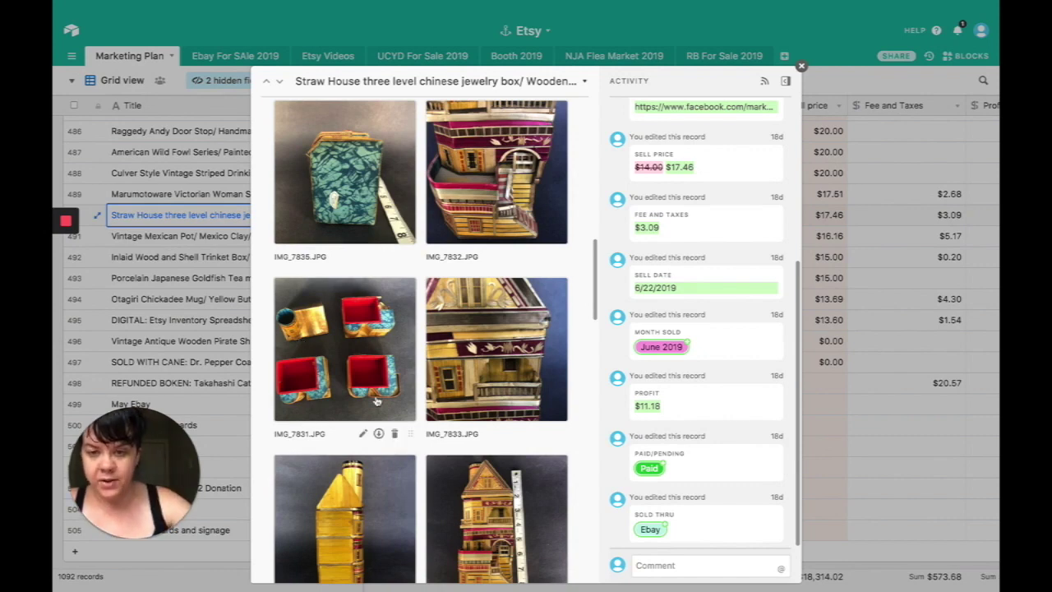
scroll(385, 368, down, 2)
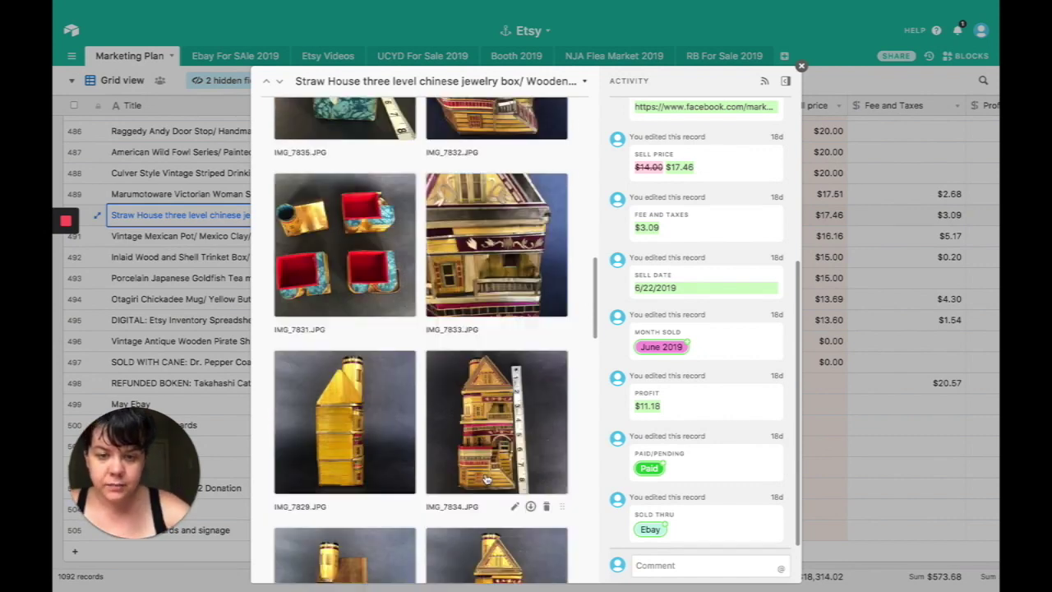
scroll(405, 389, up, 2)
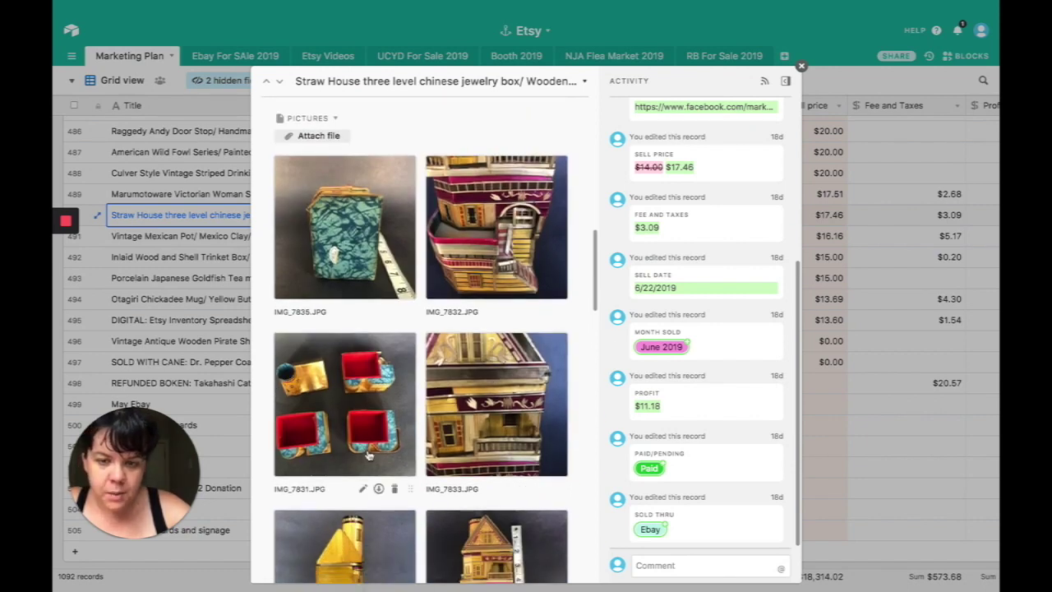
scroll(290, 380, down, 2)
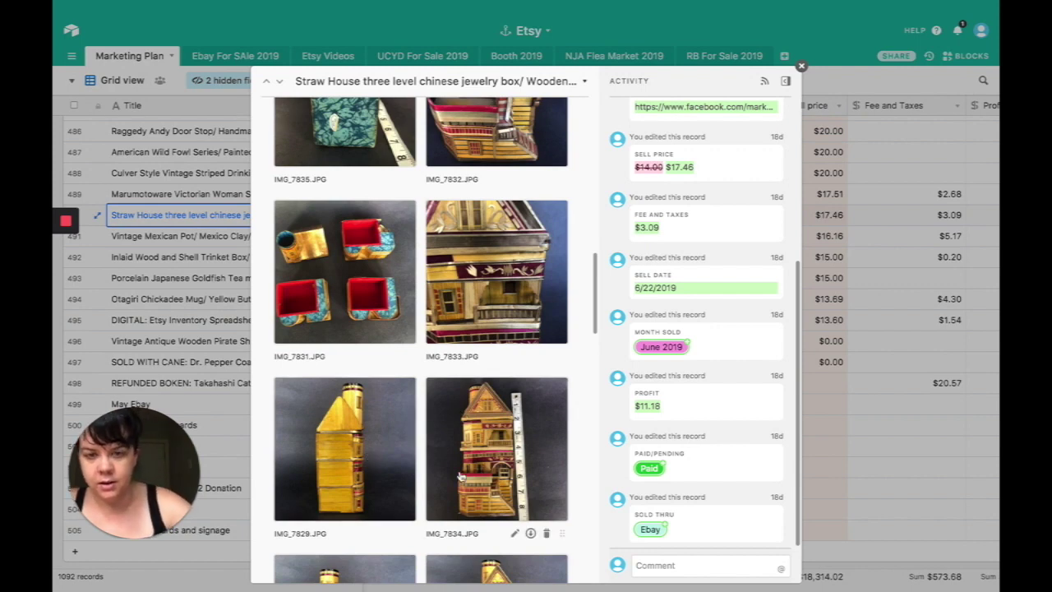
scroll(461, 476, down, 2)
scroll(461, 477, down, 3)
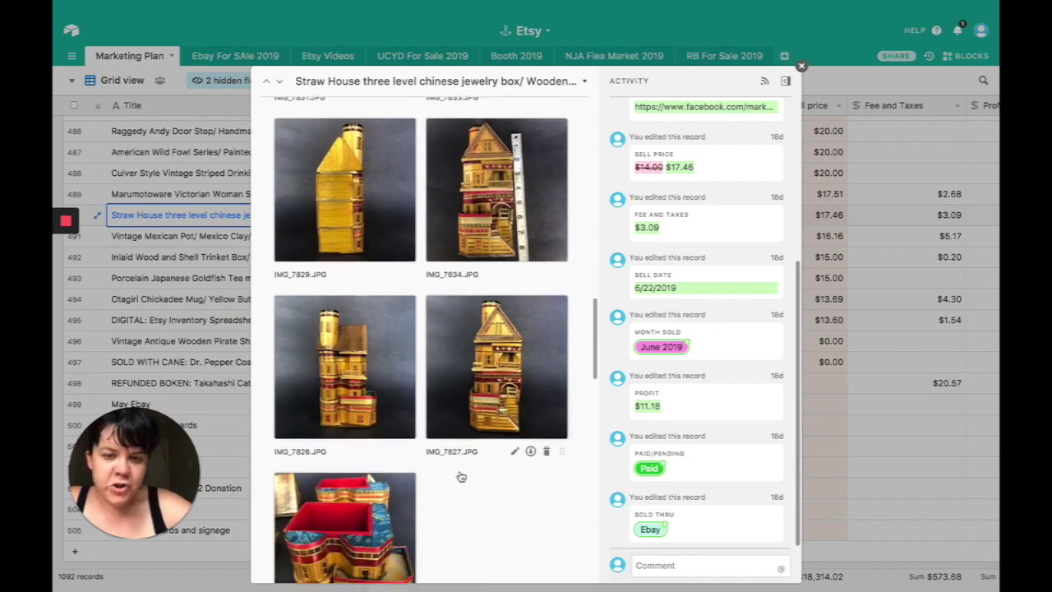
scroll(337, 466, down, 5)
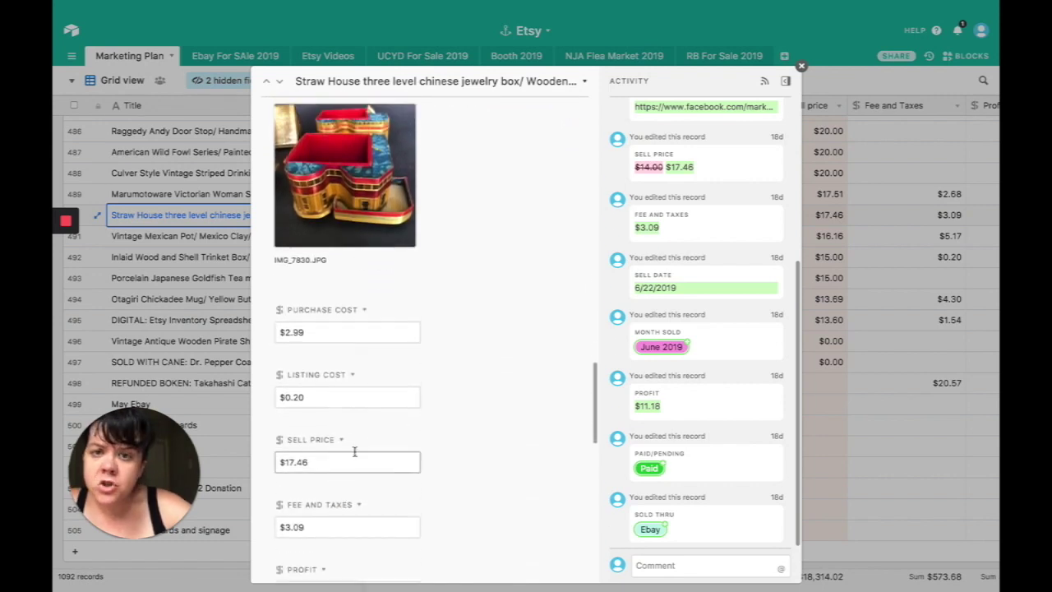
- Return to the jewelry box pictures, view IMG_7835.JPG of its base enlarged, and close the preview
scroll(413, 263, down, 1)
scroll(414, 263, down, 2)
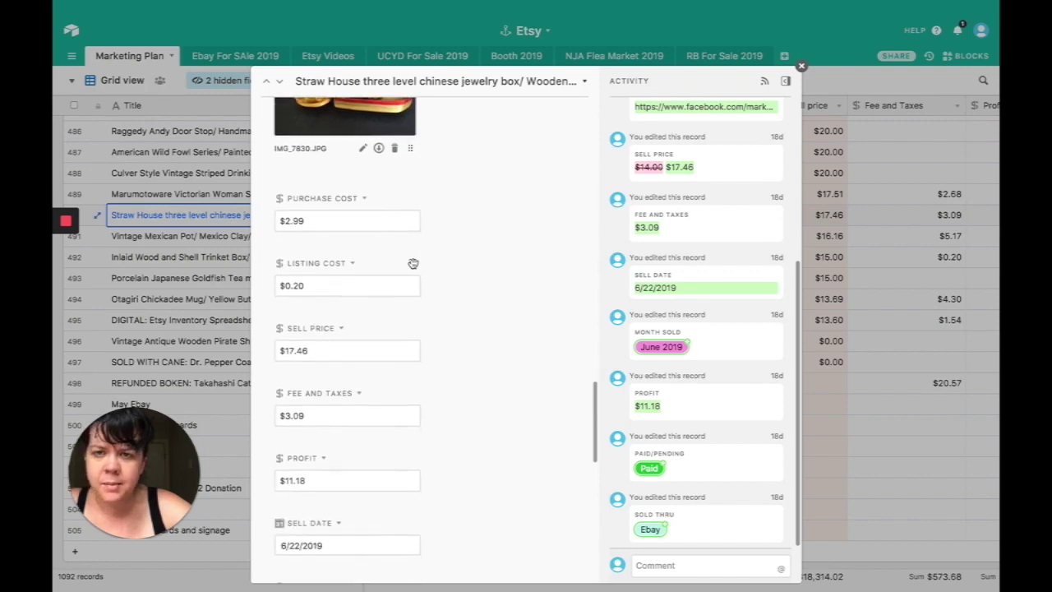
scroll(414, 265, up, 10)
scroll(415, 269, down, 2)
scroll(415, 269, up, 3)
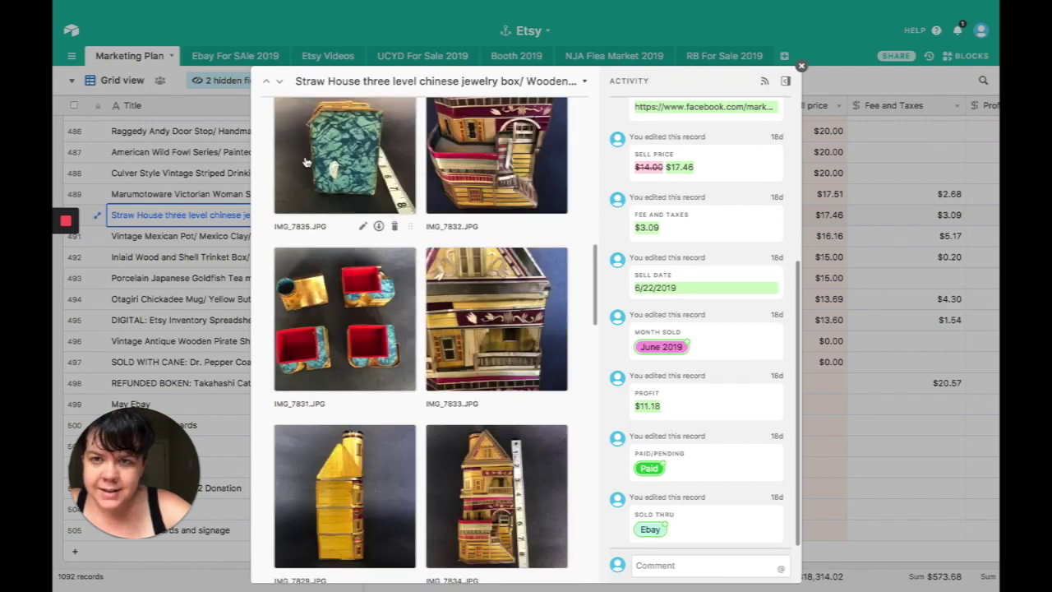
click(342, 182)
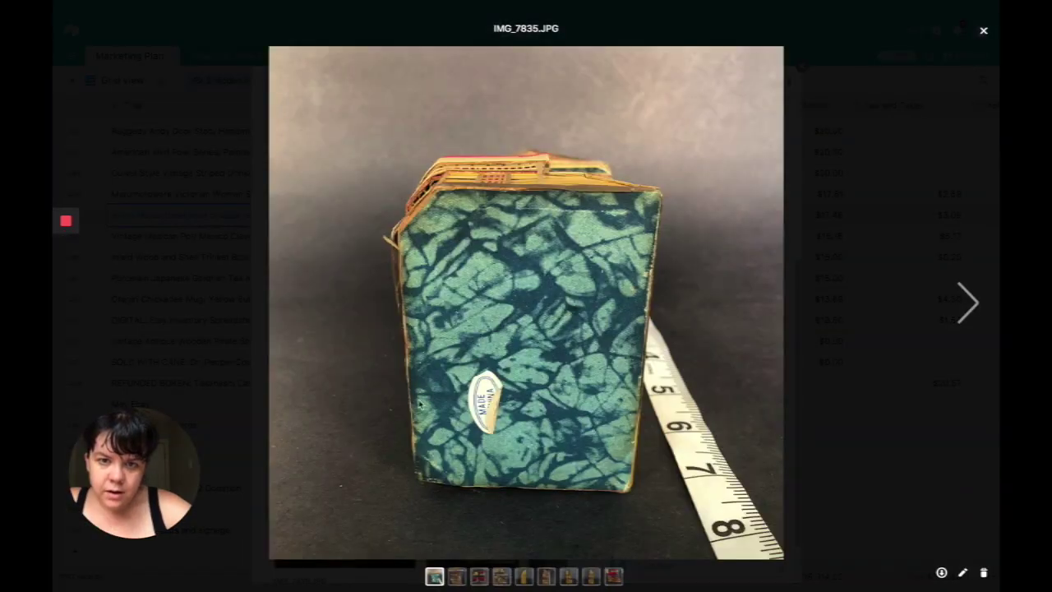
click(225, 304)
- Check the straw jewelry box's purchase cost, listing cost and sell price
scroll(384, 428, down, 3)
scroll(385, 427, down, 6)
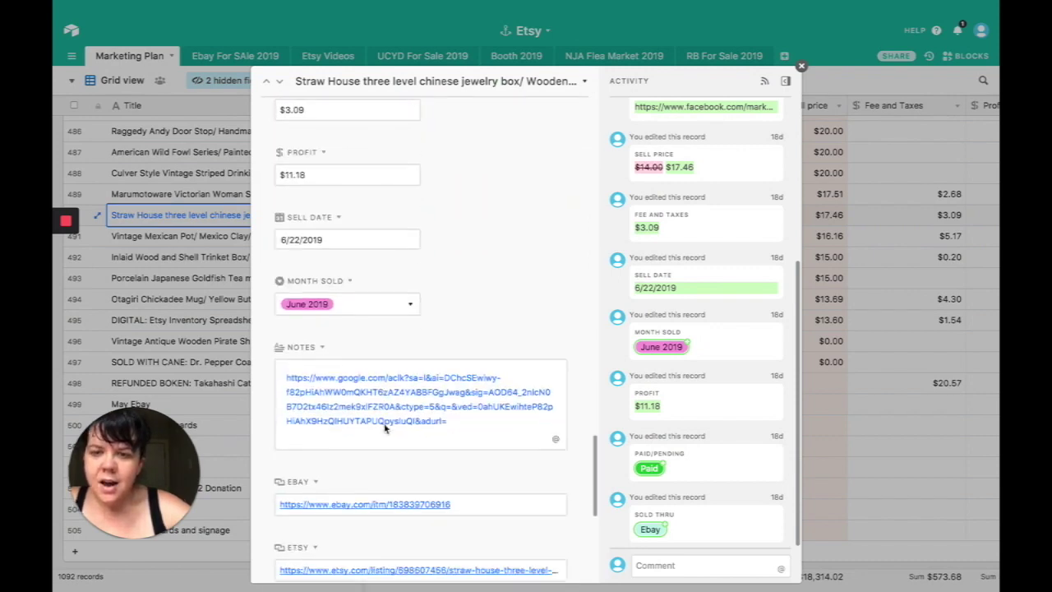
scroll(386, 427, up, 3)
scroll(385, 428, up, 1)
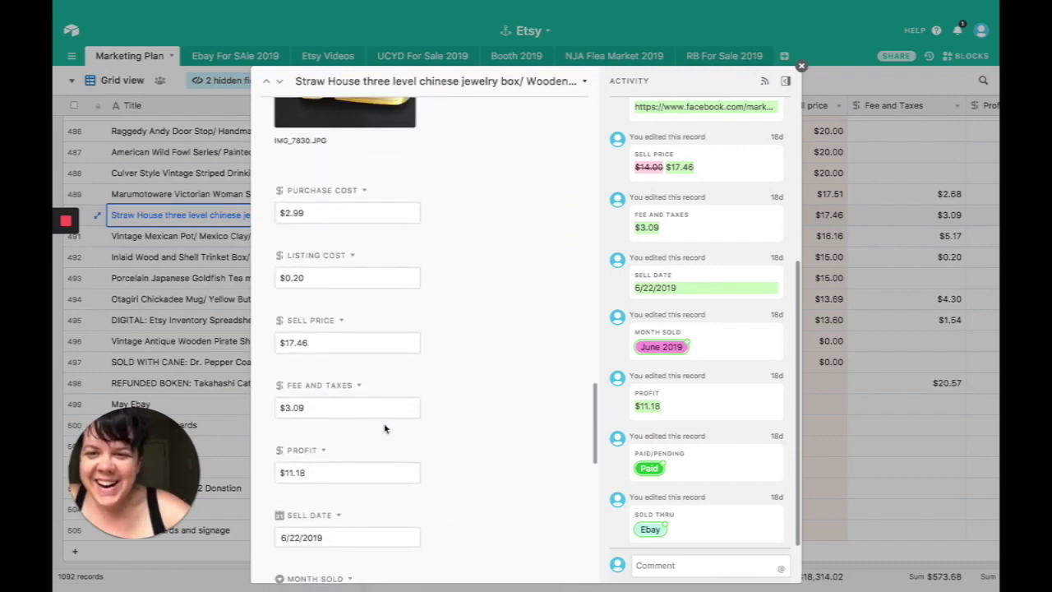
click(354, 213)
click(342, 278)
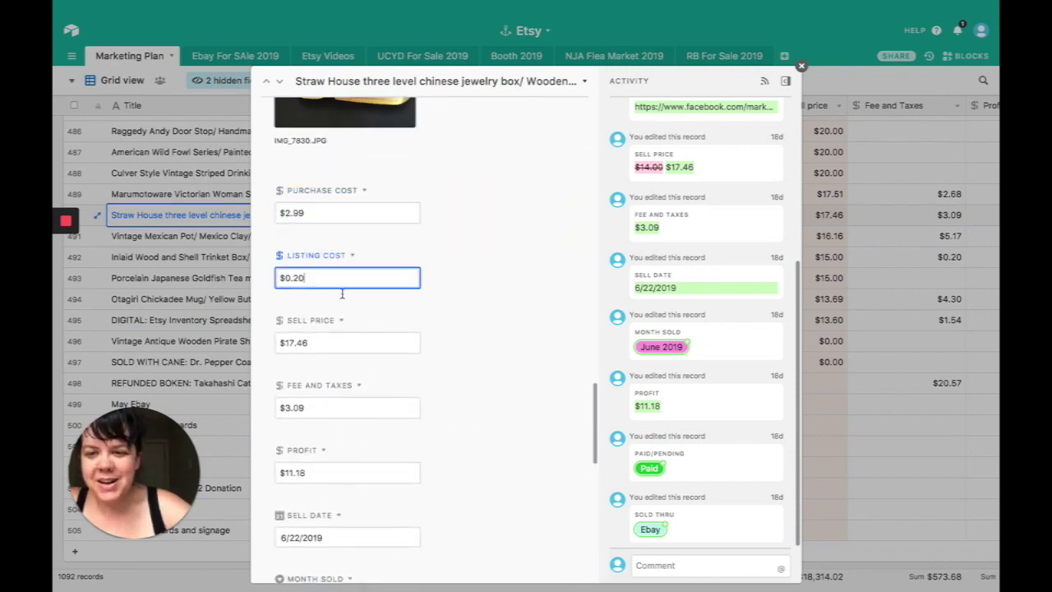
click(342, 339)
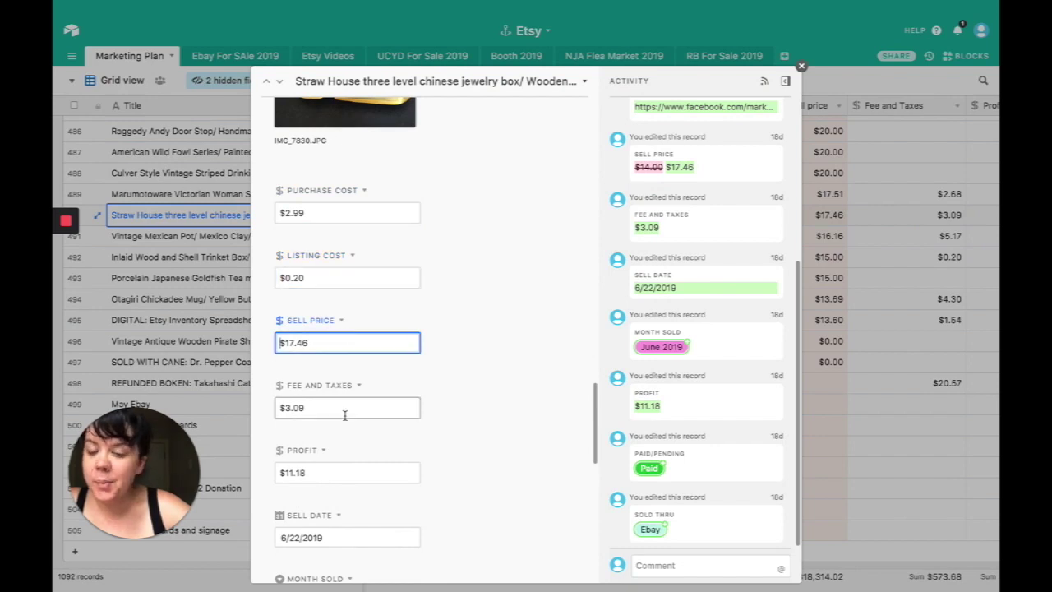
- Check the straw jewelry box's fees, profit, sell date and sales channel, and close its record
click(344, 411)
scroll(346, 395, down, 3)
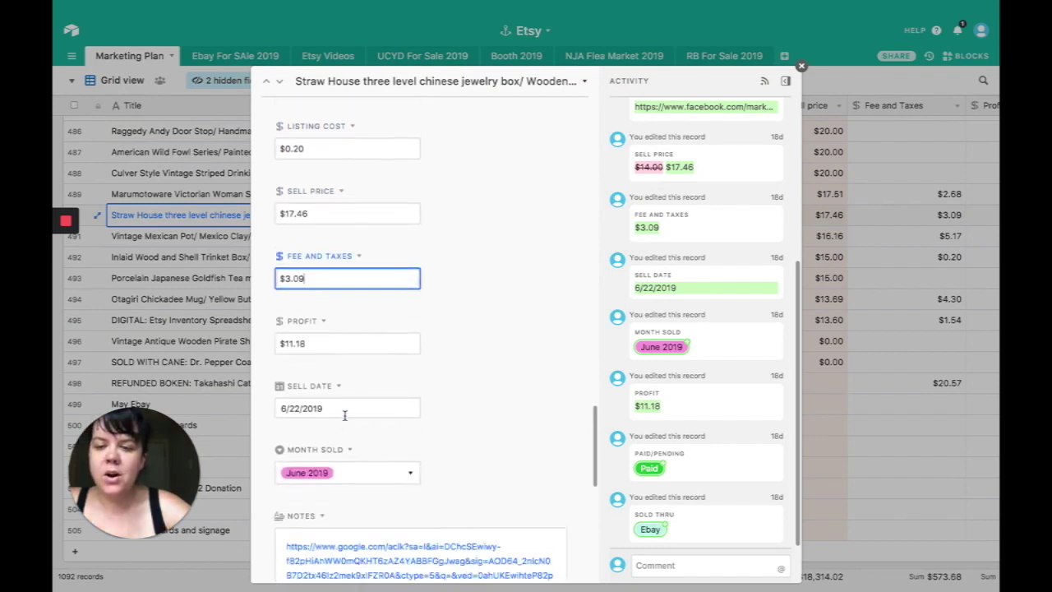
click(340, 319)
scroll(289, 448, down, 5)
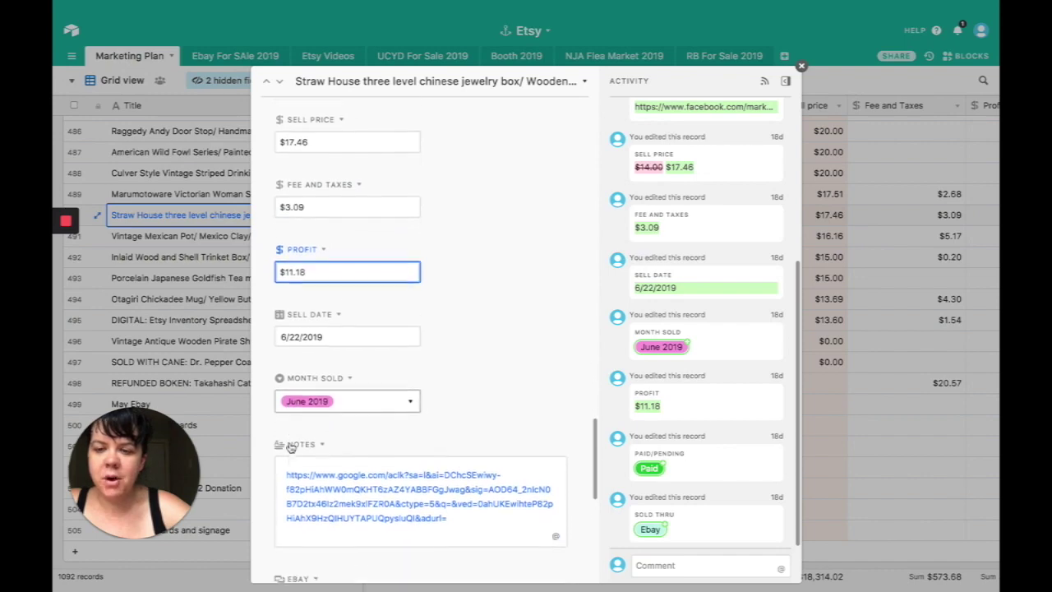
scroll(289, 448, down, 5)
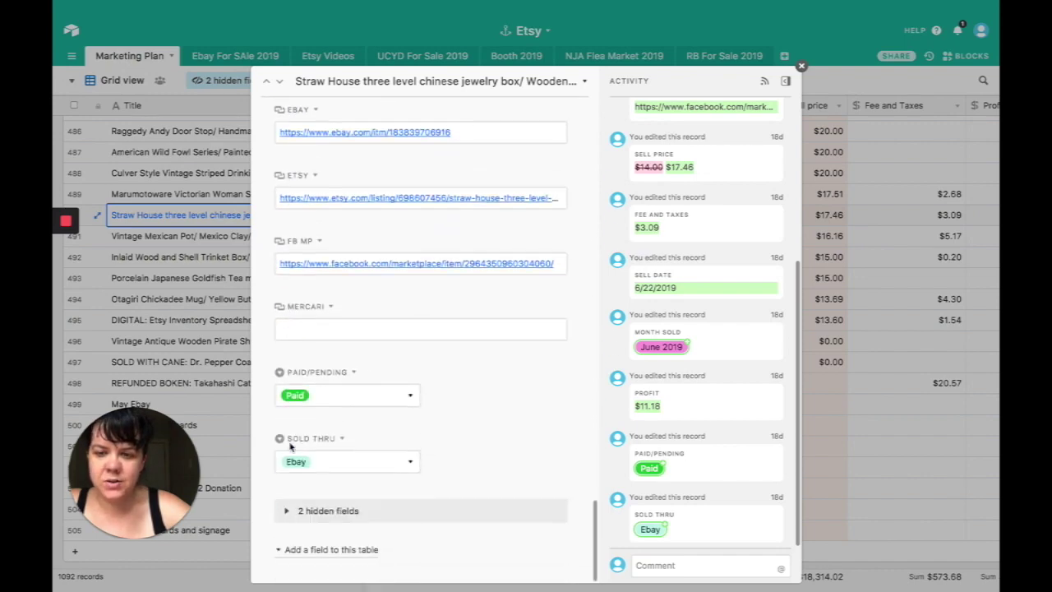
key(Escape)
- Open the "Vintage Mexican Pot" record and look through its four pictures, IMG_3930.JPG to IMG_3933.JPG
key(Down)
key(shift+space)
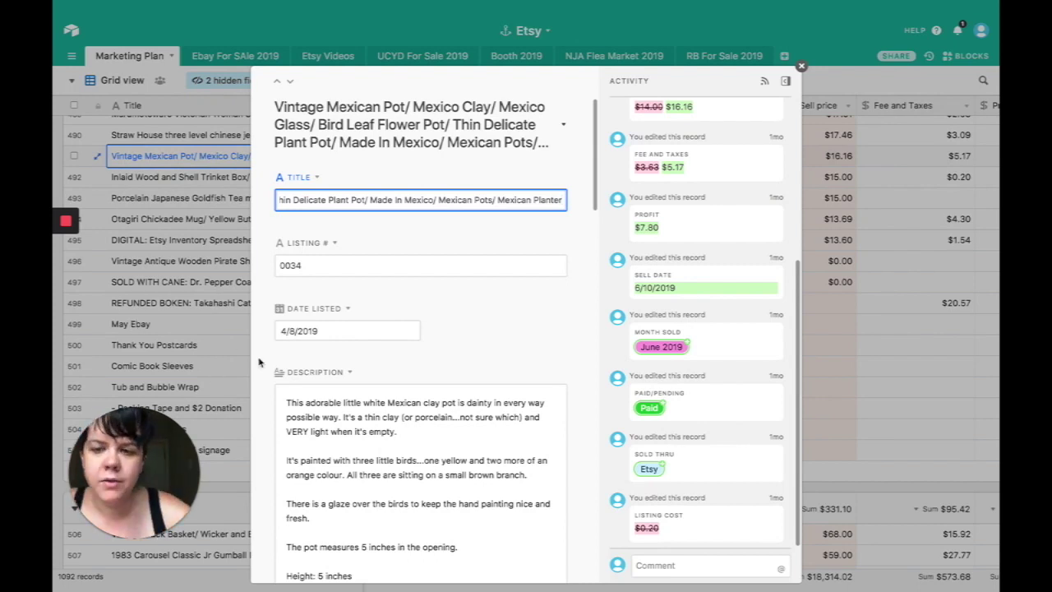
scroll(286, 414, down, 4)
scroll(286, 414, down, 4)
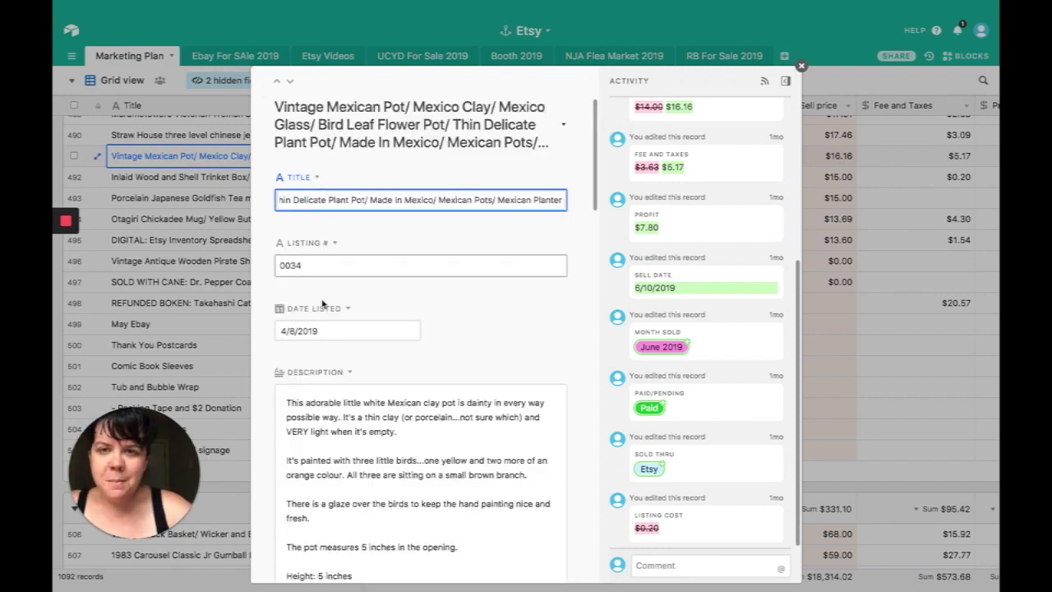
scroll(323, 306, down, 10)
scroll(322, 306, down, 1)
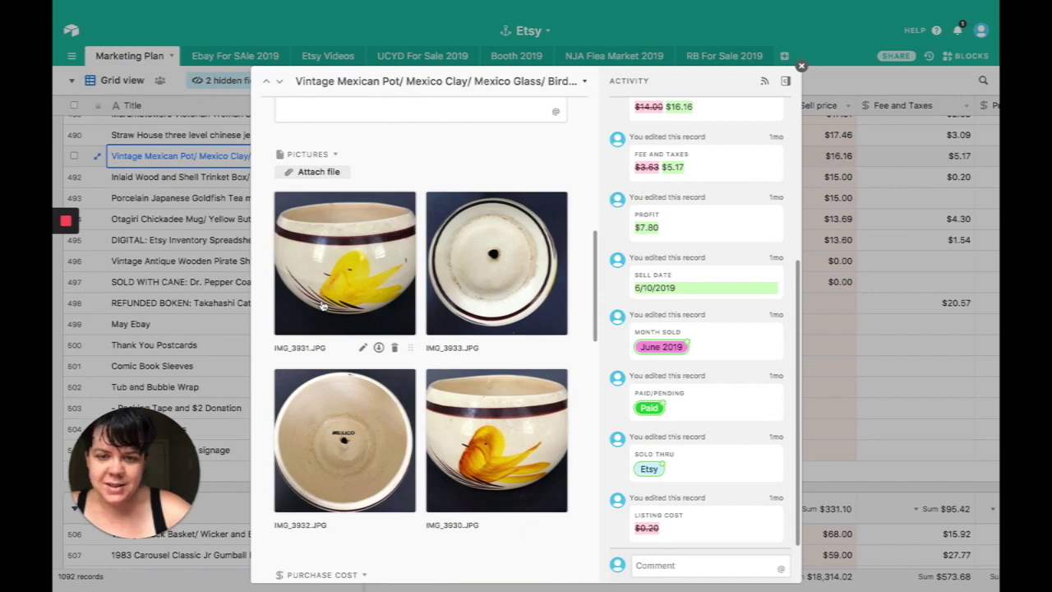
scroll(416, 415, down, 3)
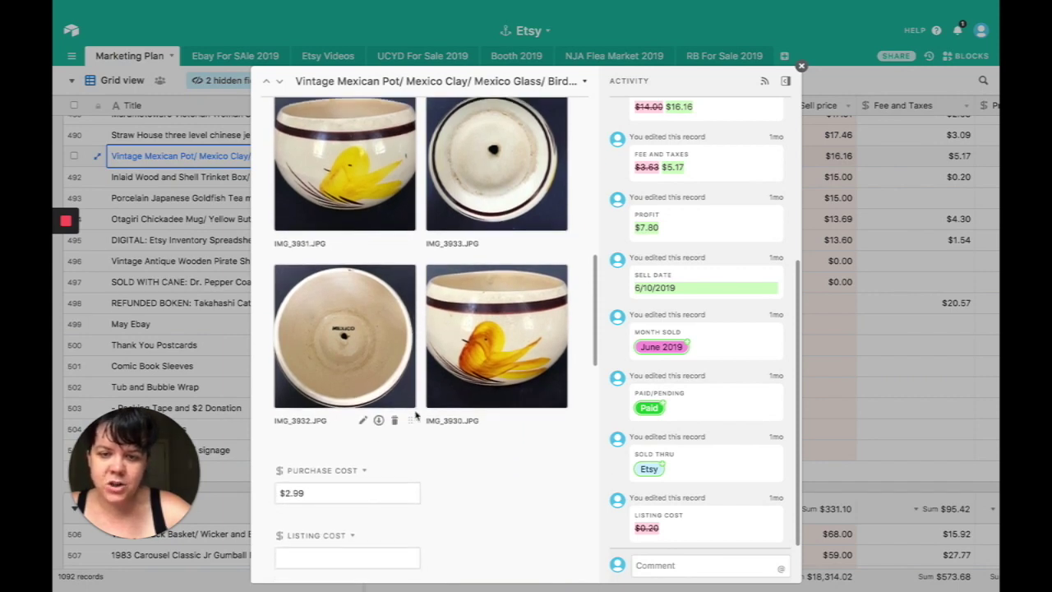
scroll(416, 415, up, 1)
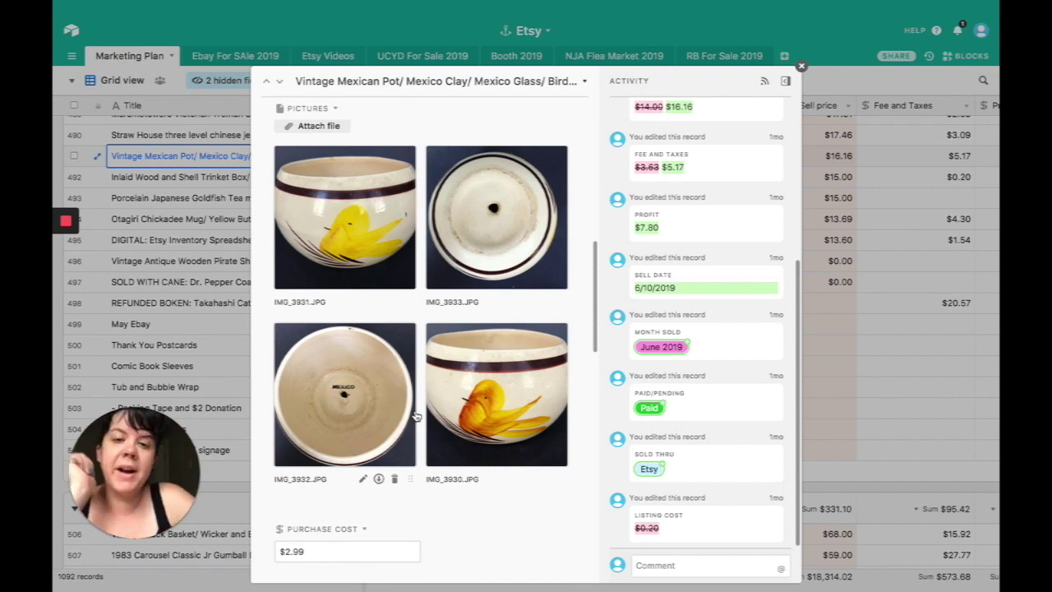
scroll(416, 415, up, 5)
scroll(416, 416, down, 3)
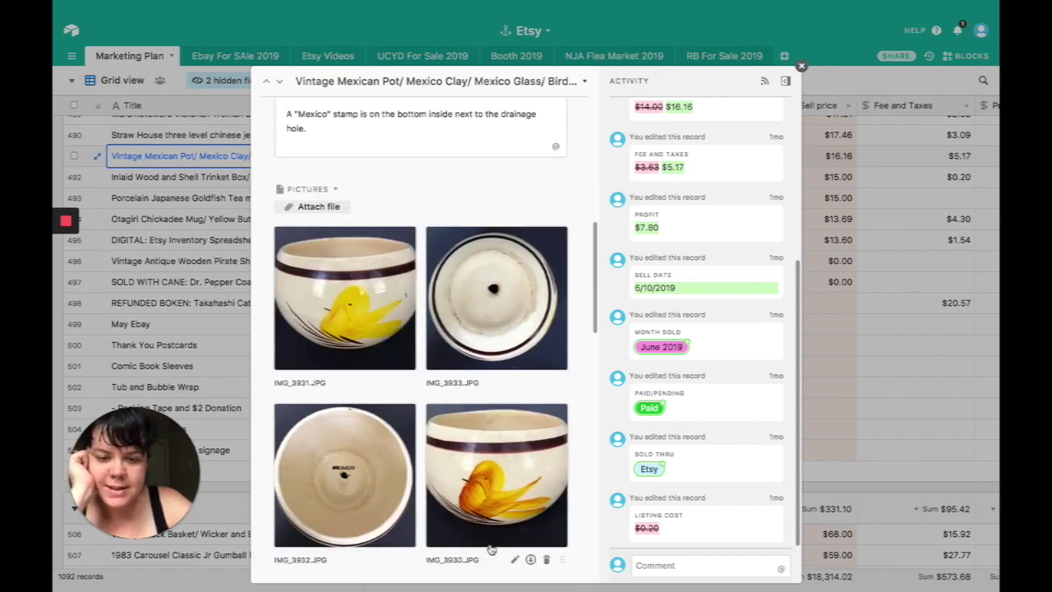
scroll(470, 486, down, 3)
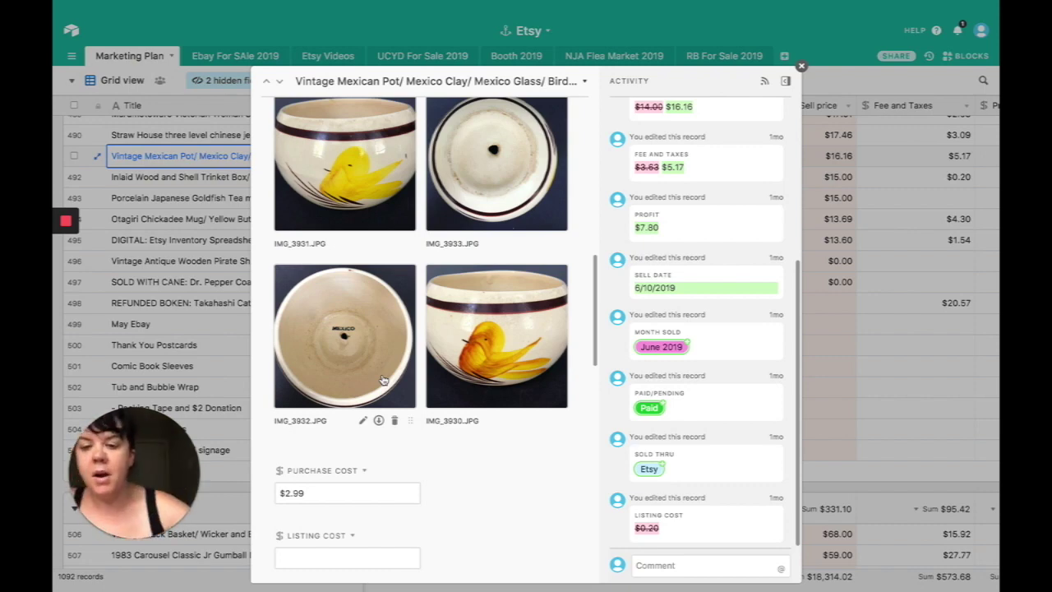
- Check the Mexican pot's purchase cost, sell price, fees, profit and sales channel, and close its record
scroll(382, 379, down, 5)
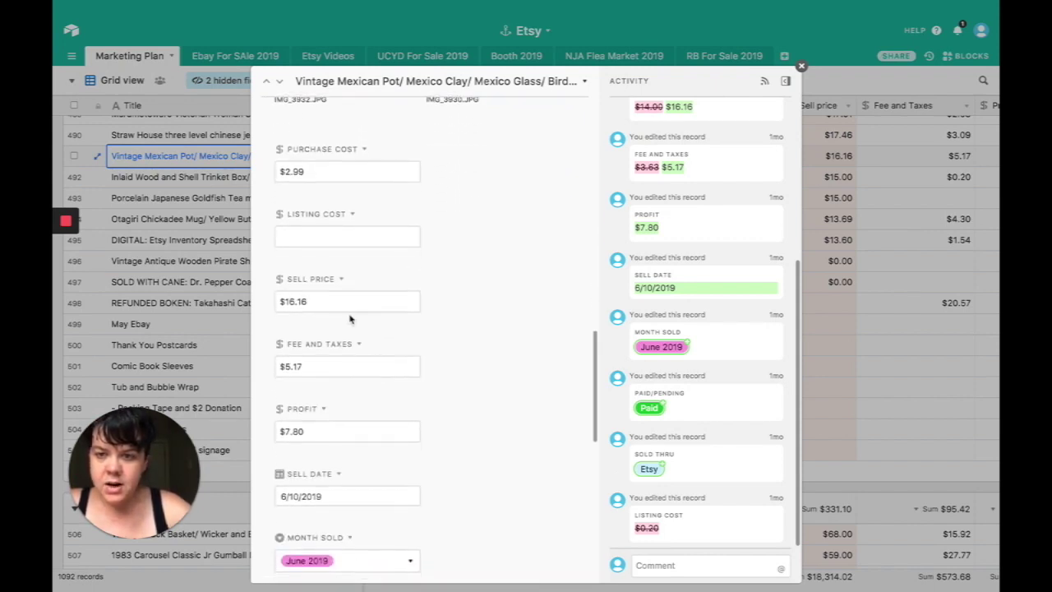
click(345, 301)
click(342, 365)
scroll(340, 411, down, 1)
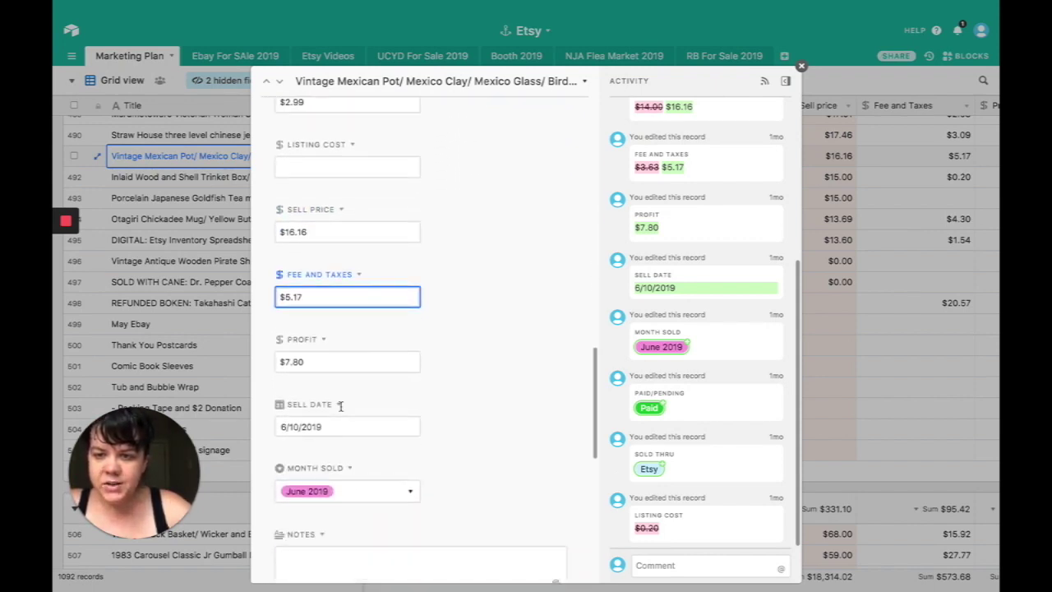
scroll(340, 405, down, 1)
click(333, 339)
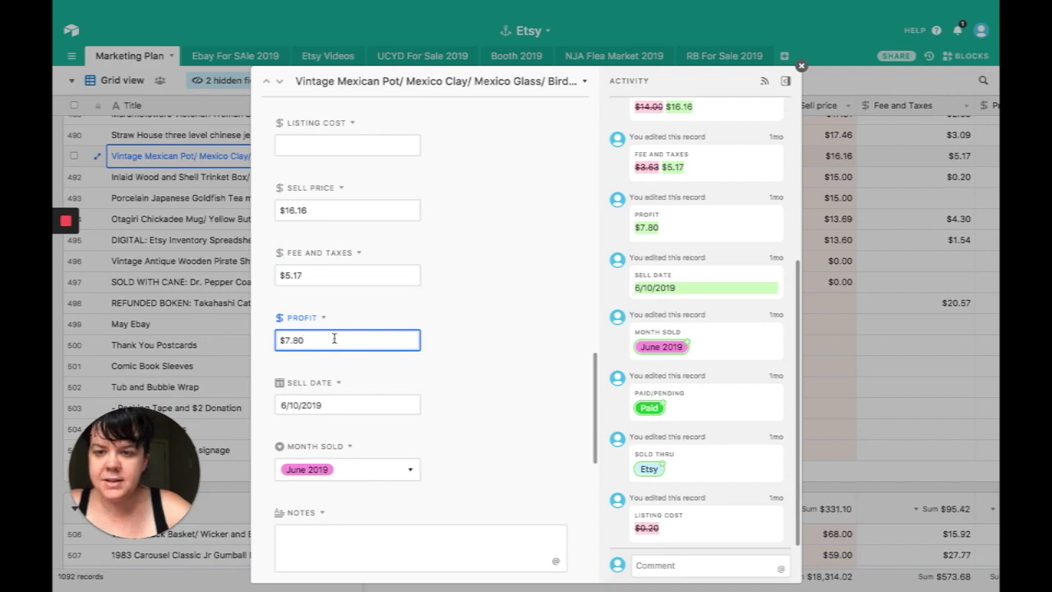
scroll(336, 344, down, 8)
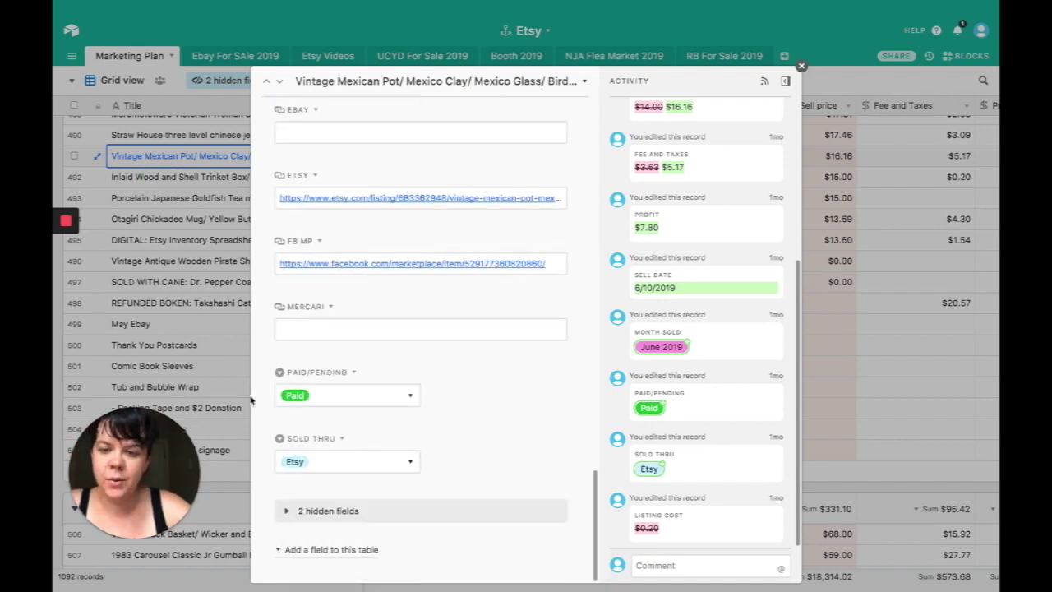
click(230, 353)
- Open the "Inlaid Wood and Shell Trinket Box" record, read its description and look through its pictures
click(97, 176)
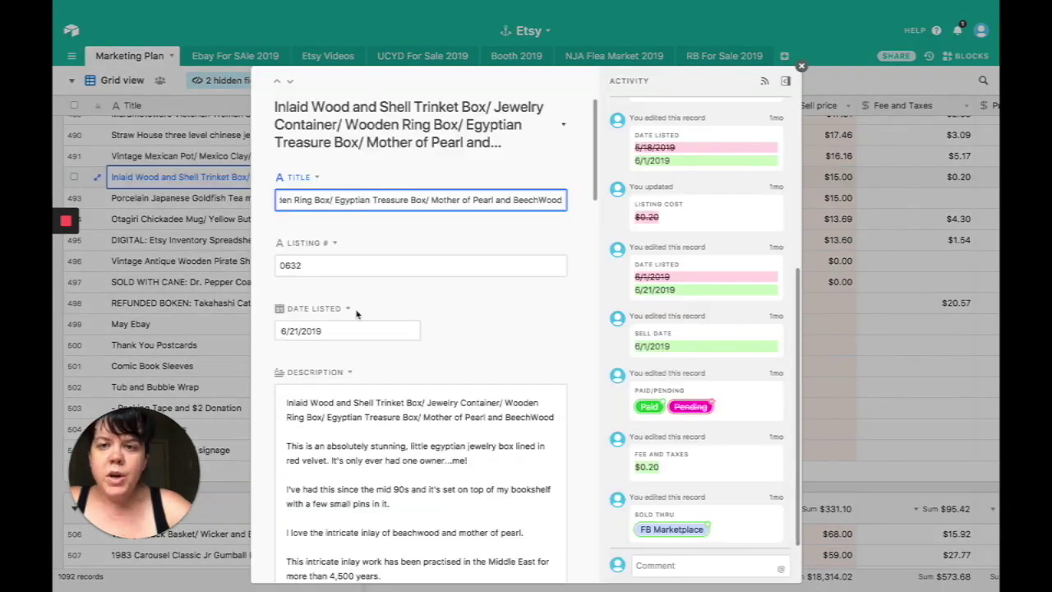
scroll(356, 313, down, 6)
scroll(356, 312, up, 2)
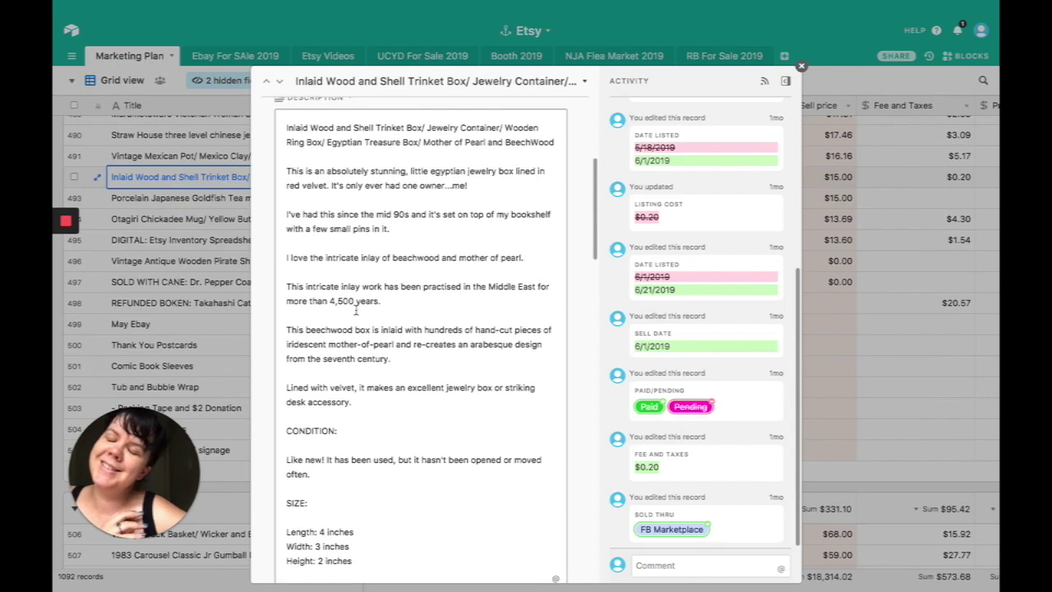
scroll(356, 311, down, 1)
scroll(356, 310, down, 6)
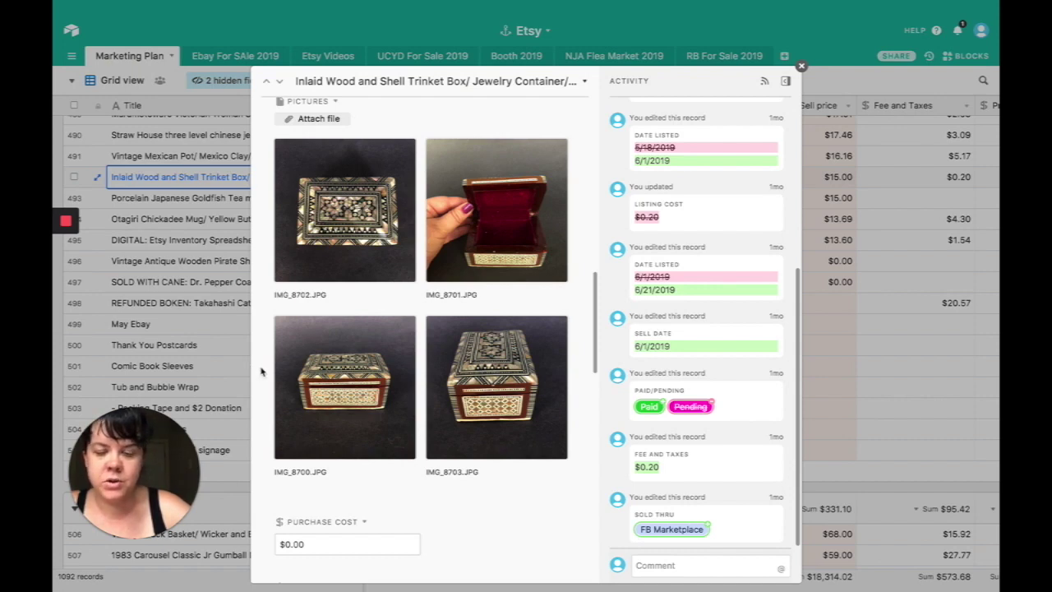
scroll(261, 371, up, 1)
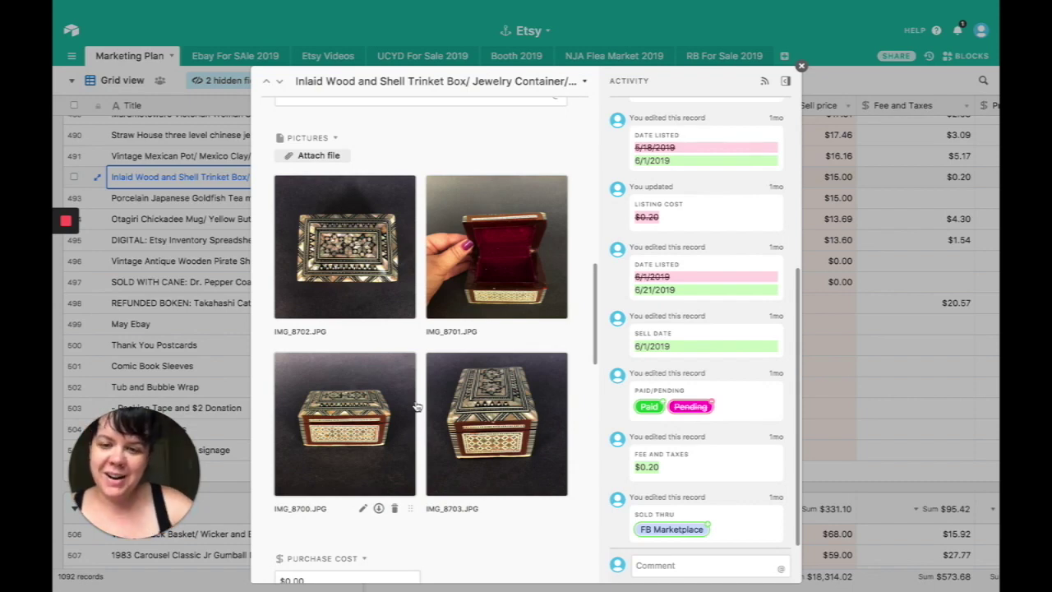
- Check the inlaid trinket box's purchase cost, sell price, fees, profit, sell date and sales channel, and close its record
scroll(418, 407, down, 5)
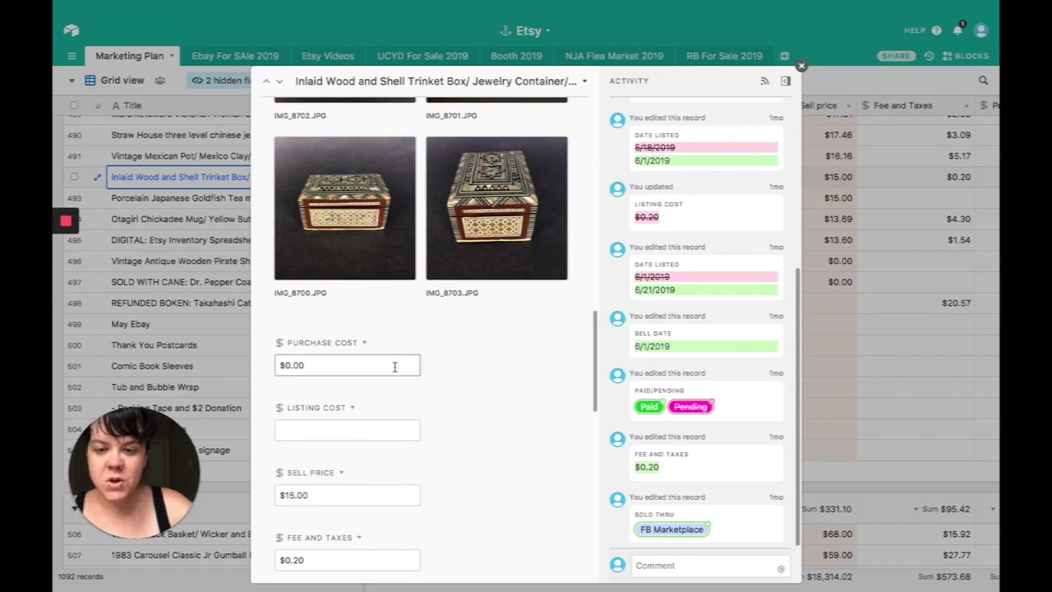
click(394, 364)
scroll(411, 422, down, 2)
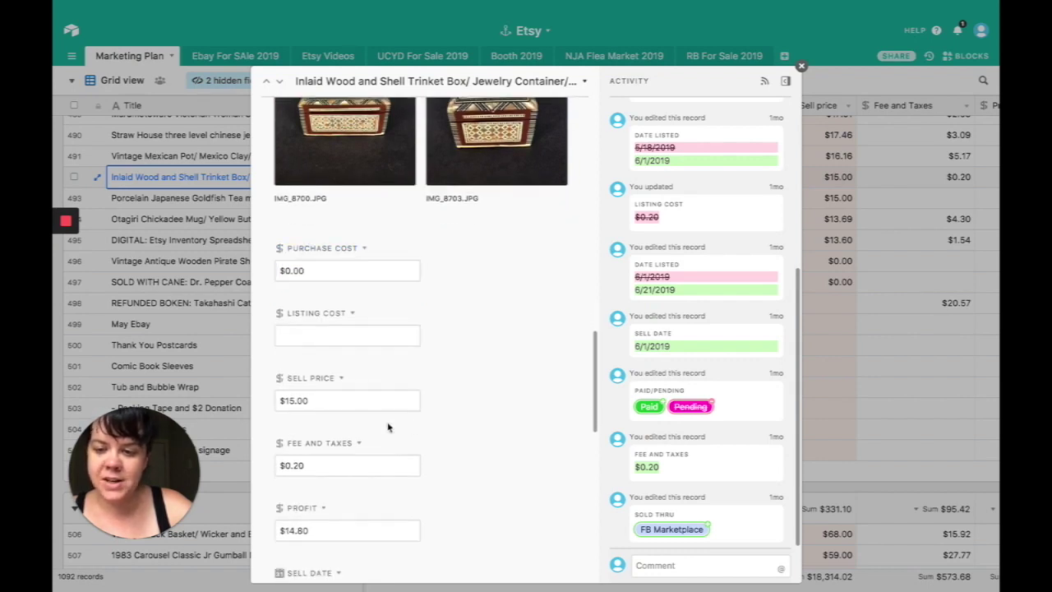
scroll(387, 425, down, 3)
click(369, 339)
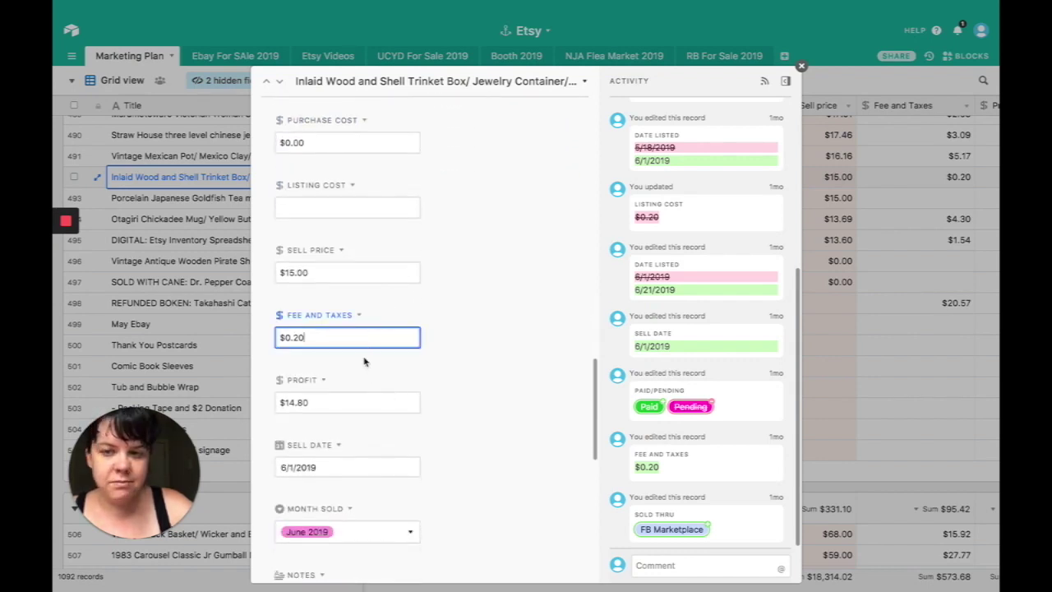
scroll(363, 362, down, 1)
click(362, 369)
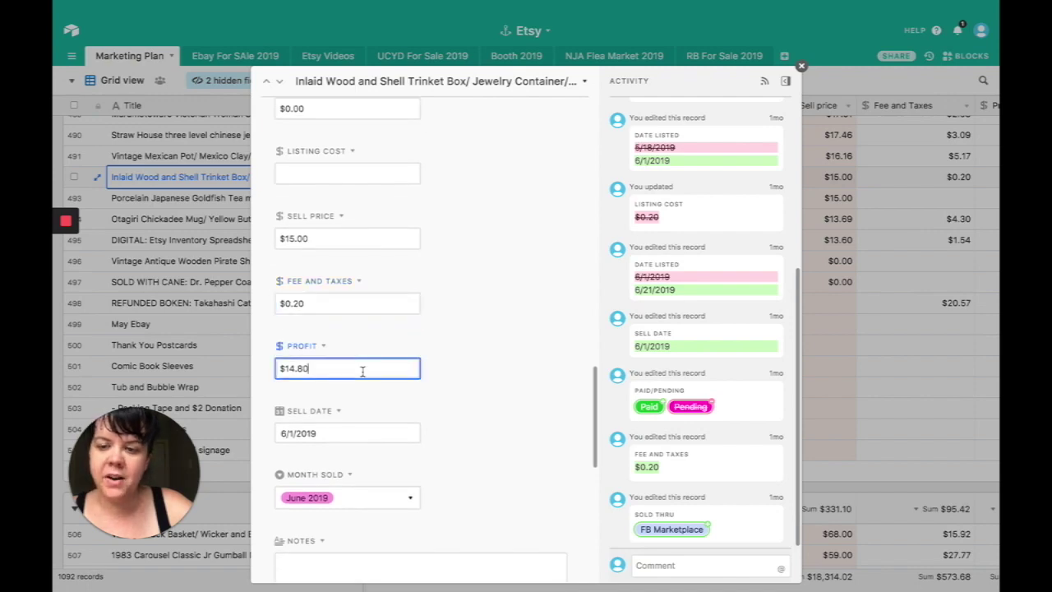
scroll(363, 371, down, 5)
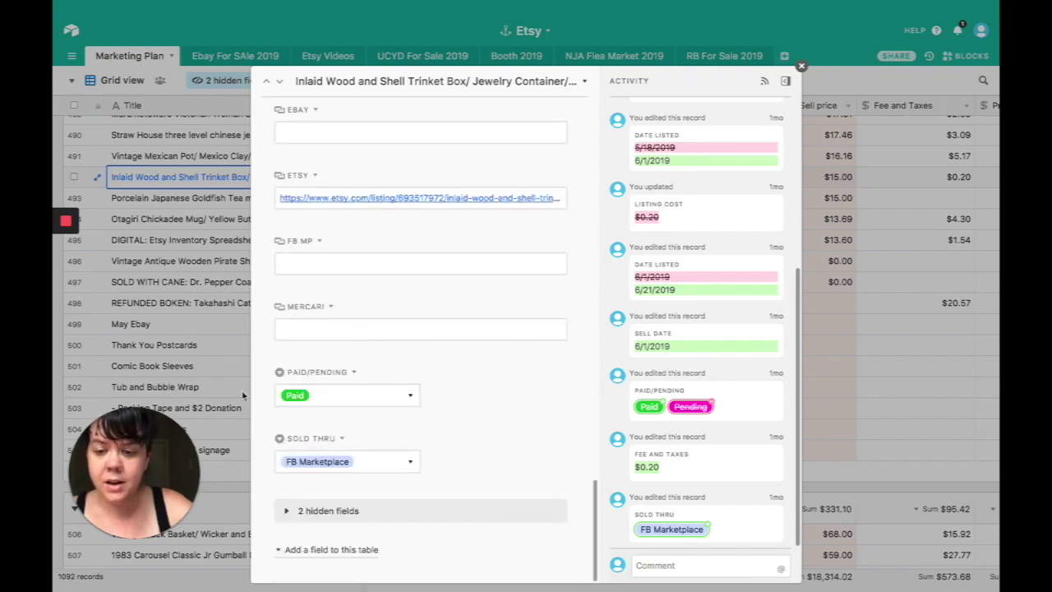
click(204, 300)
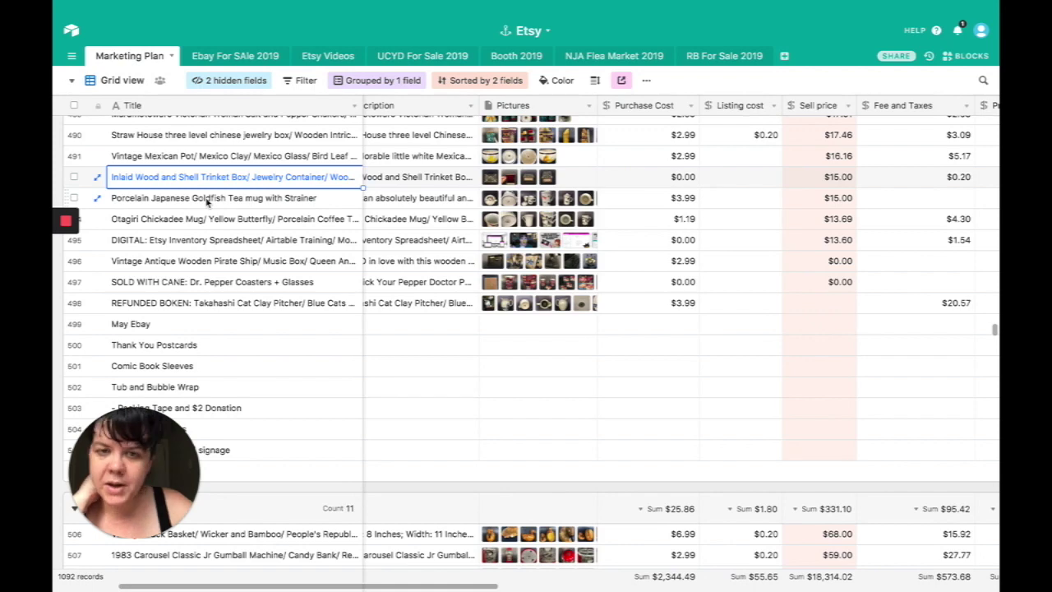
- Open the "Porcelain Japanese Goldfish Tea mug with Strainer" record, read its description and look through its pictures
click(208, 200)
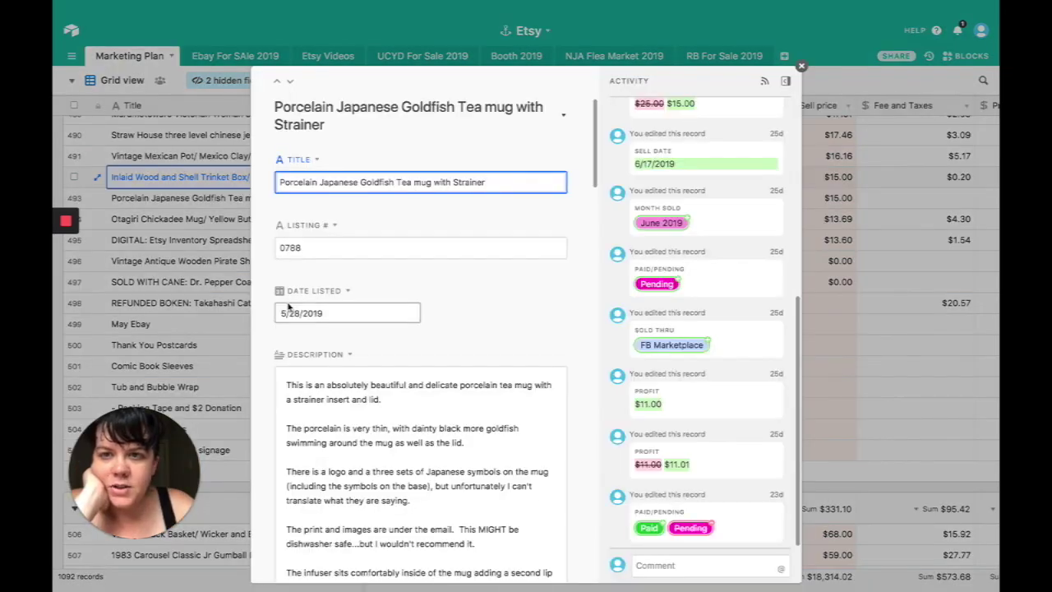
scroll(280, 328, down, 3)
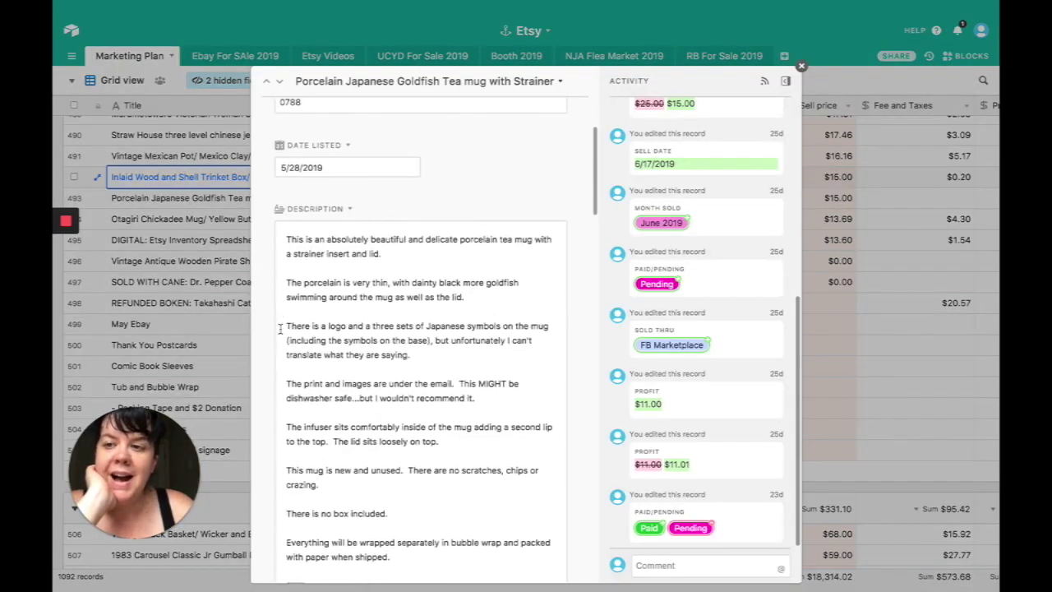
scroll(281, 329, down, 6)
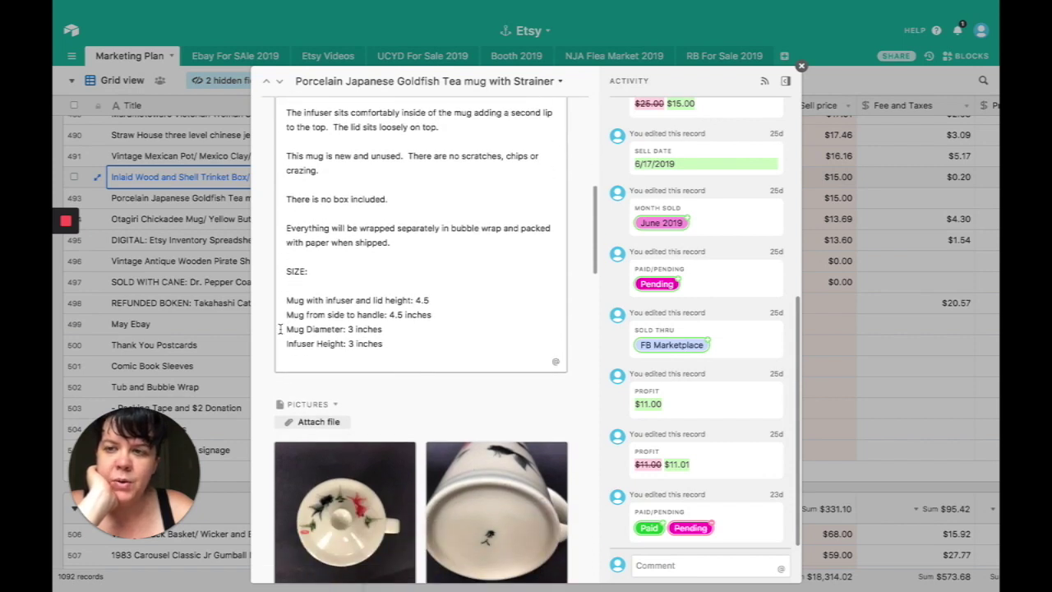
scroll(280, 329, down, 5)
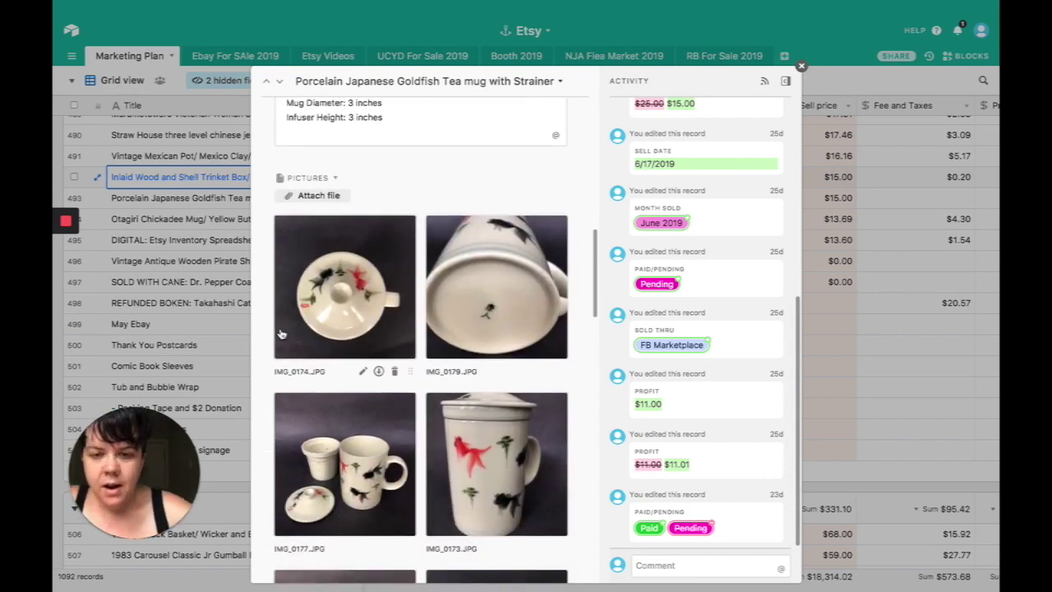
scroll(280, 333, down, 2)
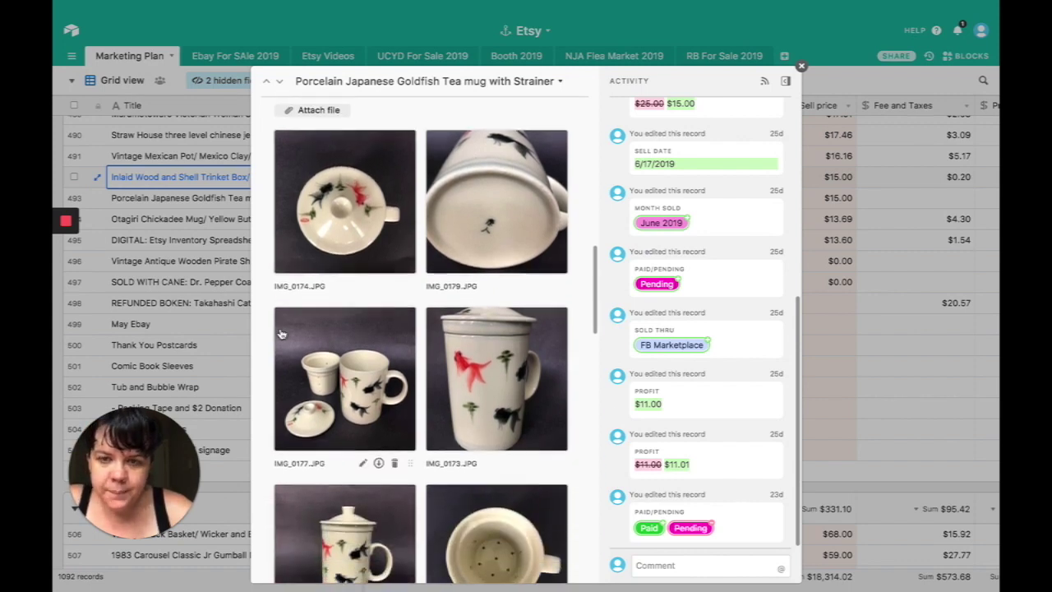
scroll(281, 333, down, 8)
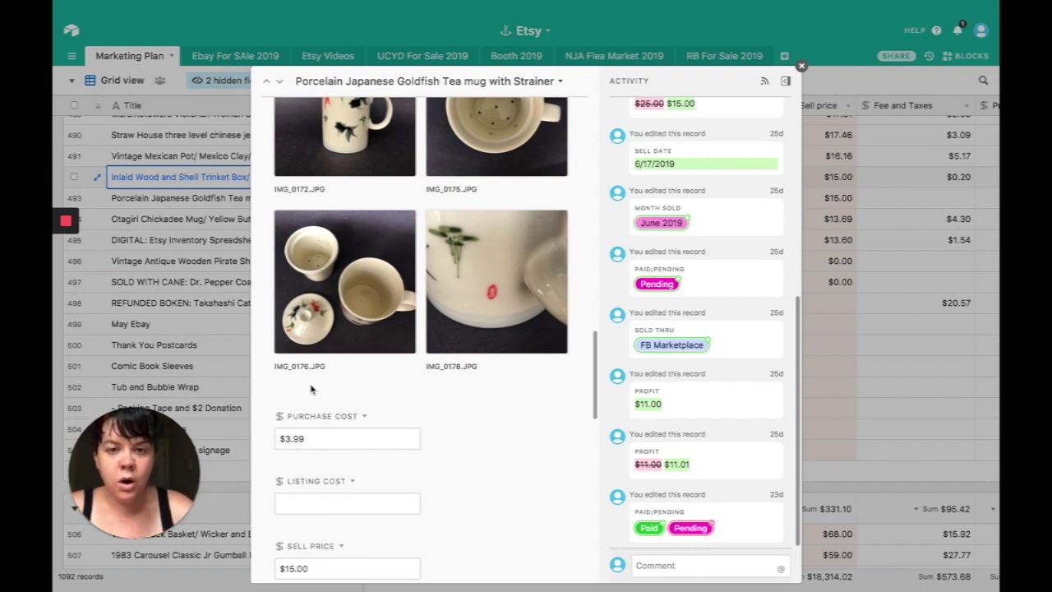
scroll(310, 389, up, 5)
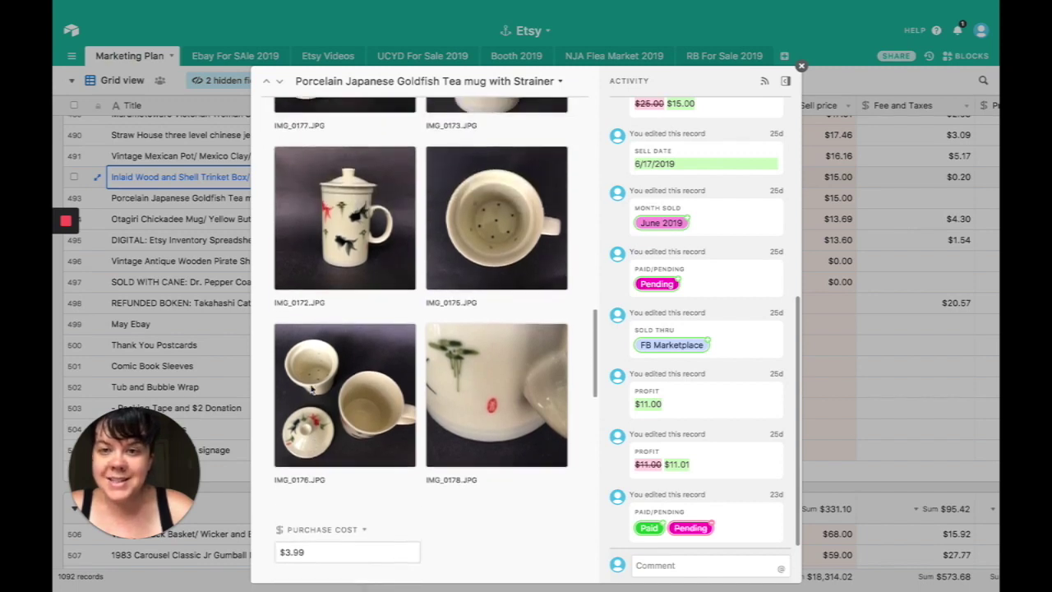
- View the goldfish mug's maker's marks enlarged in pictures IMG_0179.JPG and IMG_0178.JPG, and close the preview
click(343, 356)
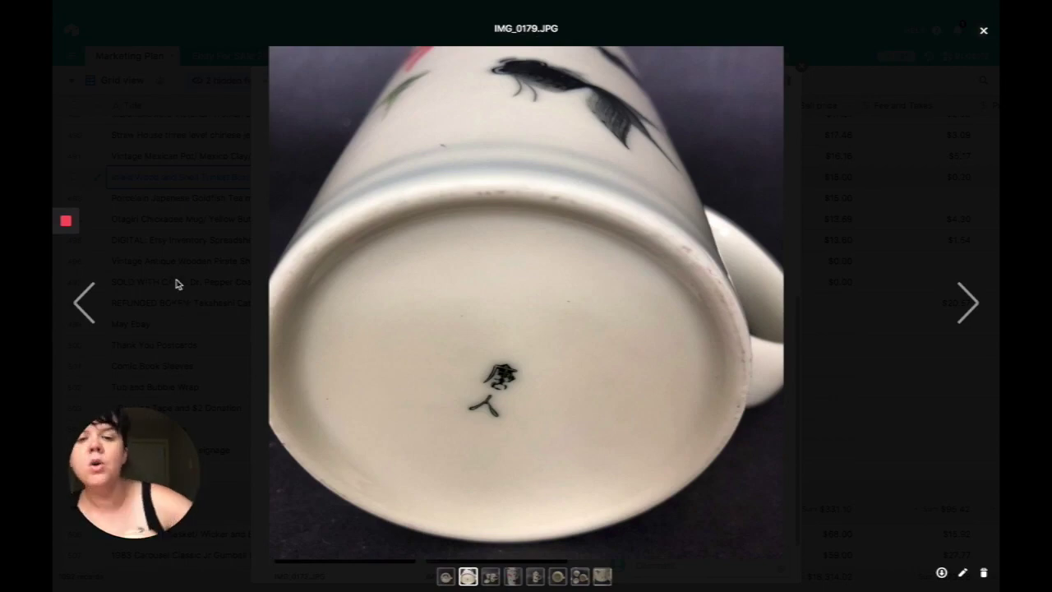
click(175, 284)
click(378, 471)
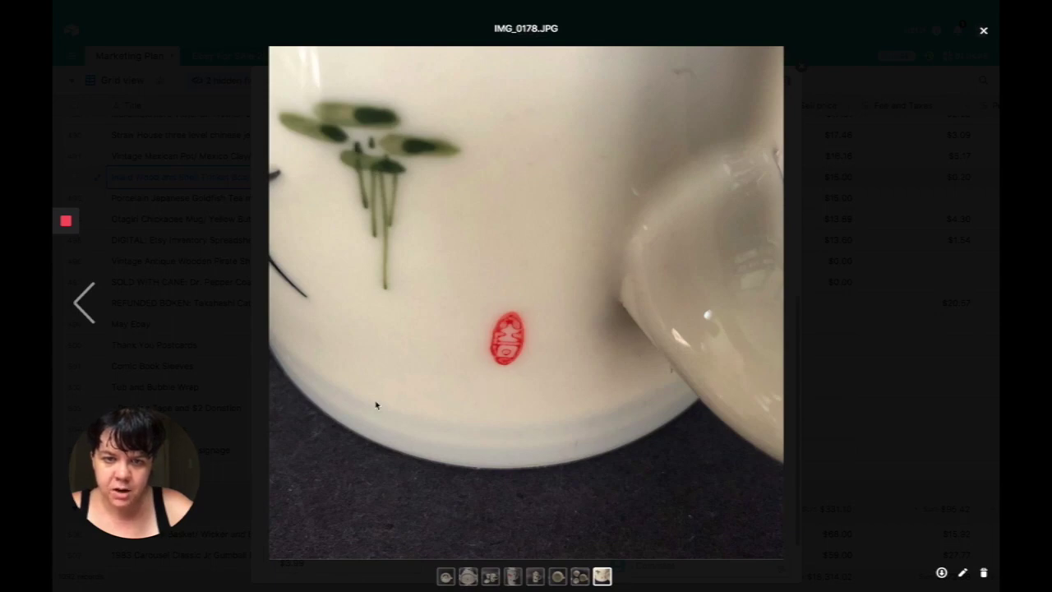
click(204, 341)
- Check the goldfish mug's purchase cost, sell price, profit, sell date and sales channel, and close its record
click(308, 378)
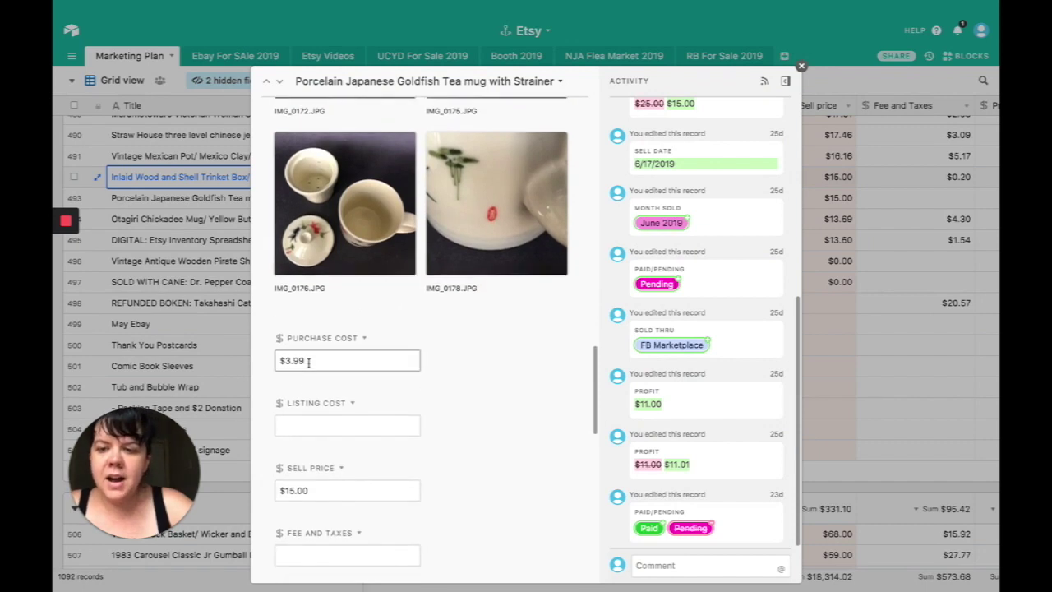
scroll(316, 403, down, 2)
click(323, 426)
scroll(321, 425, down, 4)
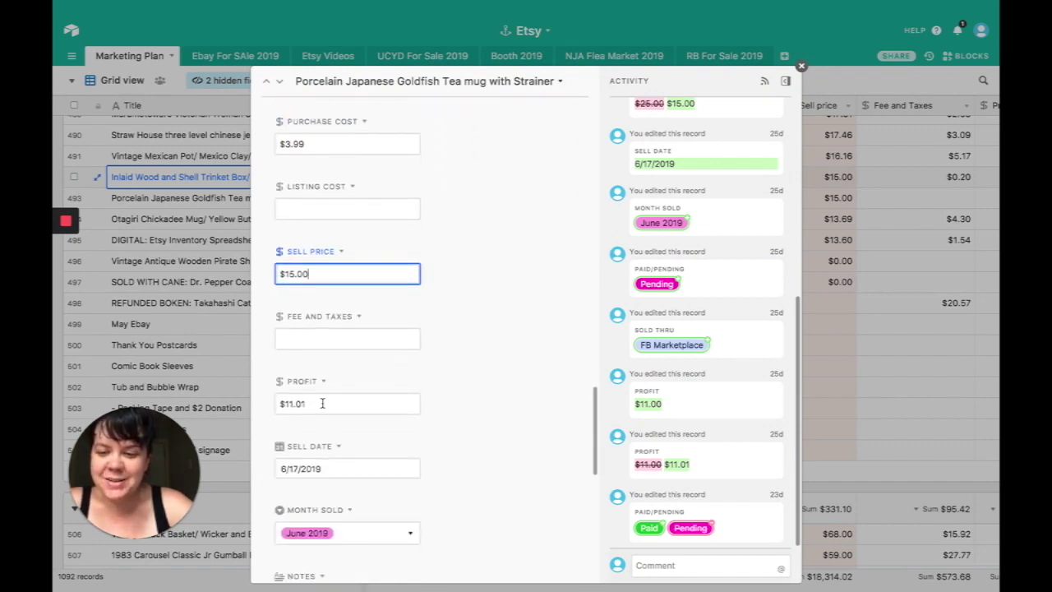
click(321, 402)
scroll(310, 452, down, 4)
scroll(311, 452, down, 10)
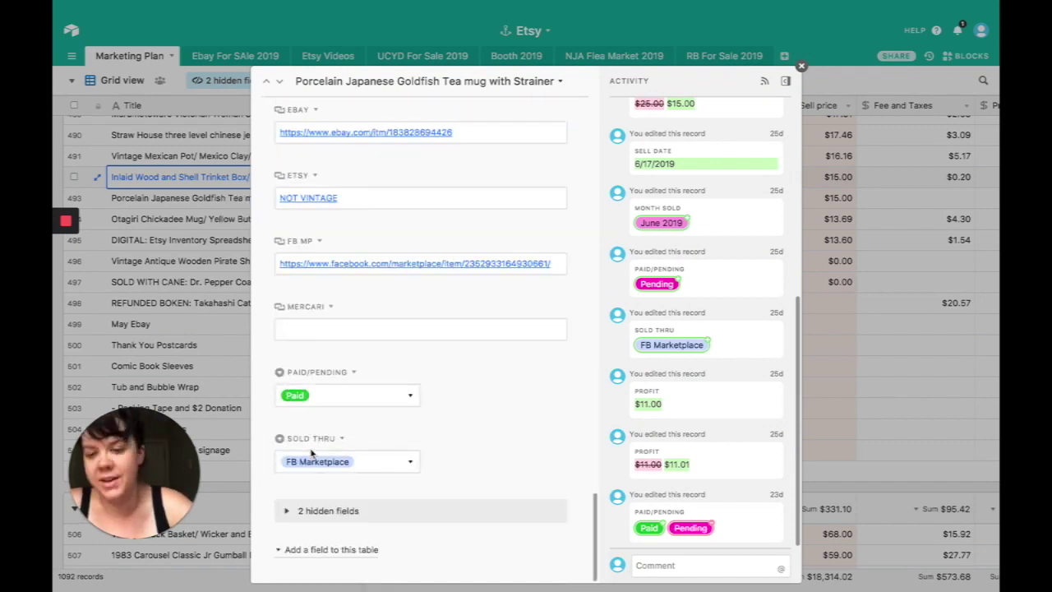
click(162, 220)
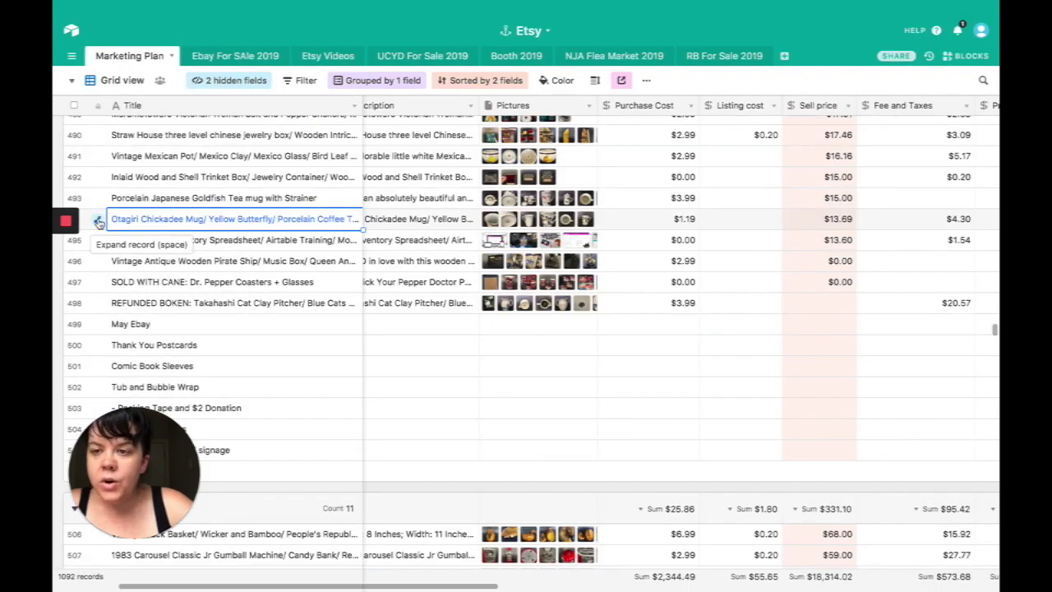
- Open the "Otagiri Chickadee Mug" record, look through its pictures and view IMG_0714.JPG enlarged
click(97, 219)
scroll(415, 263, down, 15)
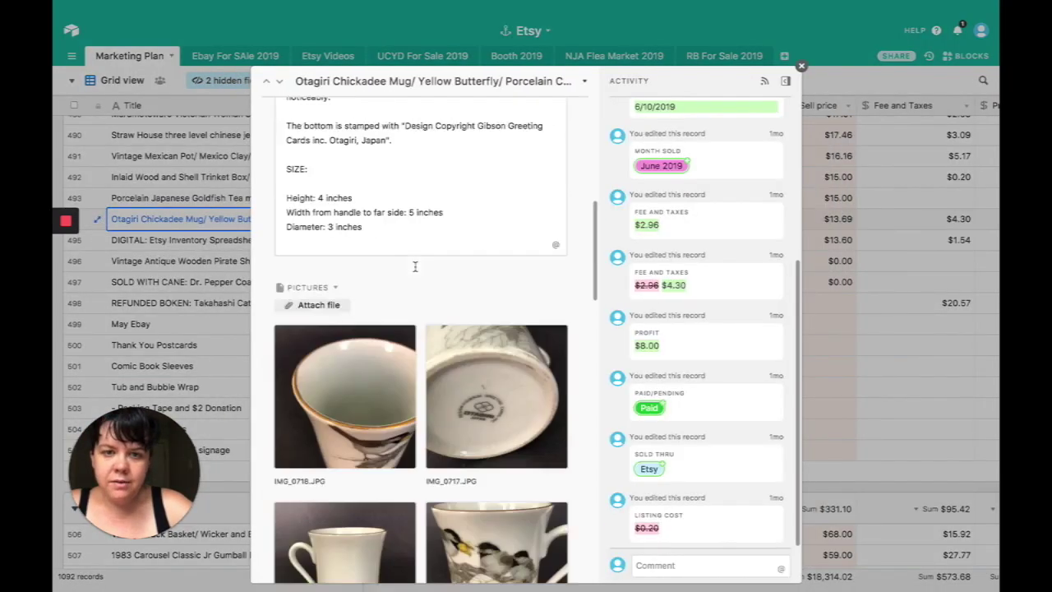
scroll(415, 265, up, 1)
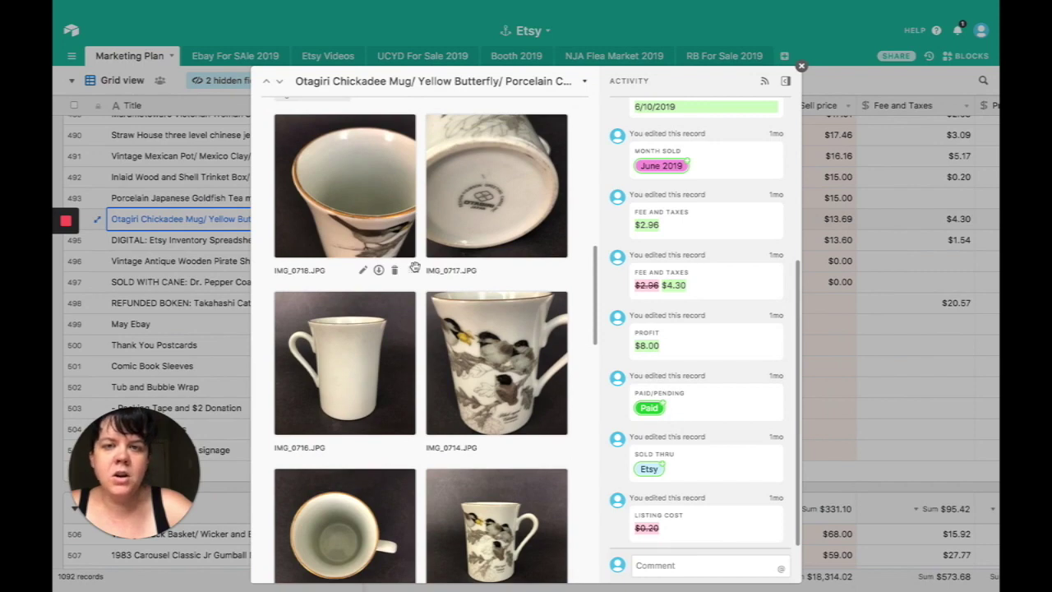
scroll(415, 267, down, 1)
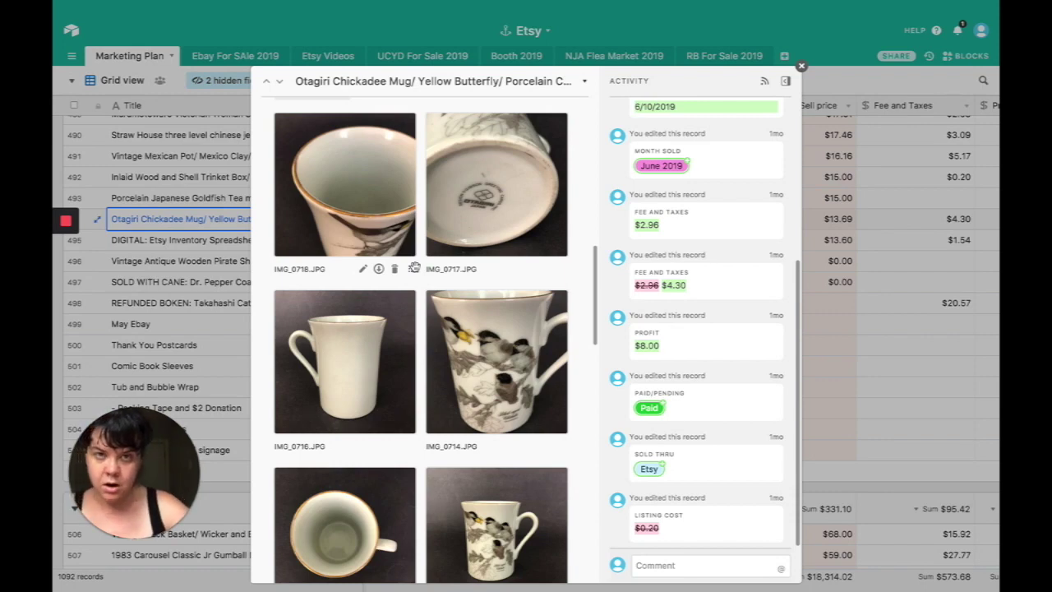
click(477, 392)
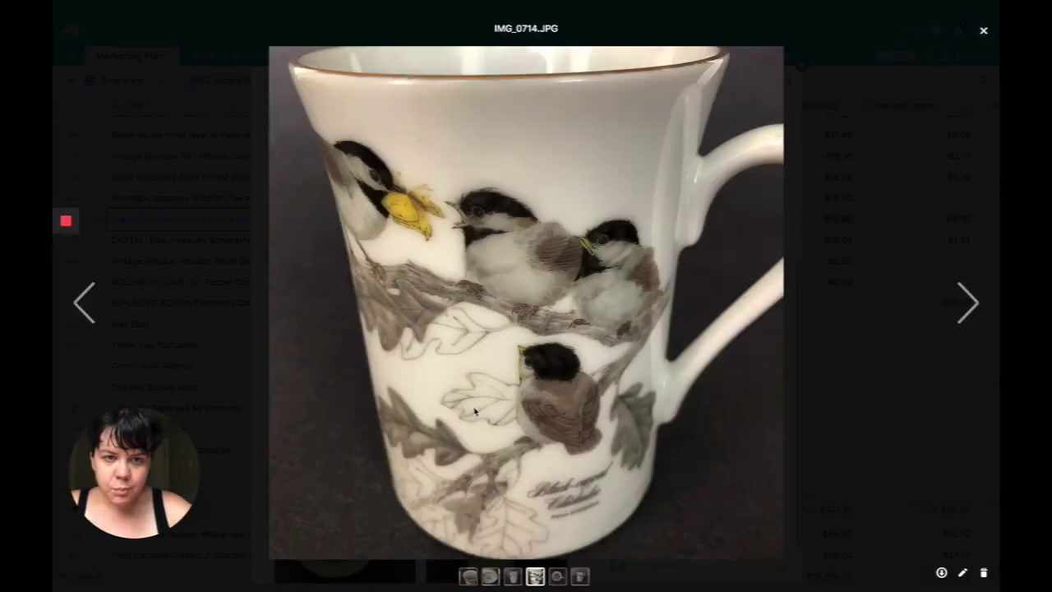
click(168, 227)
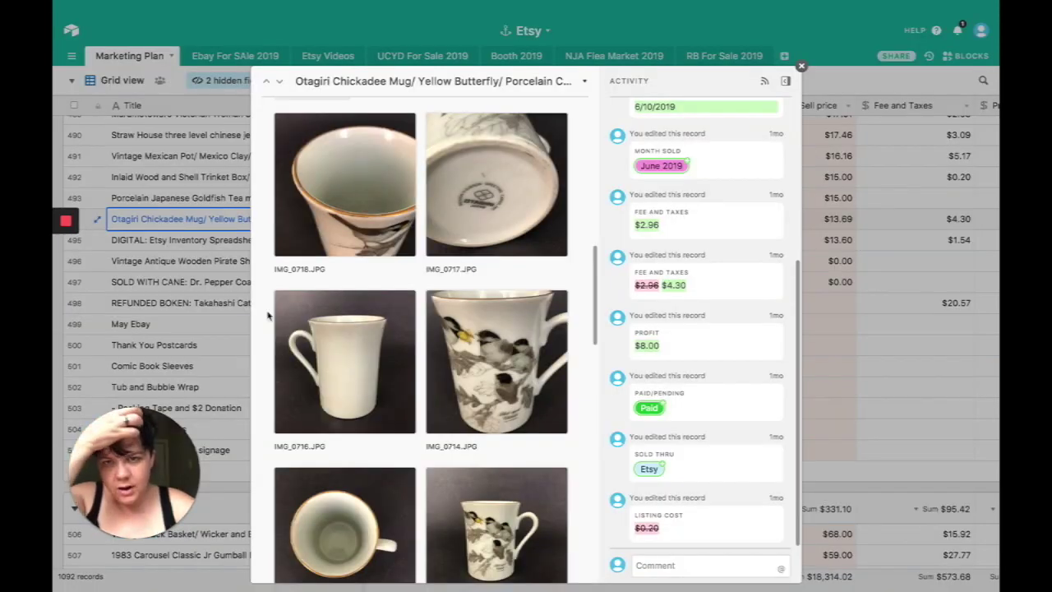
- Check the Otagiri mug's remaining pictures, purchase cost, sell price, fees, profit and sell date, and close its record
scroll(421, 407, down, 5)
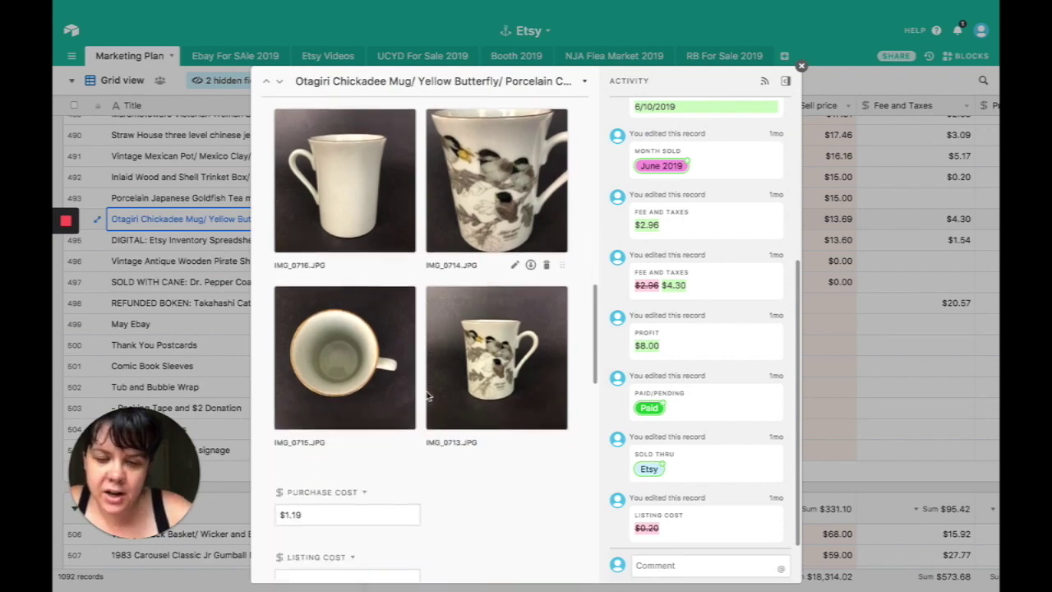
scroll(425, 396, down, 1)
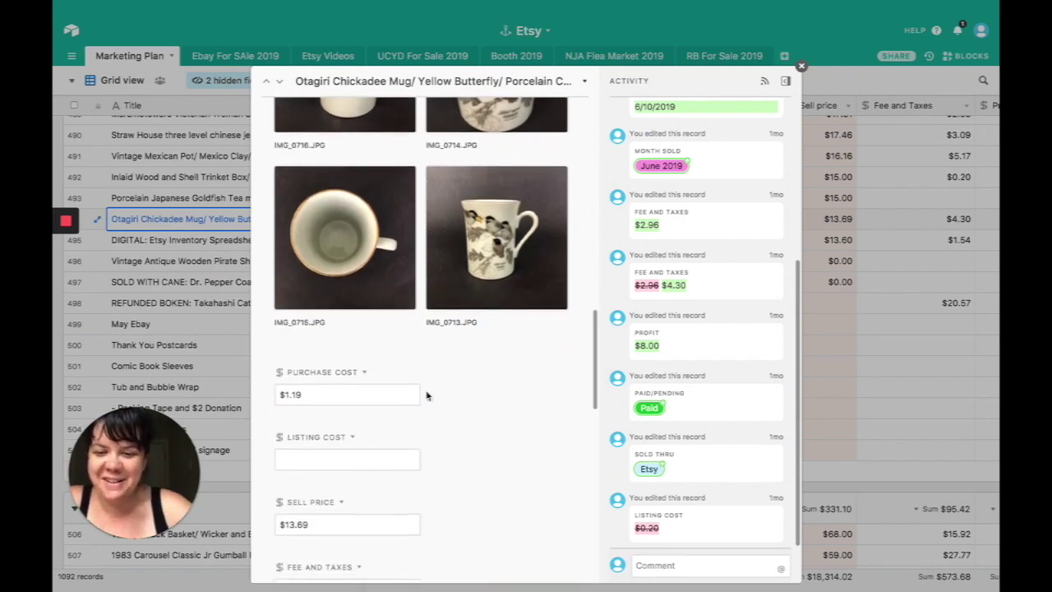
click(384, 385)
scroll(383, 378, down, 3)
click(383, 369)
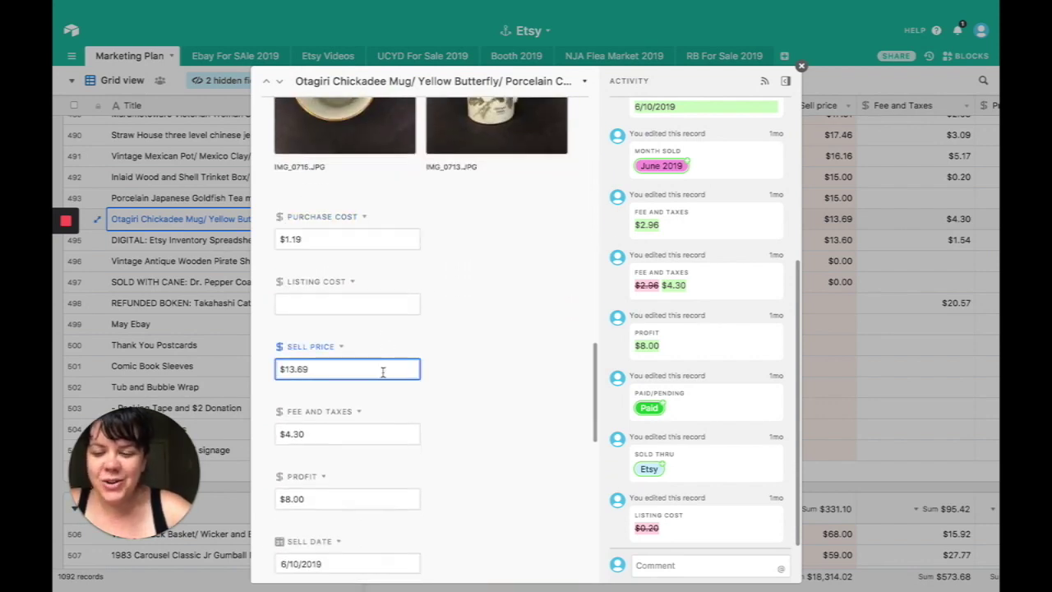
scroll(383, 356, down, 1)
click(382, 369)
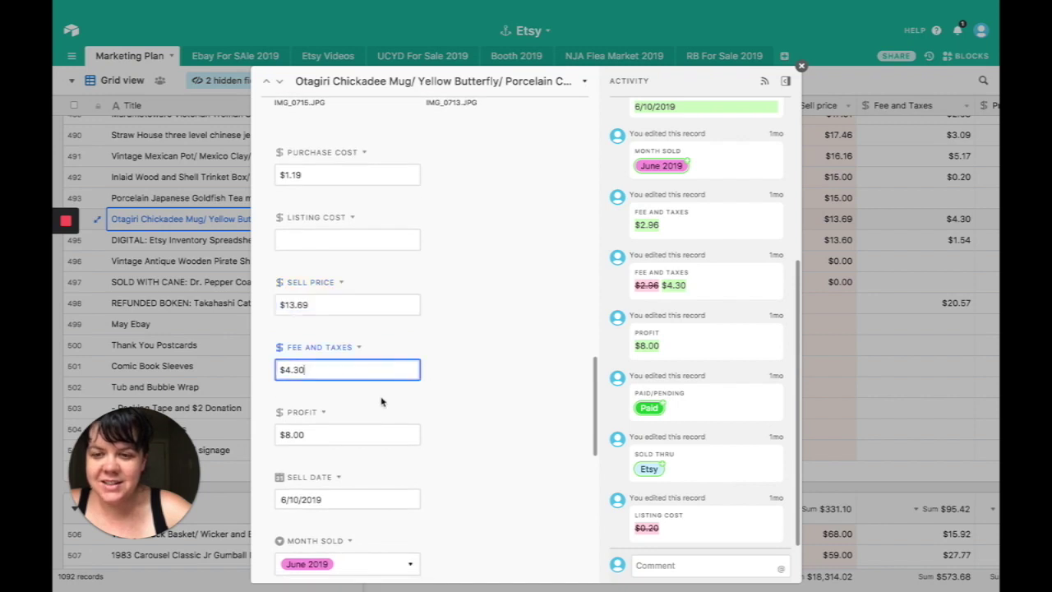
scroll(386, 388, down, 2)
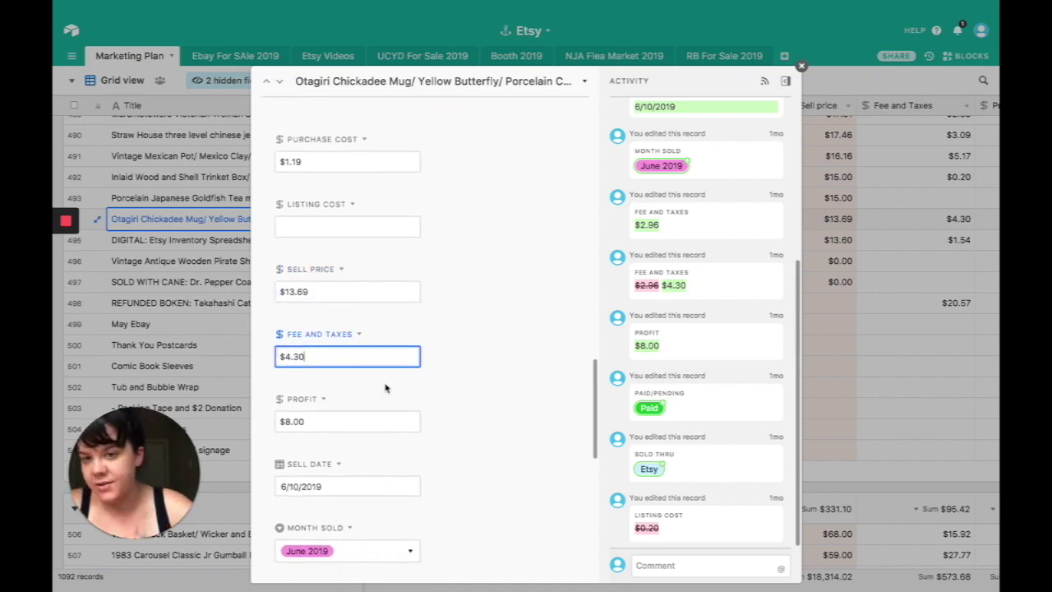
click(373, 354)
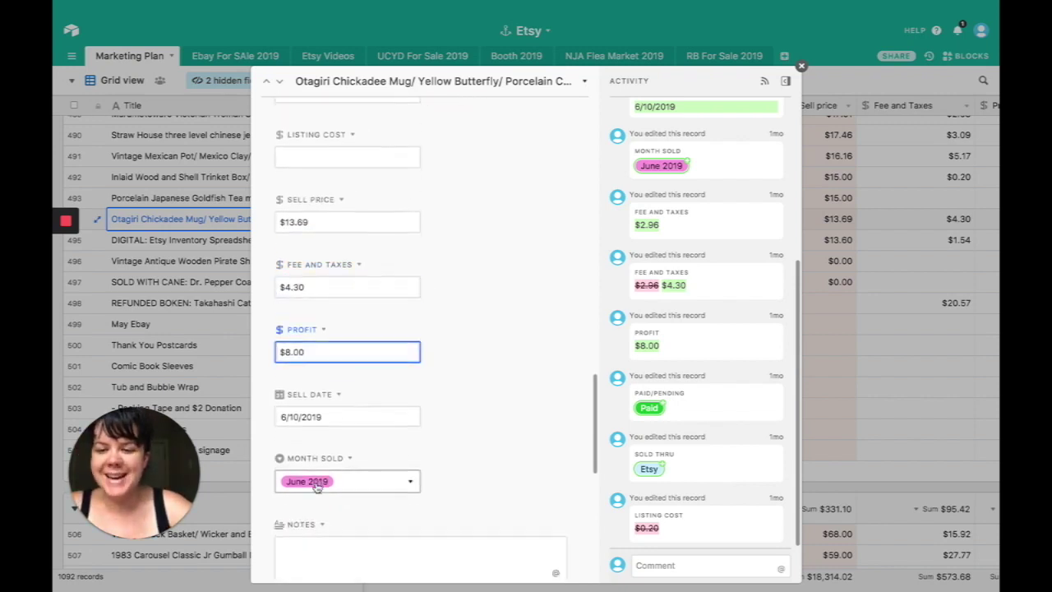
scroll(317, 486, down, 6)
click(180, 239)
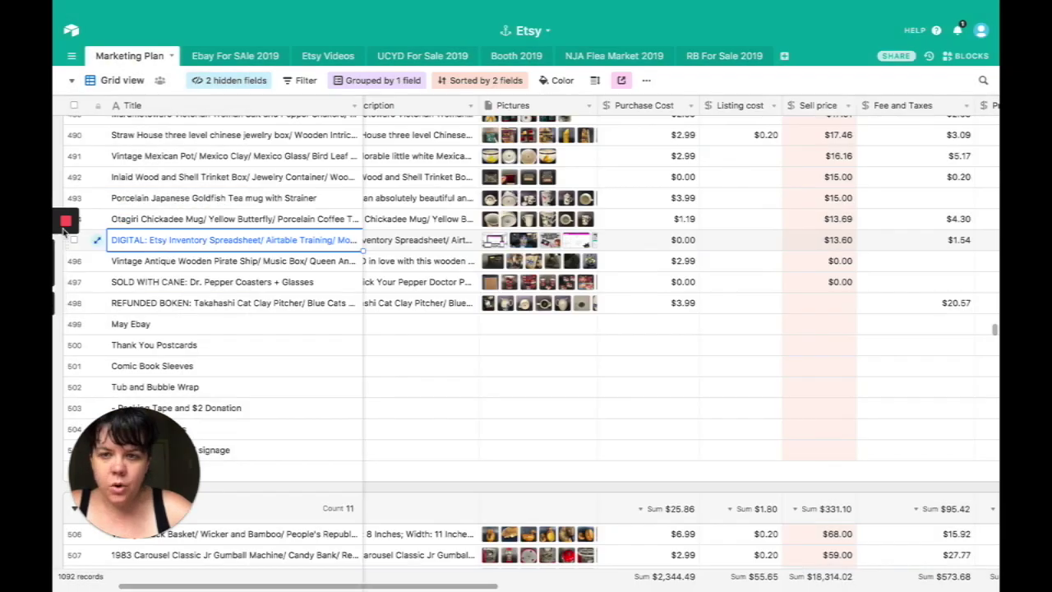
- Open the "DIGITAL: Etsy Inventory Spreadsheet" record, read its description and look through its pictures
click(97, 240)
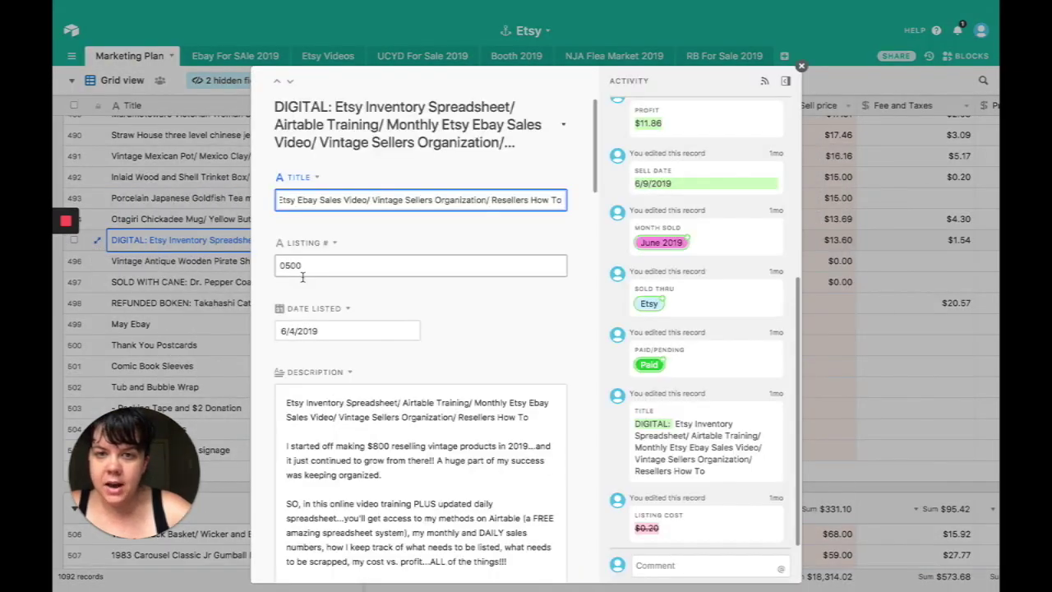
scroll(302, 275, down, 5)
scroll(302, 275, down, 3)
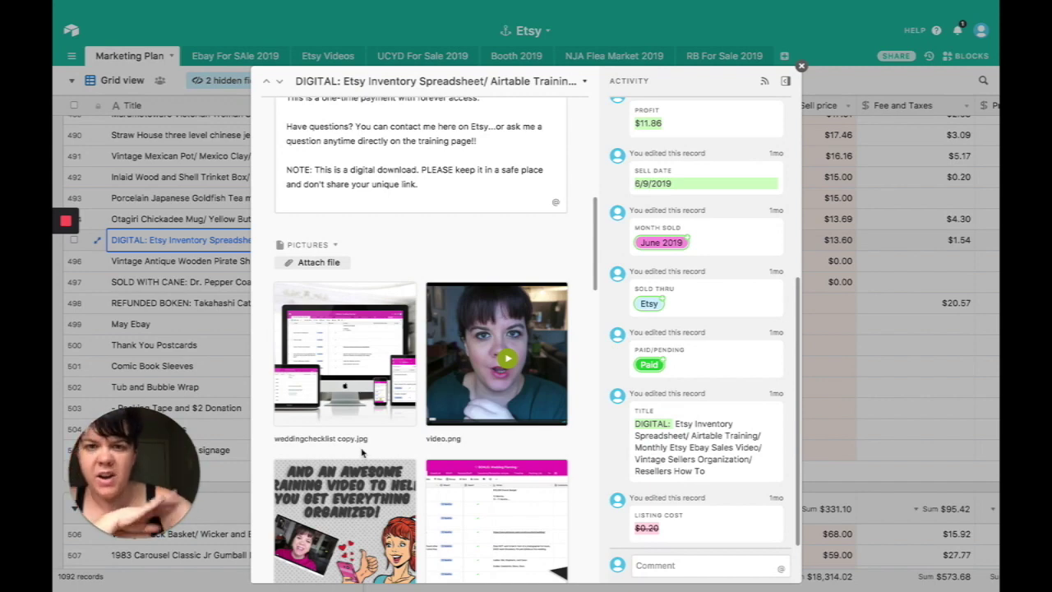
scroll(361, 451, up, 3)
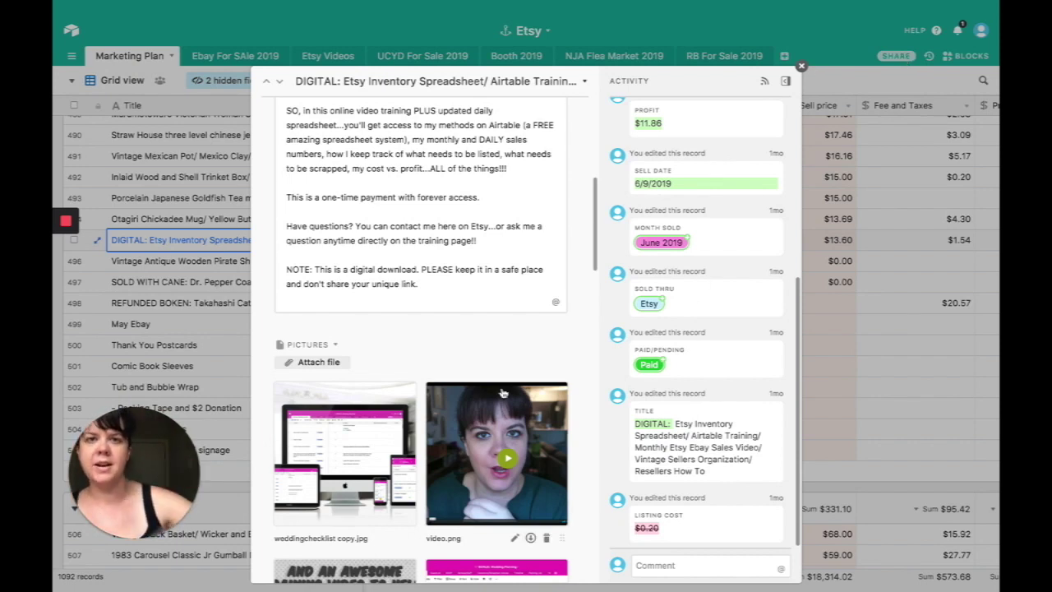
scroll(503, 393, down, 10)
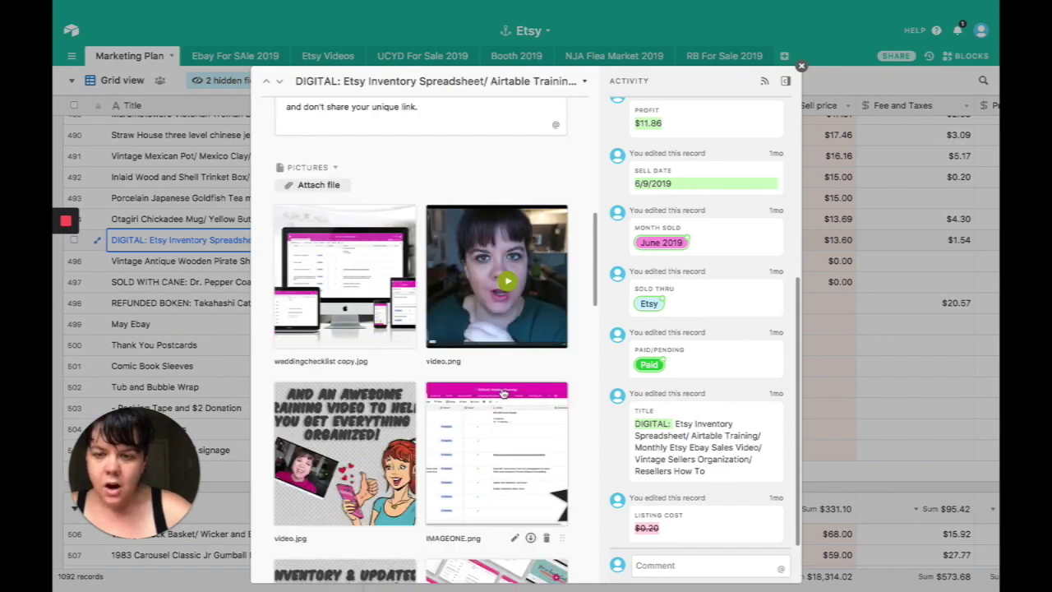
- Look through the digital spreadsheet record's remaining pictures and check its purchase cost and sell price
scroll(503, 393, down, 8)
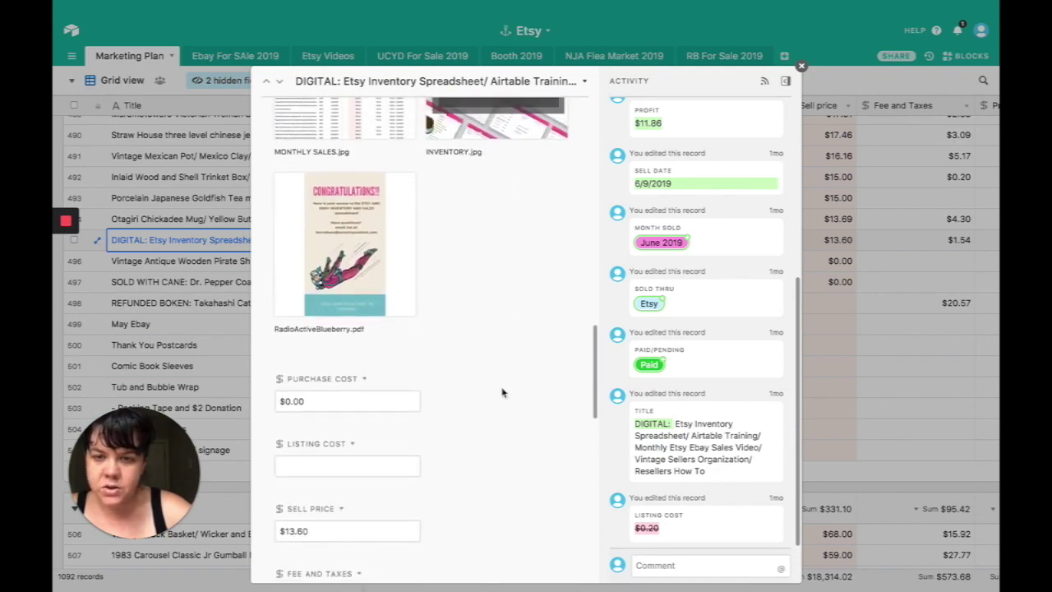
scroll(503, 392, down, 2)
click(399, 270)
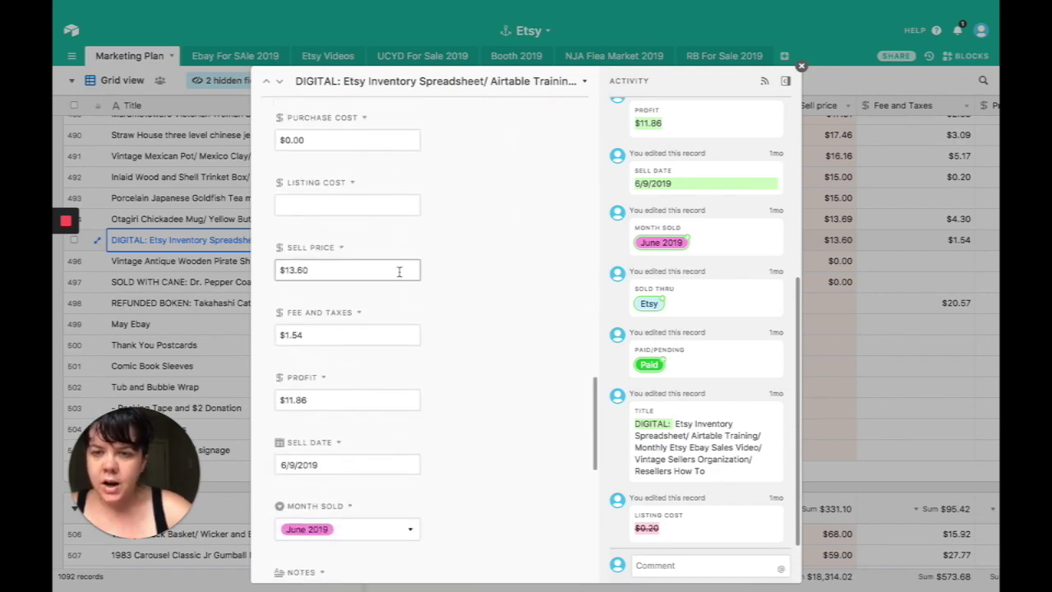
scroll(397, 246, up, 1)
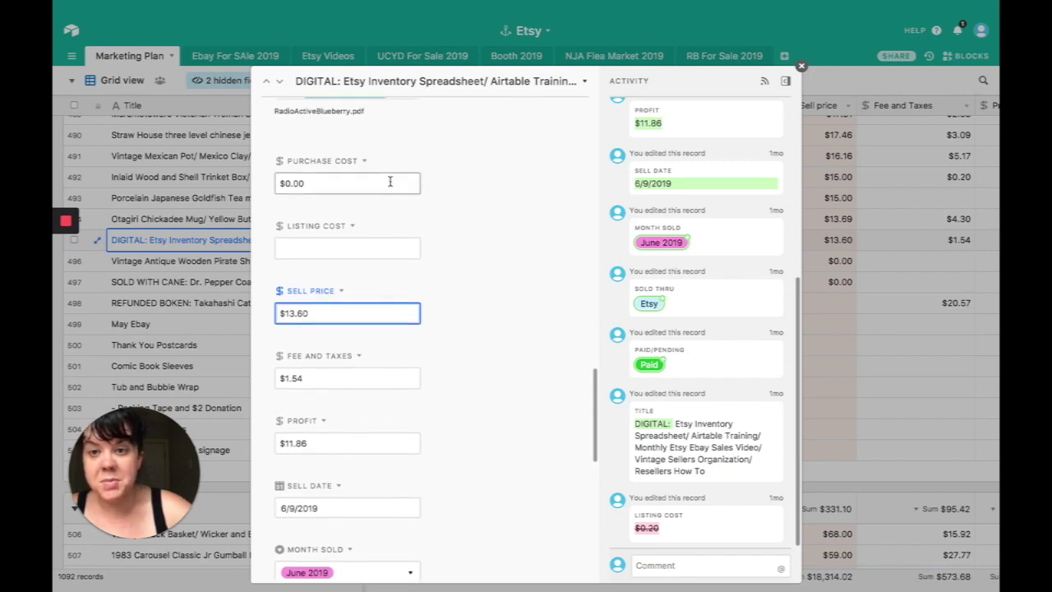
click(391, 181)
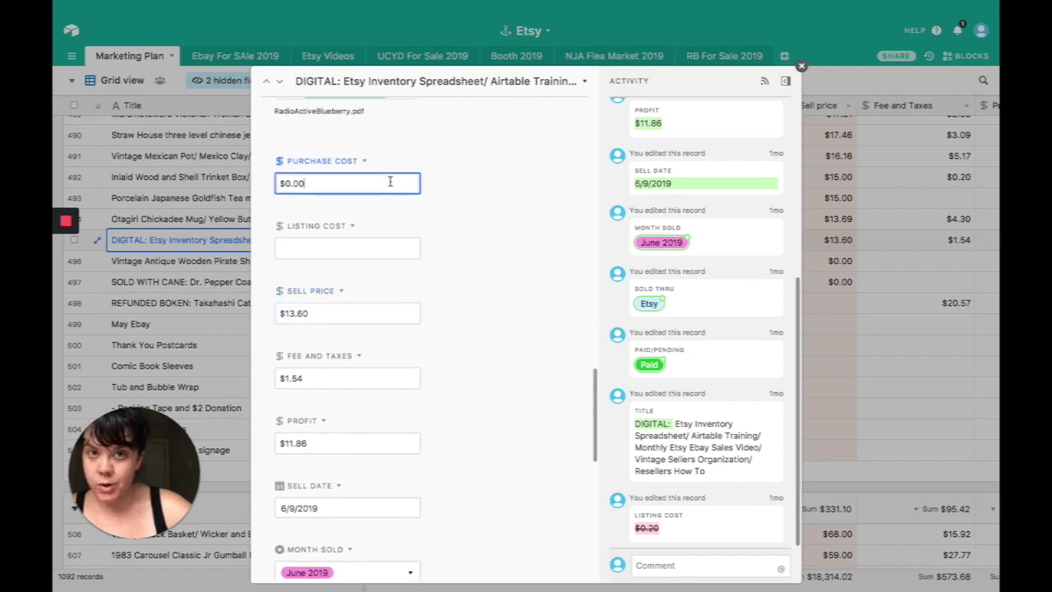
click(399, 313)
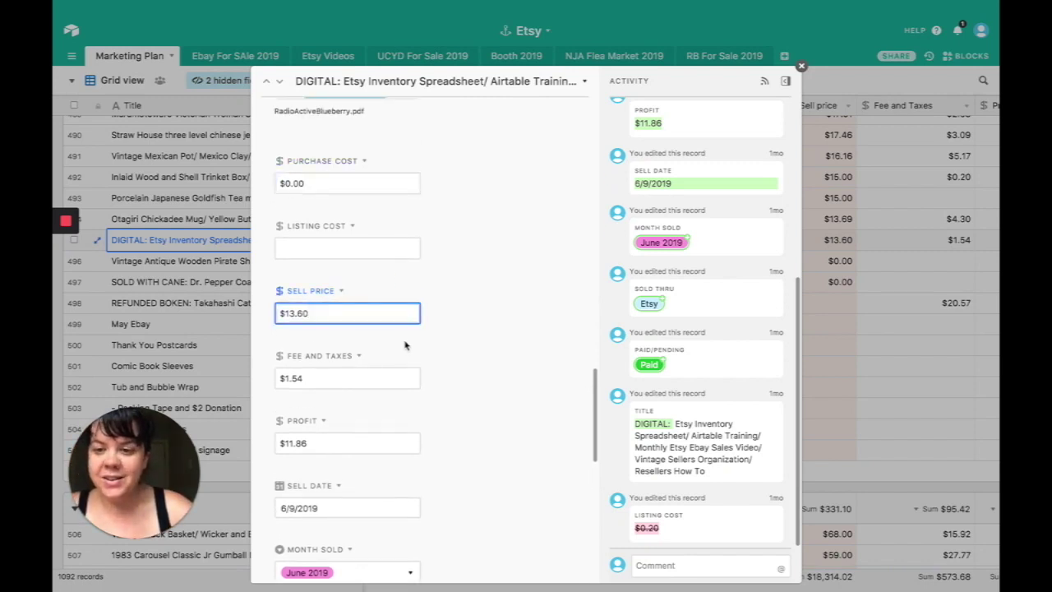
- Check the digital spreadsheet's fees and taxes, profit, sell date and sales channel, and close its record
scroll(405, 346, down, 1)
scroll(404, 345, down, 1)
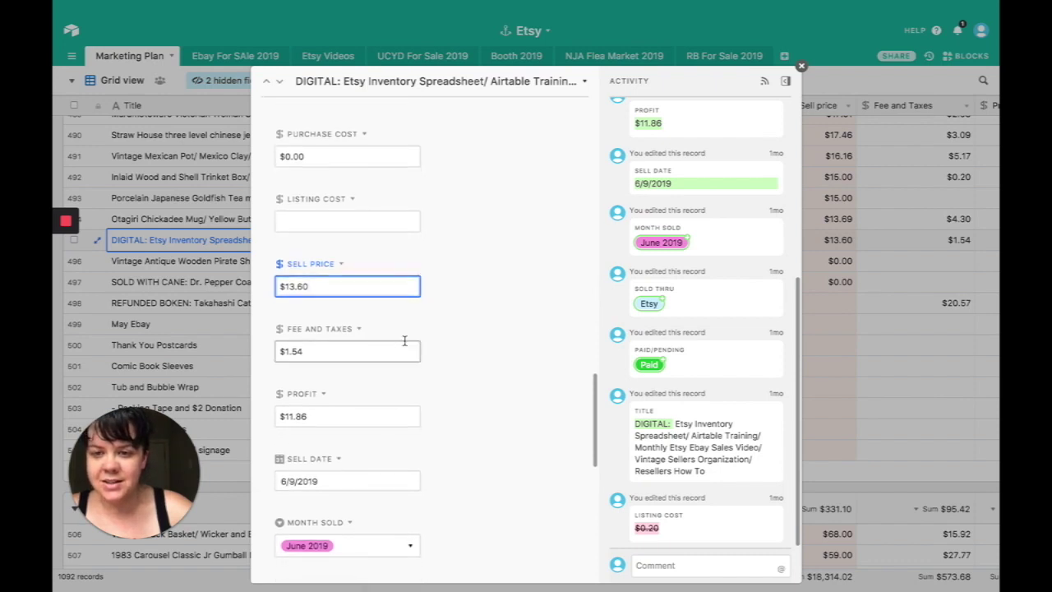
click(395, 355)
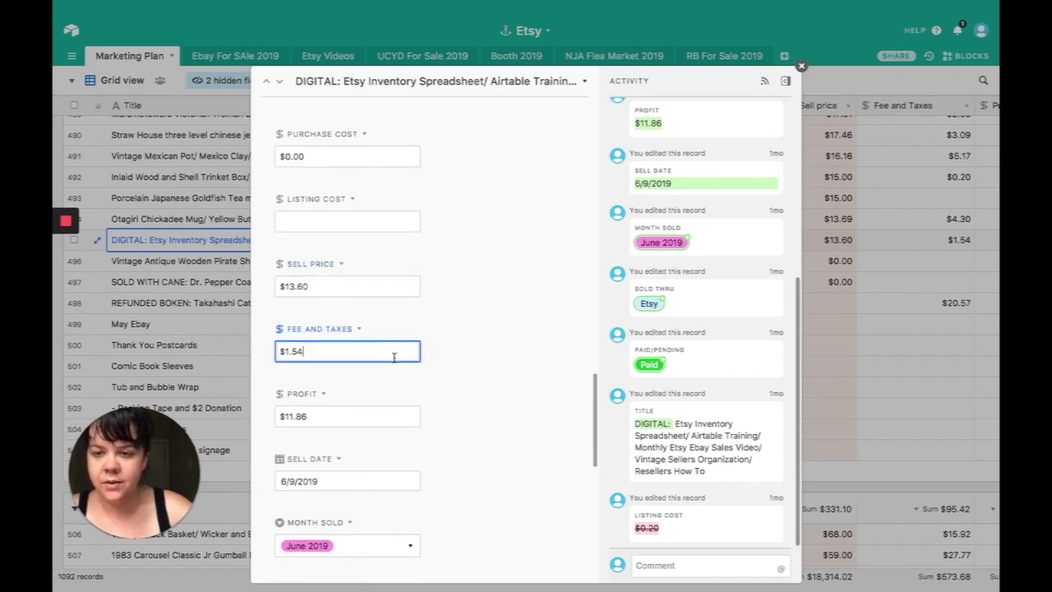
scroll(393, 355, down, 5)
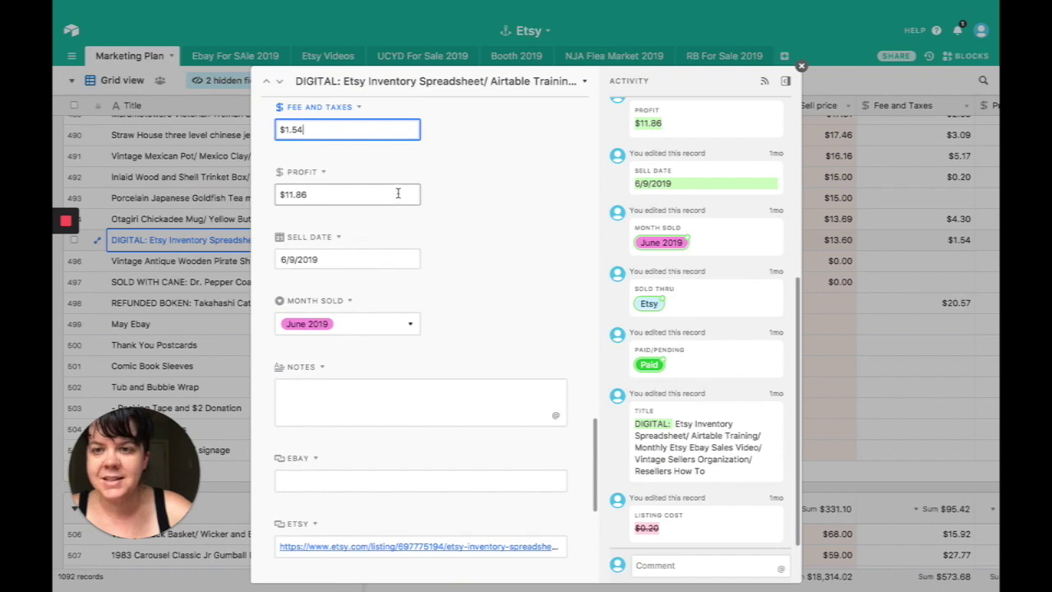
click(397, 195)
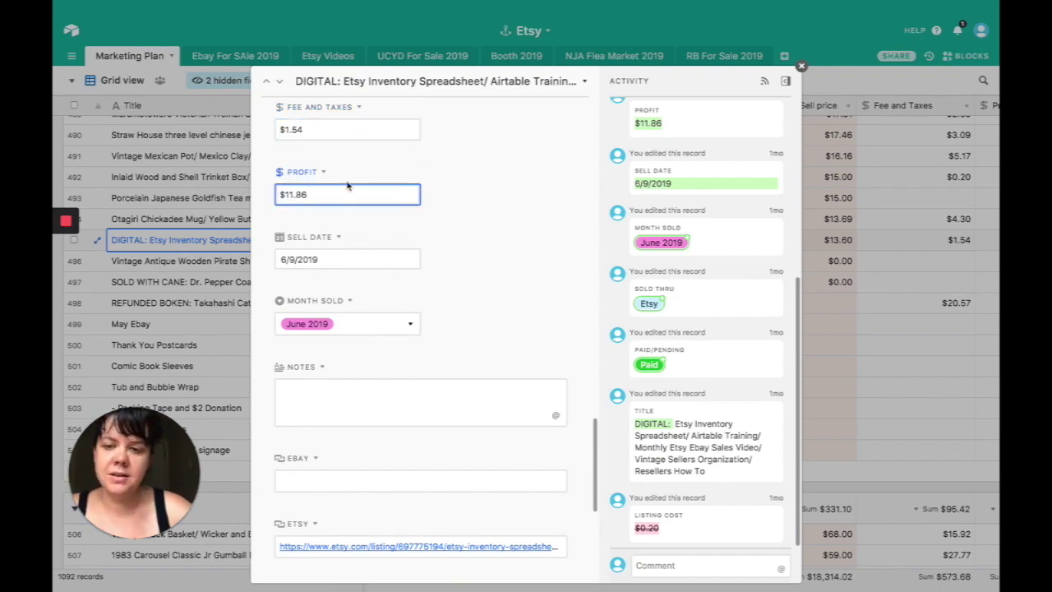
scroll(317, 340, down, 8)
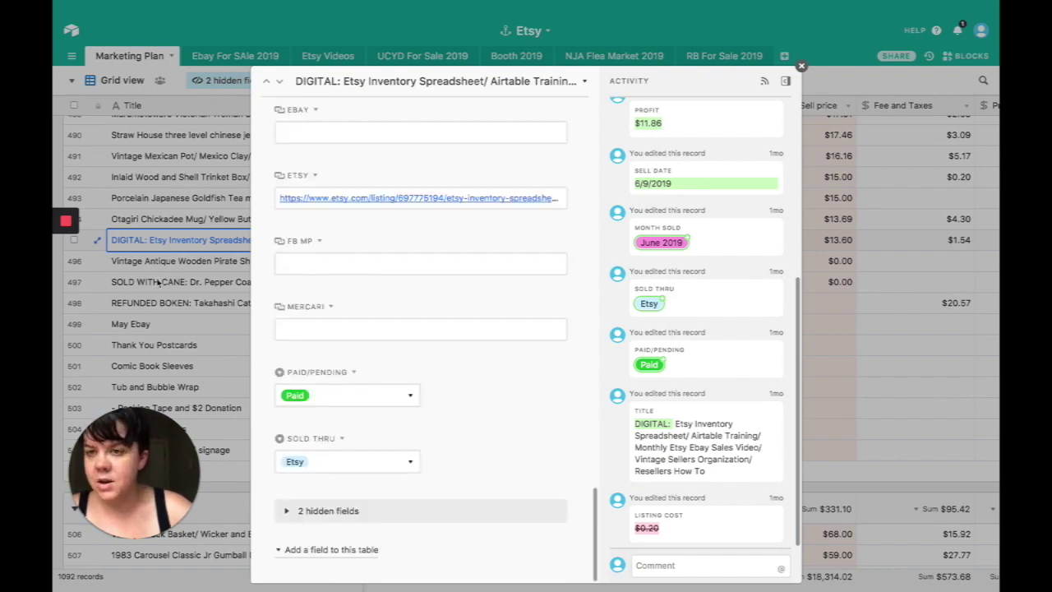
key(Escape)
- Open the "Vintage Antique Wooden Pirate Ship" record, read its description and look through its pictures
click(177, 262)
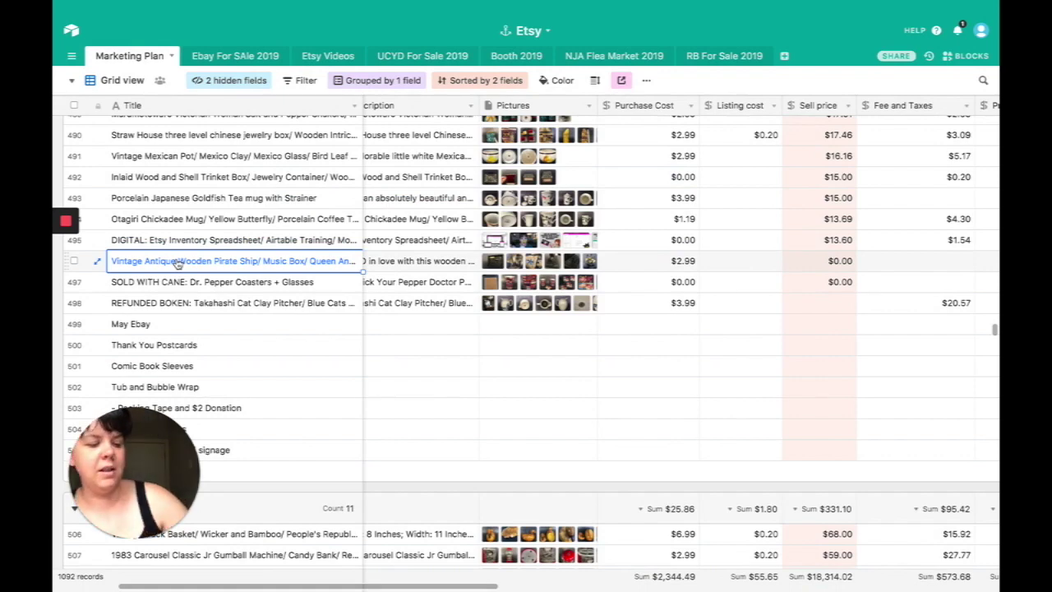
click(97, 260)
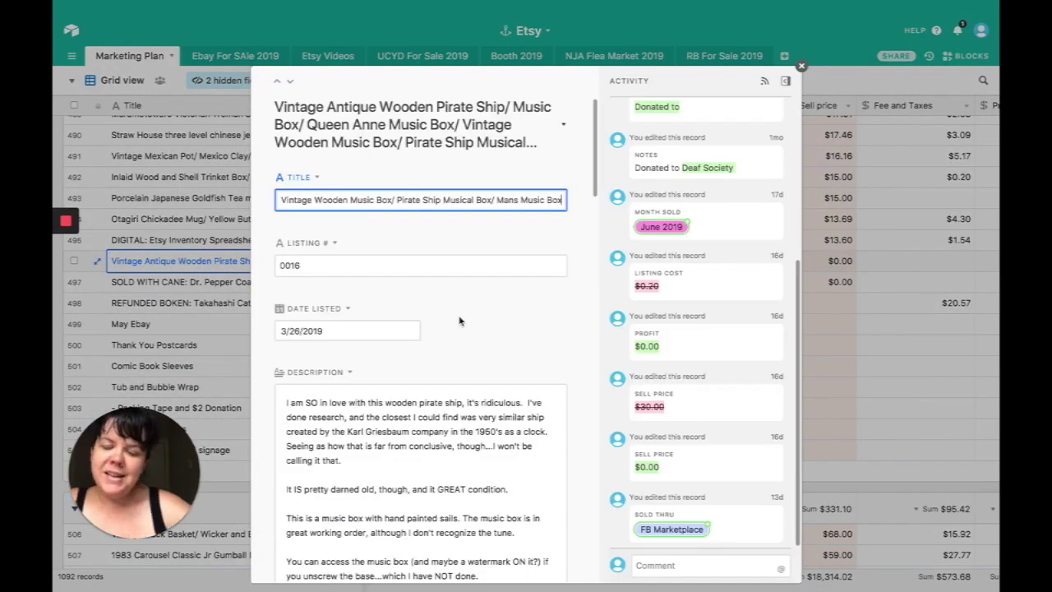
scroll(460, 320, down, 10)
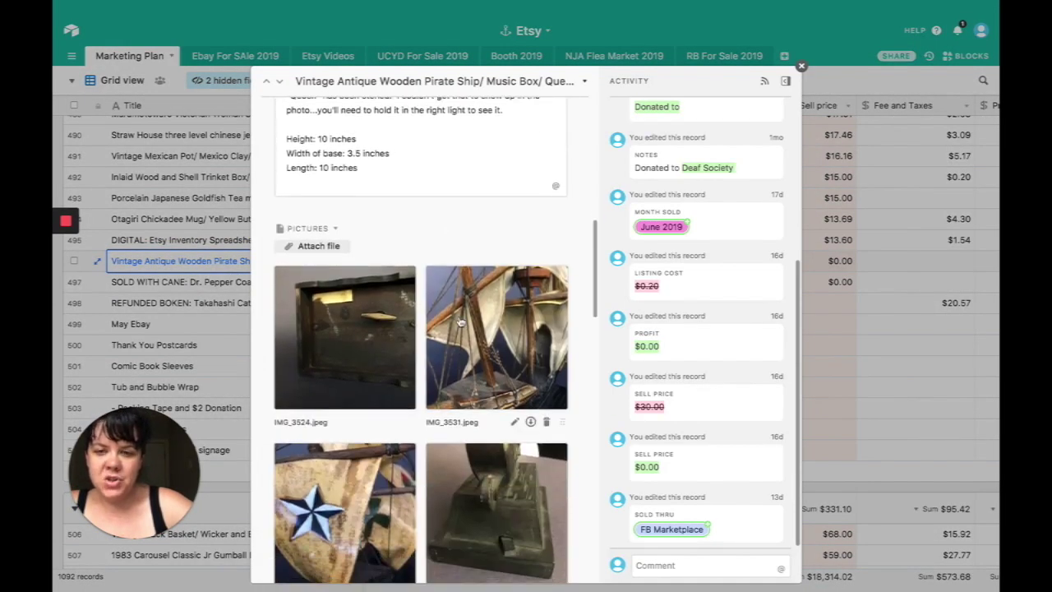
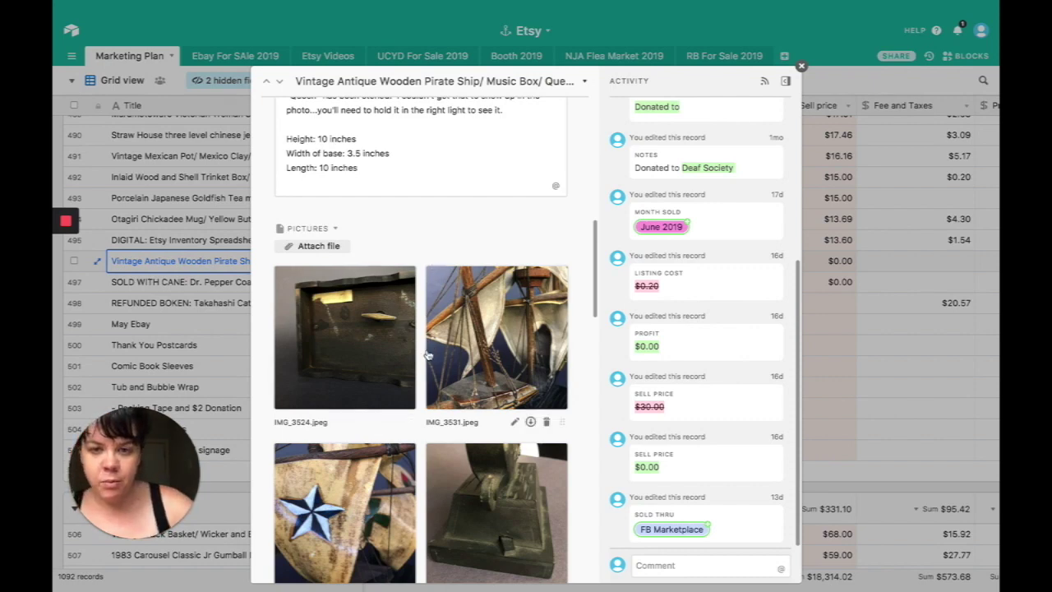
scroll(426, 424, down, 2)
scroll(426, 423, down, 1)
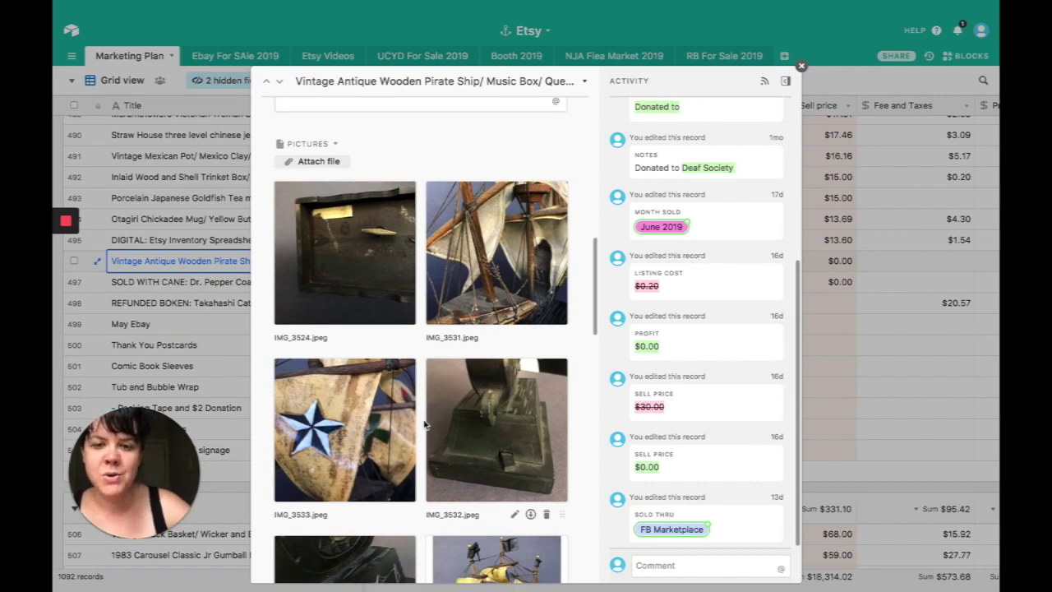
scroll(426, 423, up, 1)
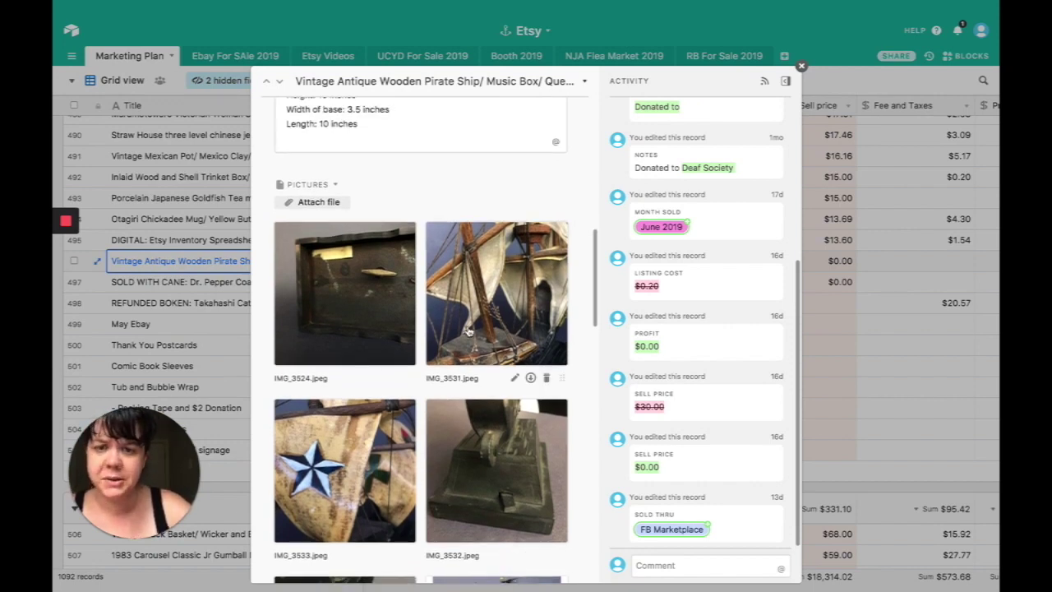
scroll(420, 366, up, 10)
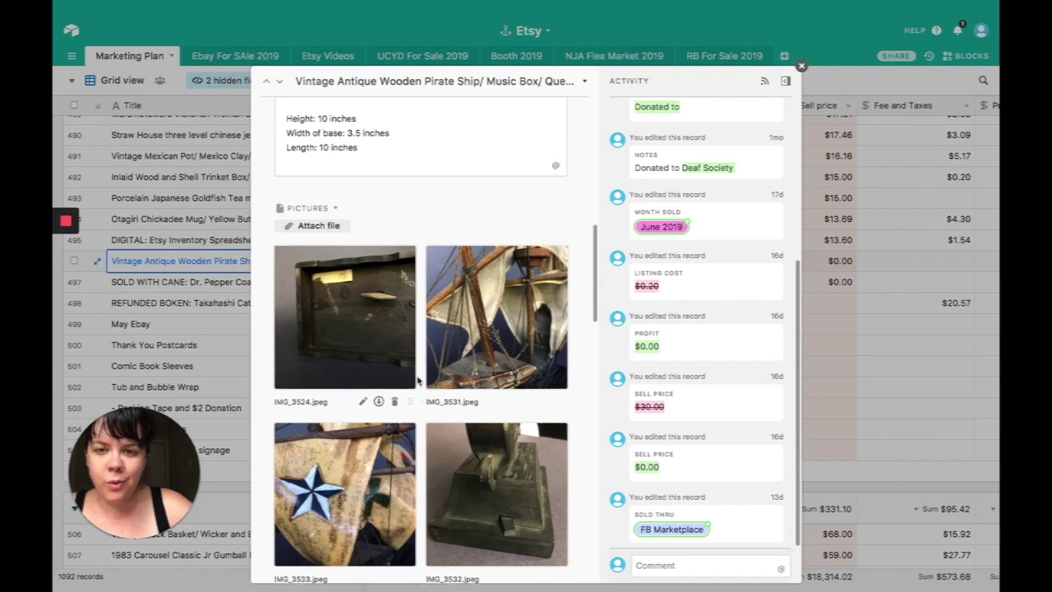
- Check the pirate ship's purchase cost, sell price, profit, listing links and sales channel
scroll(426, 349, down, 10)
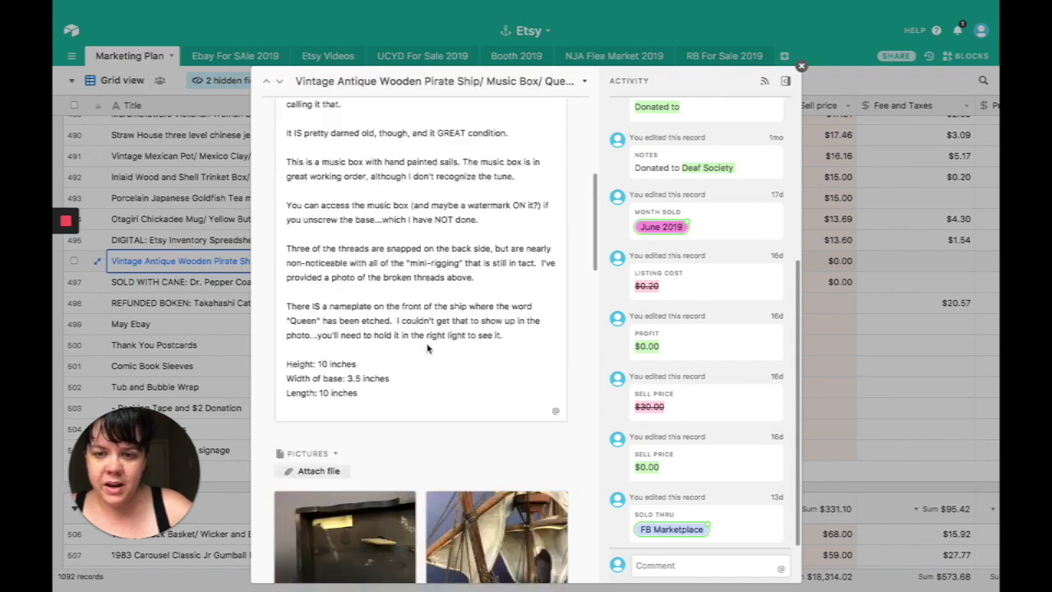
click(374, 288)
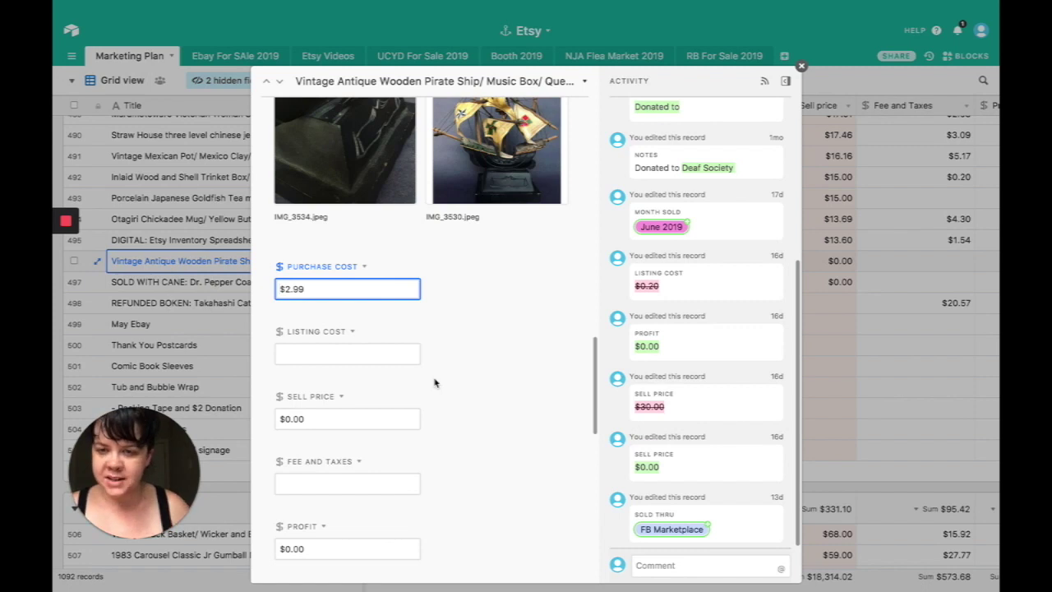
scroll(435, 383, down, 5)
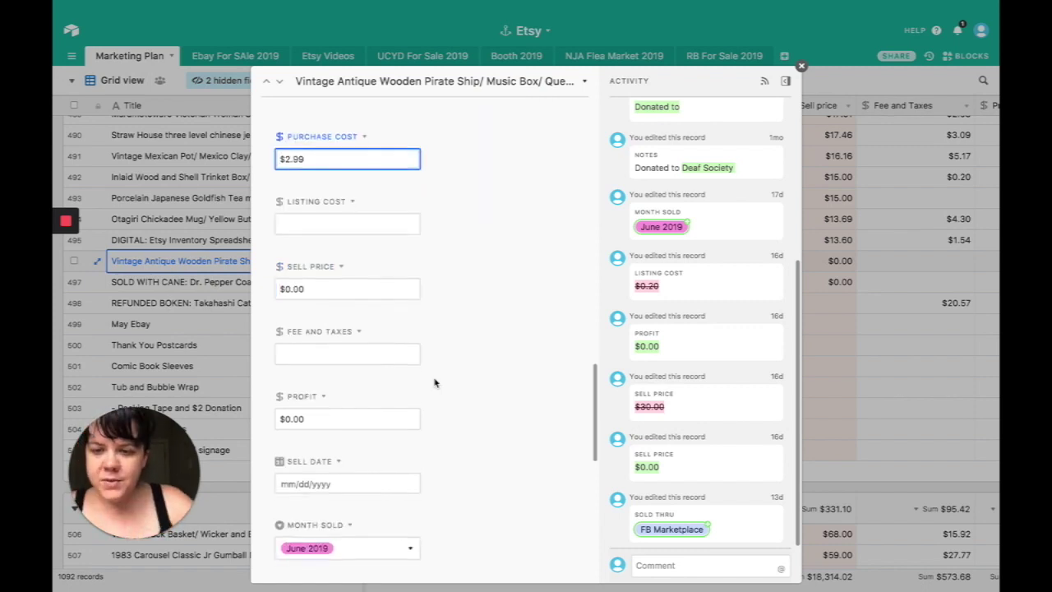
scroll(435, 382, down, 5)
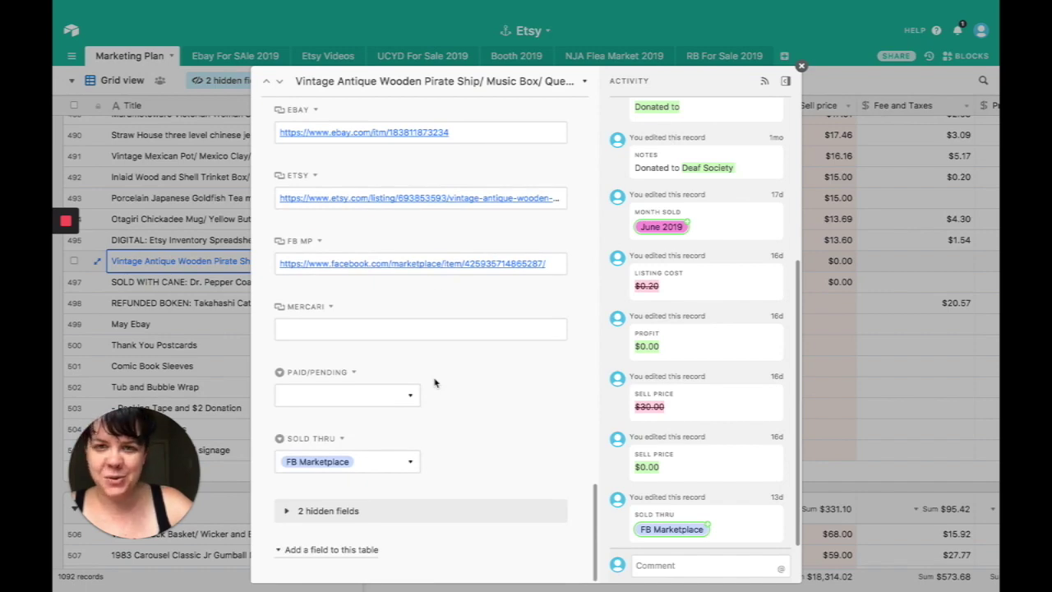
- Open the "SOLD WITH CANE: Dr. Pepper Coasters + Glasses" record, read its description and view IMG_0581.JPG enlarged
scroll(439, 401, up, 15)
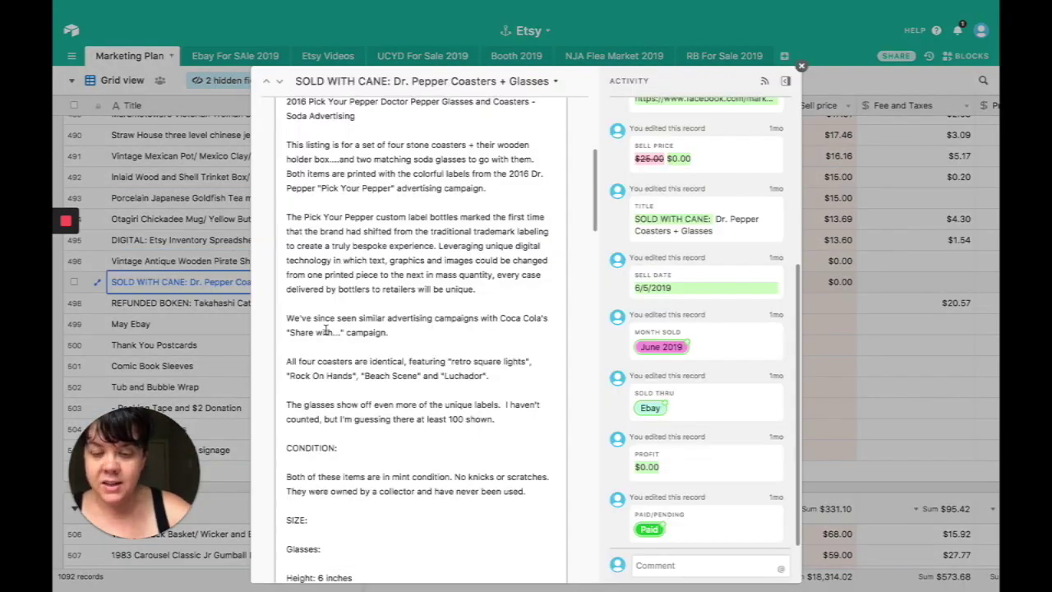
scroll(325, 330, down, 10)
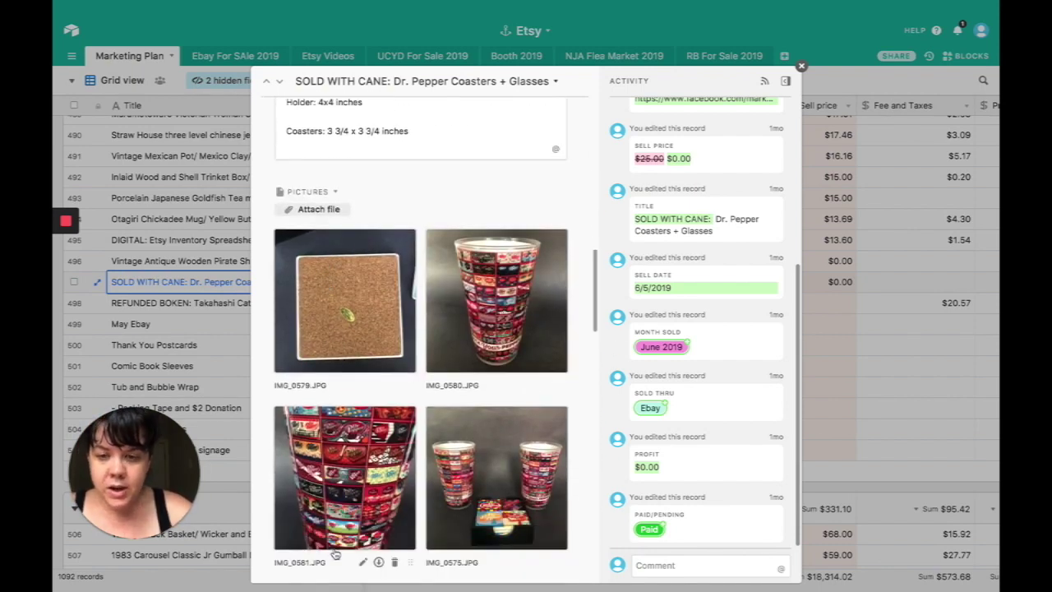
click(387, 465)
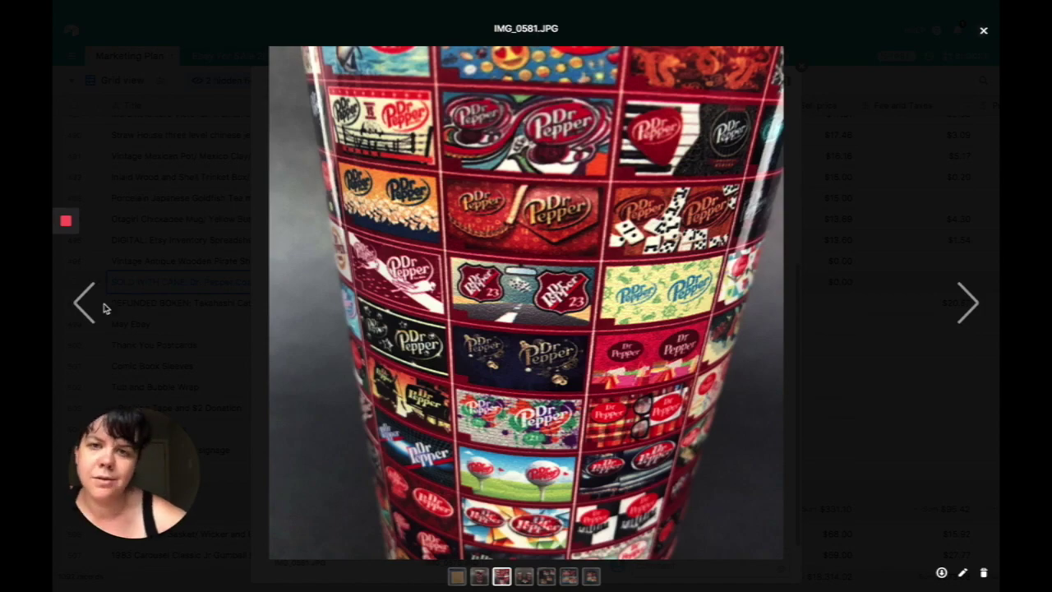
click(82, 160)
scroll(323, 382, down, 3)
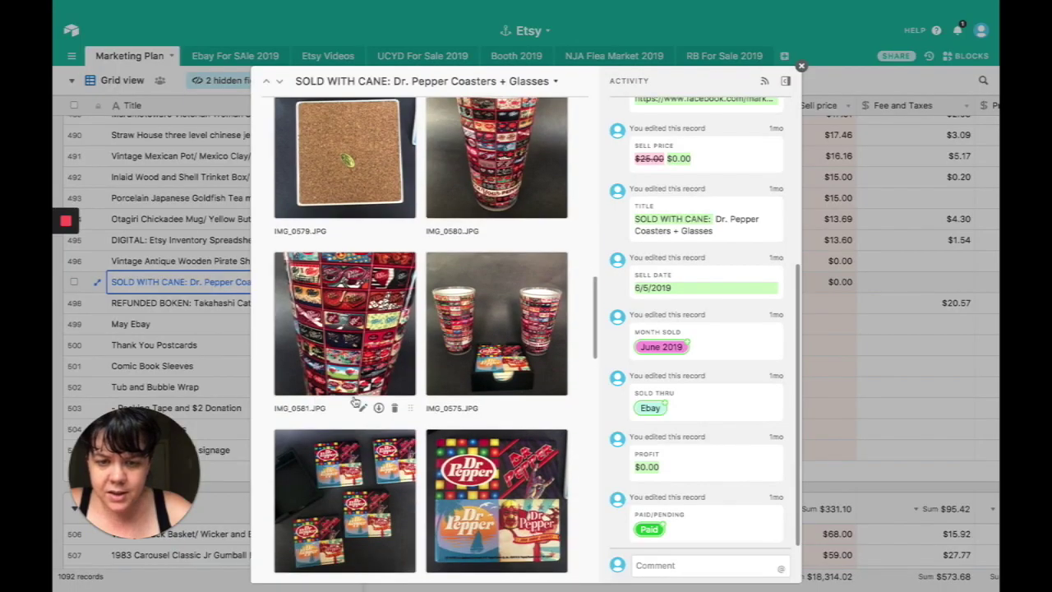
- View the Dr. Pepper set's picture IMG_0575.JPG enlarged and return to the record's pictures
click(502, 346)
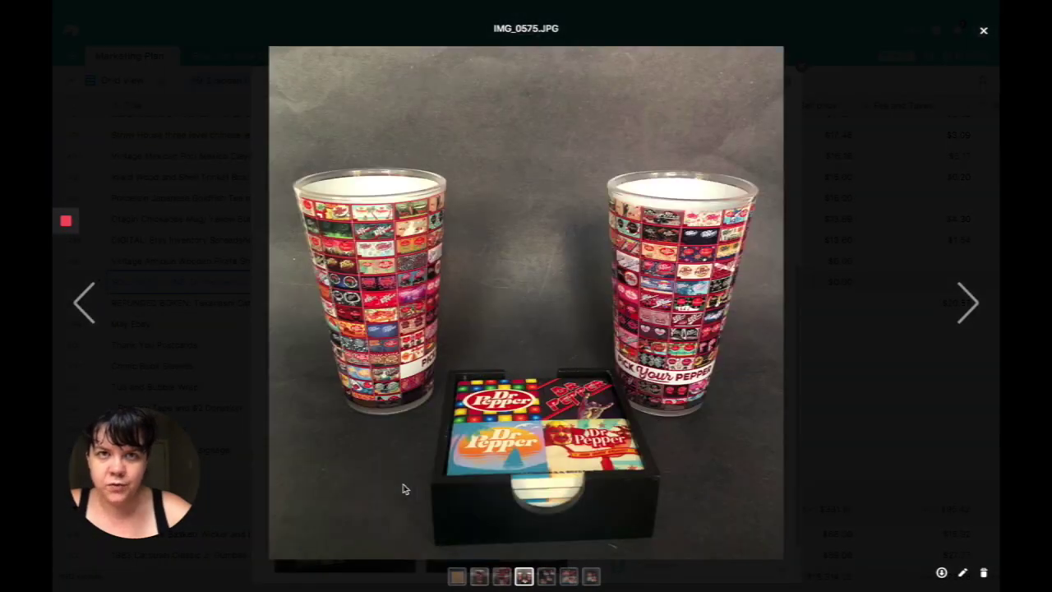
click(224, 298)
scroll(394, 374, down, 2)
scroll(393, 374, up, 3)
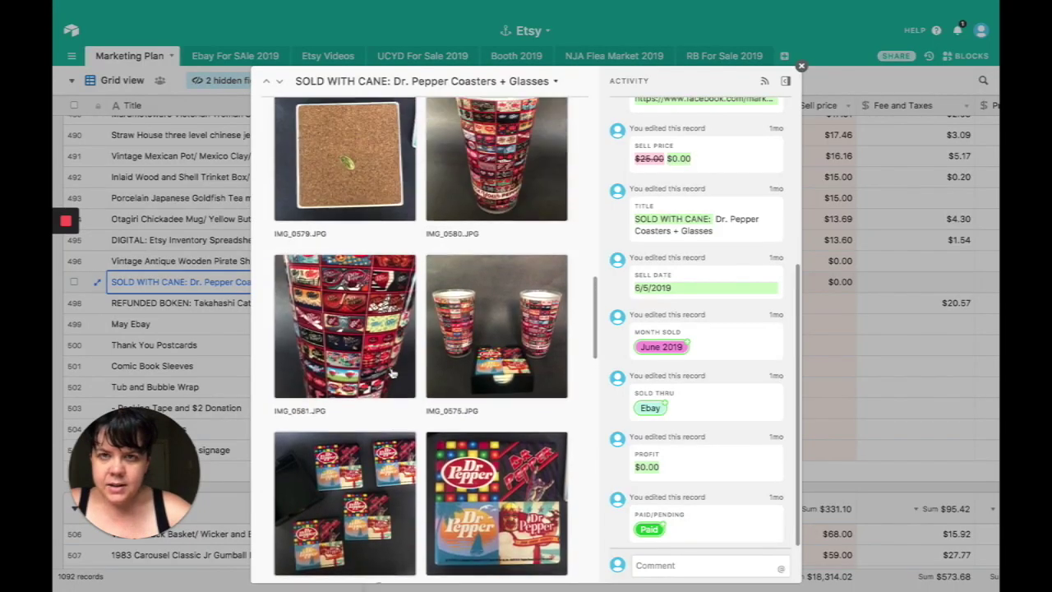
- Reread the Dr. Pepper set's description and check its sell price, profit, sell date and listing links
scroll(393, 369, up, 10)
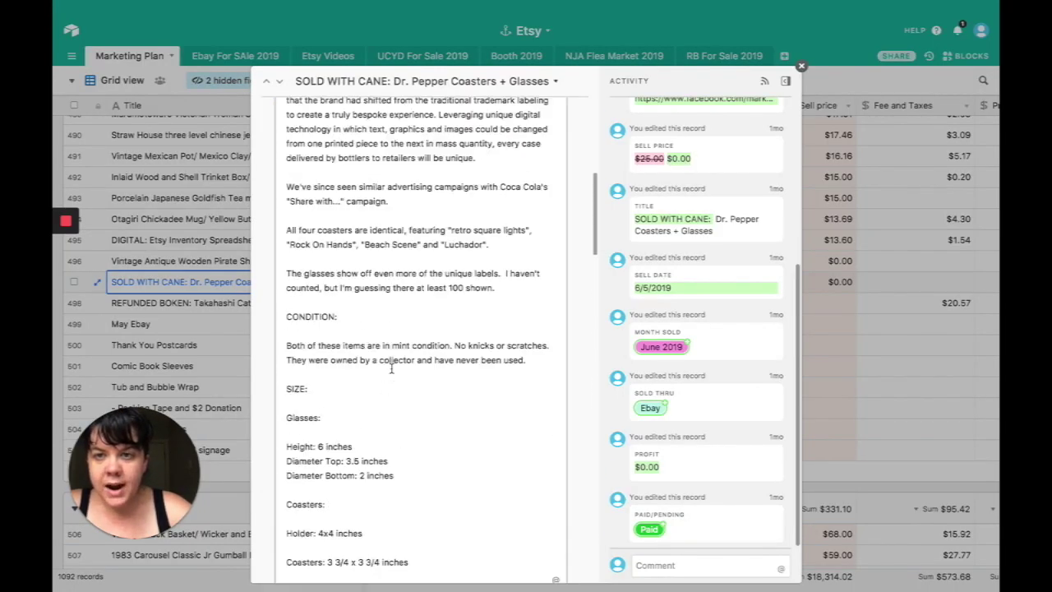
scroll(391, 368, down, 15)
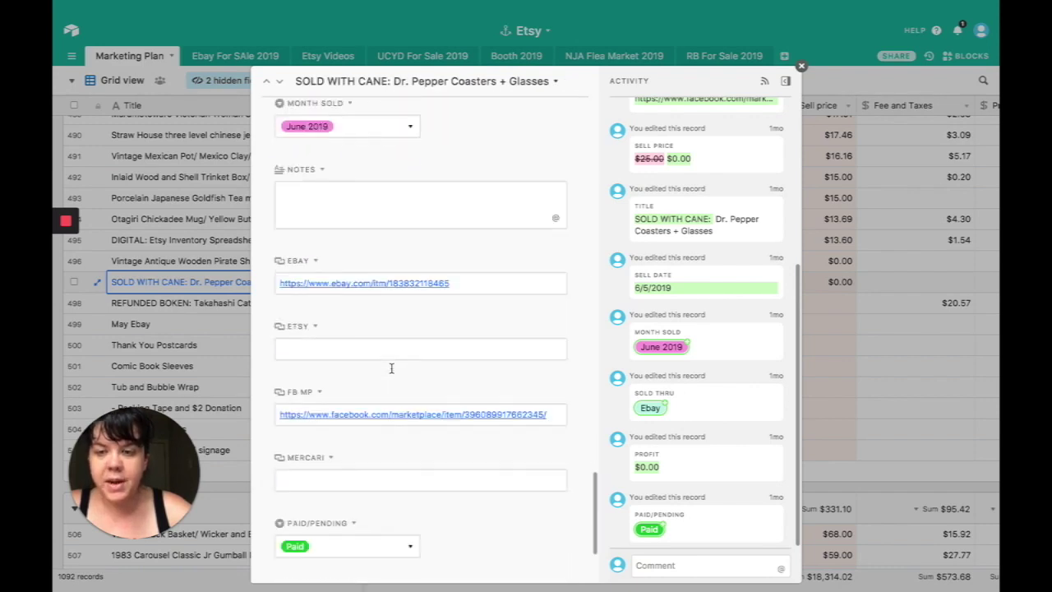
scroll(391, 368, up, 5)
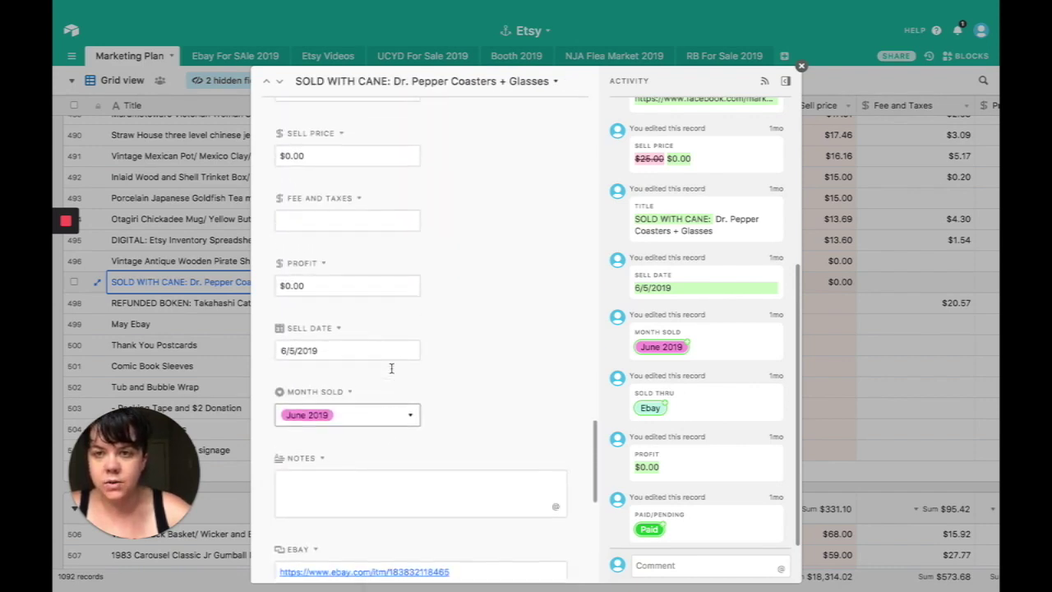
- Open the "REFUNDED BOKEN: Takahashi Cat Clay Pitcher" record and look through its pictures, including broken vase.jpg
click(165, 302)
click(97, 303)
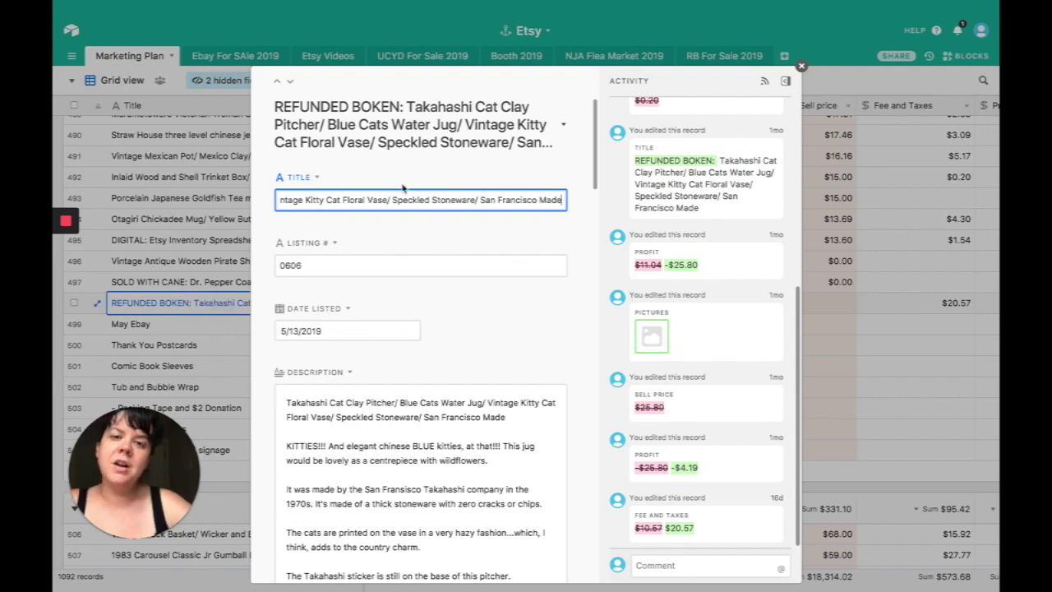
scroll(403, 187, down, 15)
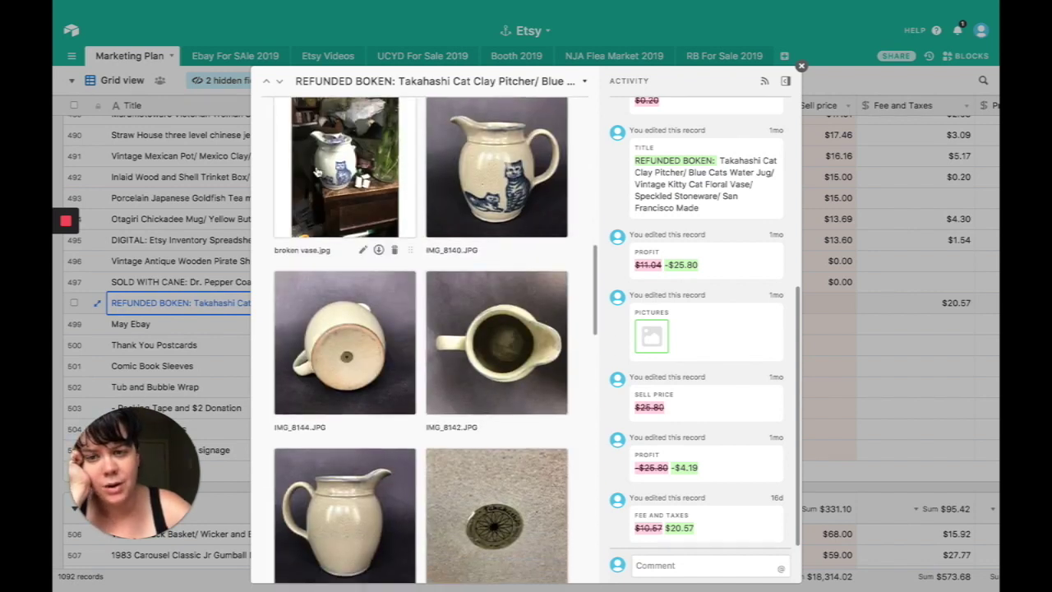
click(319, 171)
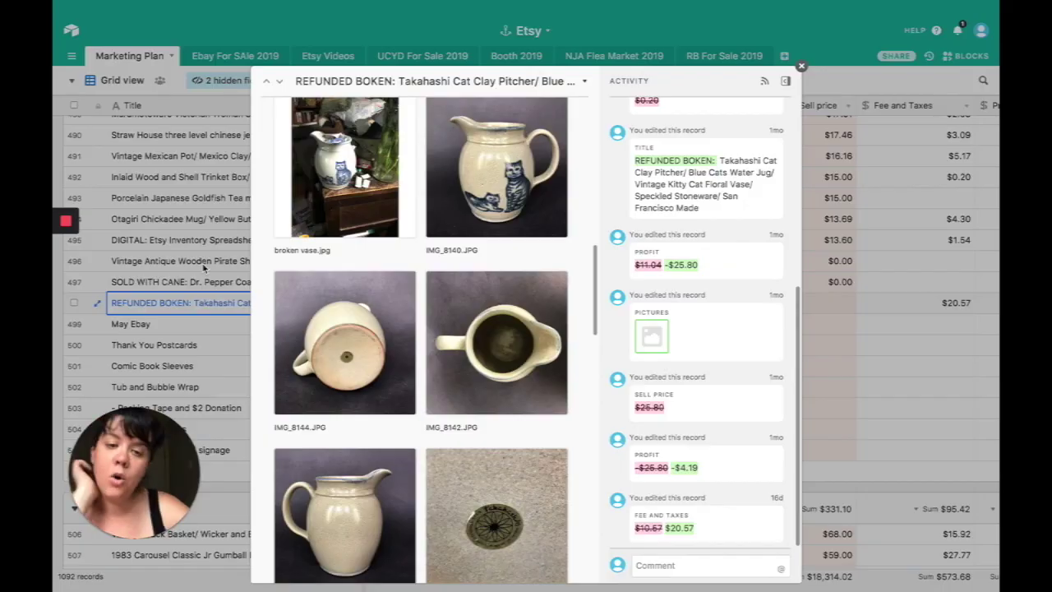
click(203, 268)
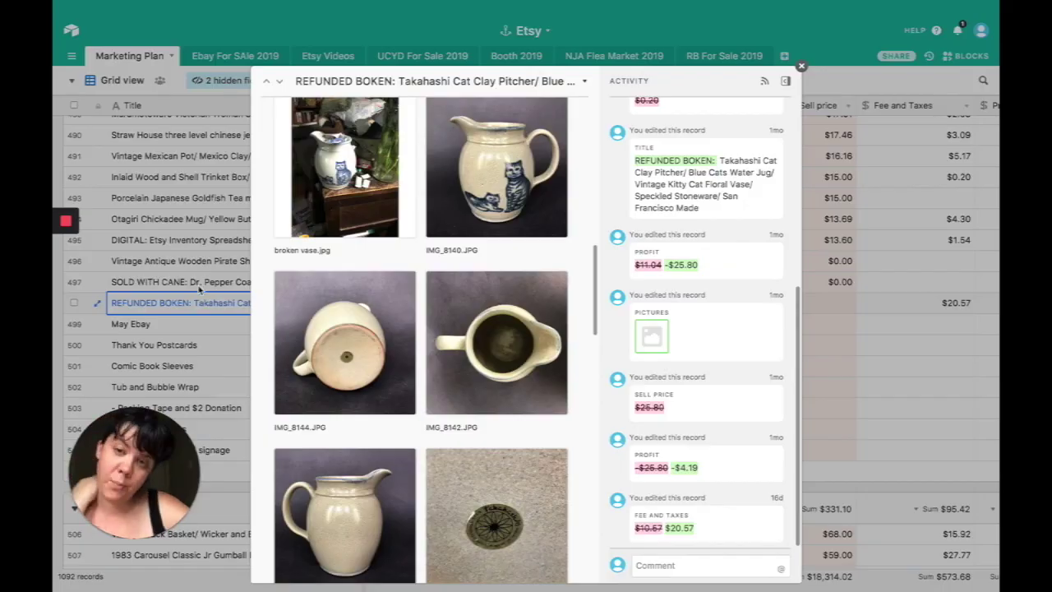
scroll(442, 178, up, 1)
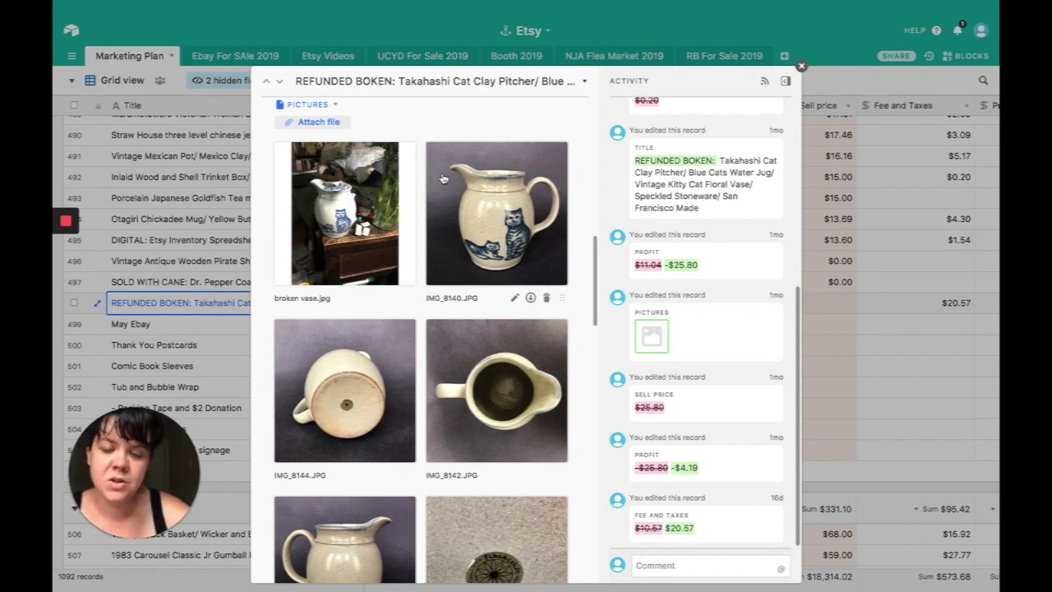
scroll(442, 178, down, 3)
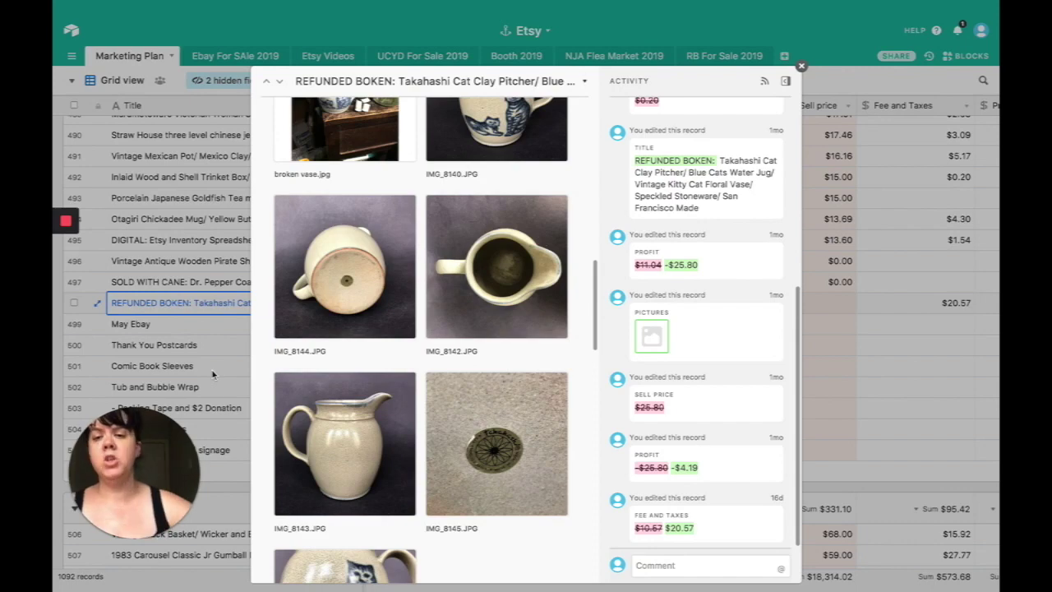
- Close the pitcher's record and check the profit values of the June 2019 expense rows, starting with "May Ebay"
click(196, 340)
scroll(520, 324, right, 5)
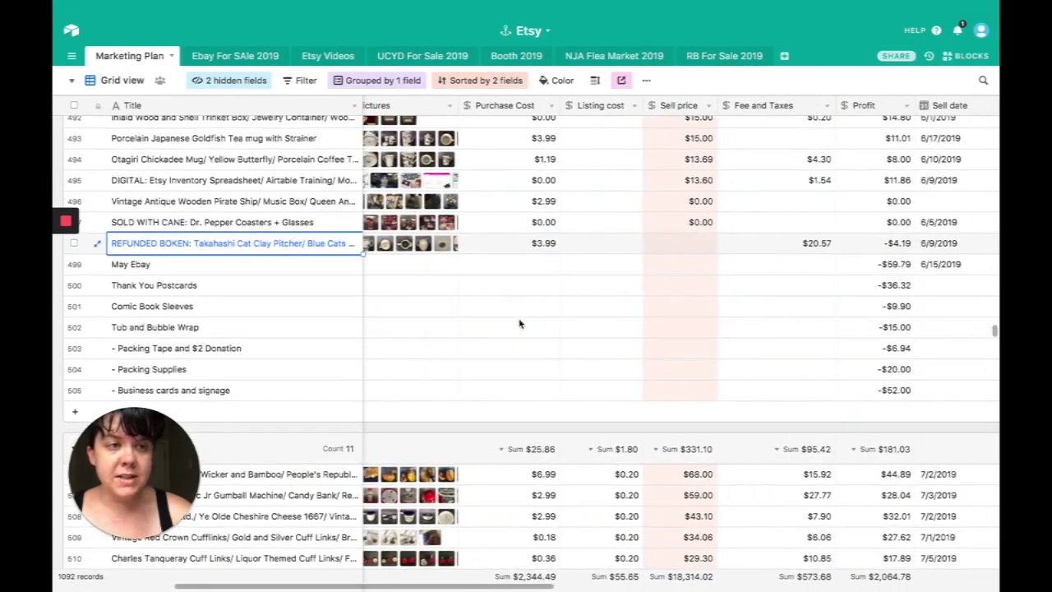
scroll(519, 323, right, 4)
click(732, 288)
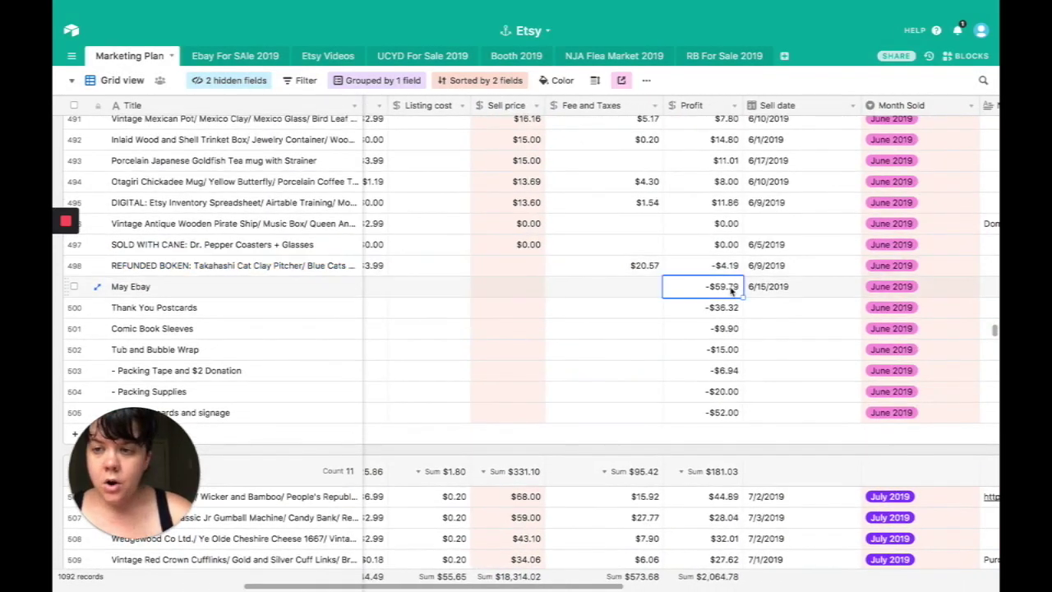